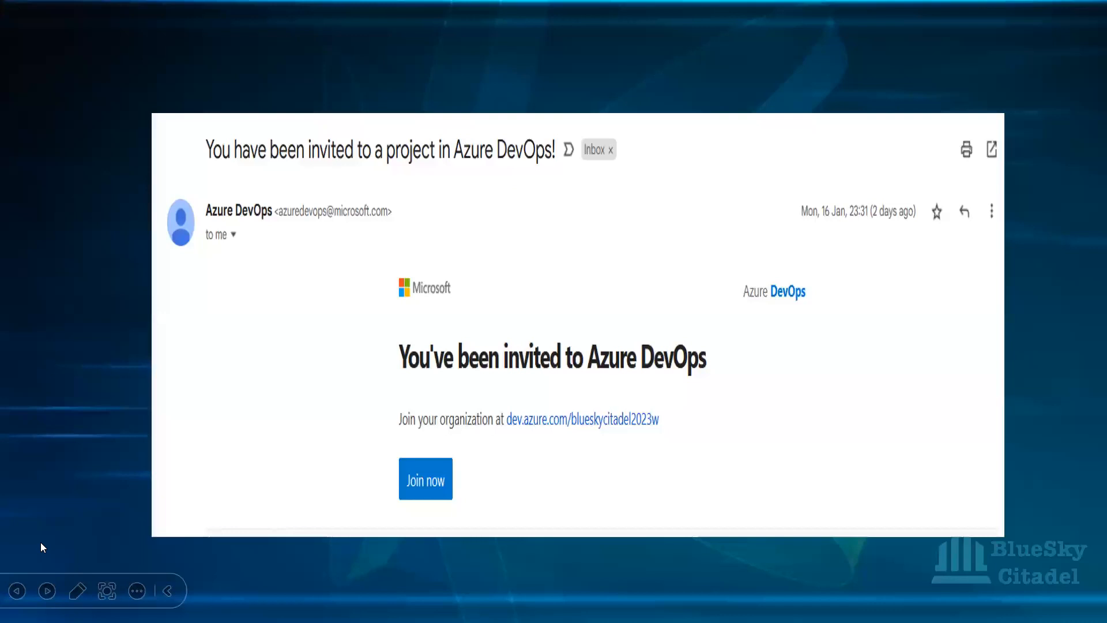
Advance through the remaining slides to the closing Thank You slide and end the slide show
left_click(47, 591)
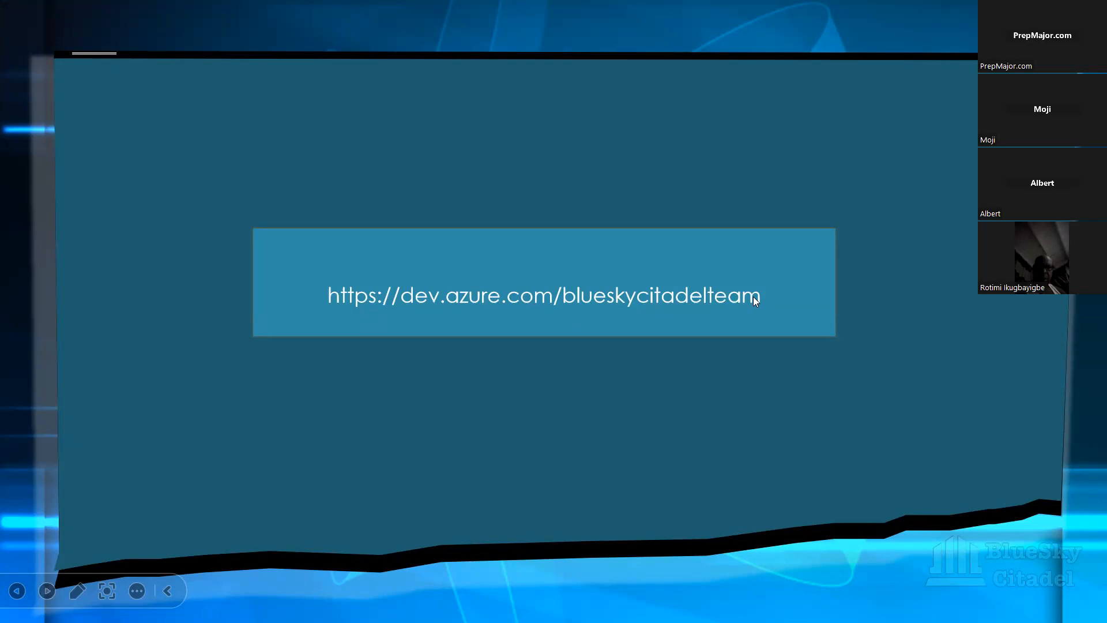
left_click(47, 591)
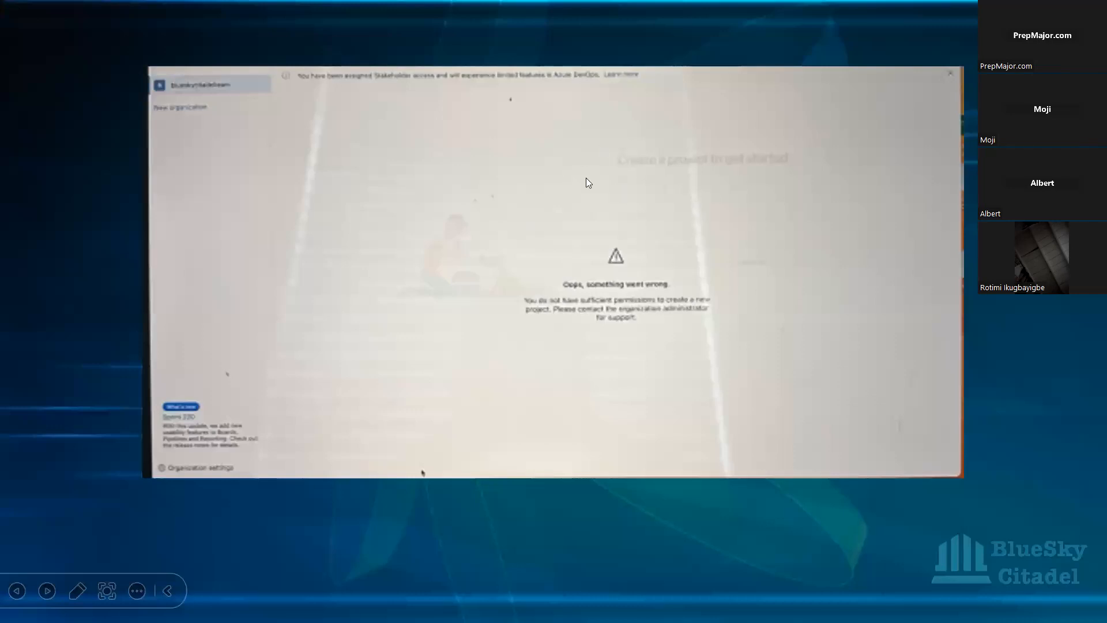
left_click(45, 591)
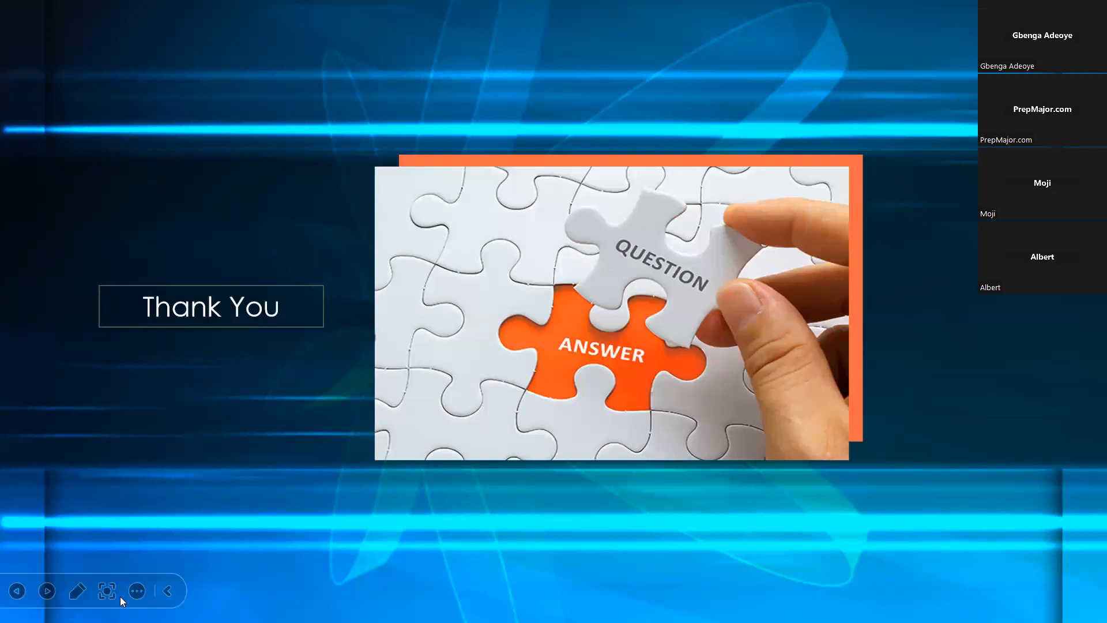
left_click(136, 590)
left_click(170, 563)
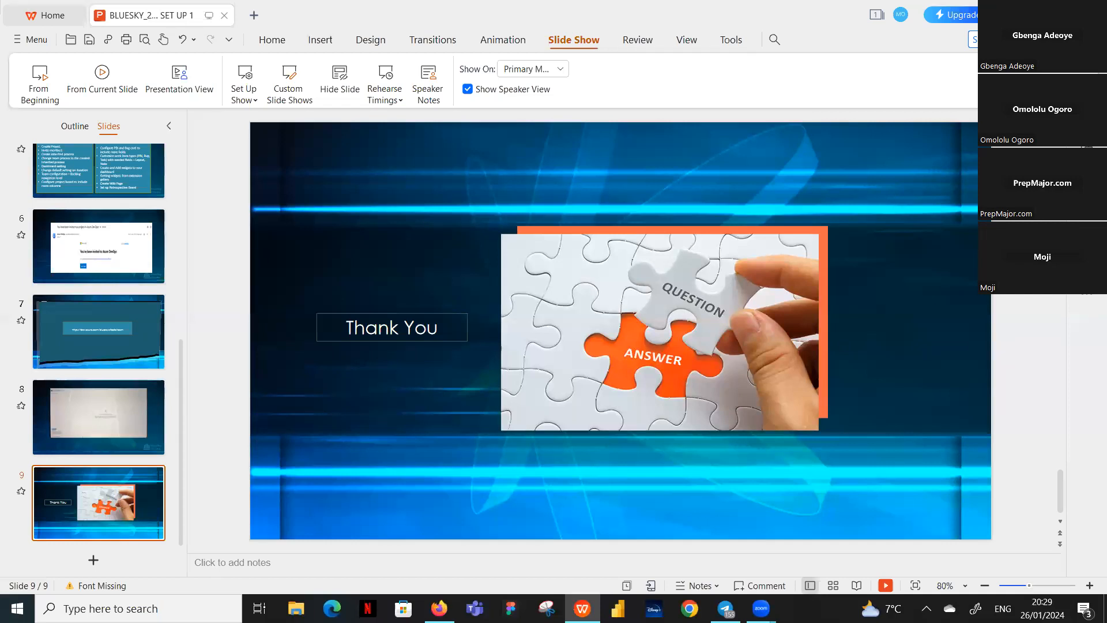
Switch to the Firefox window with the Azure DevOps projects page and highlight the organization's web address
mouse_move(439, 608)
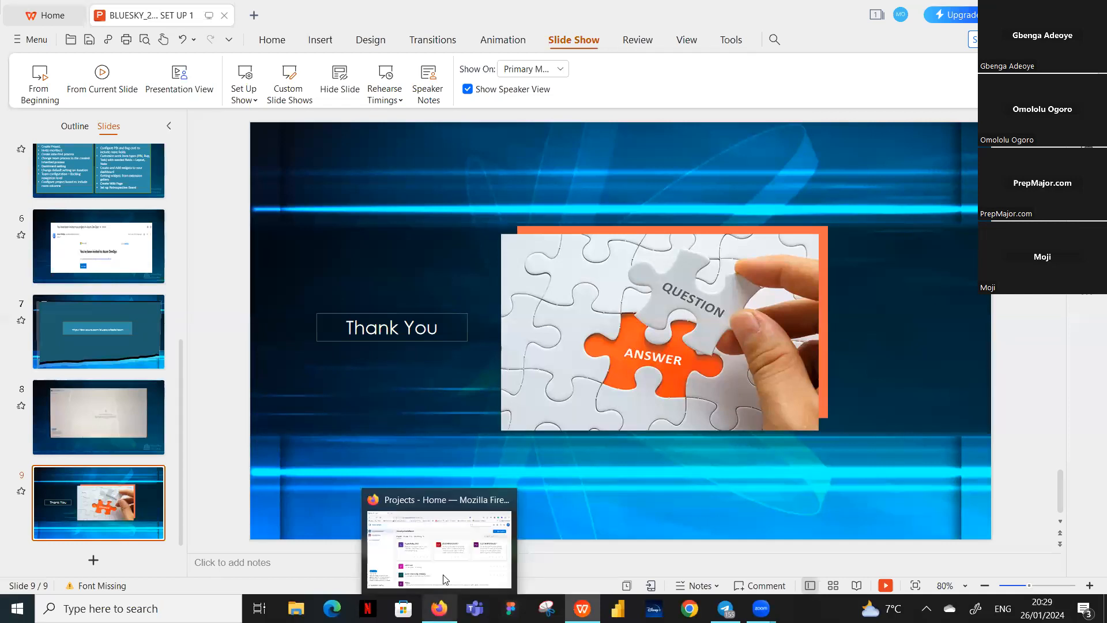
left_click(446, 577)
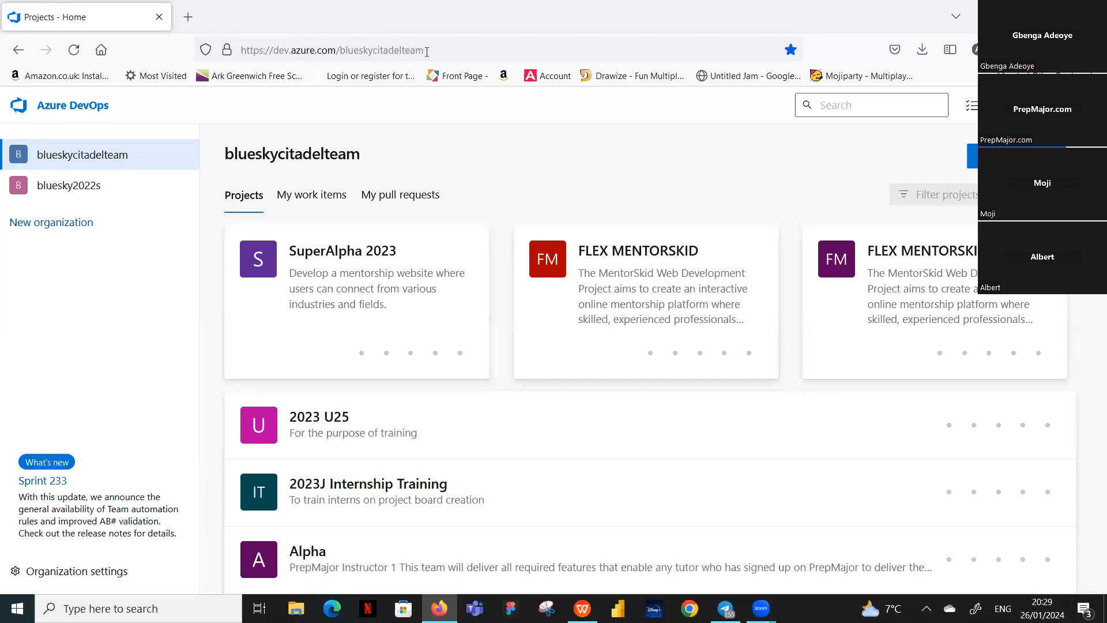
left_click_drag(427, 50, 240, 58)
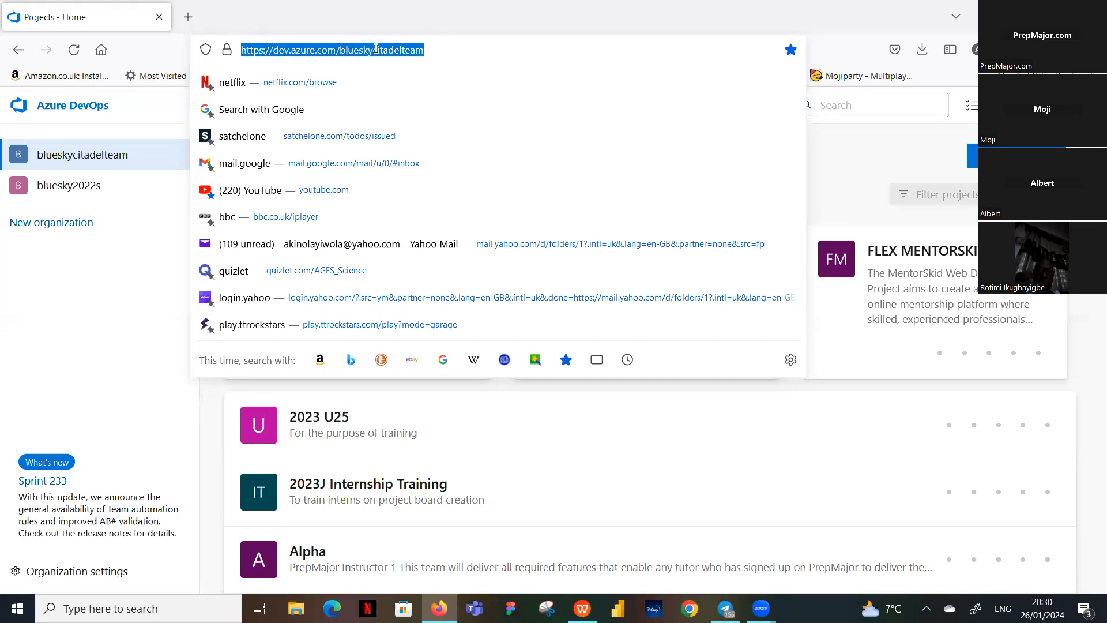
left_click(443, 47)
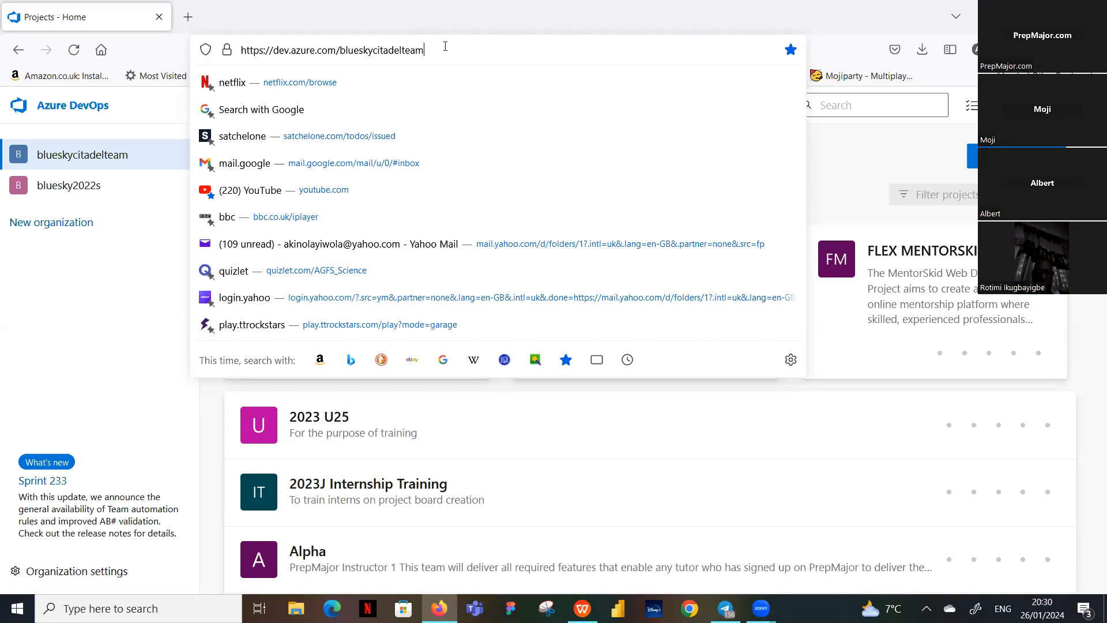
left_click(117, 334)
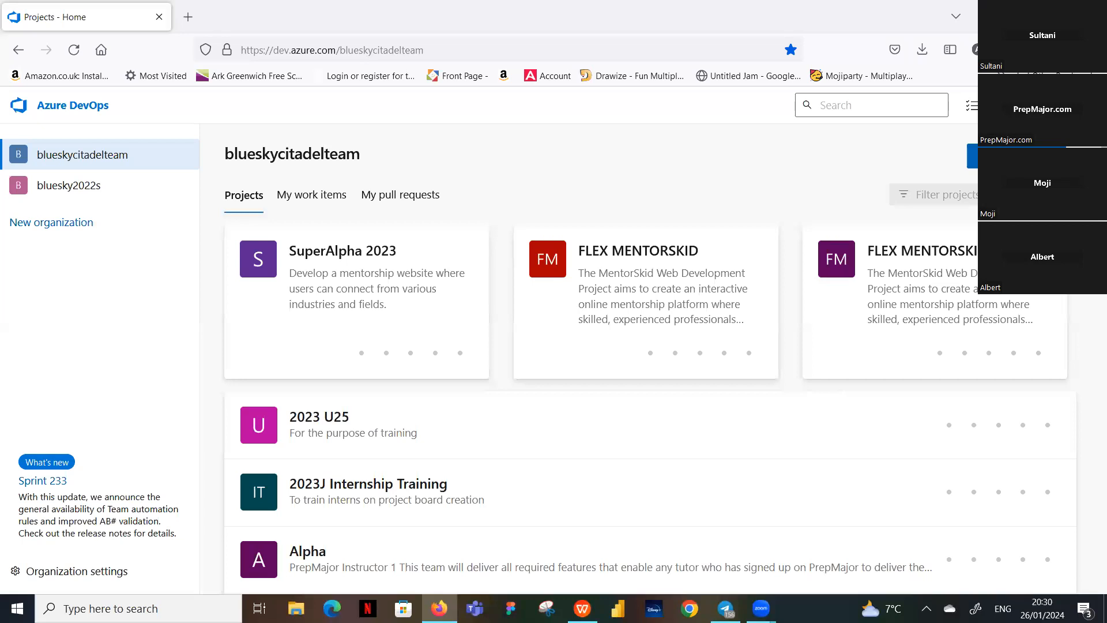
left_click(972, 155)
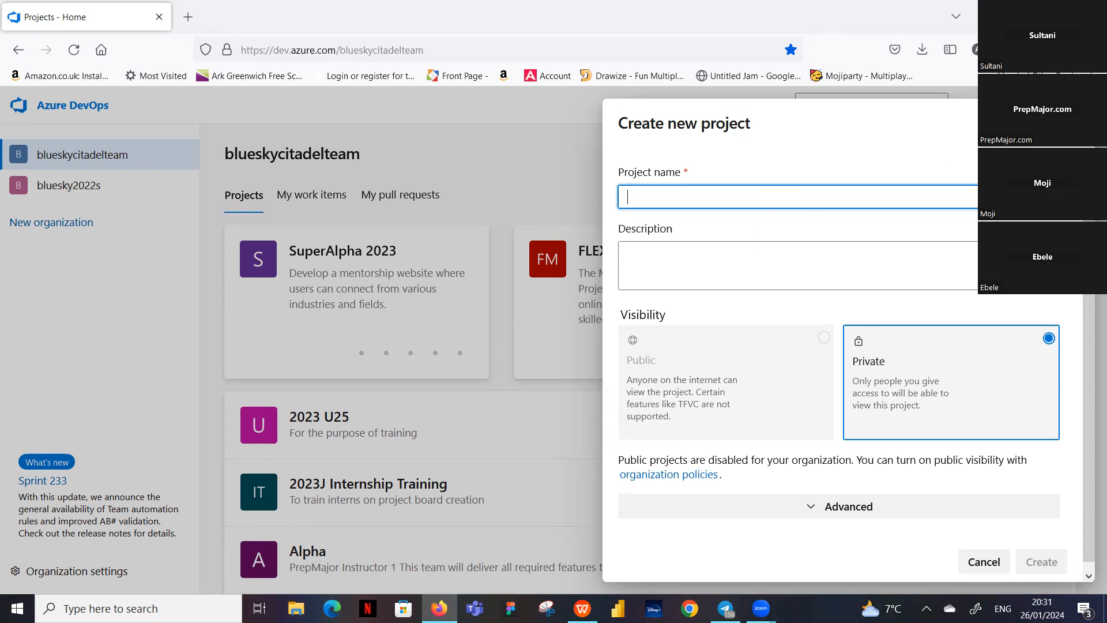
key("Escape")
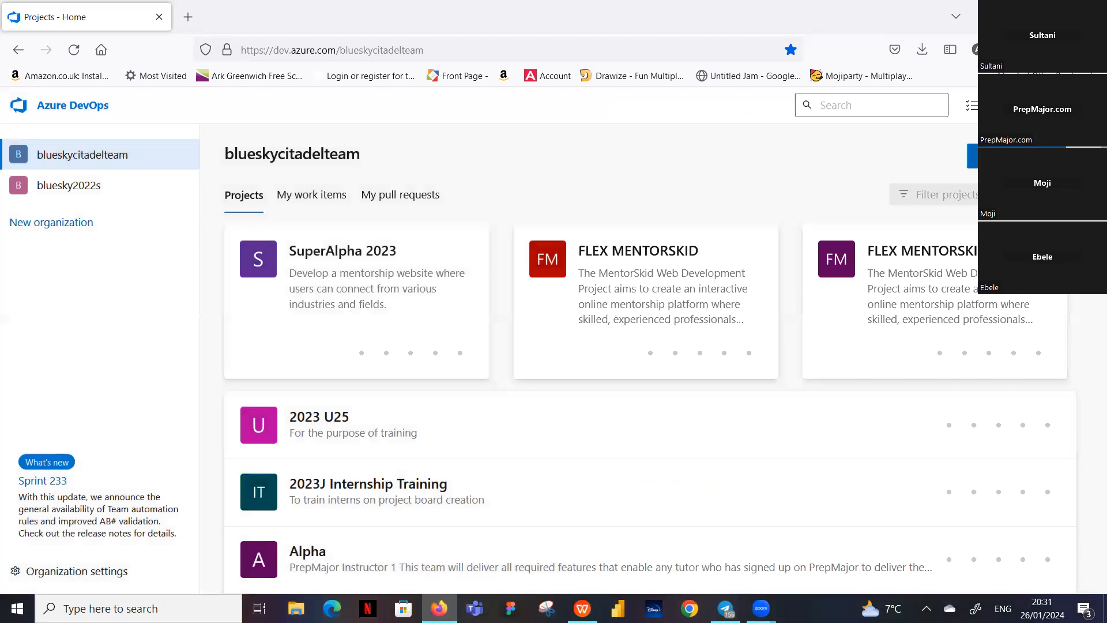
left_click(972, 156)
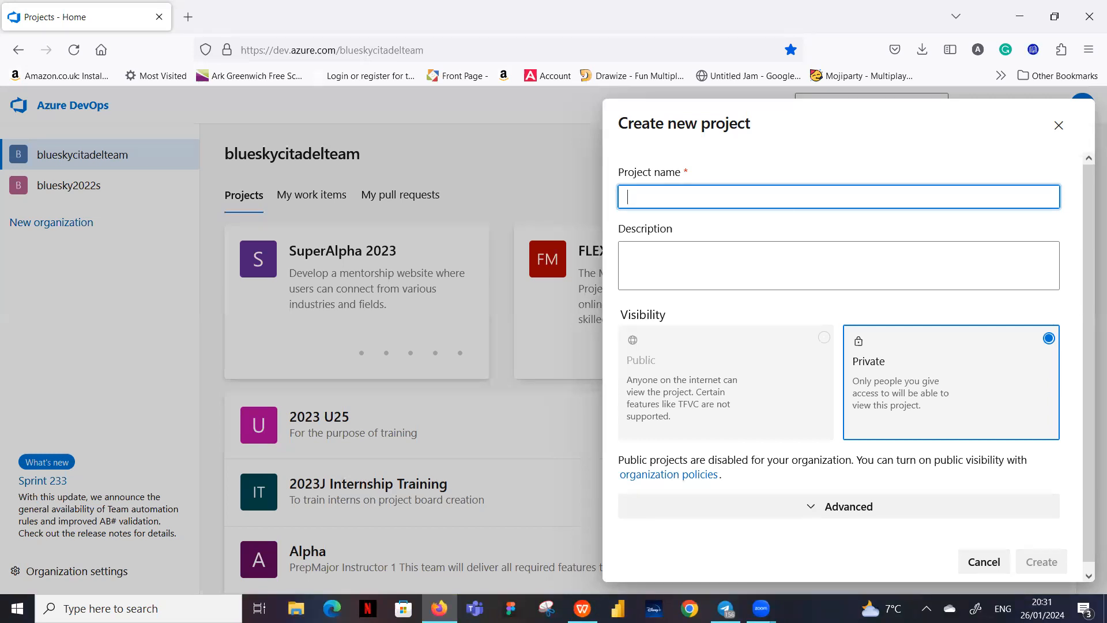
type("2024")
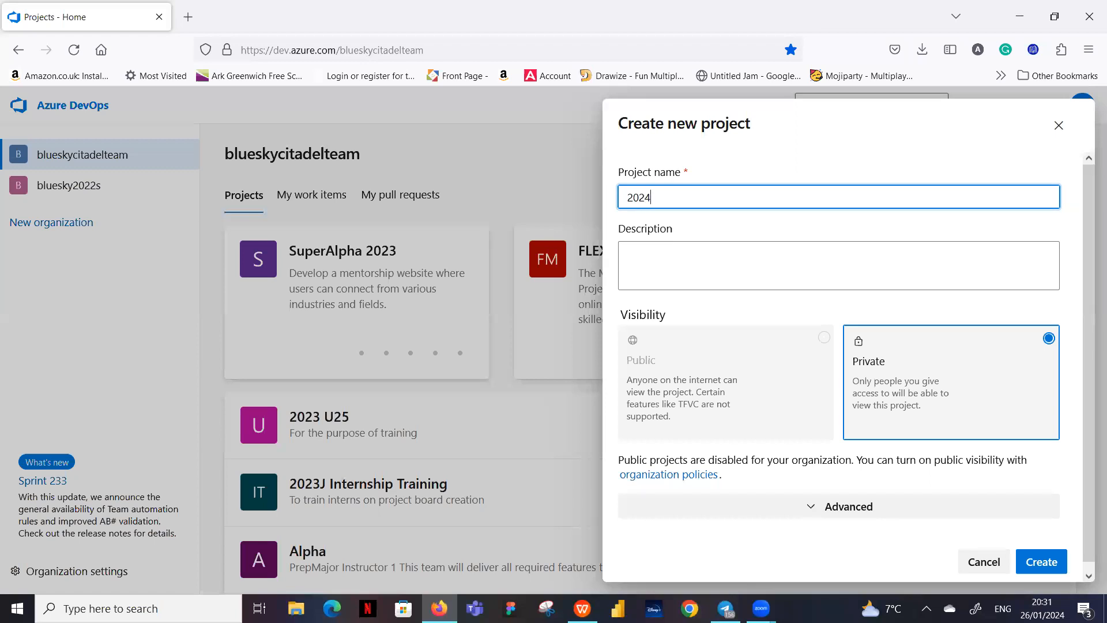
type(" Internship")
key("BackSpace")
key("BackSpace")
key("BackSpace")
key("BackSpace")
key("BackSpace")
key("BackSpace")
key("BackSpace")
key("BackSpace")
key("BackSpace")
key("BackSpace")
key("BackSpace")
key("BackSpace")
key("BackSpace")
key("BackSpace")
key("BackSpace")
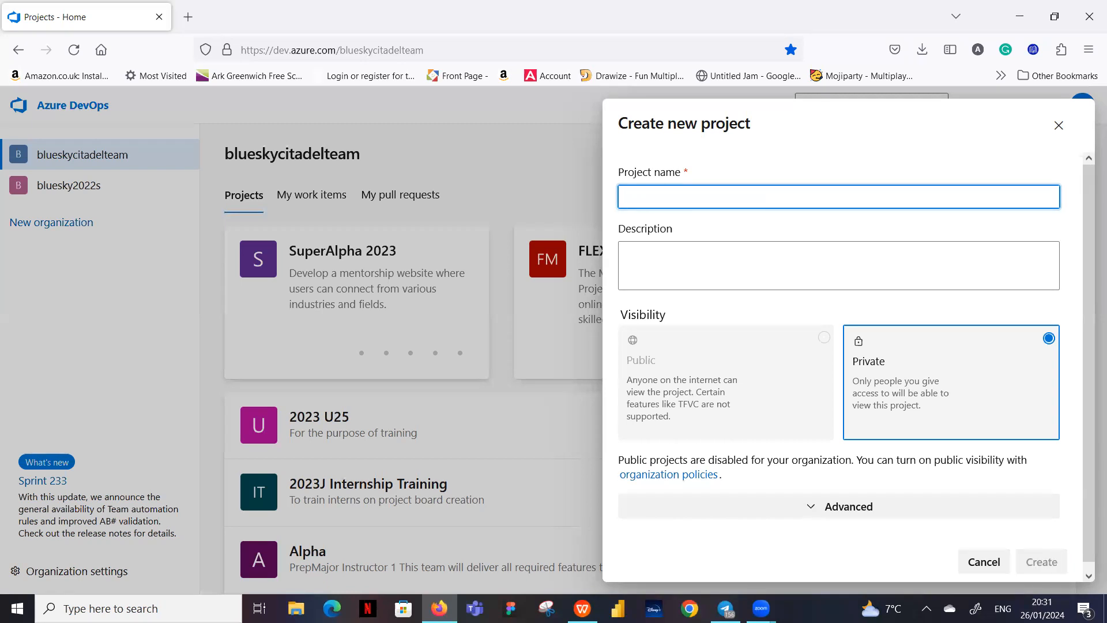
left_click(1060, 125)
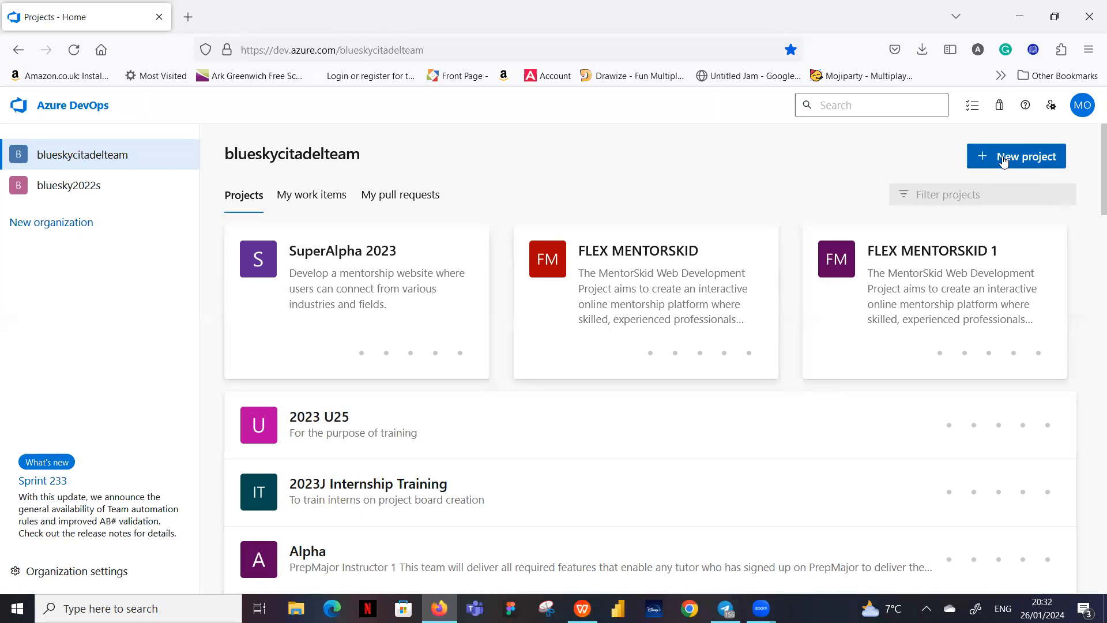
Start a new project in the blueskycitadelteam organization and name it "2024 Jan Internship"
left_click(1007, 158)
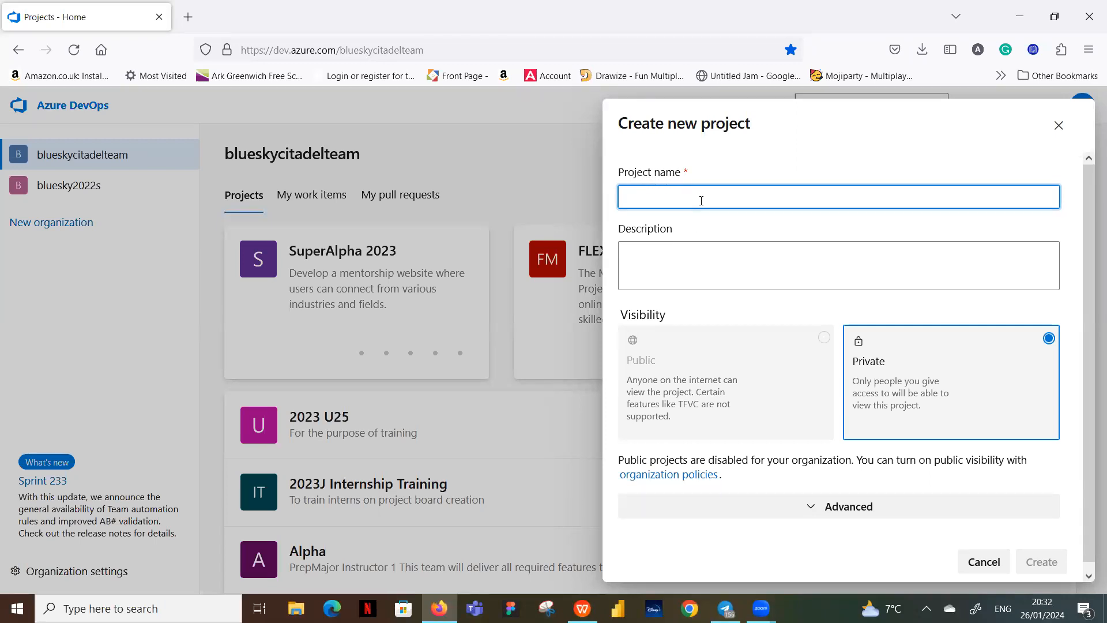
type("2024 Intern")
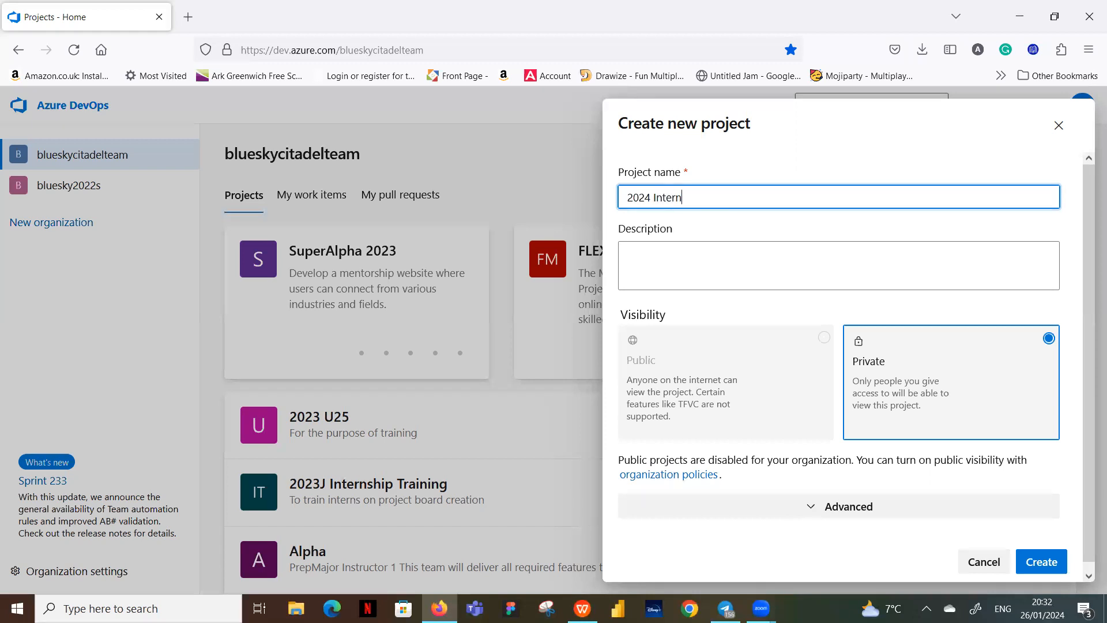
type("ship")
left_click(654, 196)
type("Jan")
Enter the project description "Training for use of Azure DevOps", accepting the suggested capitalization of DevOps
left_click(740, 249)
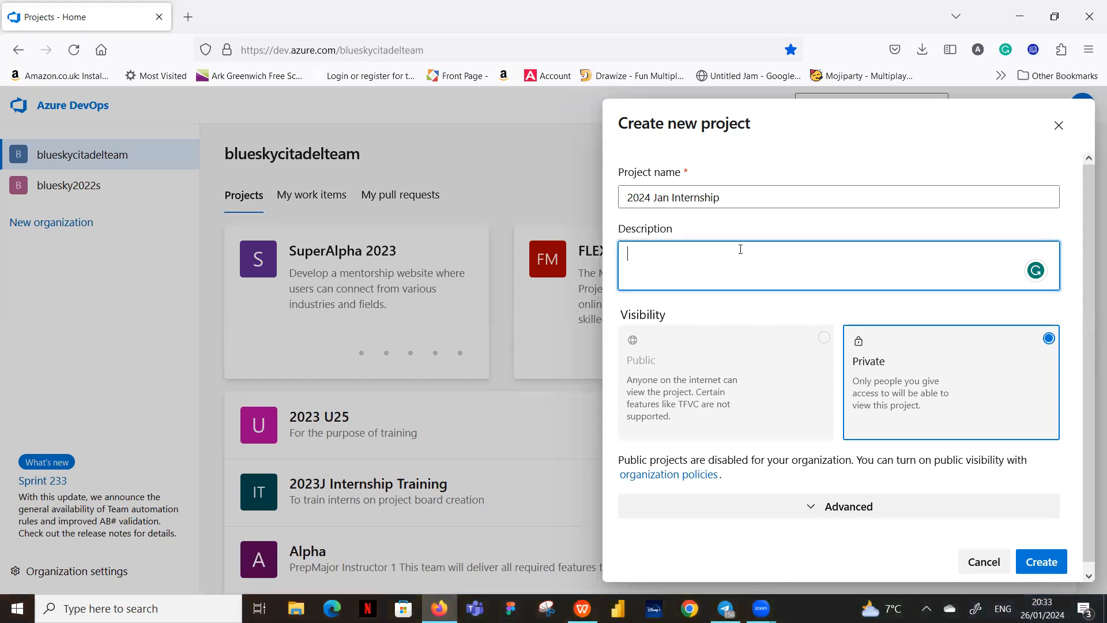
type("Training for use f")
key("BackSpace")
type("of Azure ")
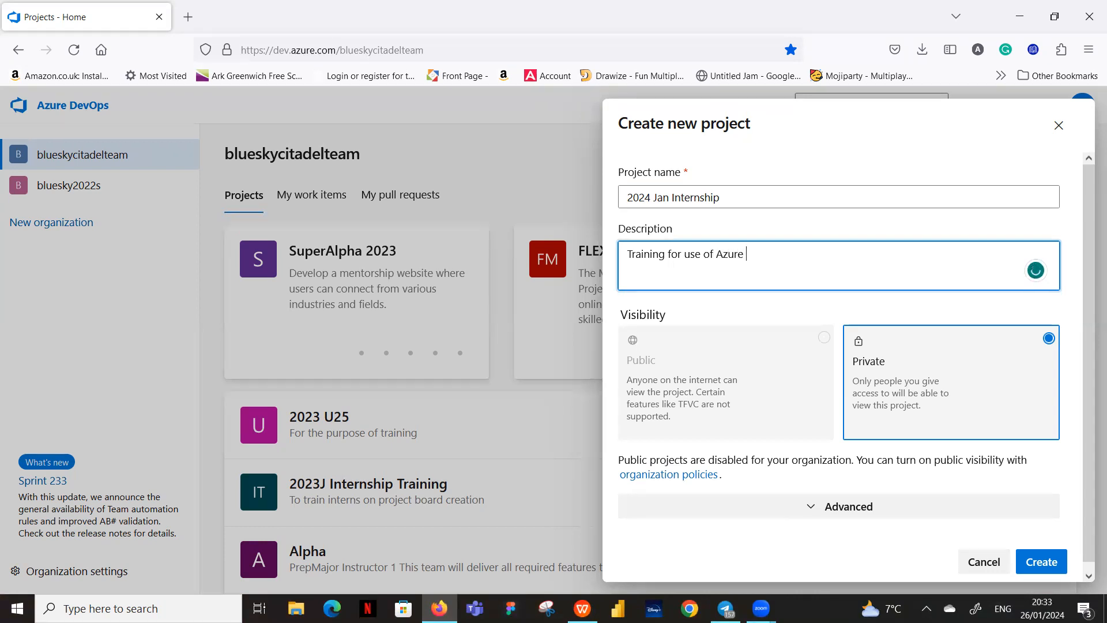
type("Devops")
mouse_move(763, 260)
left_click(769, 301)
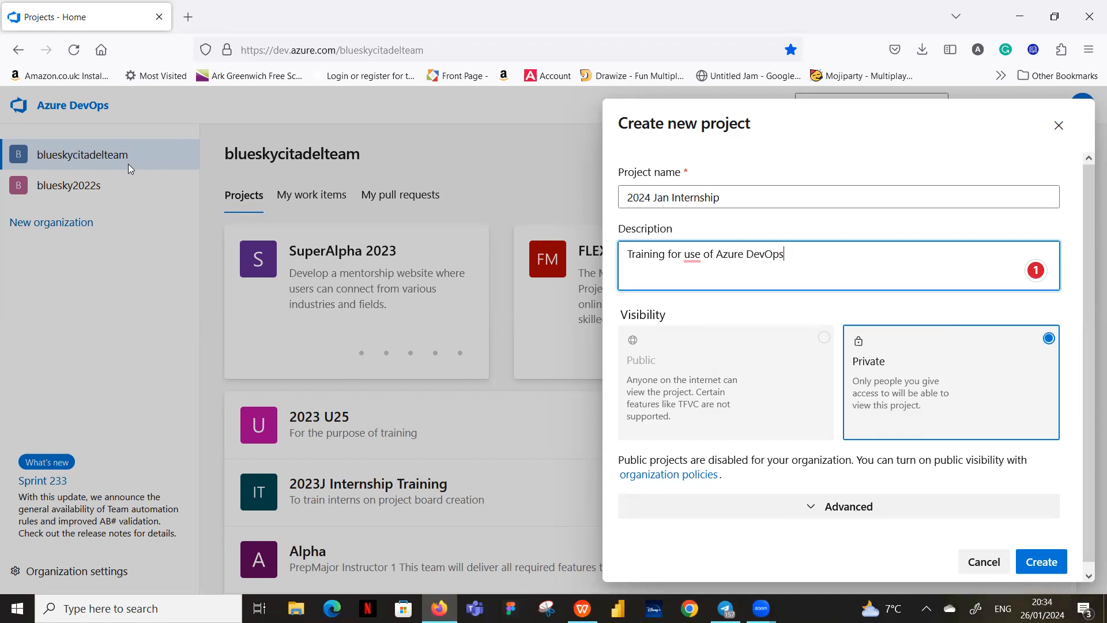
Apply the suggested grammar correction so the description reads "Training for the use of Azure DevOps"
left_click(729, 358)
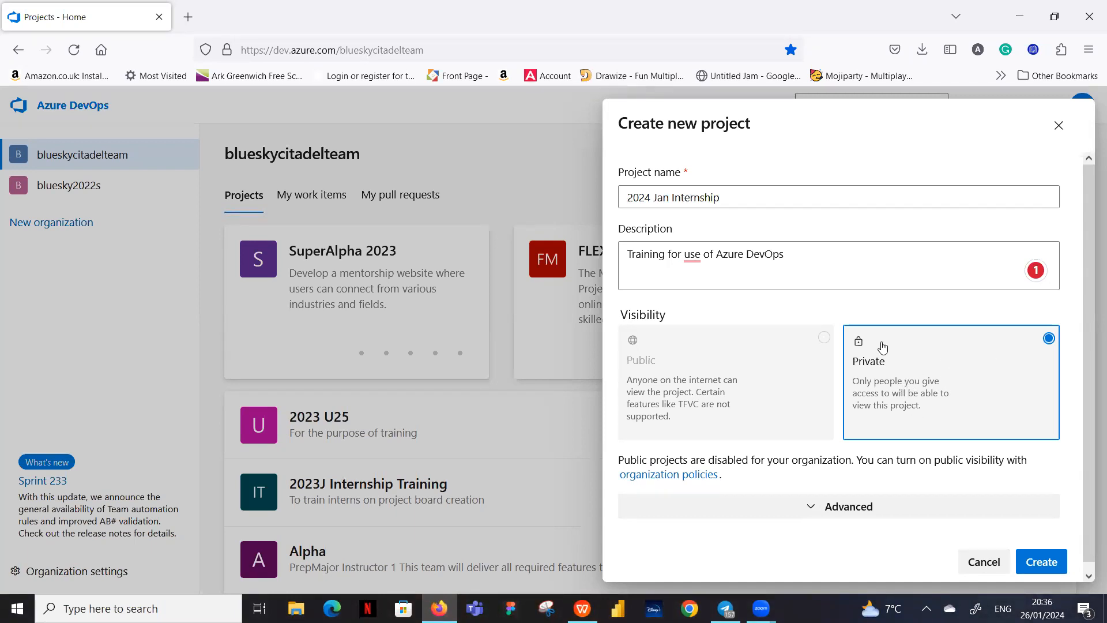
left_click(689, 254)
left_click(717, 300)
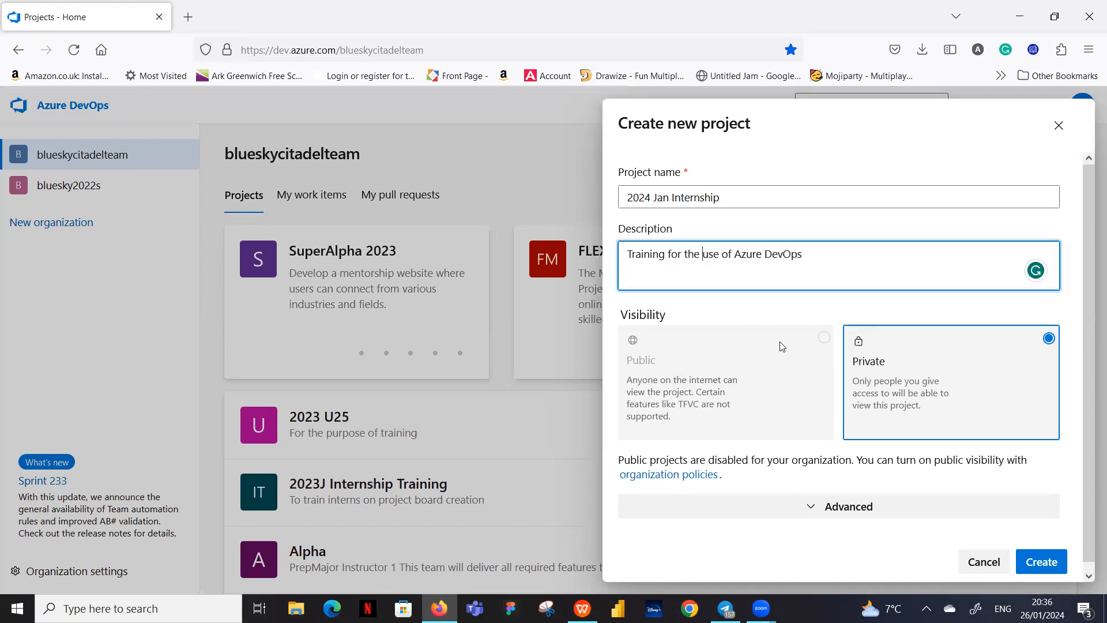
Expand the new project's advanced options and keep Git as the version control
scroll(784, 340, "down", 1)
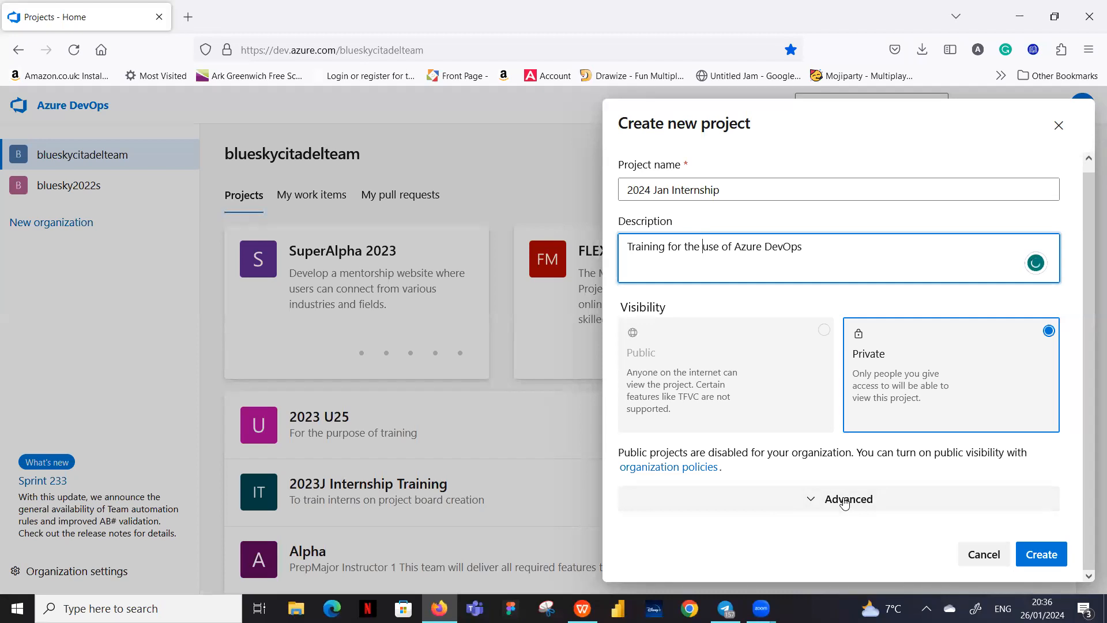
left_click(816, 500)
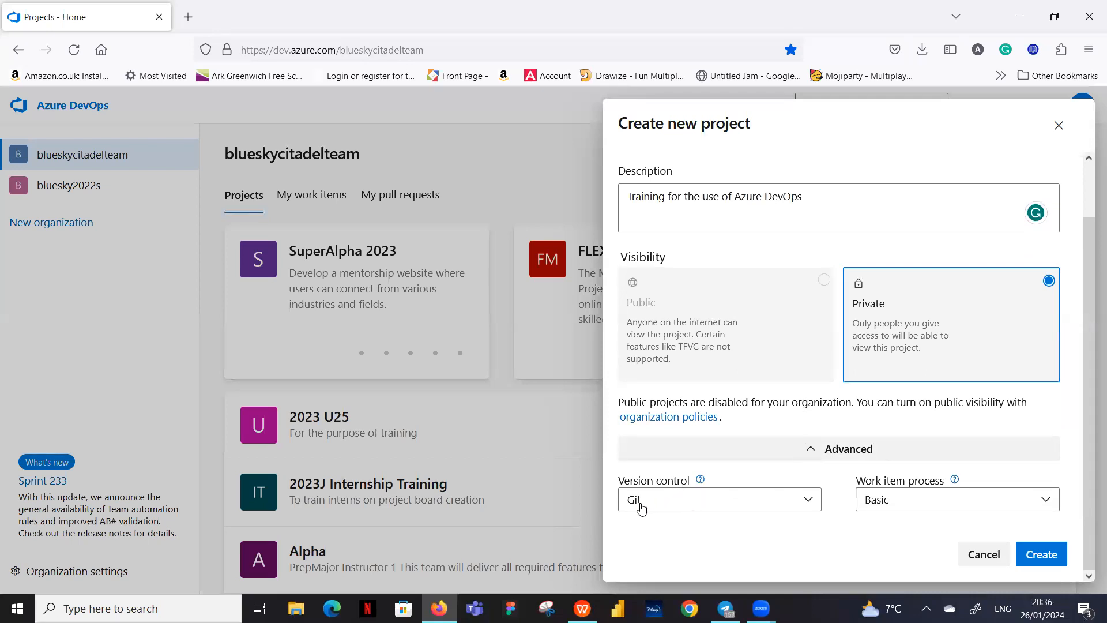
left_click(810, 501)
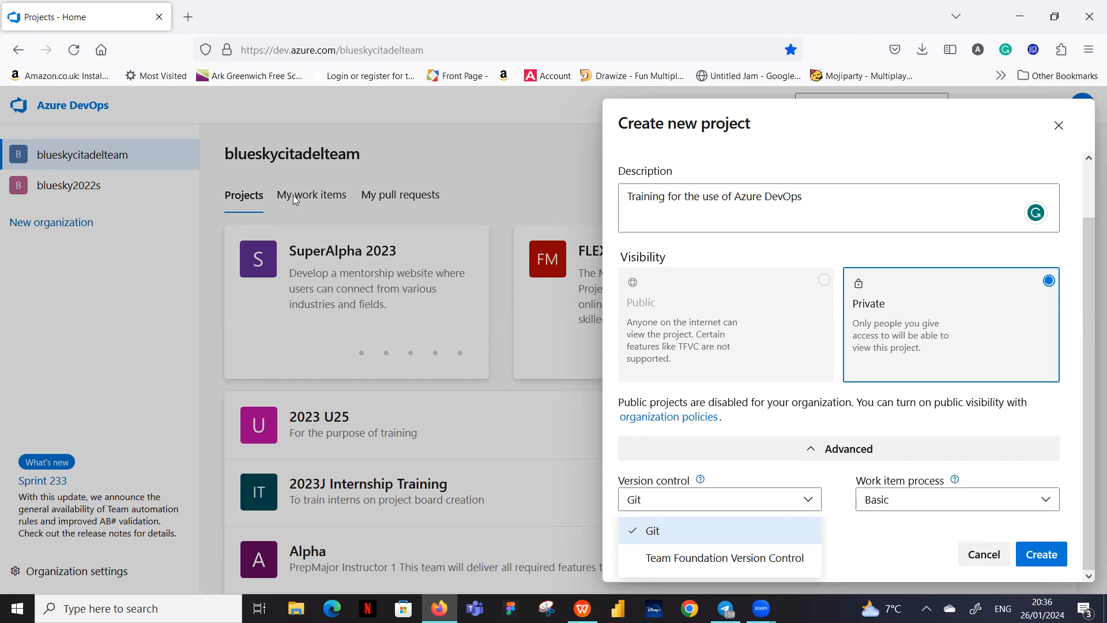
left_click(757, 528)
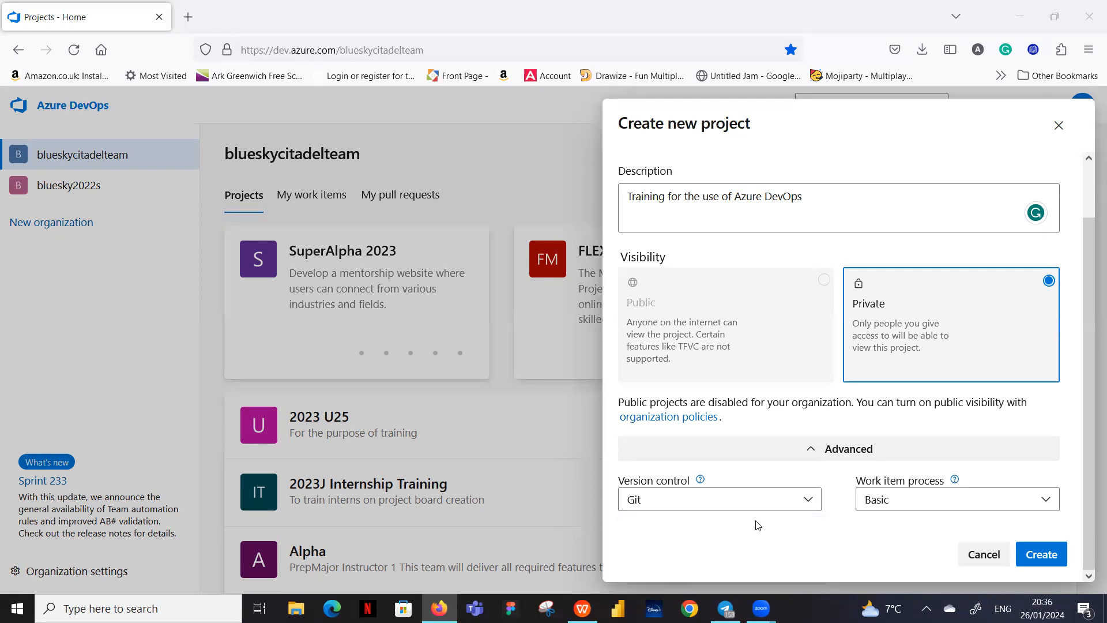
left_click(810, 501)
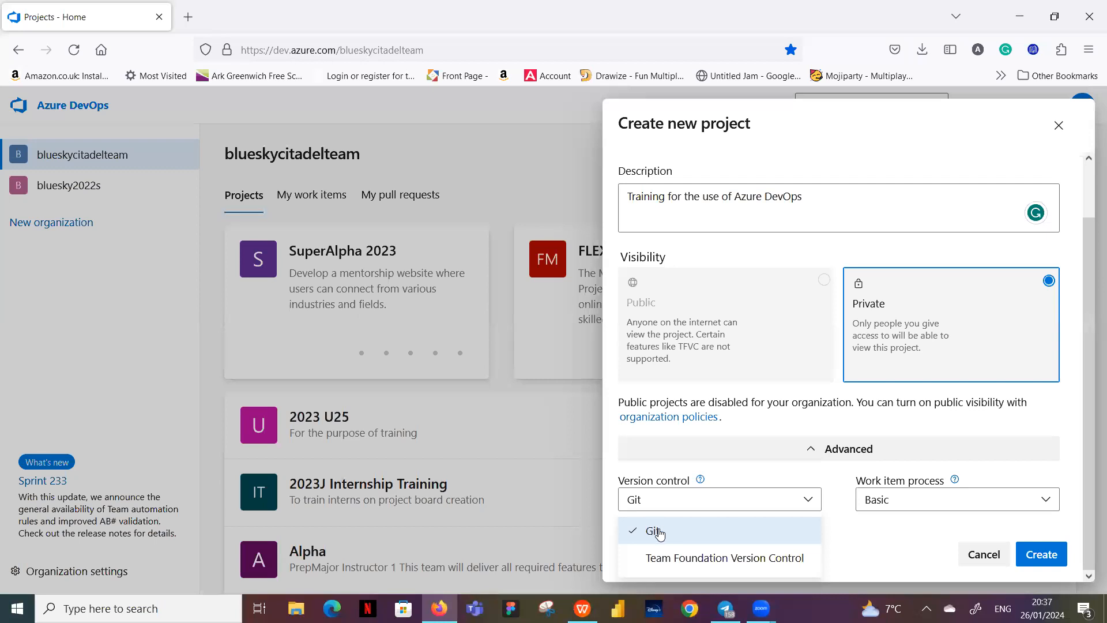
left_click(808, 501)
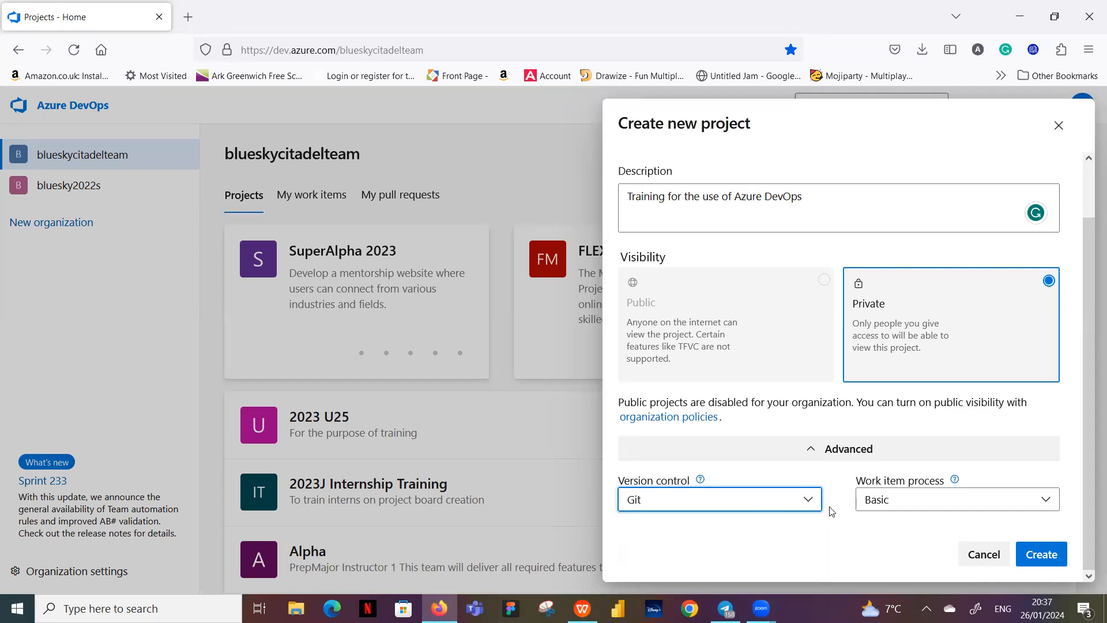
Set the work item process to Scrum and create the project
left_click(1046, 501)
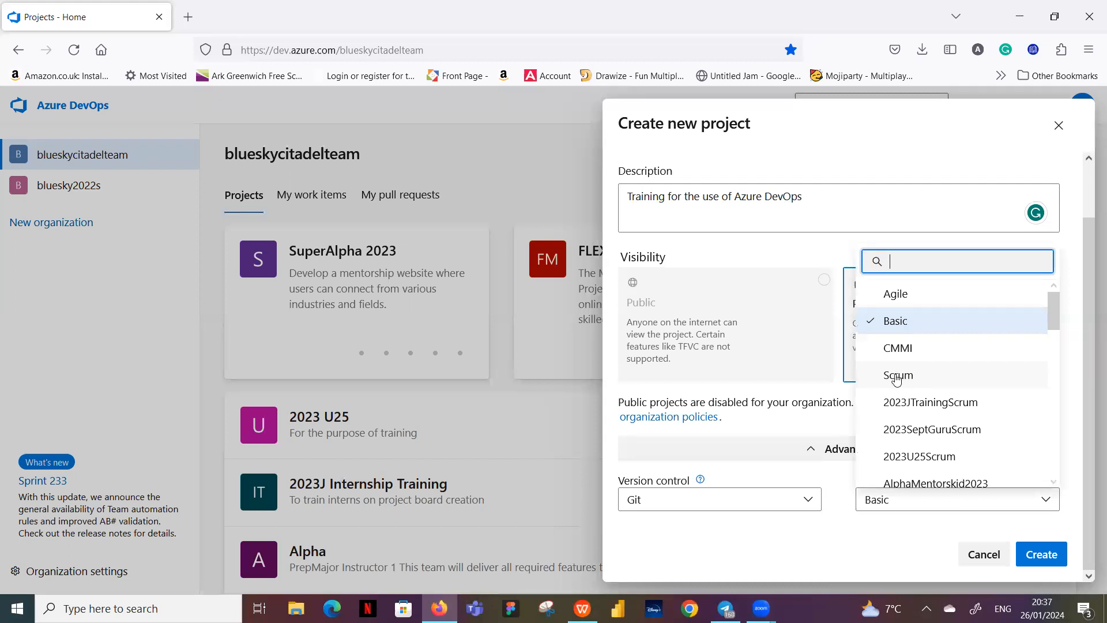
left_click(897, 376)
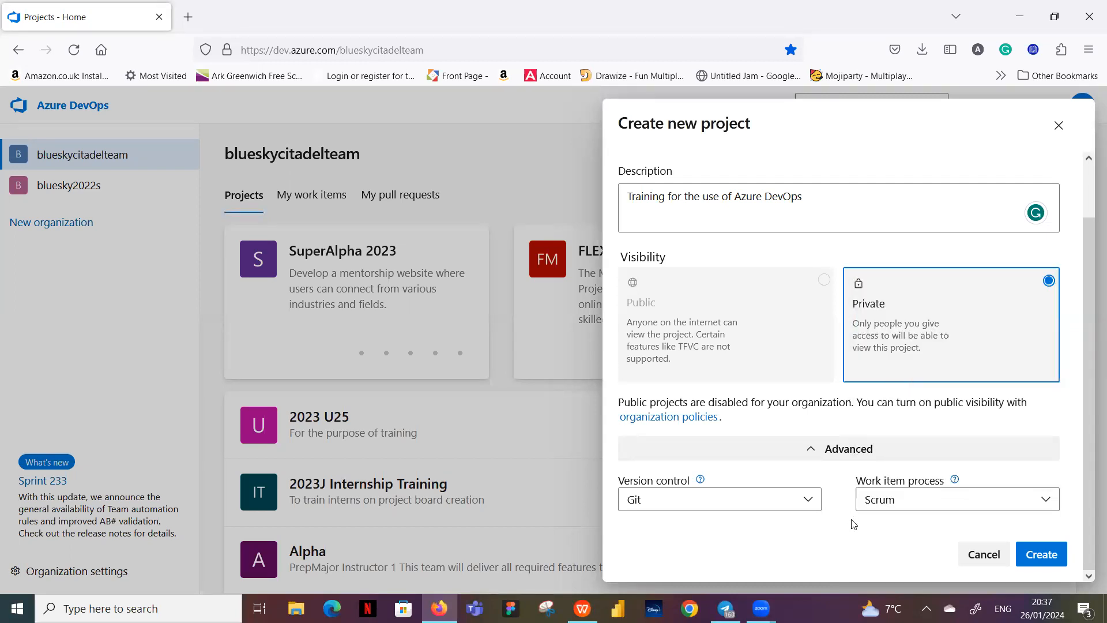
left_click(1045, 555)
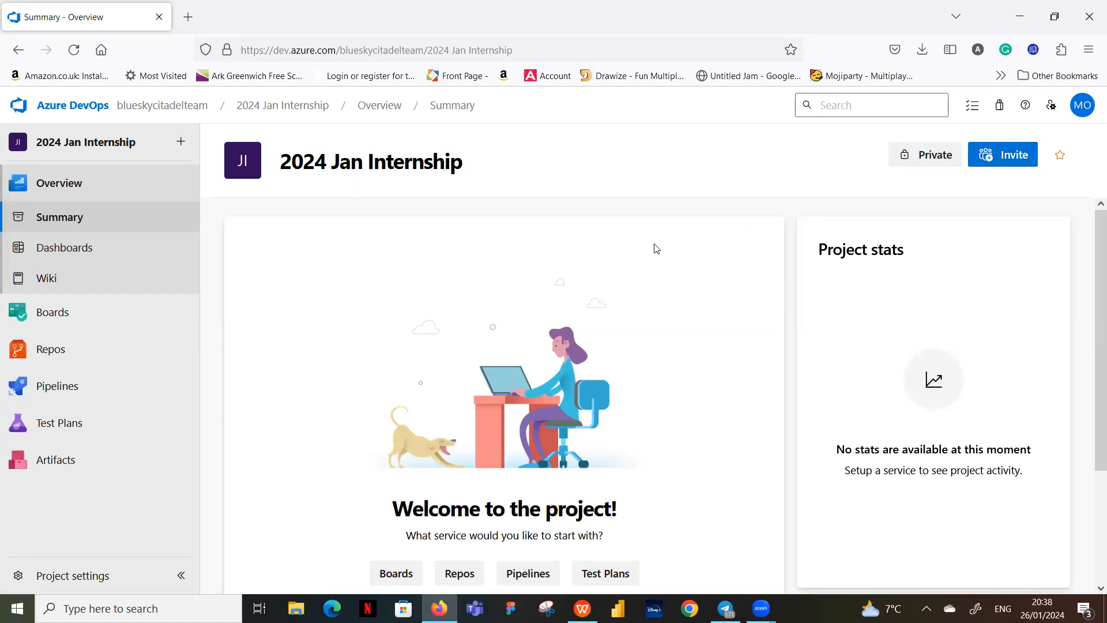
Start inviting members to the 2024 Jan Internship project and select the first three existing users by searching their first names
scroll(667, 271, "down", 3)
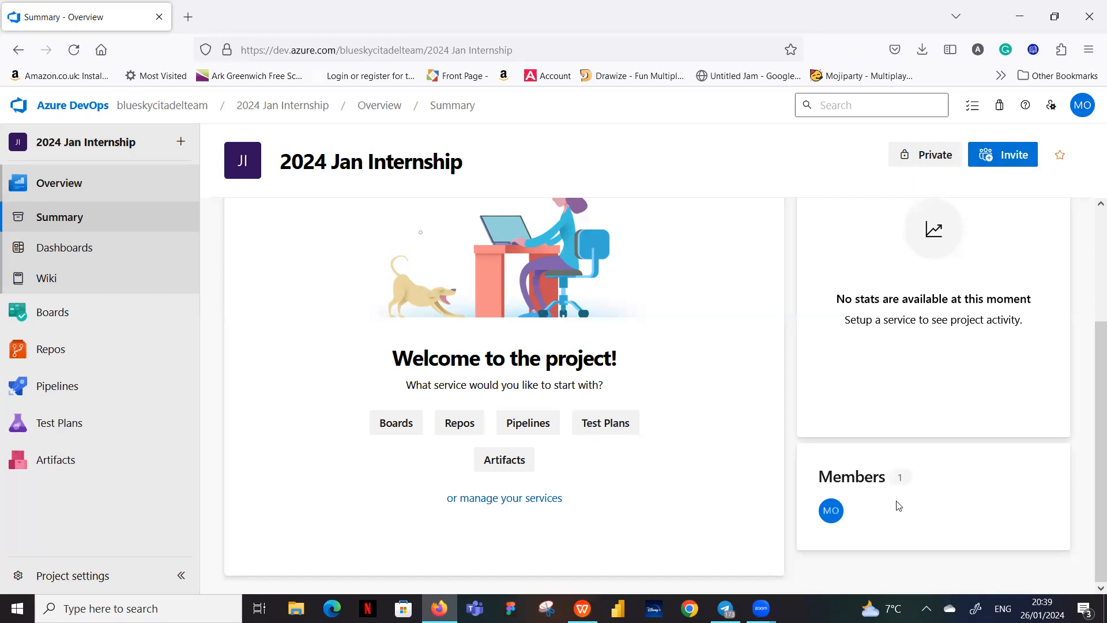
scroll(853, 369, "up", 3)
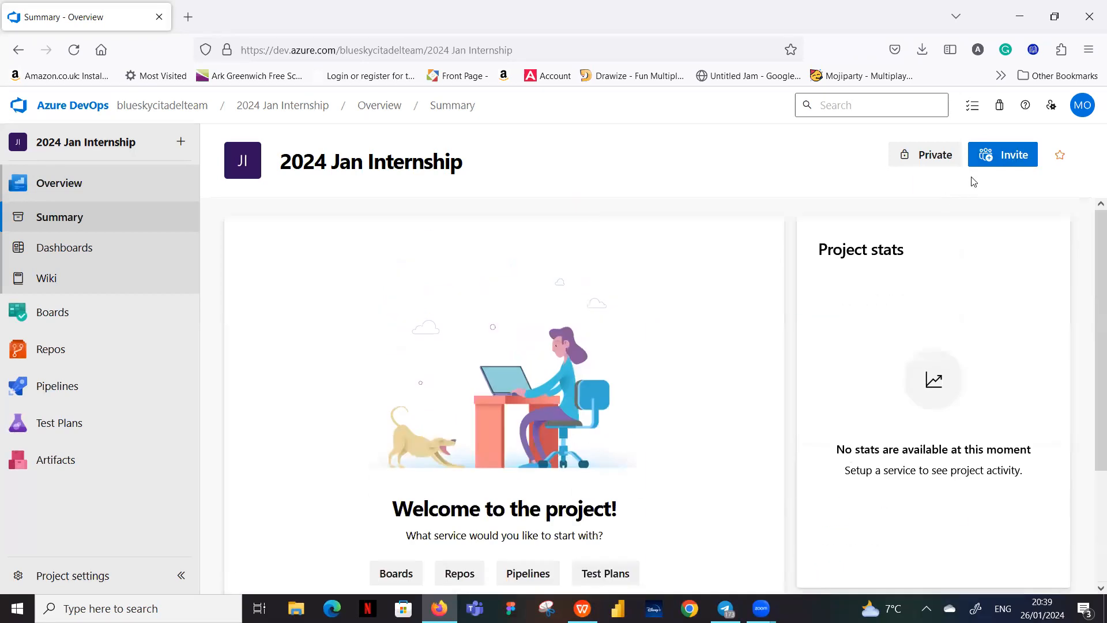
left_click(1002, 158)
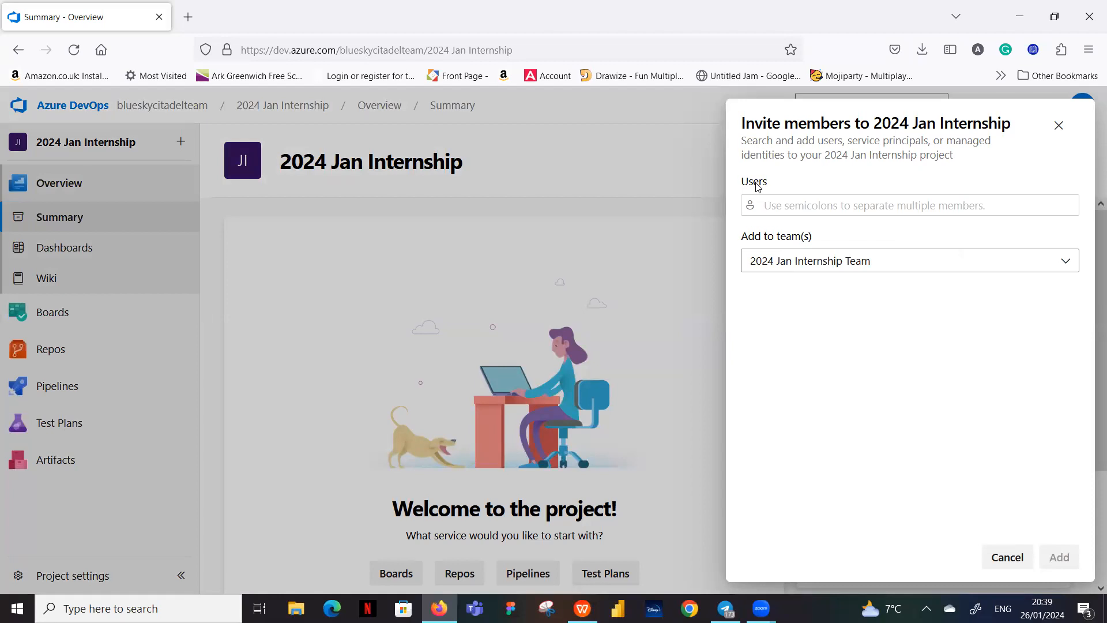
left_click(782, 206)
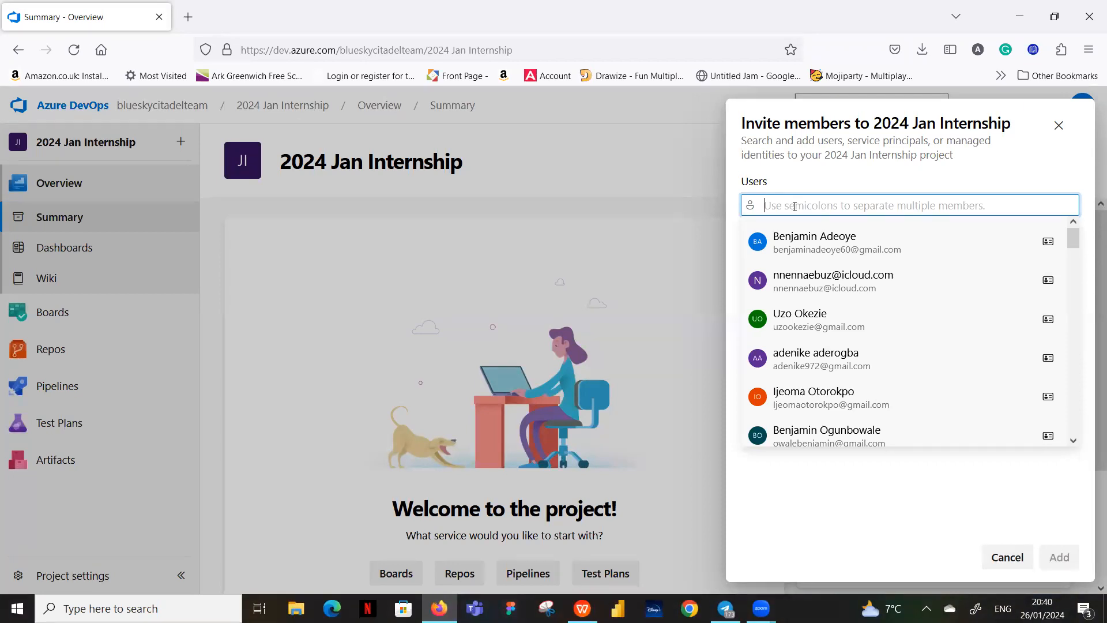
type("bolu")
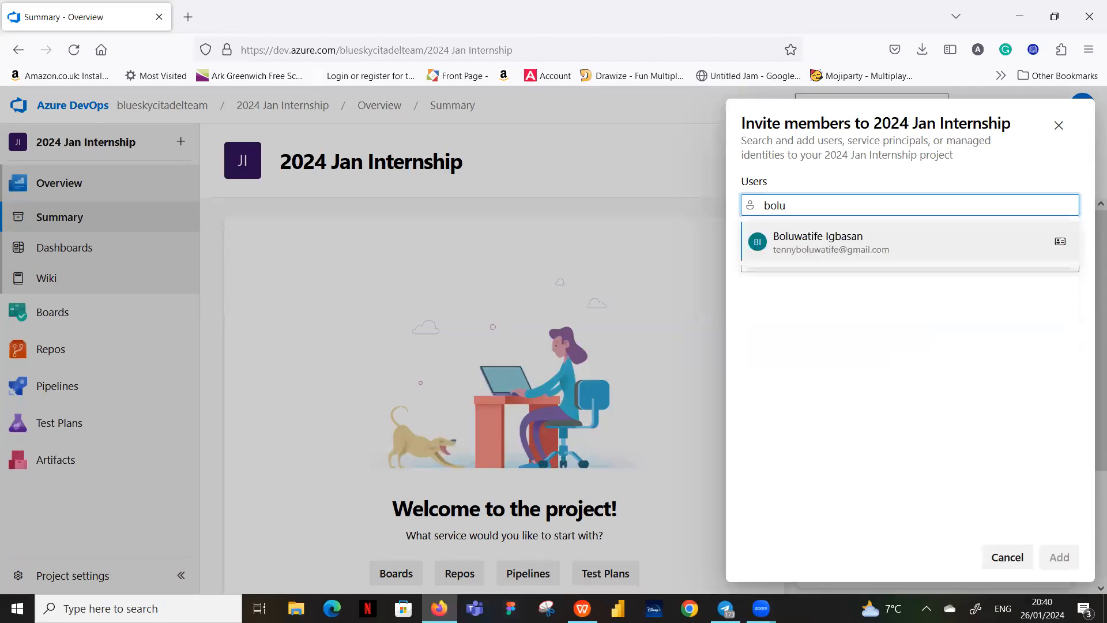
left_click(834, 248)
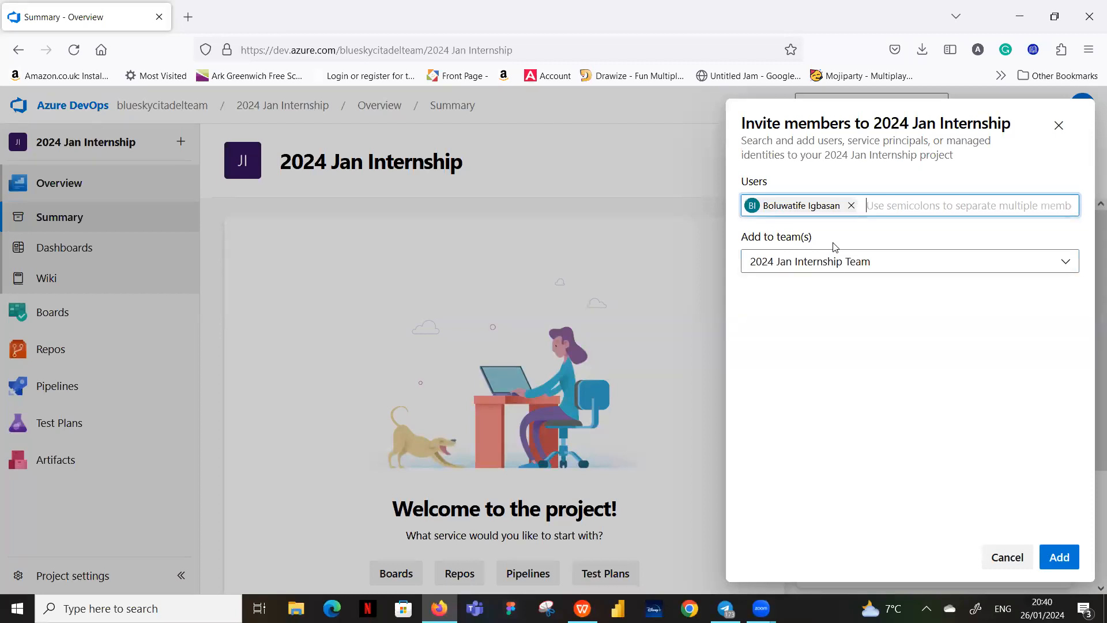
type("tomi")
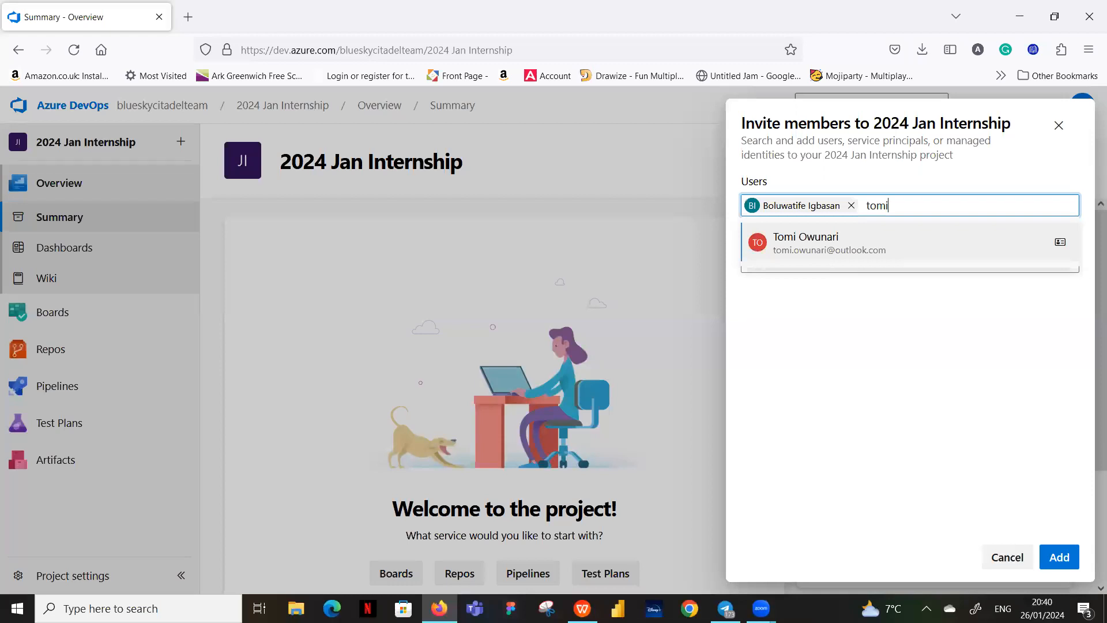
left_click(845, 247)
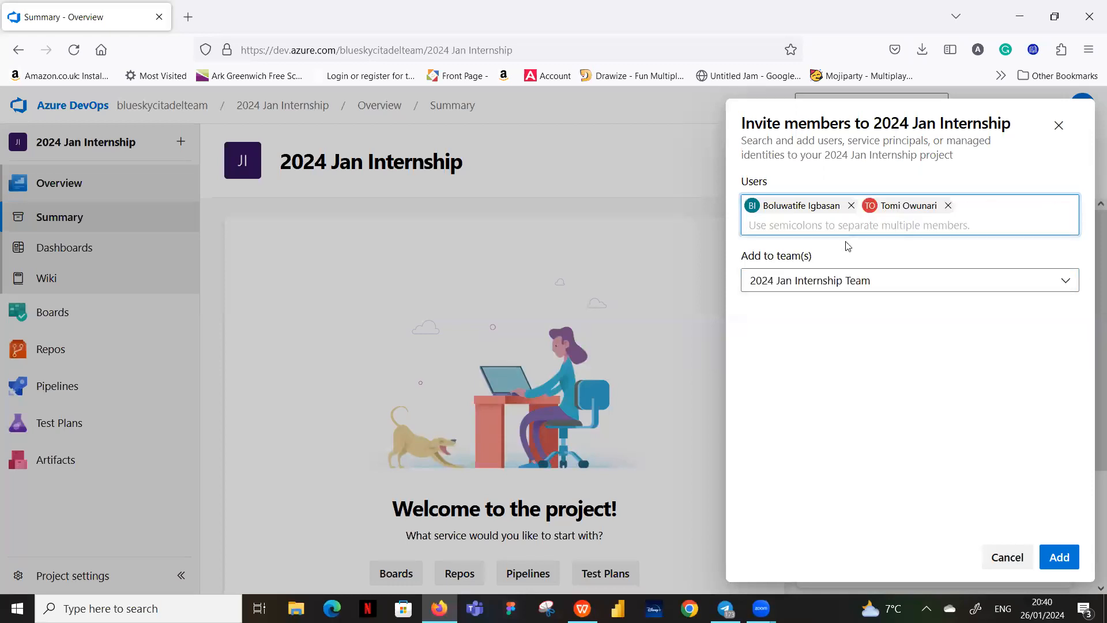
type("abimbol")
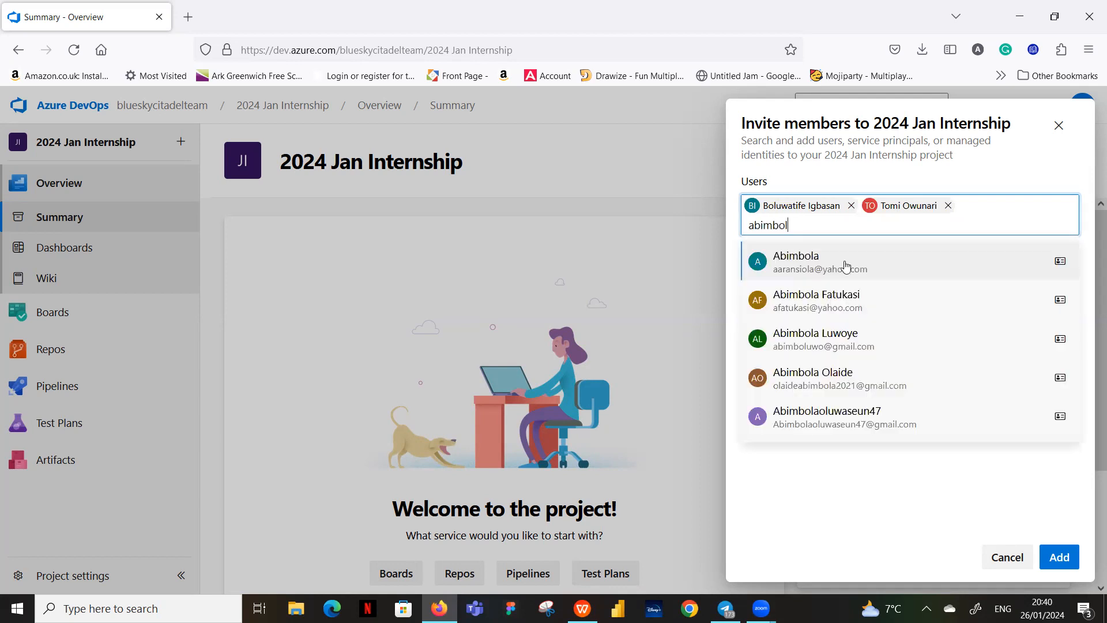
left_click(875, 262)
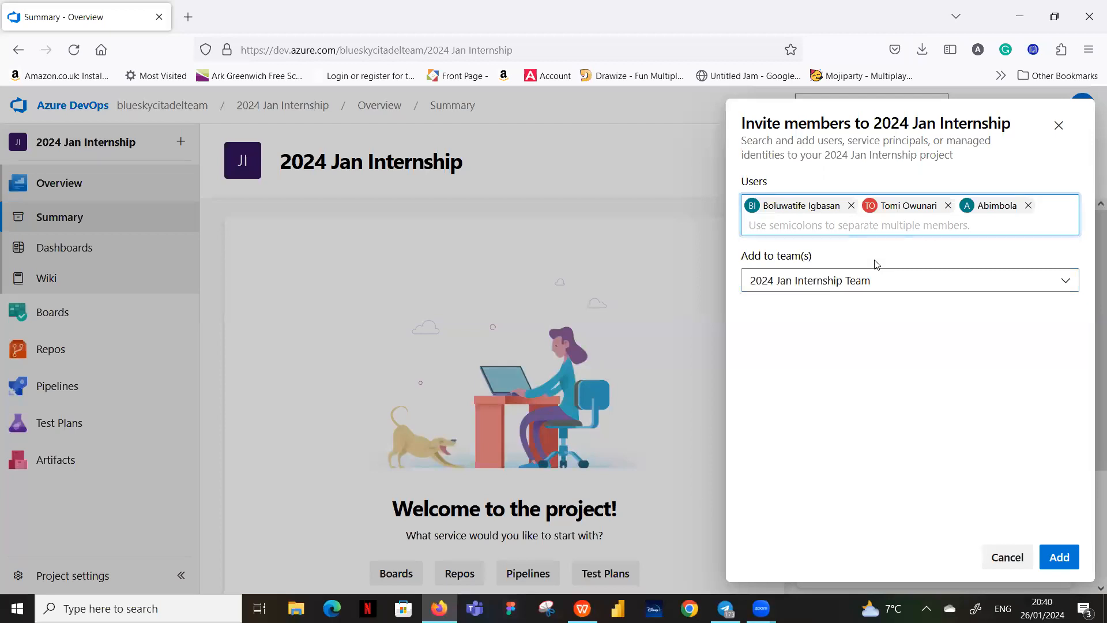
Select two more existing users by name and add all five invitees to the 2024 Jan Internship Team
type("rita")
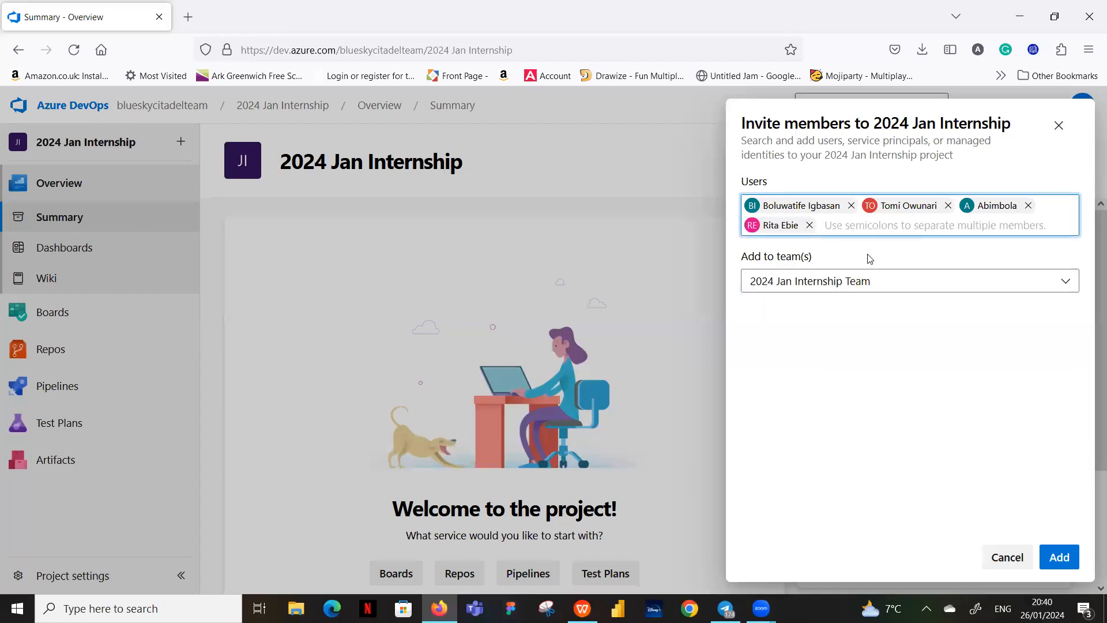
type("adet")
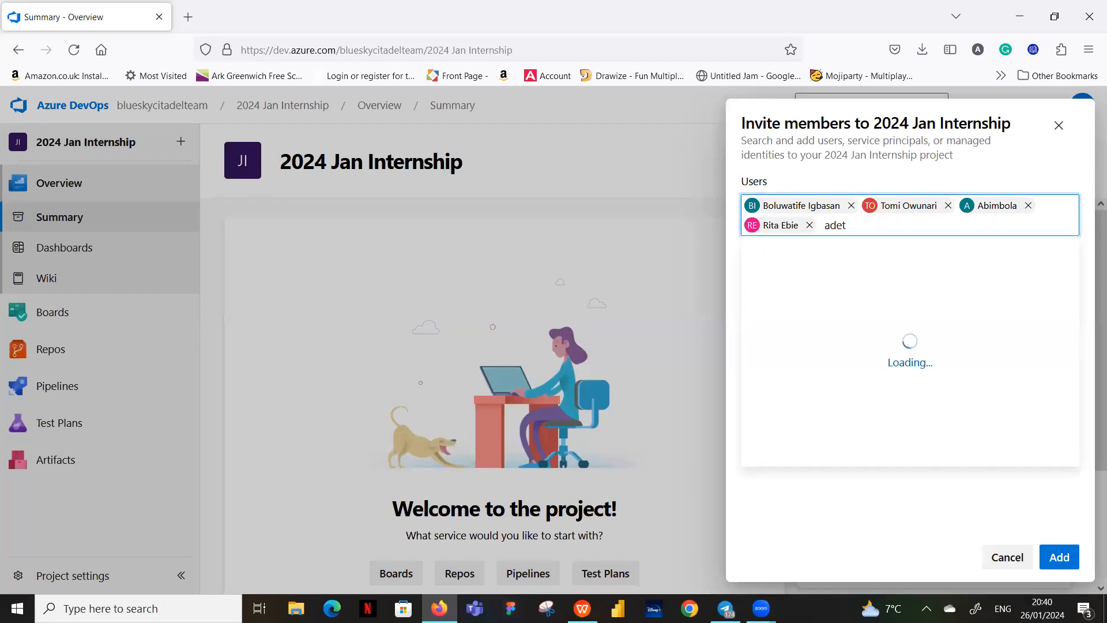
type("unji")
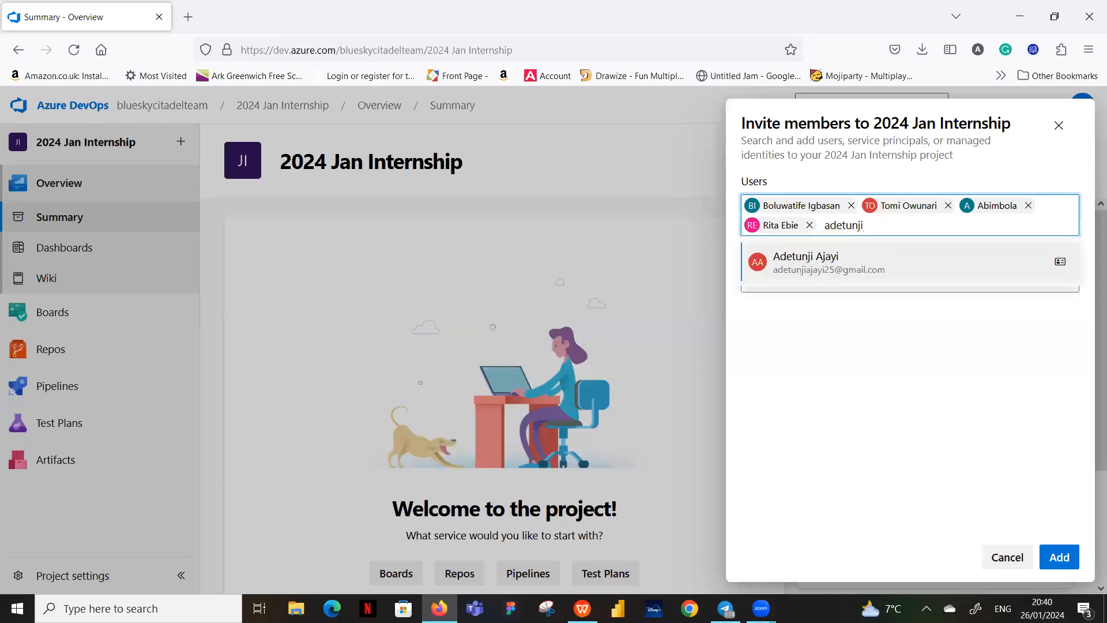
left_click(840, 264)
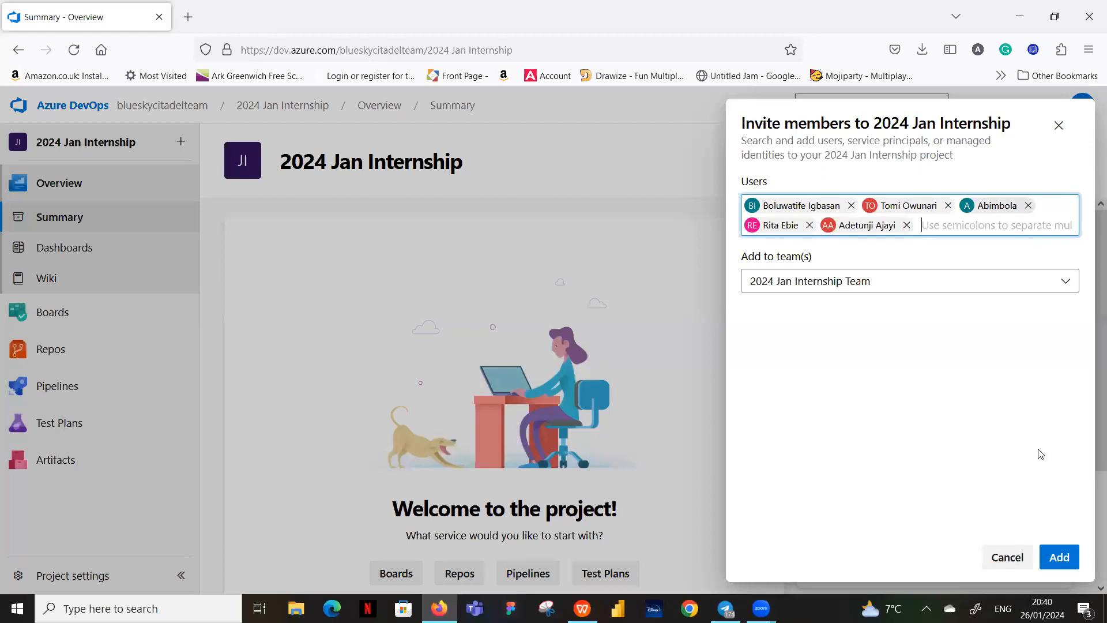
left_click(1059, 557)
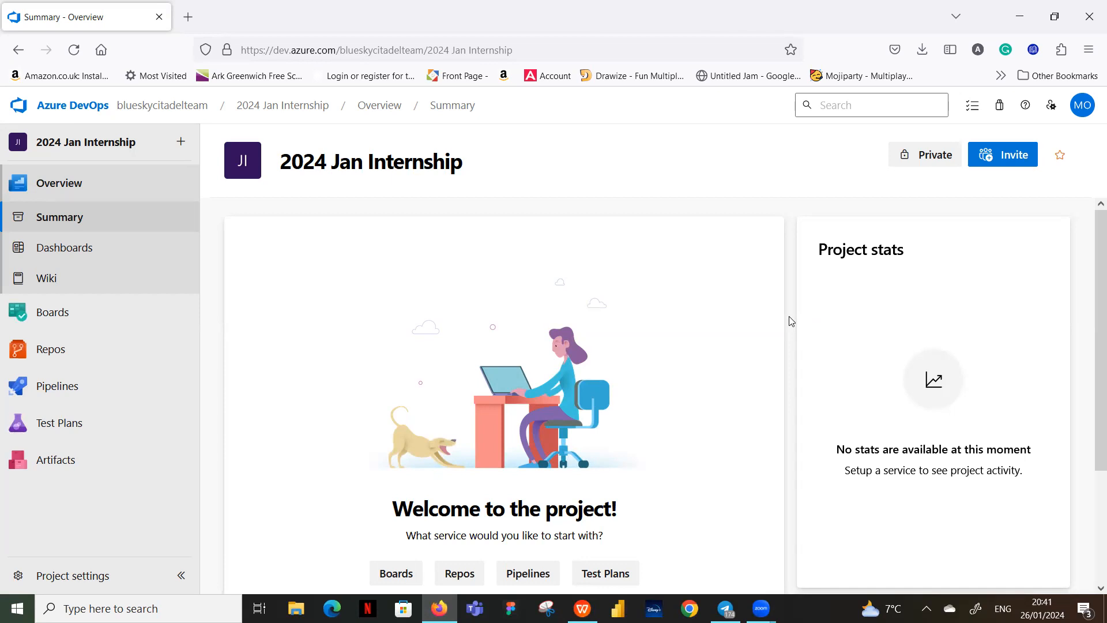
Check the project's member list on the summary page and open the project settings
scroll(935, 254, "down", 3)
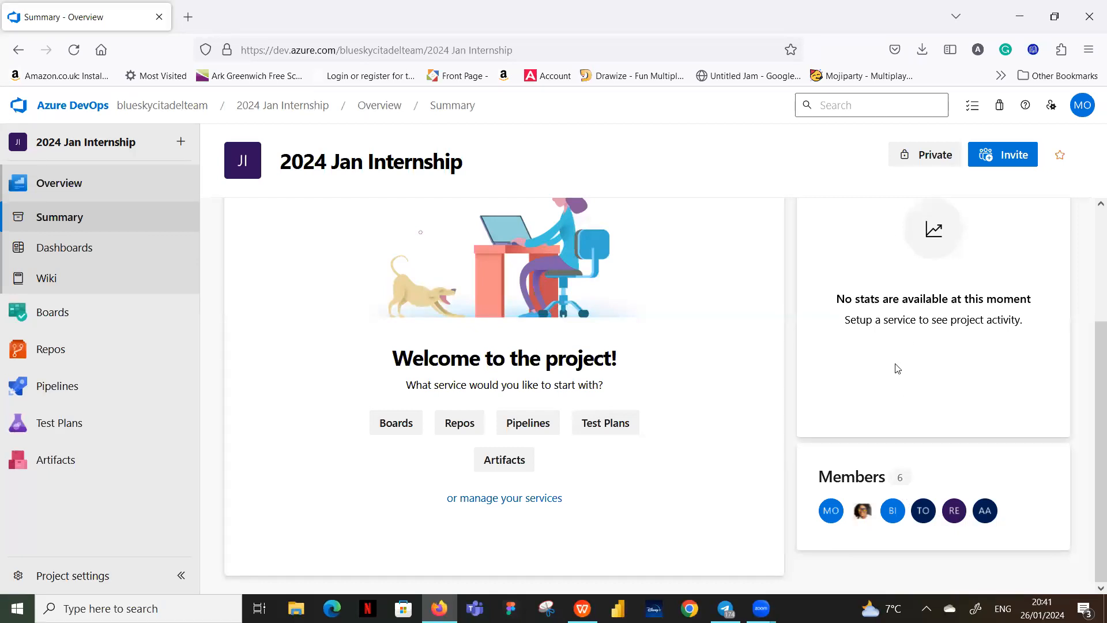
scroll(926, 361, "up", 3)
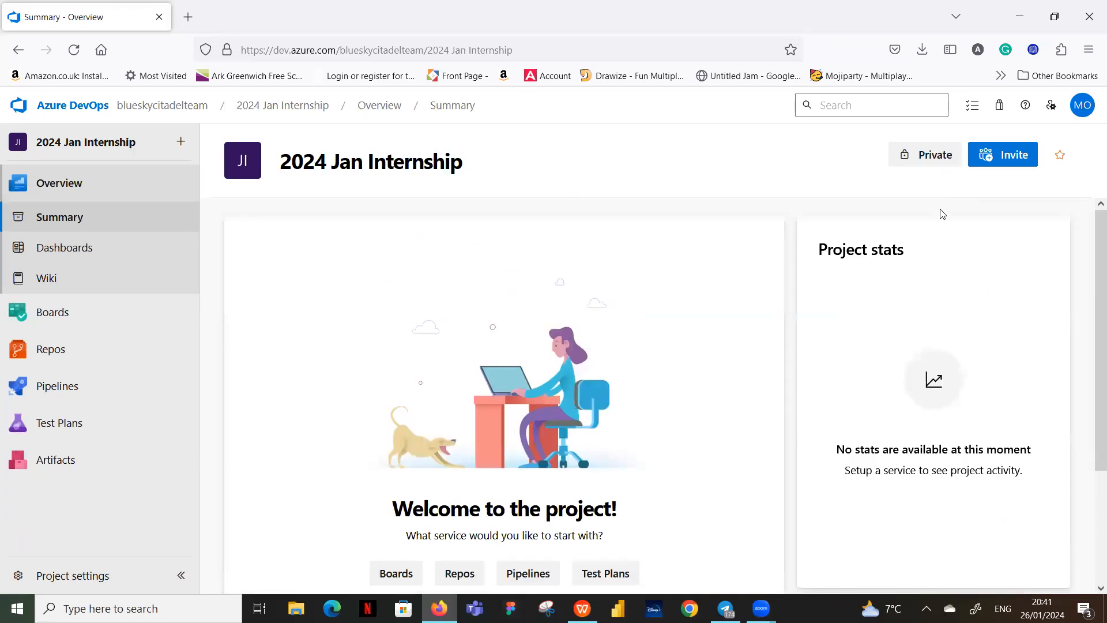
scroll(937, 225, "down", 3)
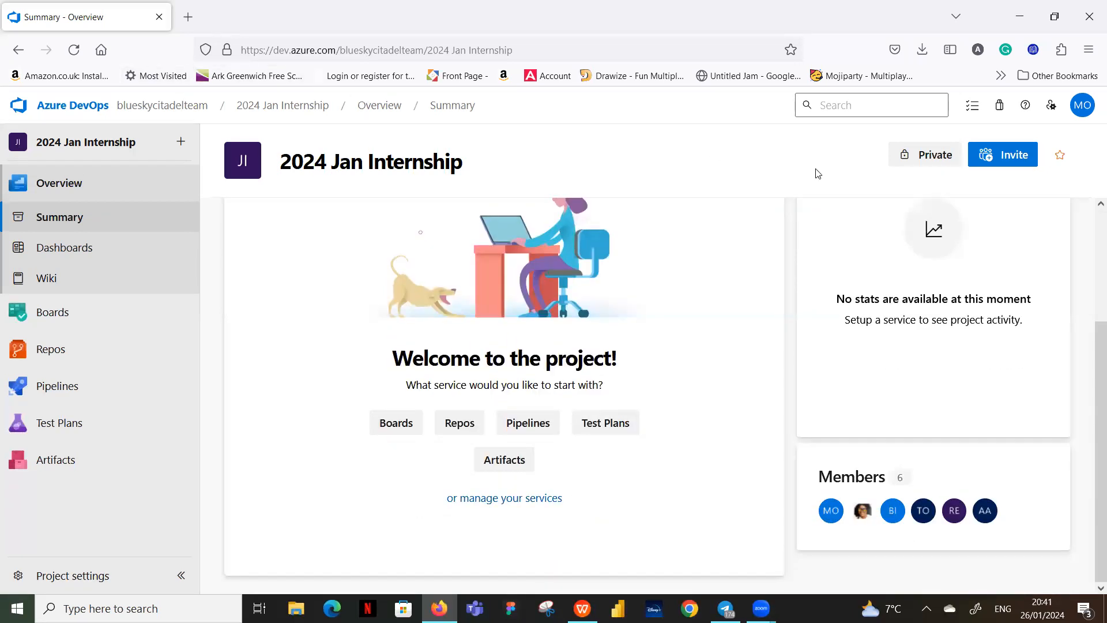
mouse_move(17, 428)
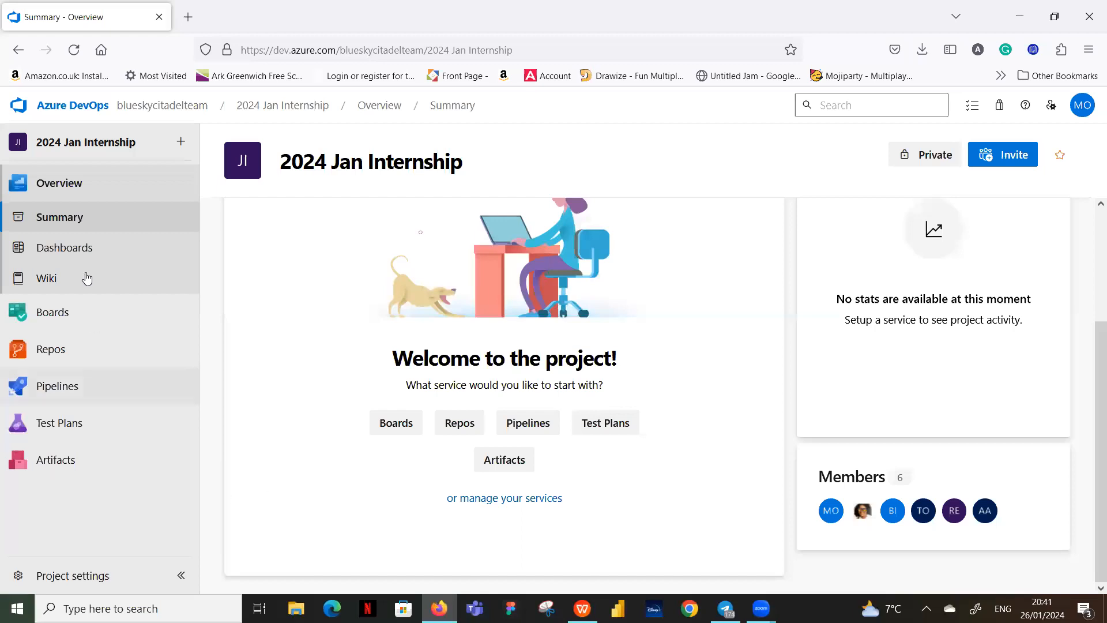
left_click(78, 578)
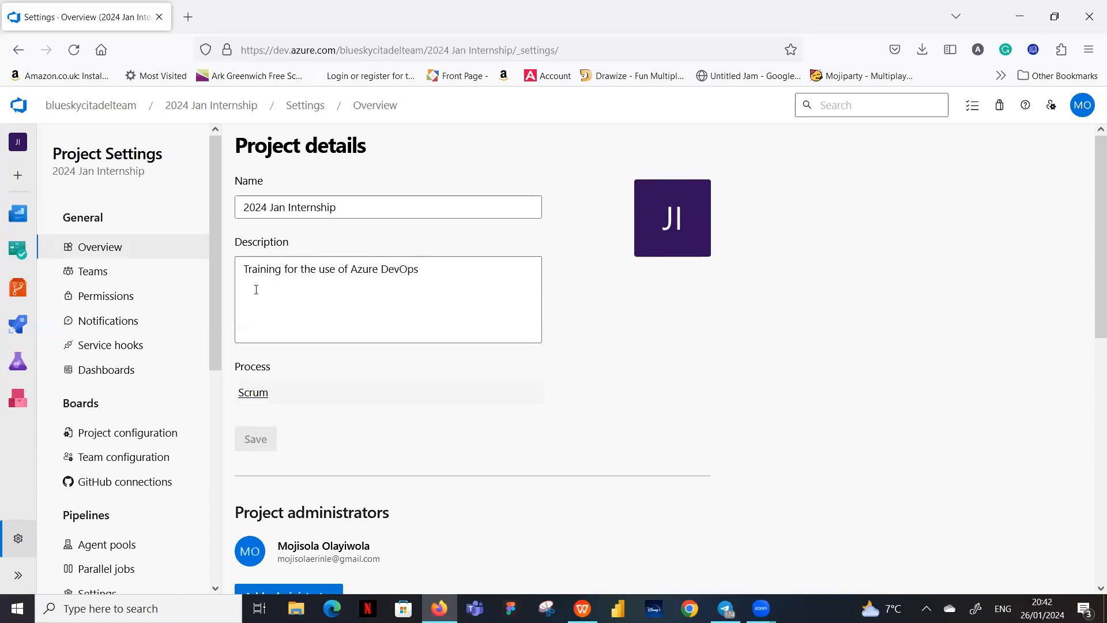
Try appending placeholder text to the project description, and delete the added text without saving
left_click(426, 271)
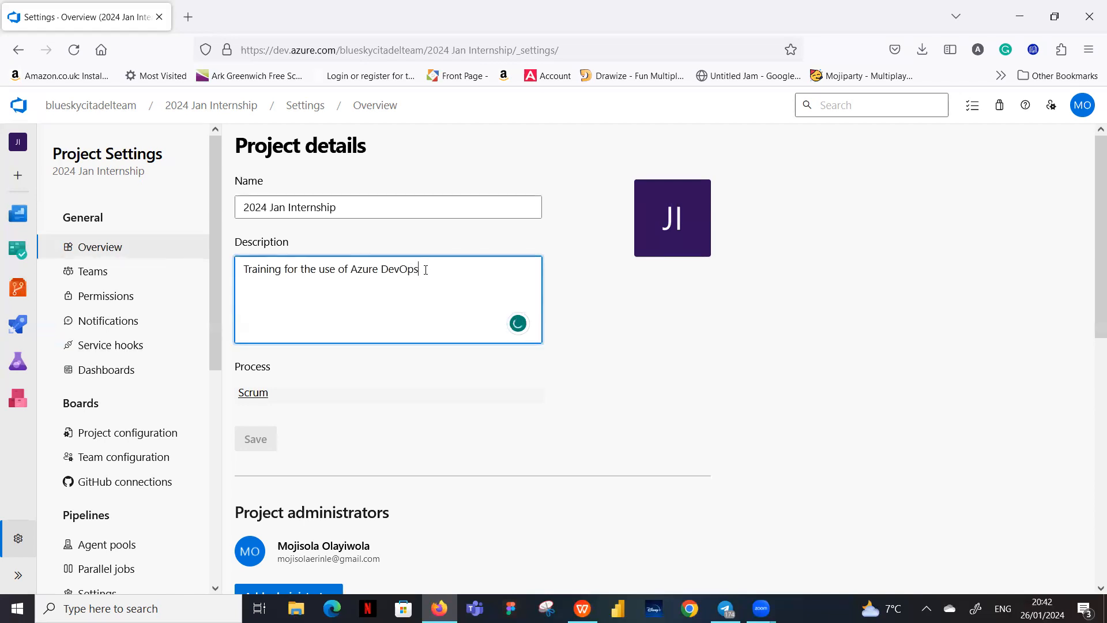
type("vhigx")
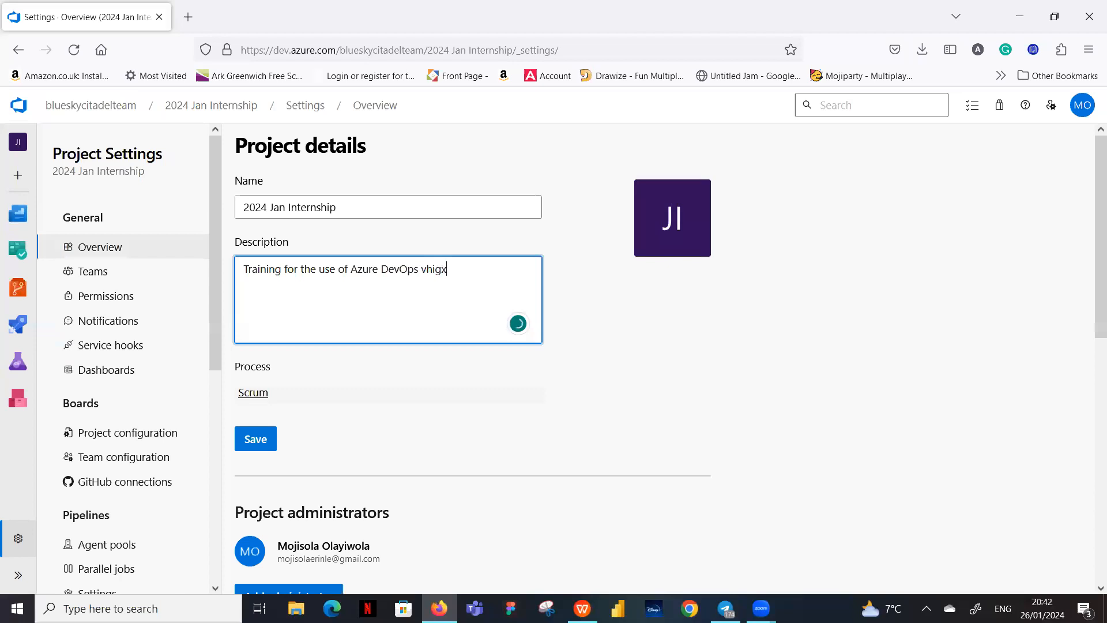
type("srtriyuiodt67yijhcg")
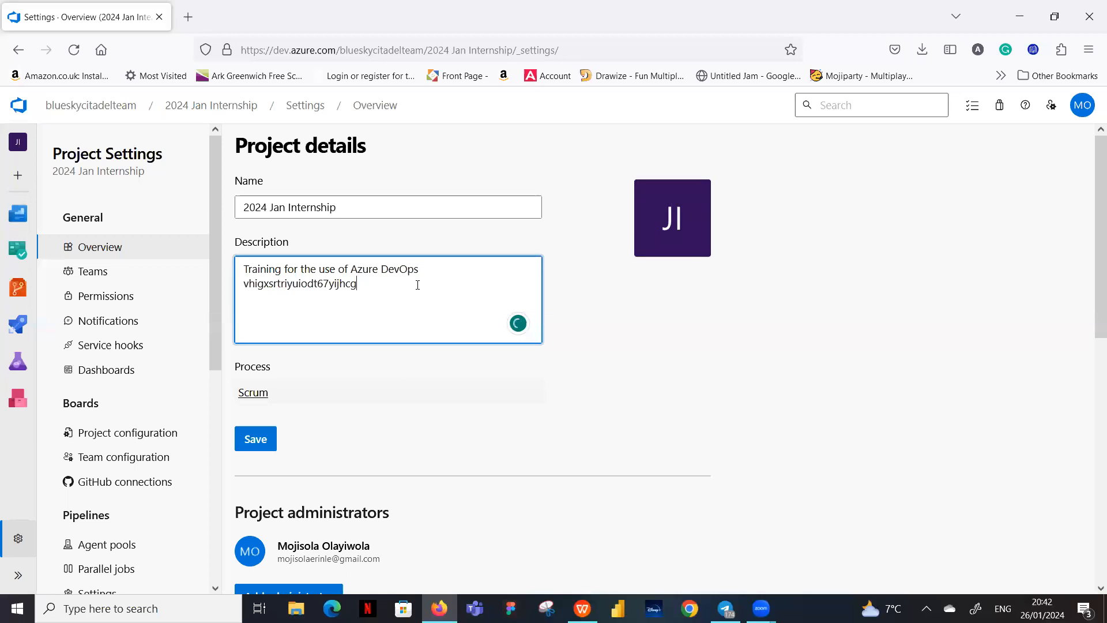
key("BackSpace")
key("BackSpace")
key("BackSpace")
key("BackSpace")
key("BackSpace")
key("BackSpace")
key("BackSpace")
key("BackSpace")
key("BackSpace")
key("BackSpace")
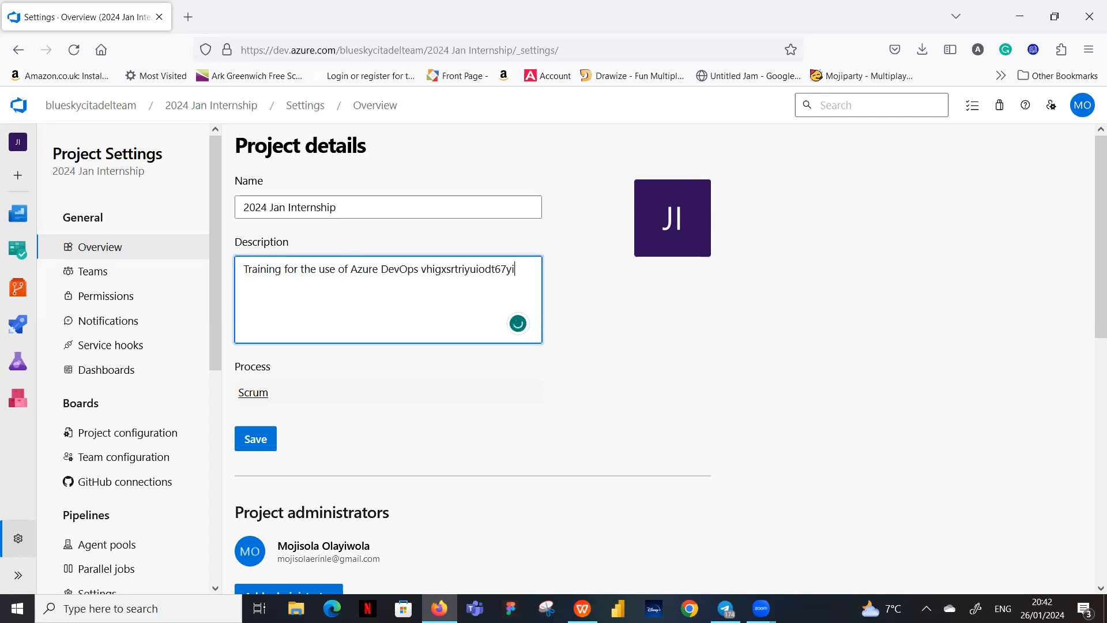
key("BackSpace")
key("BackSpace")
key("BackSpace")
key("BackSpace")
key("BackSpace")
key("BackSpace")
key("BackSpace")
key("BackSpace")
key("BackSpace")
key("BackSpace")
key("BackSpace")
key("BackSpace")
key("BackSpace")
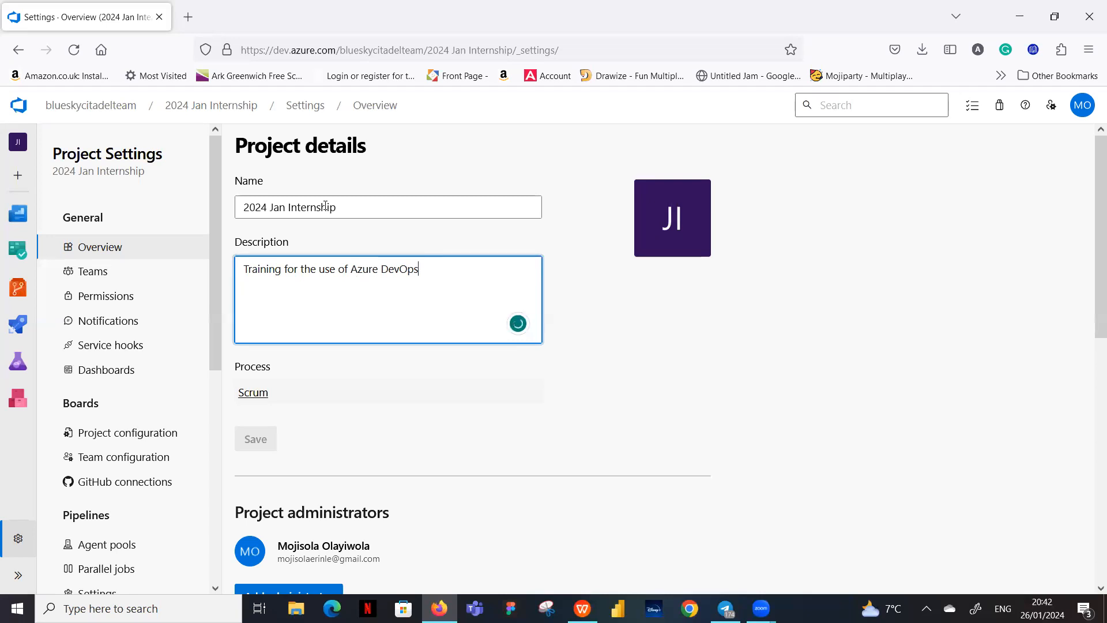
Try appending placeholder text to the project name, and delete the added text without saving
left_click(360, 207)
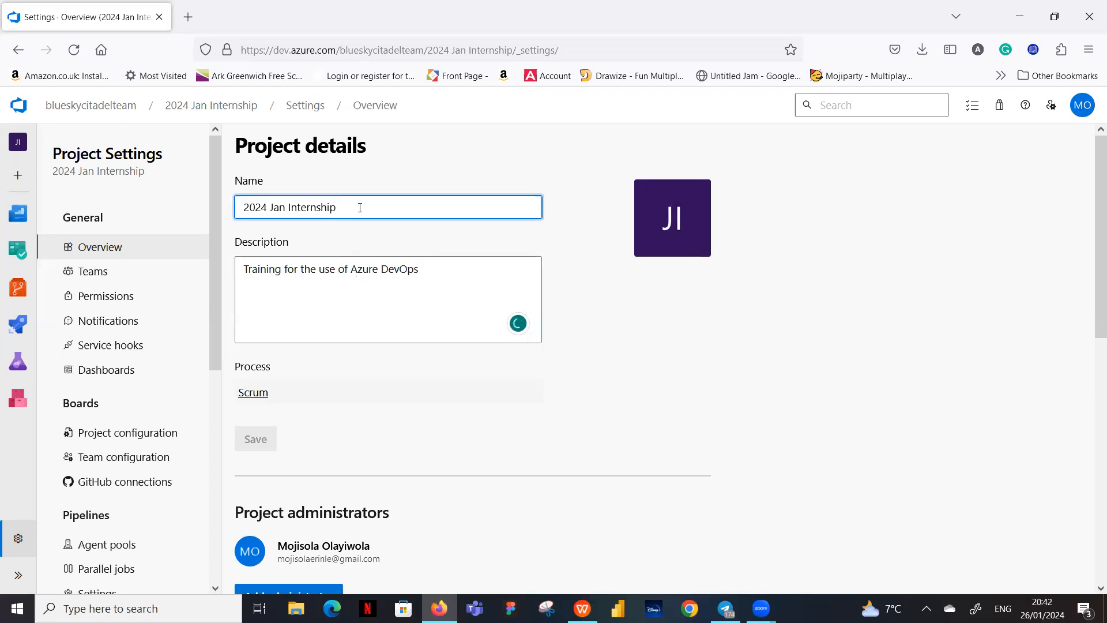
type("jhhjkhgvctiyuo9ijhgfyui")
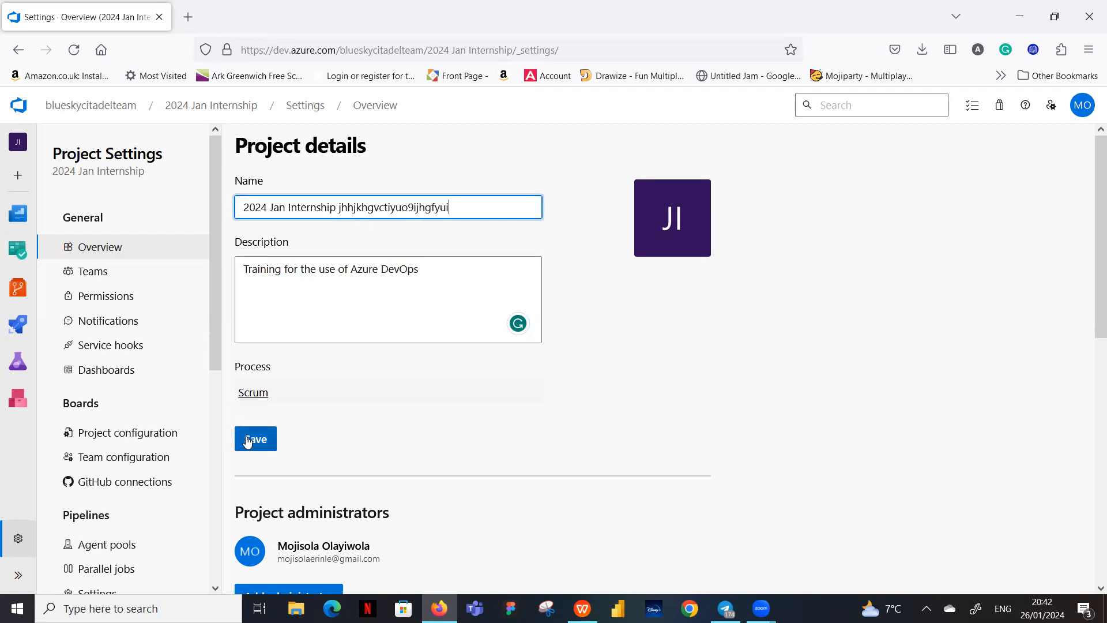
left_click_drag(451, 207, 340, 217)
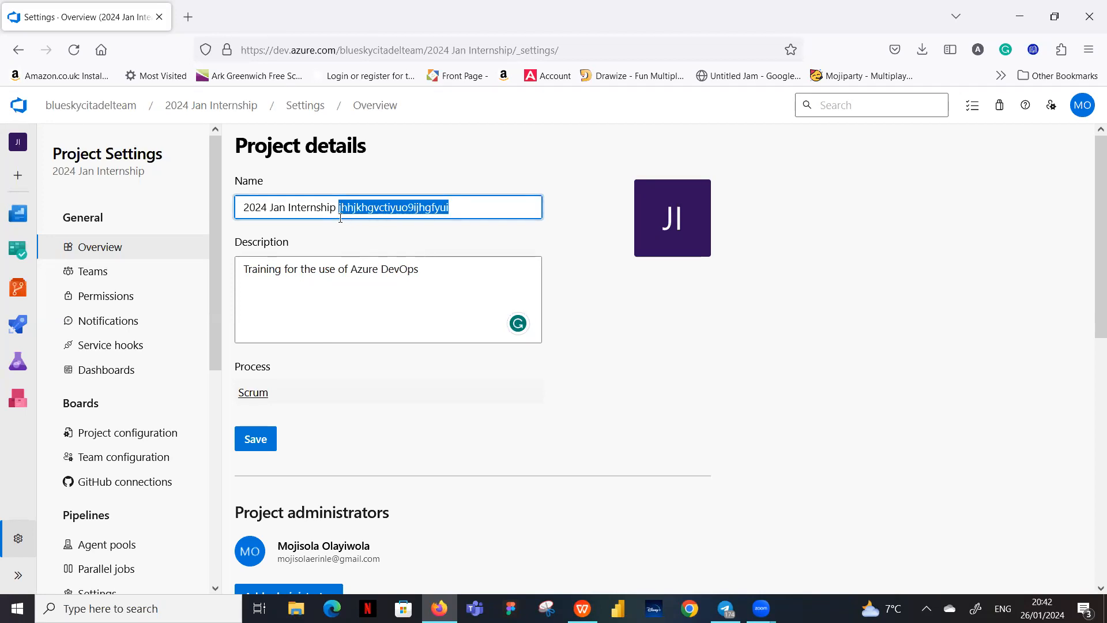
key("BackSpace")
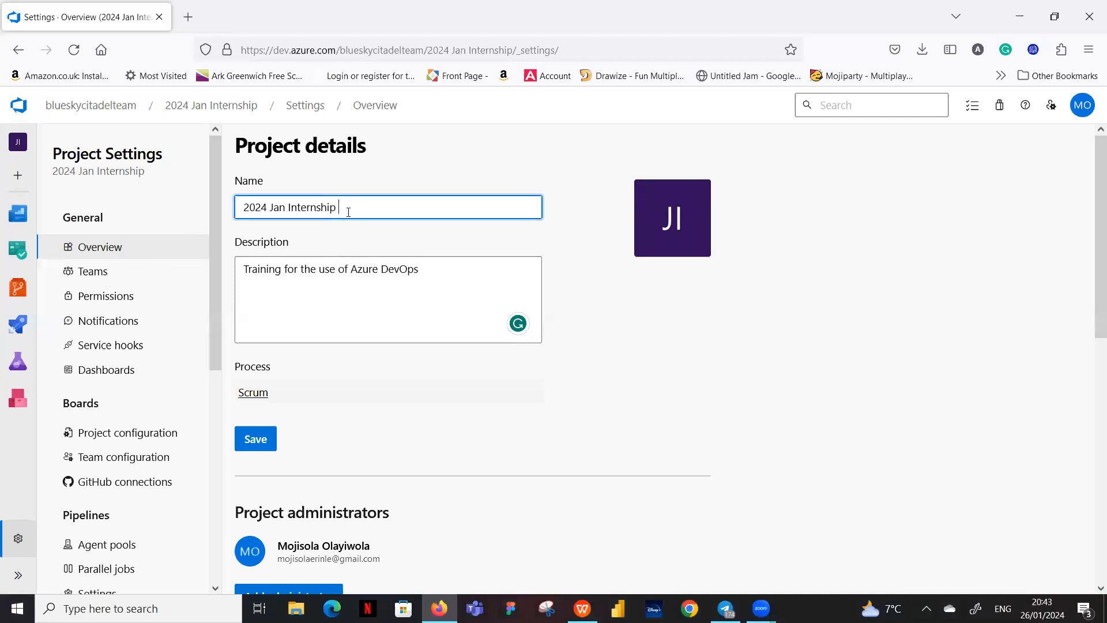
Open the 2024 Jan Internship Team in the project's team settings and review its direct members
left_click(94, 274)
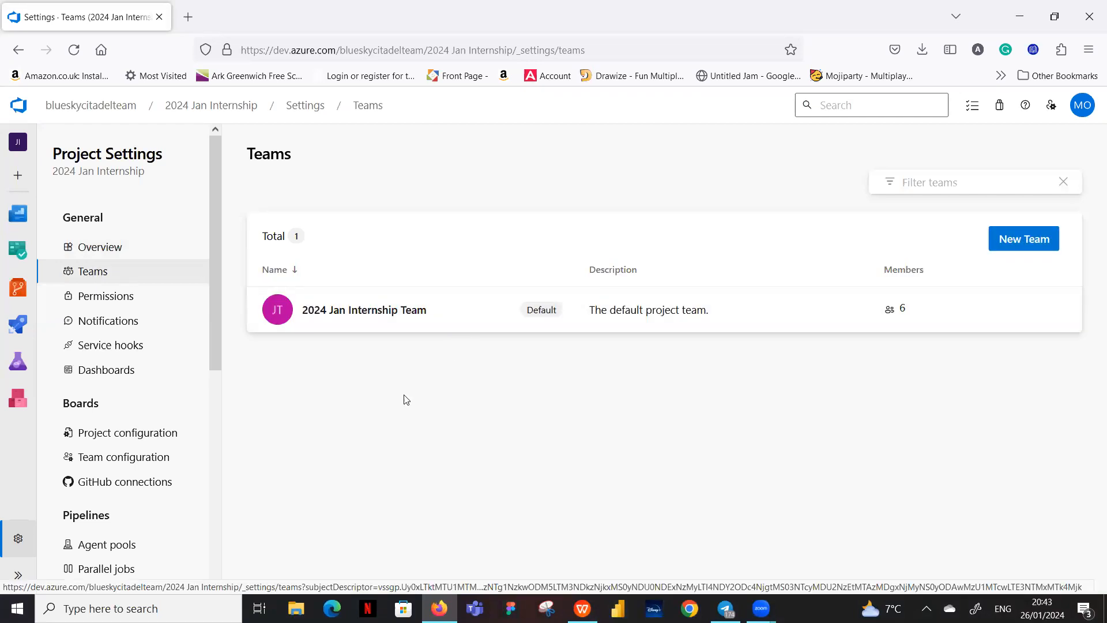
left_click(339, 313)
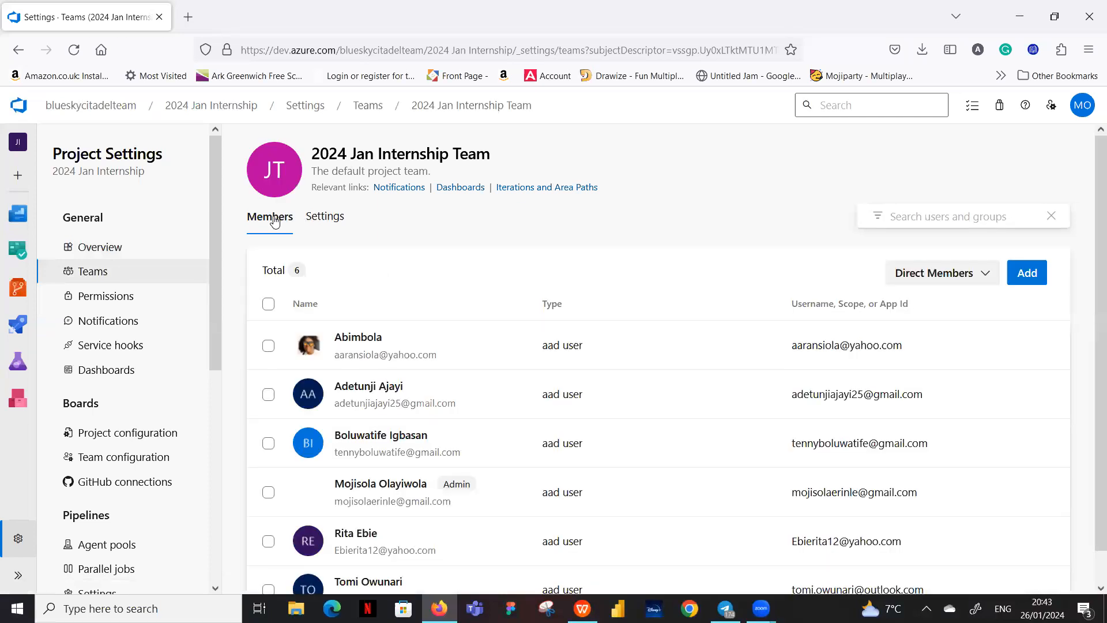
scroll(401, 320, "down", 1)
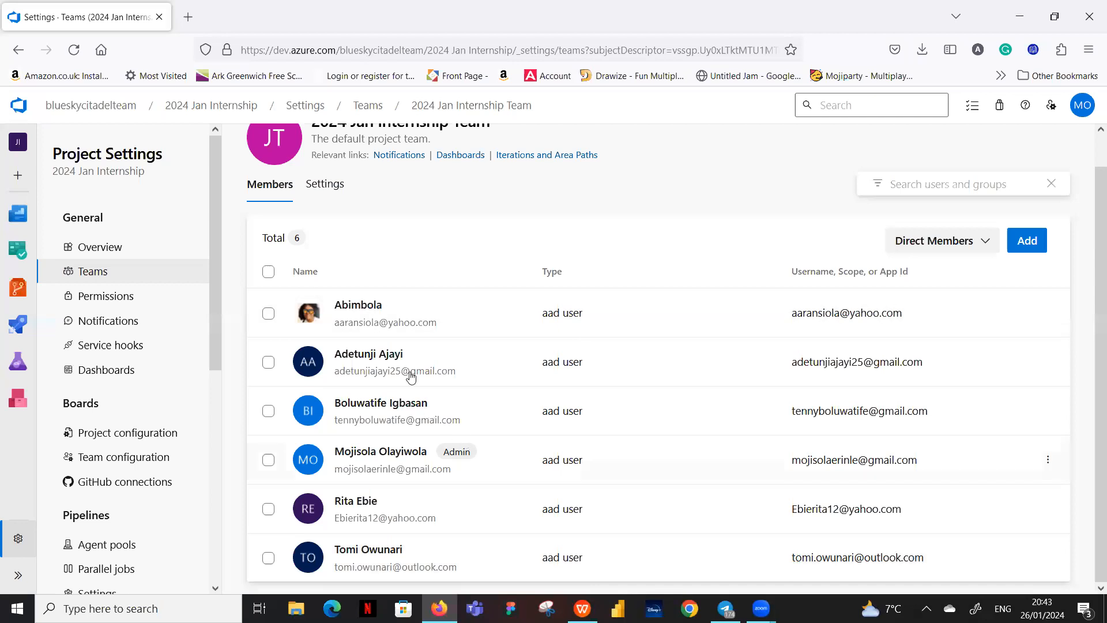
Search for the additional member by name, add them to the 2024 Jan Internship Team, and check the updated member list
left_click(1032, 242)
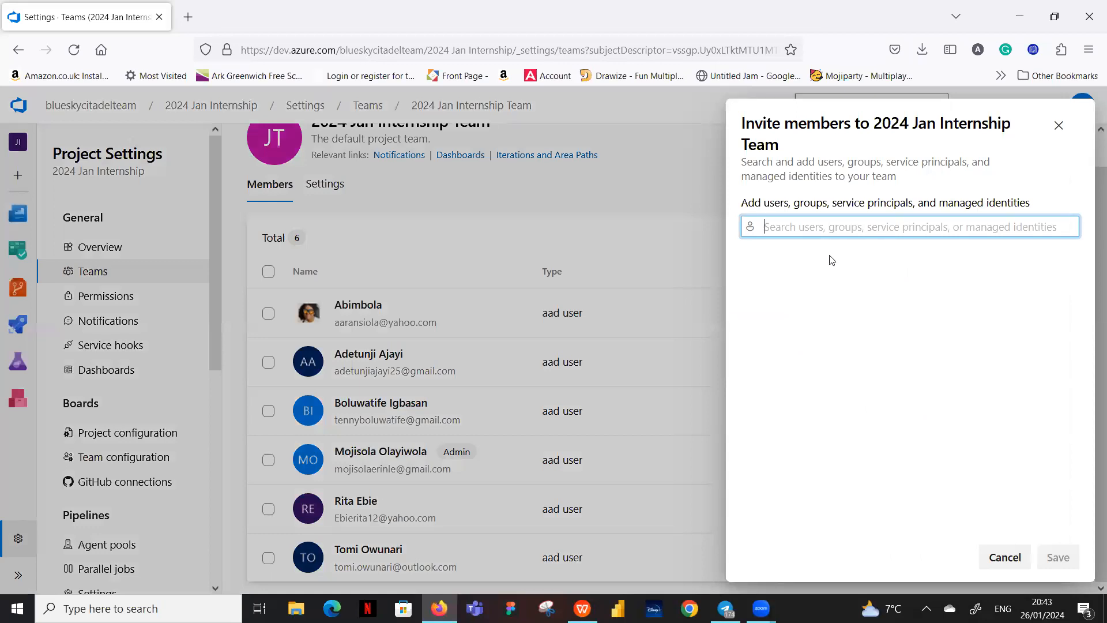
left_click(889, 225)
type("a")
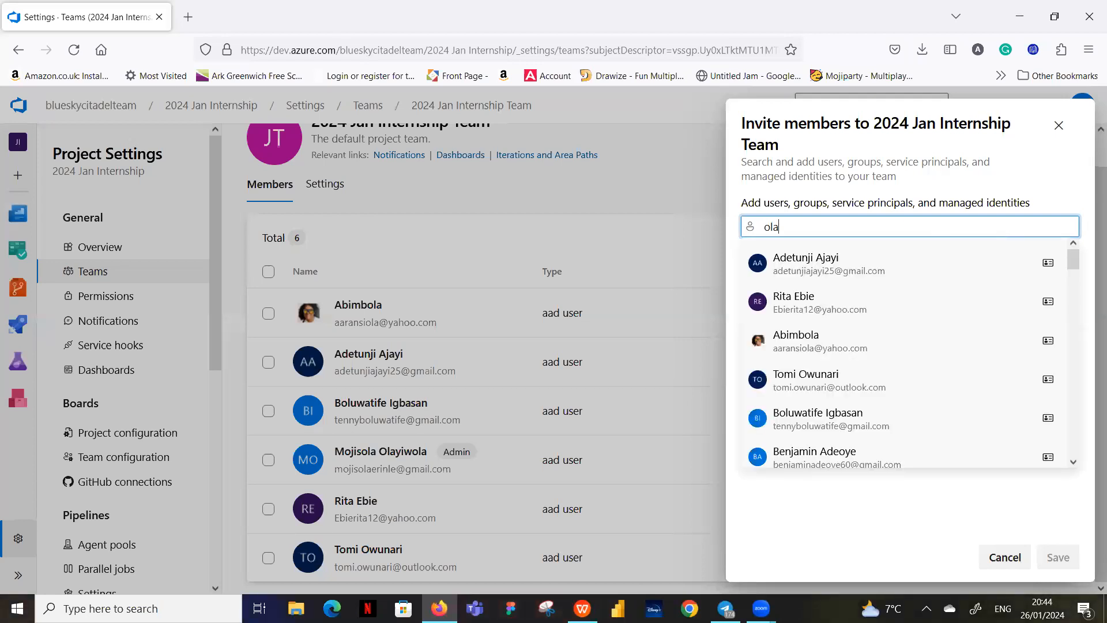
type("wunmi")
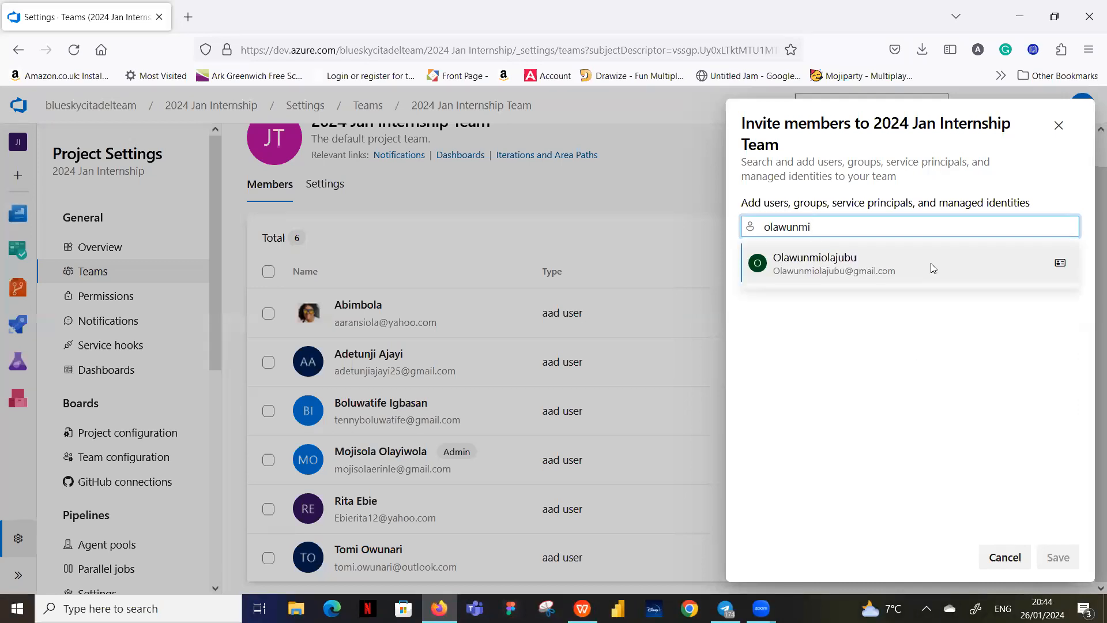
left_click(932, 264)
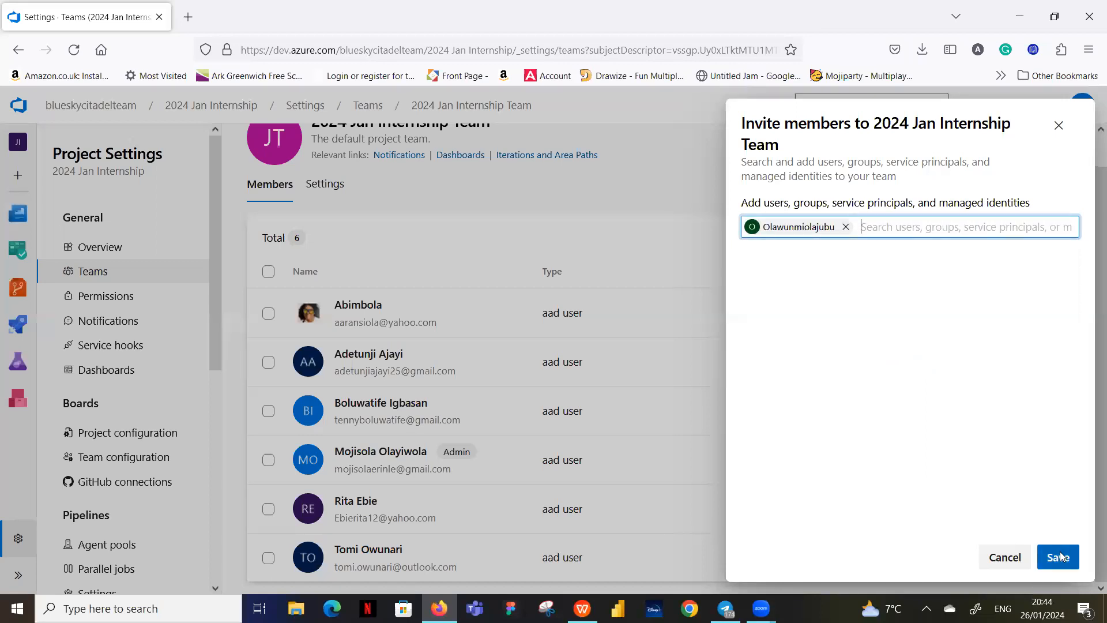
left_click(1061, 557)
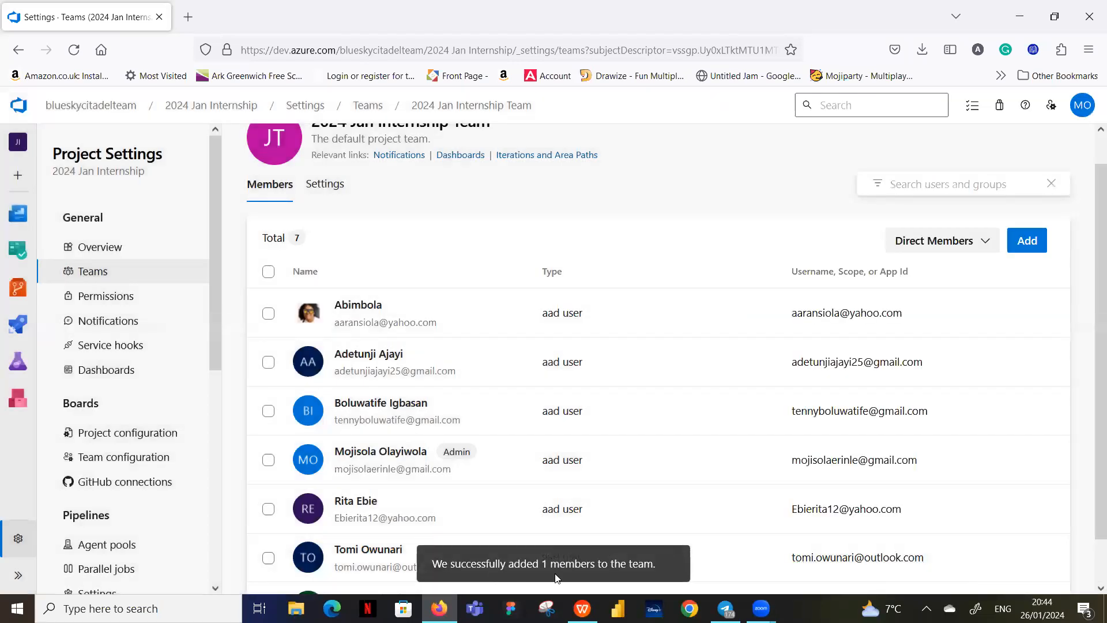
scroll(642, 420, "down", 1)
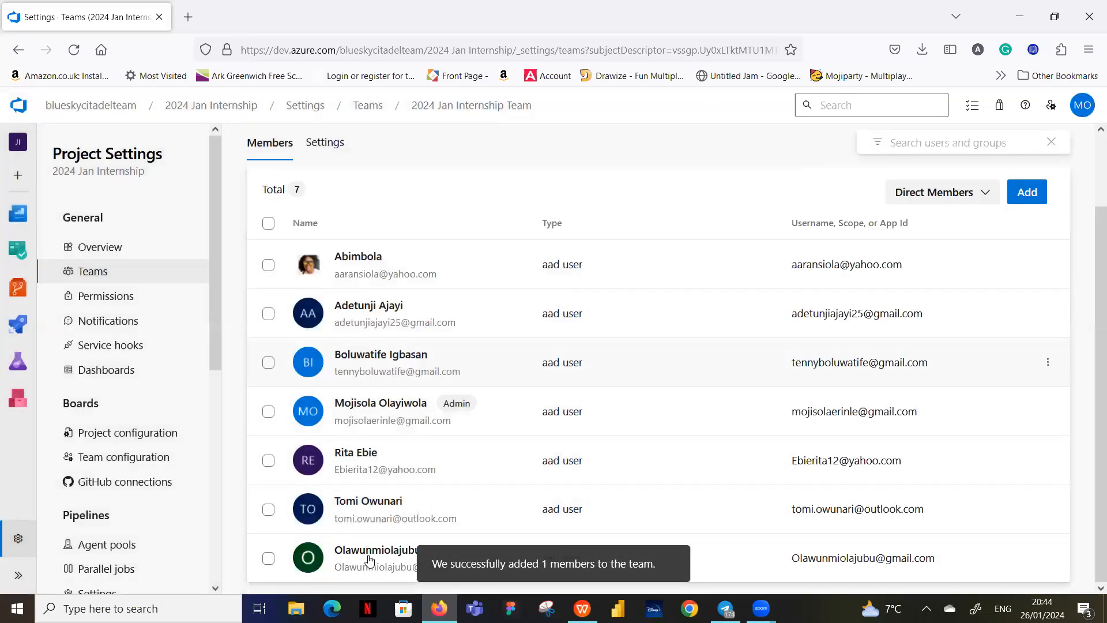
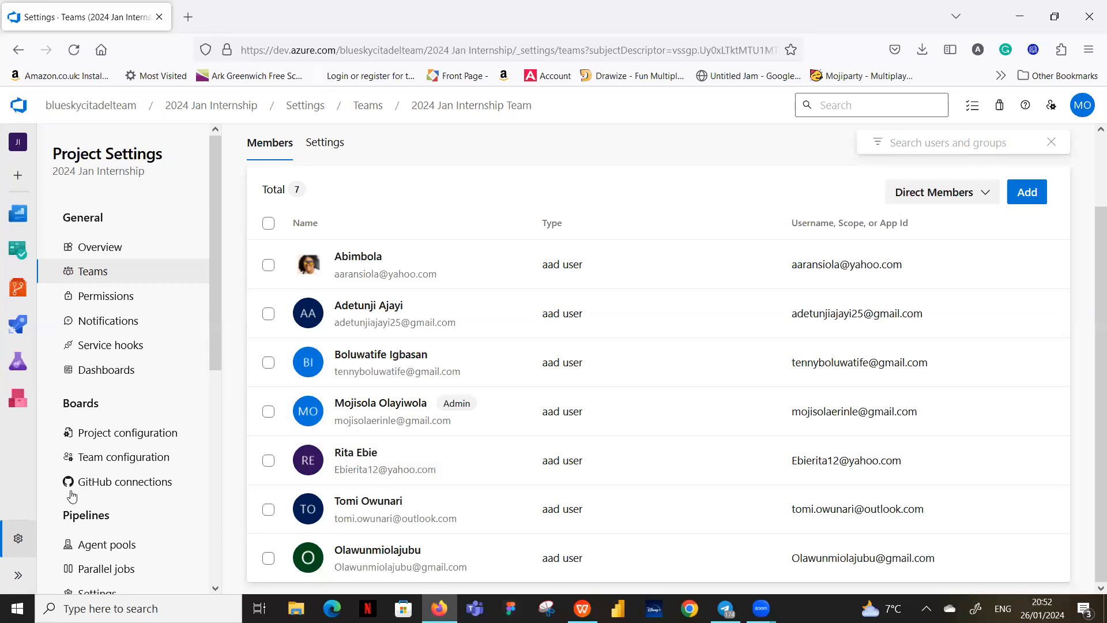
Return to the blueskycitadelteam organization home by way of the project overview and look through its project list
left_click(17, 575)
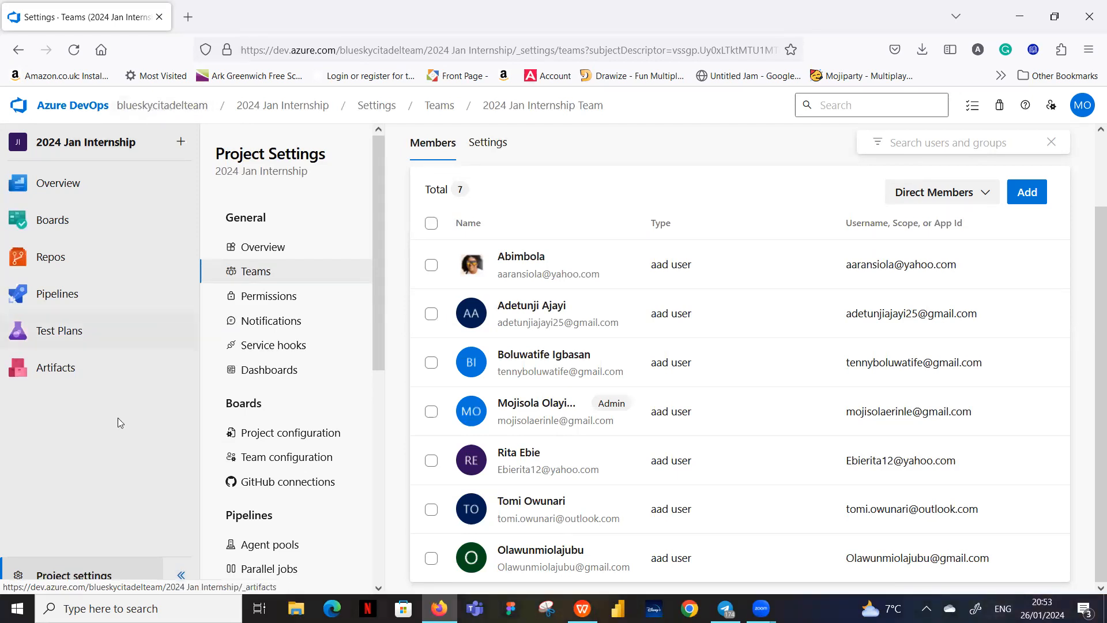
left_click(62, 575)
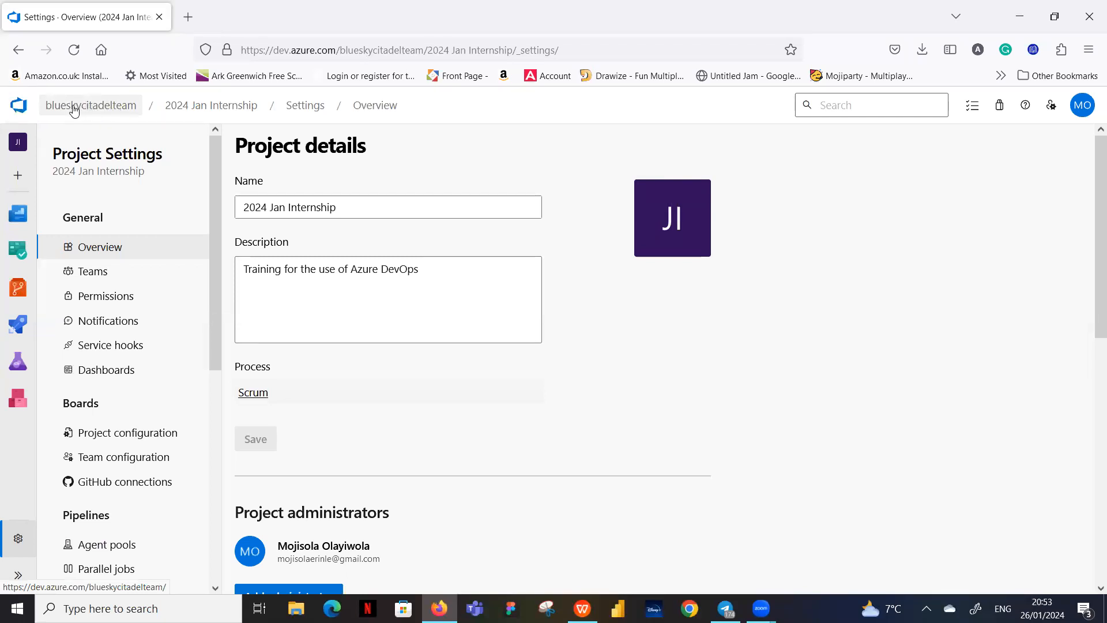
left_click(97, 108)
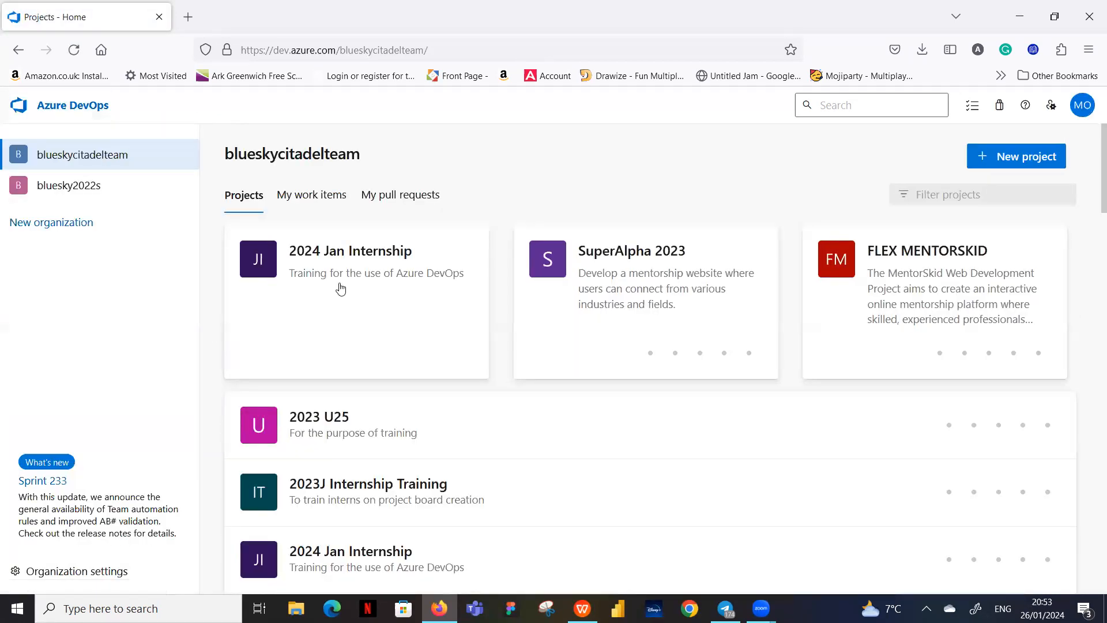
mouse_move(339, 262)
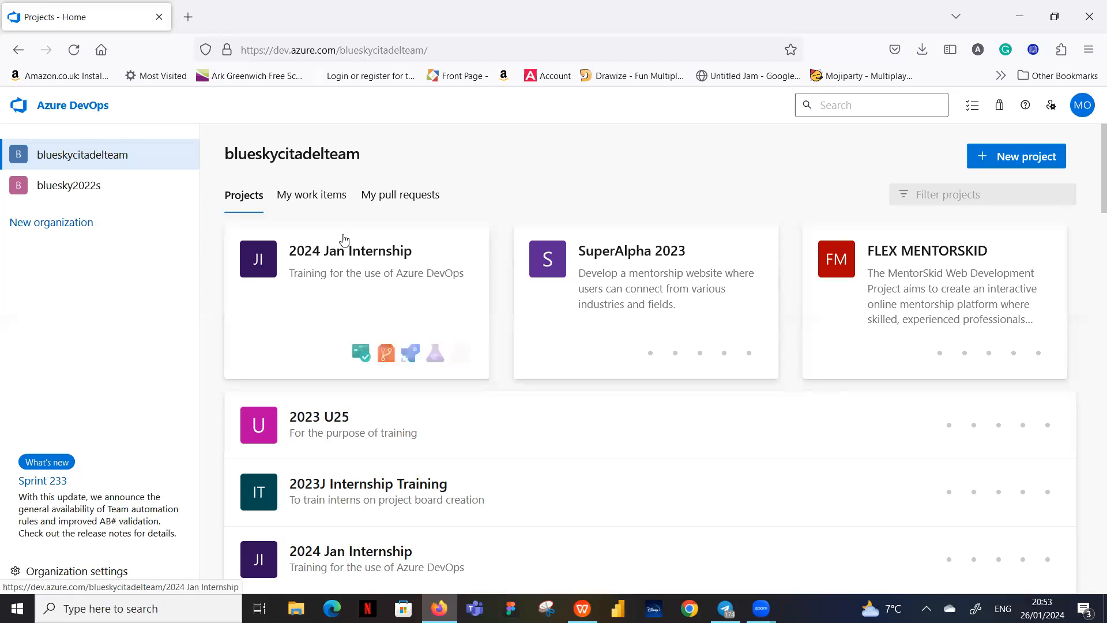
scroll(339, 398, "down", 5)
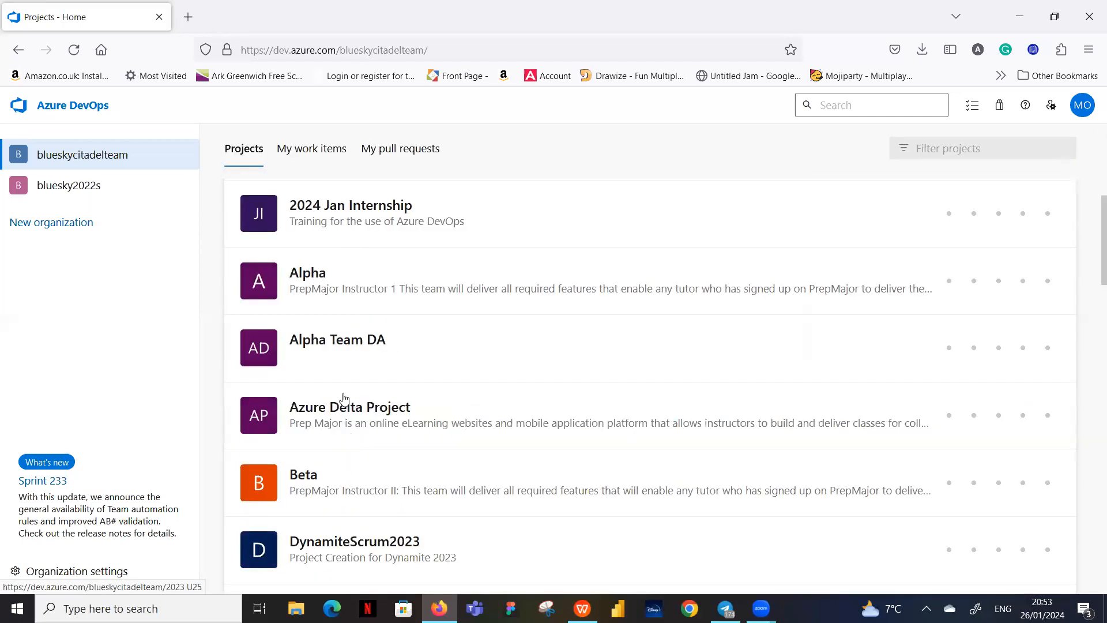
scroll(332, 326, "up", 1)
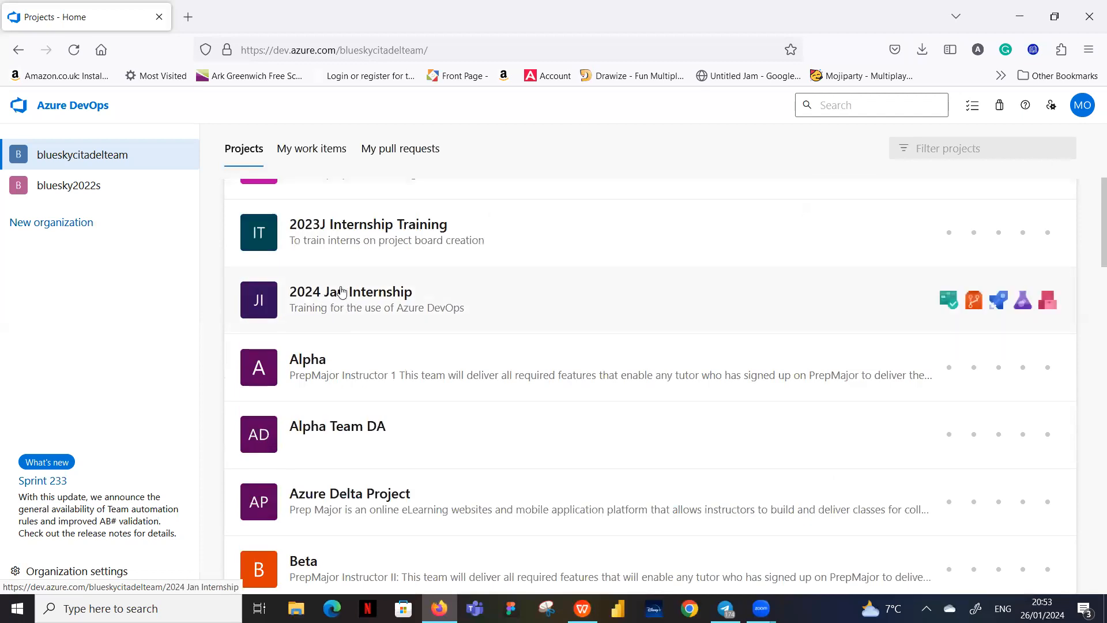
scroll(353, 309, "up", 1)
scroll(349, 309, "up", 2)
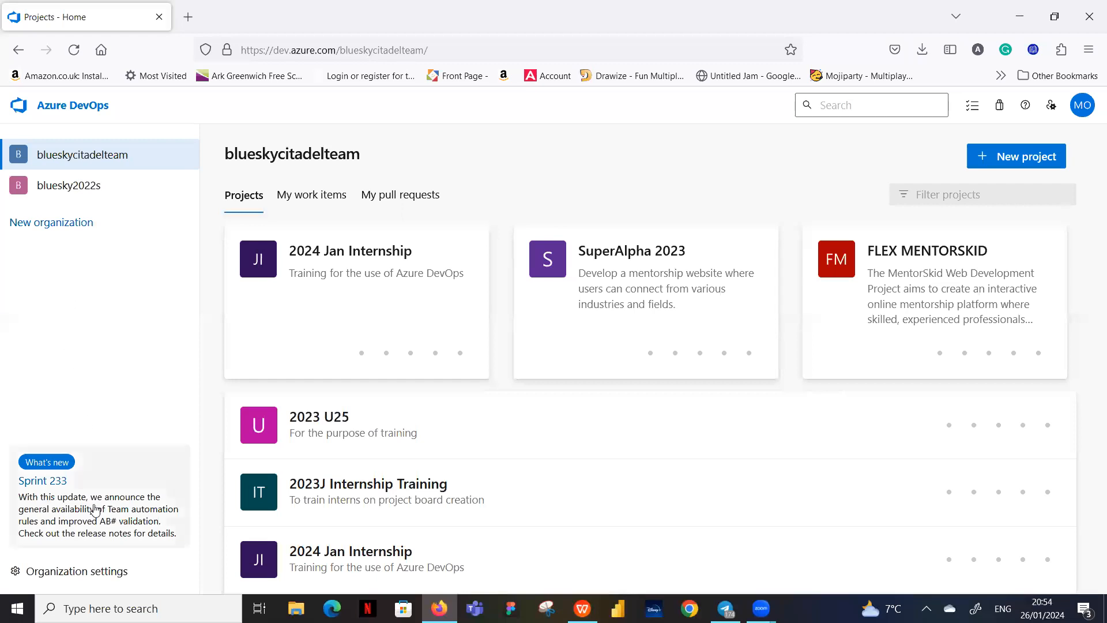
Review the blueskycitadelteam organization settings categories and open the 2024 Jan Internship project from the organization's projects list
left_click(103, 579)
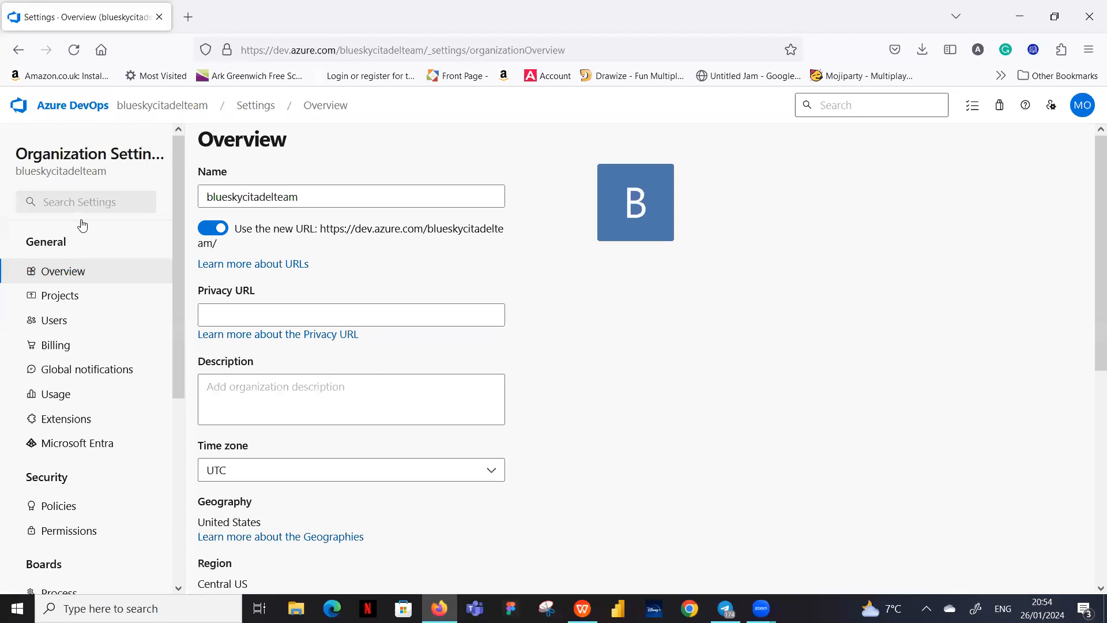
scroll(82, 223, "down", 2)
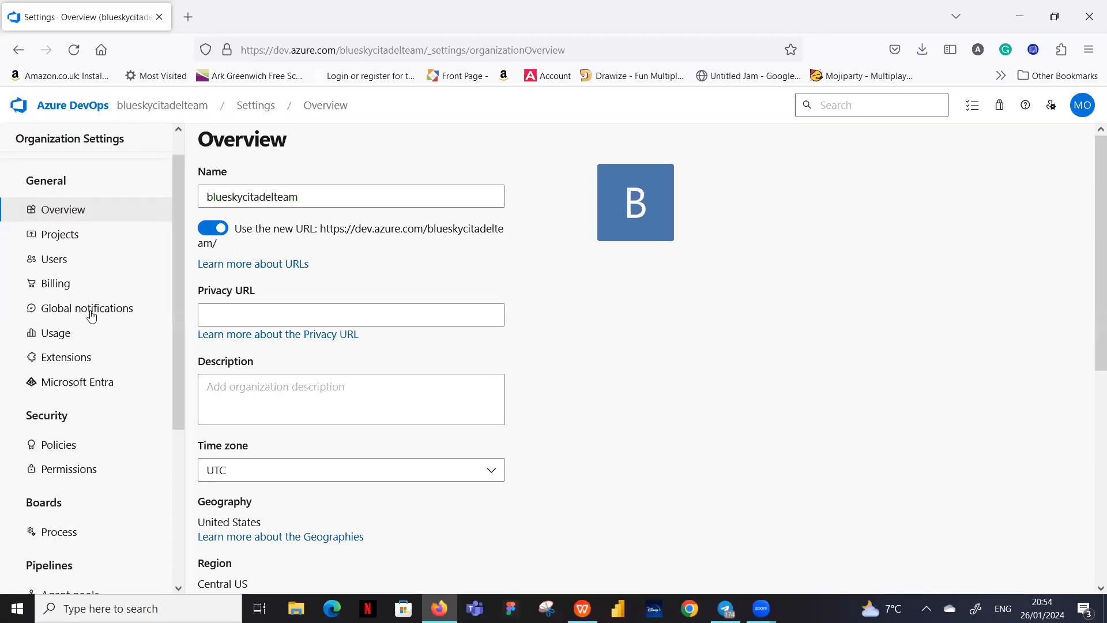
scroll(91, 315, "down", 3)
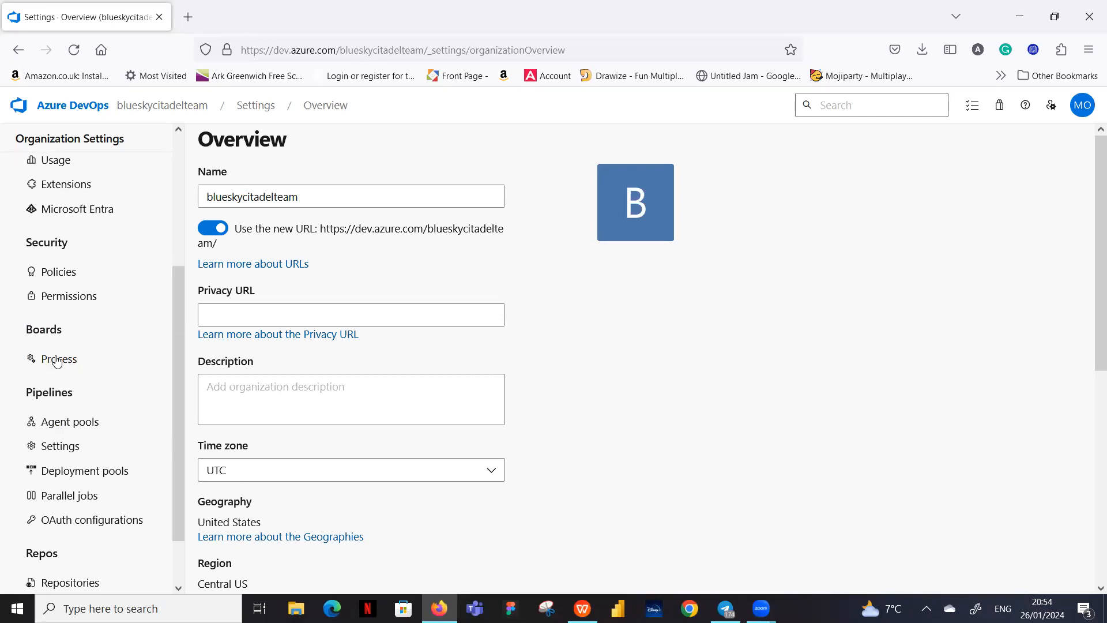
scroll(74, 369, "up", 5)
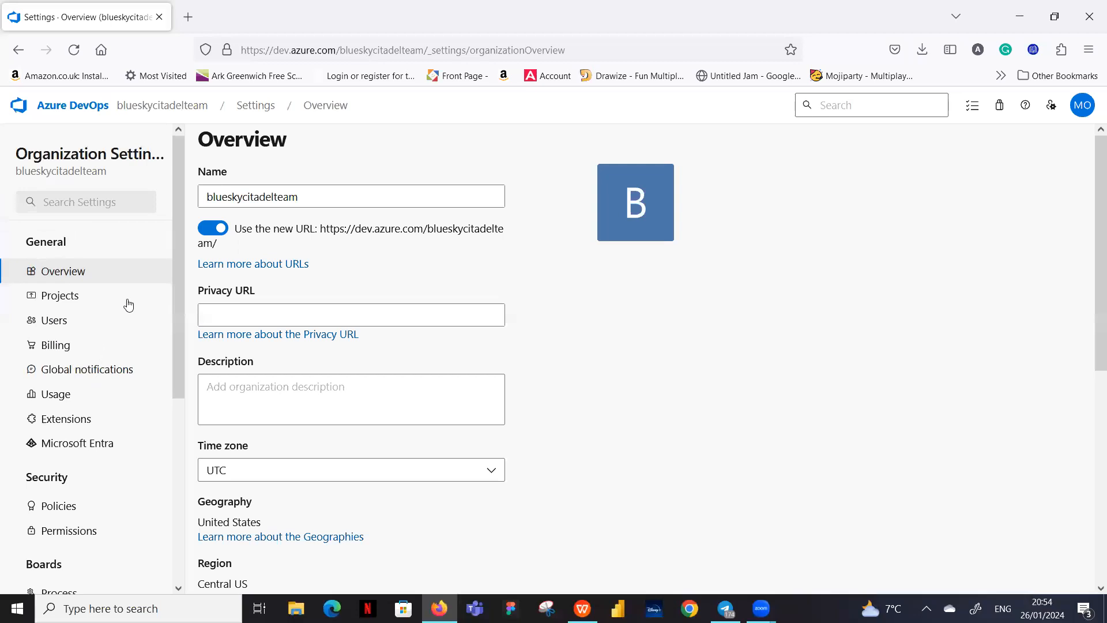
left_click(61, 299)
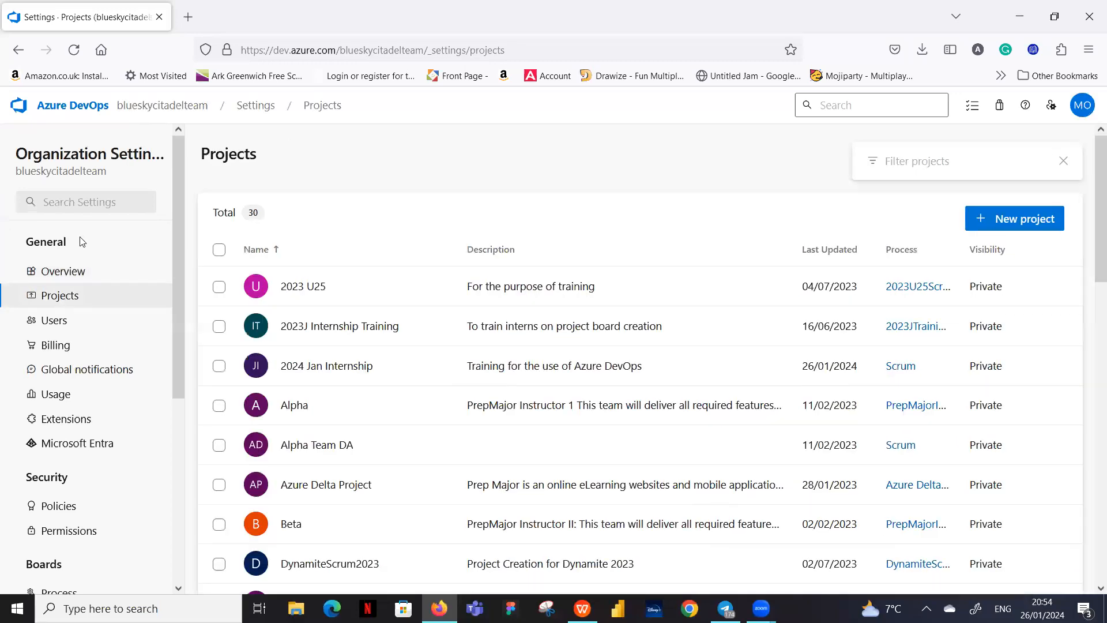
left_click(333, 367)
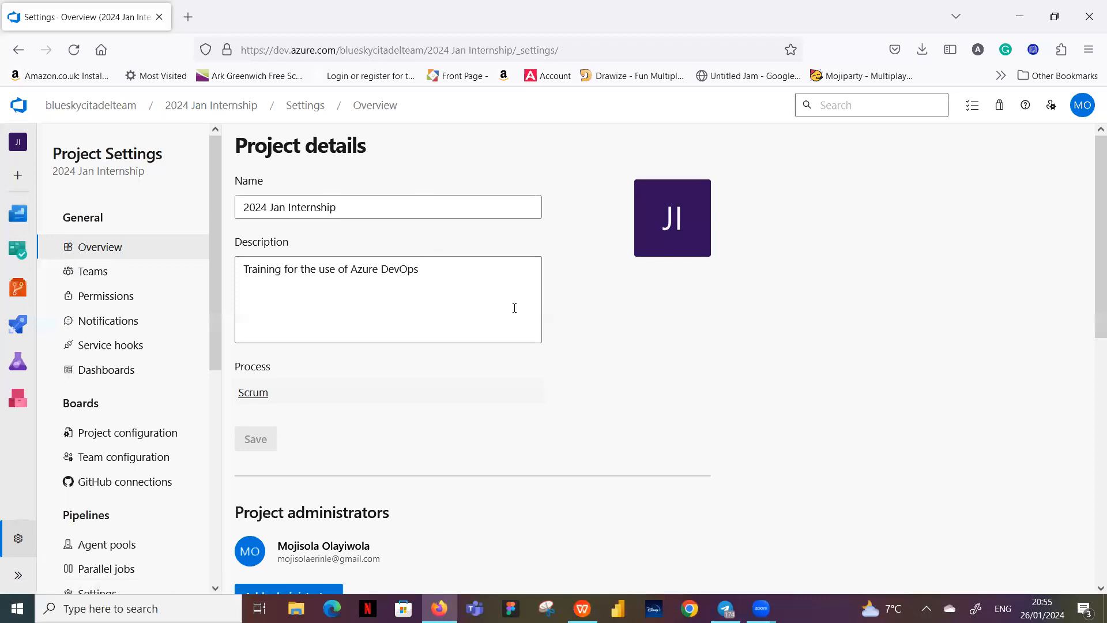
Open the project's Scrum process and examine its work item types, assigned projects, and the available action for 2024 Jan Internship
left_click(256, 397)
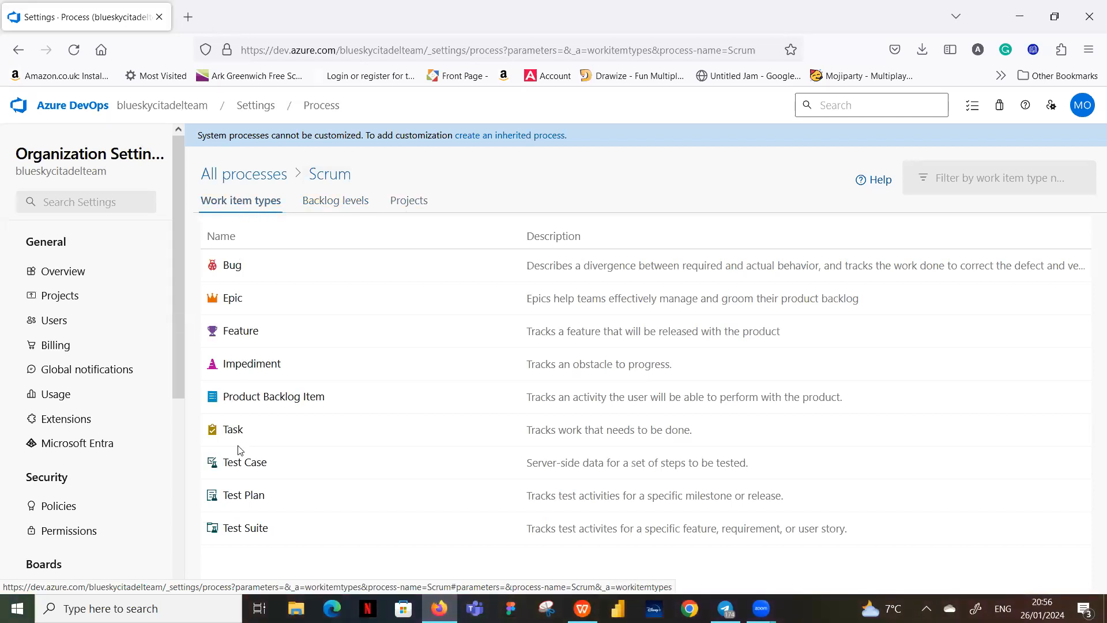
left_click(411, 206)
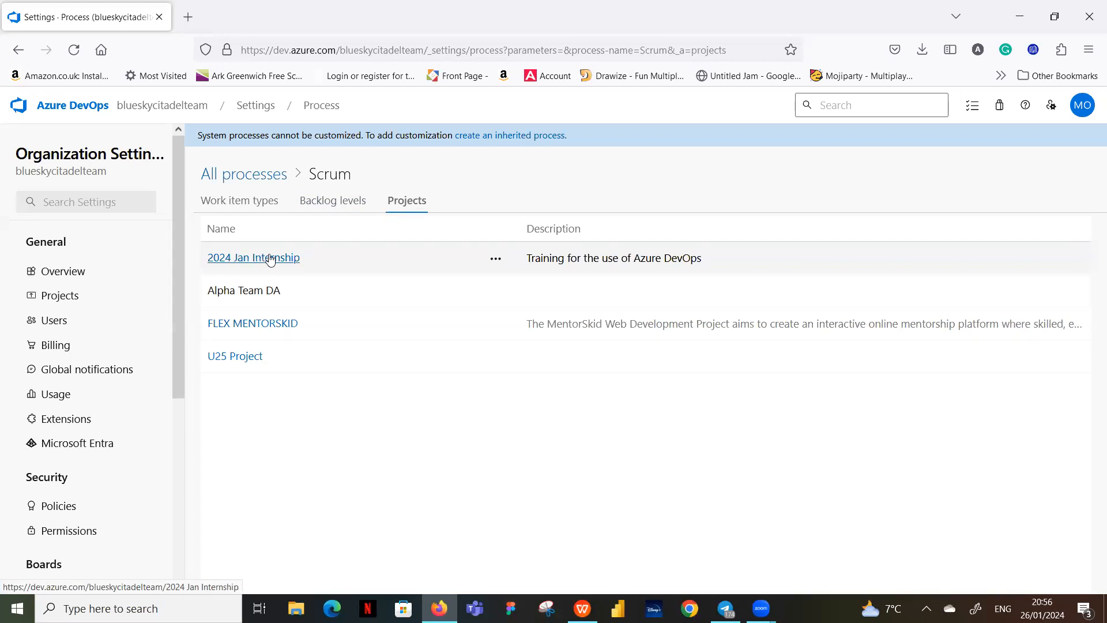
left_click(494, 259)
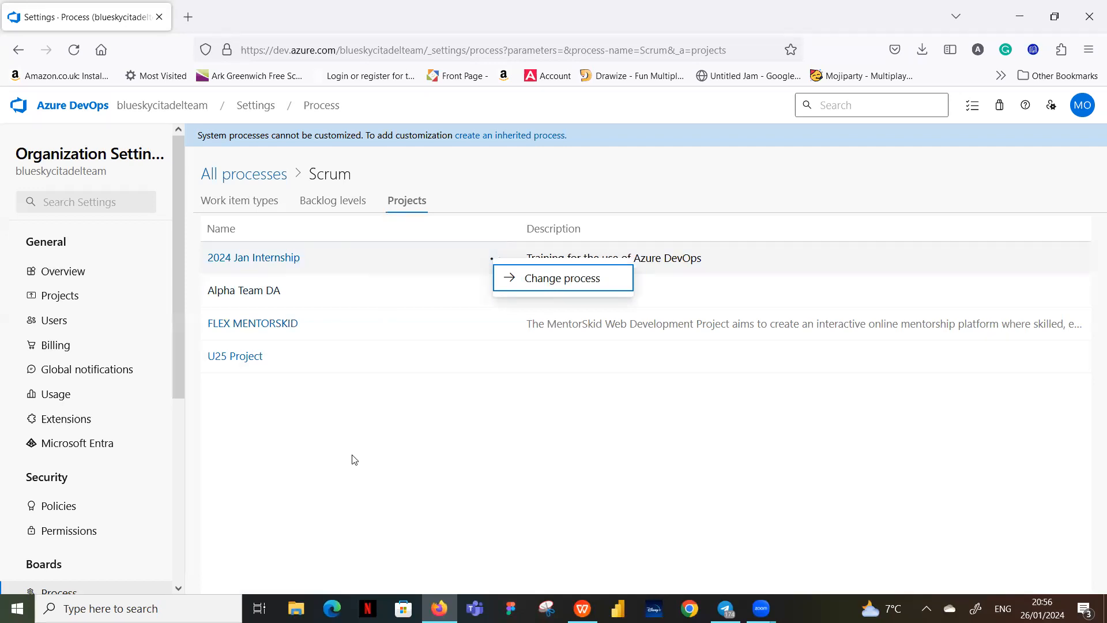
left_click(333, 176)
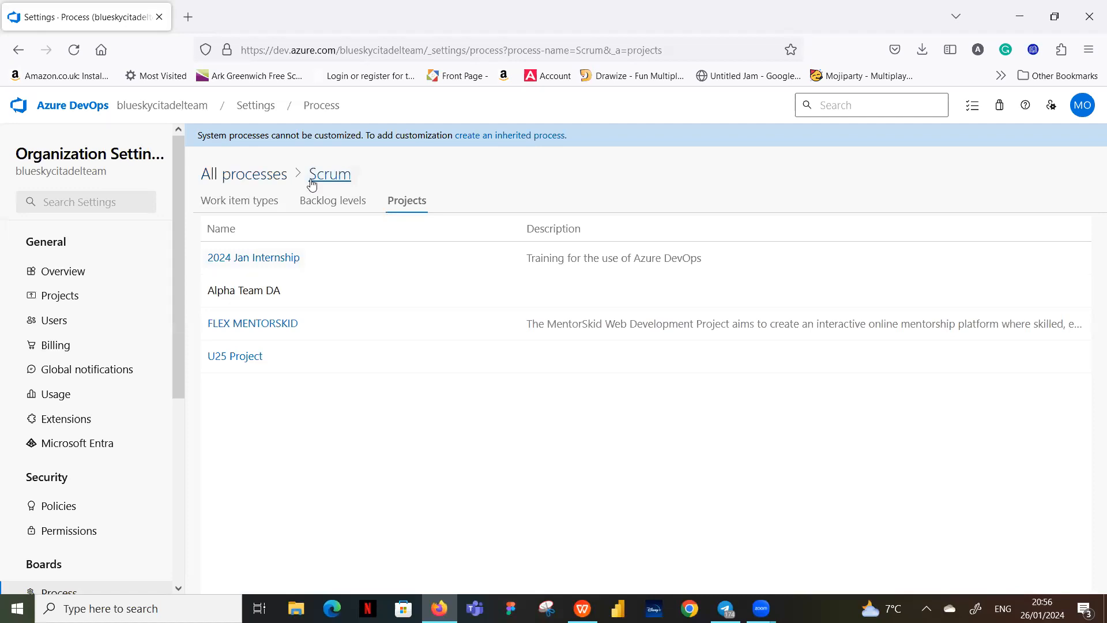
left_click(324, 177)
Return to the organization home, reopen the organization settings, and view the list of all board processes
left_click(147, 111)
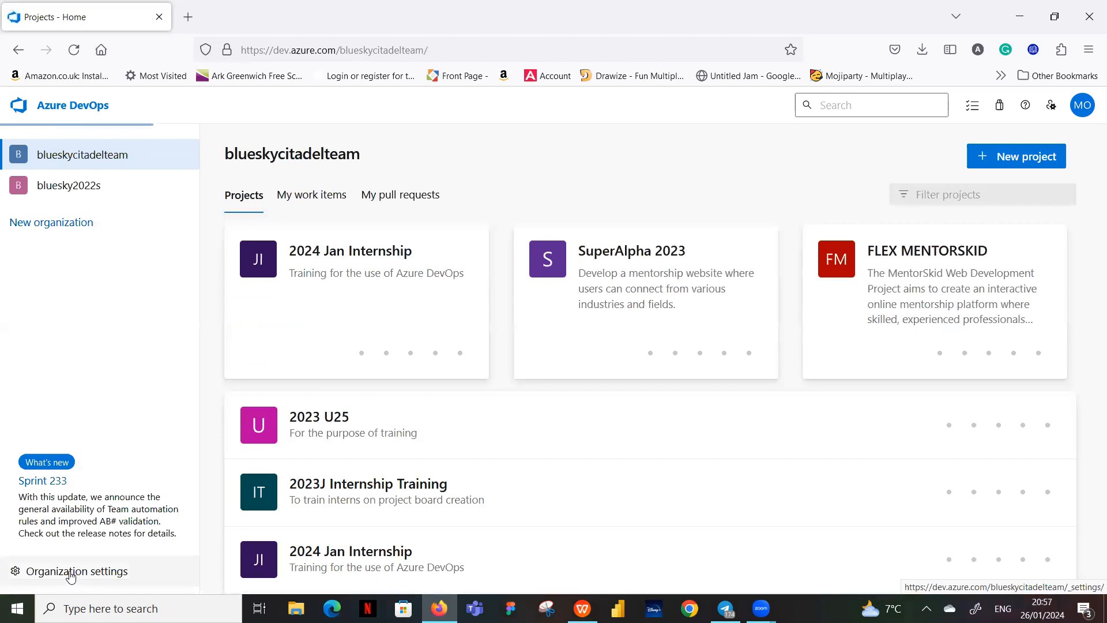
left_click(70, 573)
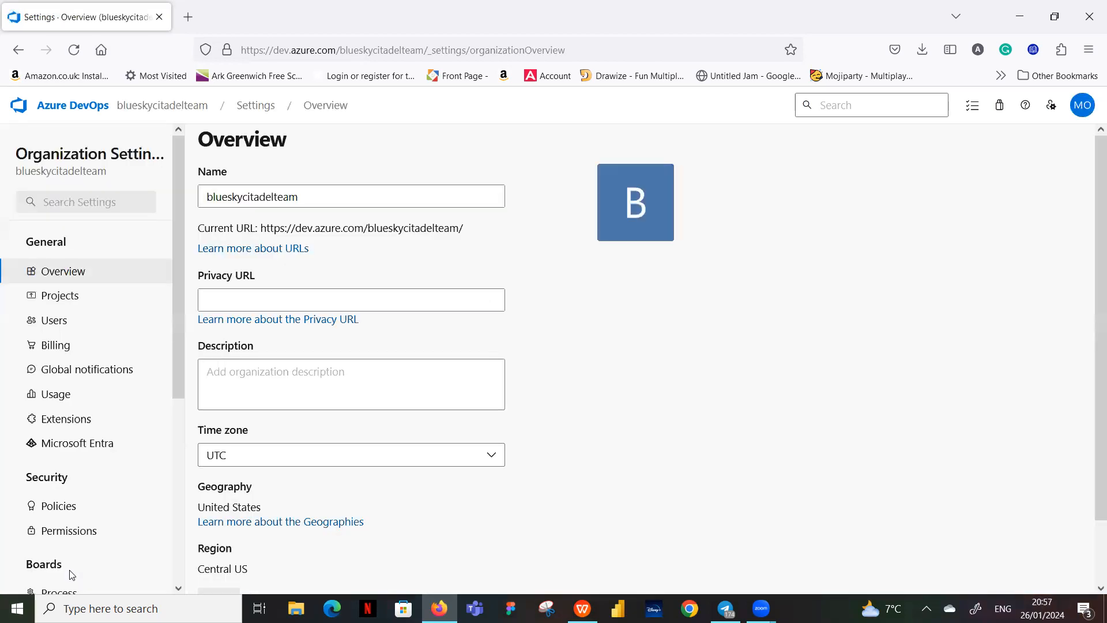
scroll(52, 372, "down", 3)
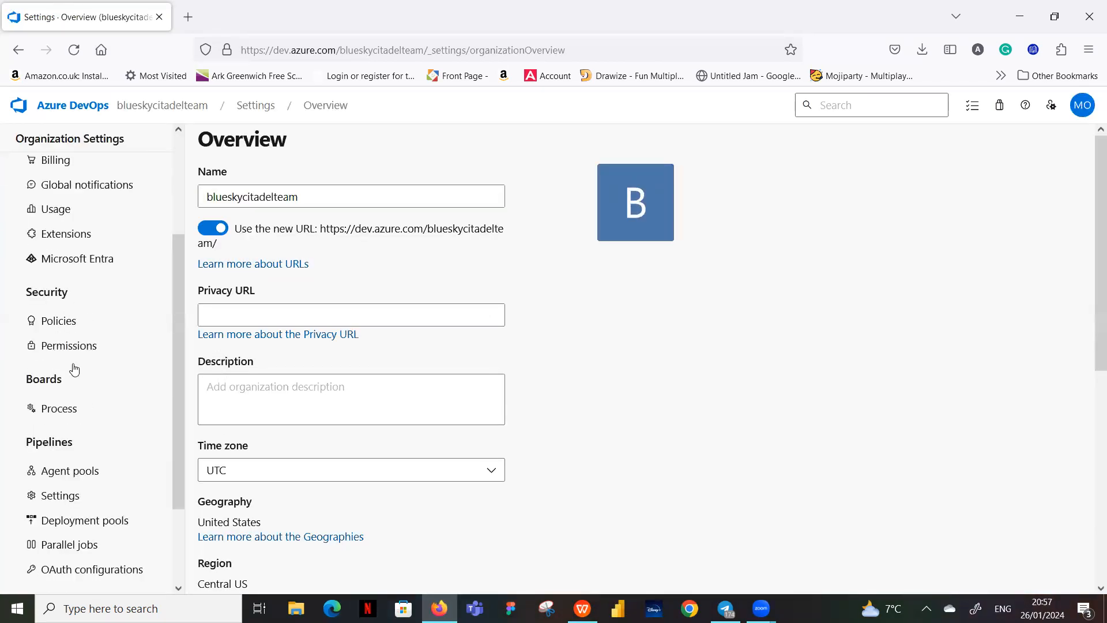
left_click(59, 411)
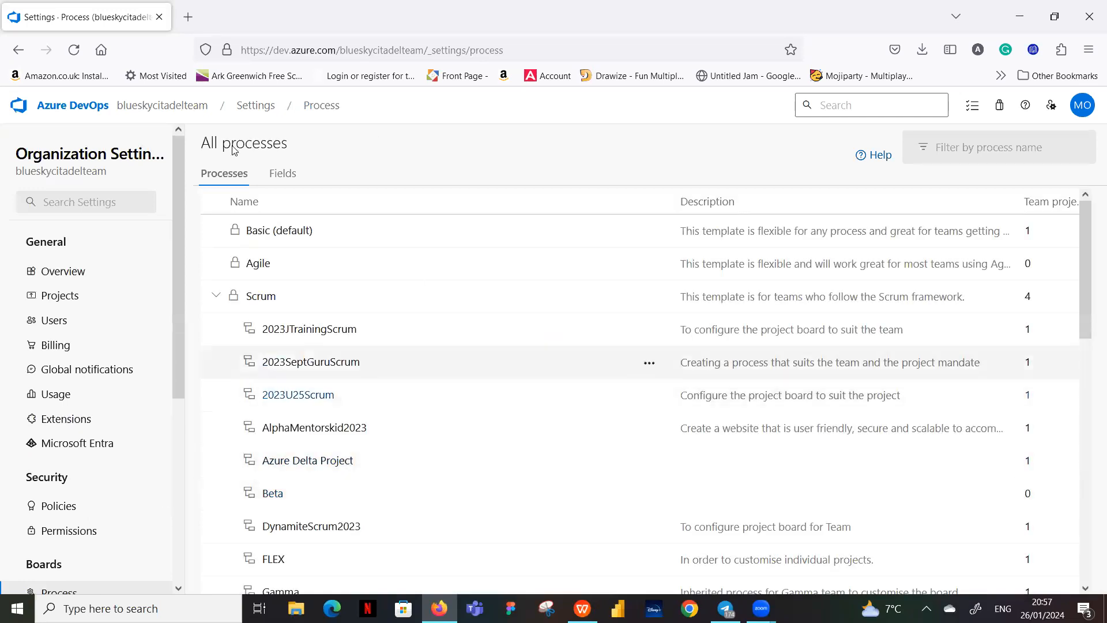
Go back to the organization's projects list and open the 2024 Jan Internship project details
left_click(19, 53)
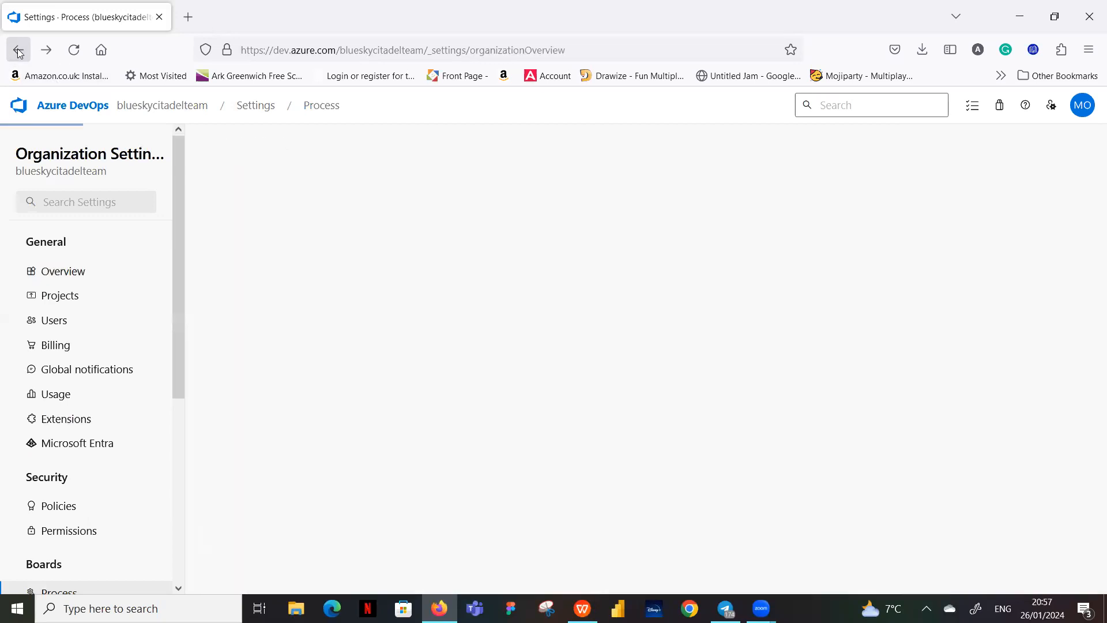
left_click(18, 51)
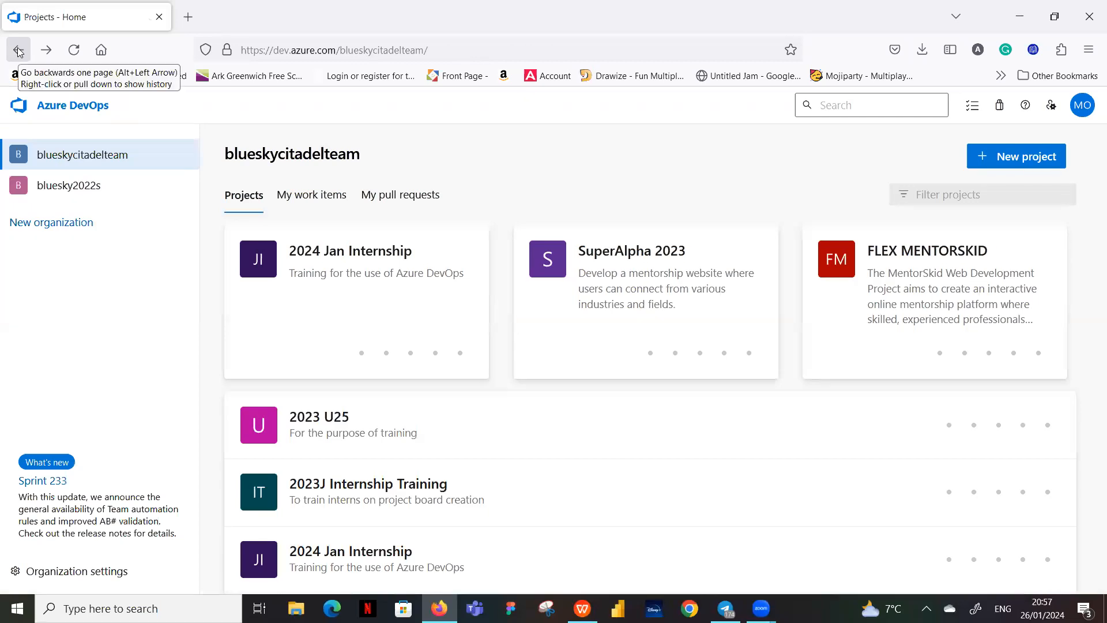
left_click(19, 50)
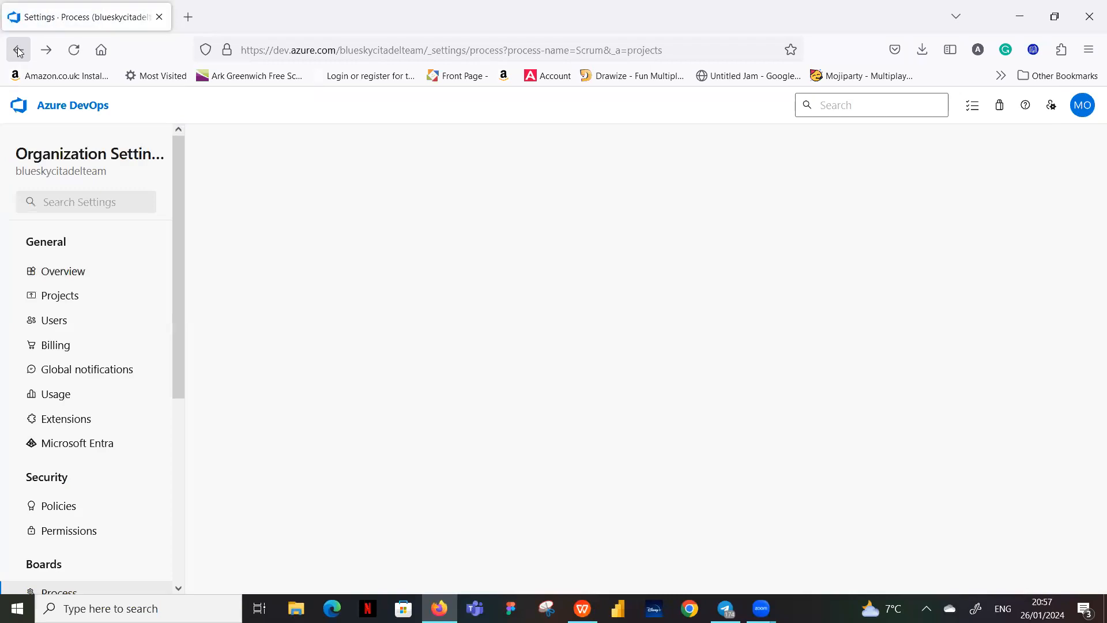
left_click(162, 306)
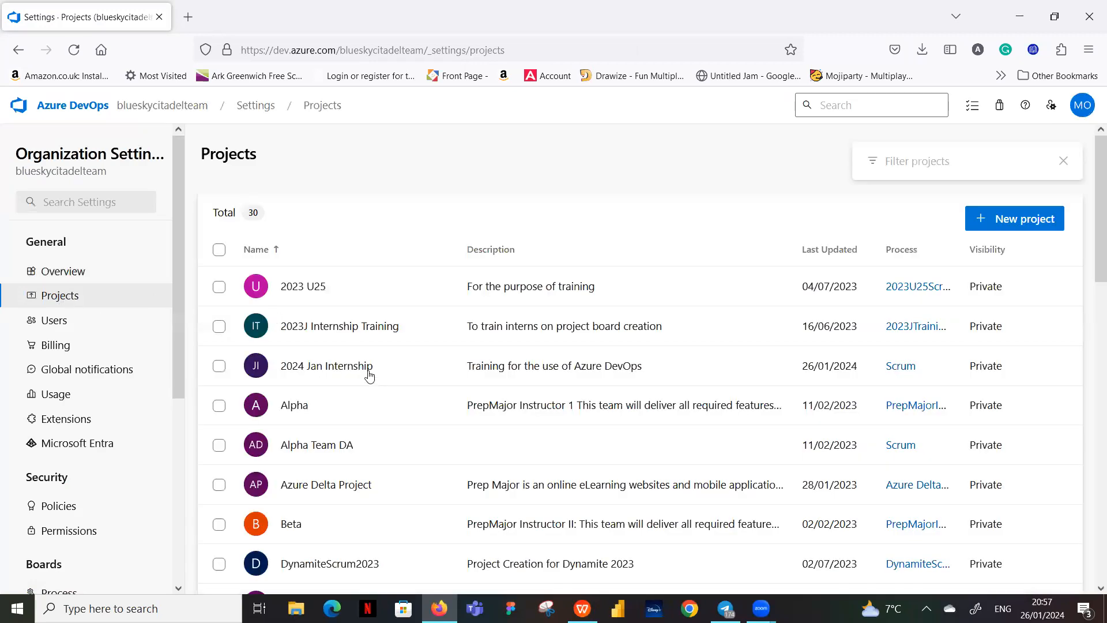
left_click(330, 369)
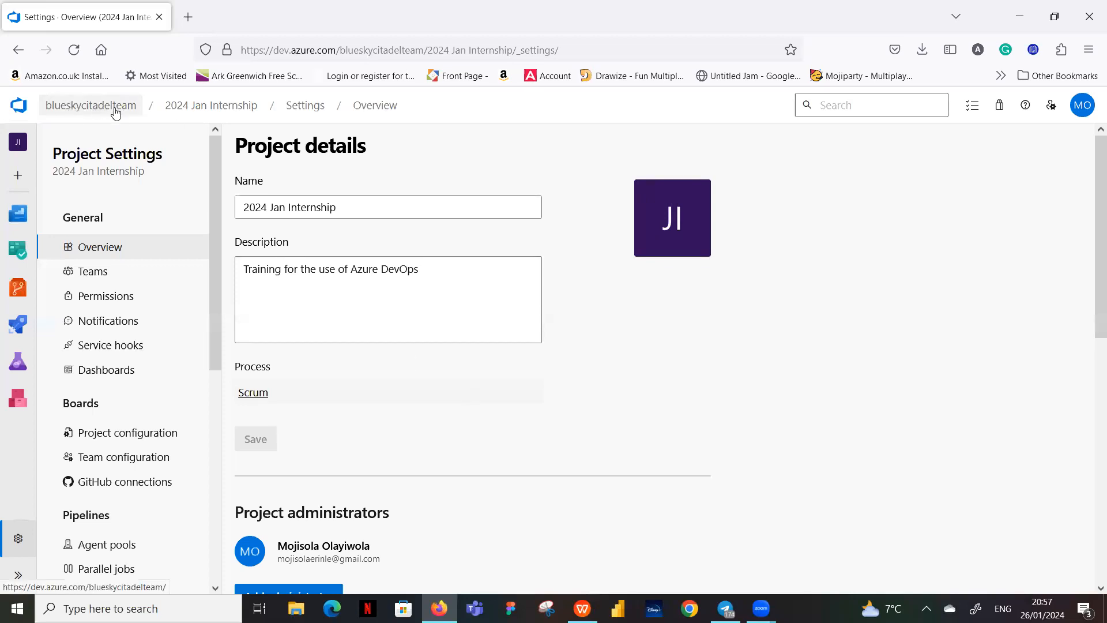
Return to the blueskycitadelteam organization home and open its organization settings overview
left_click(87, 105)
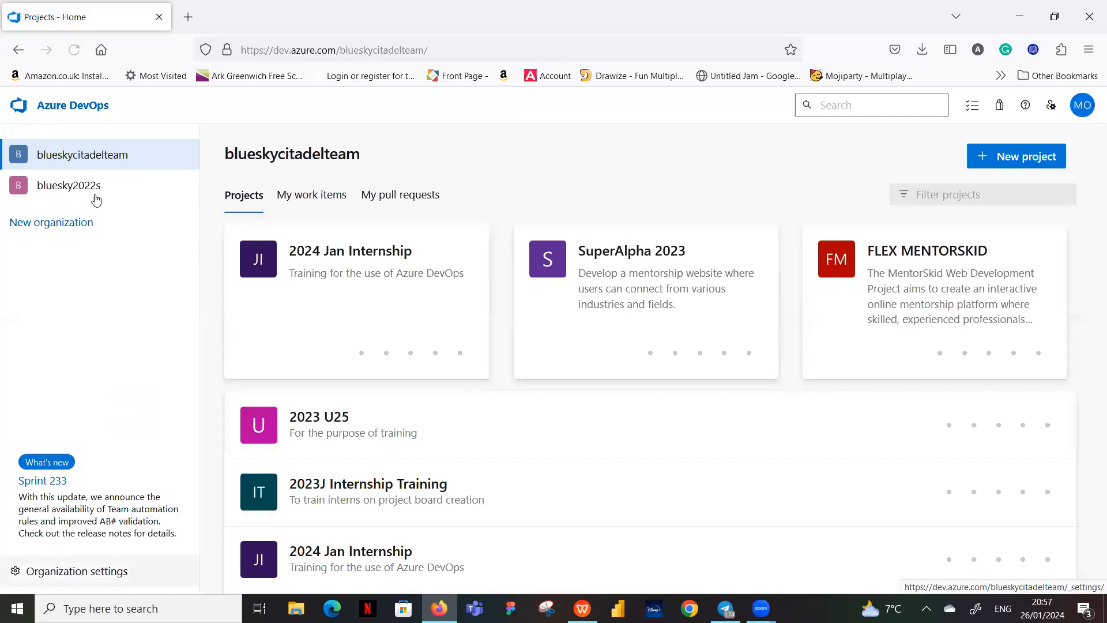
left_click(73, 573)
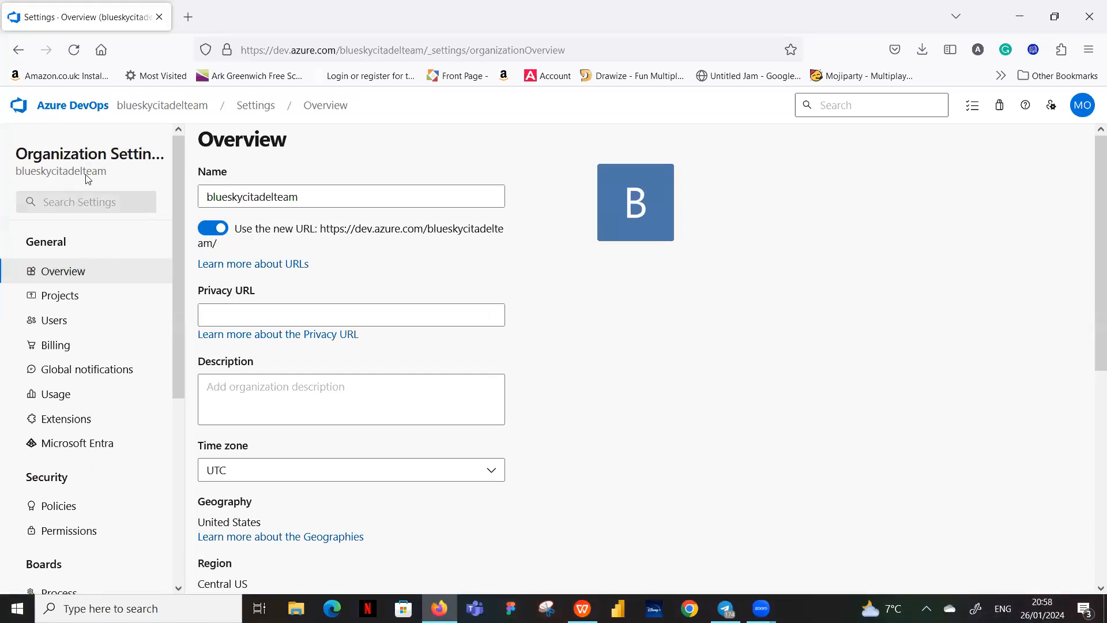
Look through the organization settings categories, then view the 2024 Jan Internship project details from the organization's projects list
scroll(64, 315, "down", 2)
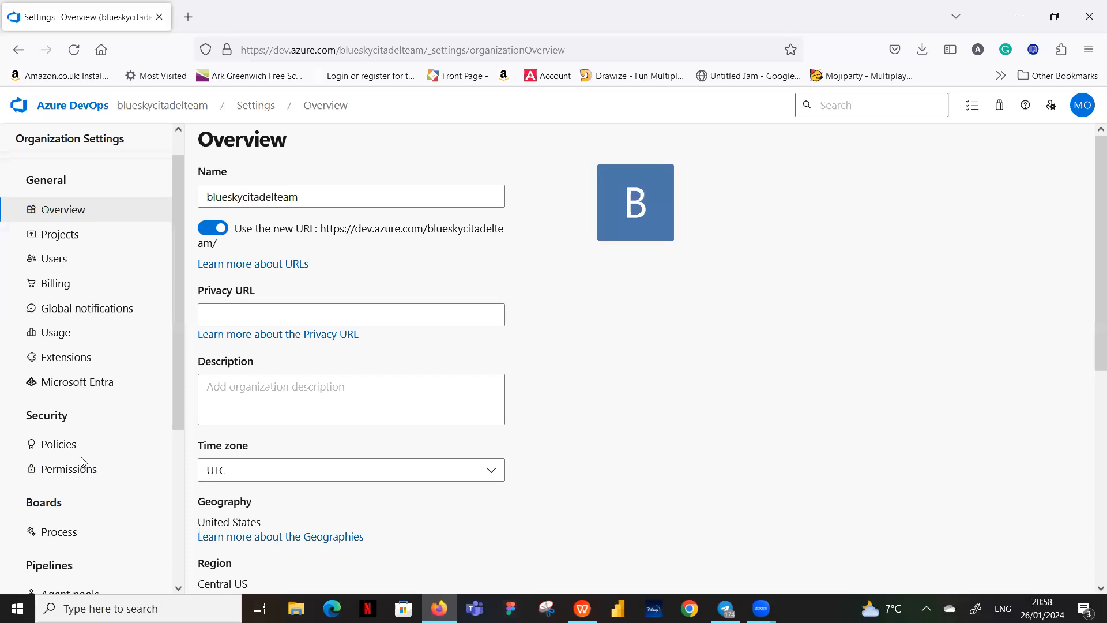
scroll(82, 461, "up", 2)
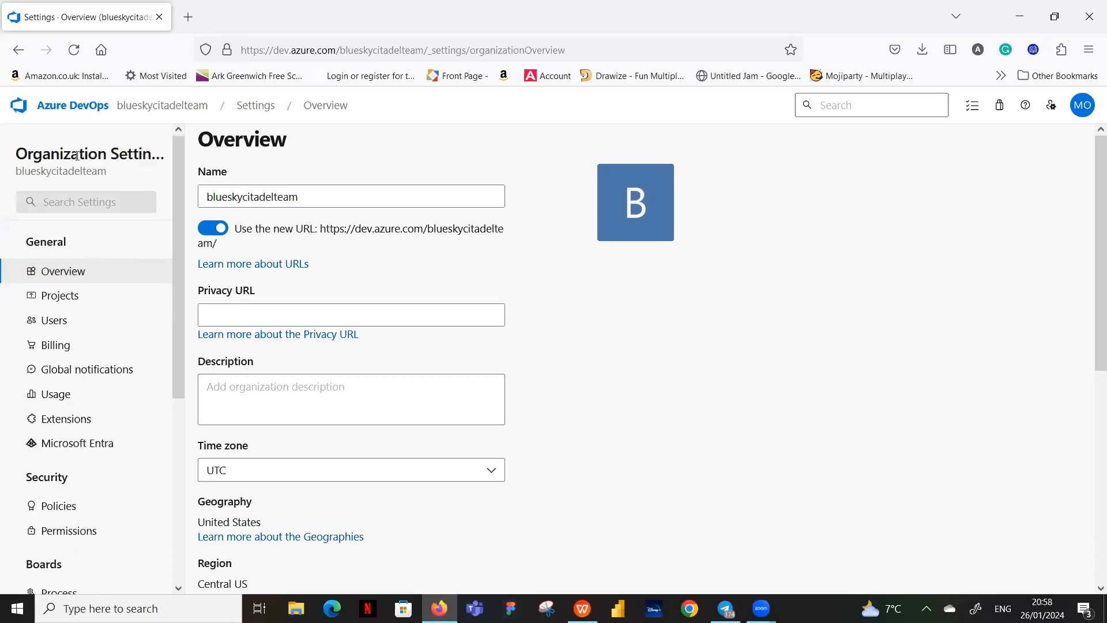
left_click(60, 299)
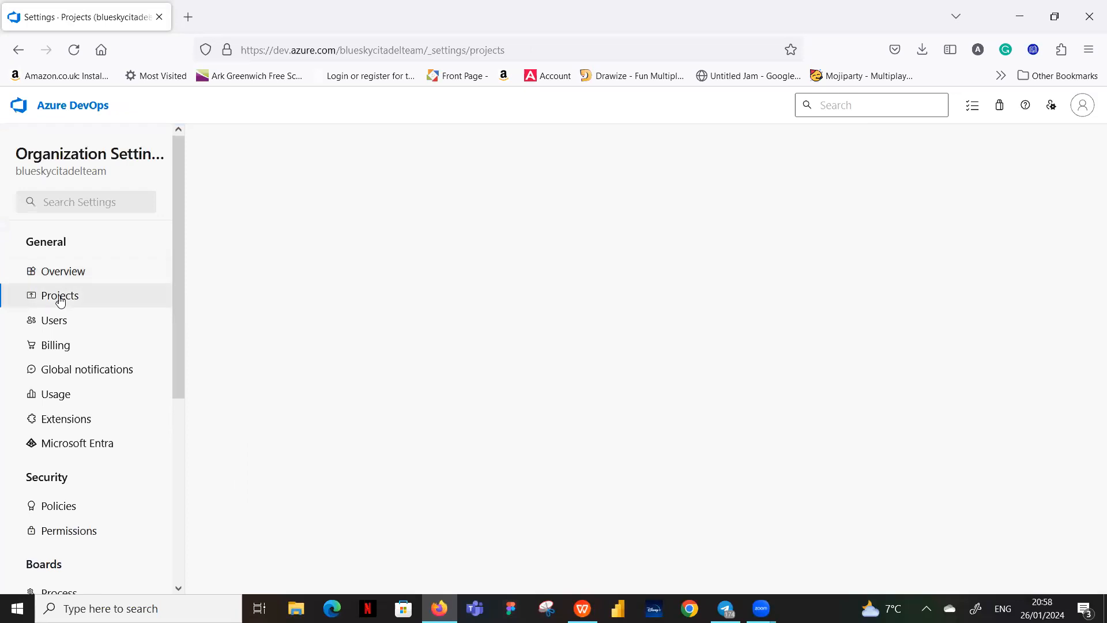
left_click(317, 363)
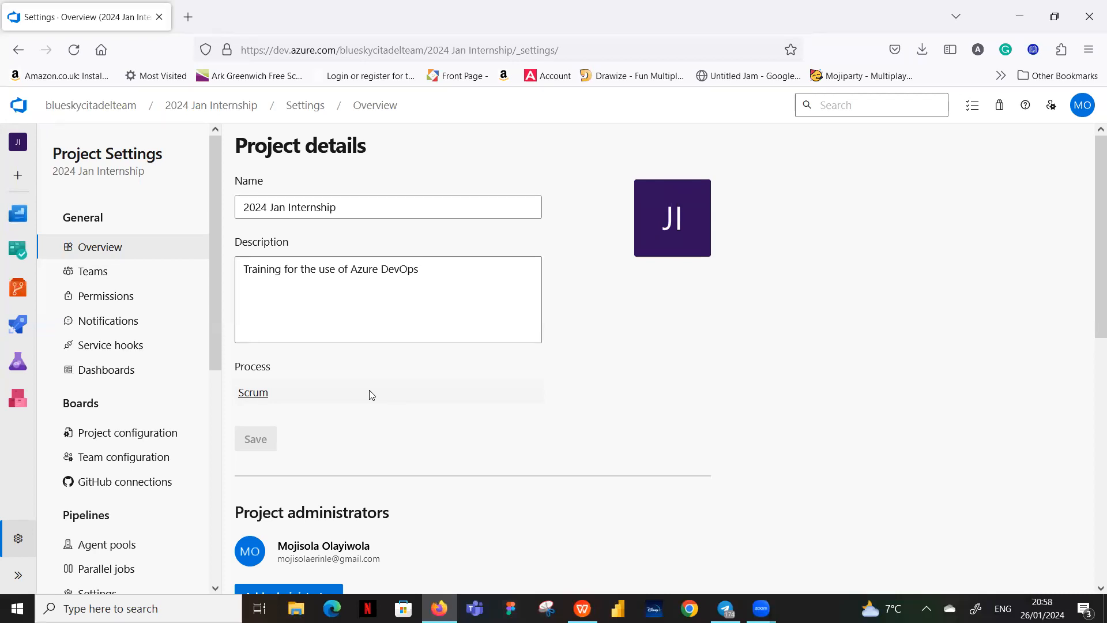
Return to the blueskycitadelteam organization home and open the board processes list in its organization settings
left_click(84, 107)
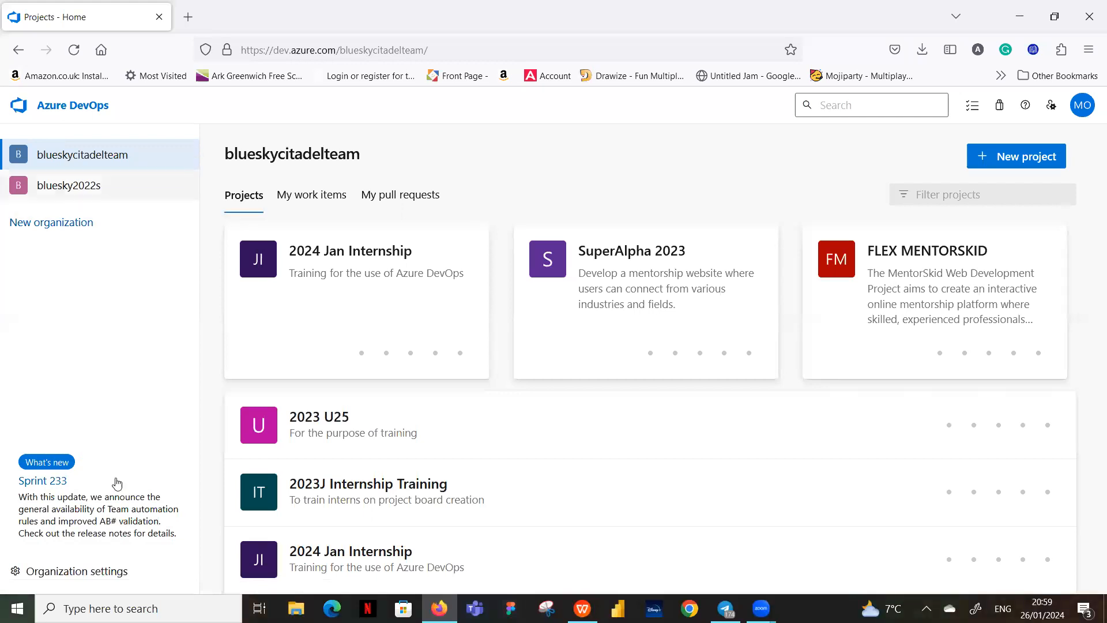
left_click(78, 574)
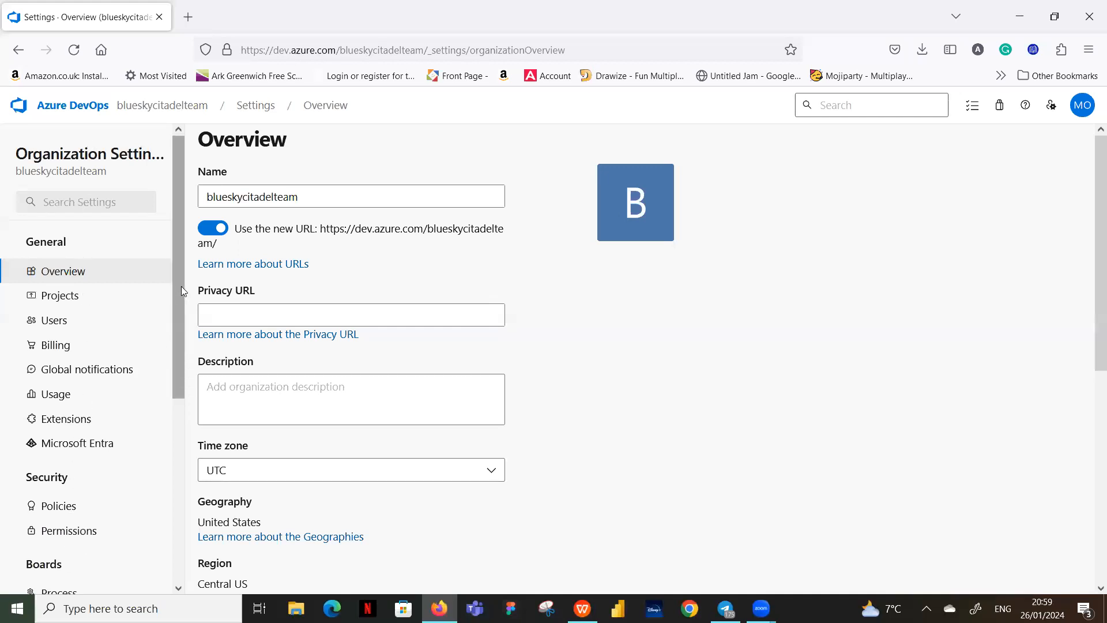
left_click_drag(179, 299, 147, 412)
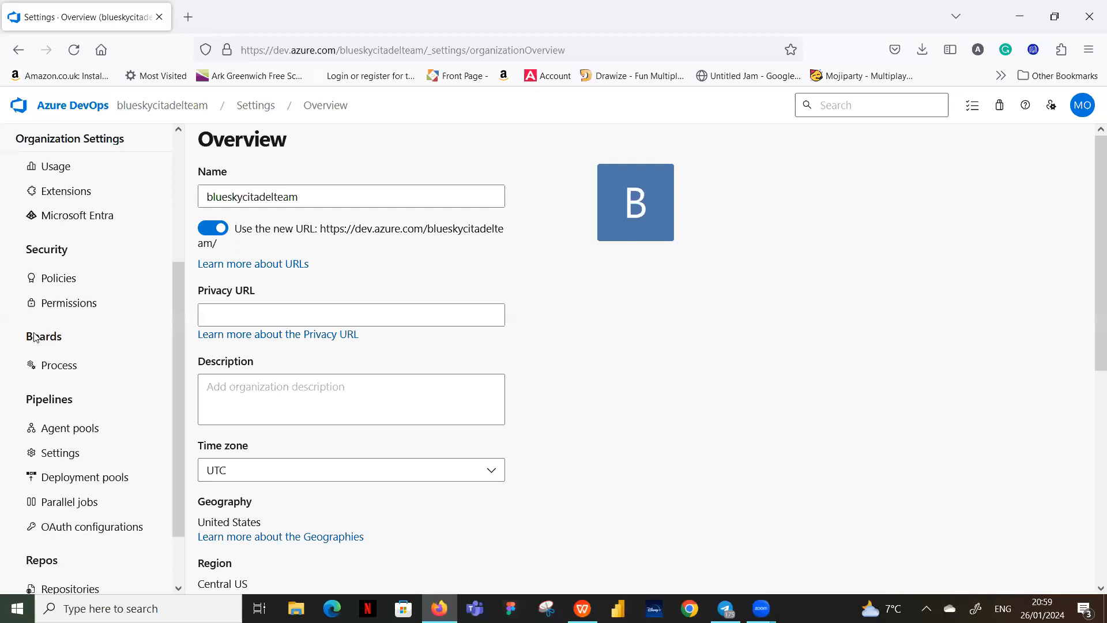
left_click(58, 367)
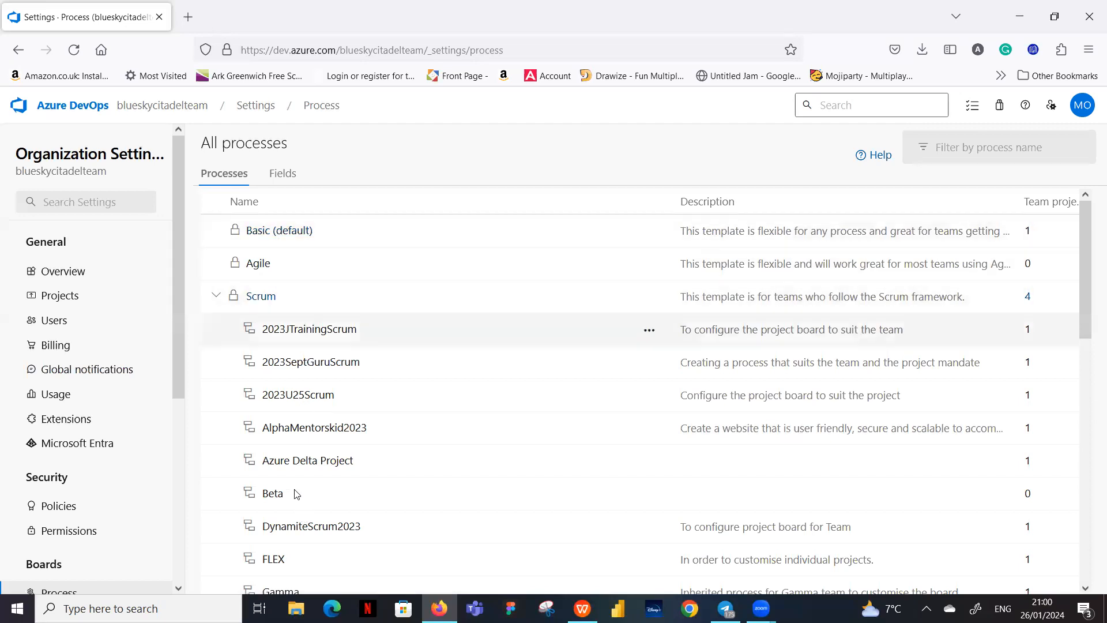
Examine the processes inherited from Scrum and the actions available for the Scrum system process
scroll(329, 253, "down", 1)
scroll(328, 254, "down", 2)
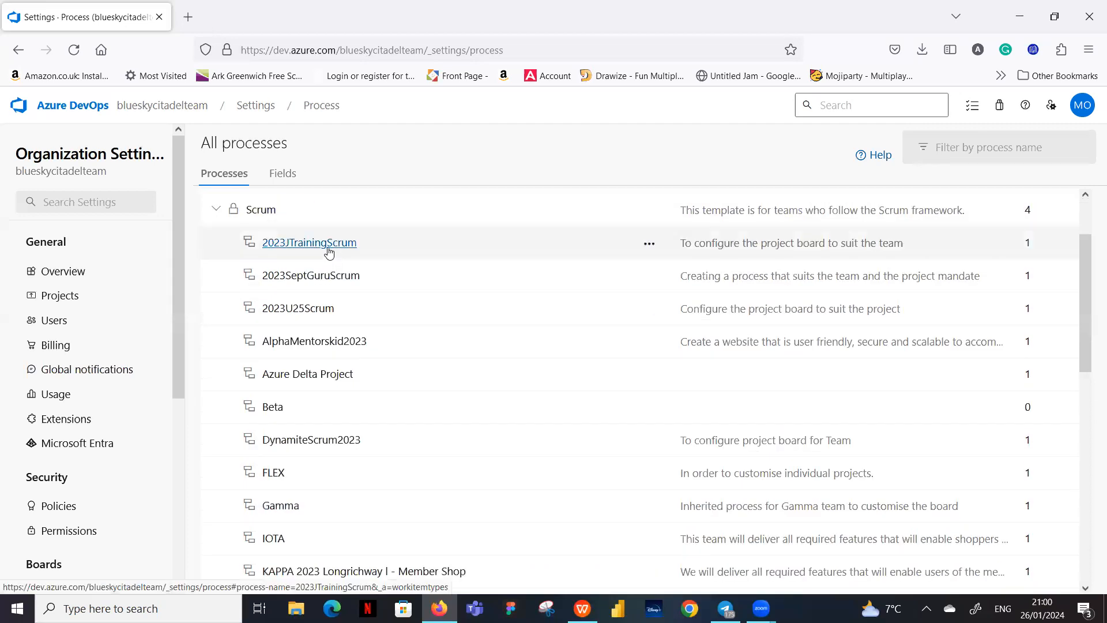
scroll(262, 236, "up", 3)
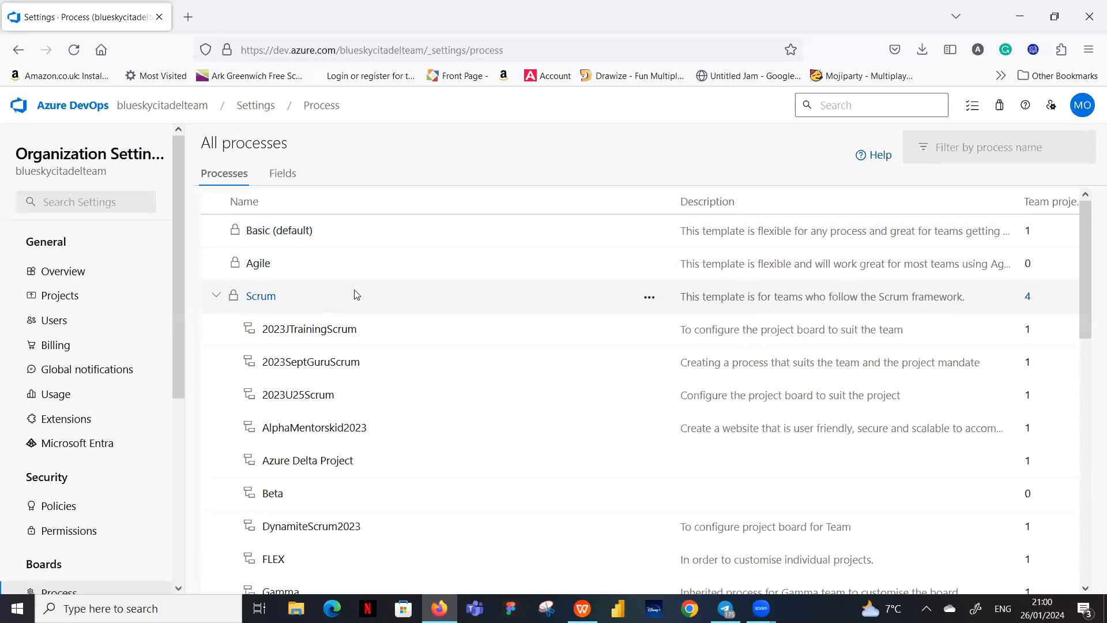
scroll(339, 305, "down", 2)
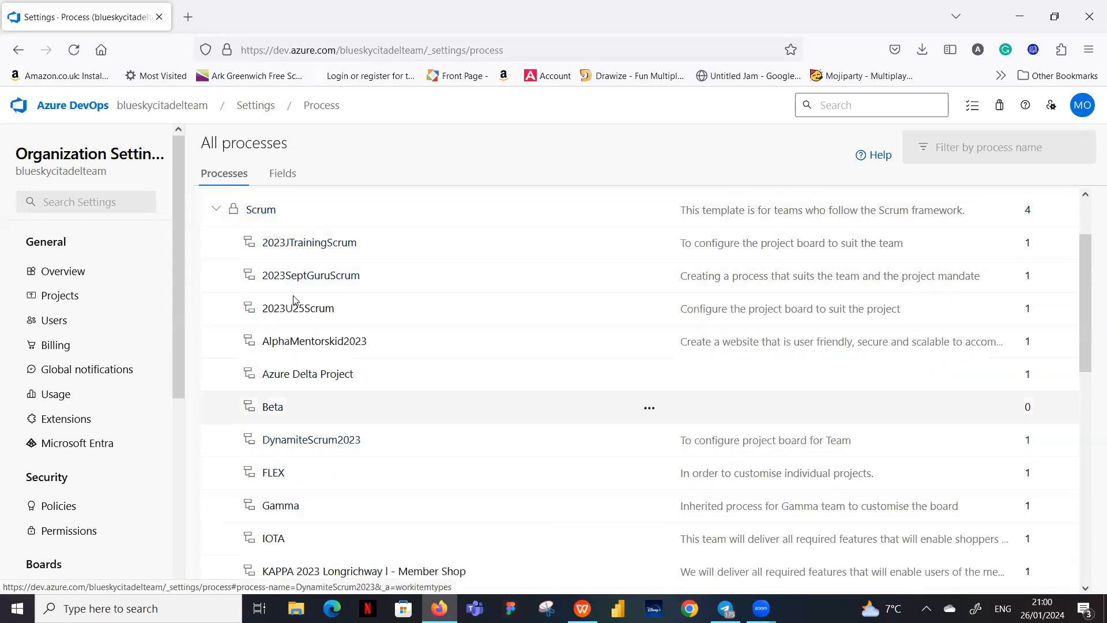
scroll(289, 288, "up", 2)
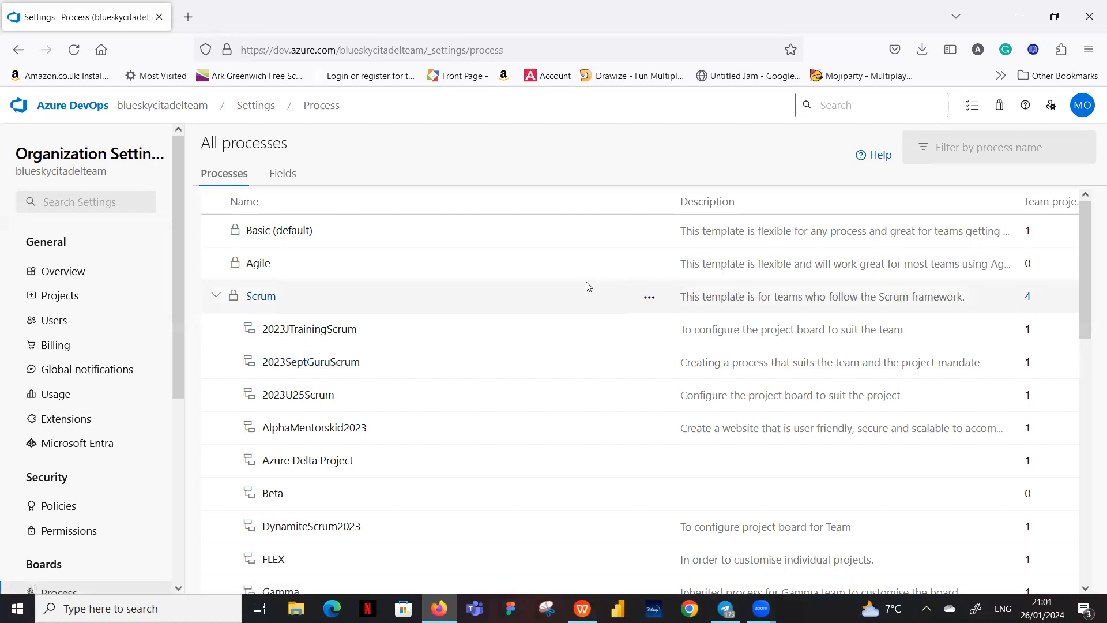
left_click(649, 299)
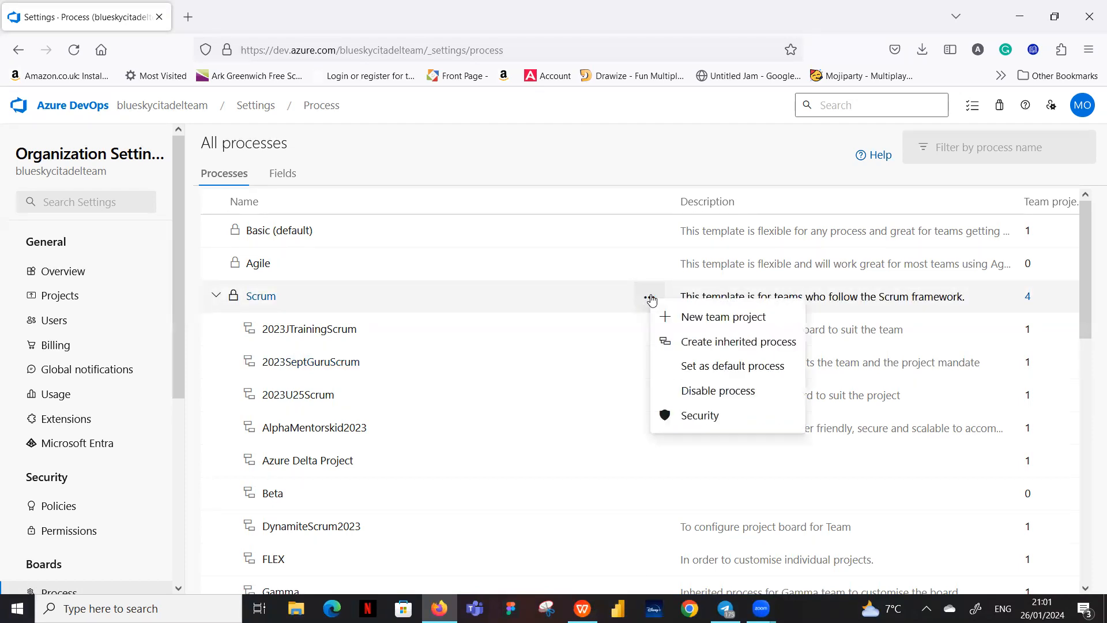
left_click(650, 299)
left_click(650, 298)
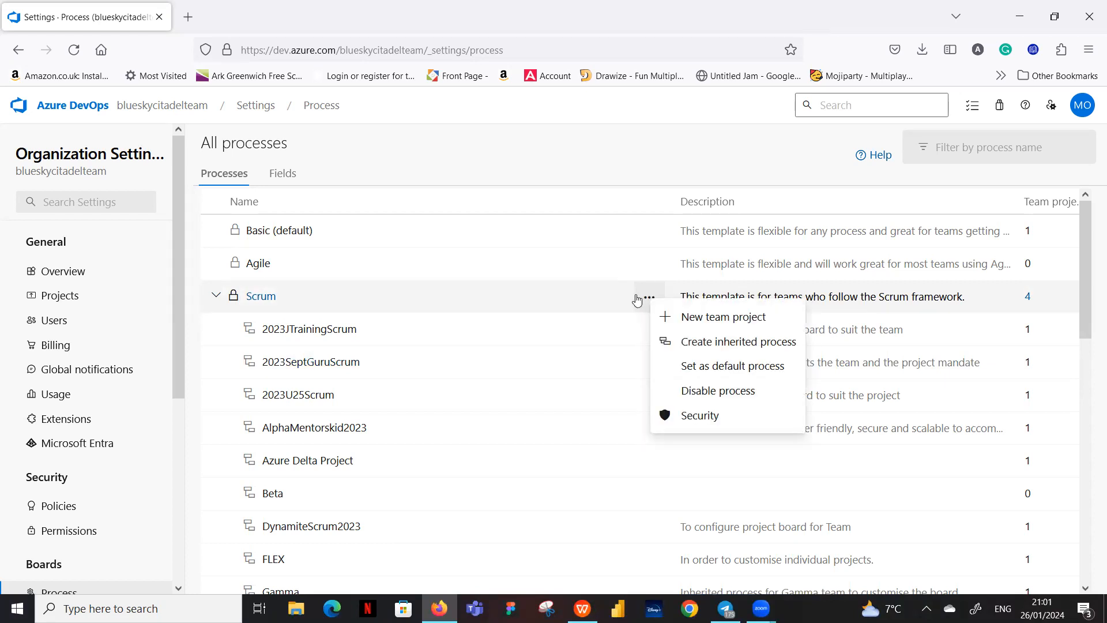
left_click(616, 152)
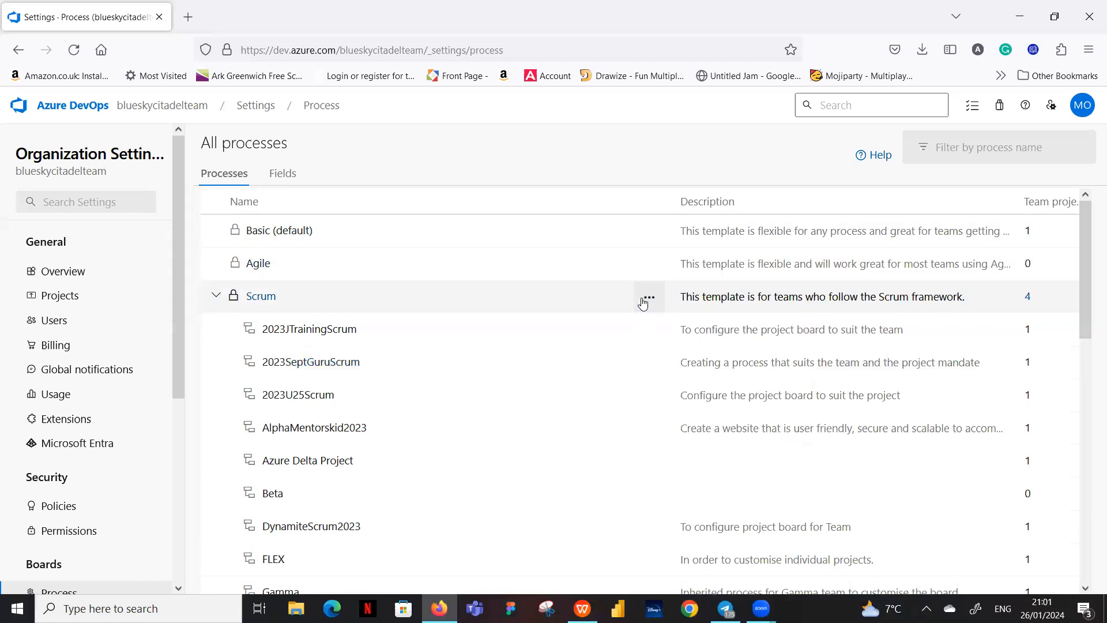
Start an inherited process from the Scrum system process and name it 2024JanInternshipScrum
left_click(648, 299)
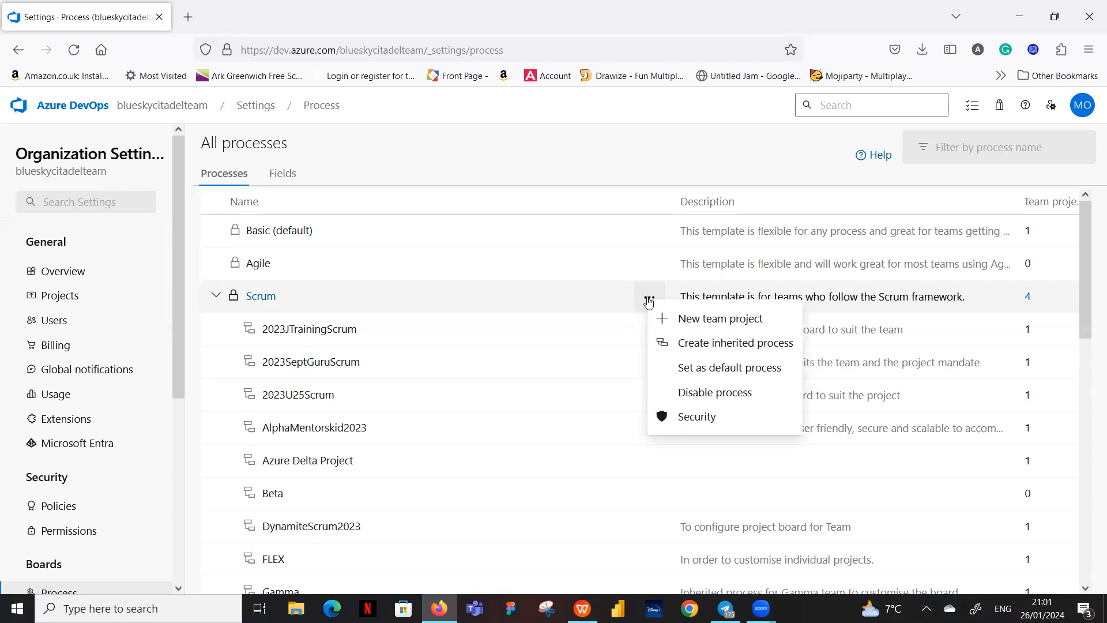
left_click(716, 343)
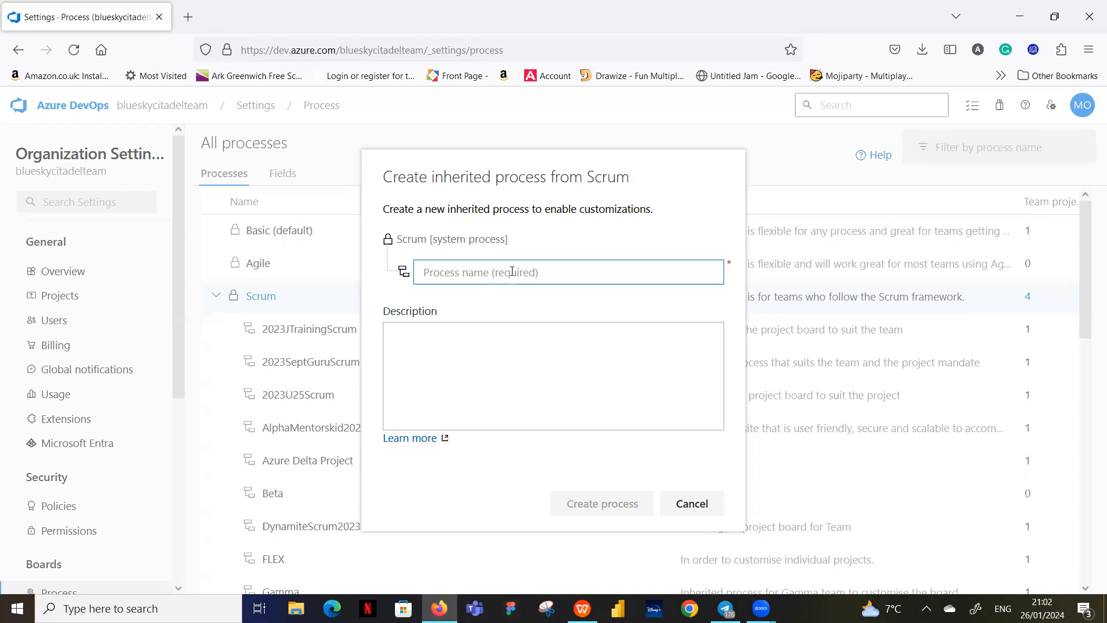
type("2024")
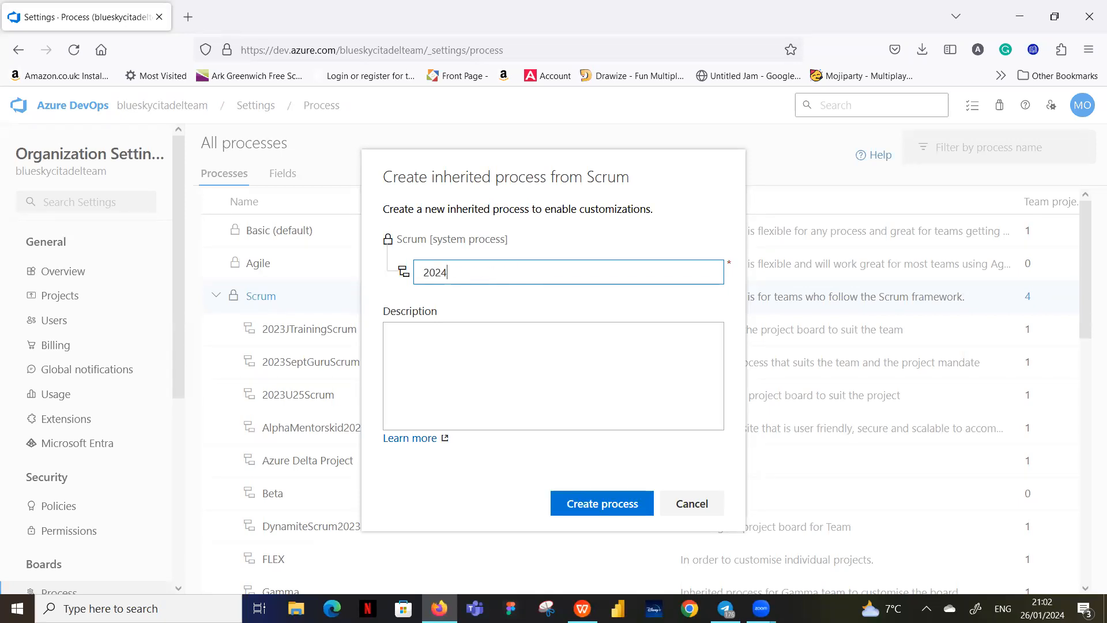
type("j")
key("BackSpace")
type("JanInternshipScrum")
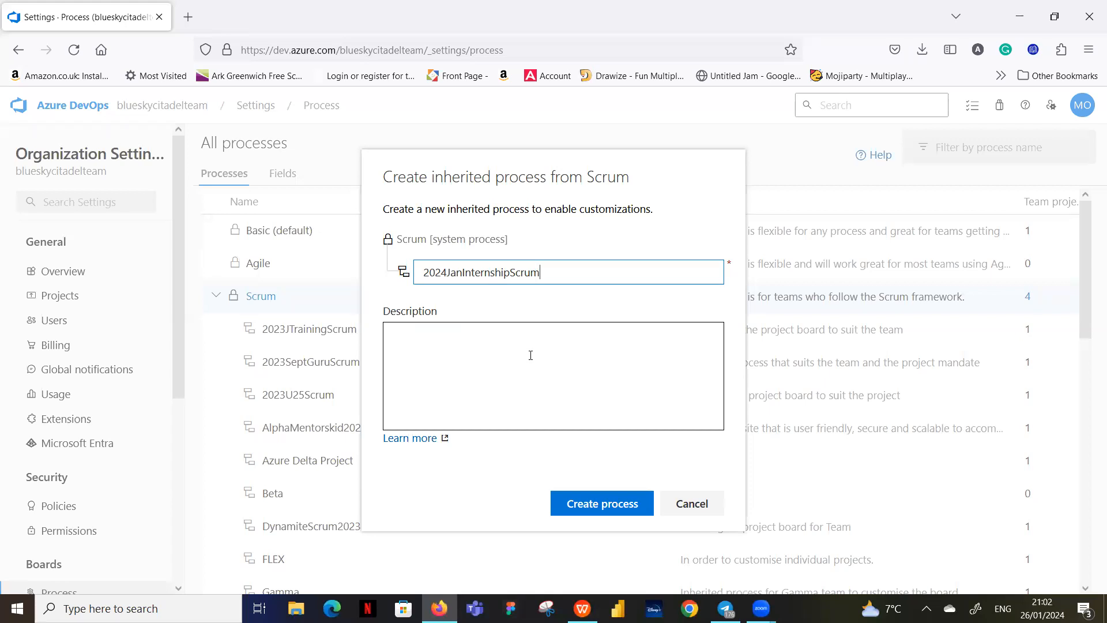
type("gzbbnk")
key("BackSpace")
key("BackSpace")
key("BackSpace")
key("BackSpace")
key("BackSpace")
key("BackSpace")
Add the description "This is the process we want to follow to customise our project board" and create the inherited process
left_click(507, 347)
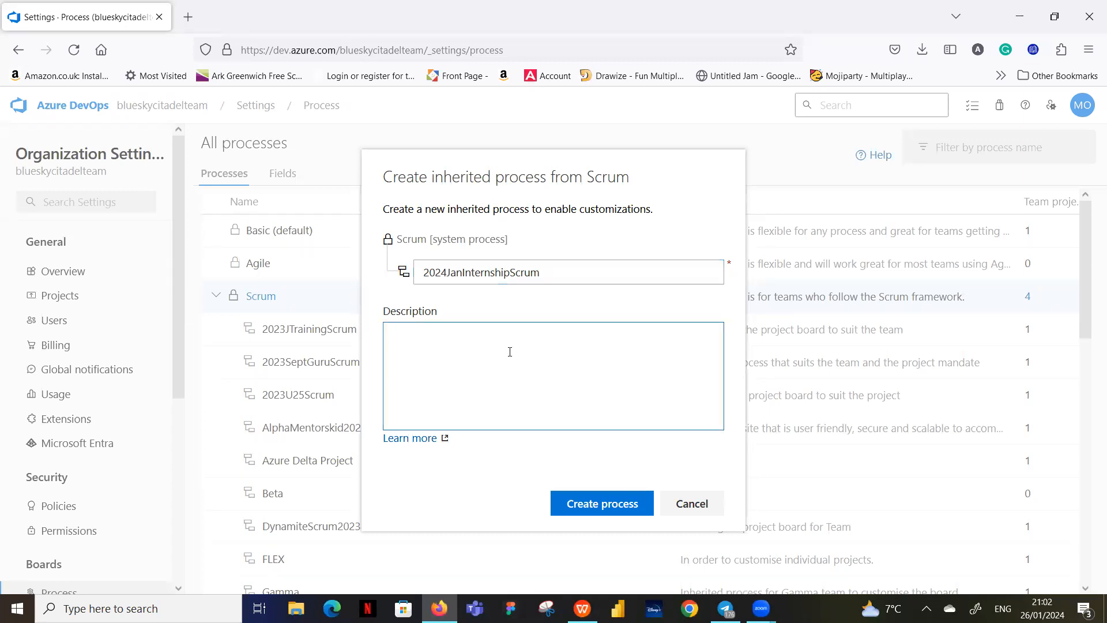
type("vn vbkjyffhj")
key("BackSpace")
key("BackSpace")
key("BackSpace")
key("BackSpace")
key("BackSpace")
key("BackSpace")
key("BackSpace")
key("BackSpace")
key("BackSpace")
key("BackSpace")
key("BackSpace")
key("BackSpace")
type("Th")
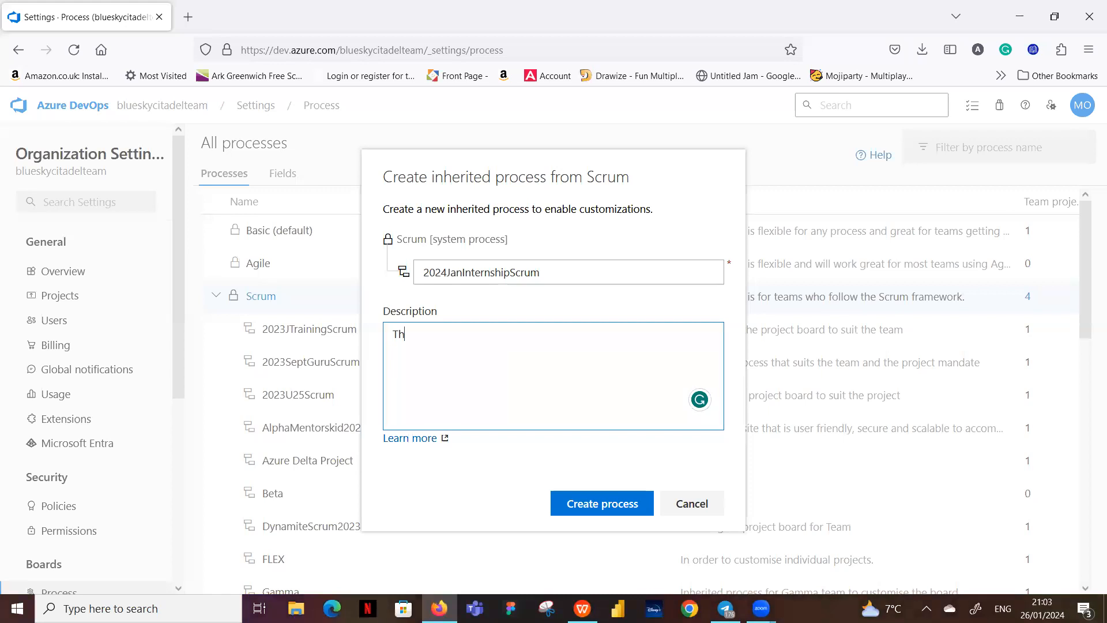
type("is is the processs we want to f")
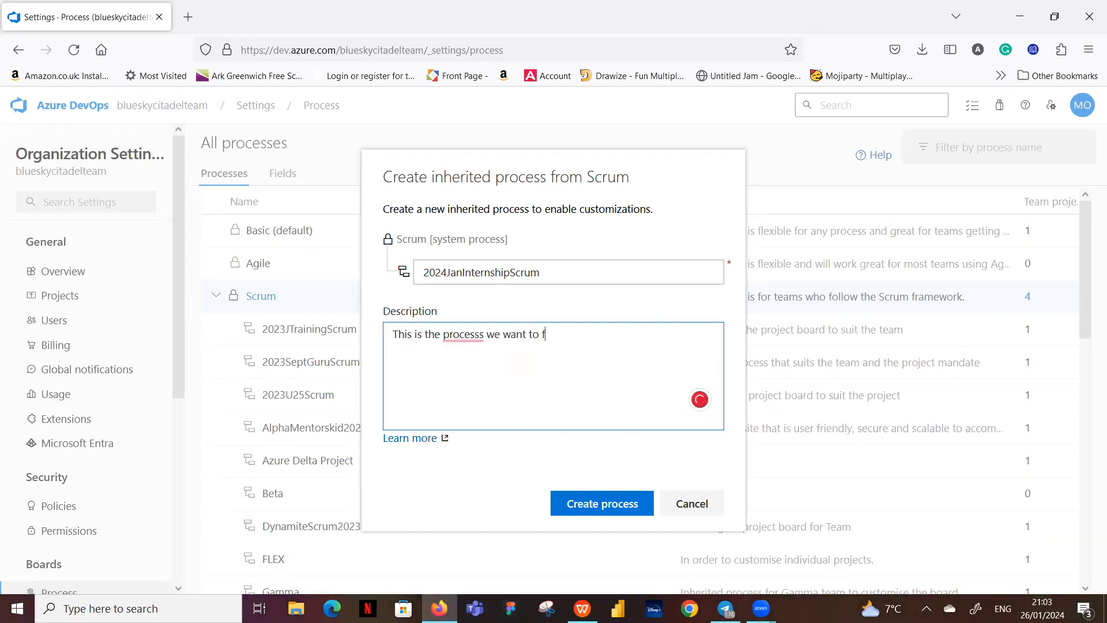
type("ollow to customise our project board")
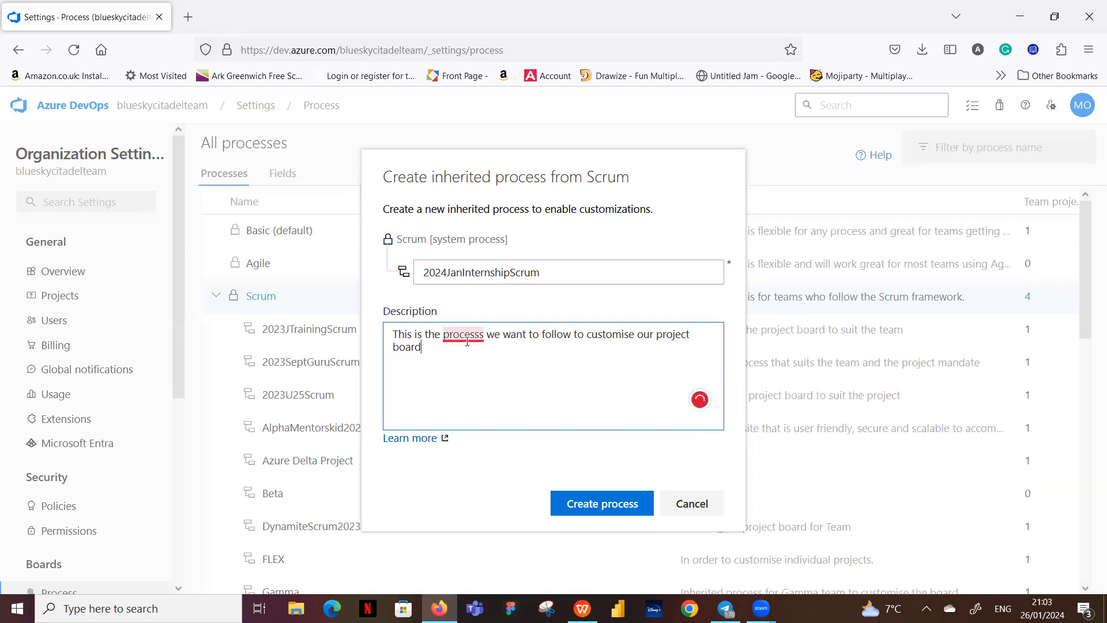
mouse_move(470, 345)
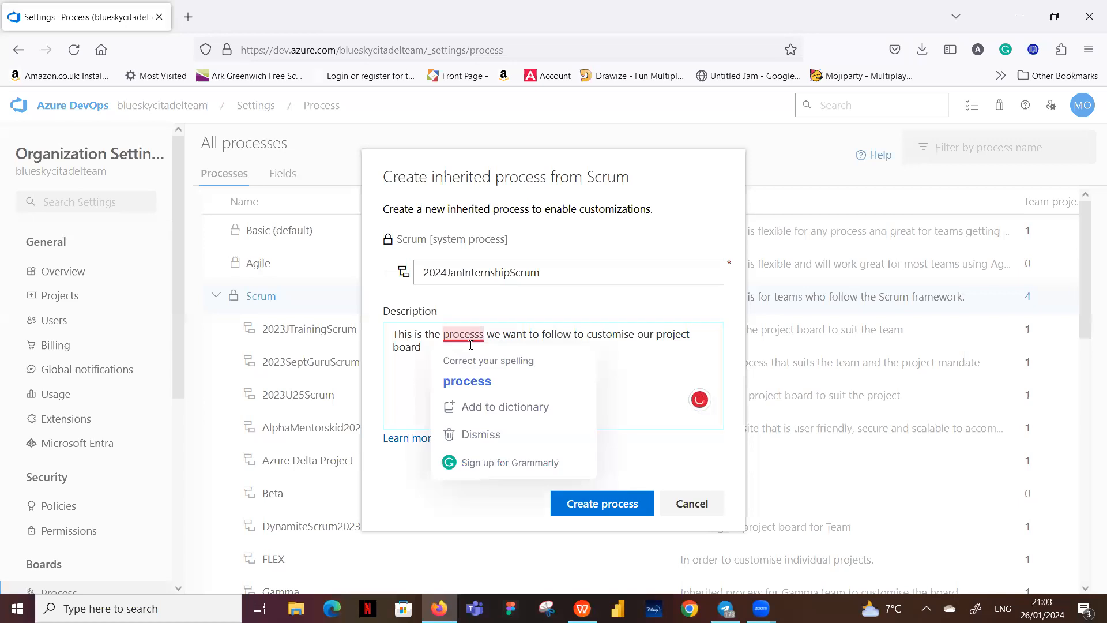
left_click(474, 382)
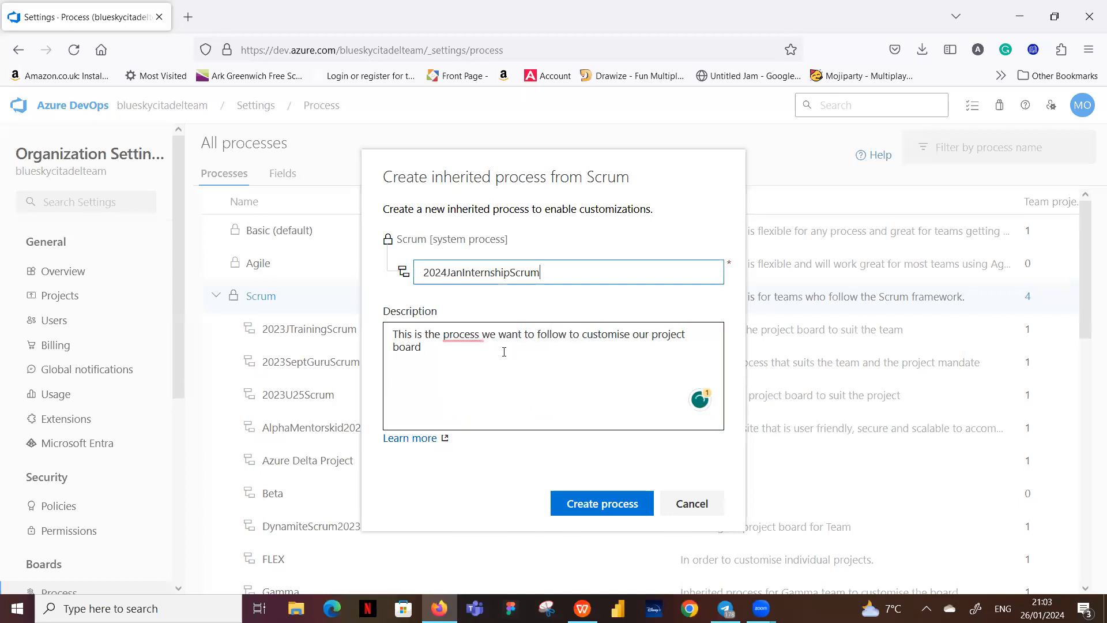
left_click(607, 506)
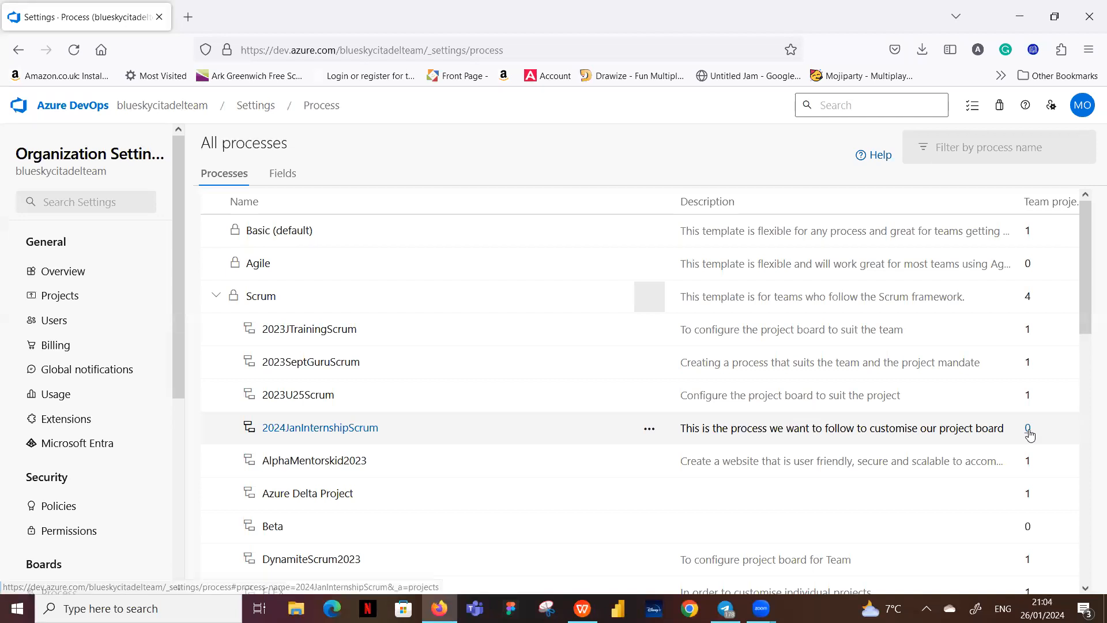
left_click(860, 415)
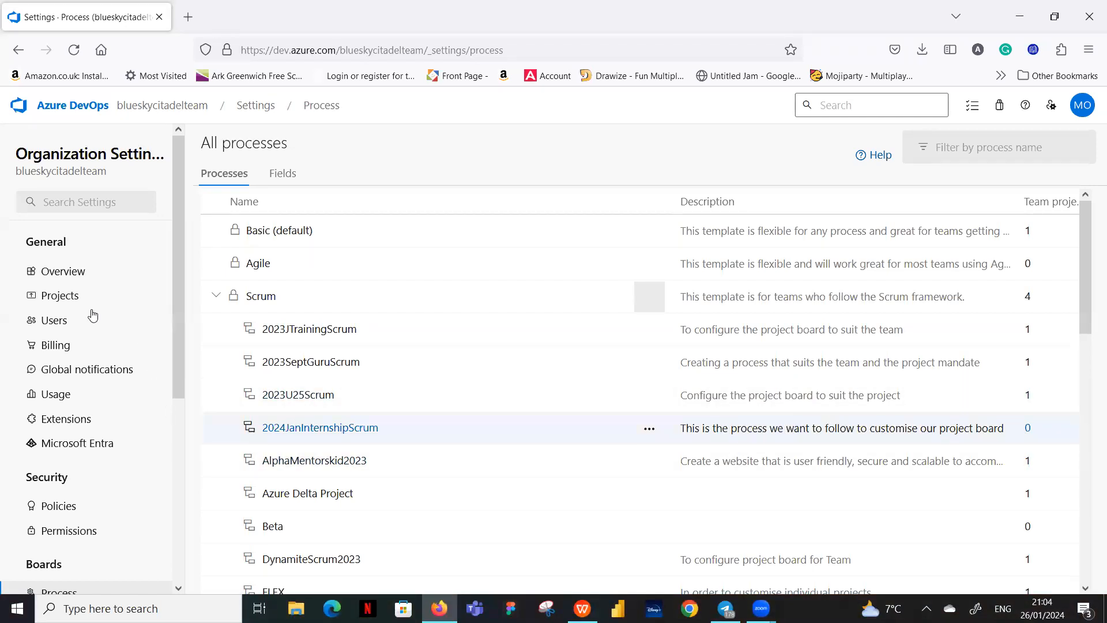
Find 2024 Jan Internship in the organization's projects list and open its project details
left_click(60, 295)
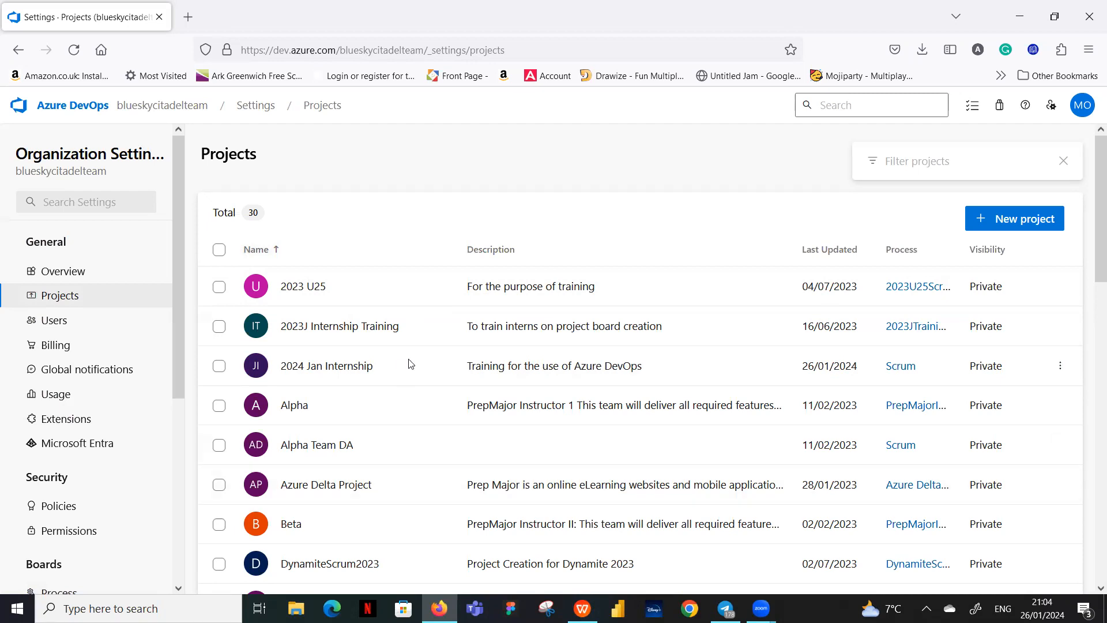
scroll(412, 365, "down", 10)
scroll(460, 366, "up", 10)
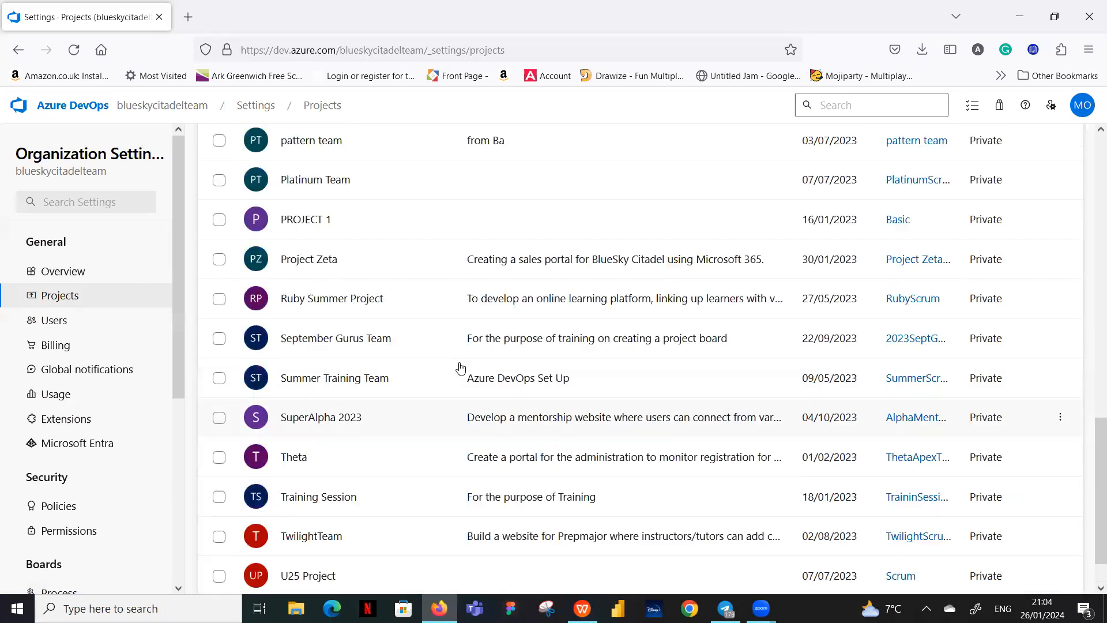
scroll(459, 367, "up", 5)
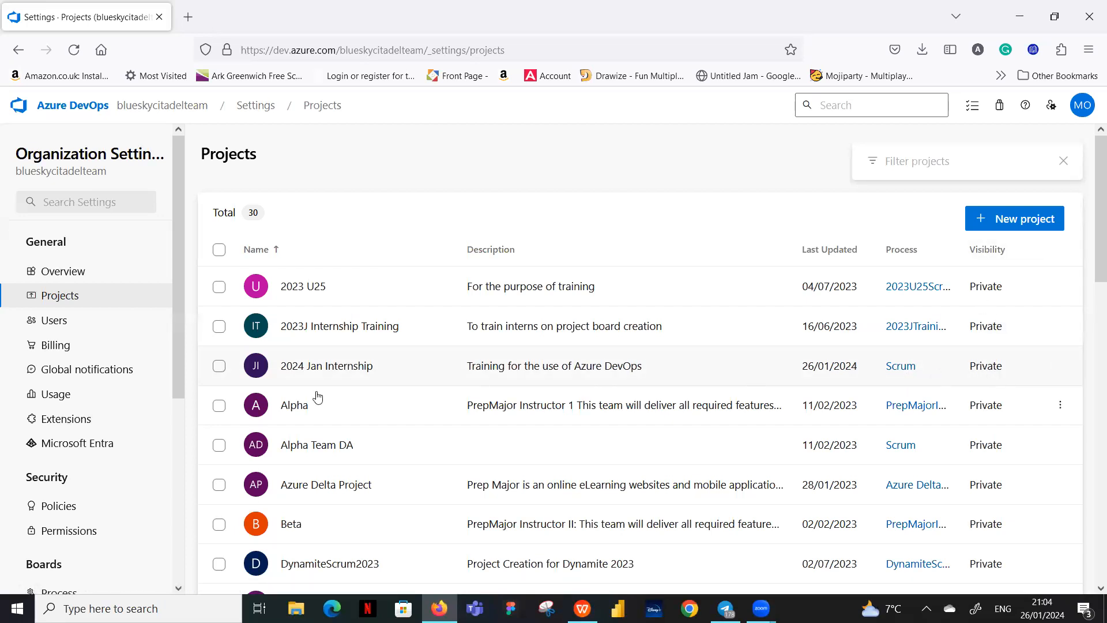
left_click(324, 371)
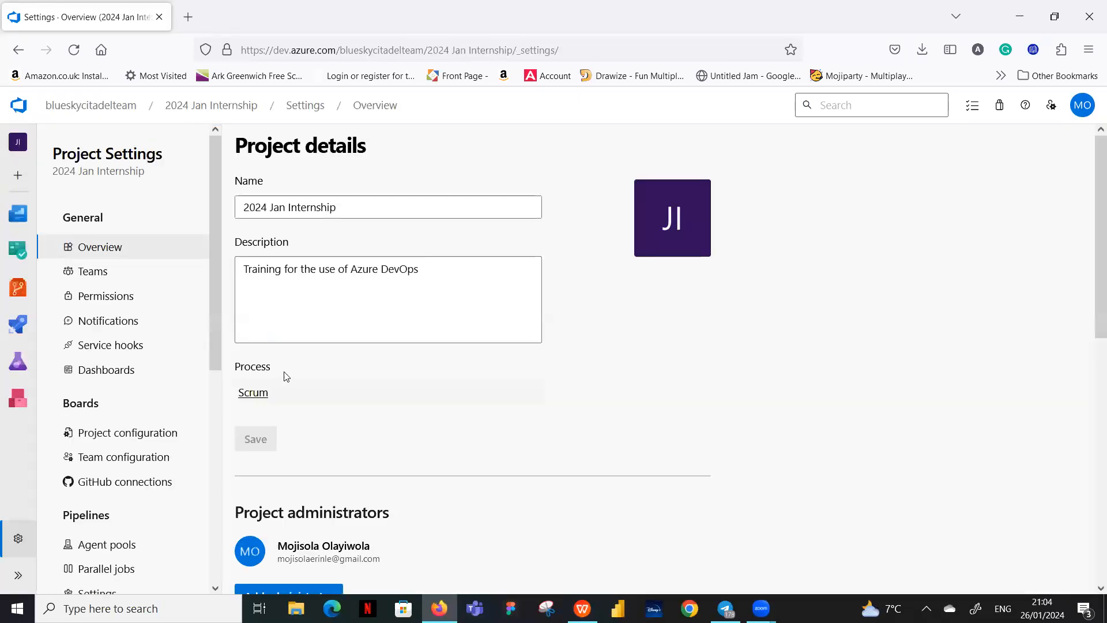
Change the process of the 2024 Jan Internship project from Scrum to 2024JanInternshipScrum and save it
left_click(254, 395)
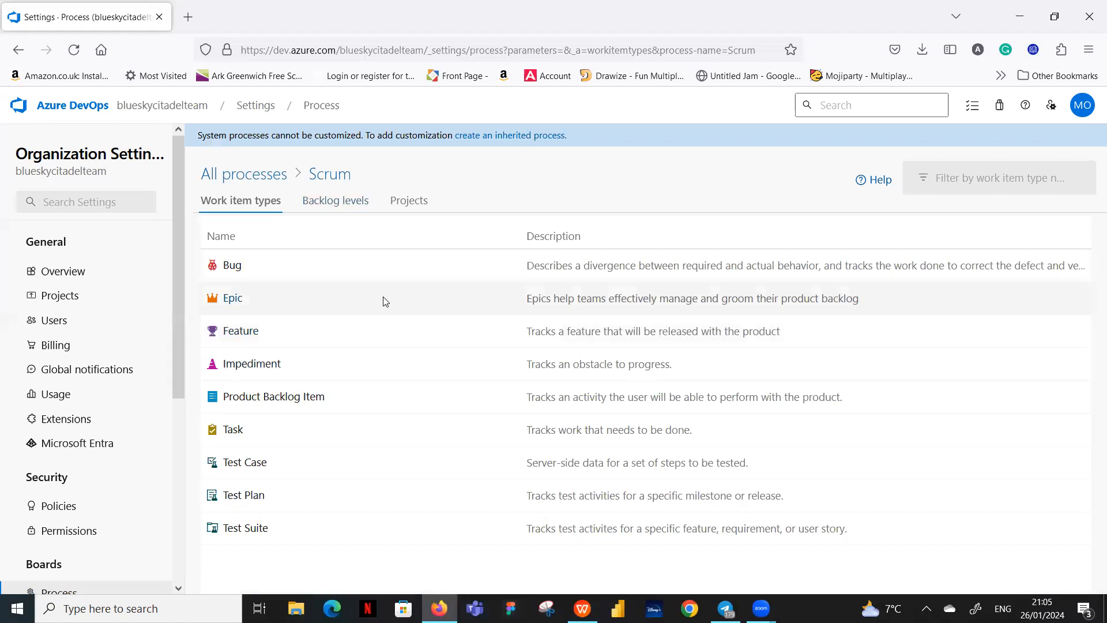
left_click(415, 203)
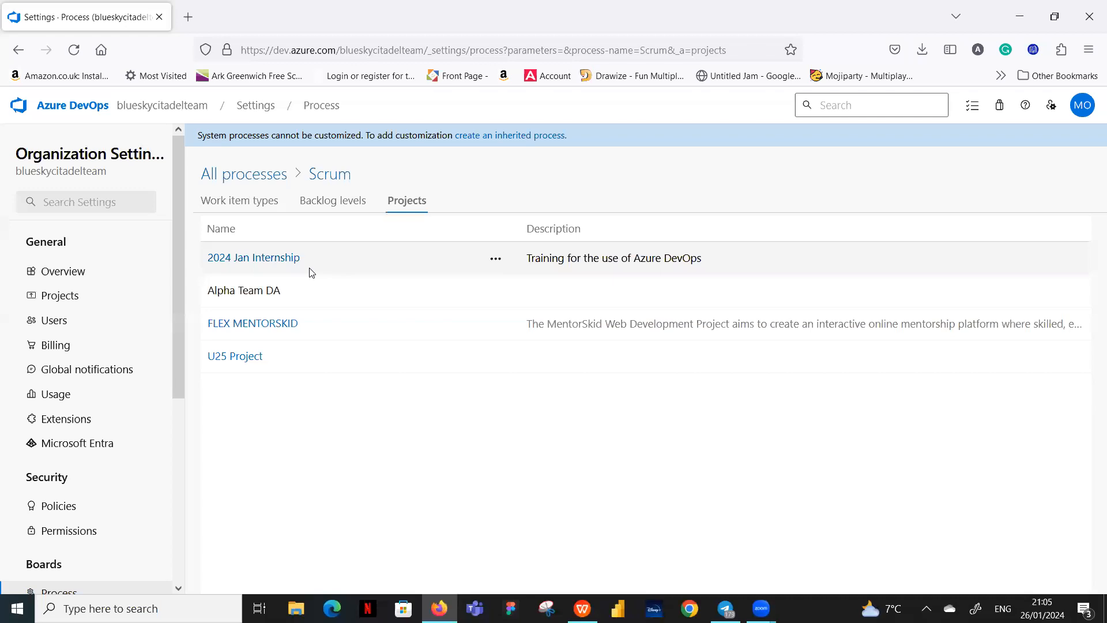
left_click(494, 261)
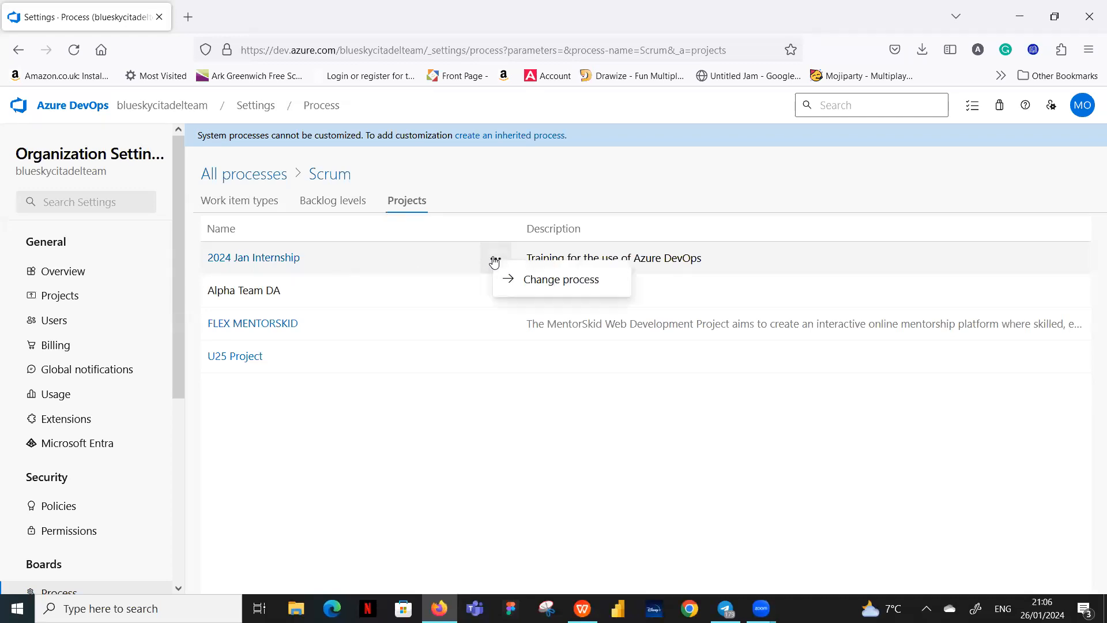
left_click(561, 281)
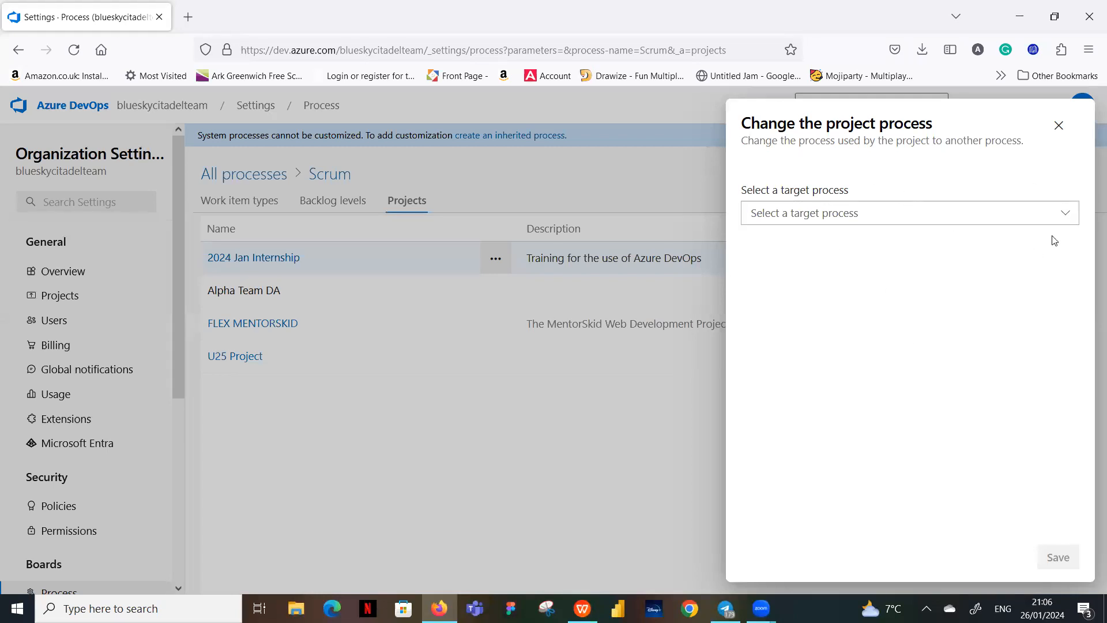
left_click(1066, 216)
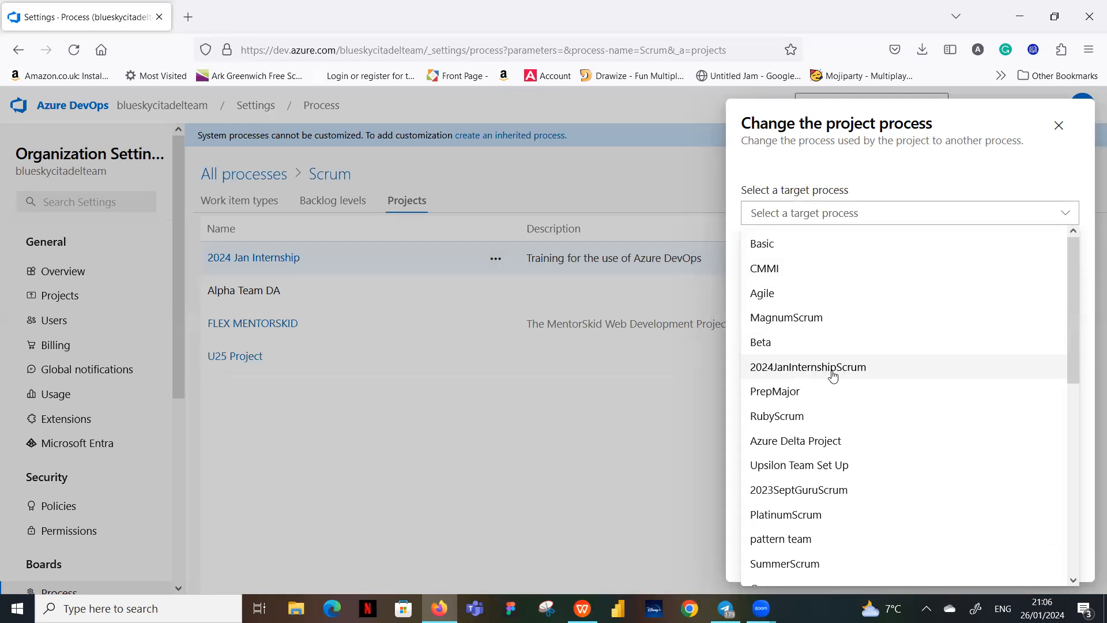
left_click(852, 370)
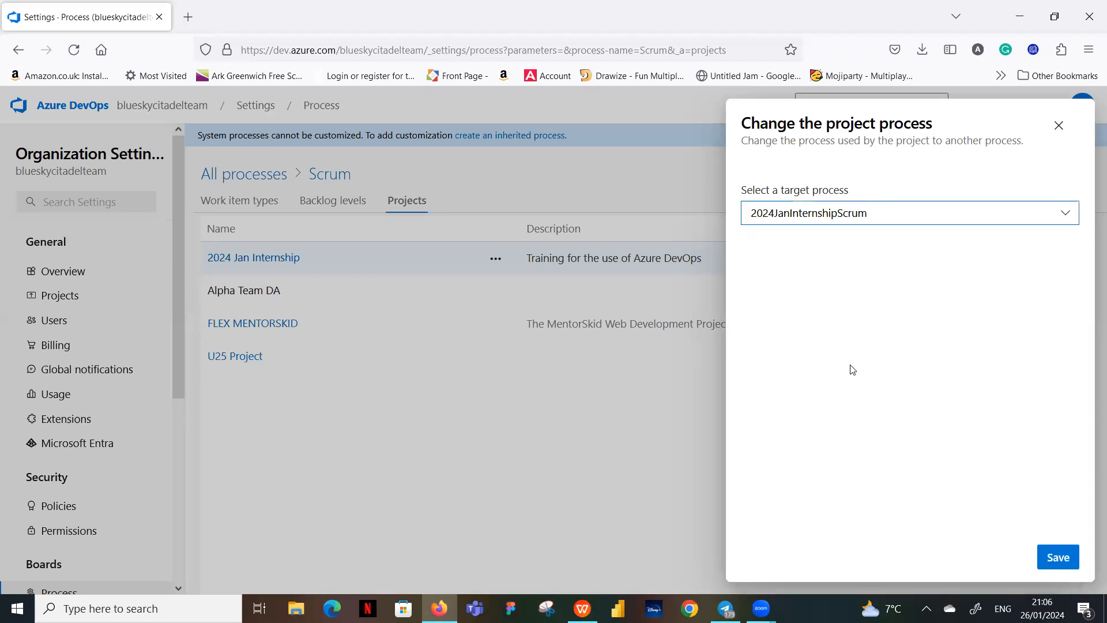
left_click(1066, 557)
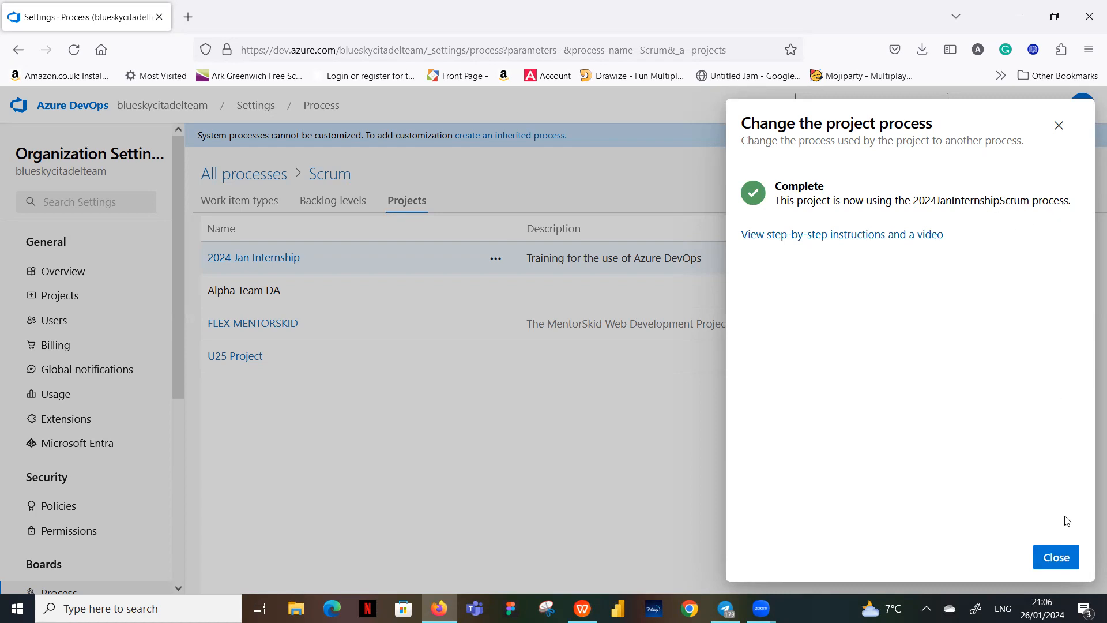
left_click(1054, 559)
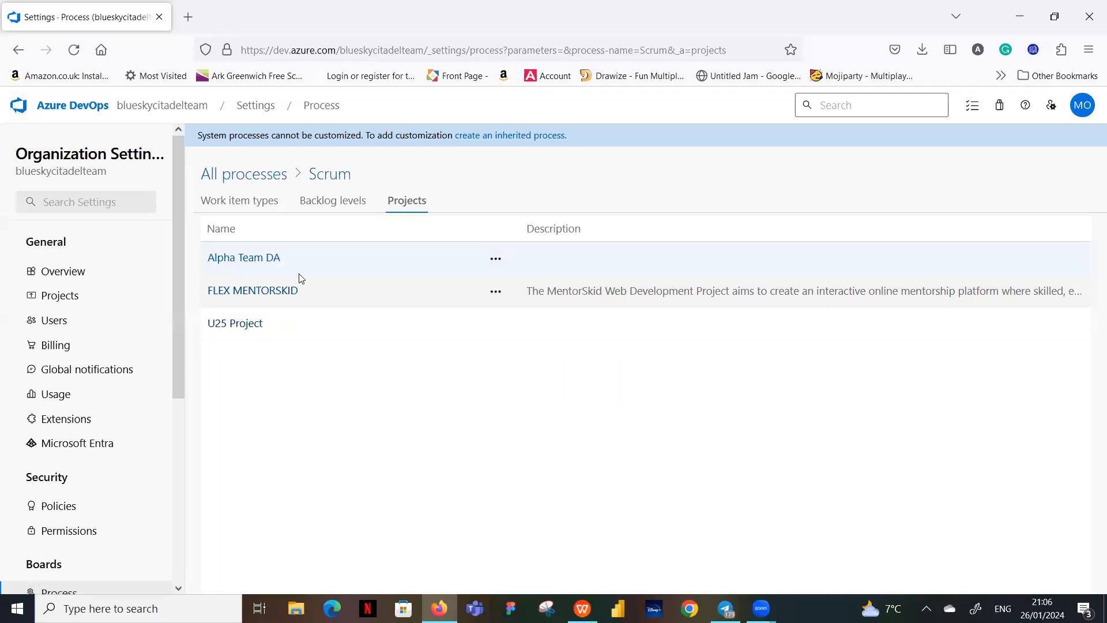
Review the list of all processes, and open the project details of 2024 Jan Internship to check its assigned process
left_click(272, 175)
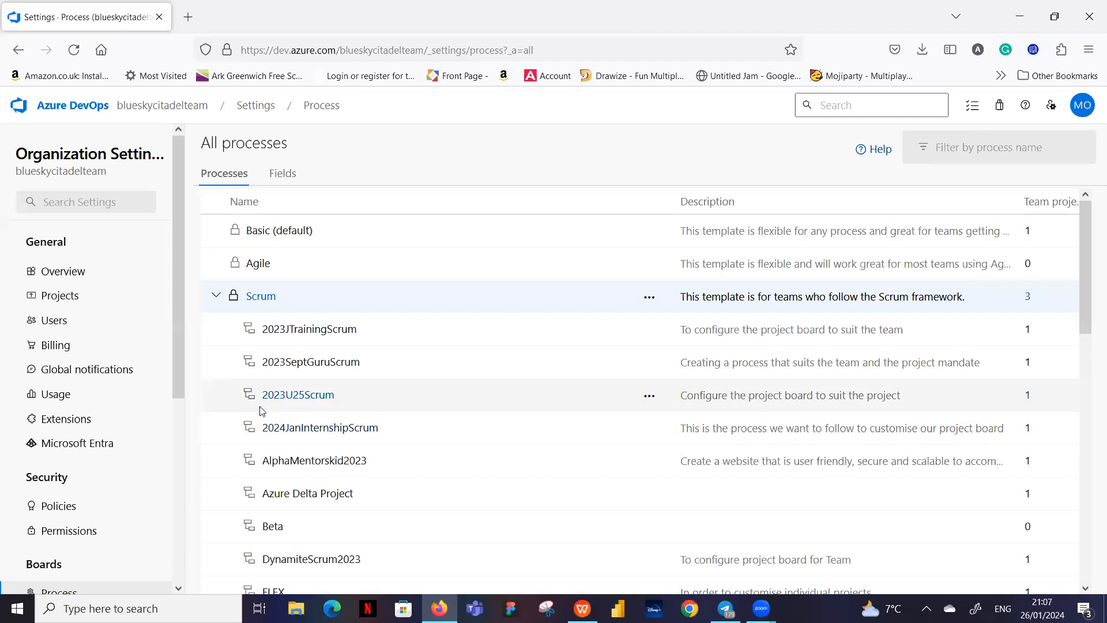
left_click(301, 407)
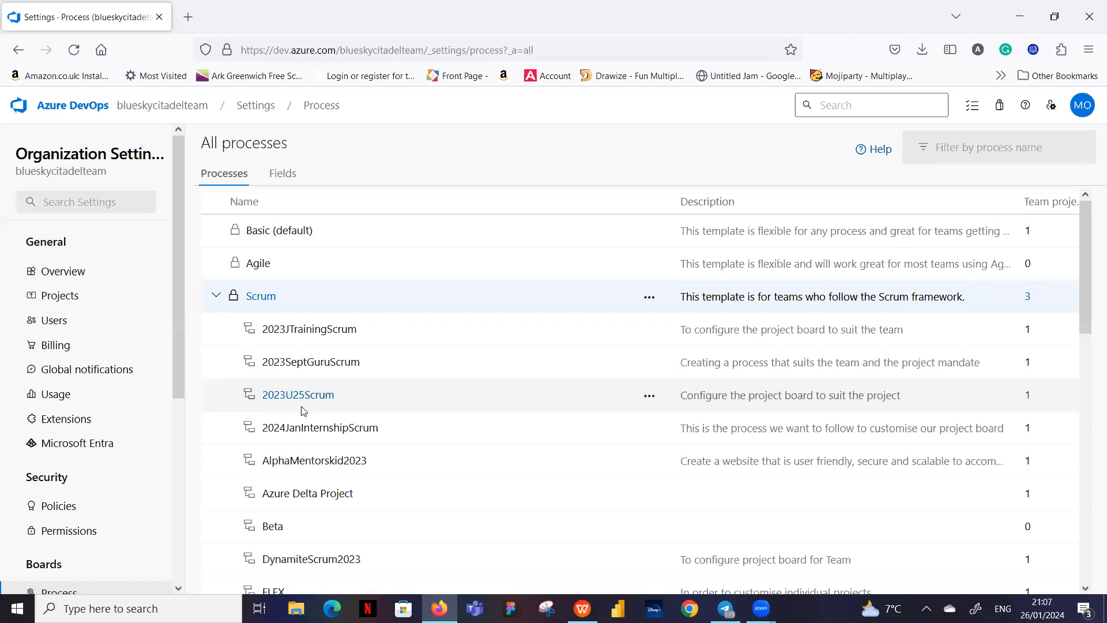
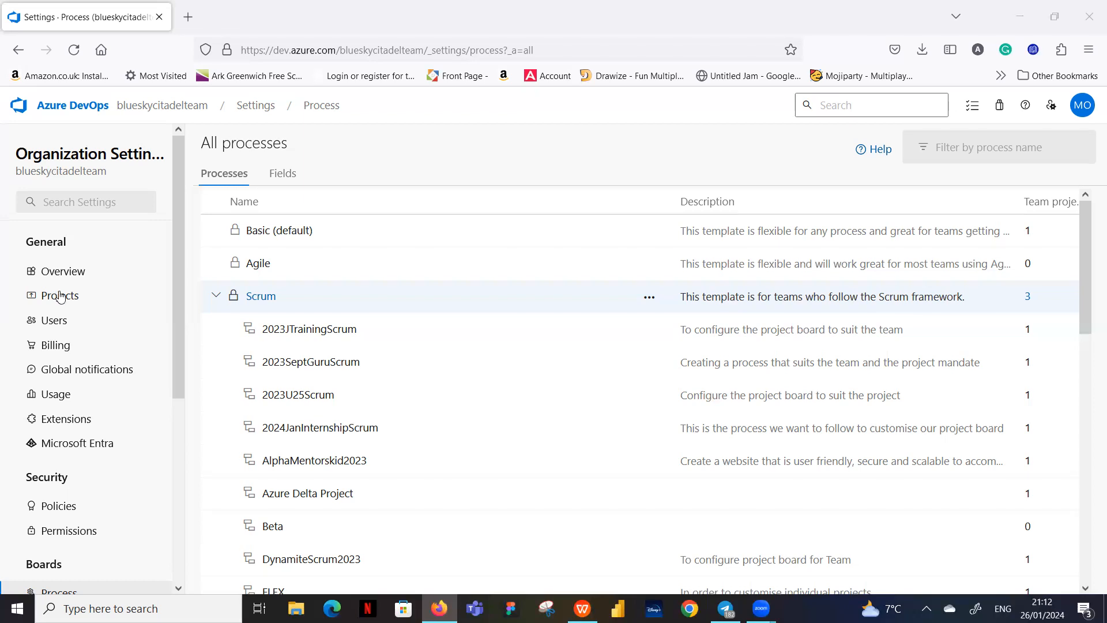
left_click(60, 298)
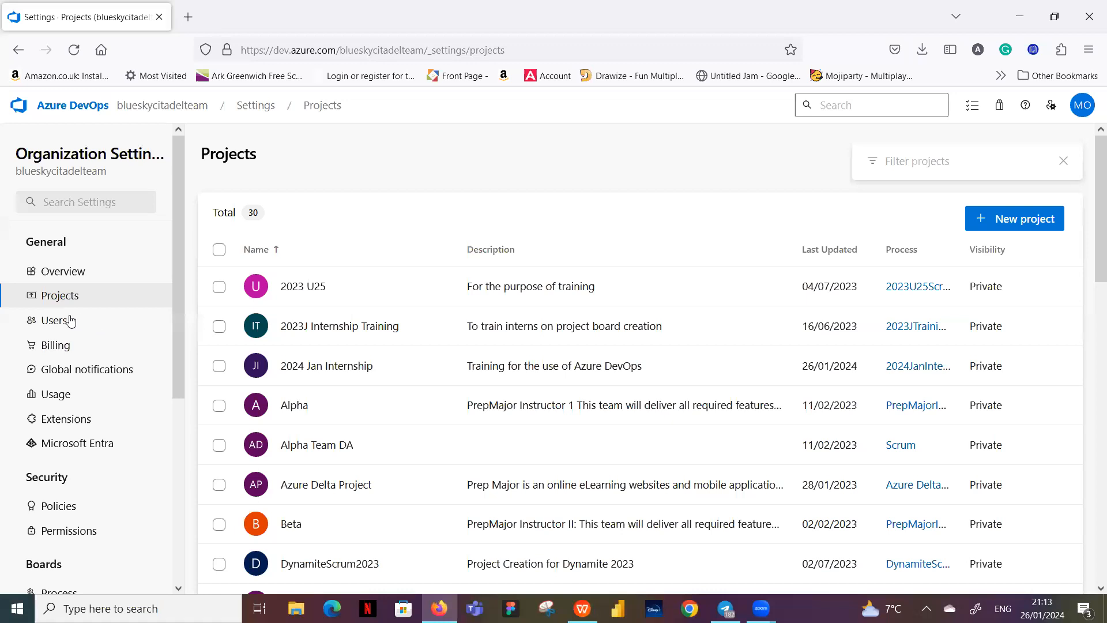
left_click(340, 370)
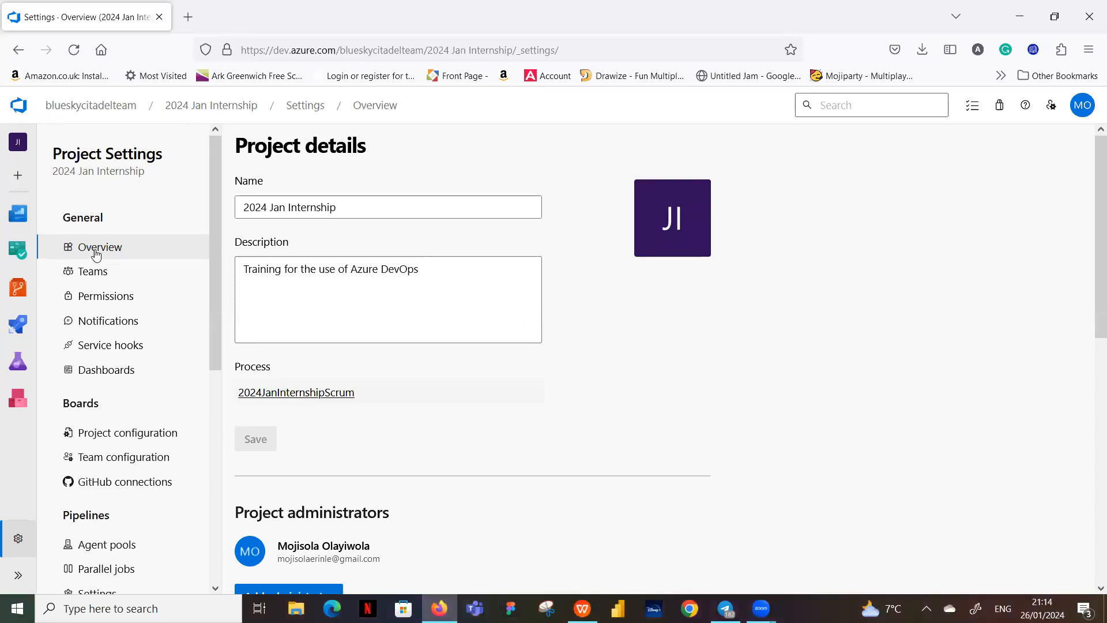
Enable the create and edit dashboards permissions for the 2024 Jan Internship Team, leaving delete dashboards off
left_click(109, 370)
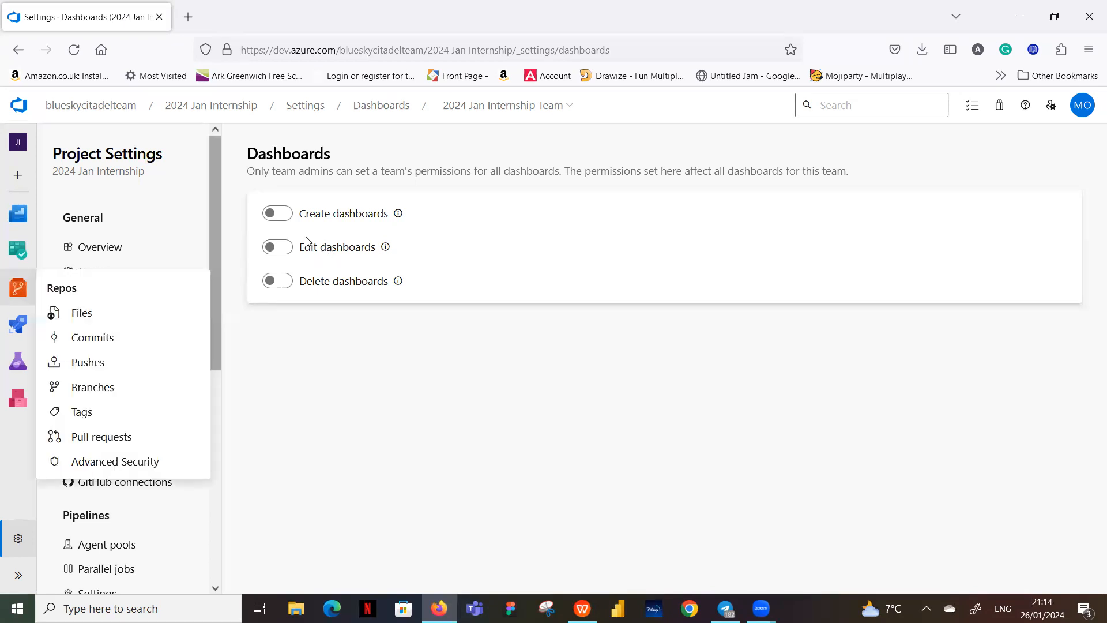
left_click(284, 219)
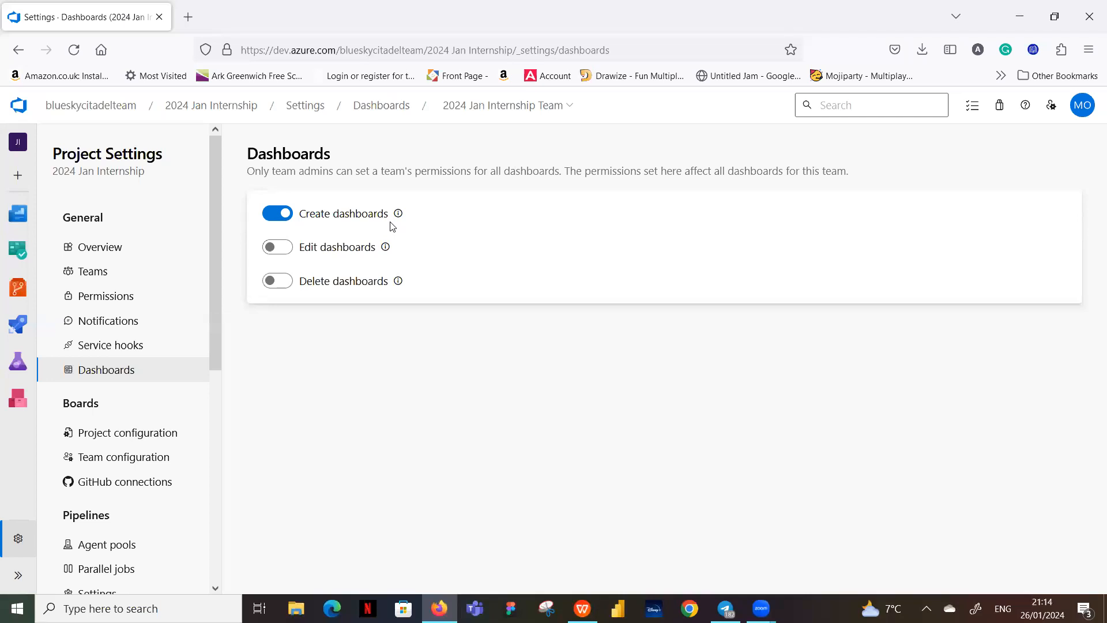
left_click(287, 249)
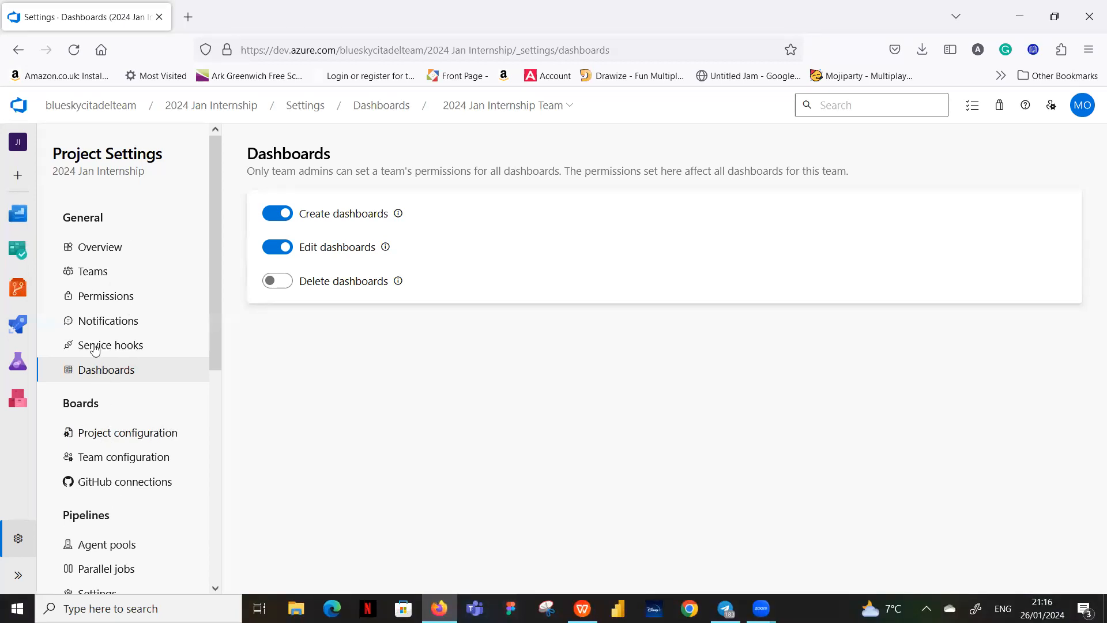
Examine the project's iterations and the default team's iteration settings in the boards configuration
left_click(101, 435)
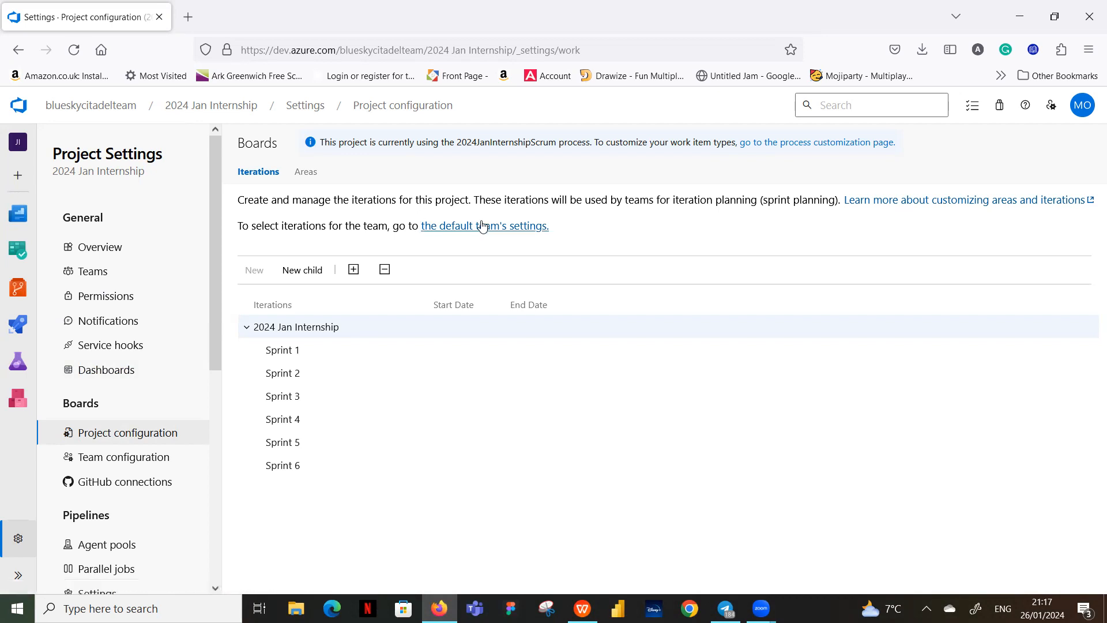
left_click(464, 226)
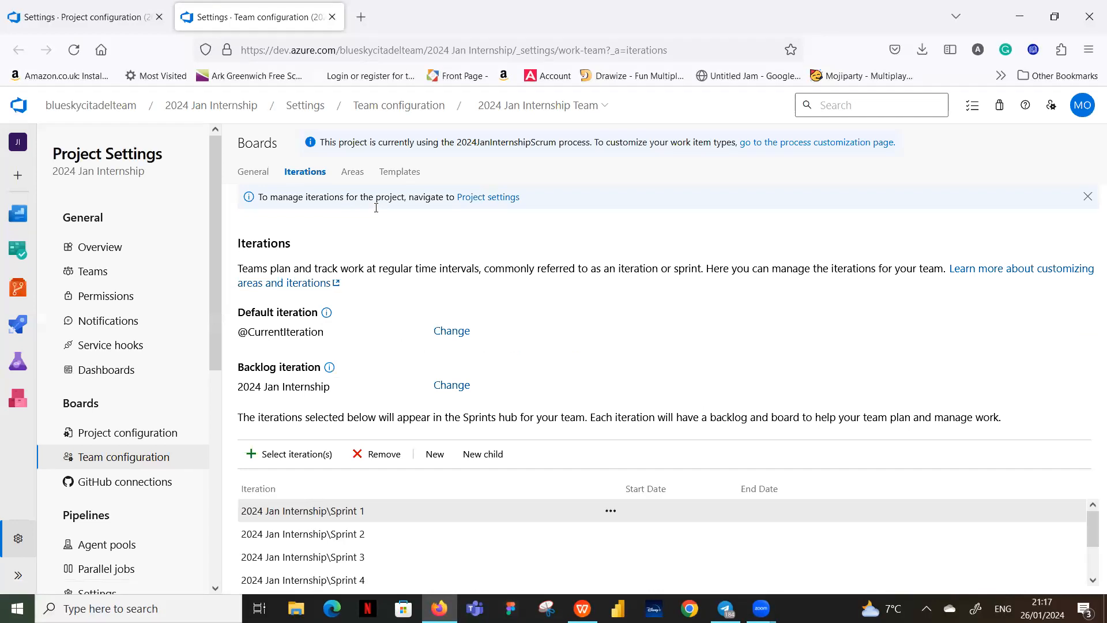
left_click(126, 434)
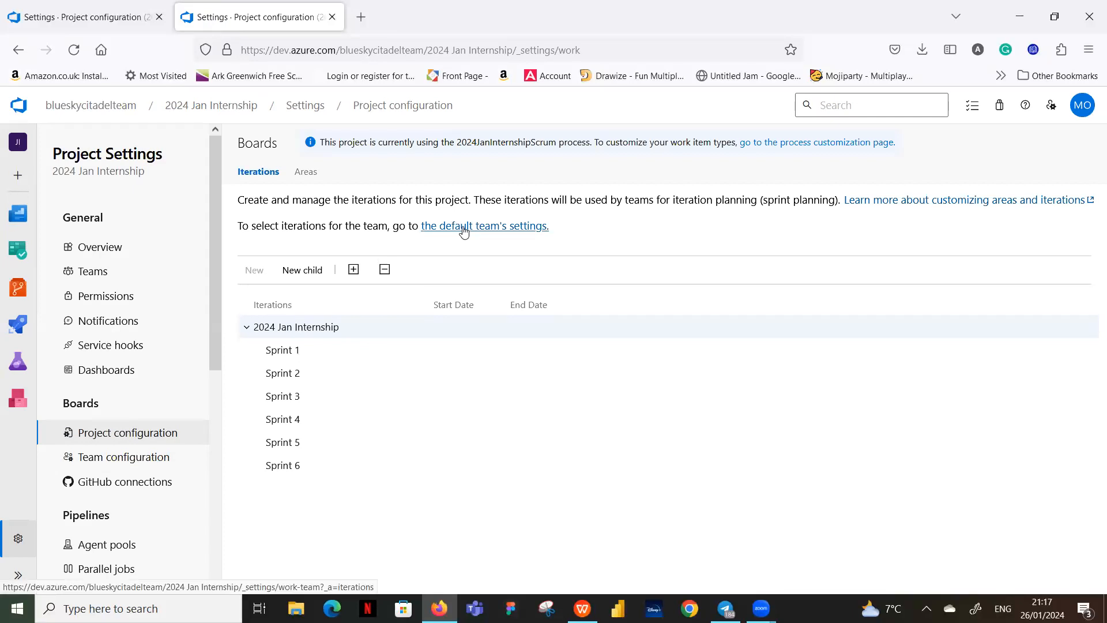
Enable Epics as a backlog navigation level for the team, and review the working days and bug management settings
left_click(125, 458)
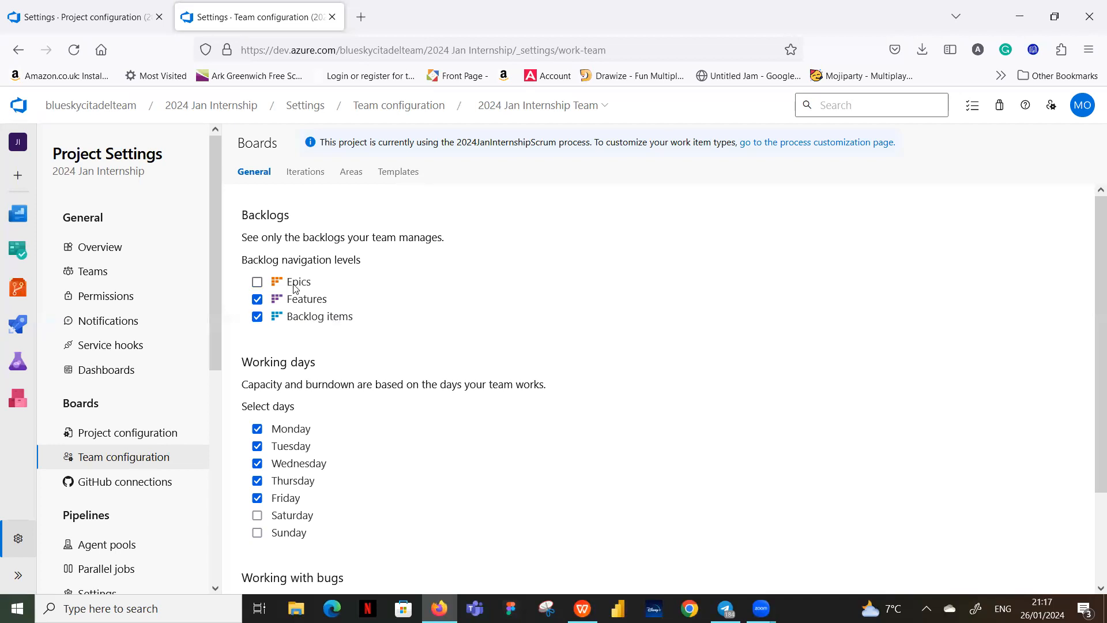
left_click(257, 284)
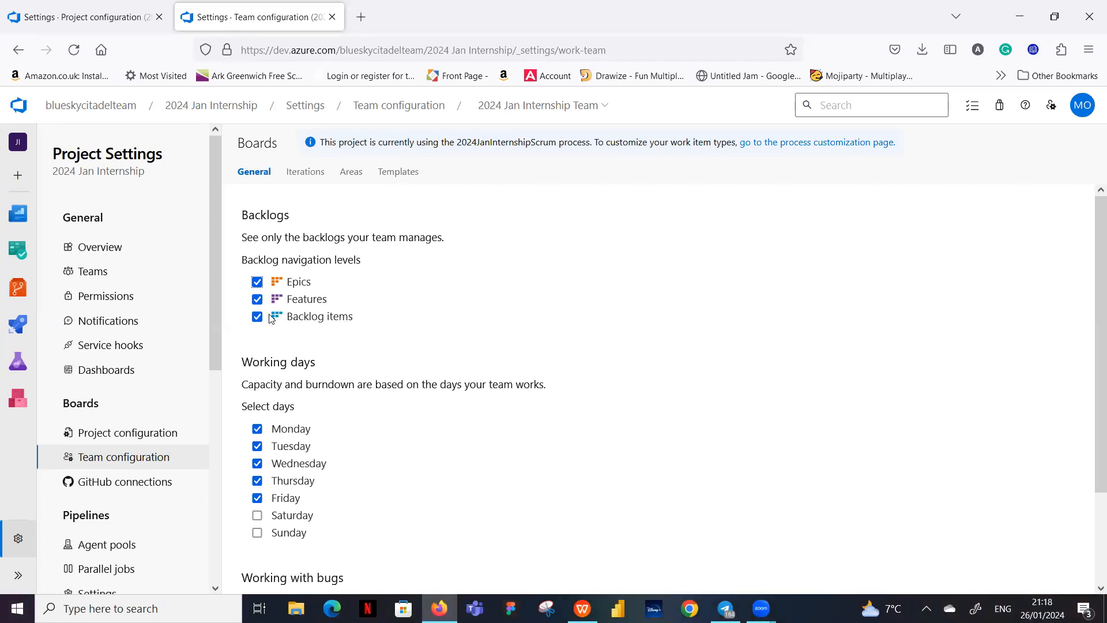
scroll(464, 352, "down", 2)
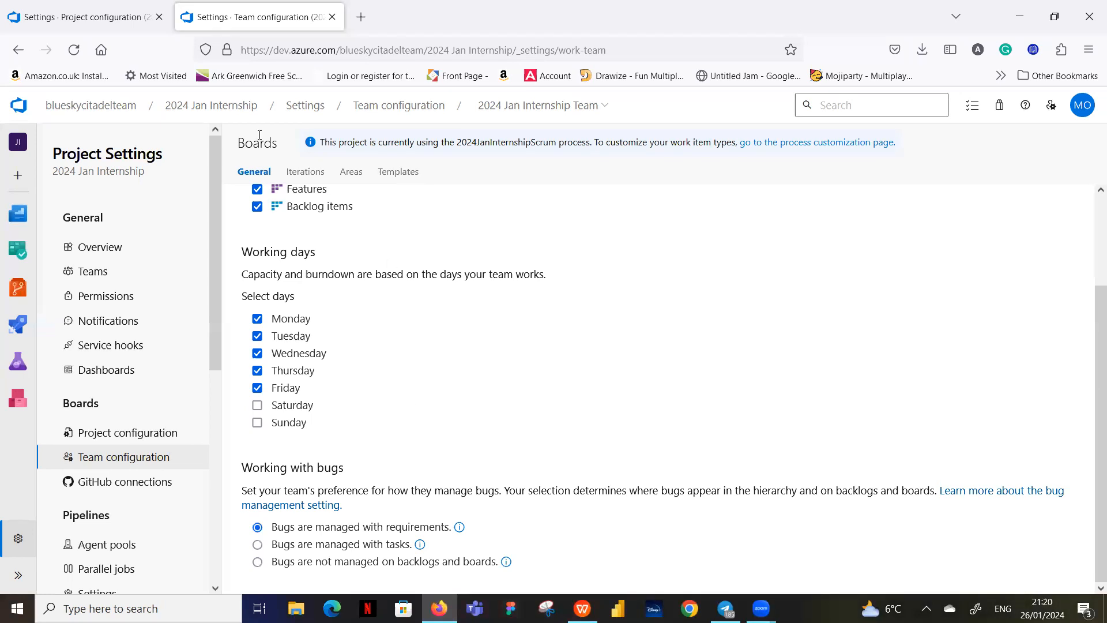
Set the team's default iteration to 2024 Jan Internship
left_click(306, 176)
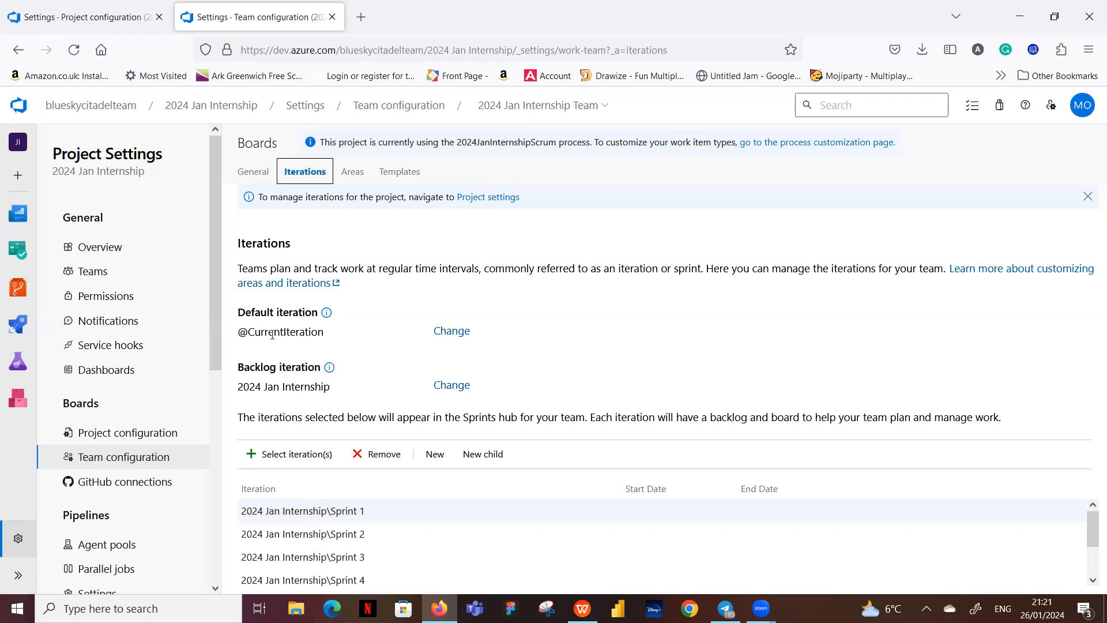
left_click(452, 332)
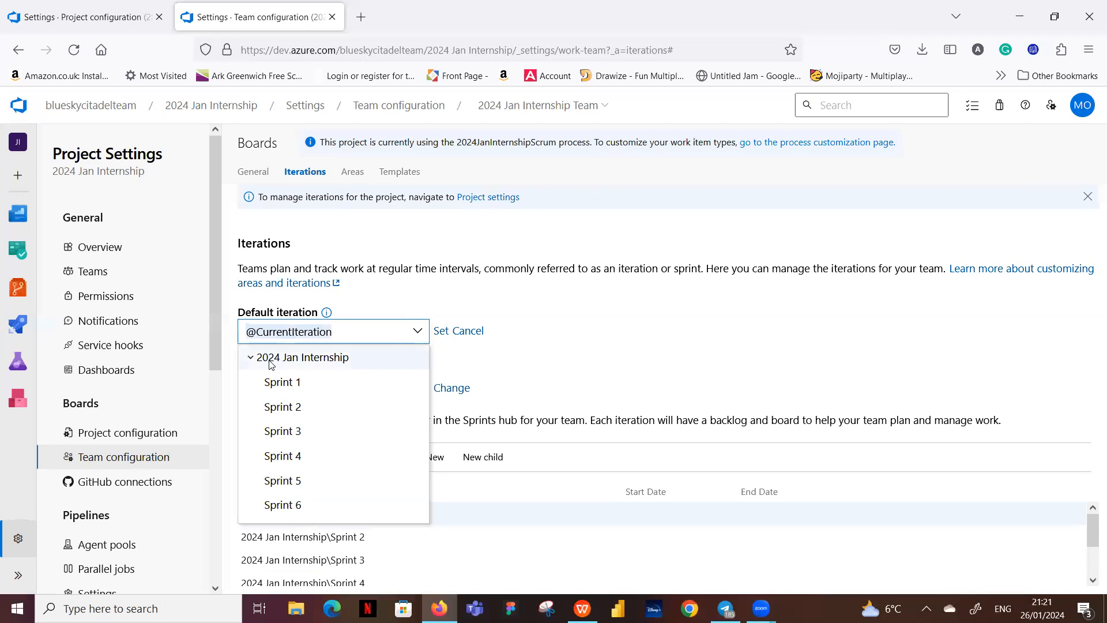
left_click(335, 358)
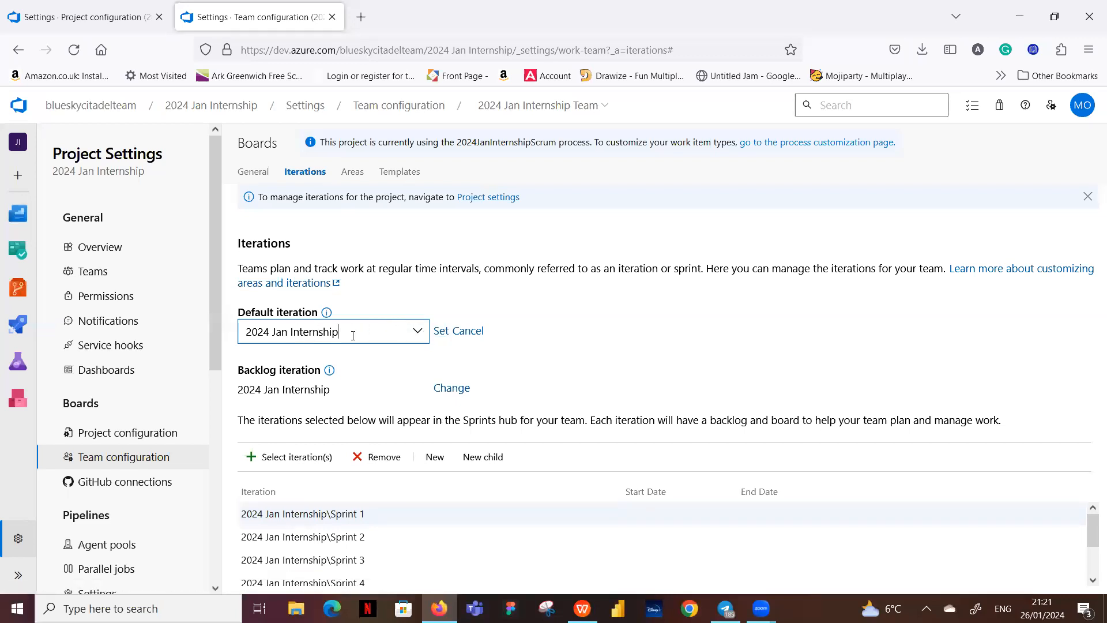
left_click(439, 333)
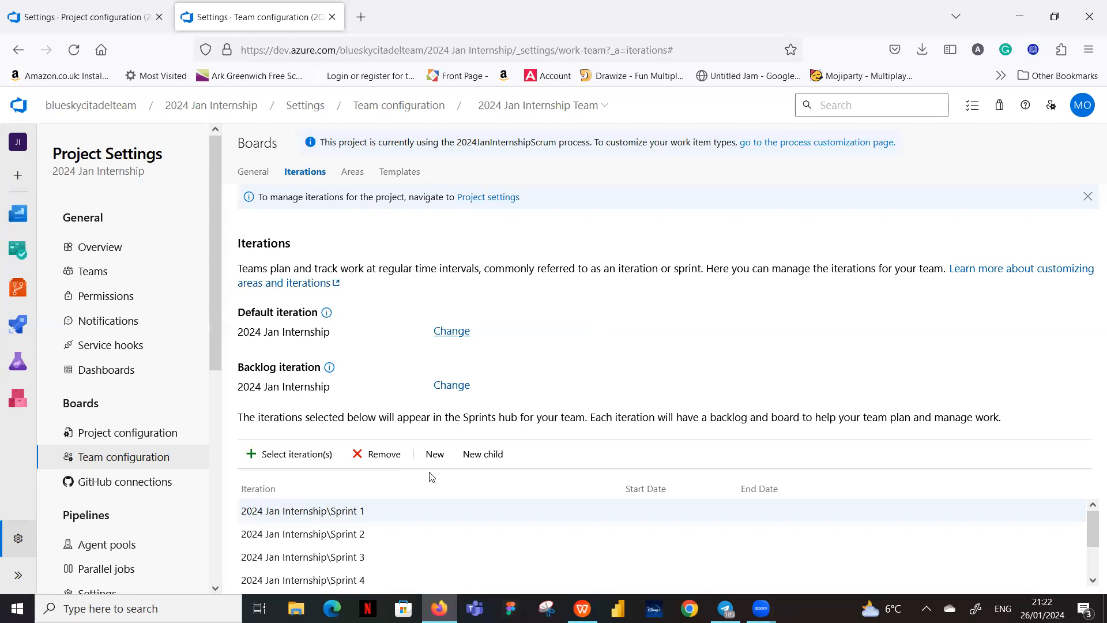
Examine the team's selected sprints, areas and work item templates, and return to the general team settings
scroll(391, 559, "down", 2)
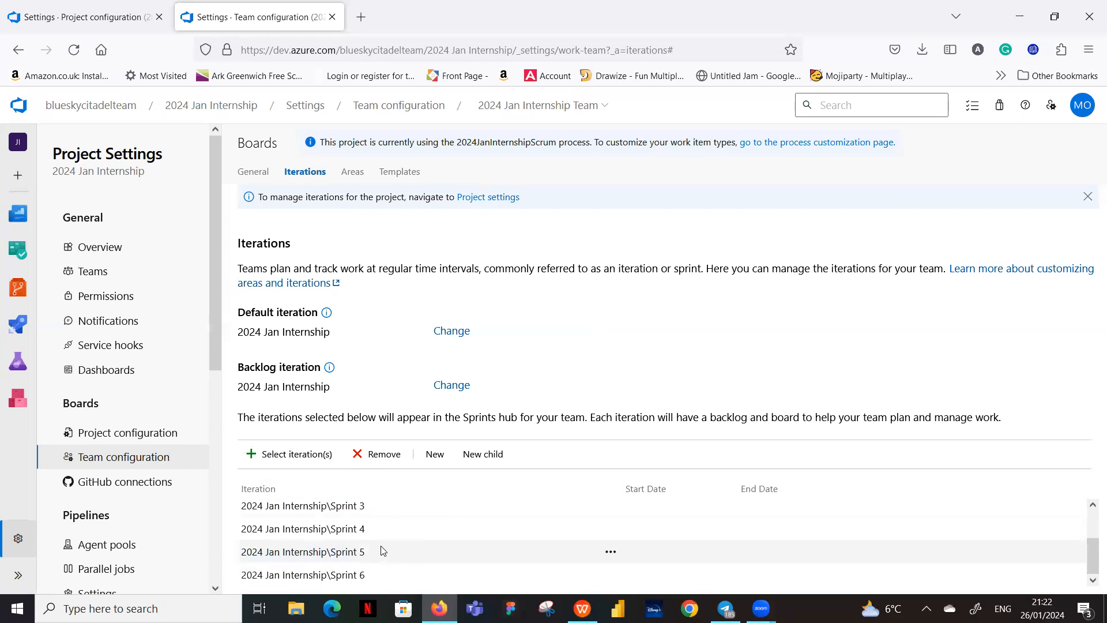
scroll(381, 550, "up", 2)
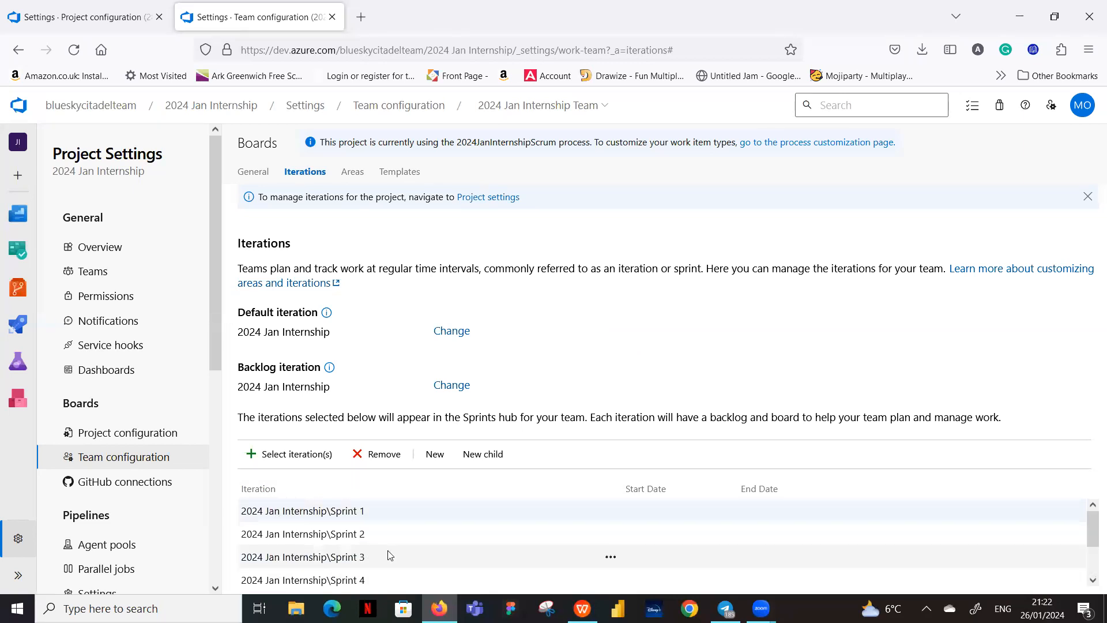
scroll(369, 525, "down", 2)
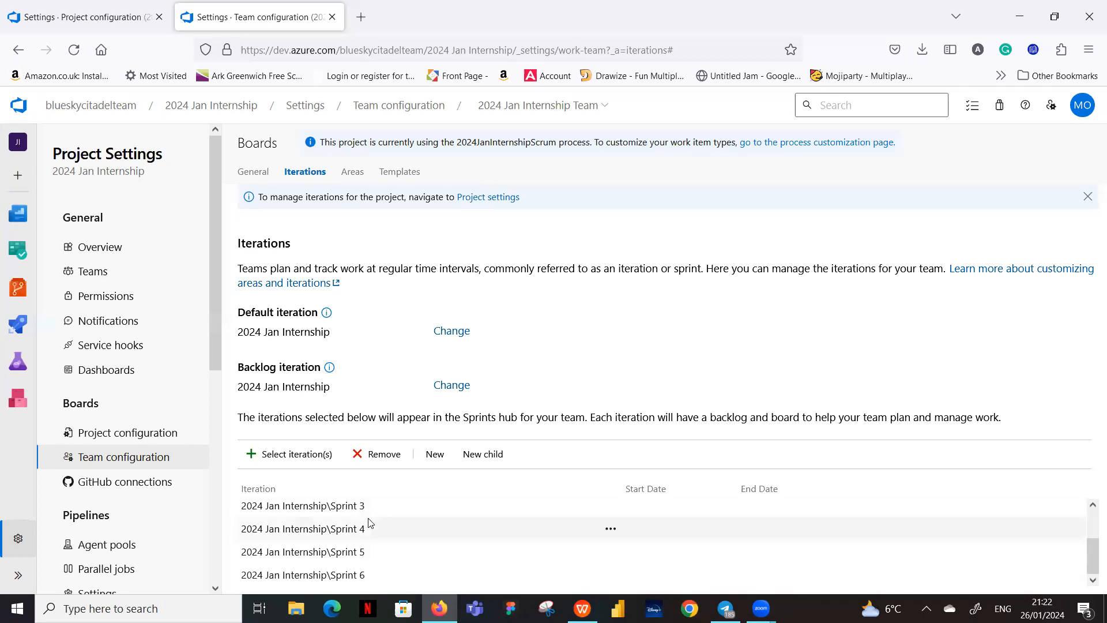
scroll(323, 527, "up", 2)
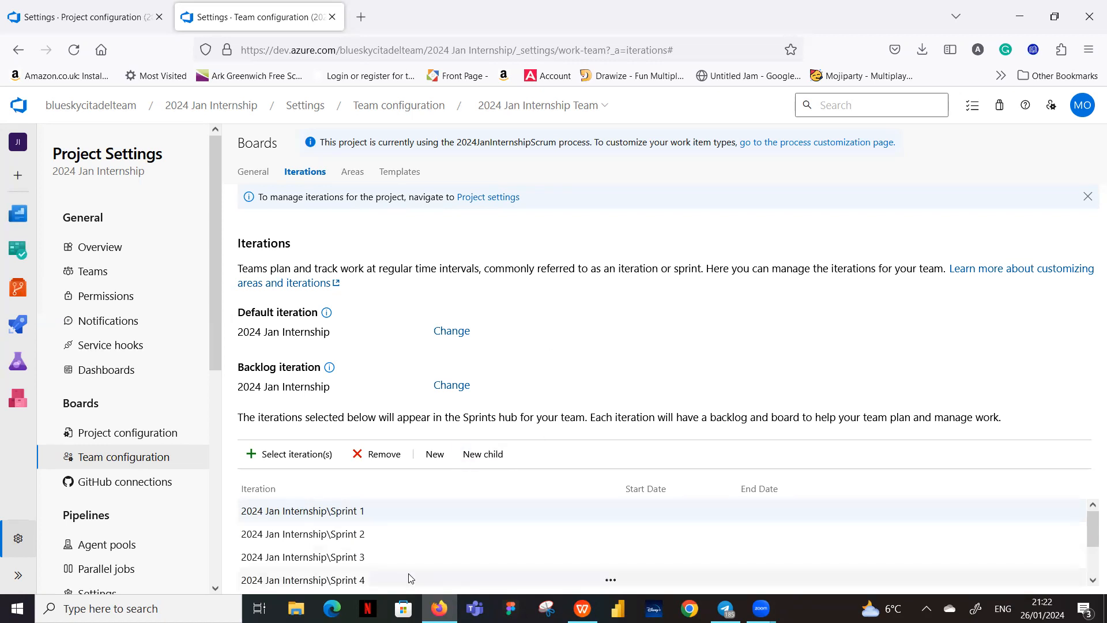
scroll(367, 530, "down", 1)
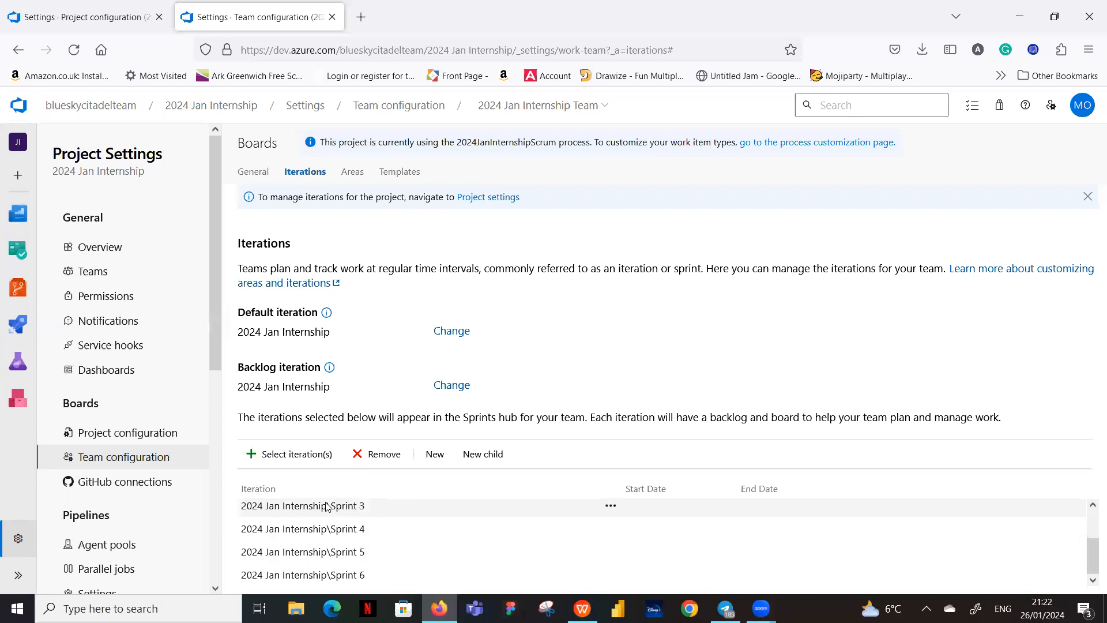
scroll(328, 512, "up", 2)
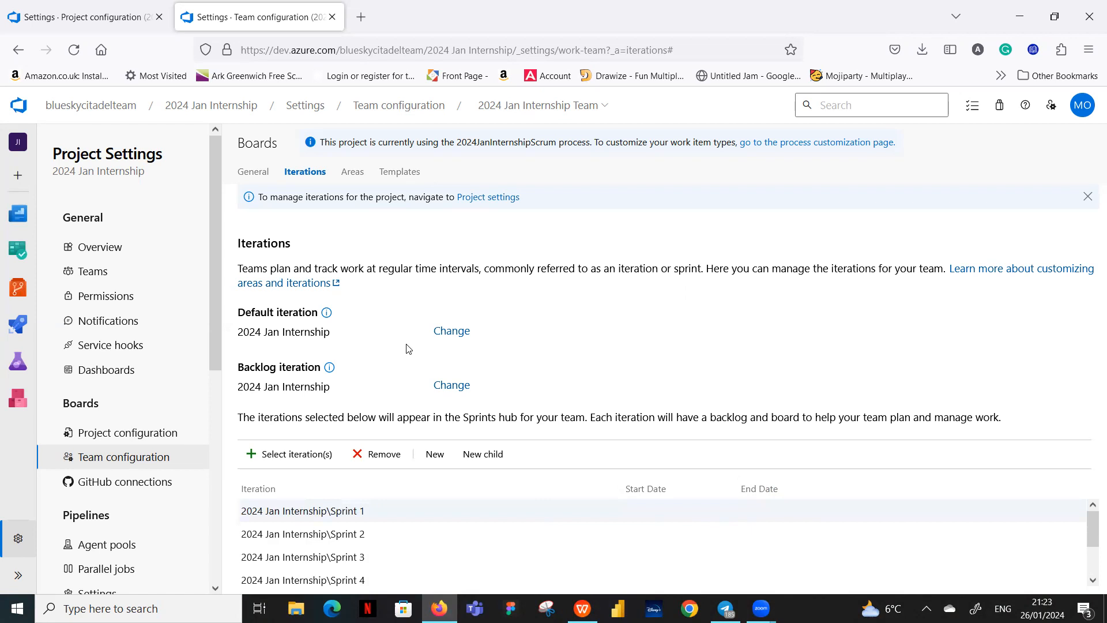
left_click(353, 176)
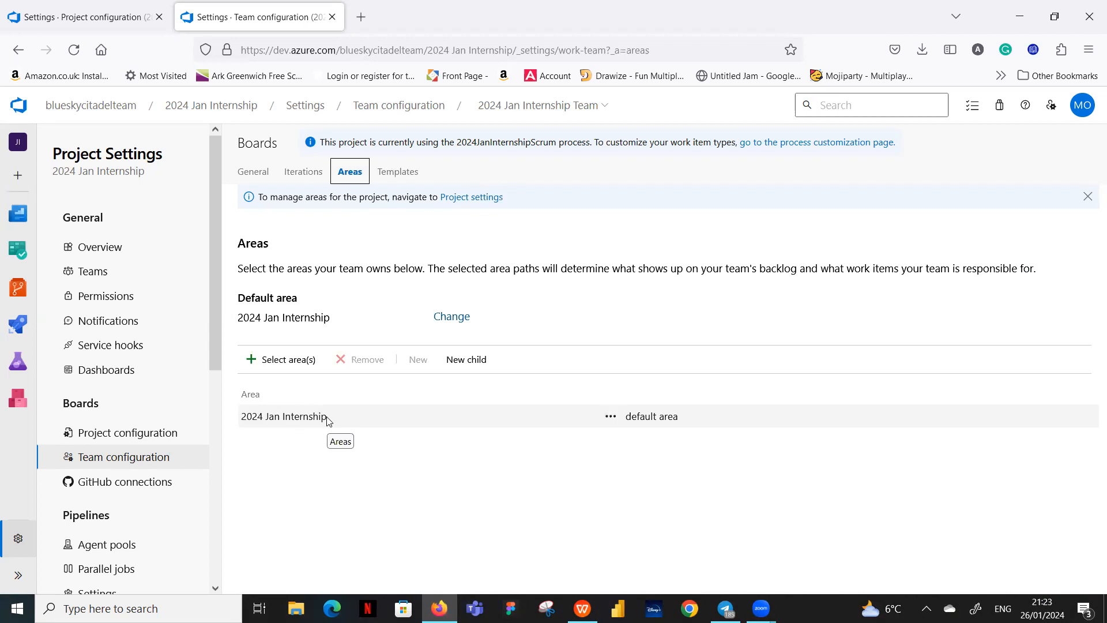
left_click(399, 172)
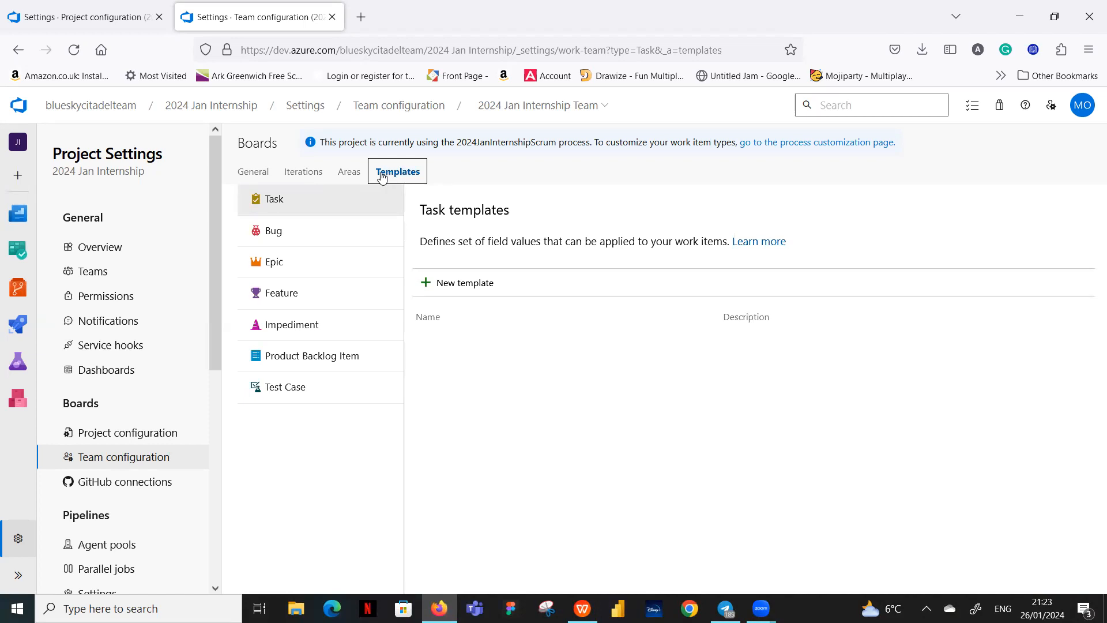
left_click(256, 177)
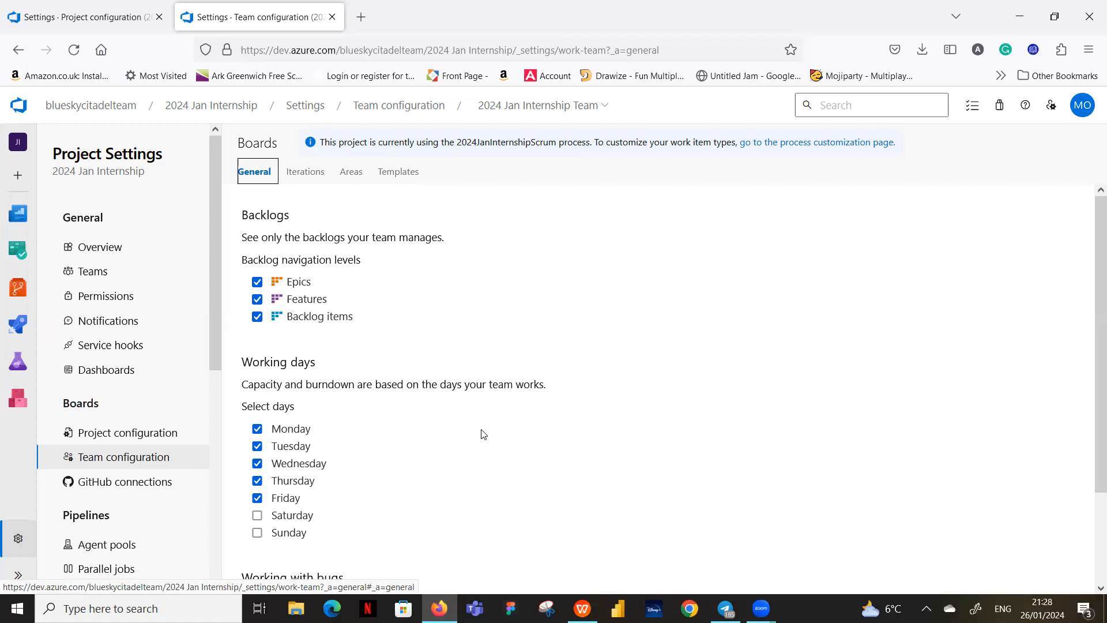
Review the project iterations and the default team's iterations and areas, and return to the general team settings
left_click(126, 435)
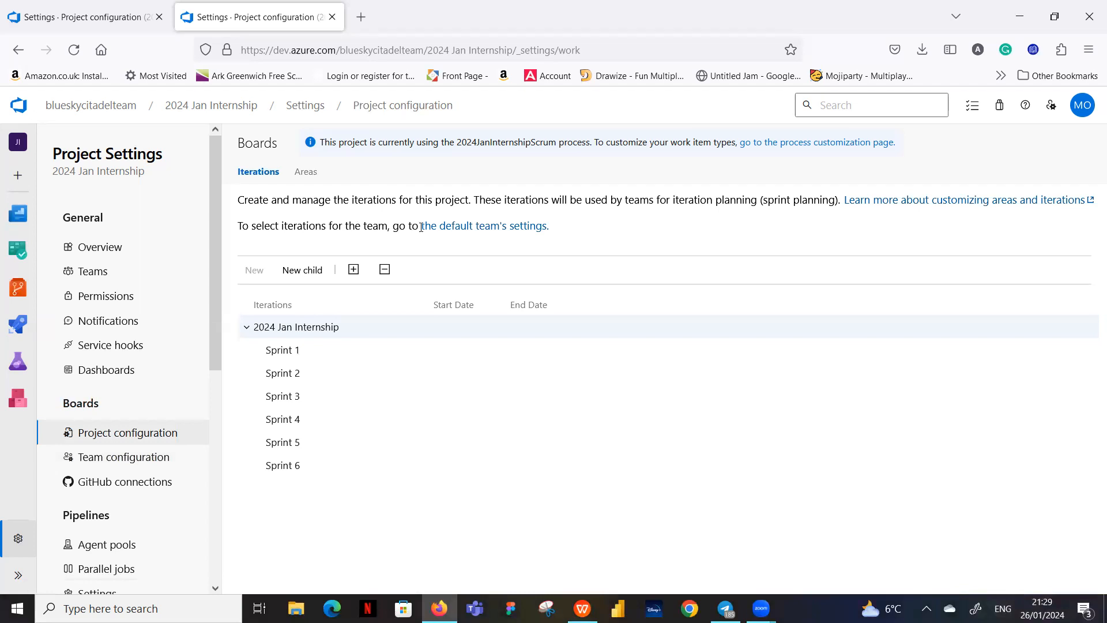
left_click(459, 230)
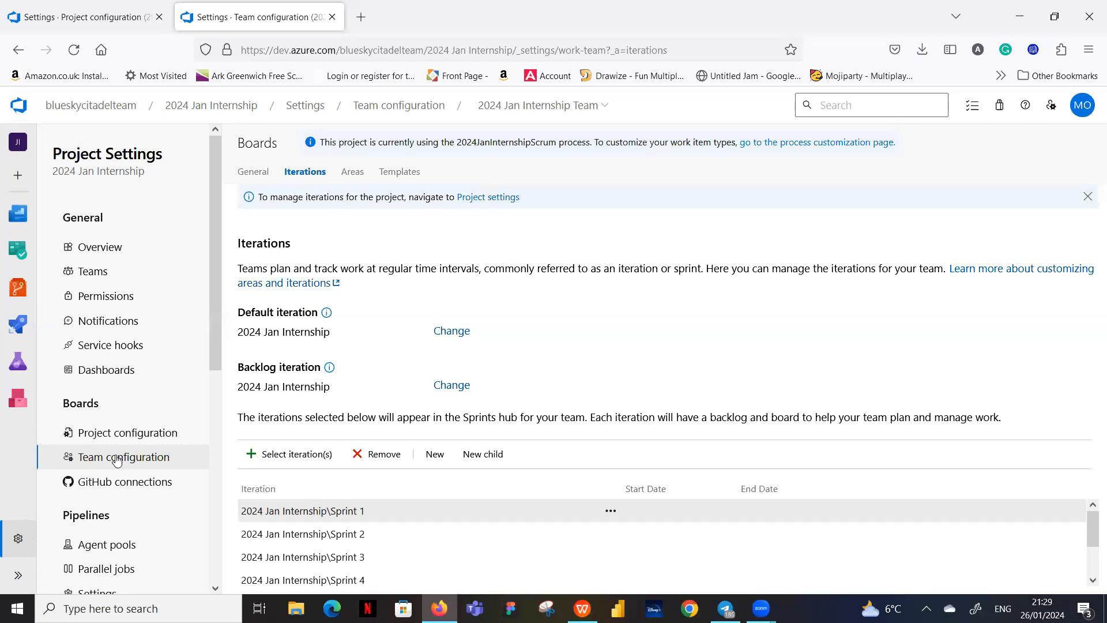
left_click(350, 174)
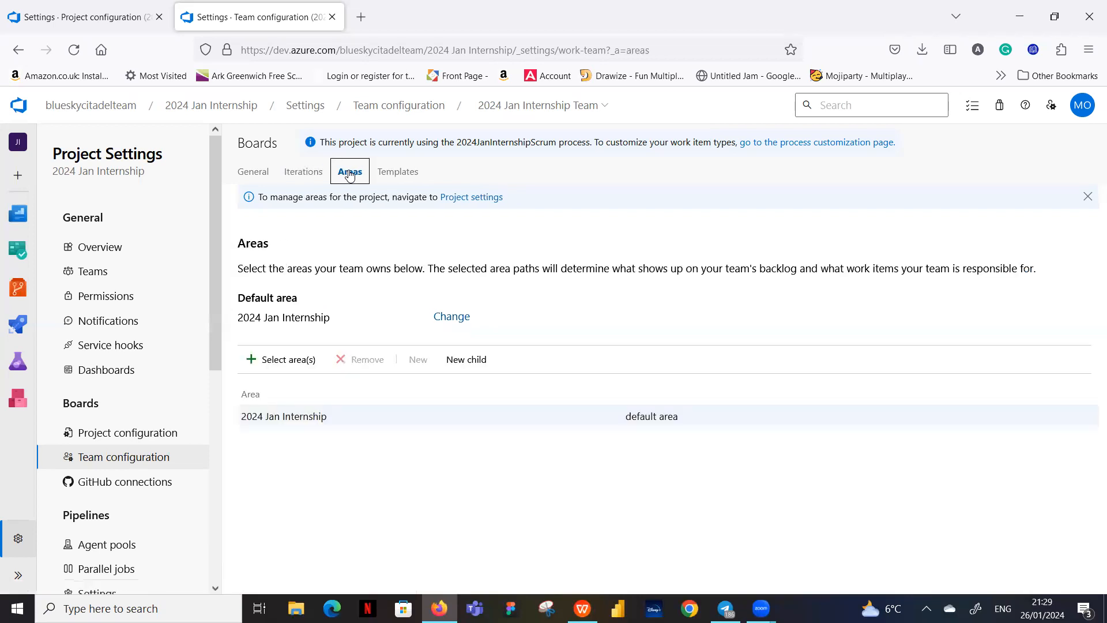
left_click(257, 173)
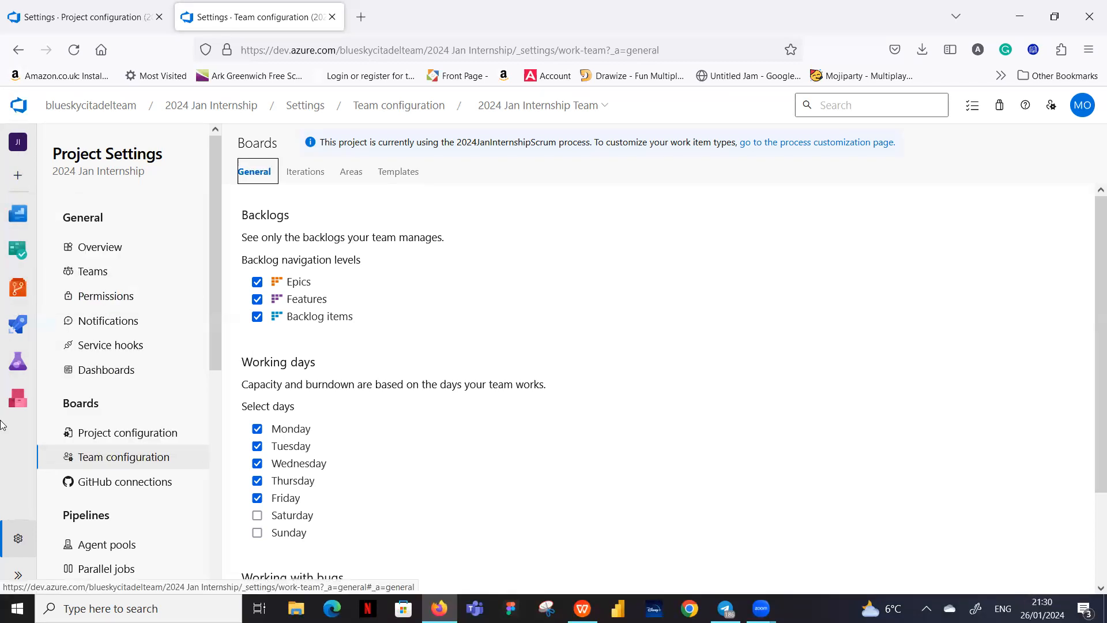
Open the backlog items board of the 2024 Jan Internship Team
mouse_move(15, 231)
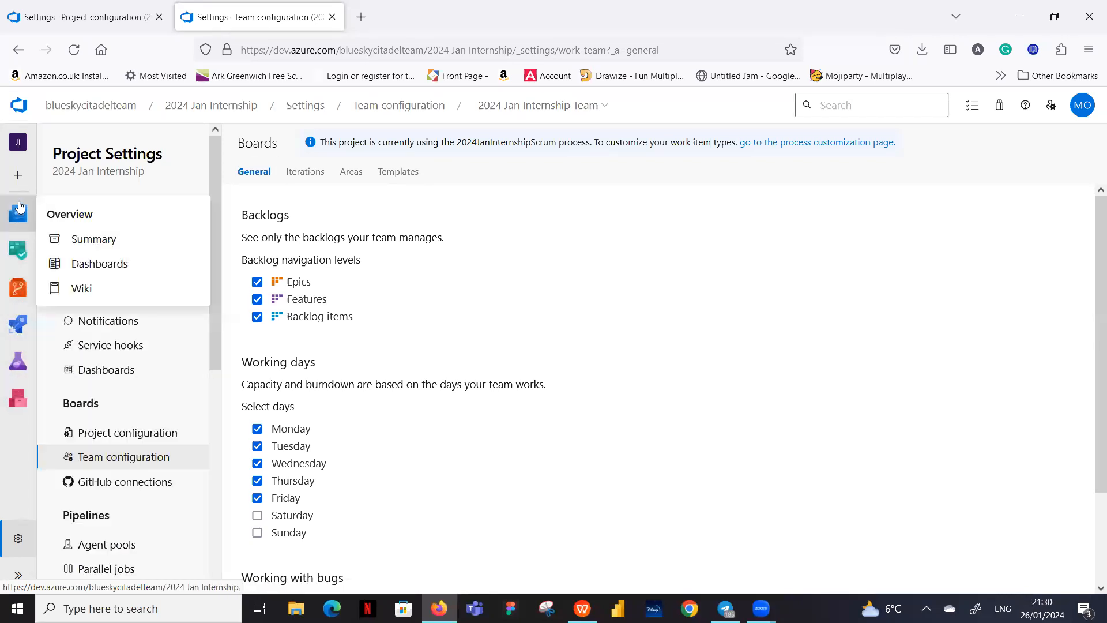
mouse_move(20, 255)
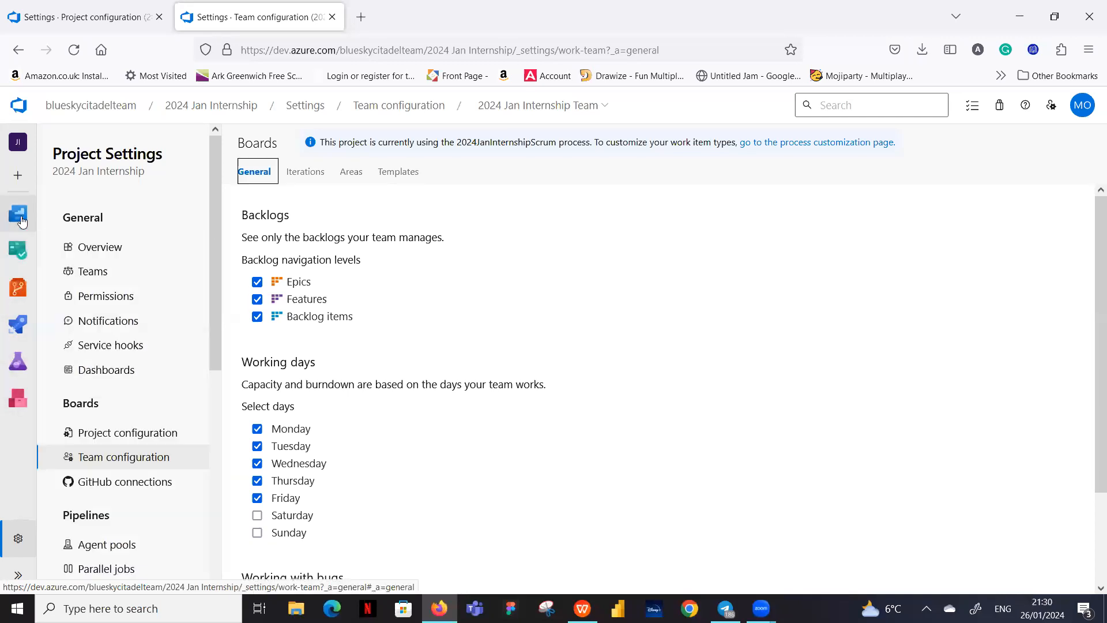
mouse_move(22, 212)
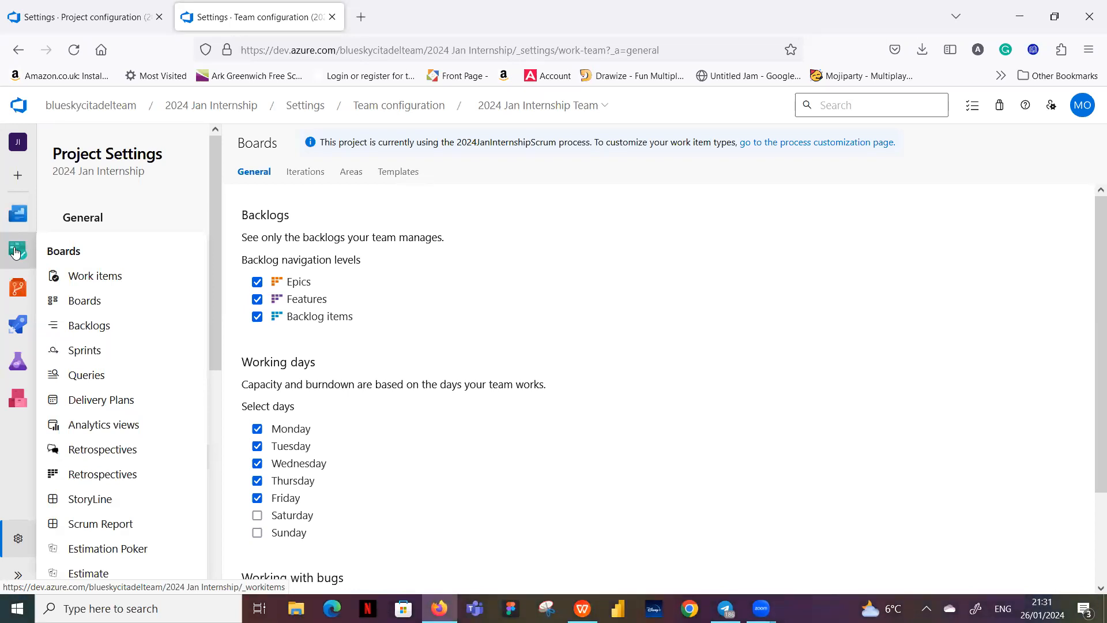
left_click(17, 249)
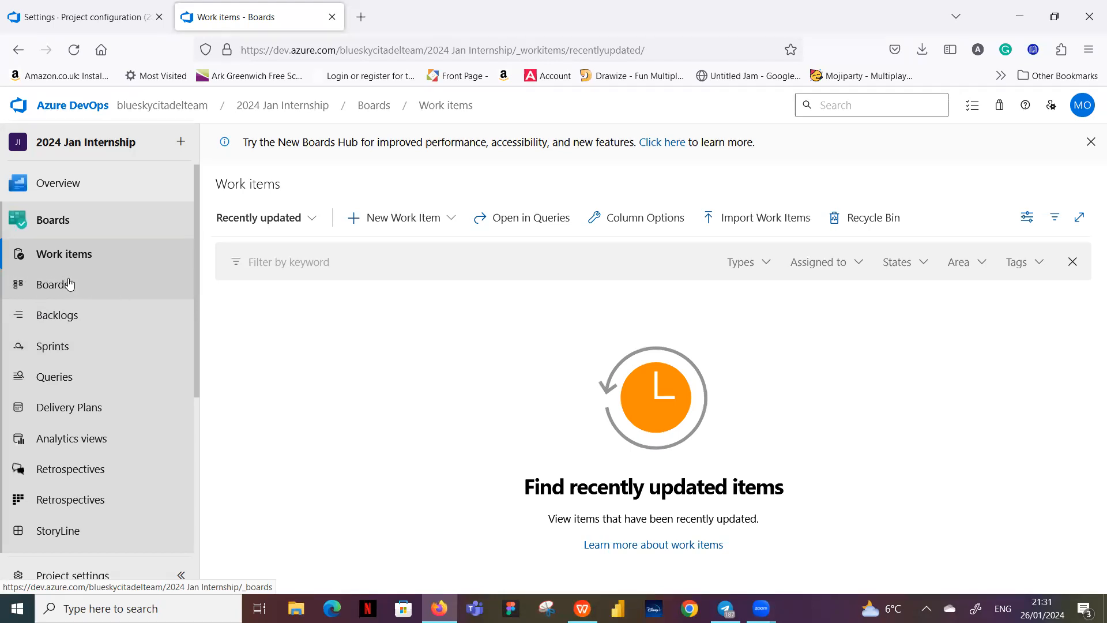
left_click(21, 288)
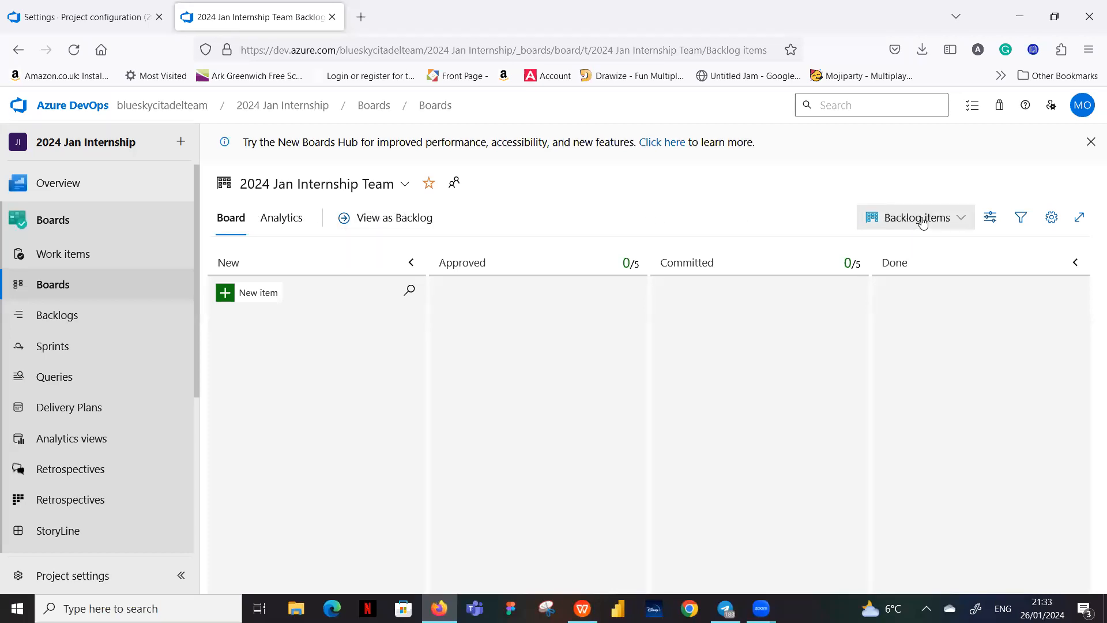
Review the board's backlog level choices, keep Backlog items, and view the board briefly in full screen
left_click(965, 222)
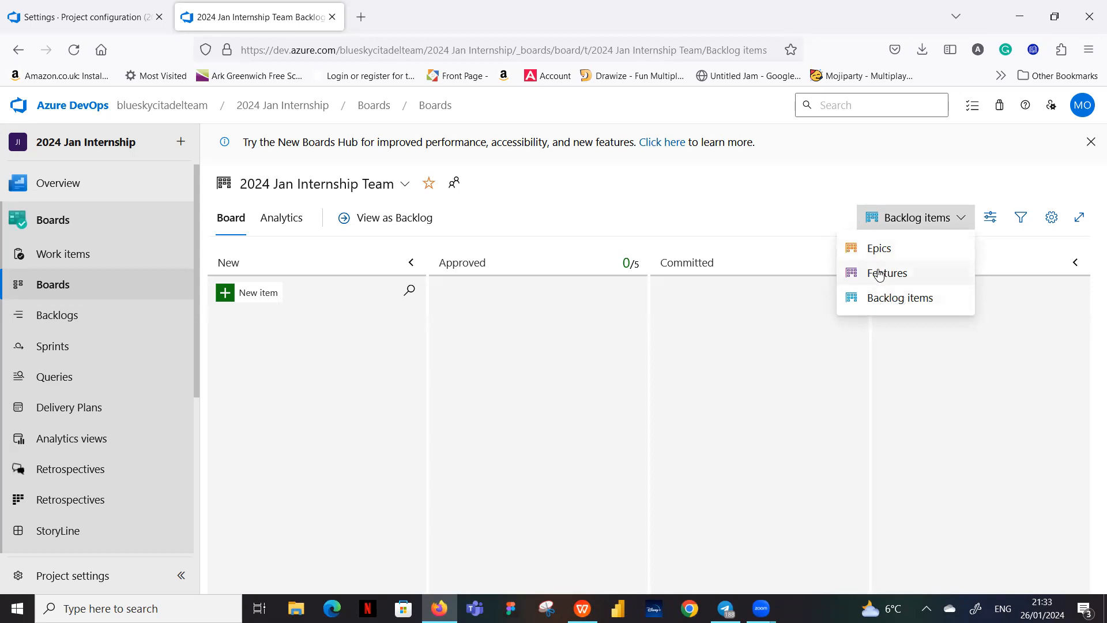
left_click(900, 300)
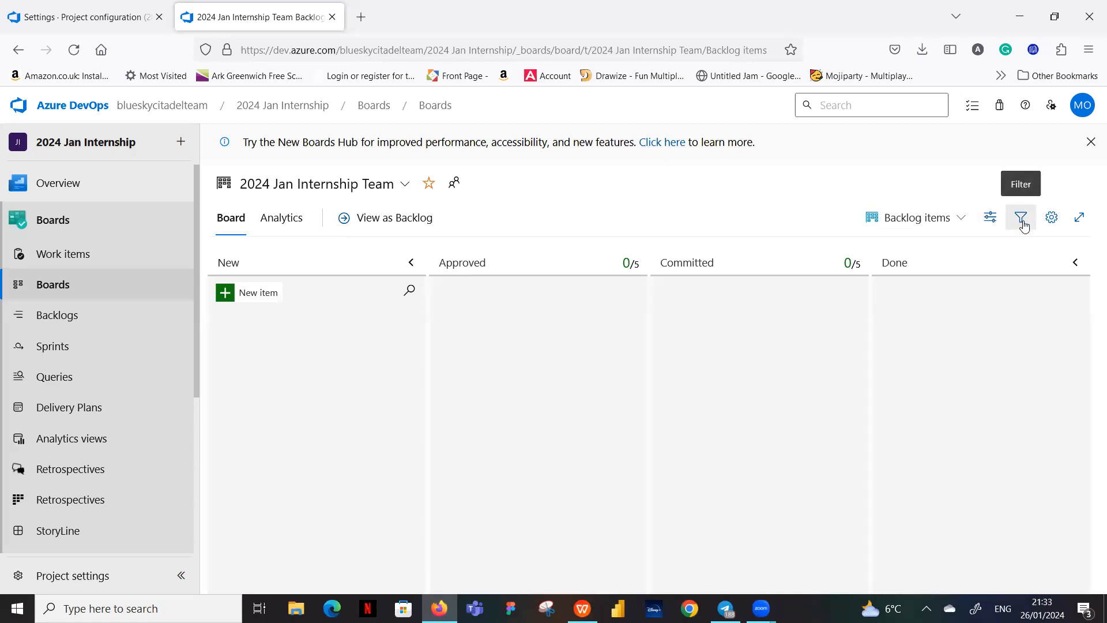
left_click(1076, 219)
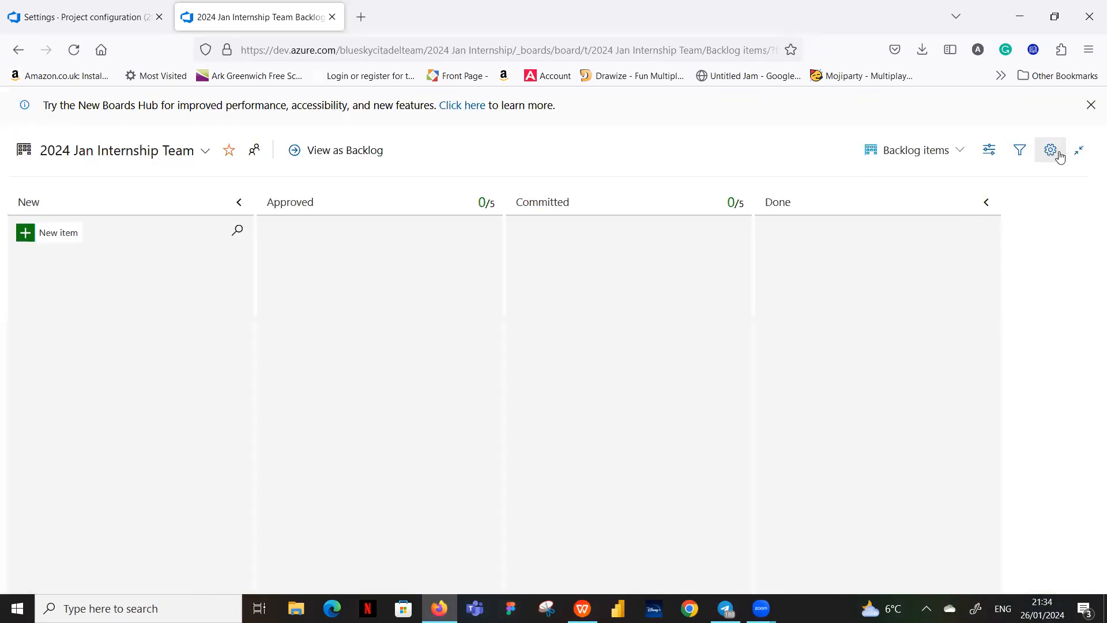
left_click(1078, 150)
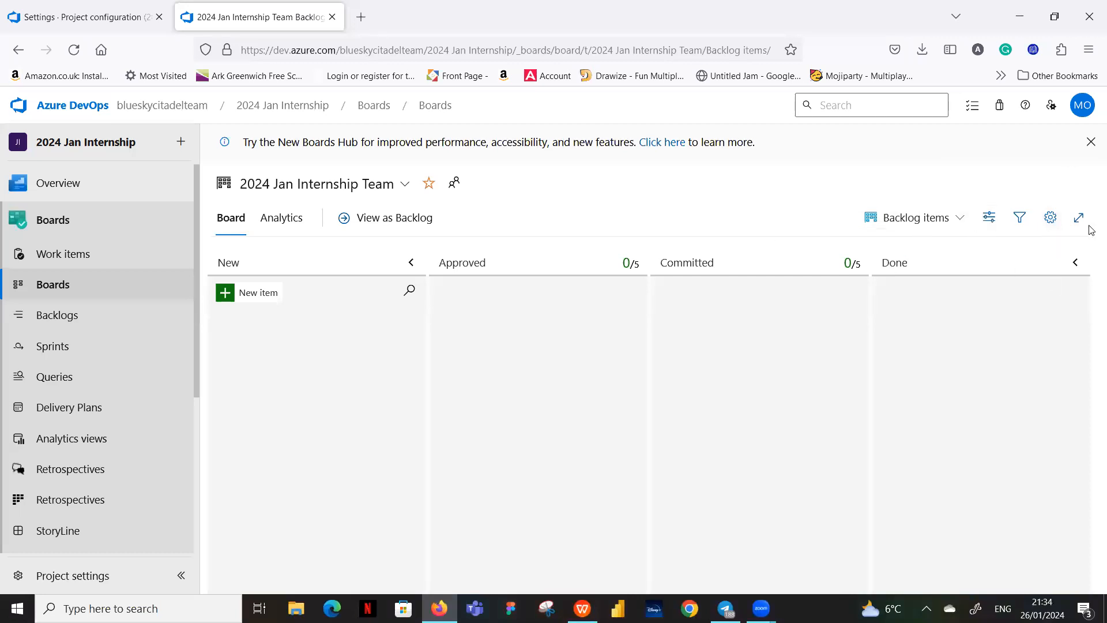
Try adding a board column named In BA after New, with a work in progress limit of 10
left_click(1050, 218)
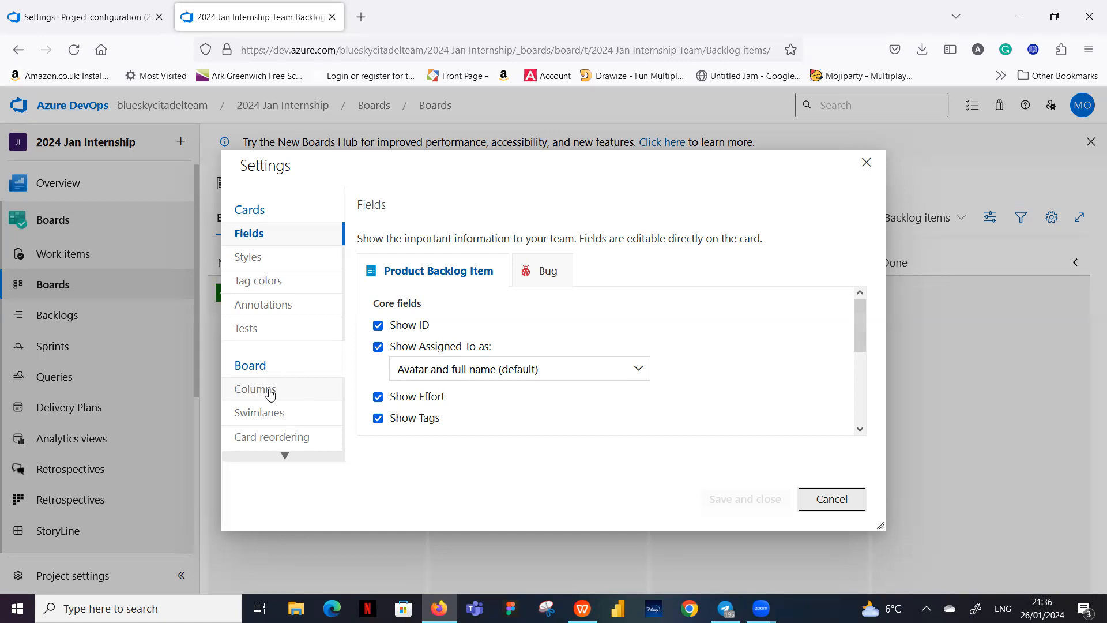
left_click(264, 390)
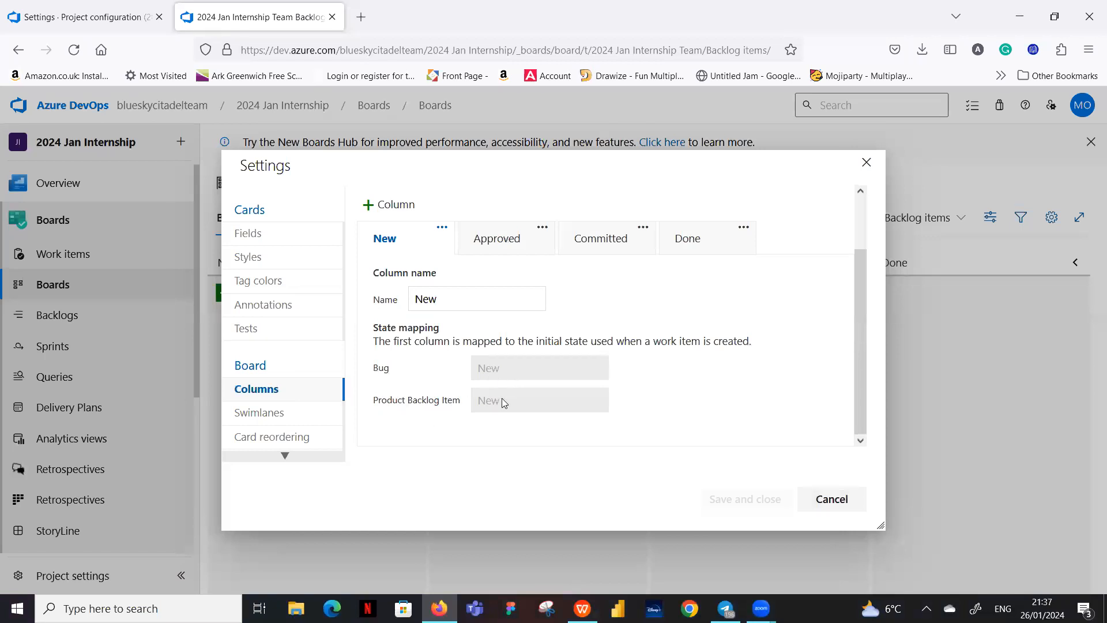
left_click(371, 206)
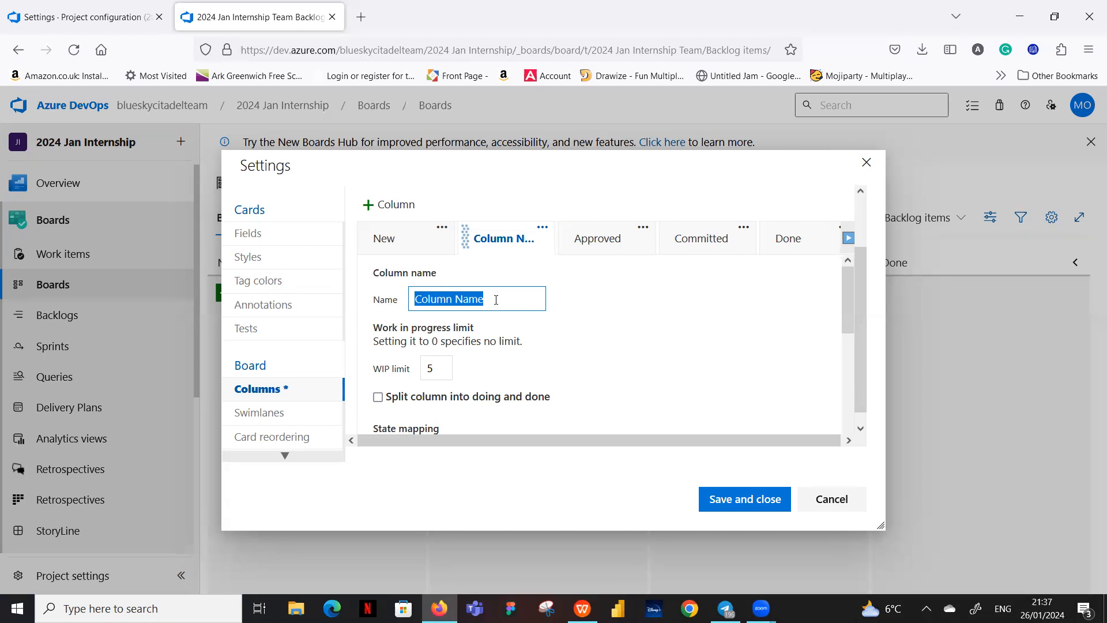
type("In ")
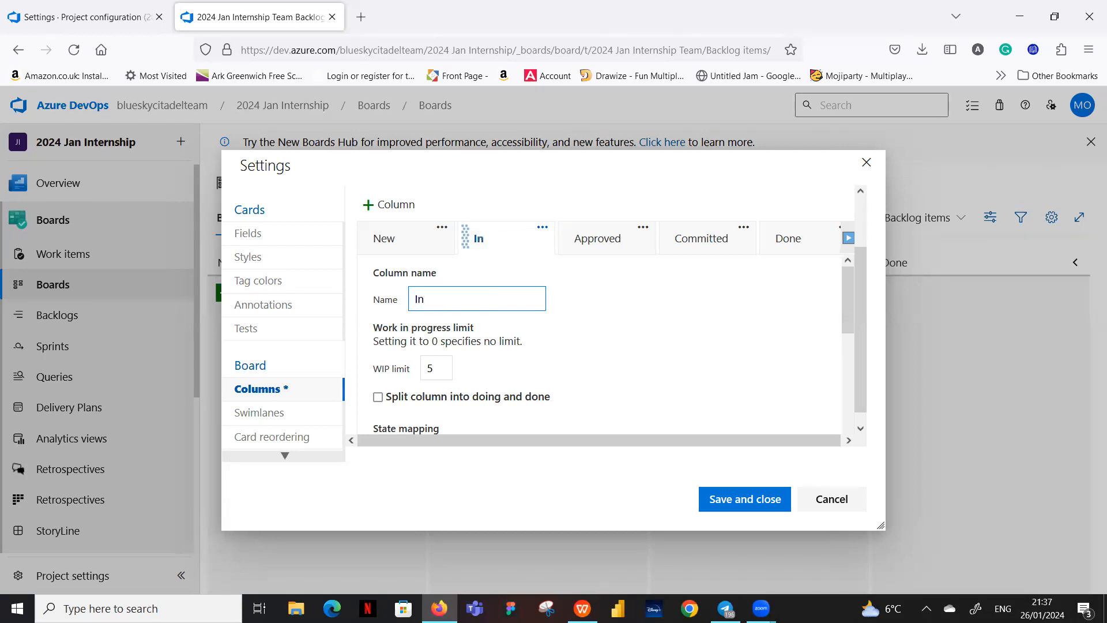
type("BA")
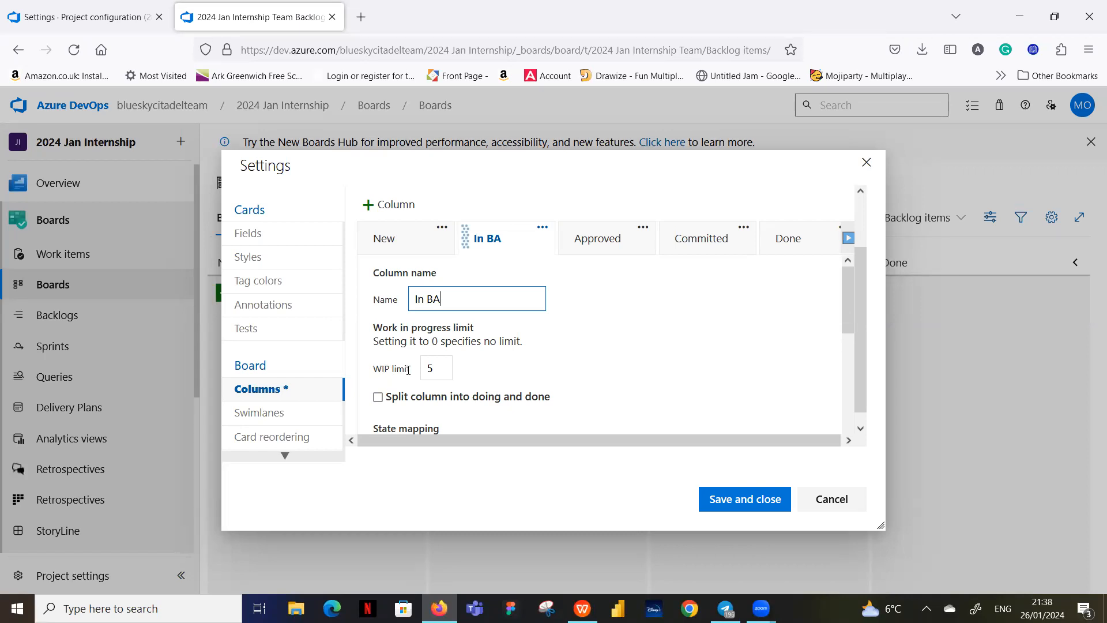
left_click(438, 368)
key("BackSpace")
type("10")
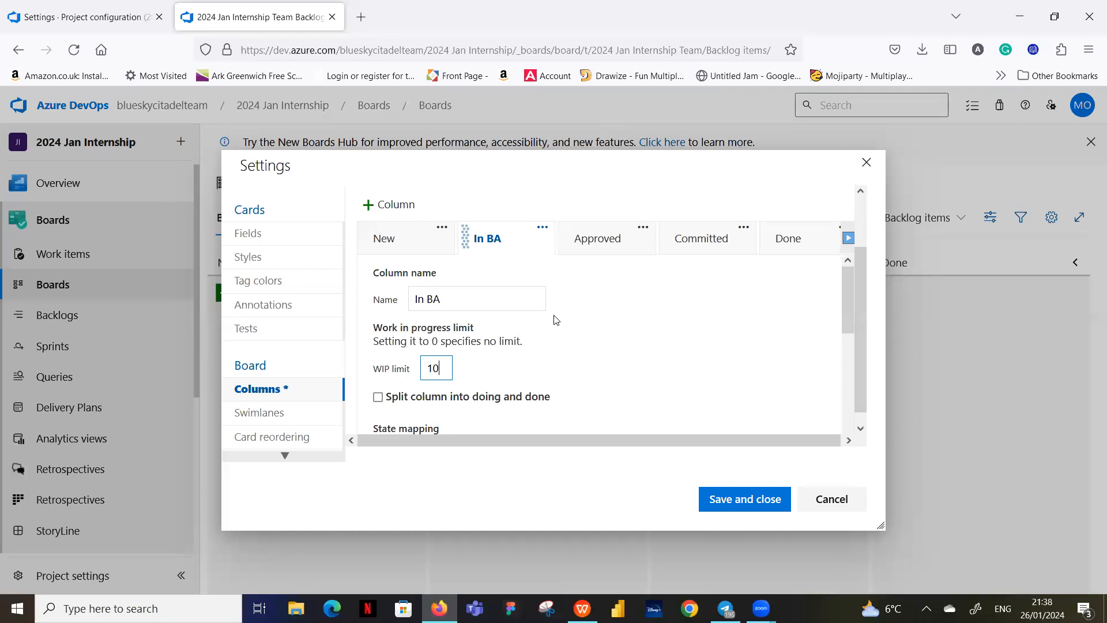
Review the In BA column's state mapping and discard the unsaved board settings changes
scroll(556, 319, "down", 3)
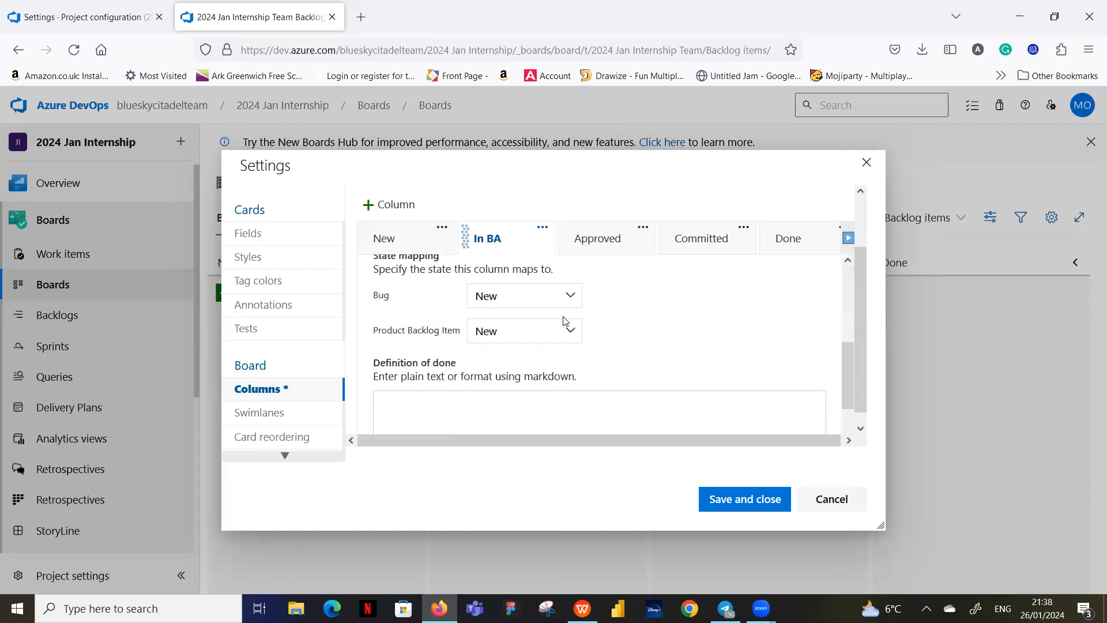
scroll(614, 309, "up", 3)
scroll(619, 309, "down", 3)
left_click(841, 502)
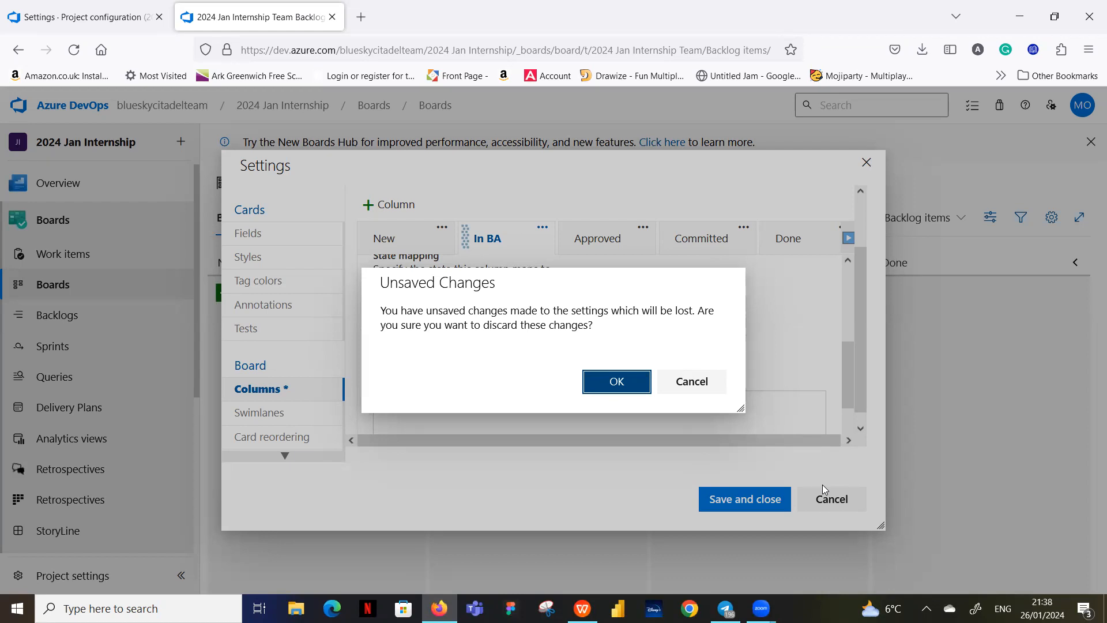
left_click(617, 381)
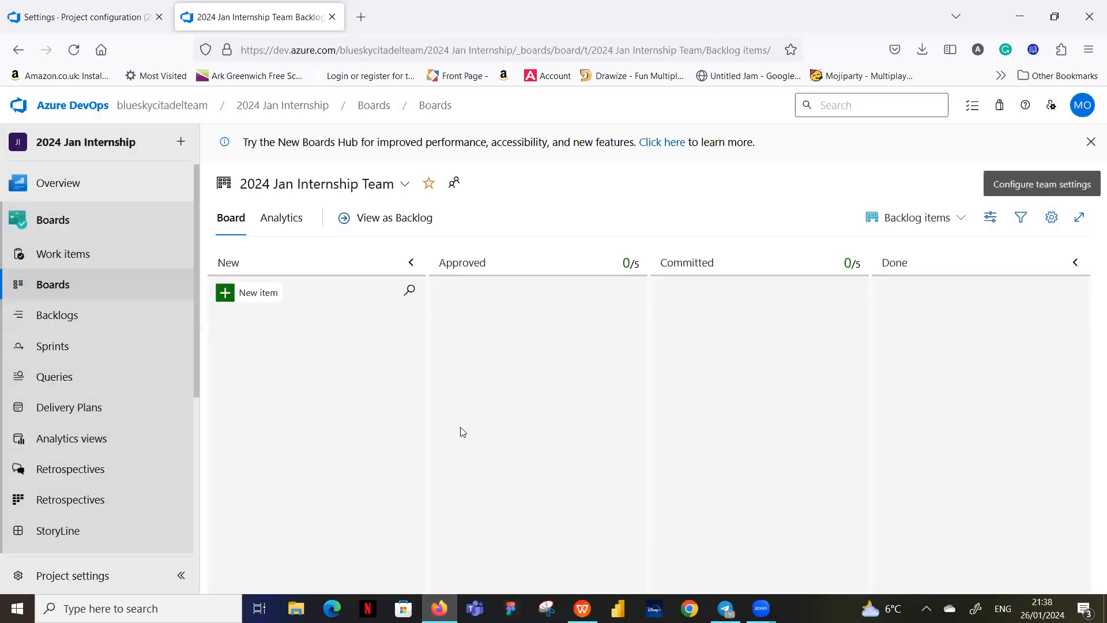
Check the project's iterations and areas and the general team configuration in the project settings
left_click(63, 581)
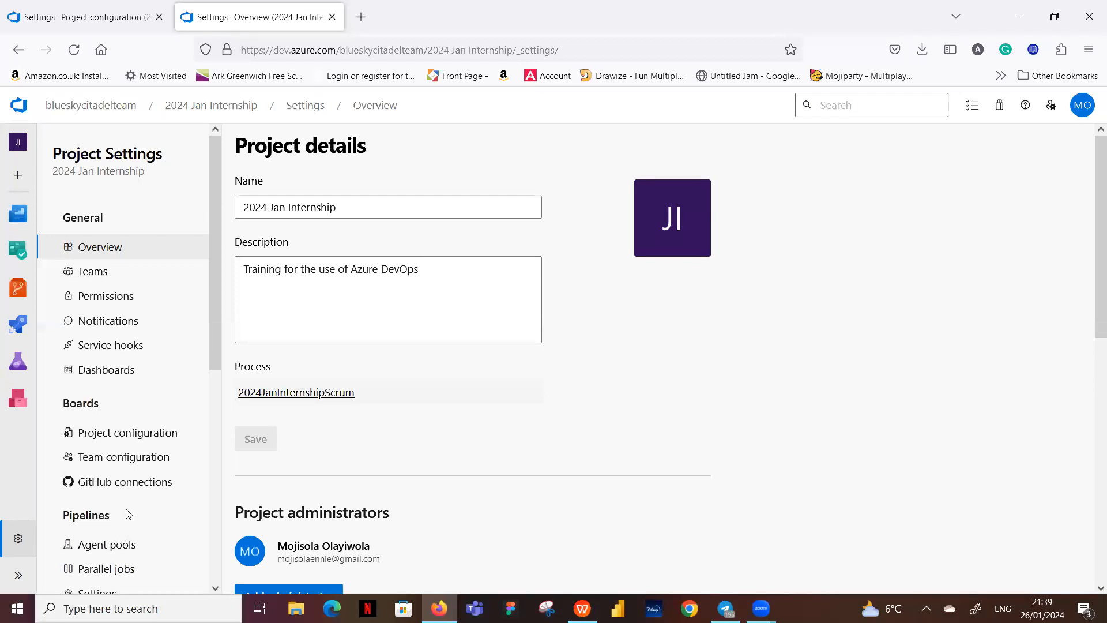
left_click(131, 434)
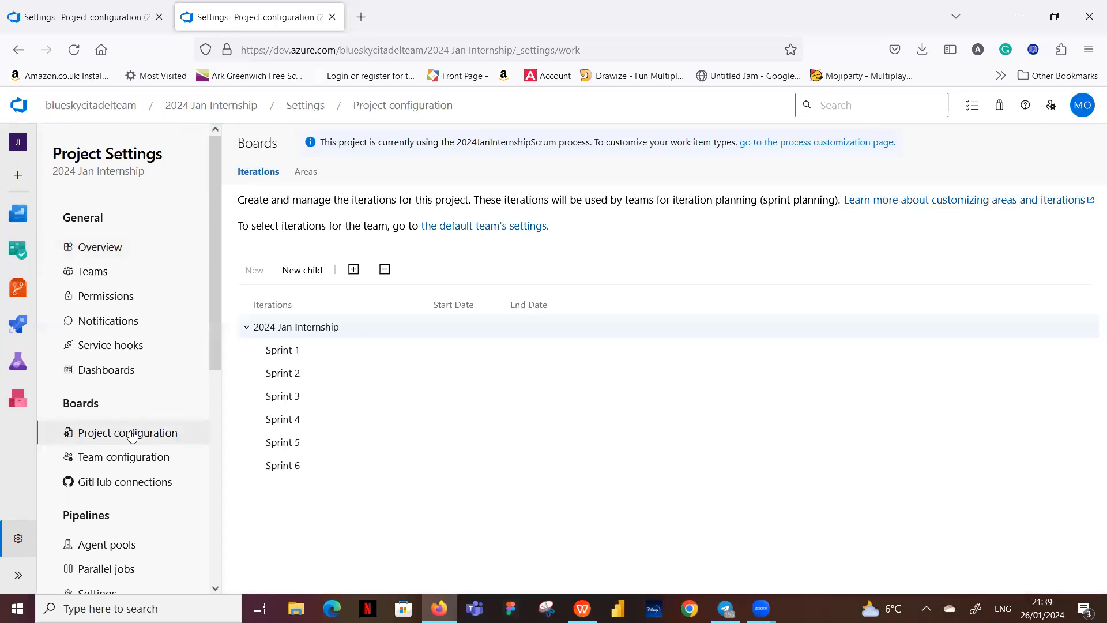
left_click(308, 175)
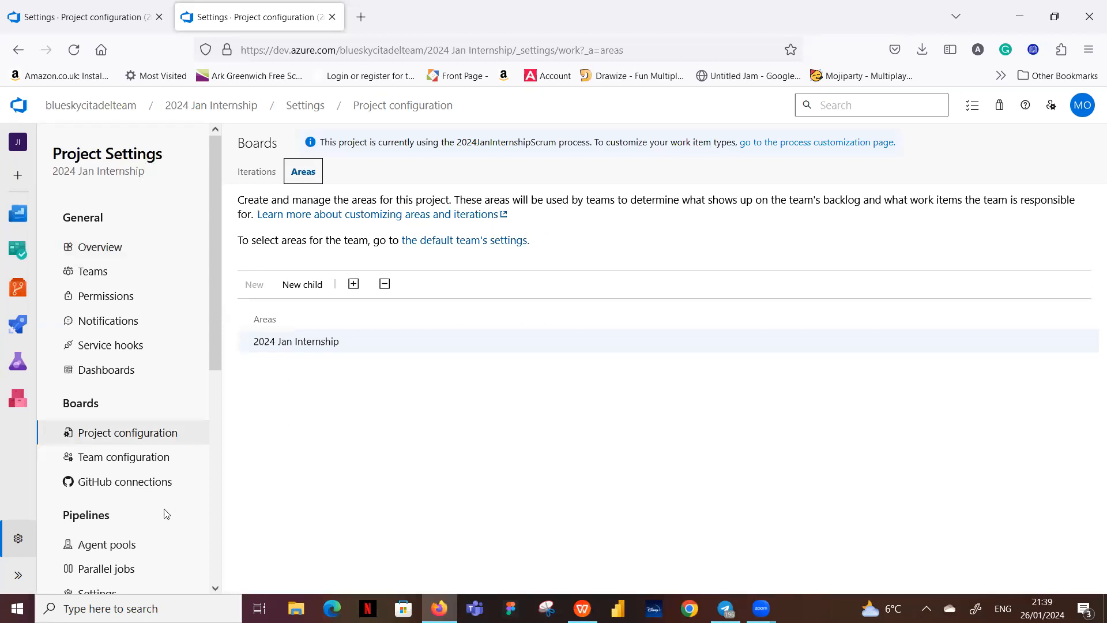
left_click(118, 457)
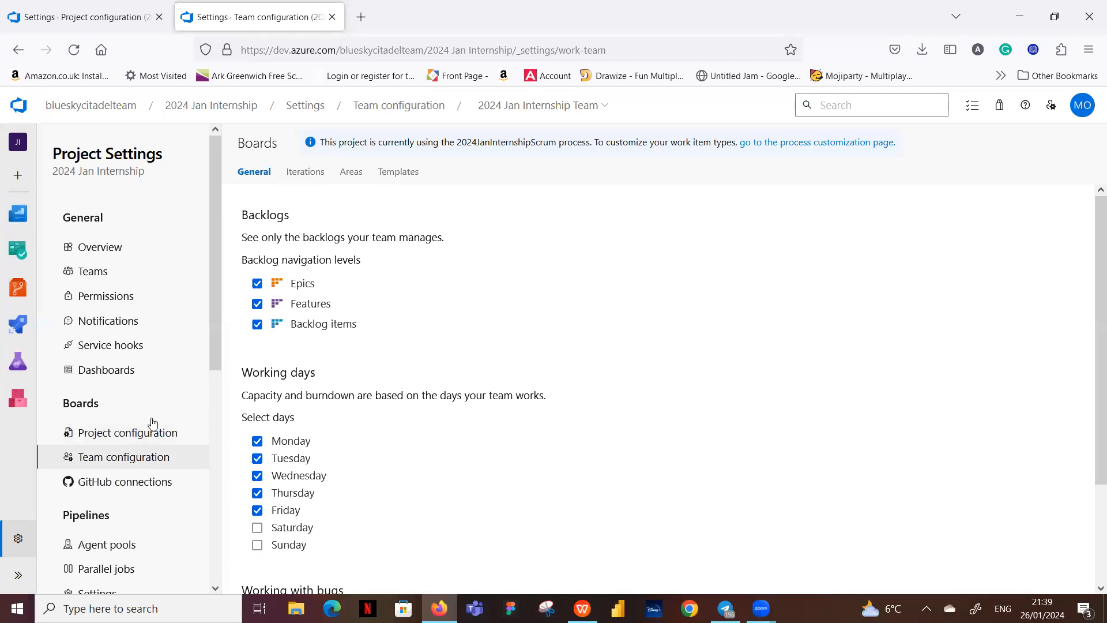
Open the 2024JanInternshipScrum process from the project overview, and return to the 2024 Jan Internship project through the organization's project list
left_click(118, 252)
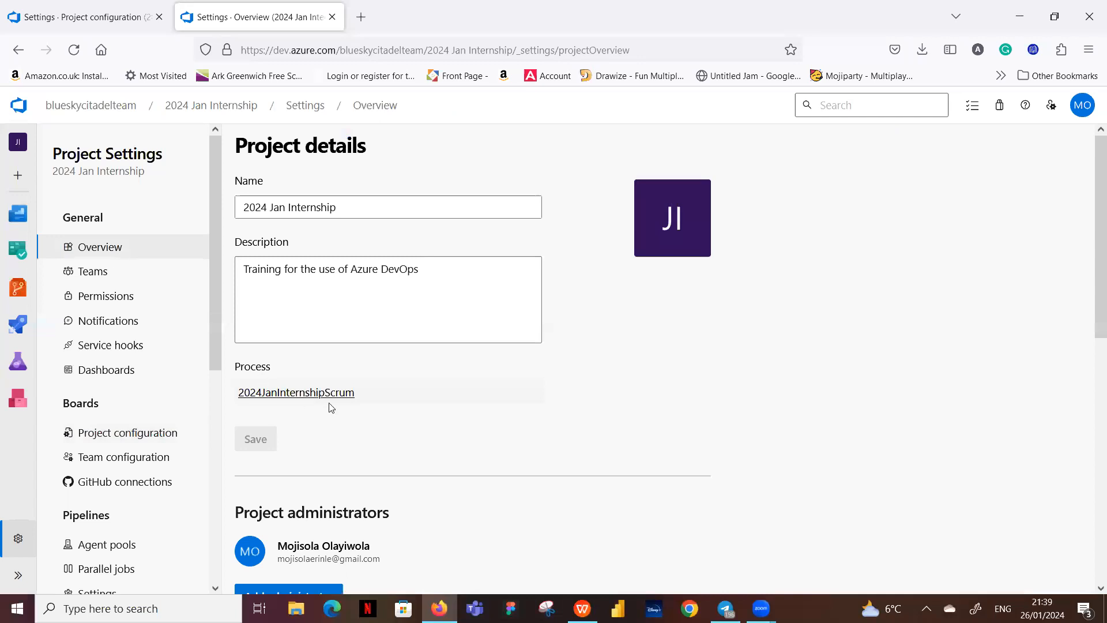
left_click(311, 394)
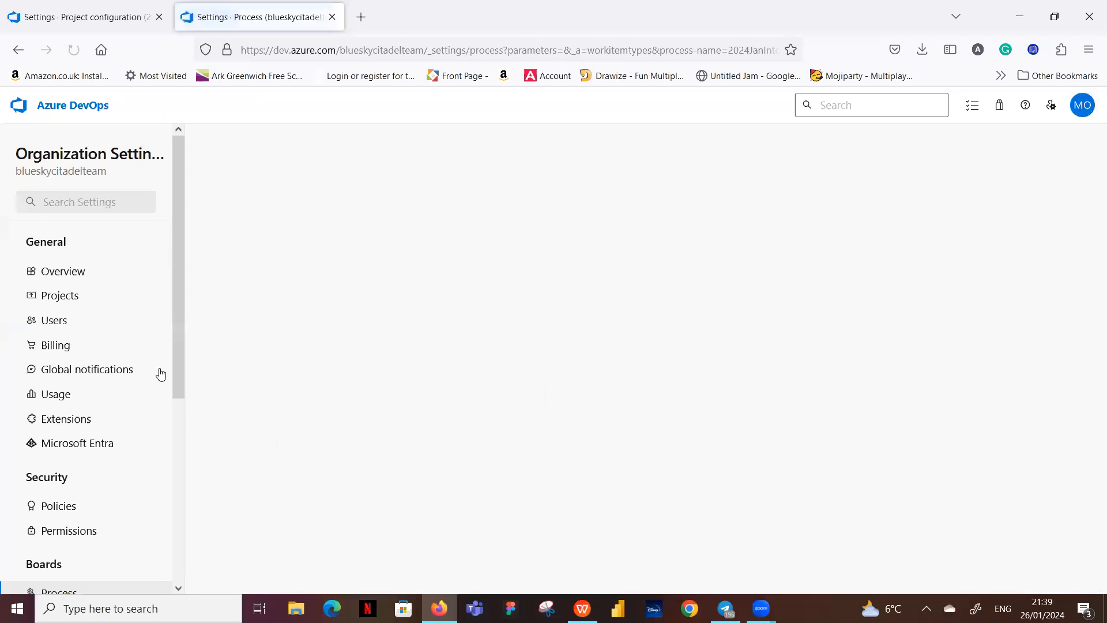
left_click(63, 296)
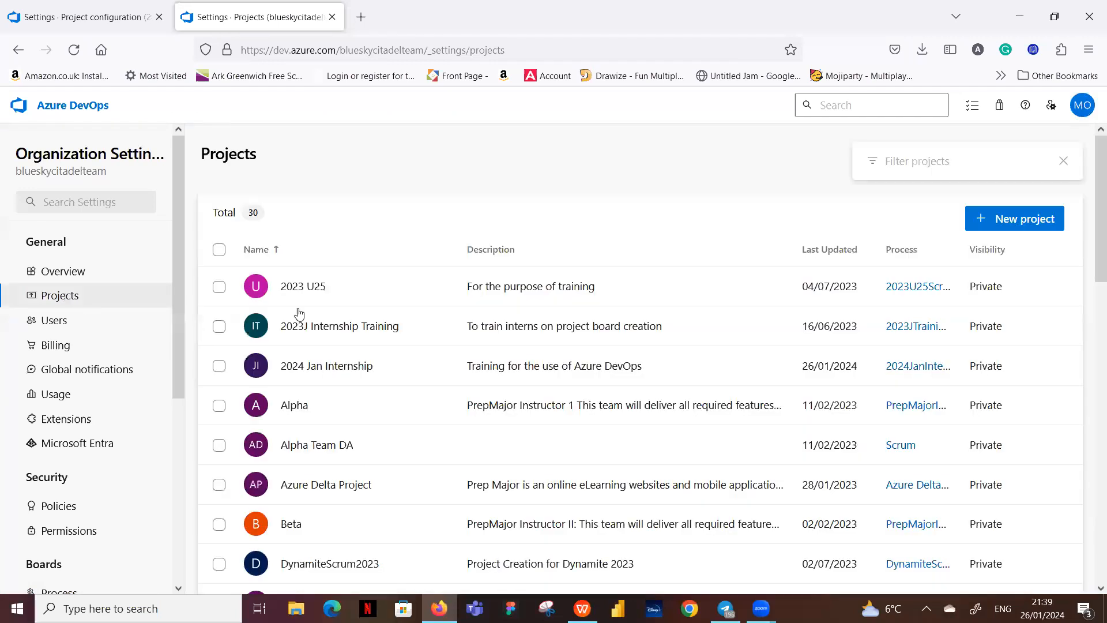
left_click(340, 372)
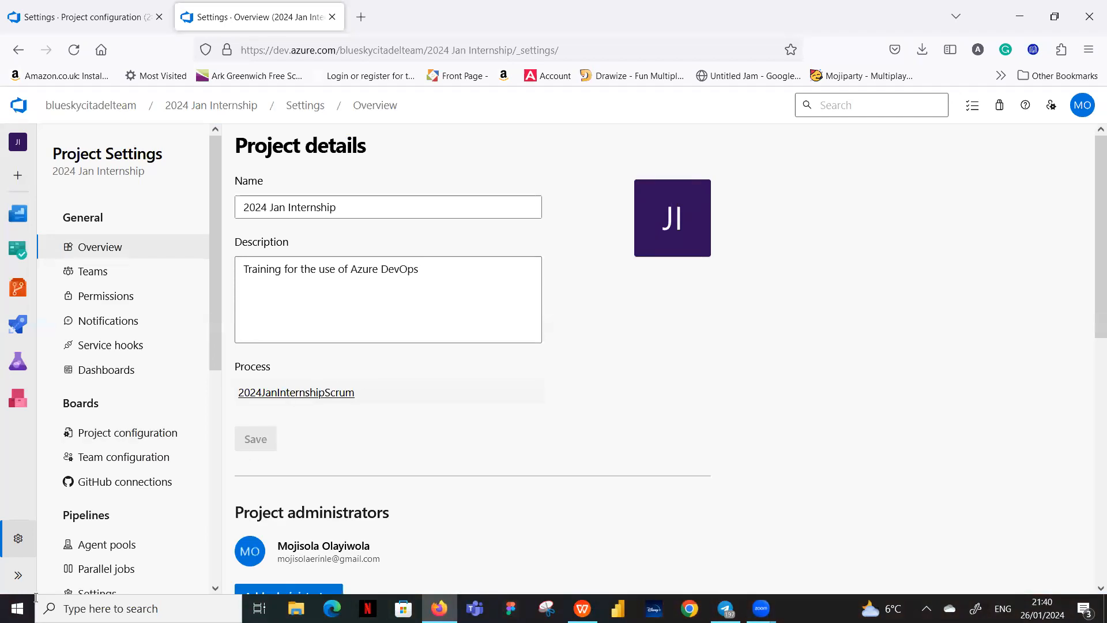
Visit the project's board, return to the project overview, and open the backlog levels of the 2024JanInternshipScrum process
mouse_move(32, 265)
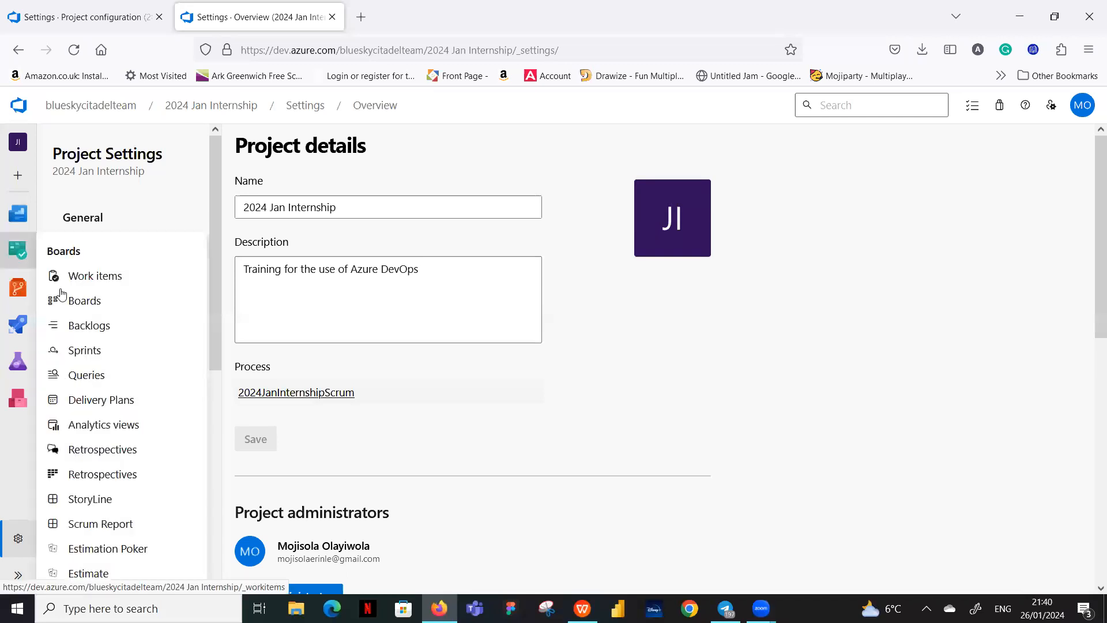
left_click(84, 306)
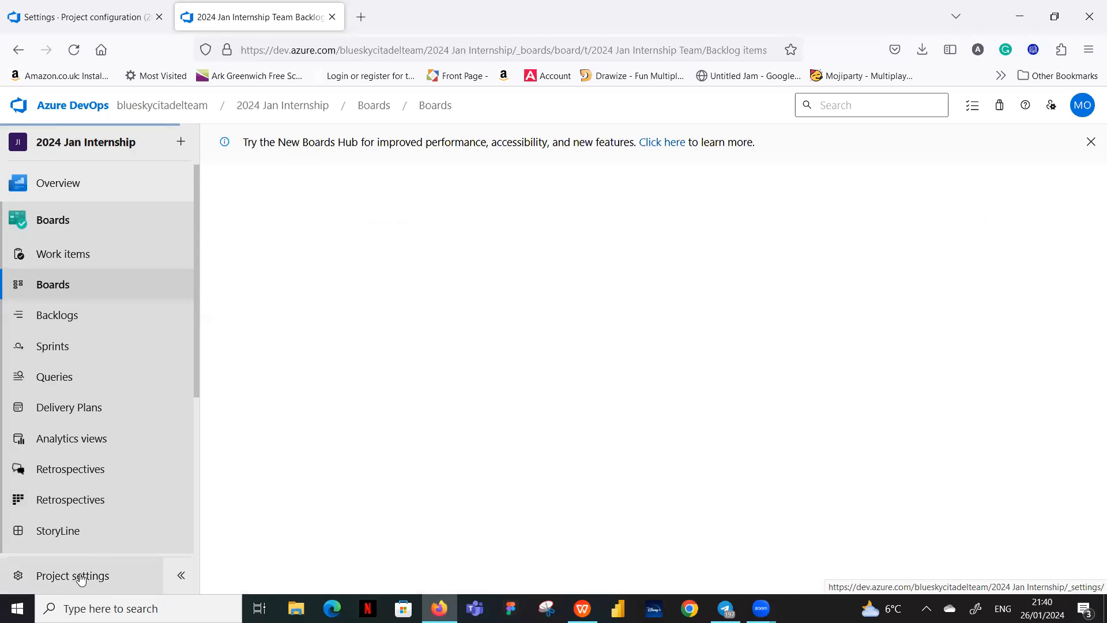
left_click(81, 576)
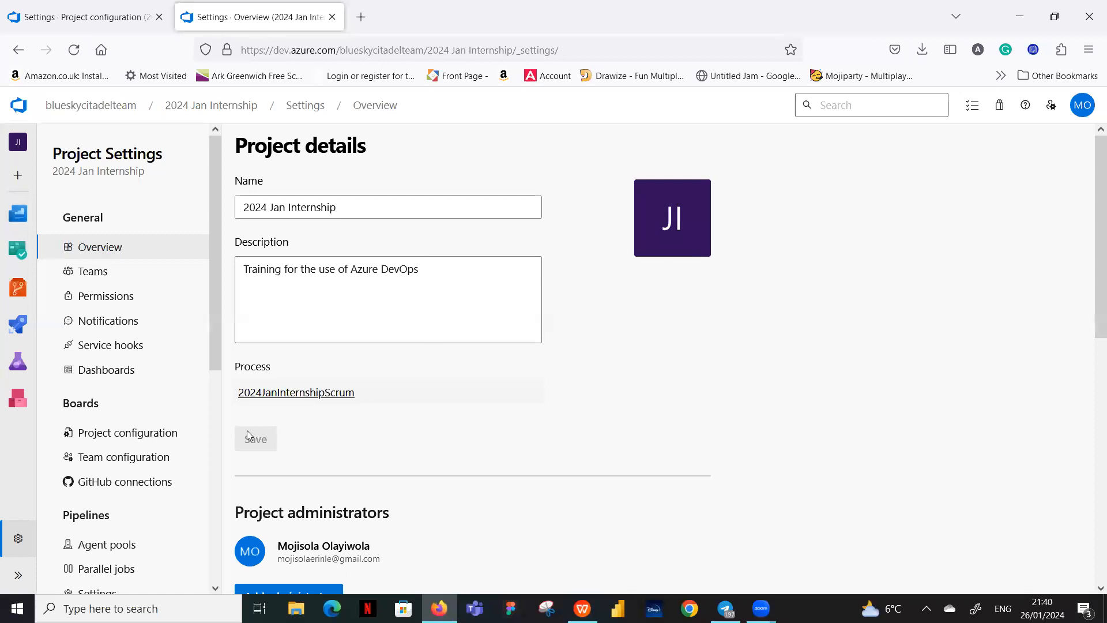
left_click(296, 394)
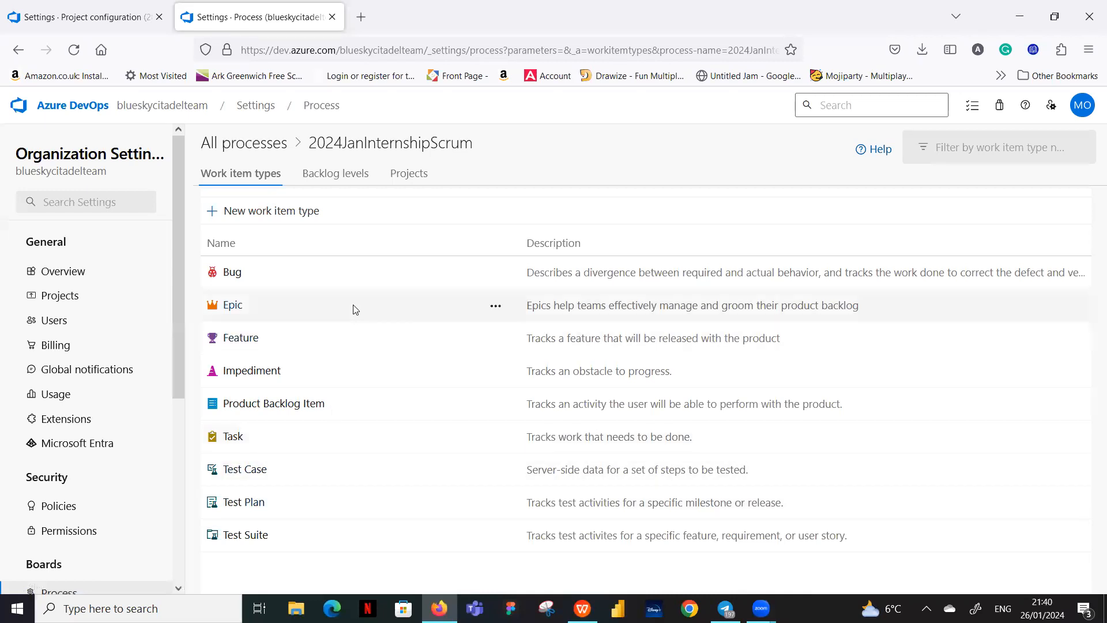
left_click(338, 175)
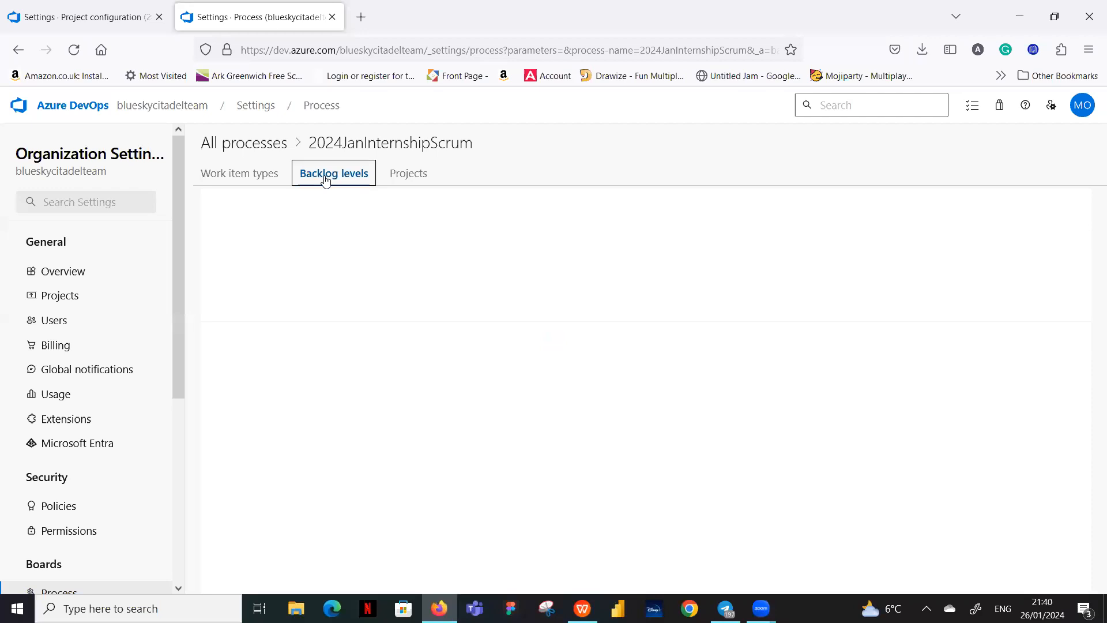
Open the Product Backlog Item work item type of the 2024JanInternshipScrum process and add the existing BA field to its layout
left_click(250, 180)
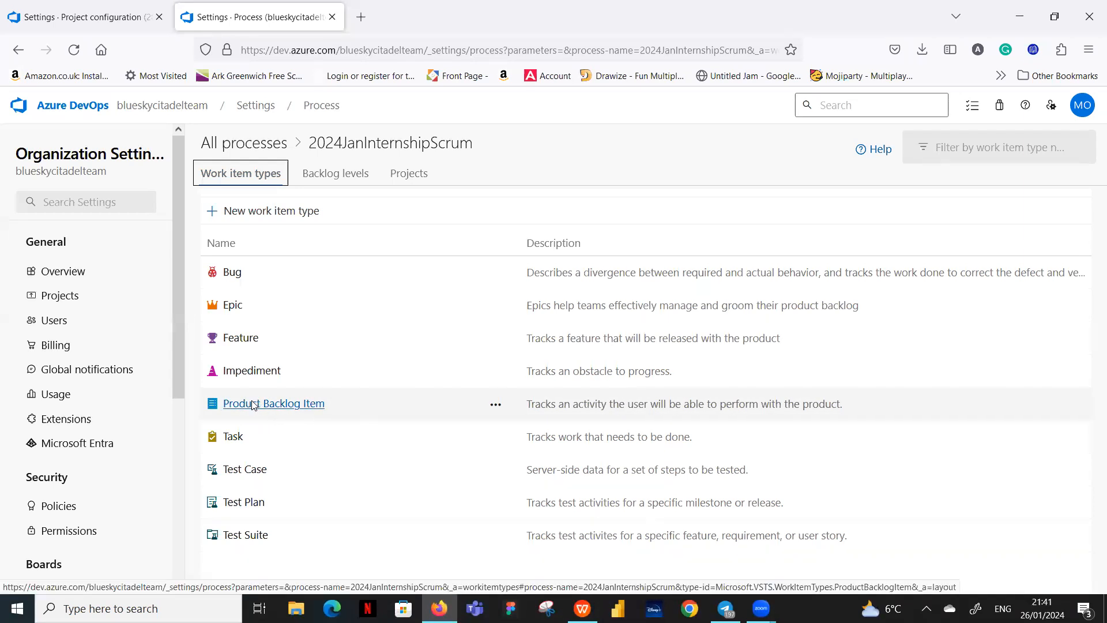
left_click(254, 403)
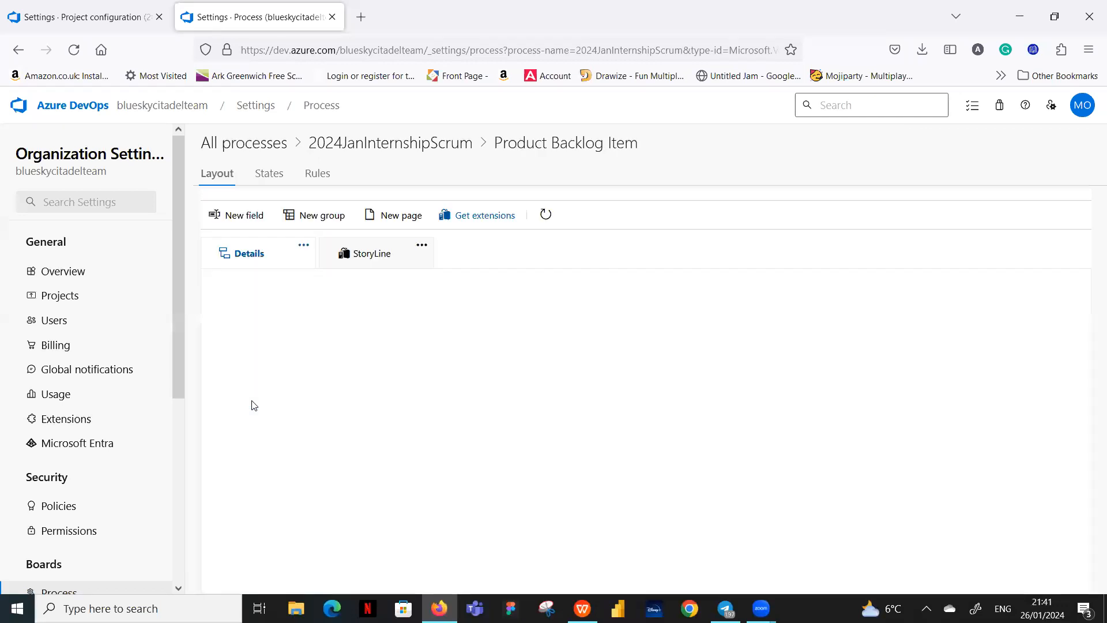
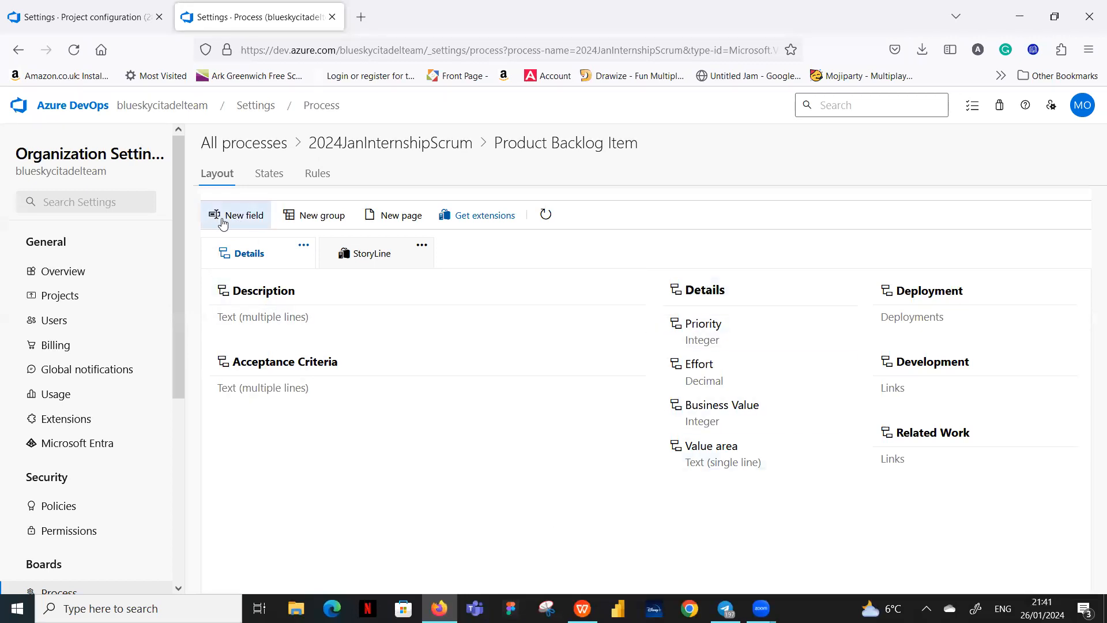
left_click(240, 217)
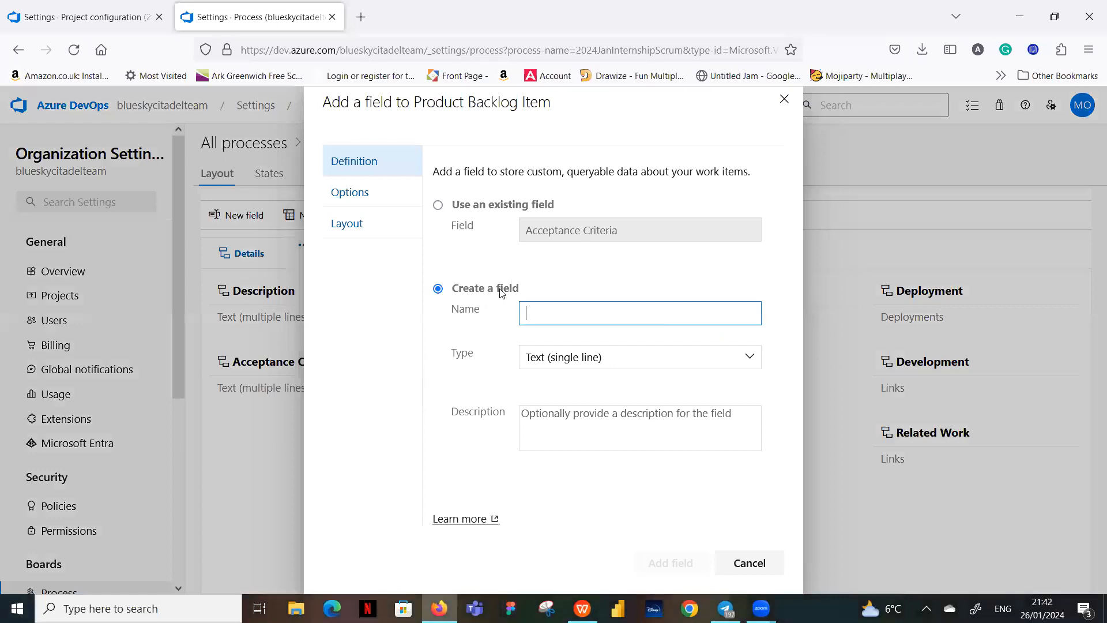
left_click(438, 206)
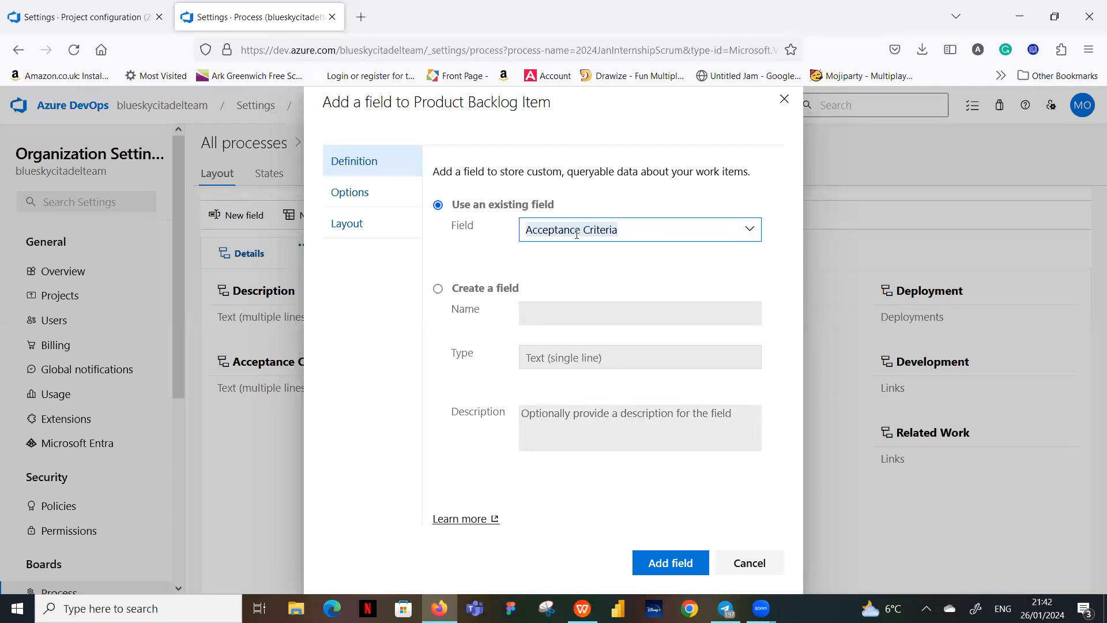
left_click(750, 231)
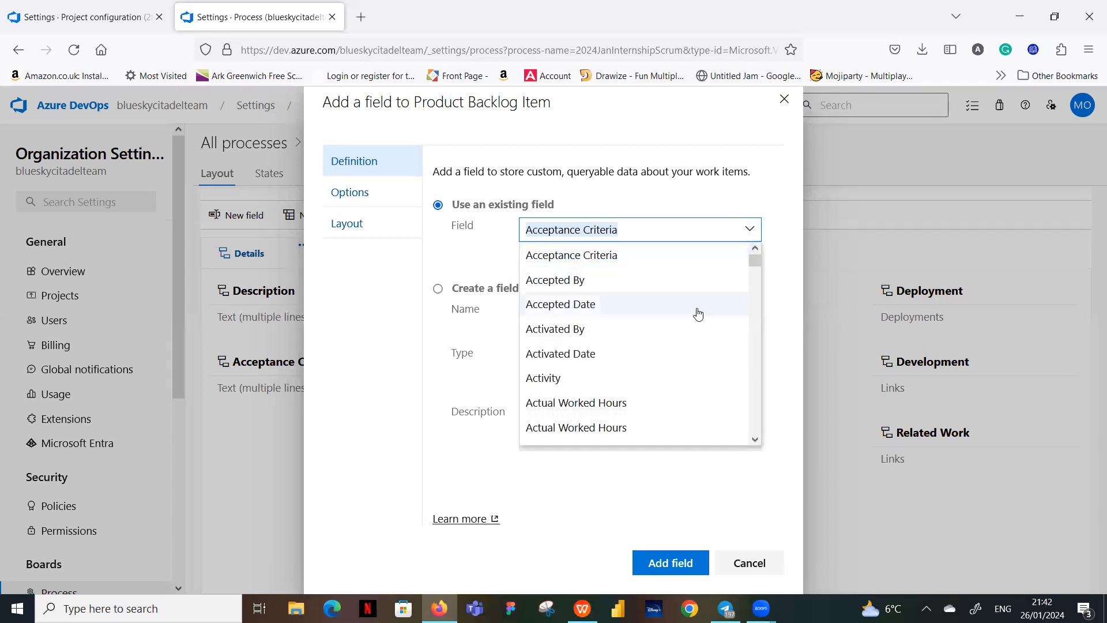
scroll(698, 313, "down", 1)
scroll(698, 313, "down", 1)
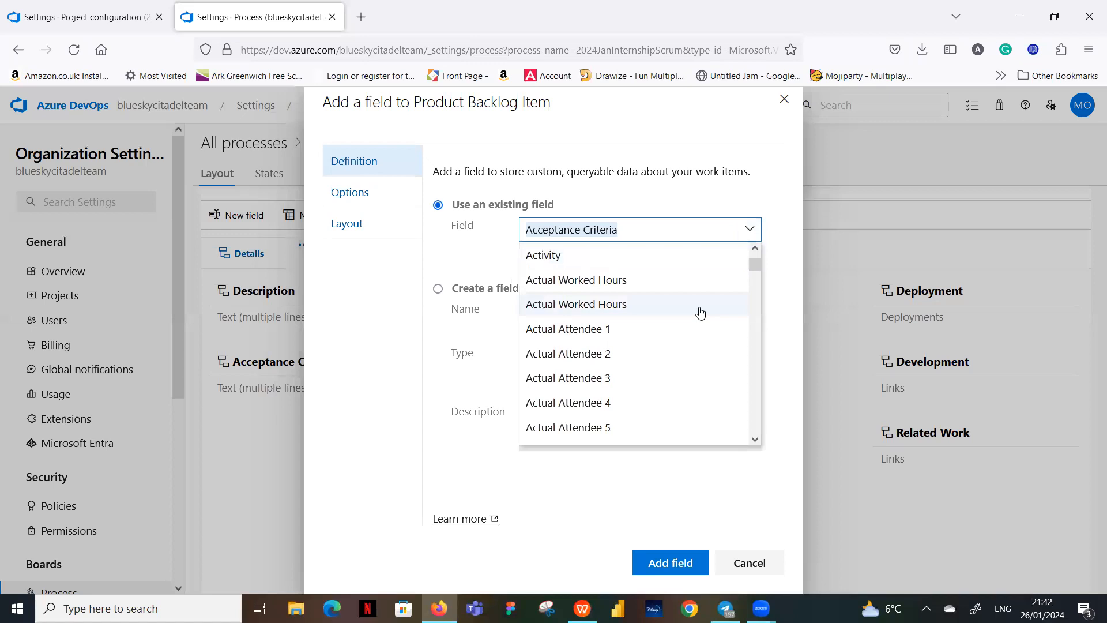
scroll(700, 312, "down", 4)
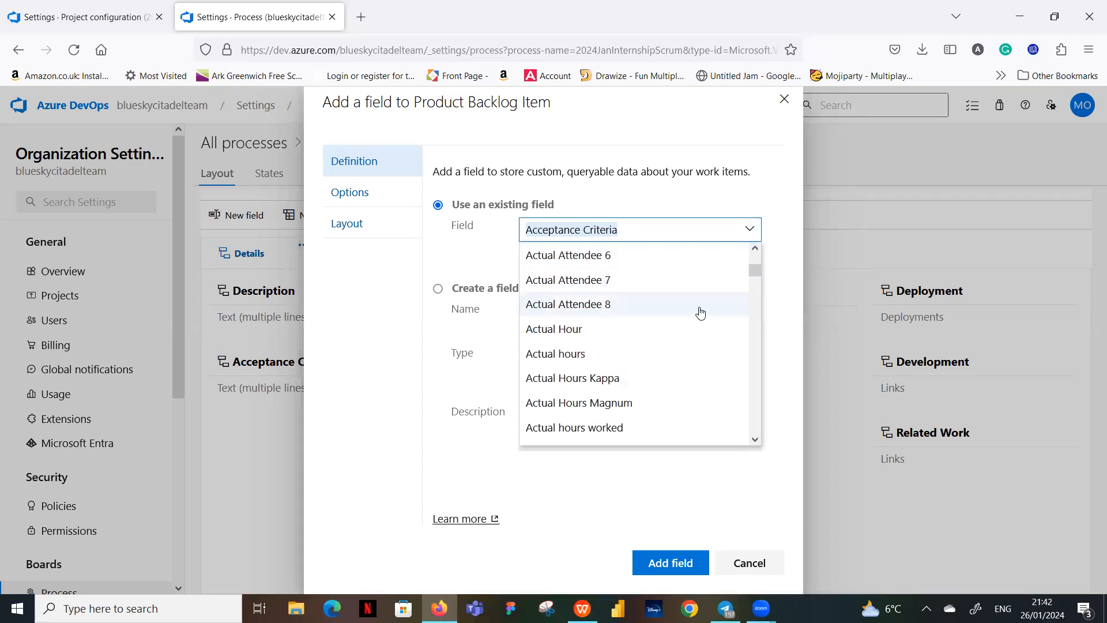
scroll(700, 313, "down", 3)
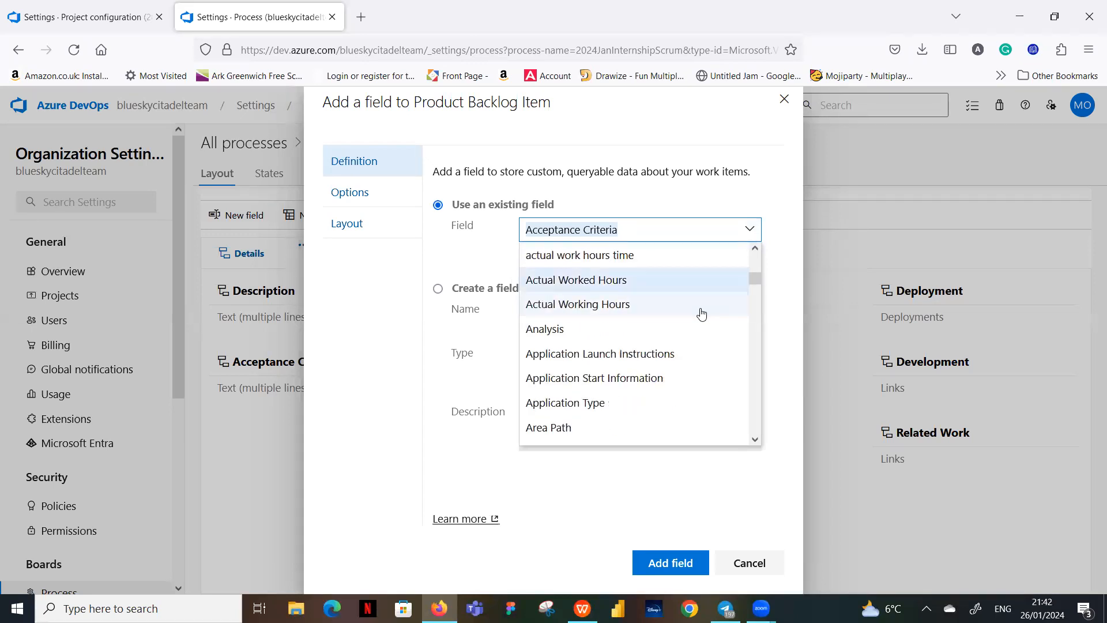
scroll(701, 313, "down", 1)
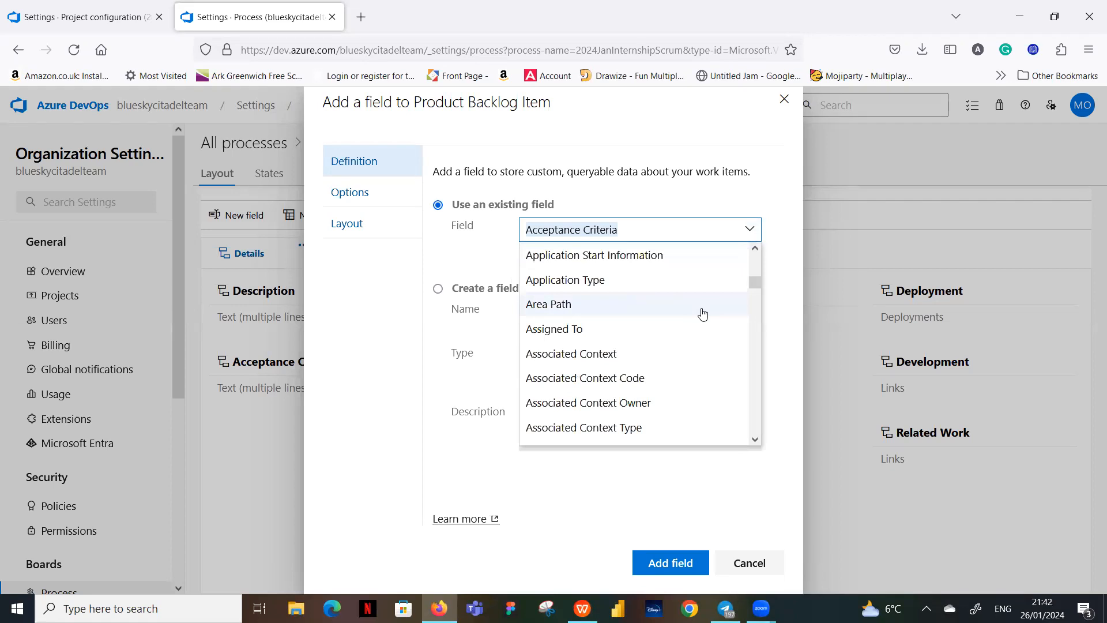
scroll(702, 313, "down", 1)
scroll(703, 313, "down", 1)
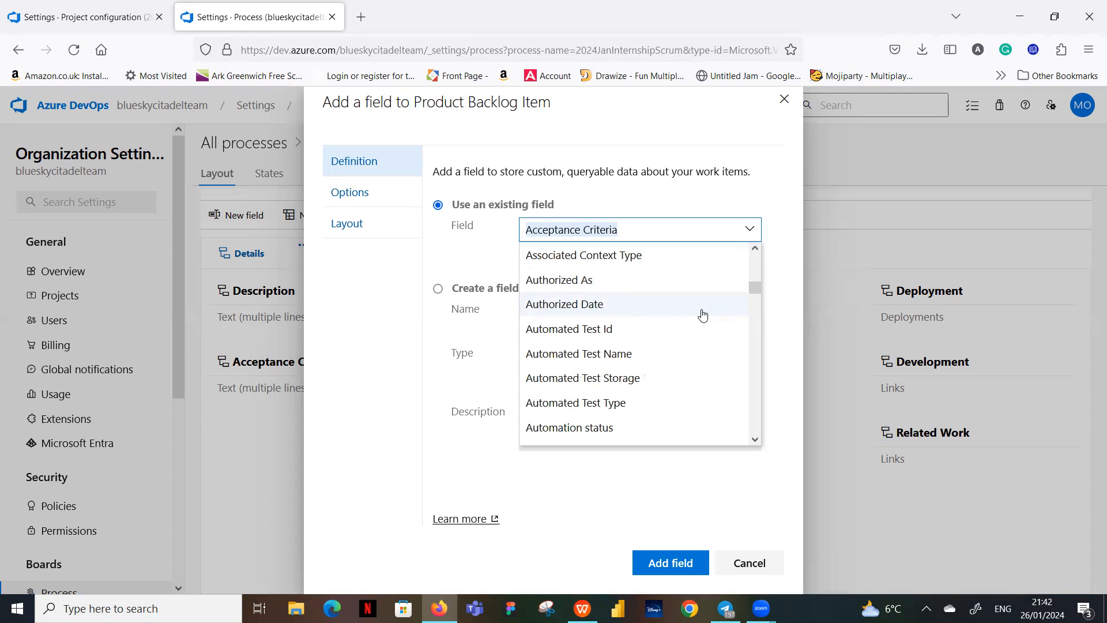
type("BA")
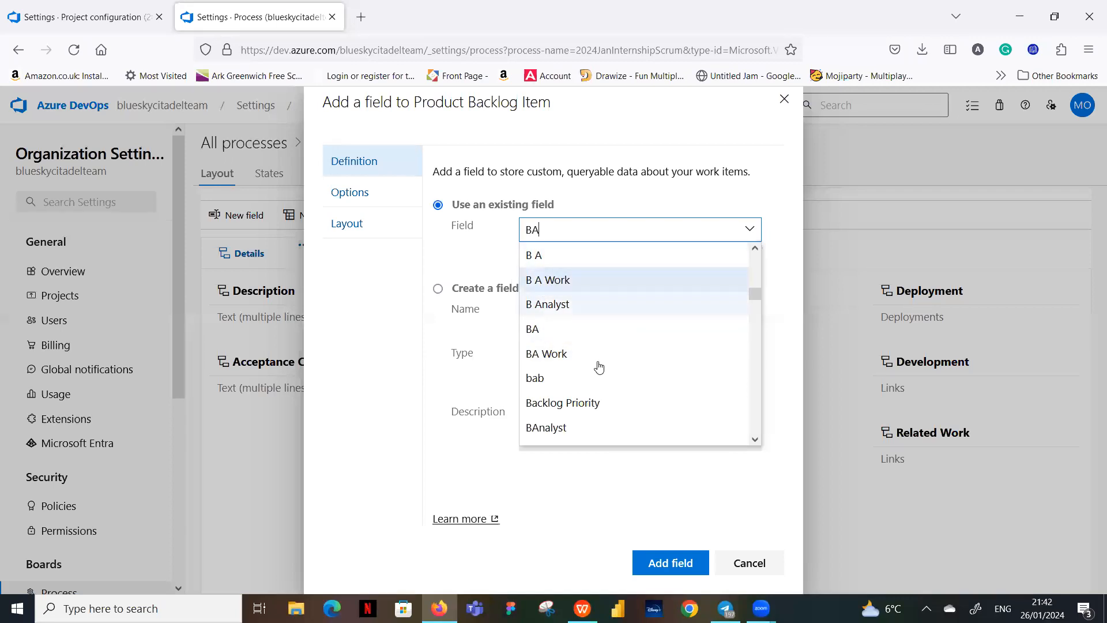
left_click(572, 328)
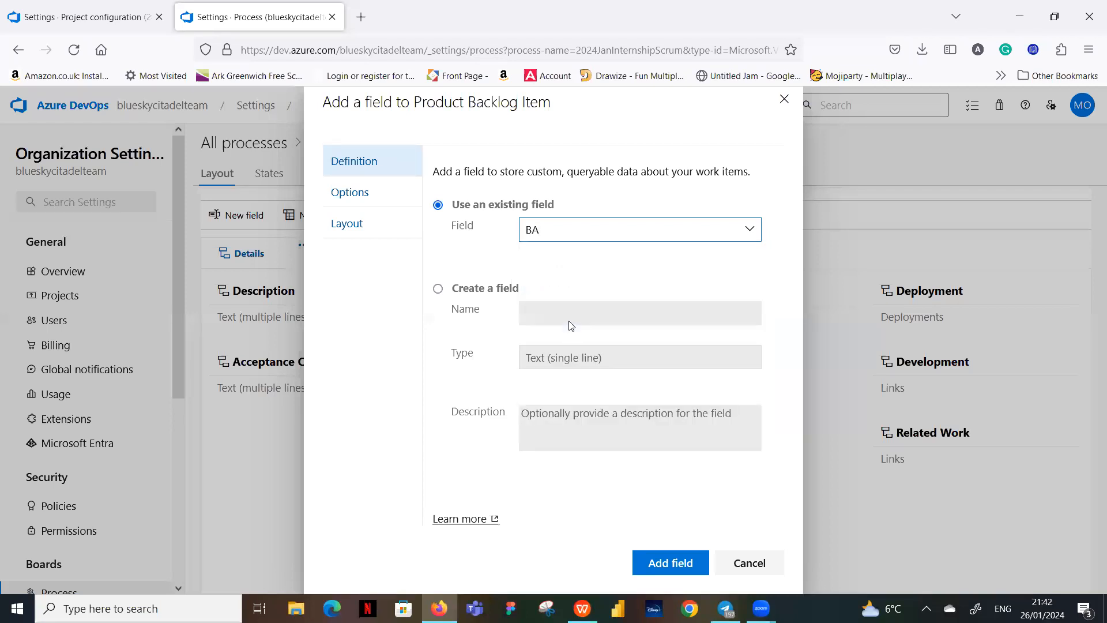
left_click(670, 561)
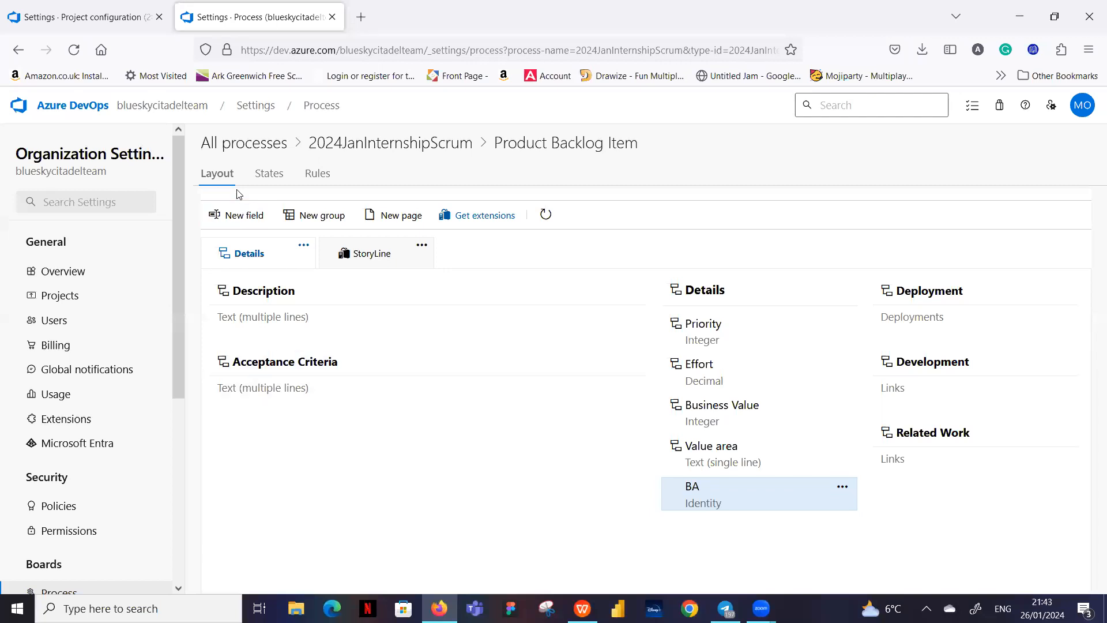
Add the existing Dev field to the Product Backlog Item layout
left_click(240, 216)
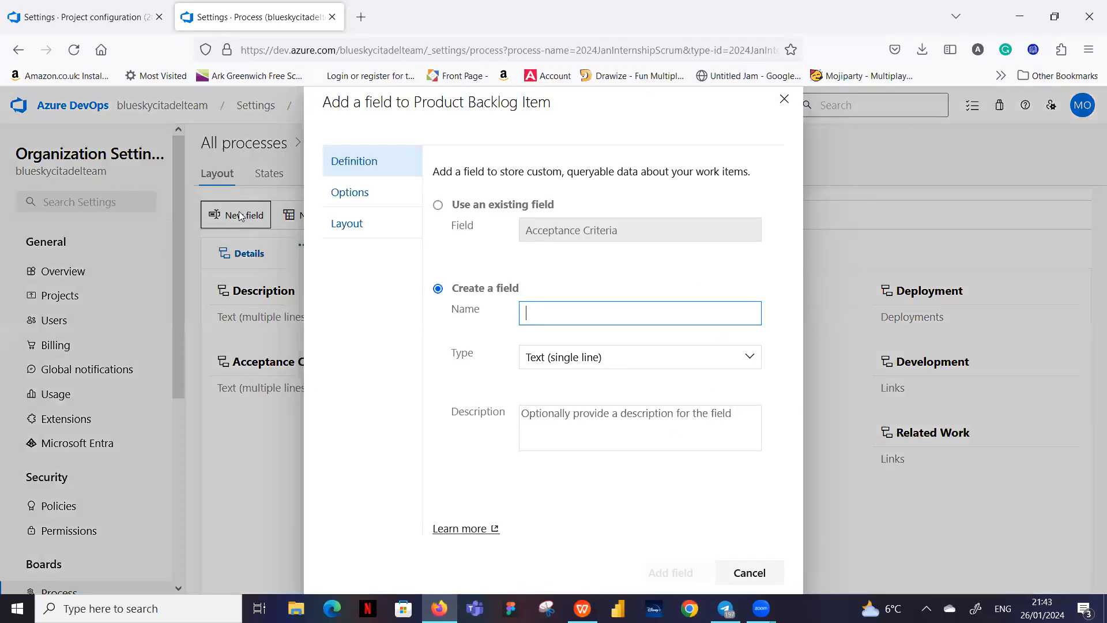
left_click(438, 207)
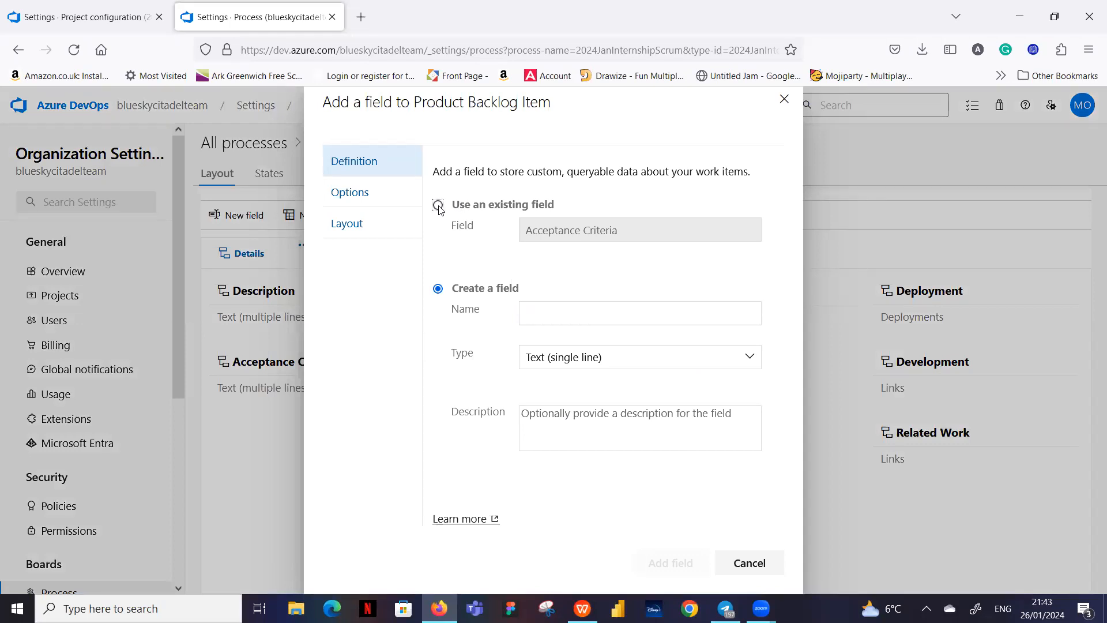
left_click(438, 206)
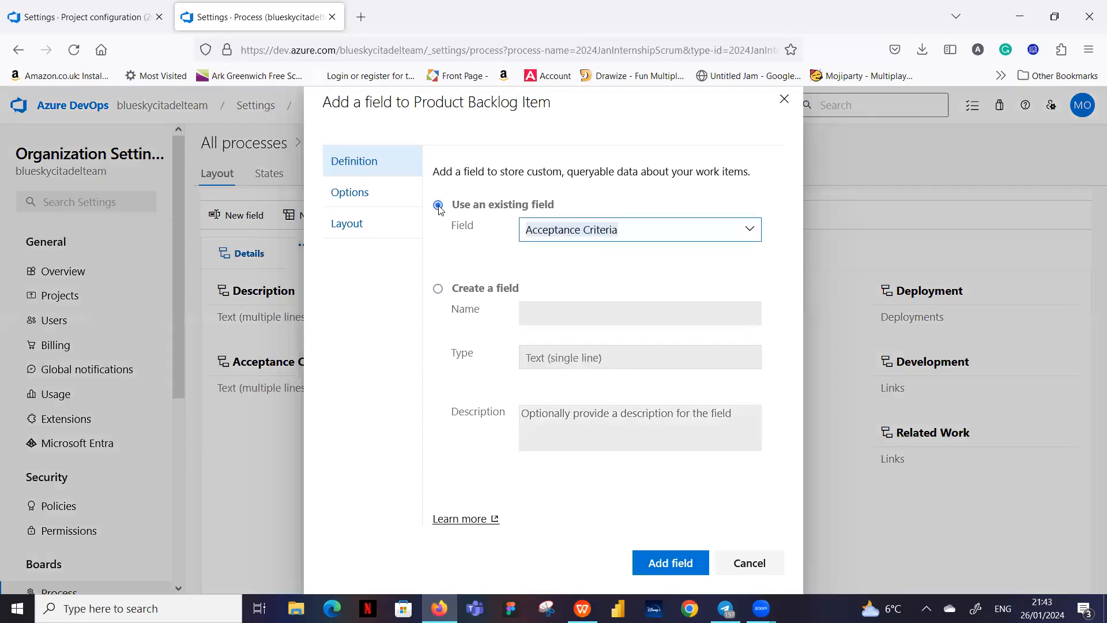
left_click(751, 231)
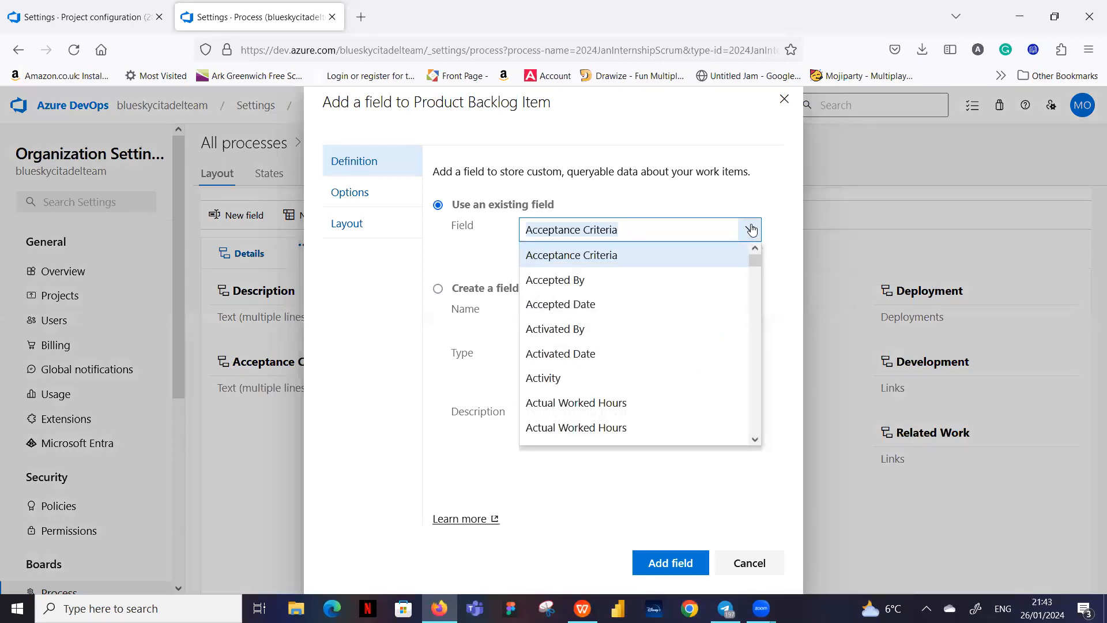
type("QA")
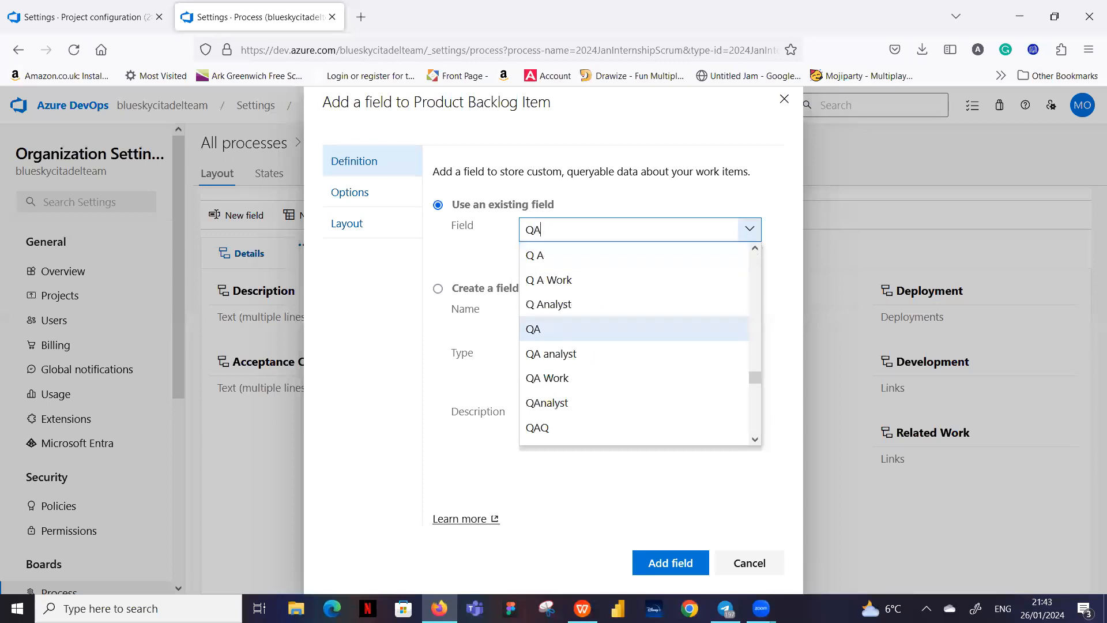
key("BackSpace")
key("BackSpace")
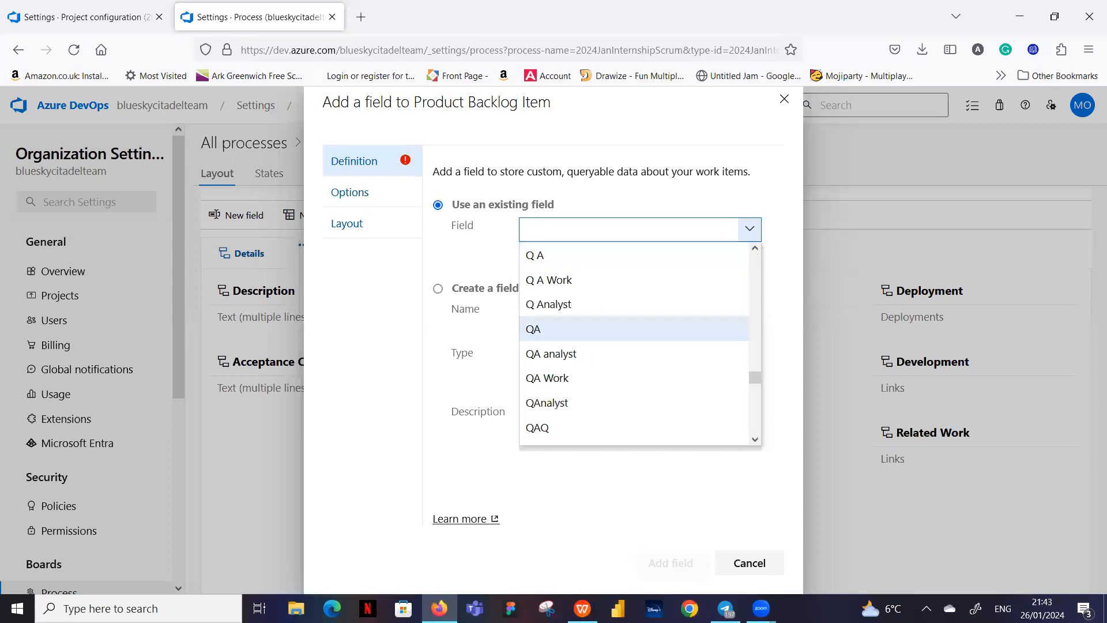
type("DA")
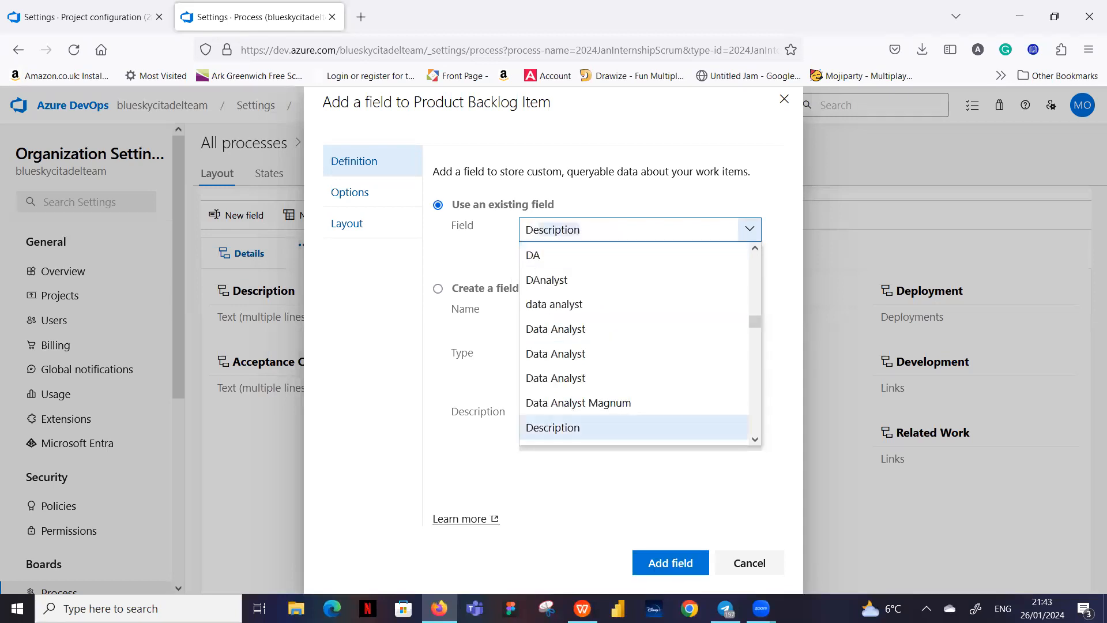
type("v")
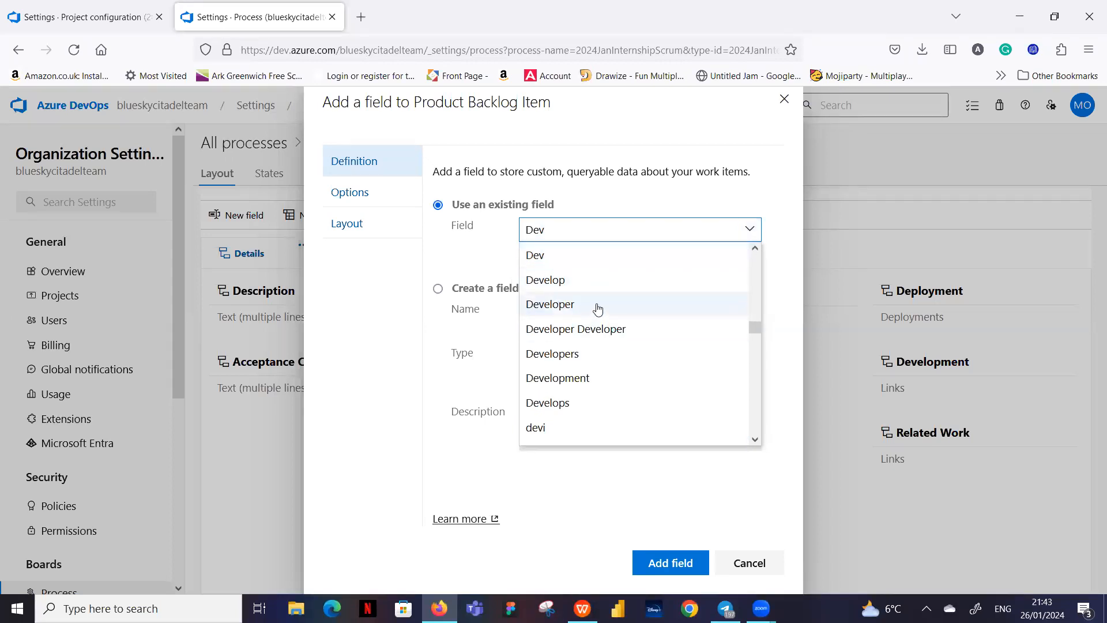
left_click(552, 254)
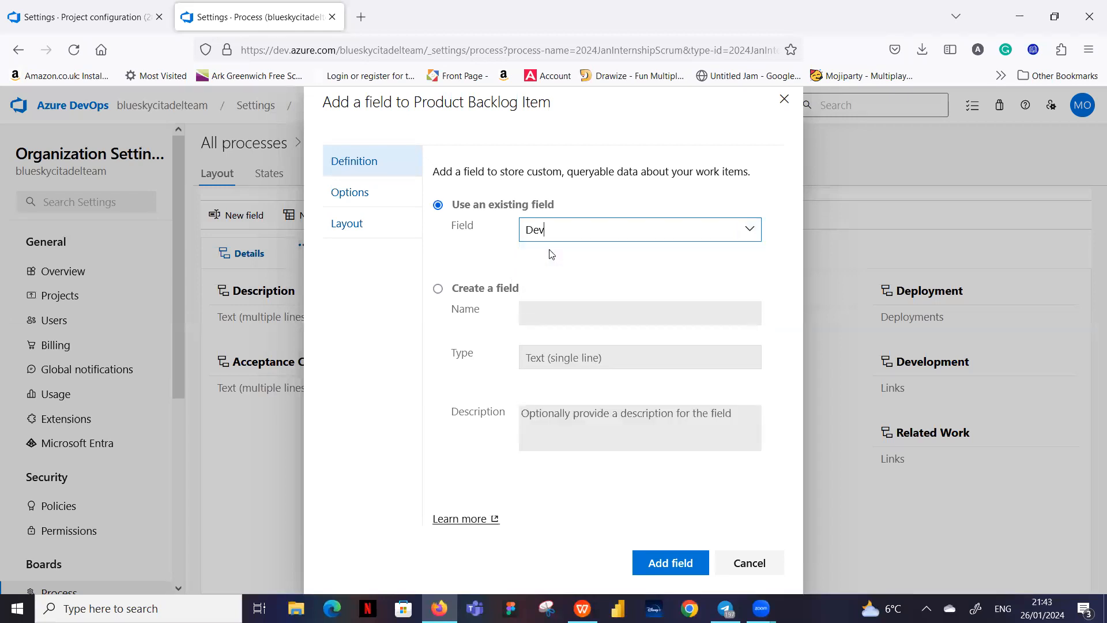
left_click(669, 564)
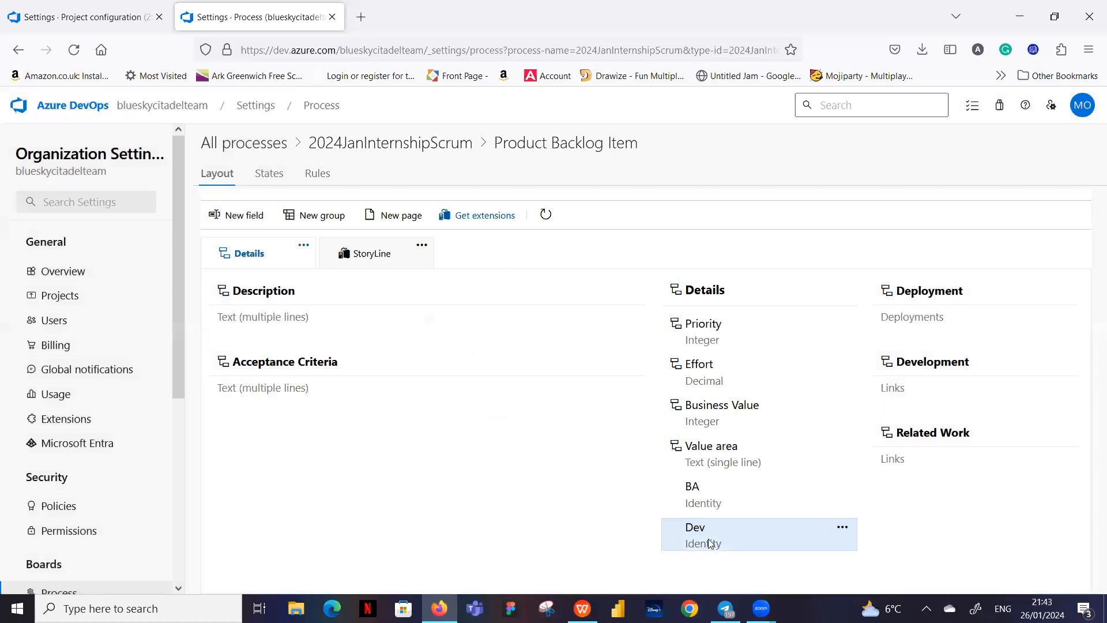
Add the existing QA field to the Product Backlog Item layout
left_click(251, 218)
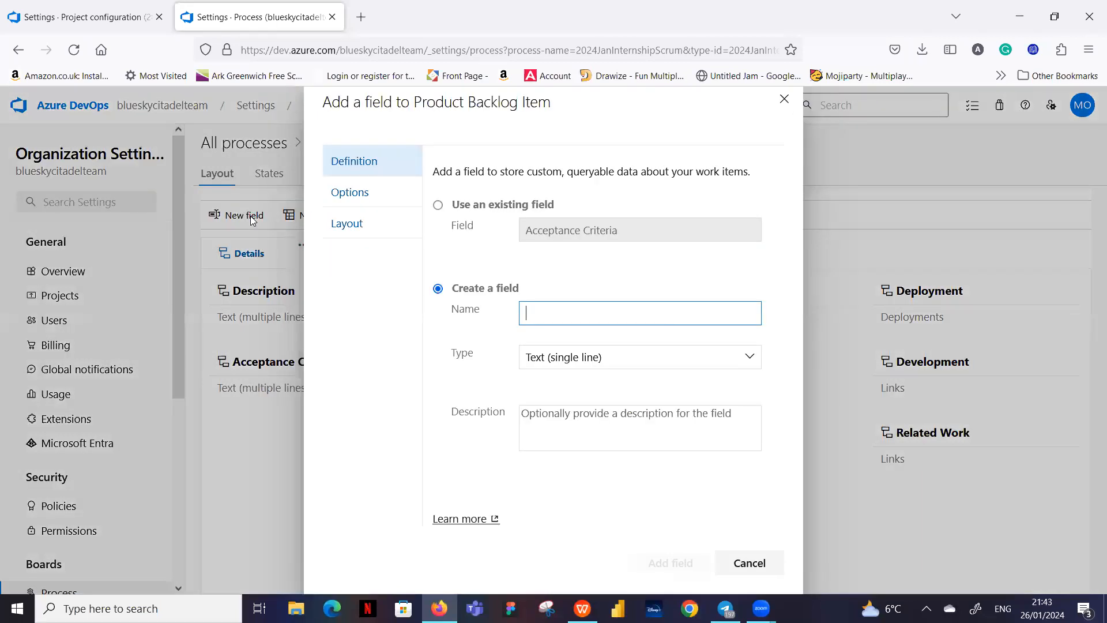
left_click(438, 206)
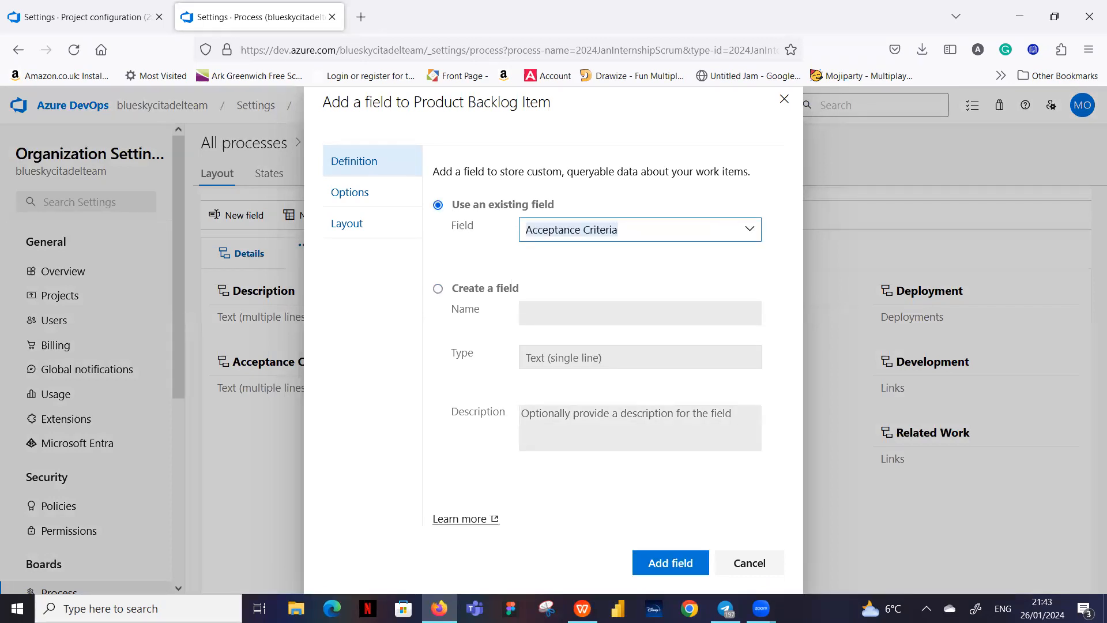
type("QA")
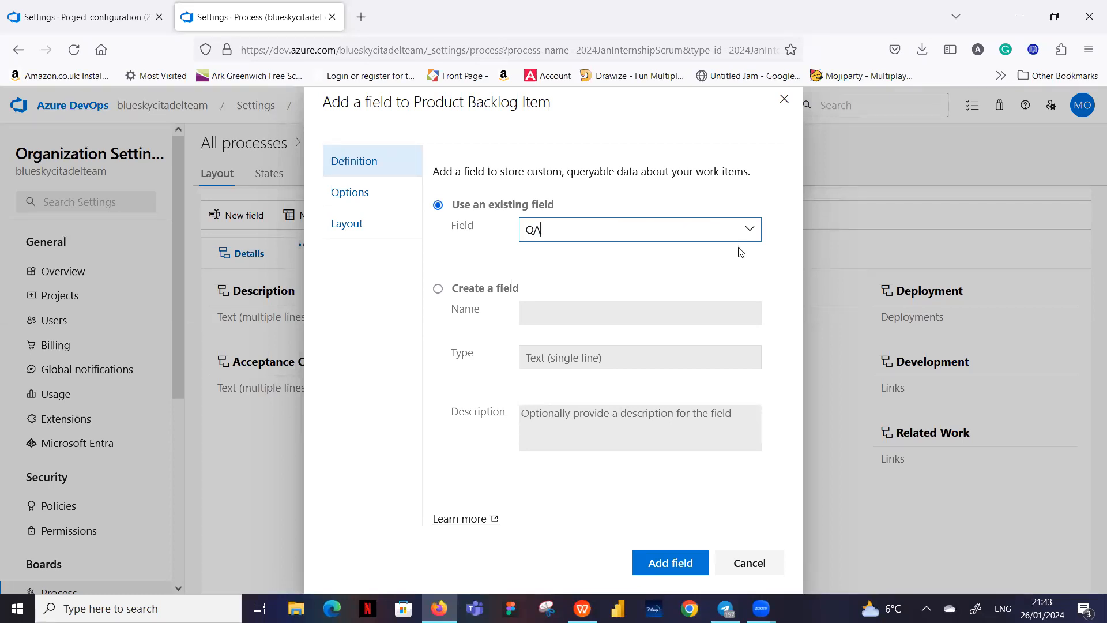
left_click(670, 562)
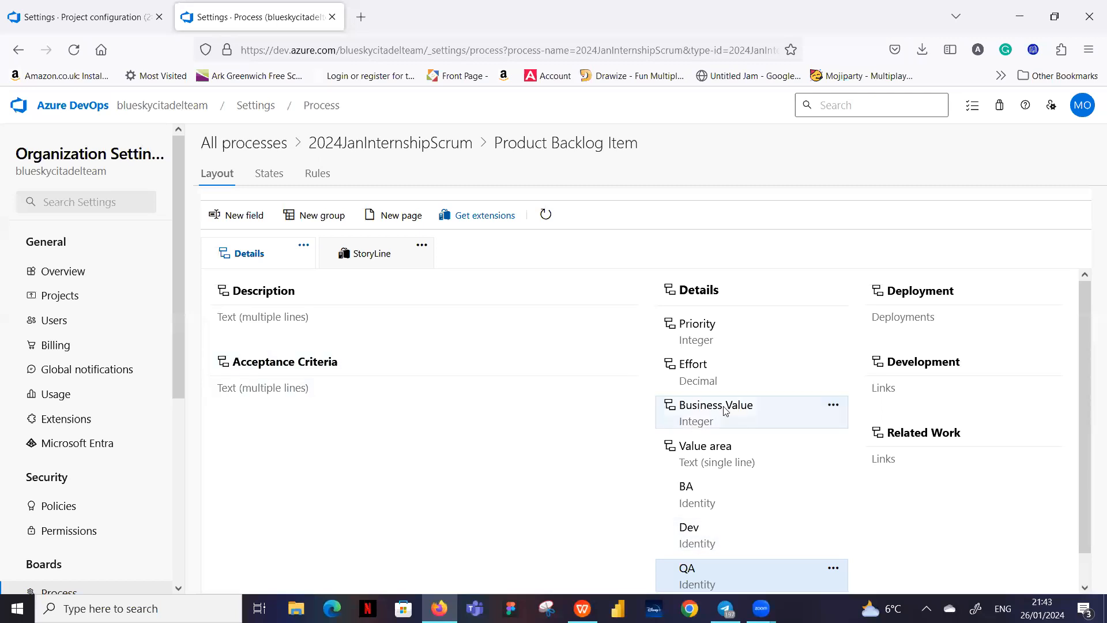
scroll(739, 541, "down", 1)
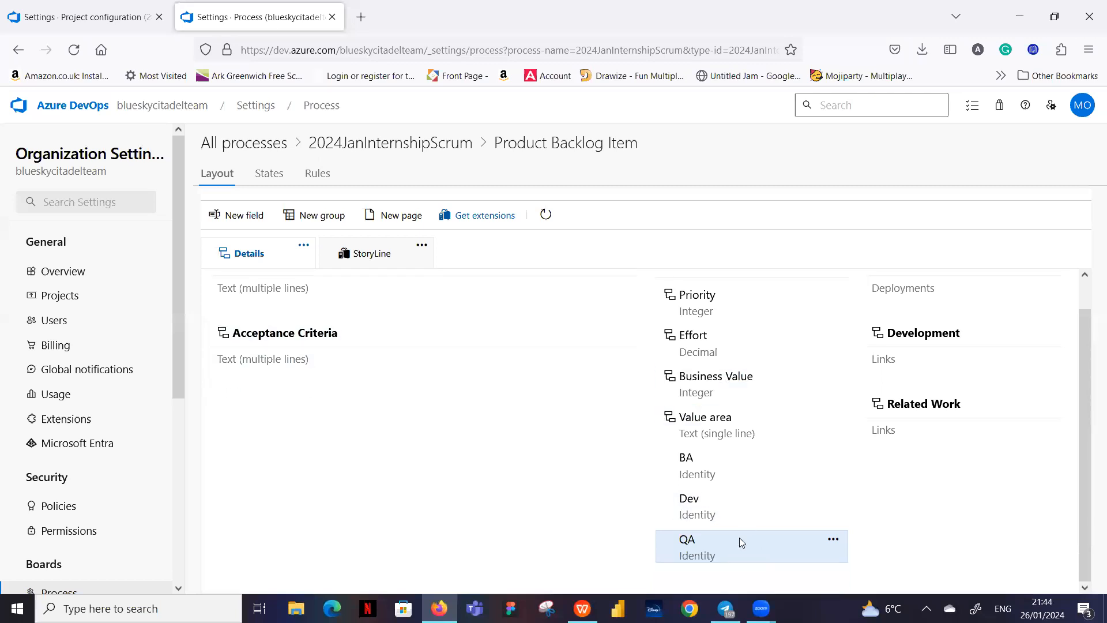
Add the existing DA field to the Product Backlog Item layout
left_click(233, 213)
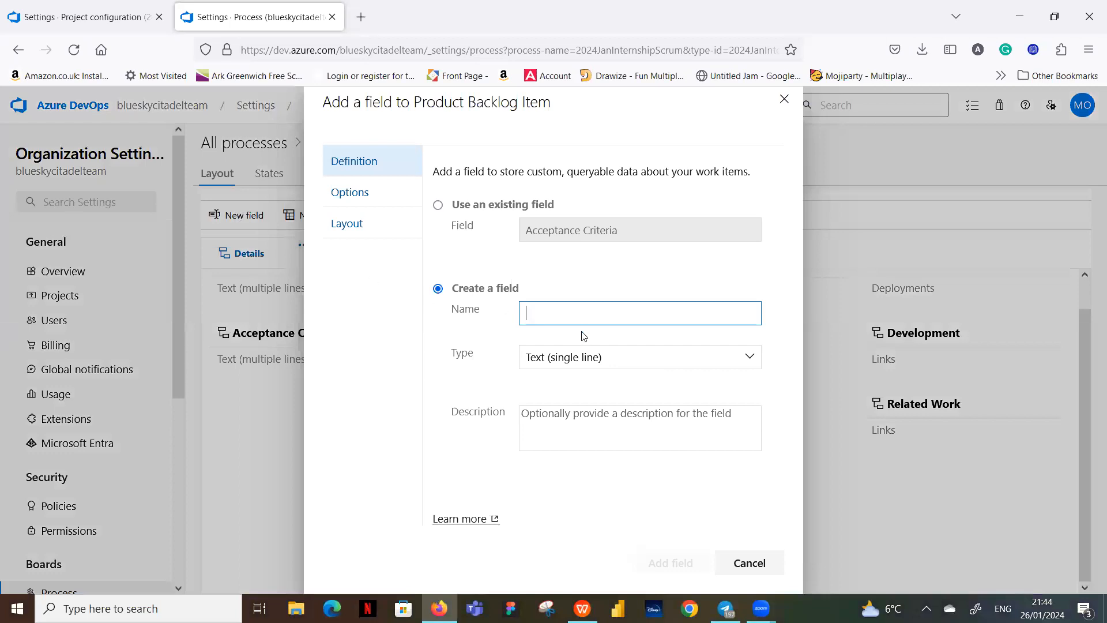
type("DA")
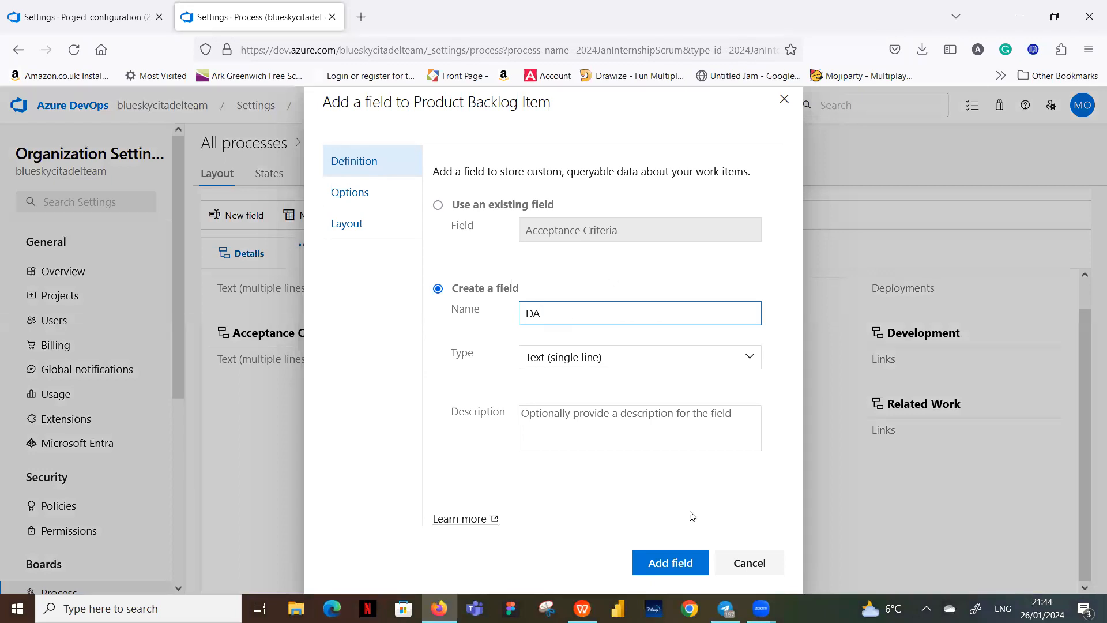
left_click(674, 565)
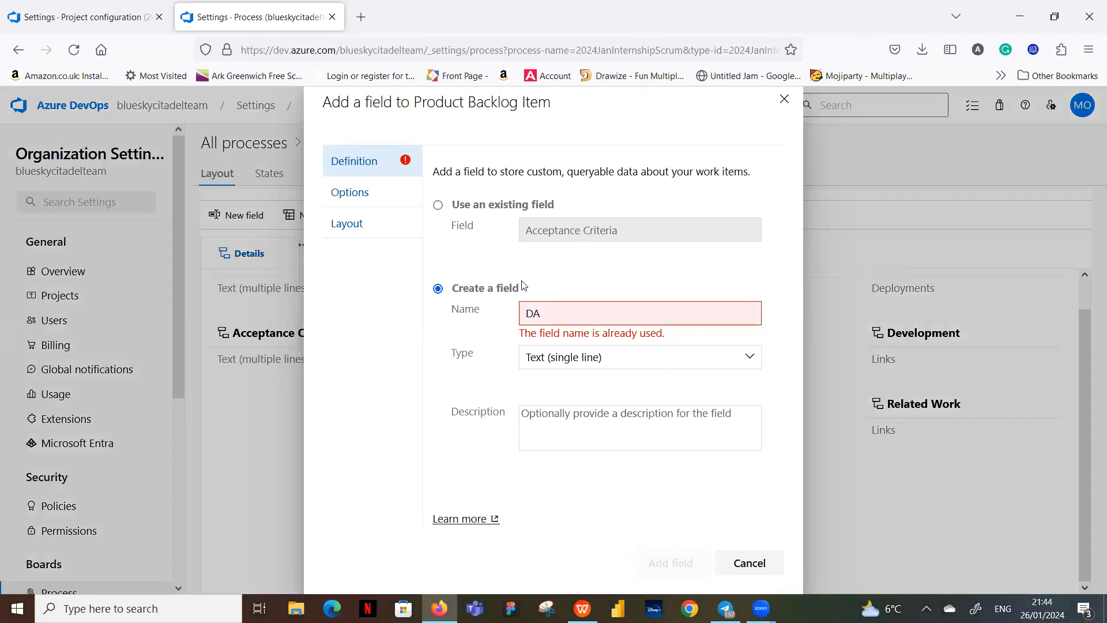
left_click(439, 205)
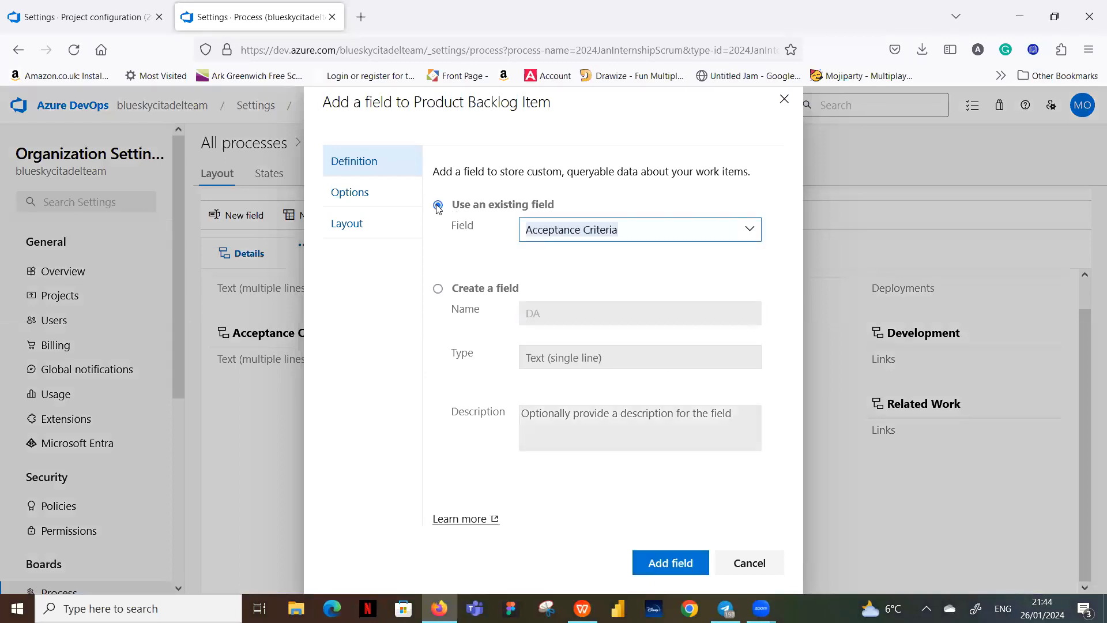
type("DA")
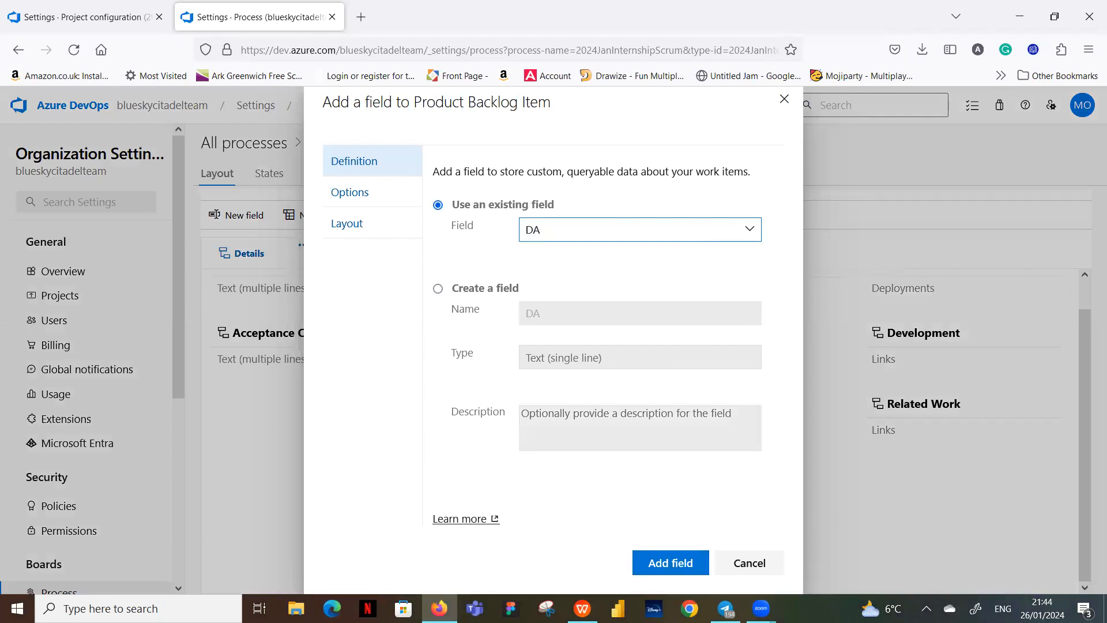
left_click(670, 562)
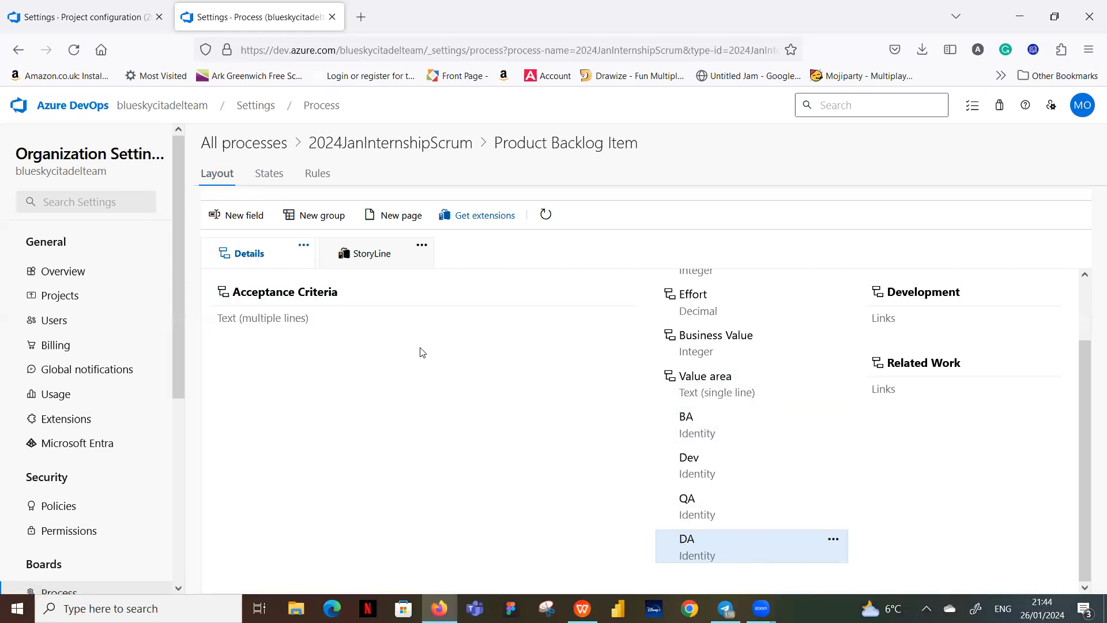
Create a Product Backlog Item workflow state named In BA in the Proposed category
left_click(275, 174)
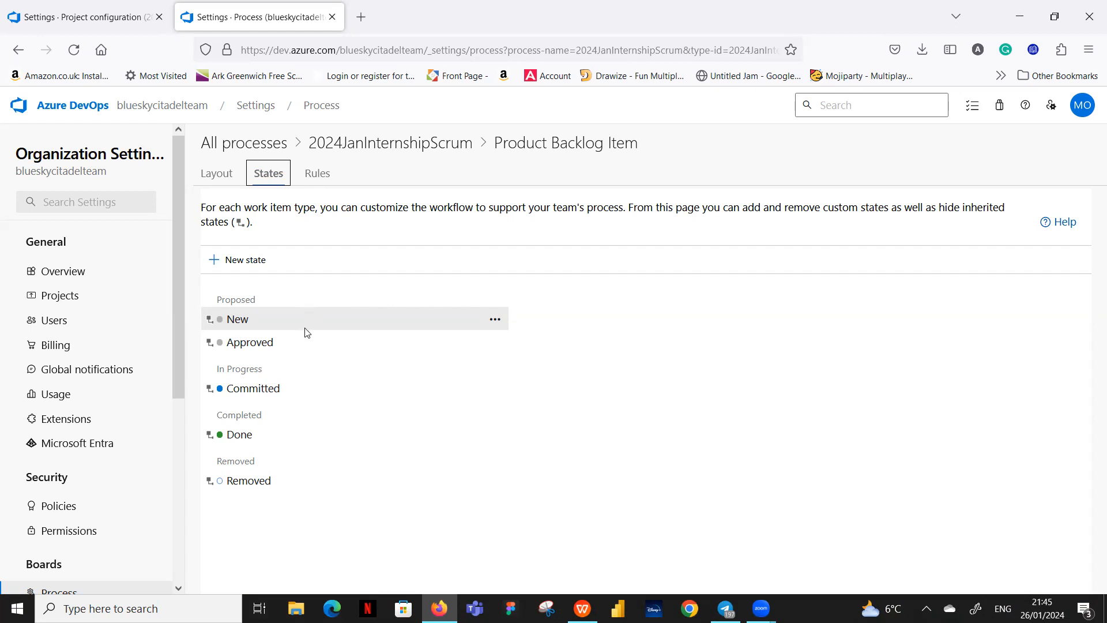
left_click(239, 262)
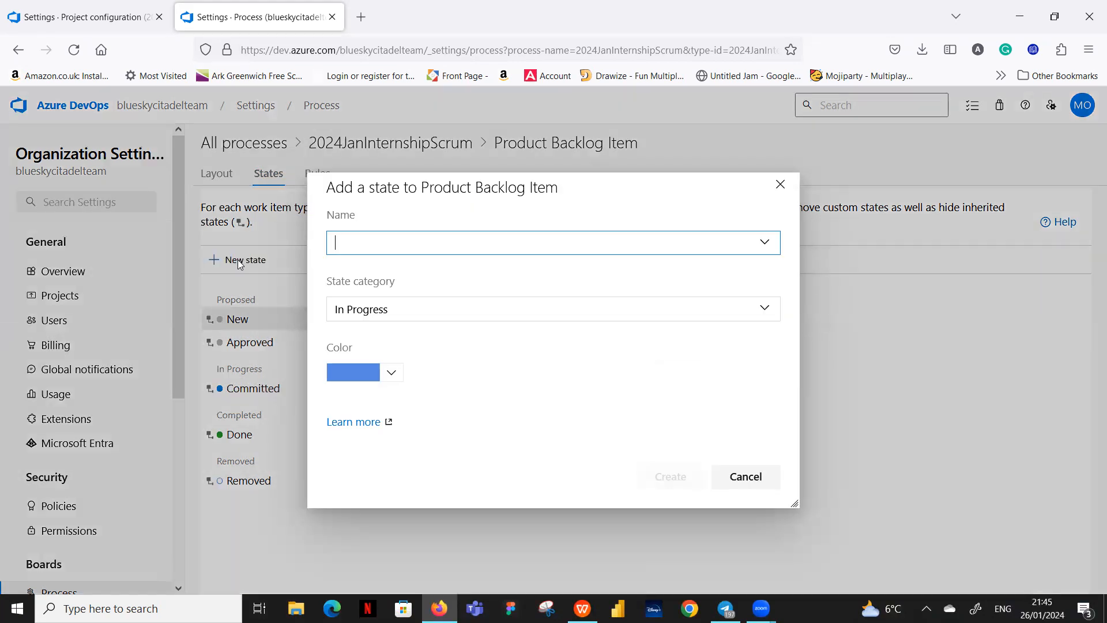
type("I")
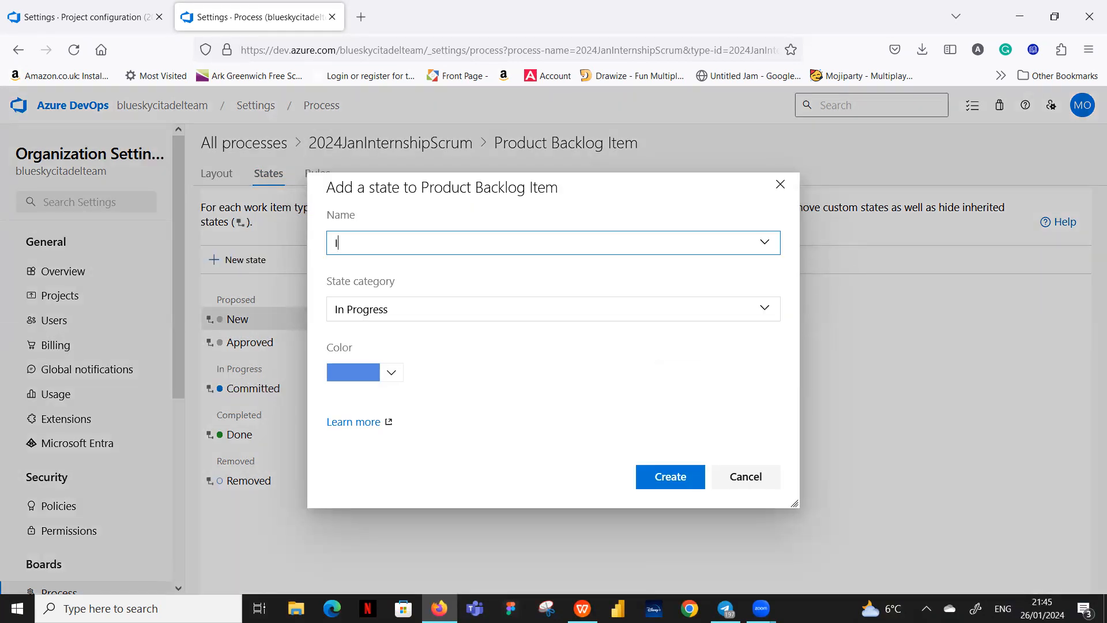
type("n BA")
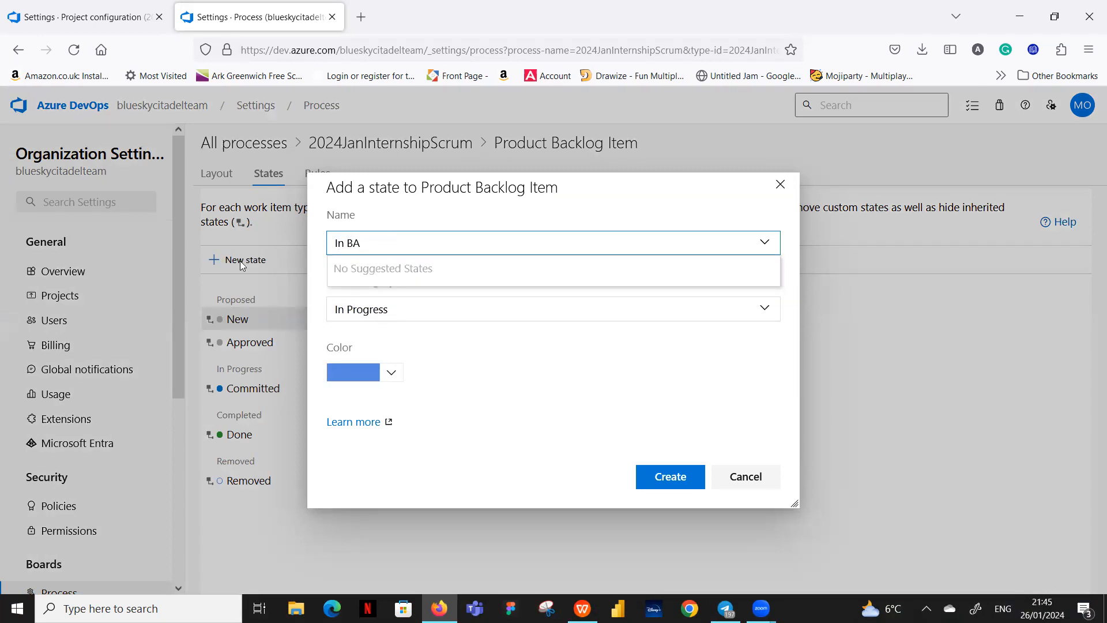
left_click(673, 376)
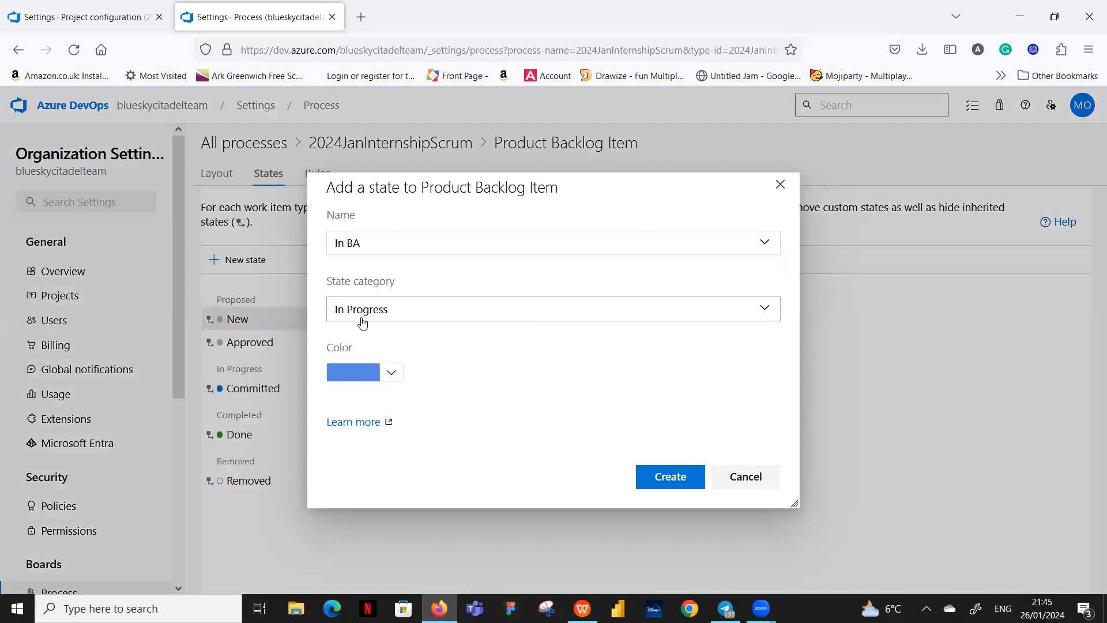
left_click(765, 308)
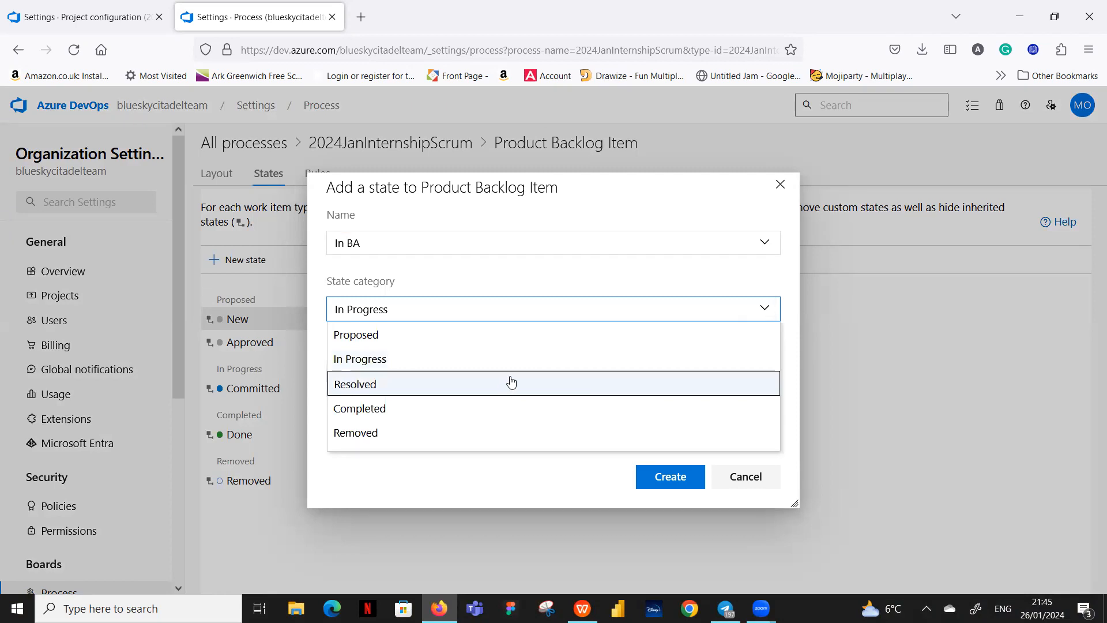
left_click(432, 339)
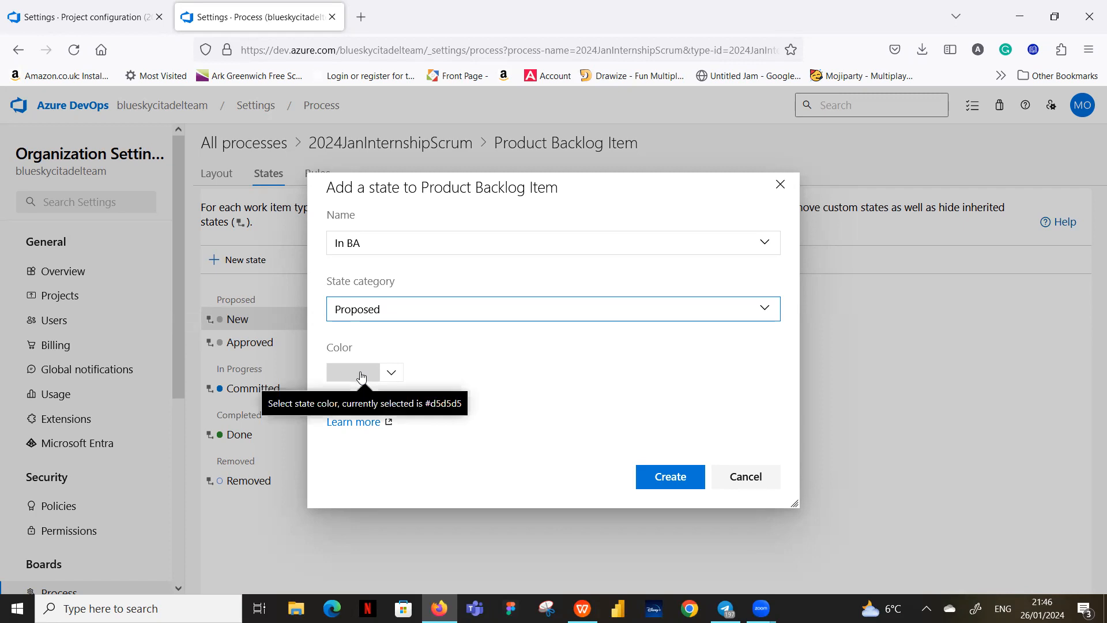
left_click(667, 480)
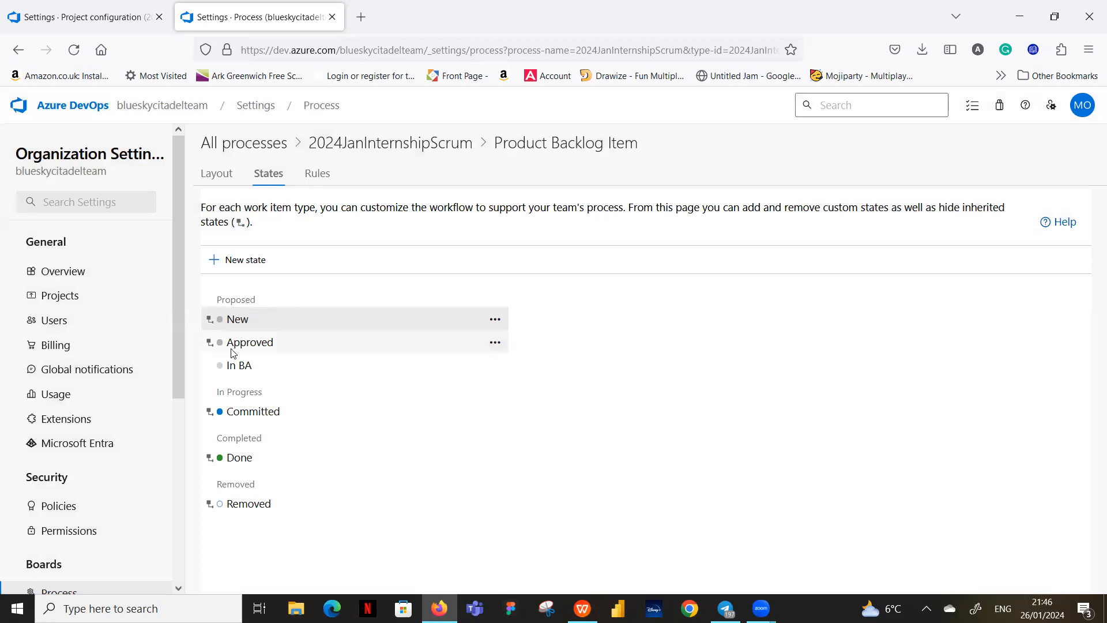
Create a BA Done state for the Product Backlog Item in the Proposed category
left_click(248, 263)
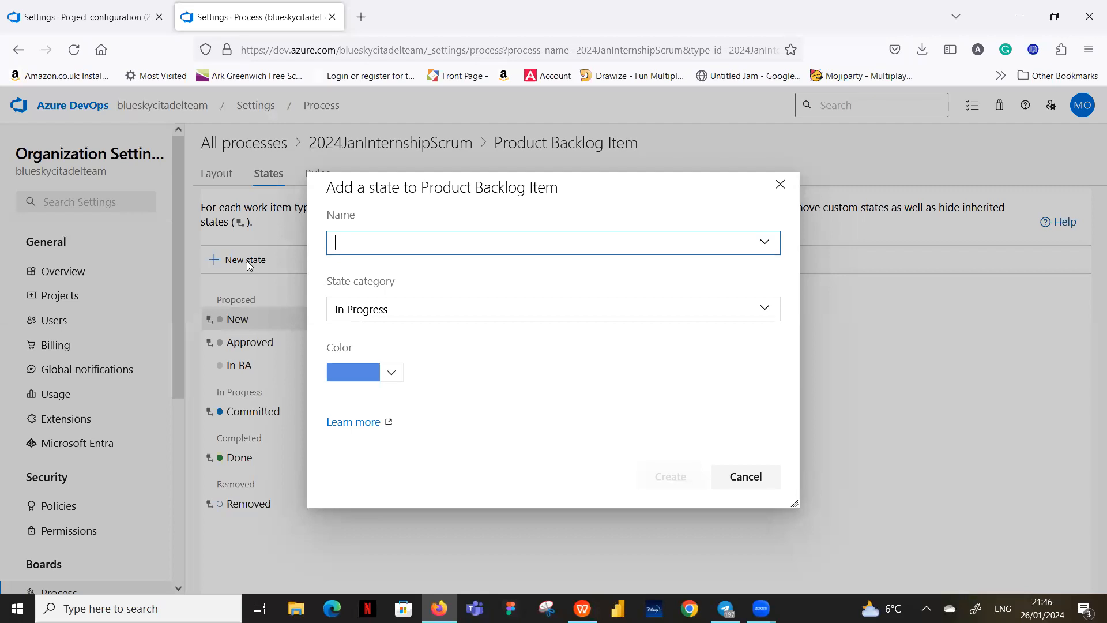
type("BA")
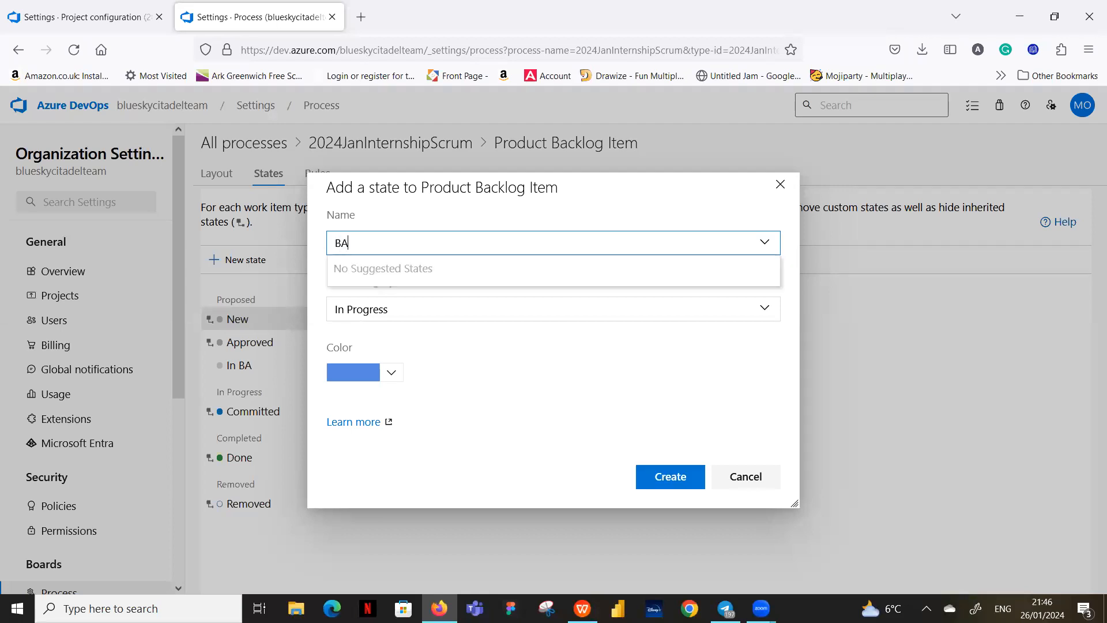
type(" Done")
left_click(656, 379)
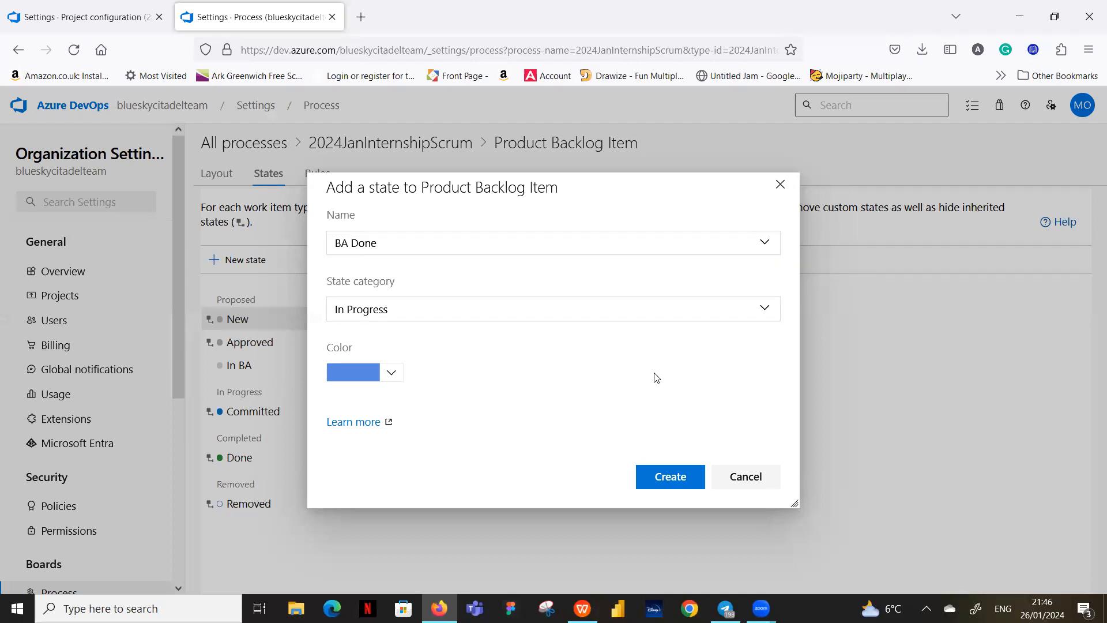
left_click(765, 308)
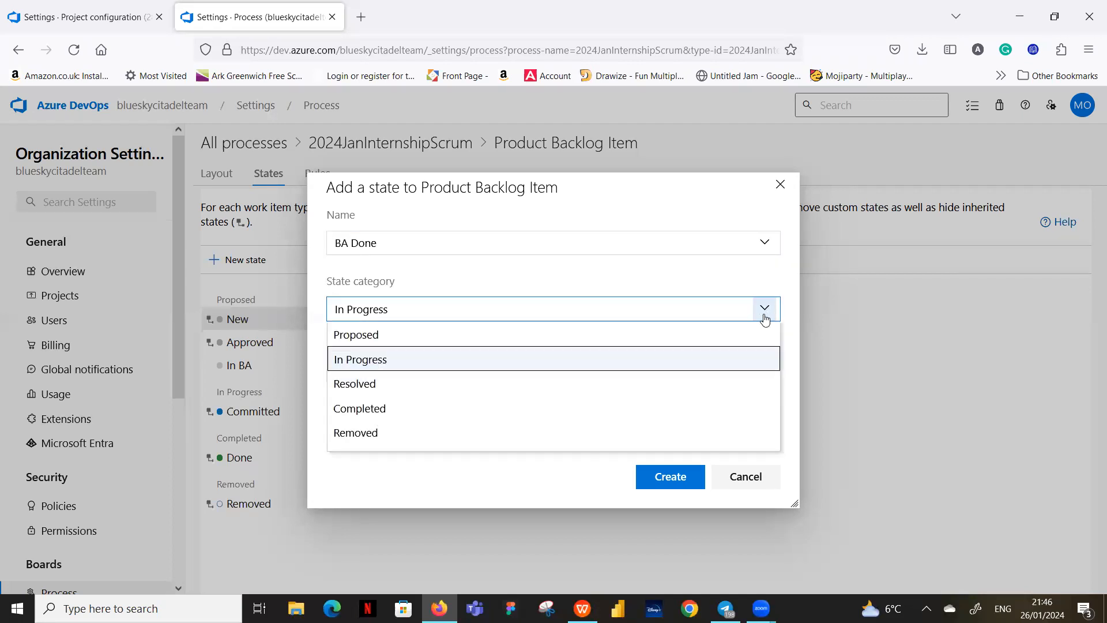
left_click(537, 330)
left_click(672, 477)
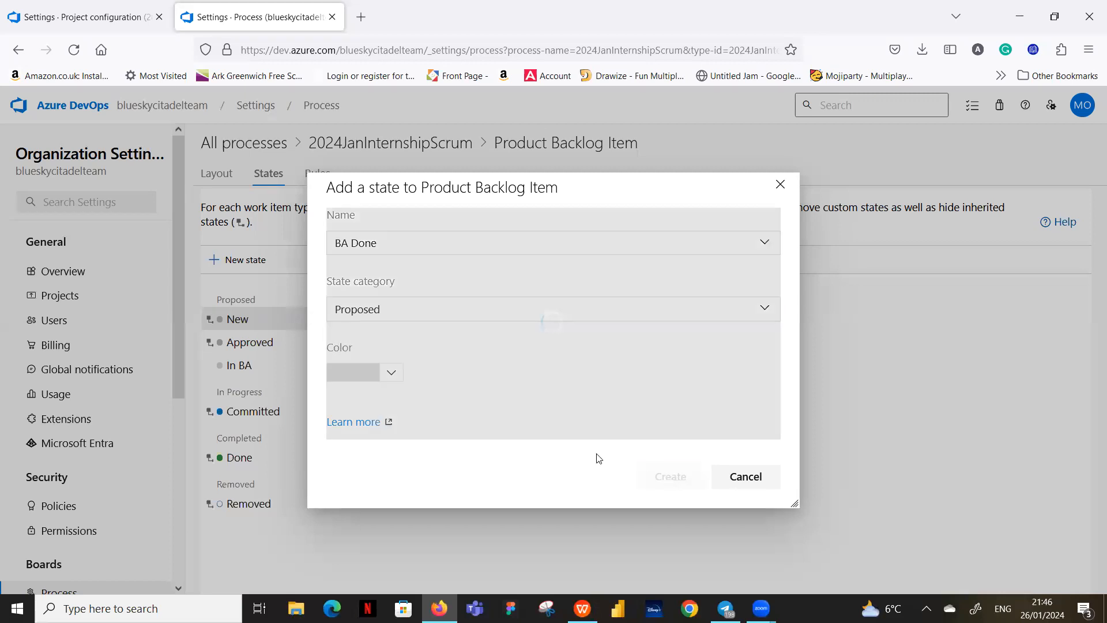
Create an In Dev state for the Product Backlog Item in the In Progress category
left_click(244, 261)
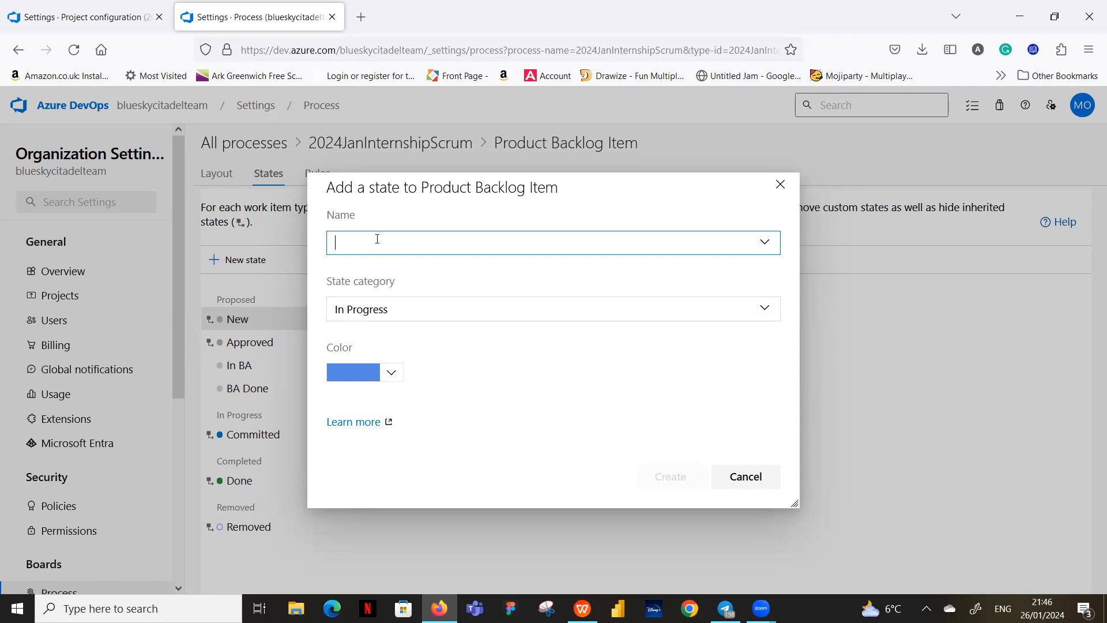
type("In Planning")
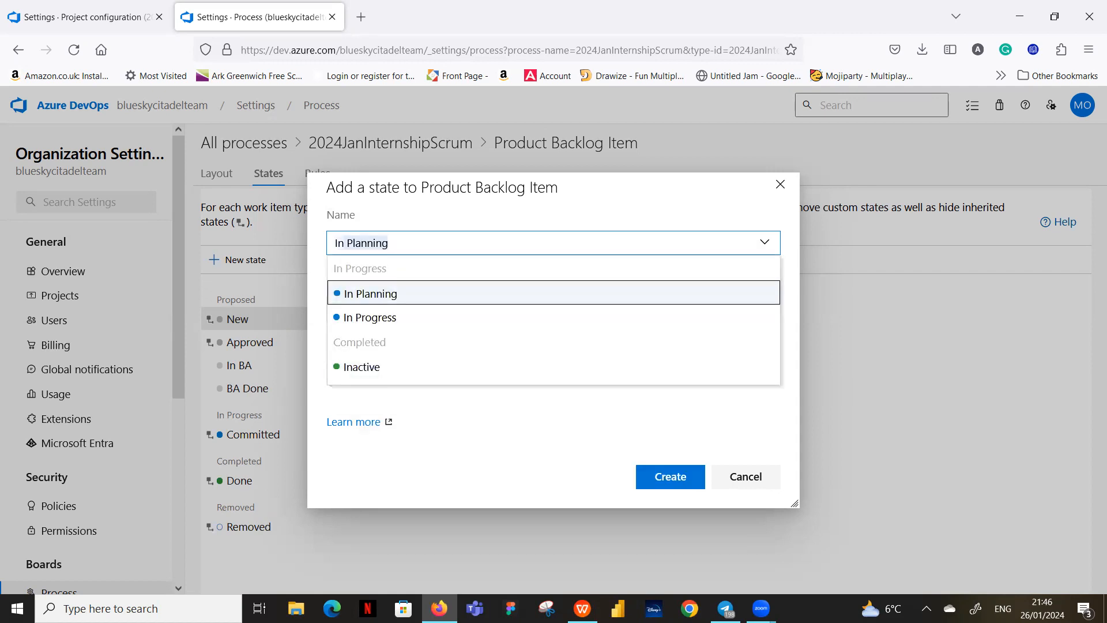
type("Dev")
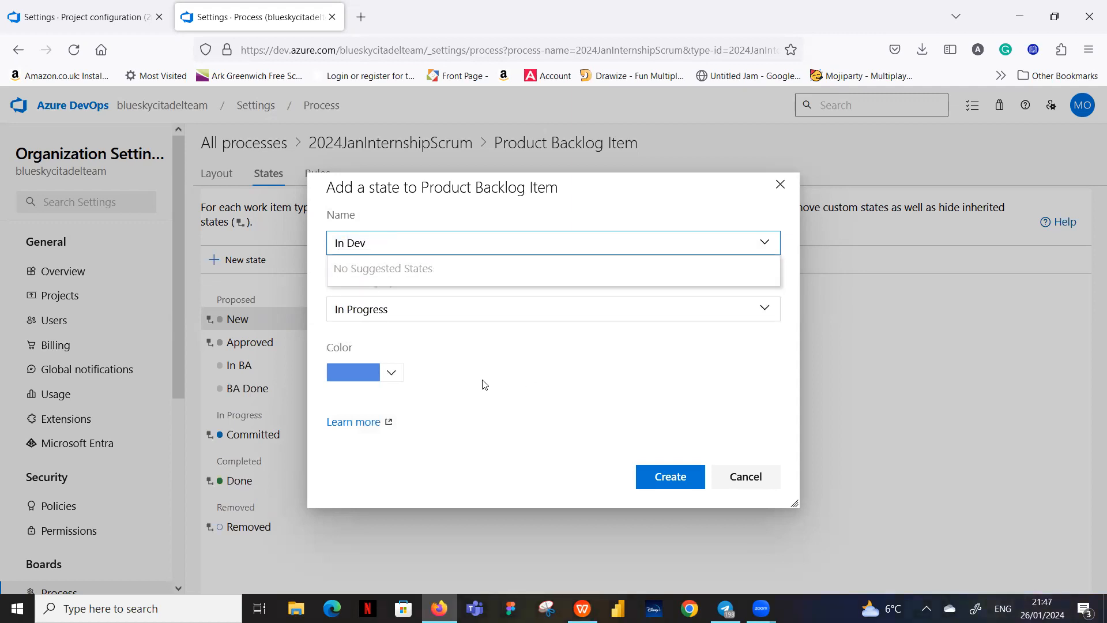
left_click(706, 363)
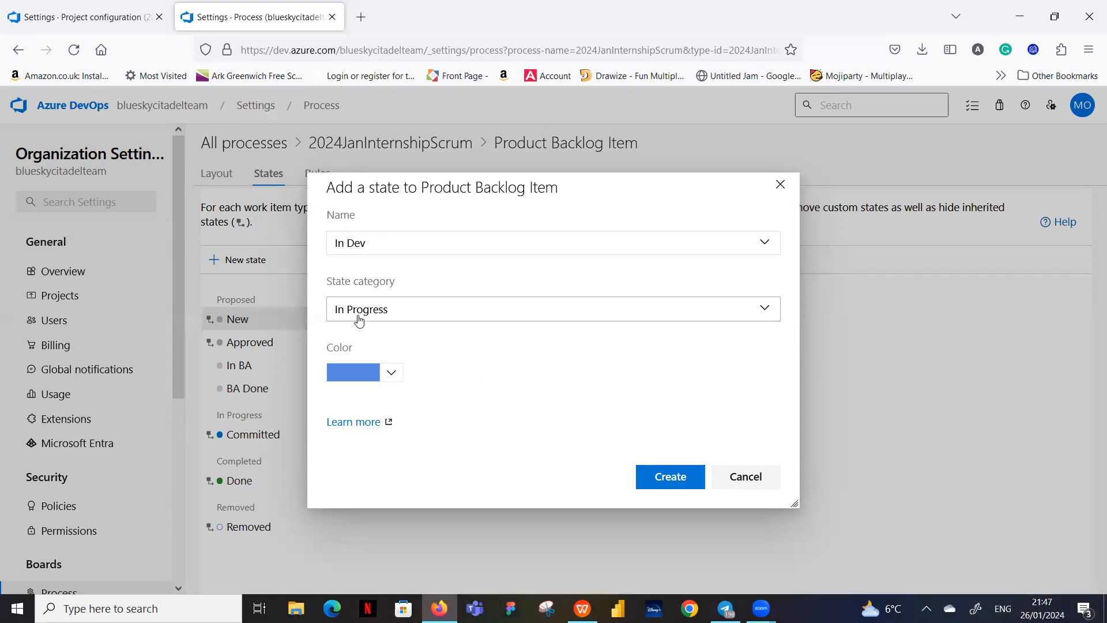
left_click(666, 486)
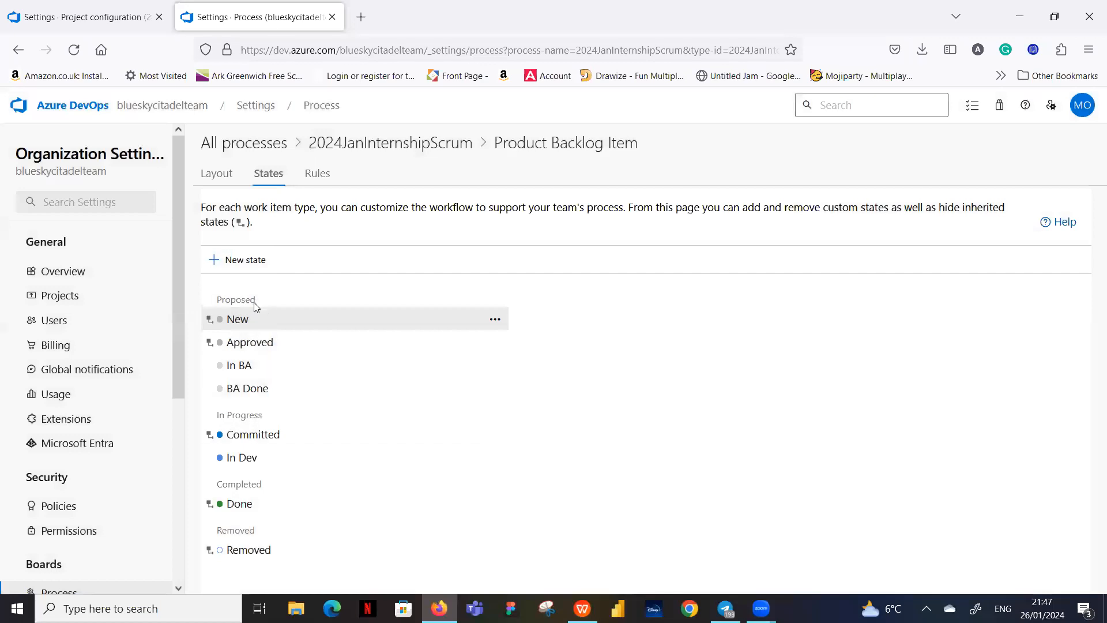
Create a Dev Done state for the Product Backlog Item in the In Progress category
left_click(244, 262)
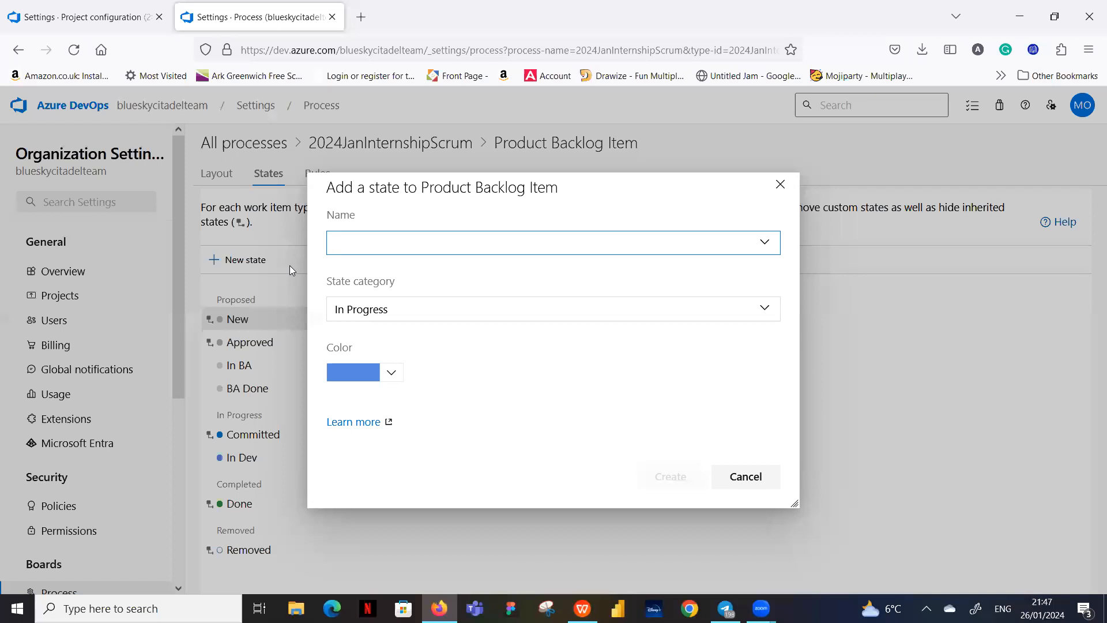
type("De")
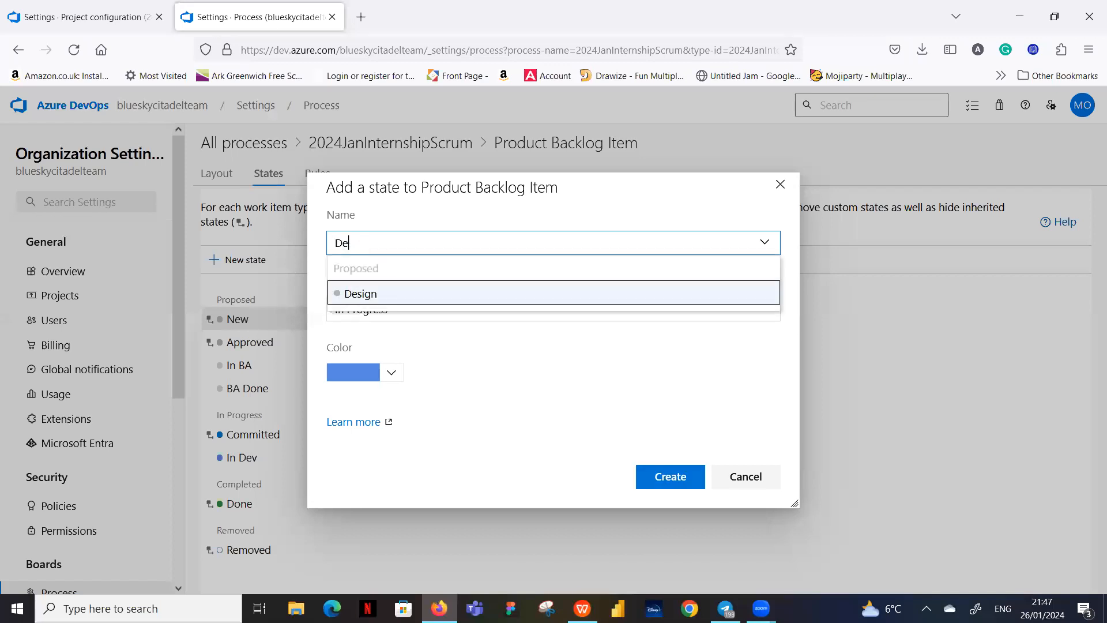
type("v Done")
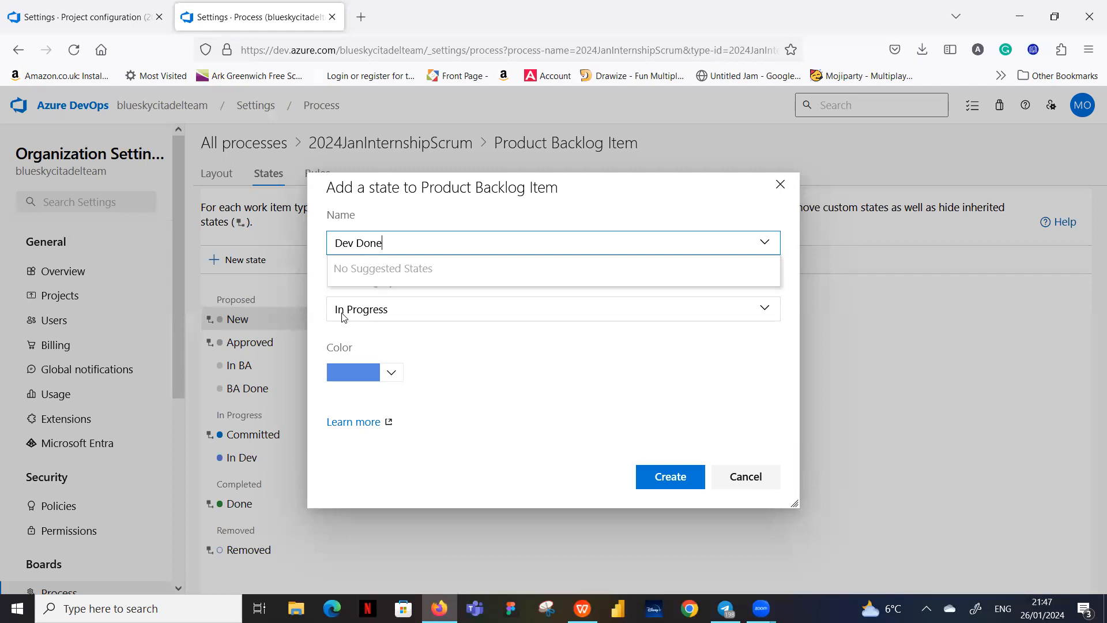
left_click(676, 477)
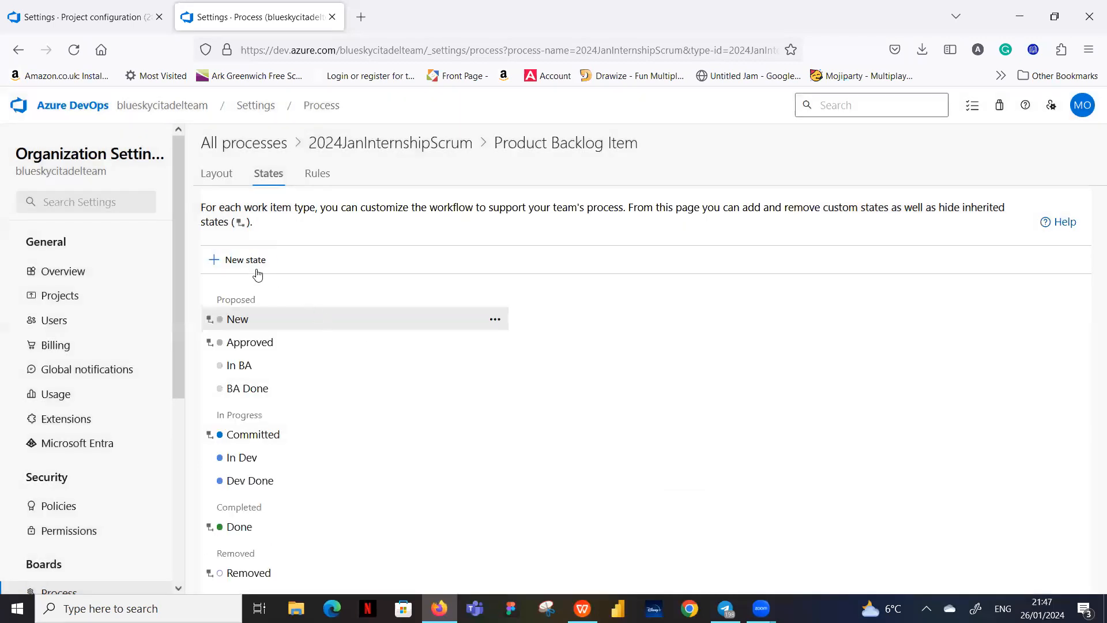
Create an In QA state for the Product Backlog Item in the In Progress category
left_click(254, 261)
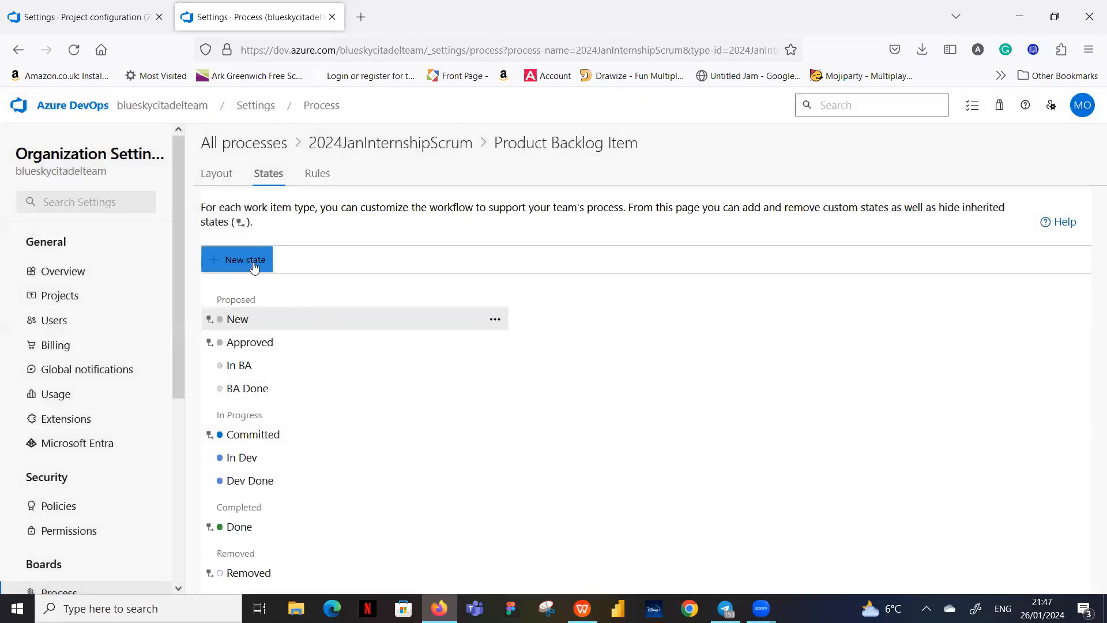
type("I")
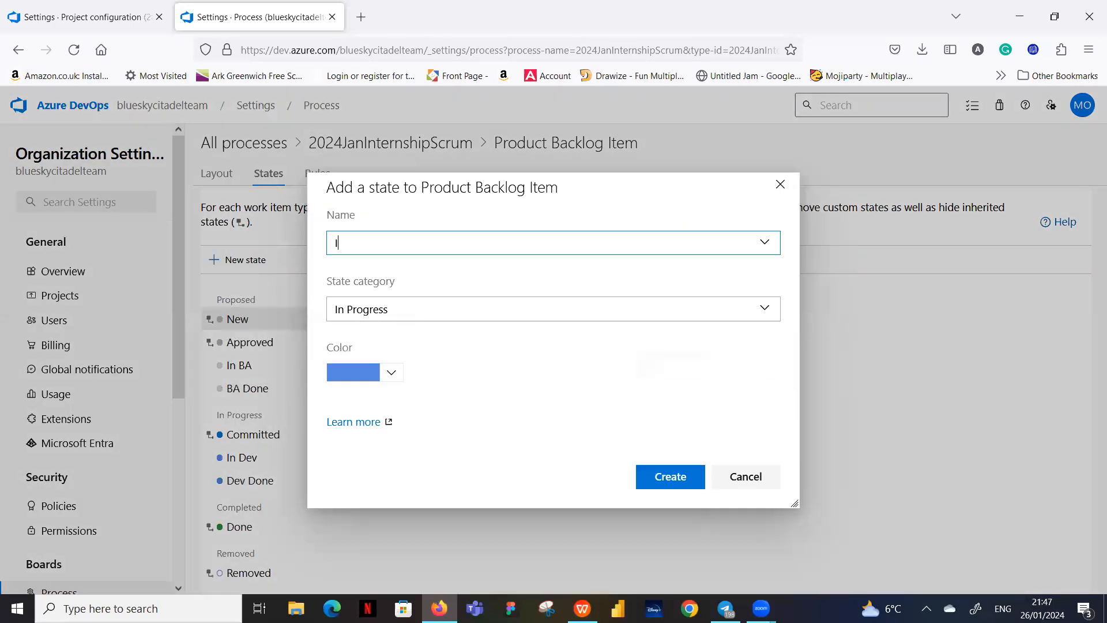
type("n qa")
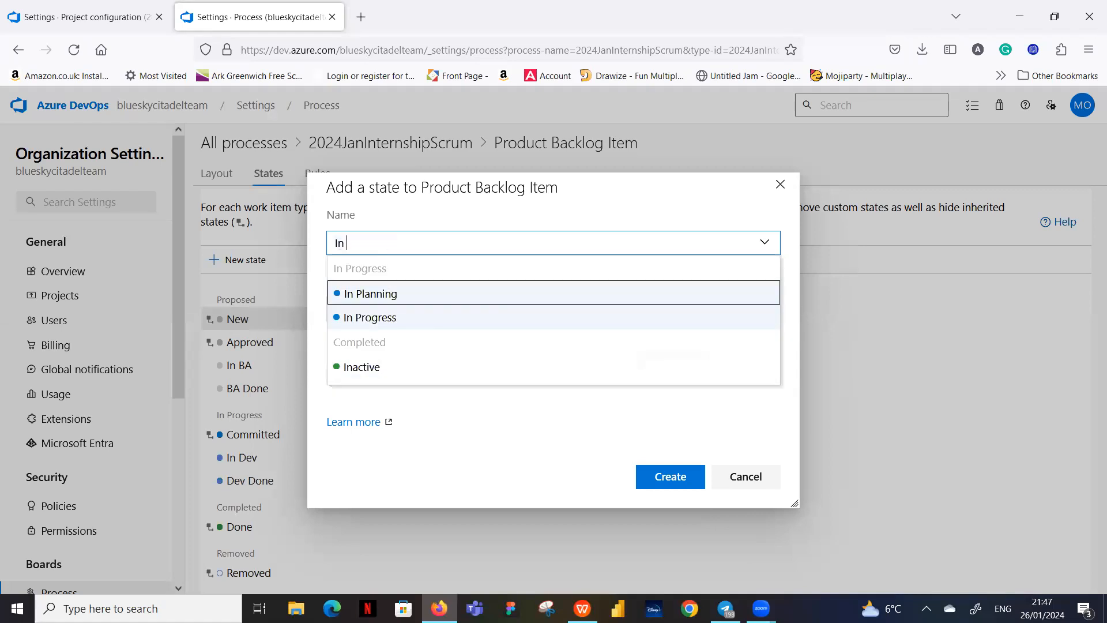
key("BackSpace")
type("QA")
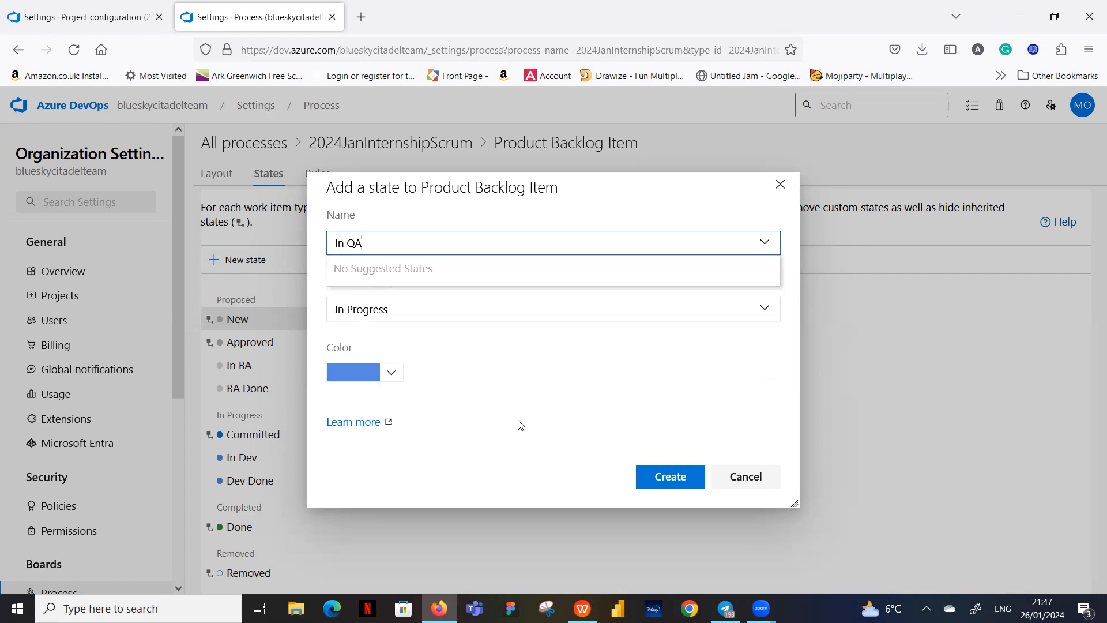
left_click(663, 476)
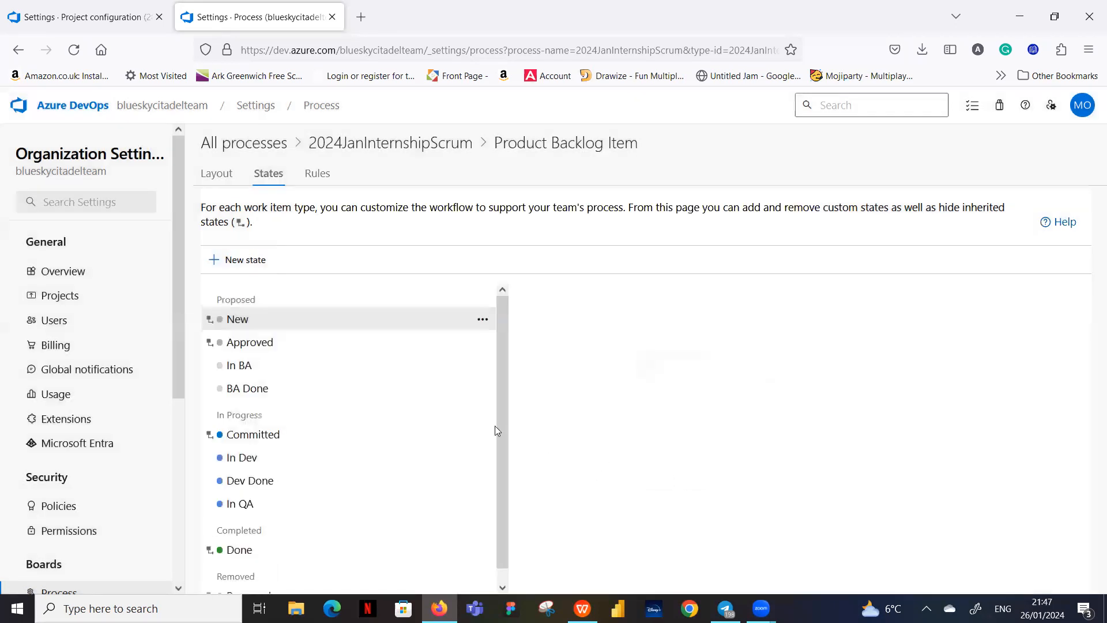
Create a QA Done state for the Product Backlog Item in the In Progress category
left_click(242, 260)
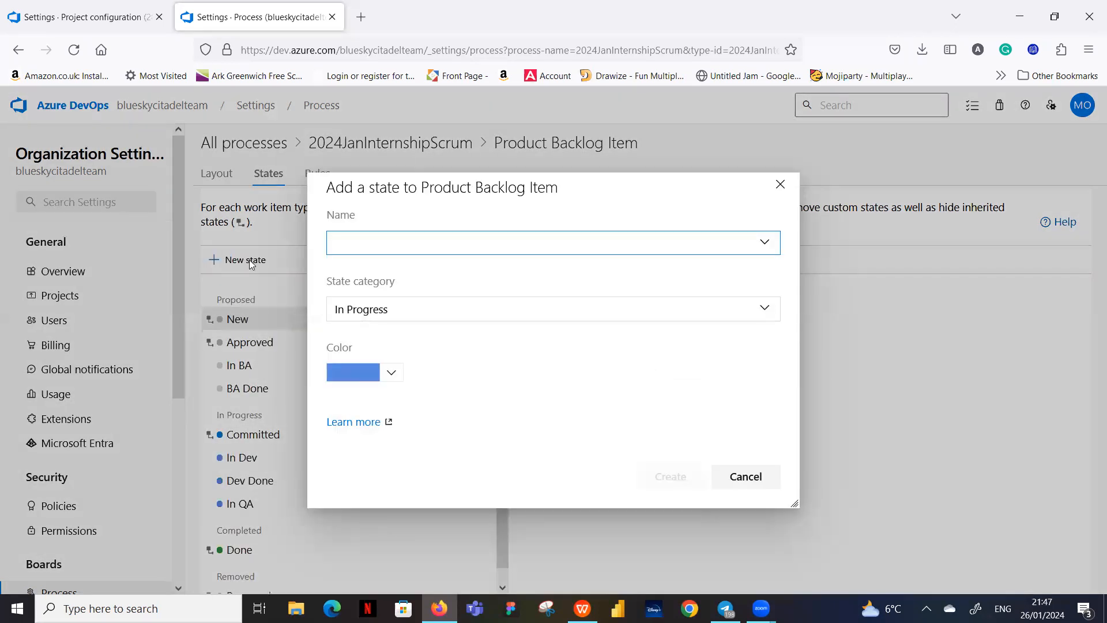
type("QA d")
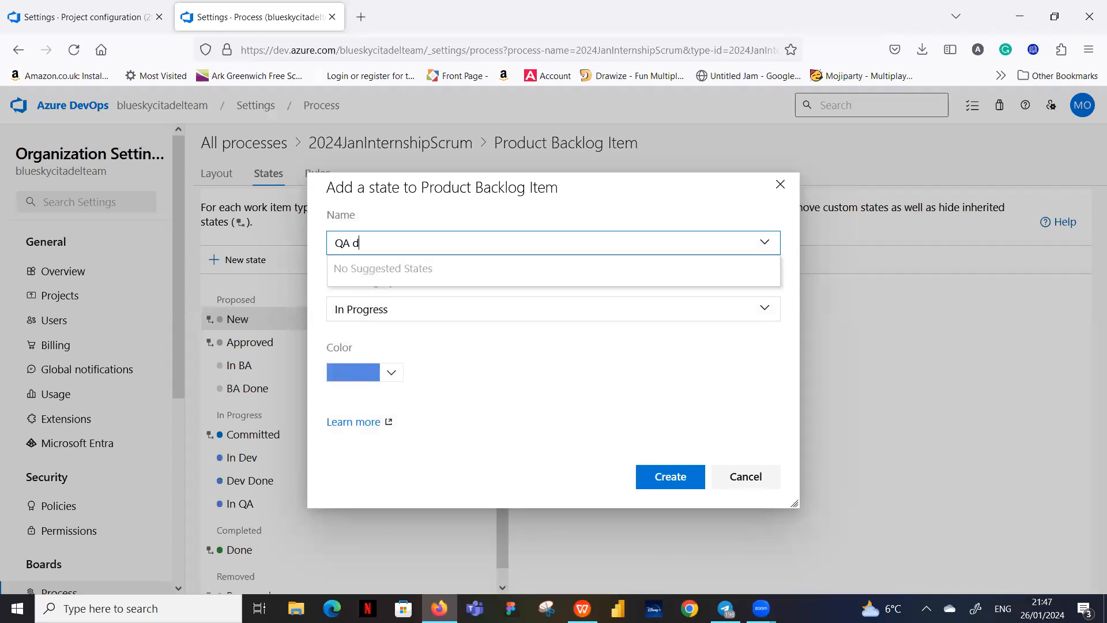
key("BackSpace")
type("Done")
left_click(687, 480)
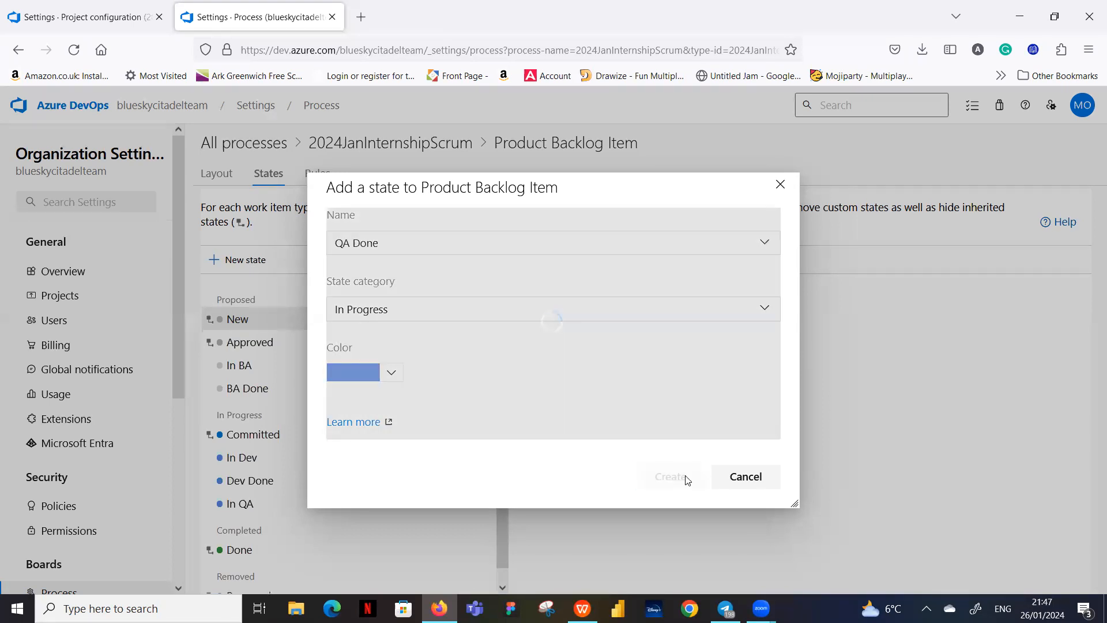
Create an In UAT state for the Product Backlog Item in the In Progress category
left_click(266, 269)
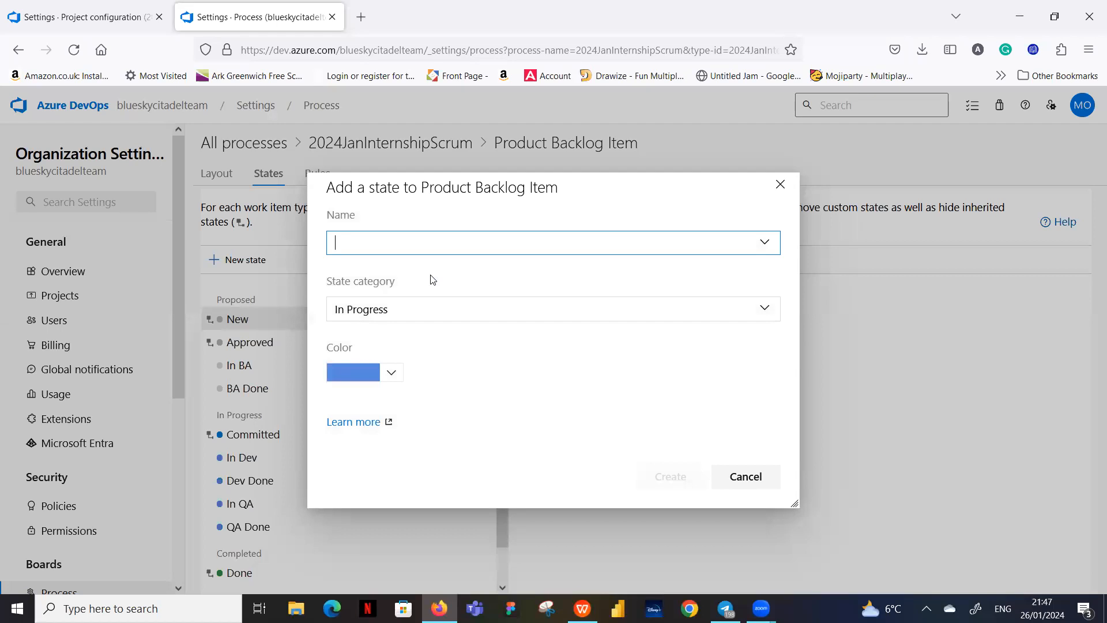
type("UAT")
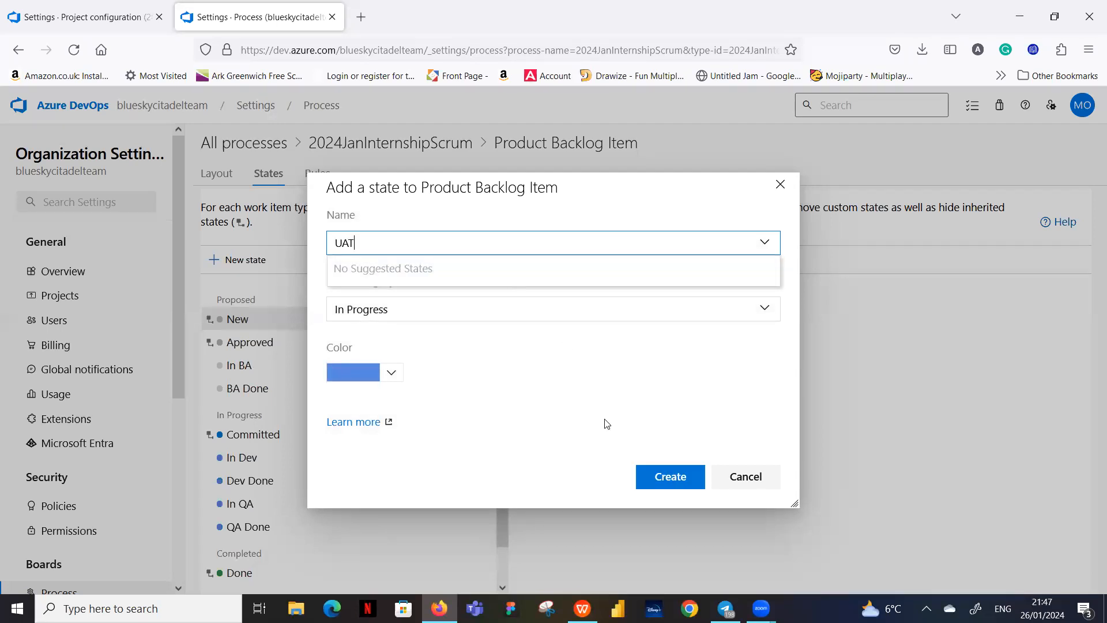
key("BackSpace")
key("BackSpace")
key("BackSpace")
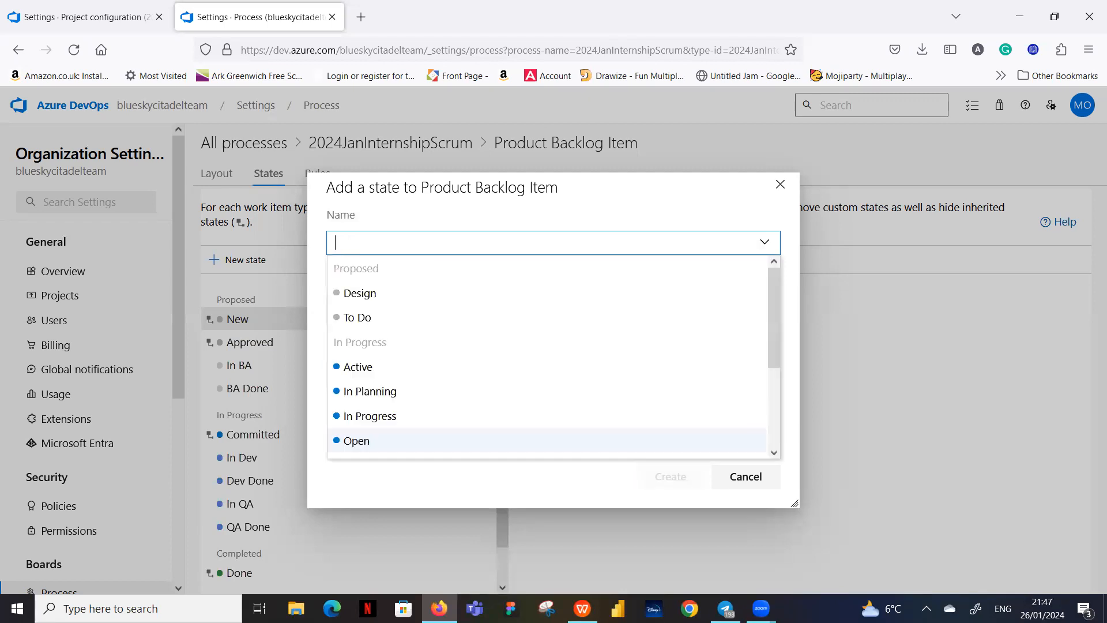
type("In")
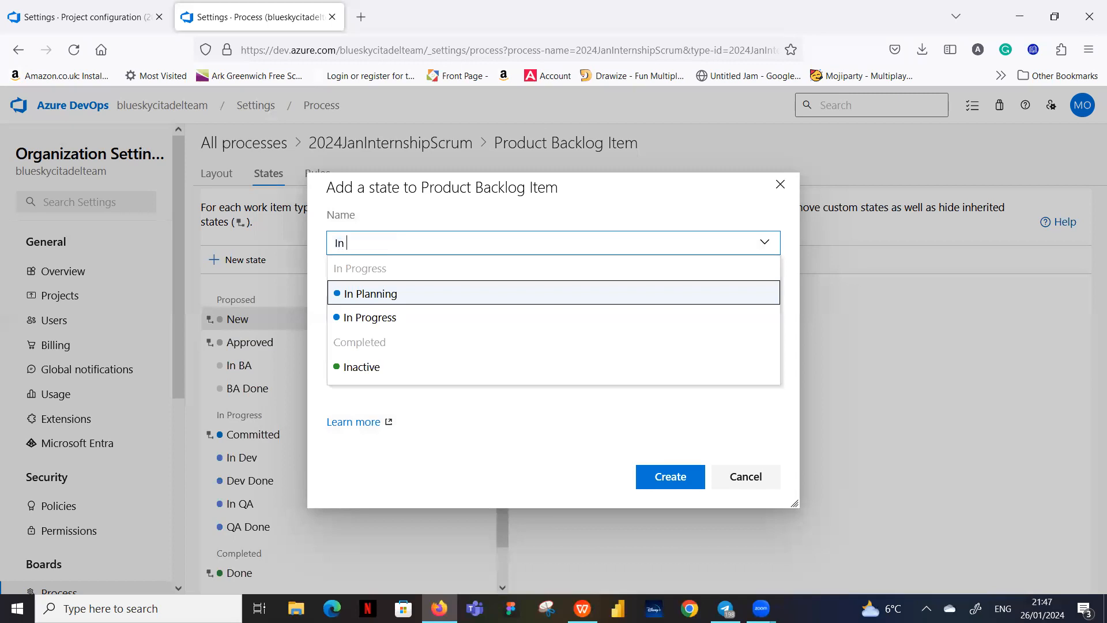
type(" UAT")
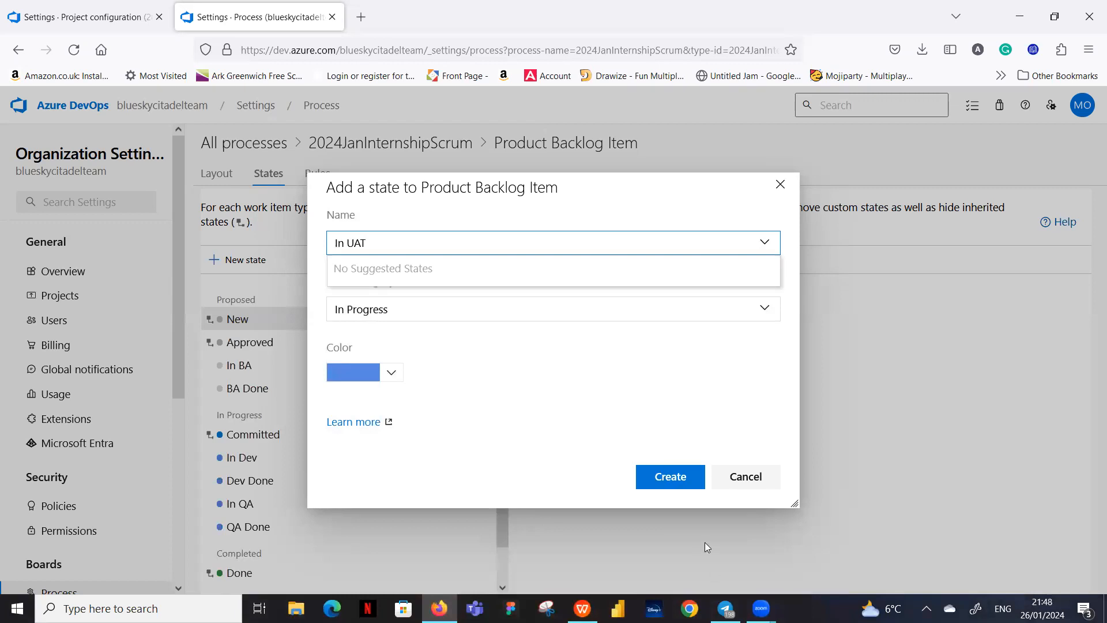
left_click(671, 478)
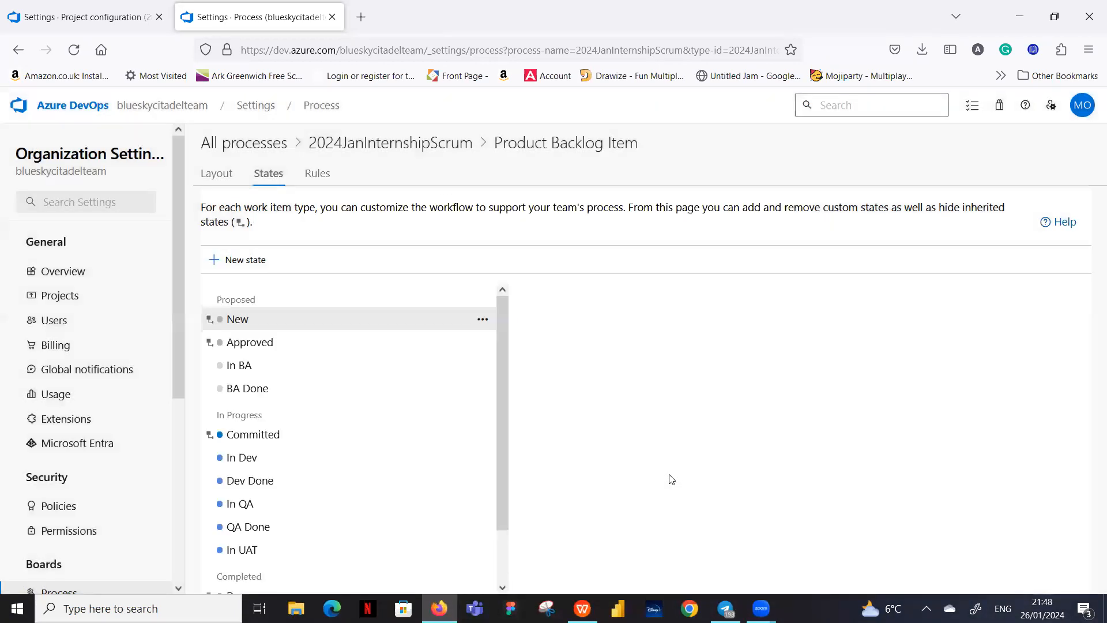
Create a UAT Done state for the Product Backlog Item in the In Progress category
left_click(245, 264)
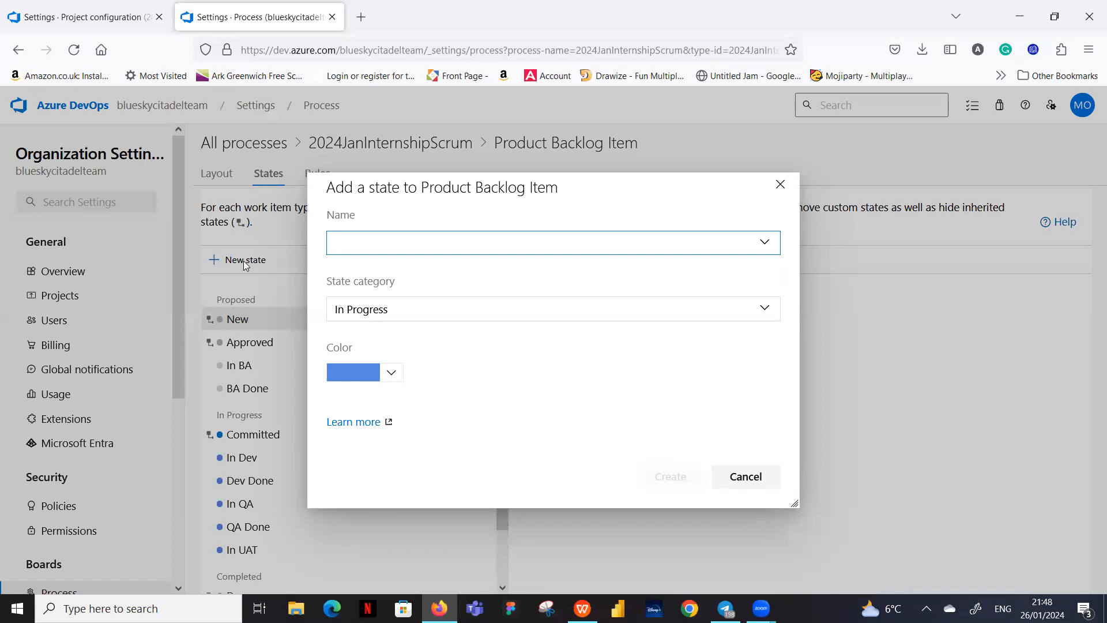
type("UAT")
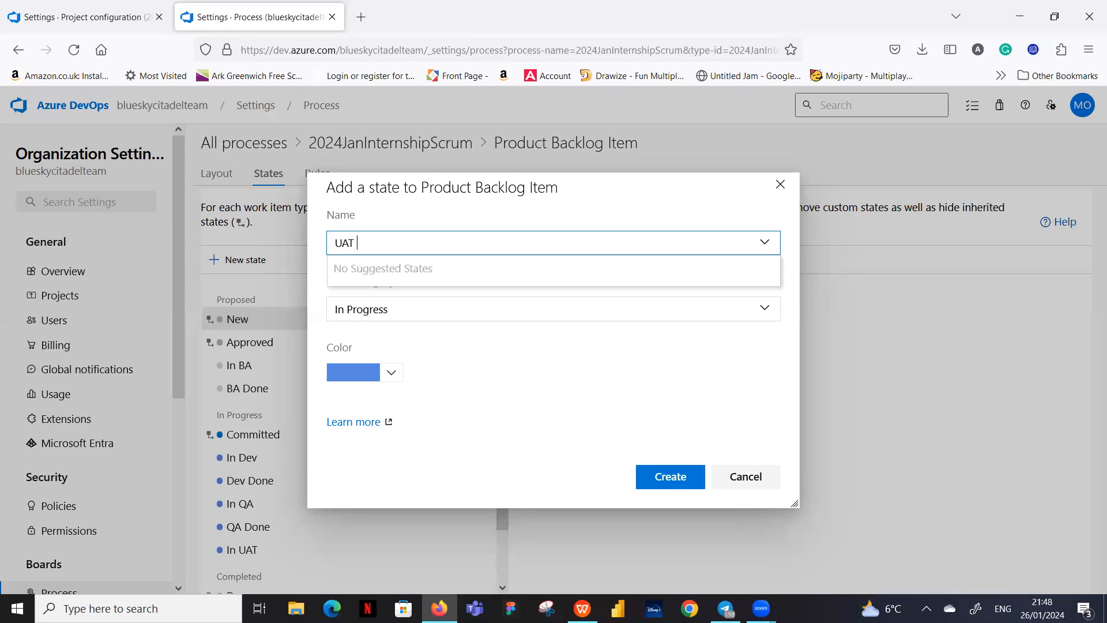
type(" Done")
left_click(678, 482)
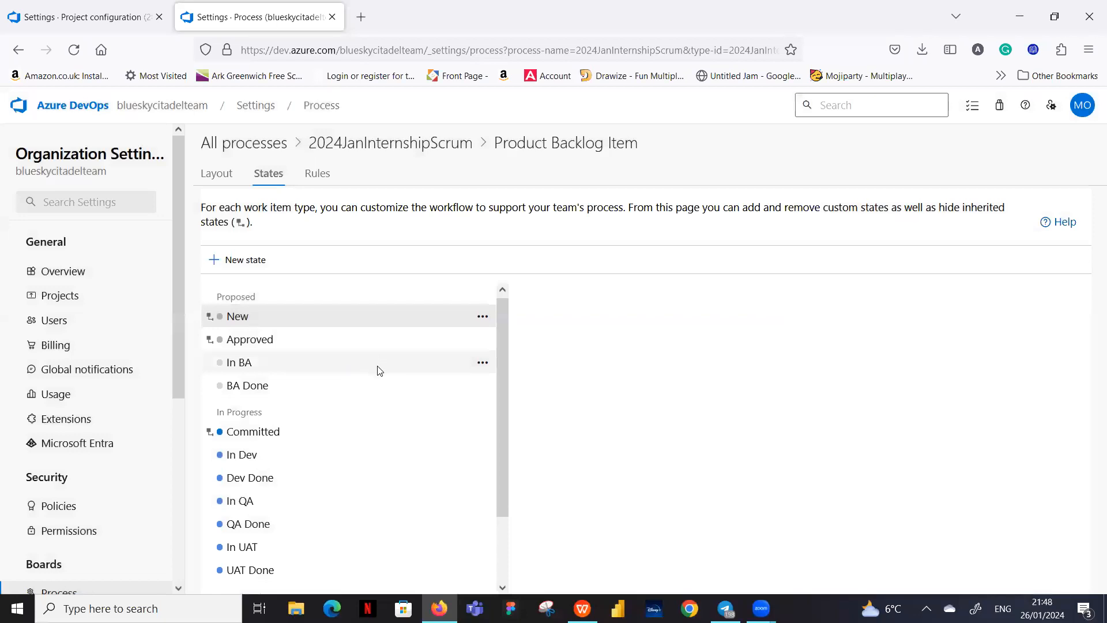
scroll(378, 371, "down", 3)
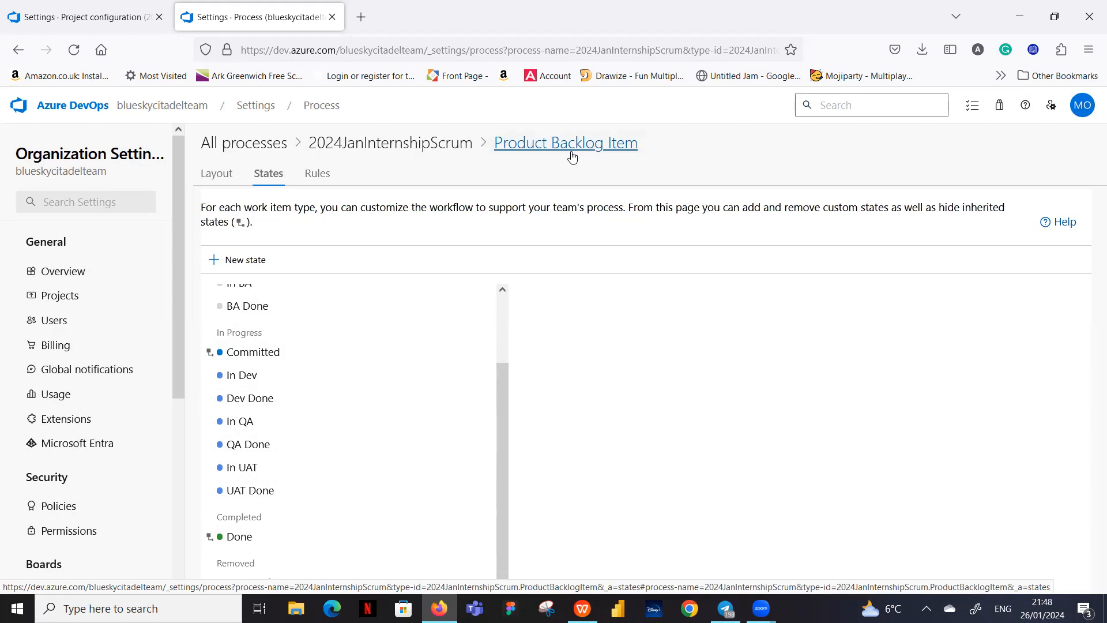
Add the existing Planned Hours field to the Task work item type of the 2024JanInternshipScrum process
left_click(380, 145)
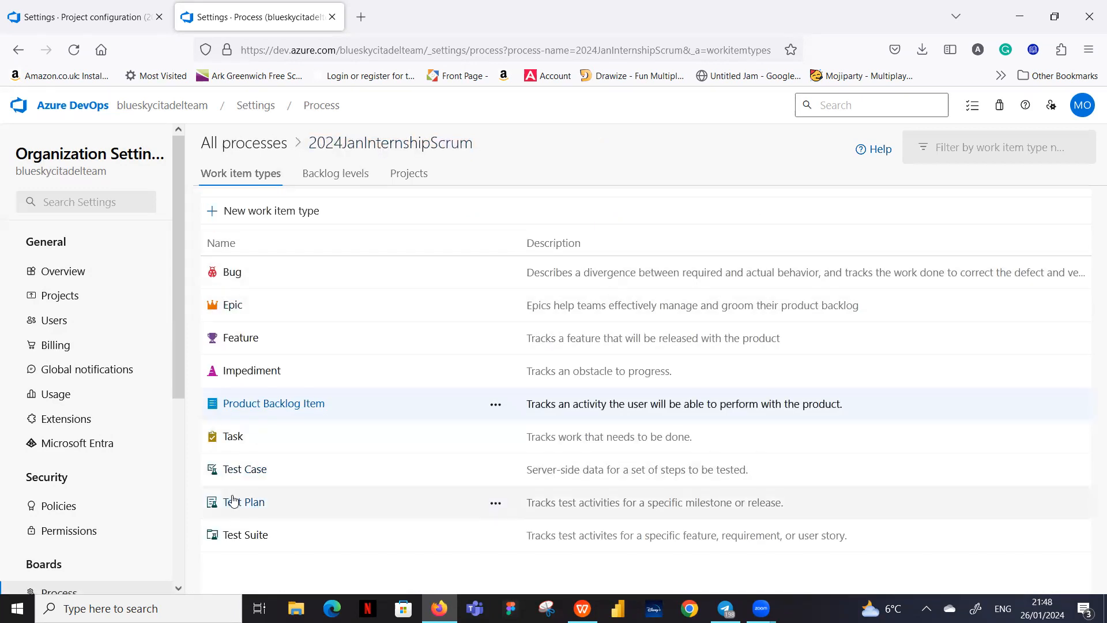
left_click(232, 439)
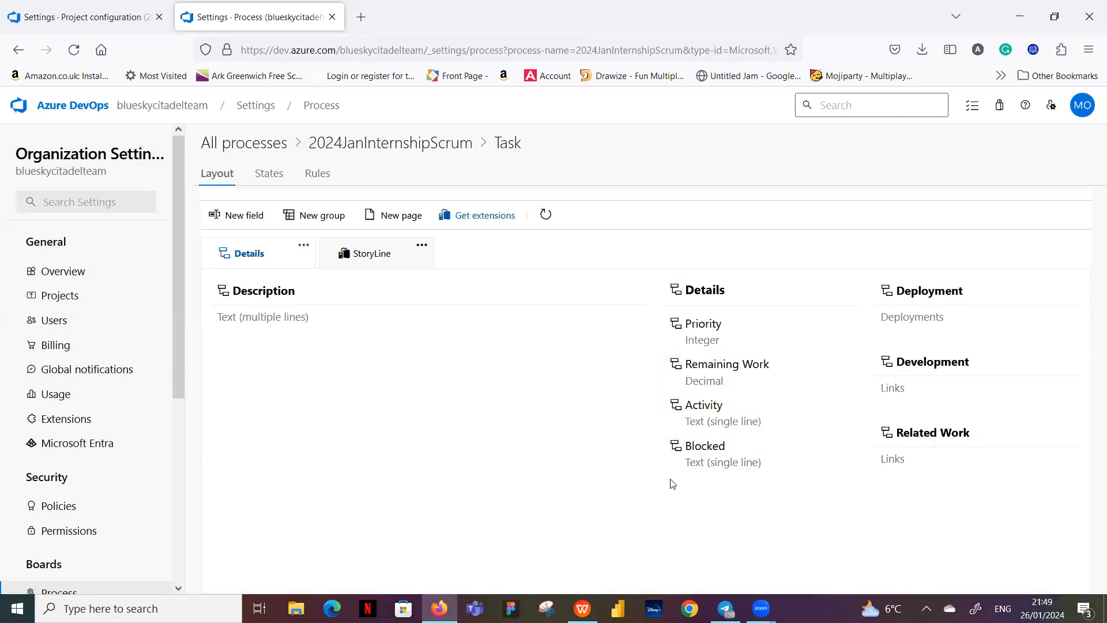
left_click(236, 217)
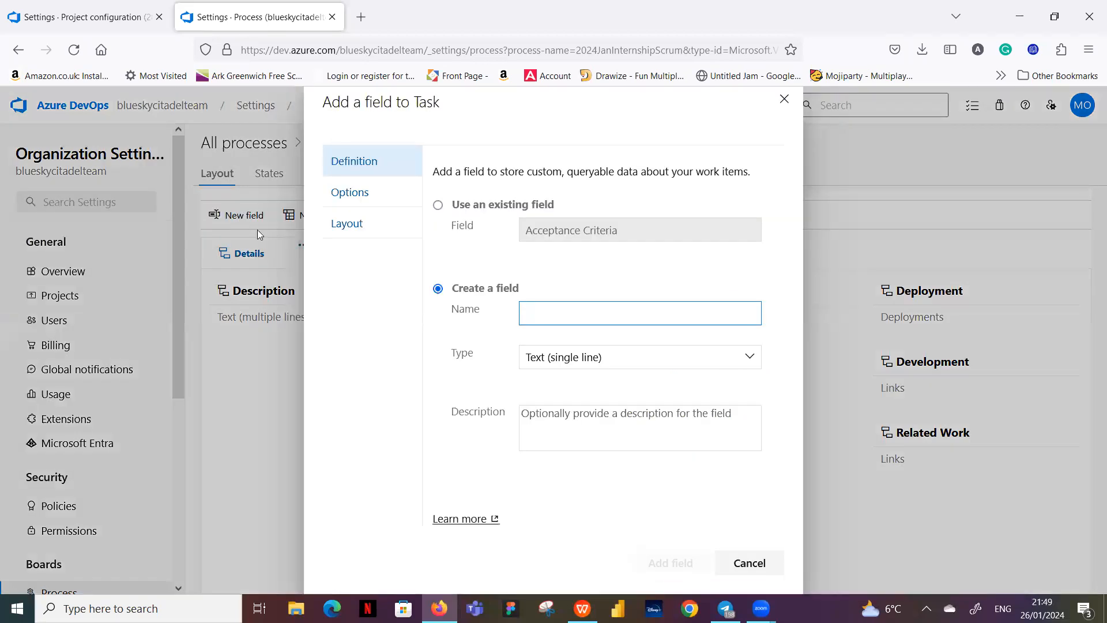
left_click(439, 205)
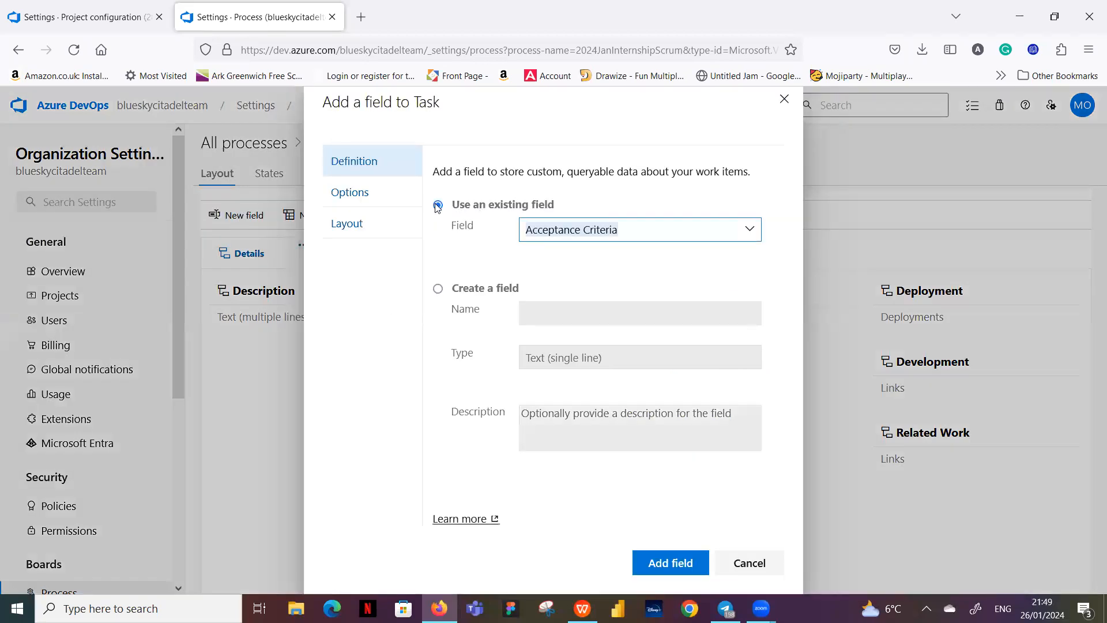
left_click(750, 230)
scroll(670, 328, "down", 3)
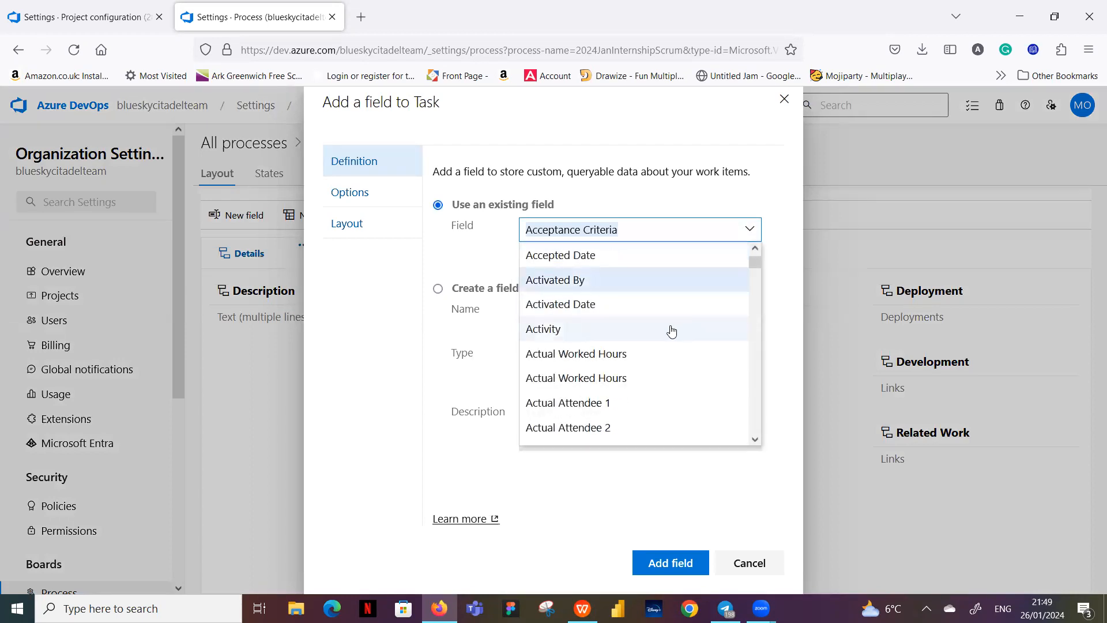
scroll(671, 333, "down", 10)
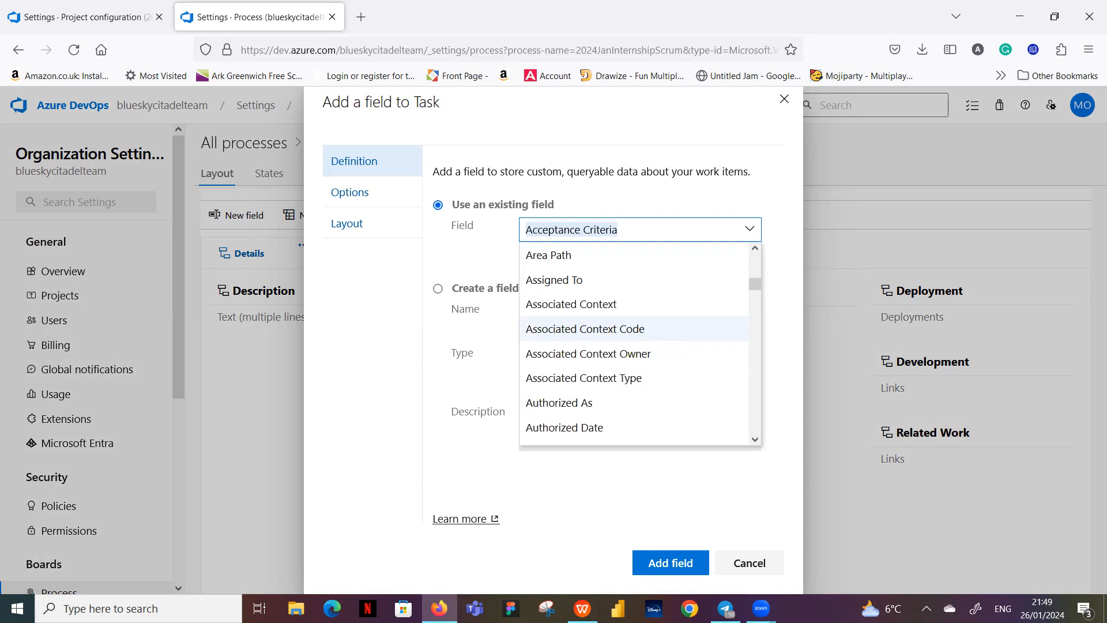
type("plan Hours")
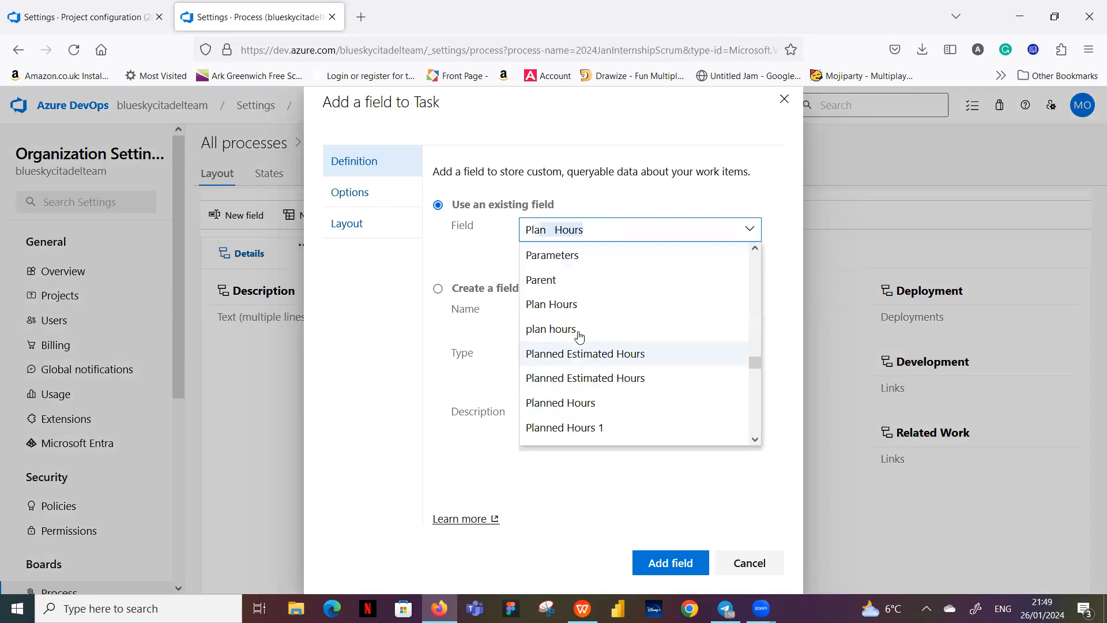
left_click(587, 404)
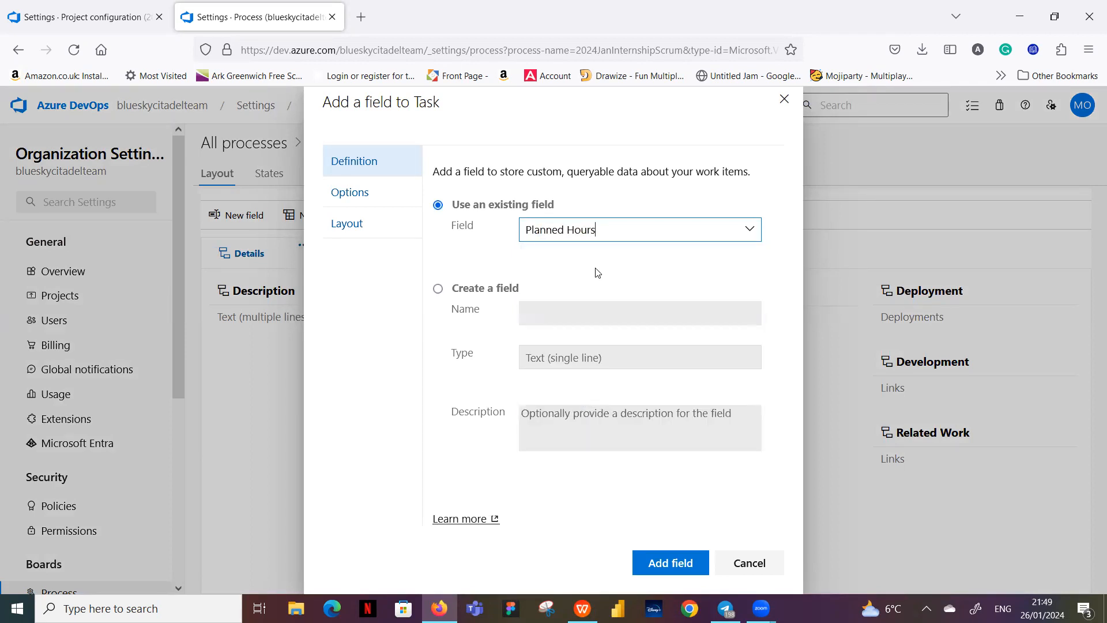
left_click(670, 562)
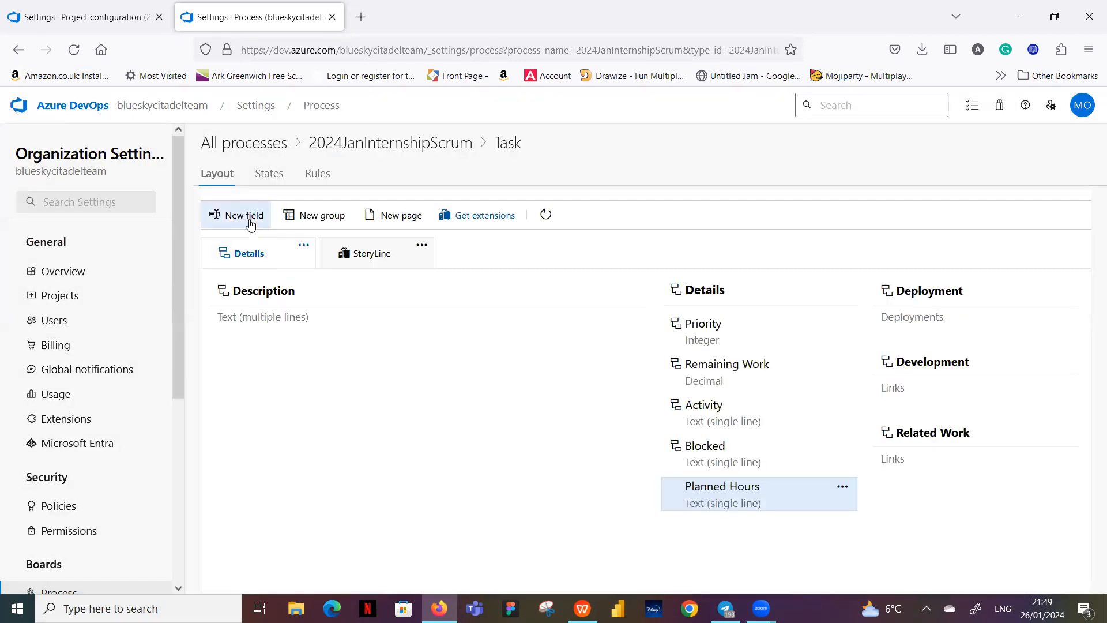
Add the existing Actual Worked Hours field to the Task work item type and view the Task's workflow states
left_click(247, 217)
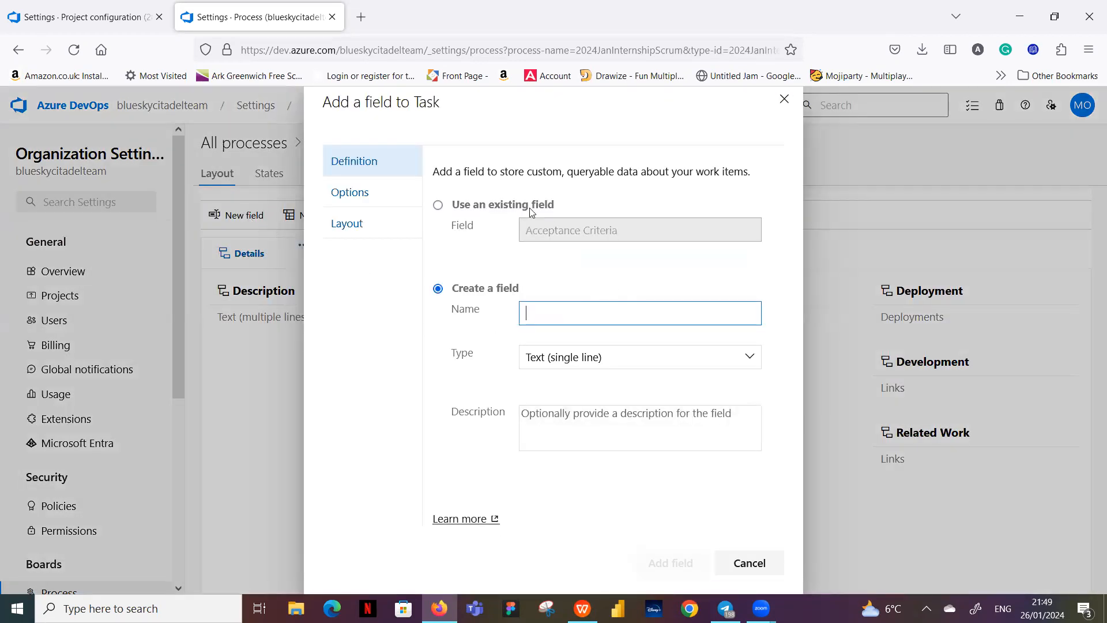
left_click(438, 205)
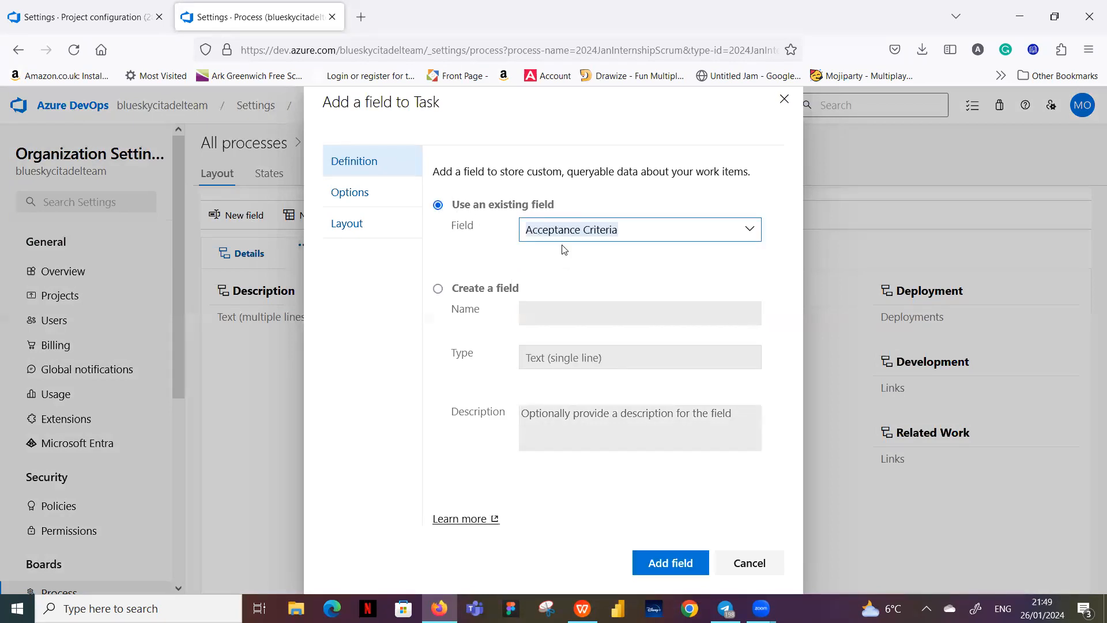
type("Actual Worked Hours")
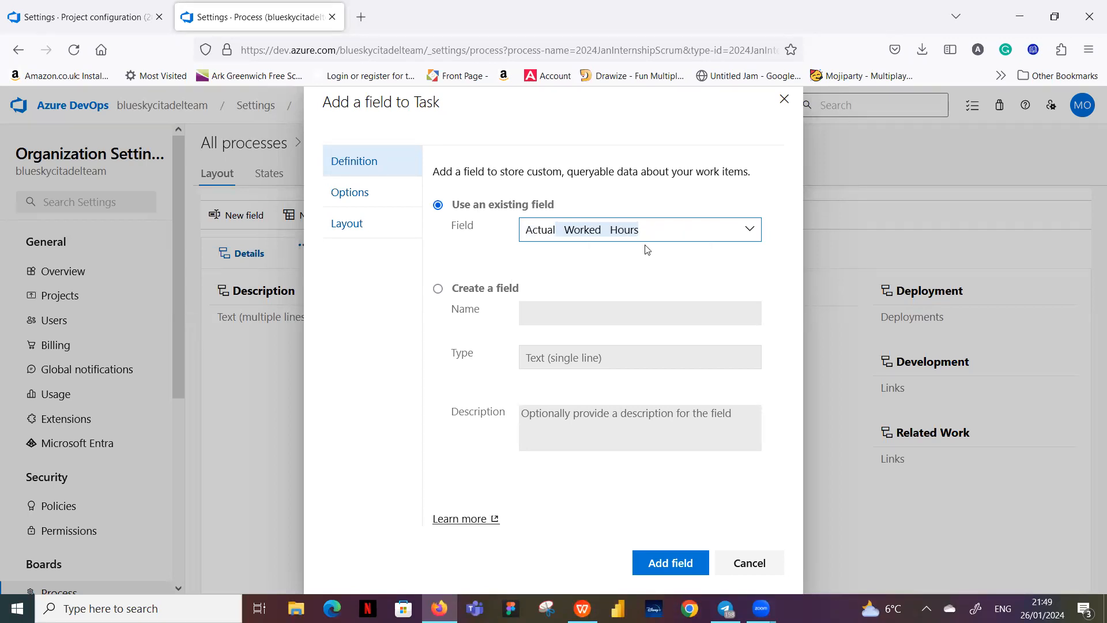
left_click(673, 562)
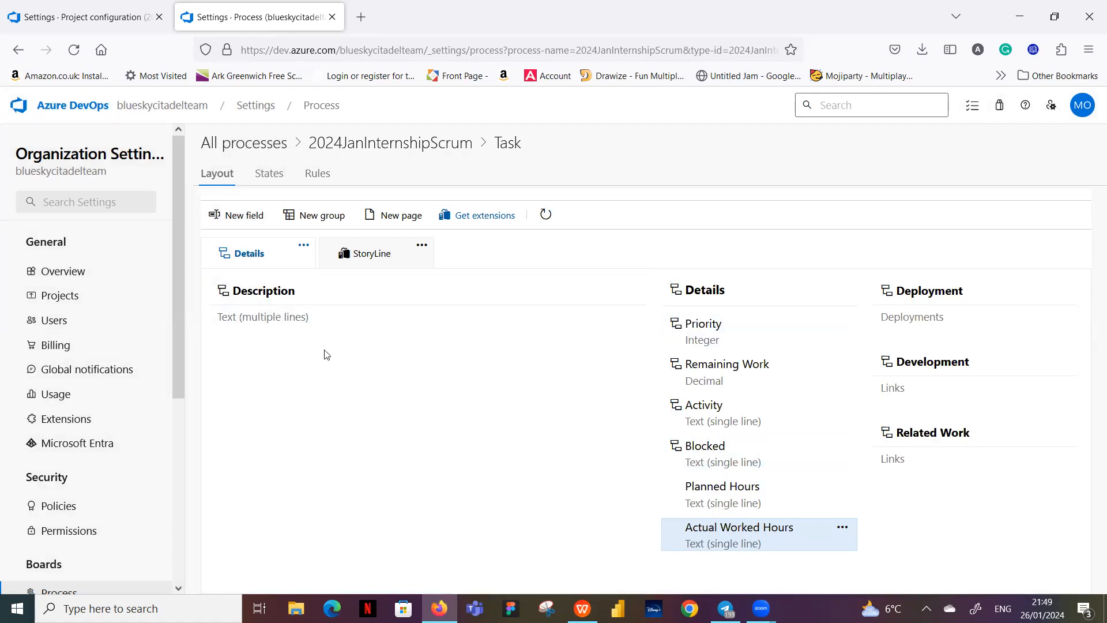
left_click(272, 175)
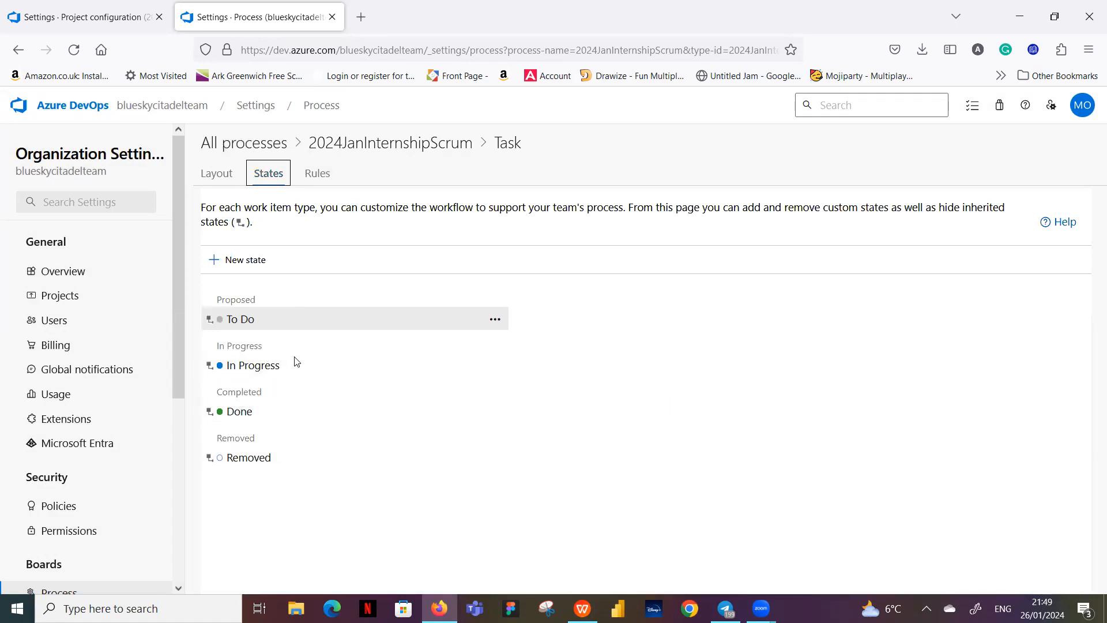
Create an Active state in dark red for the Bug work item type of 2024JanInternshipScrum, in the In Progress category
left_click(399, 151)
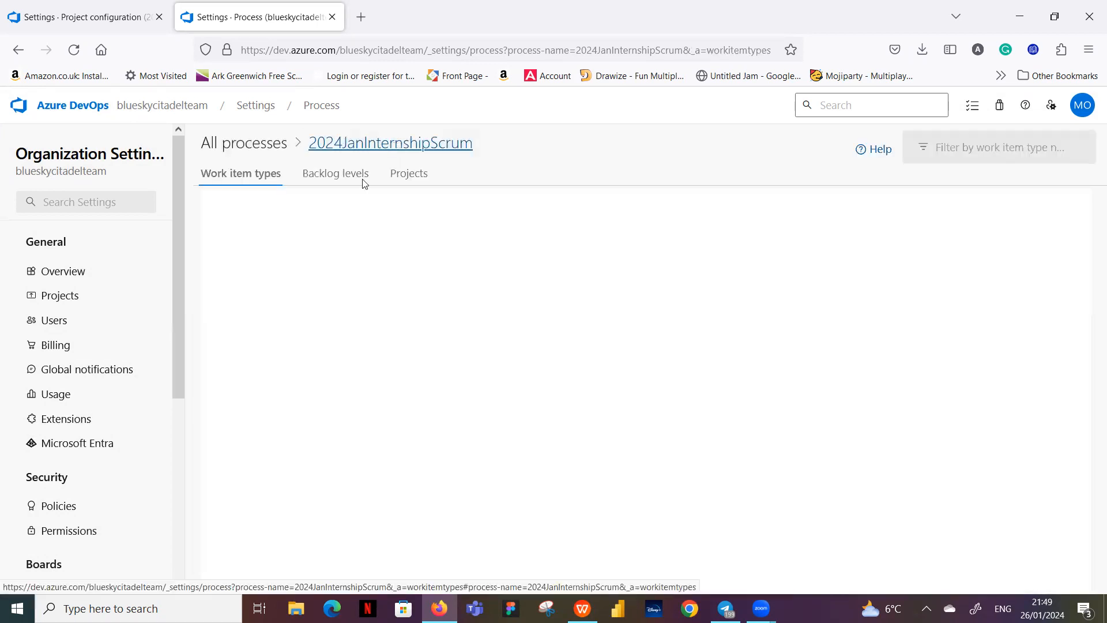
left_click(234, 276)
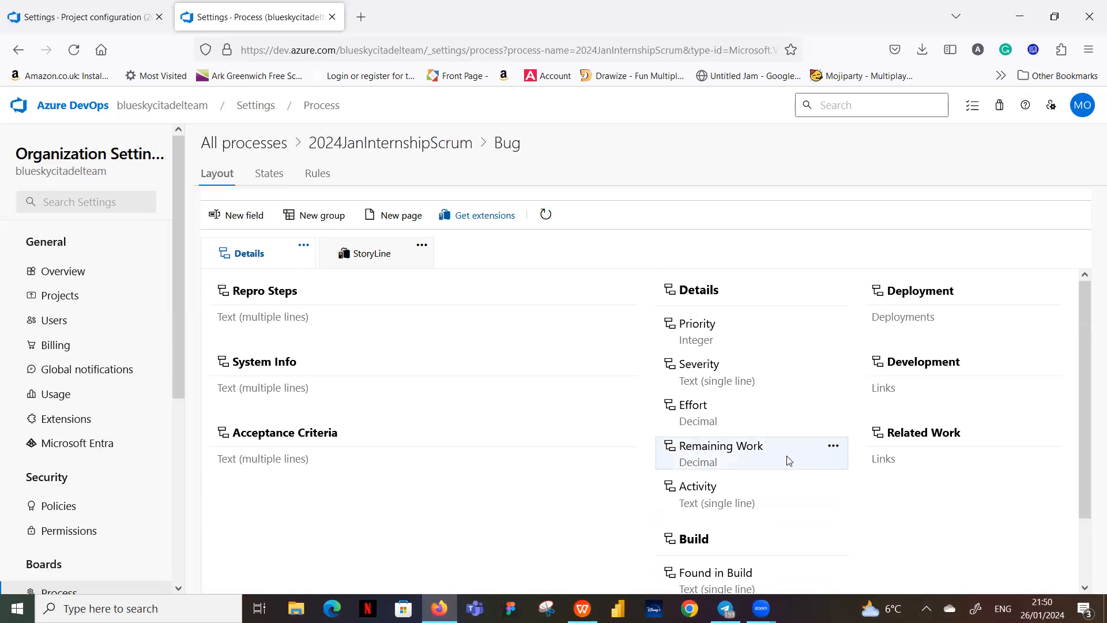
left_click(270, 176)
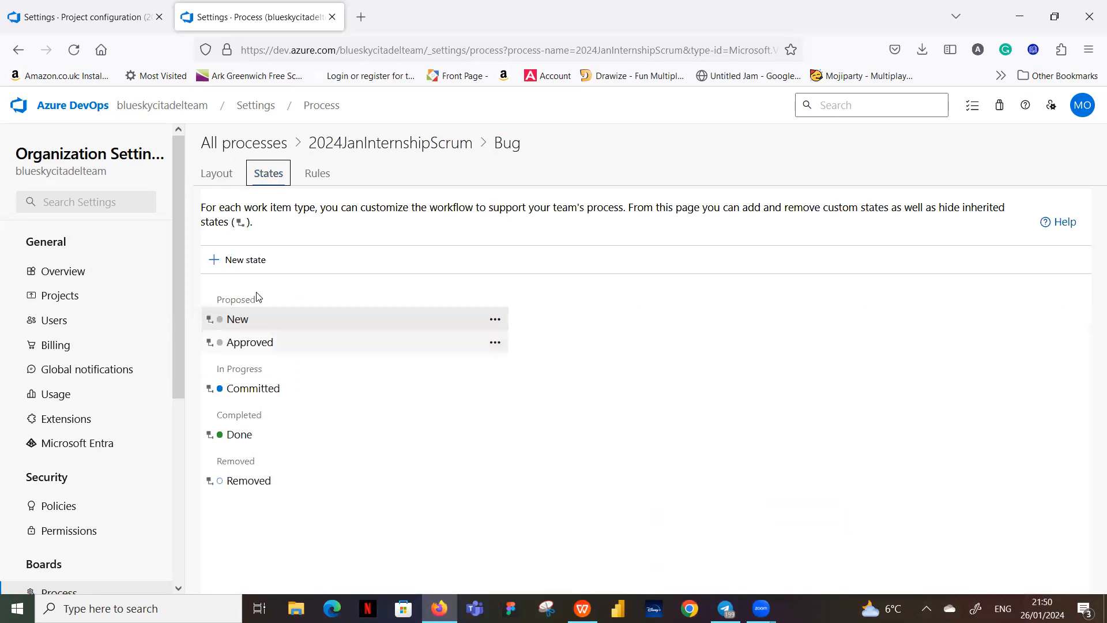
left_click(246, 262)
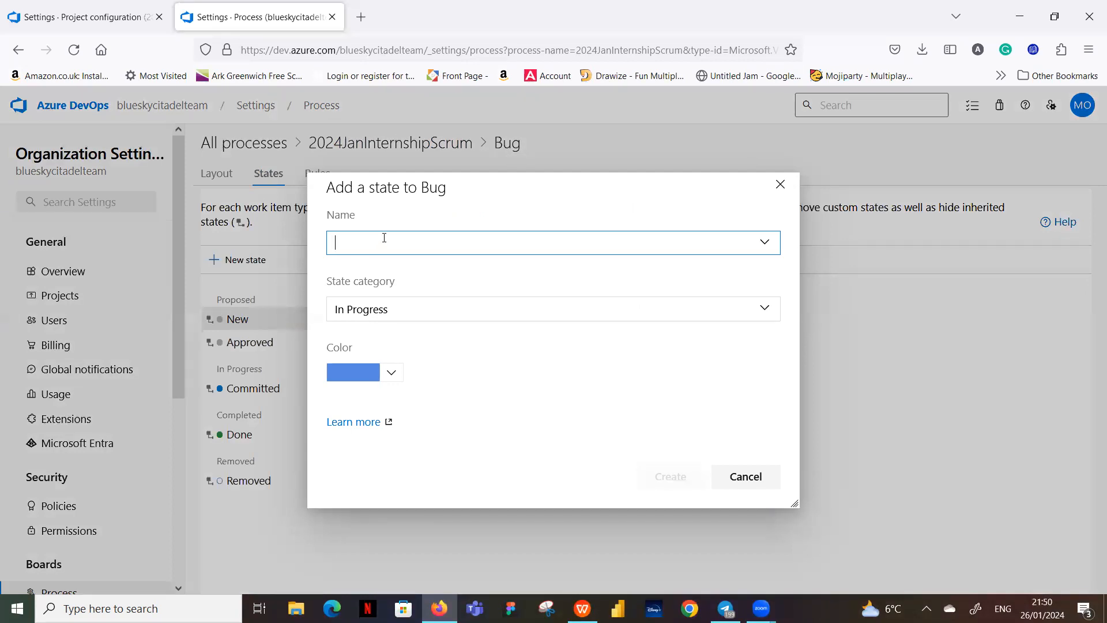
type("A")
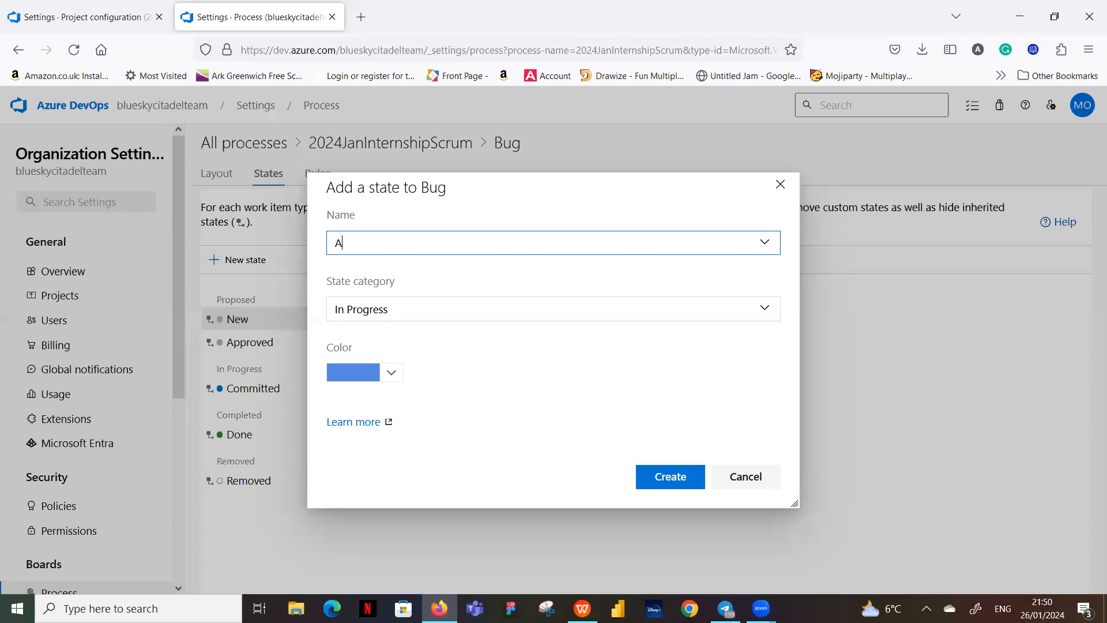
type("ctive")
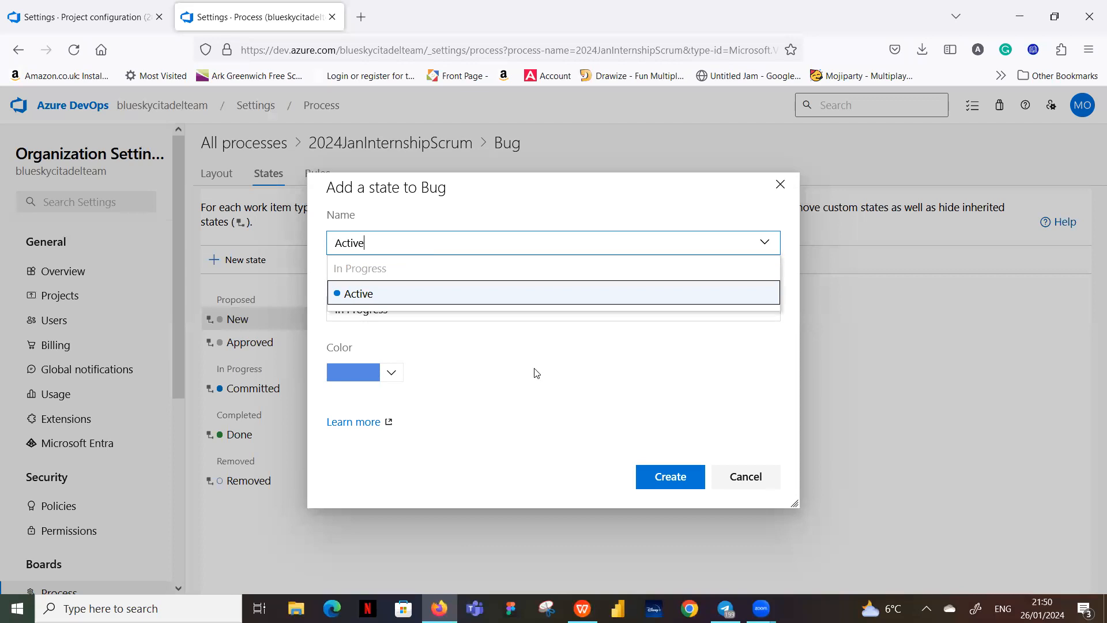
left_click(568, 369)
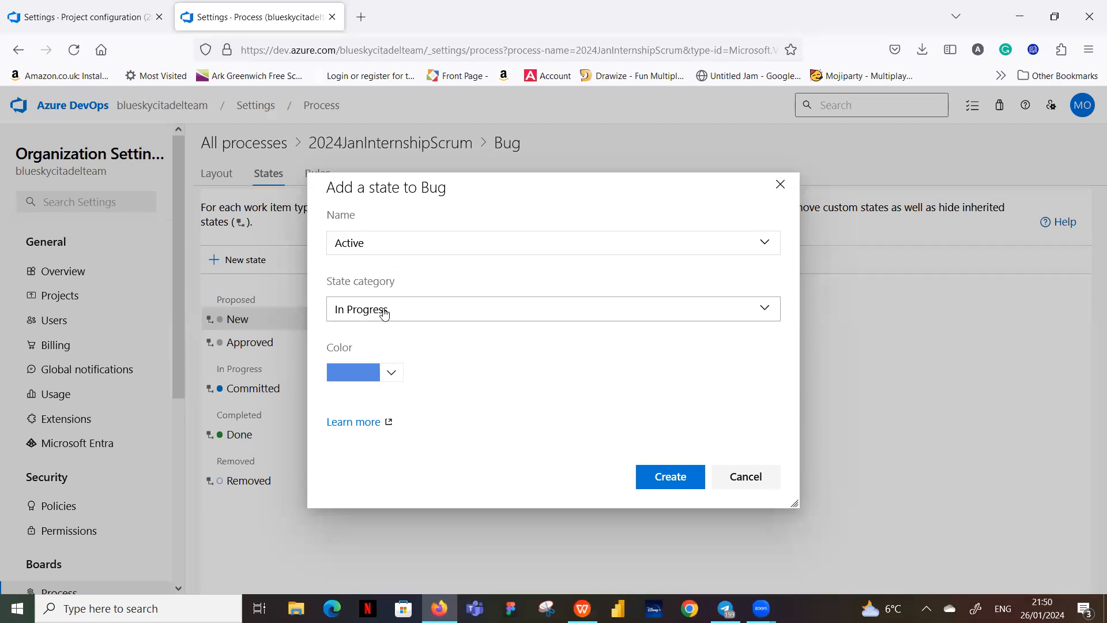
left_click(392, 377)
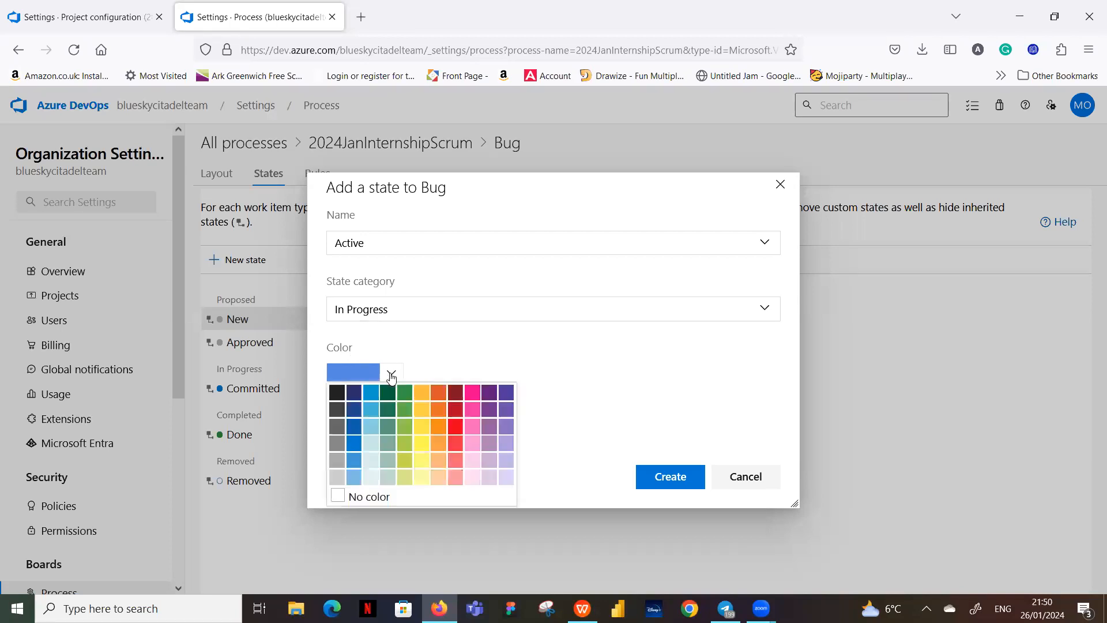
left_click(455, 409)
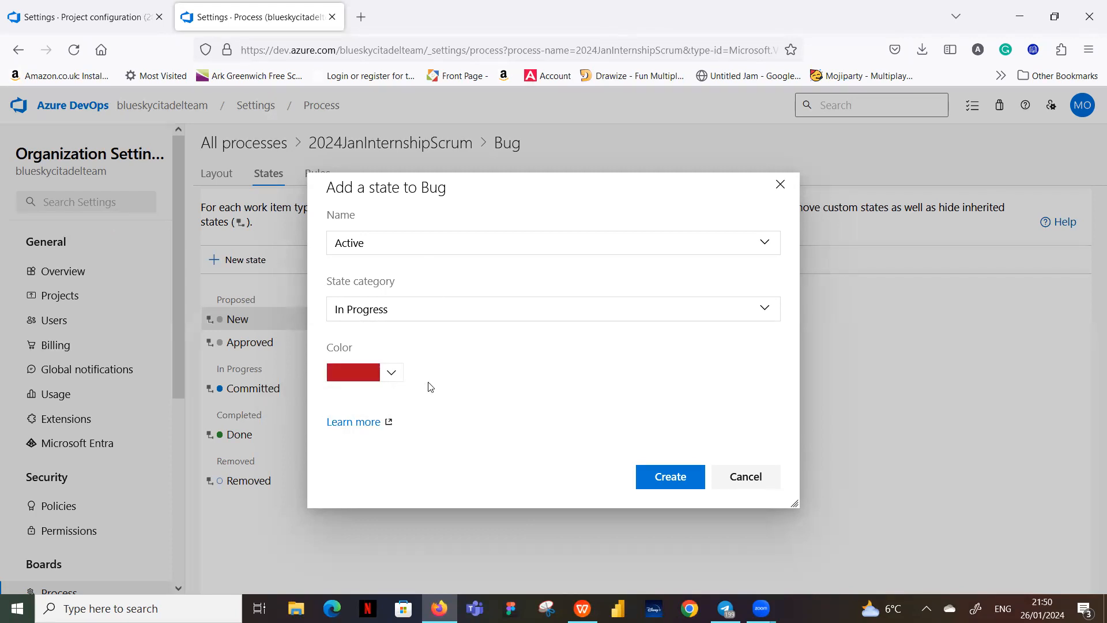
left_click(672, 478)
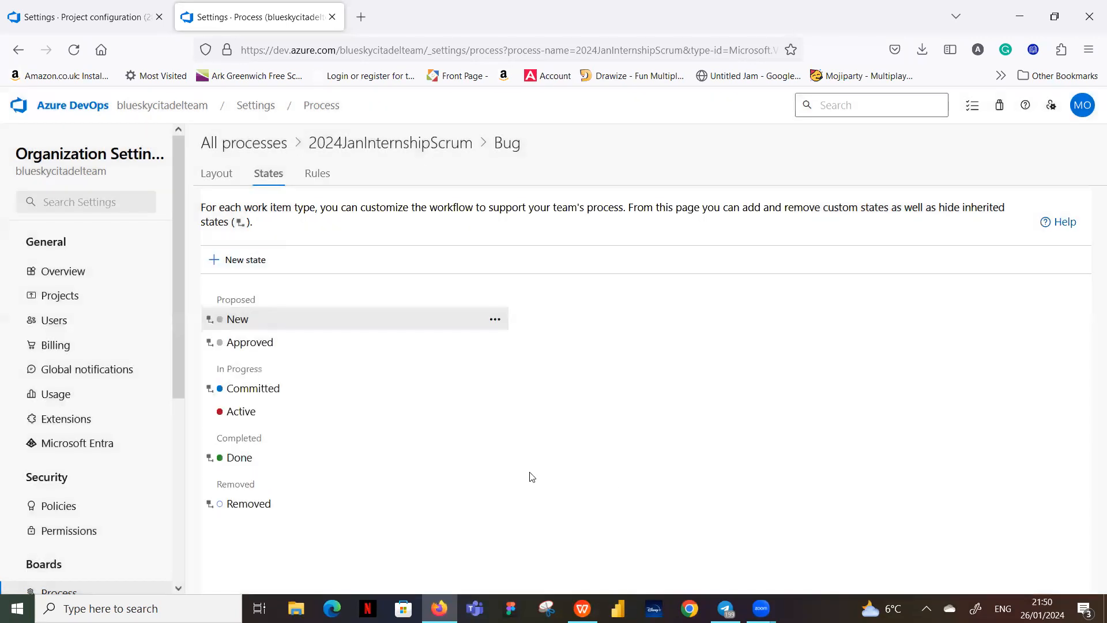
Create a Resolved state in light green for the Bug work item type, in the In Progress category
left_click(239, 261)
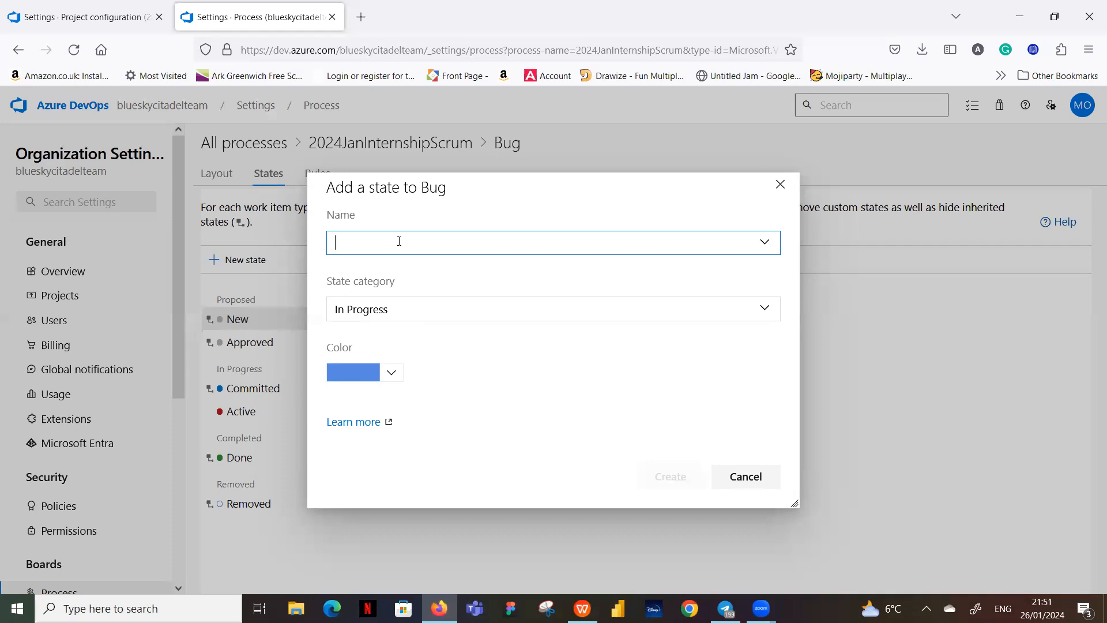
type("Resolved")
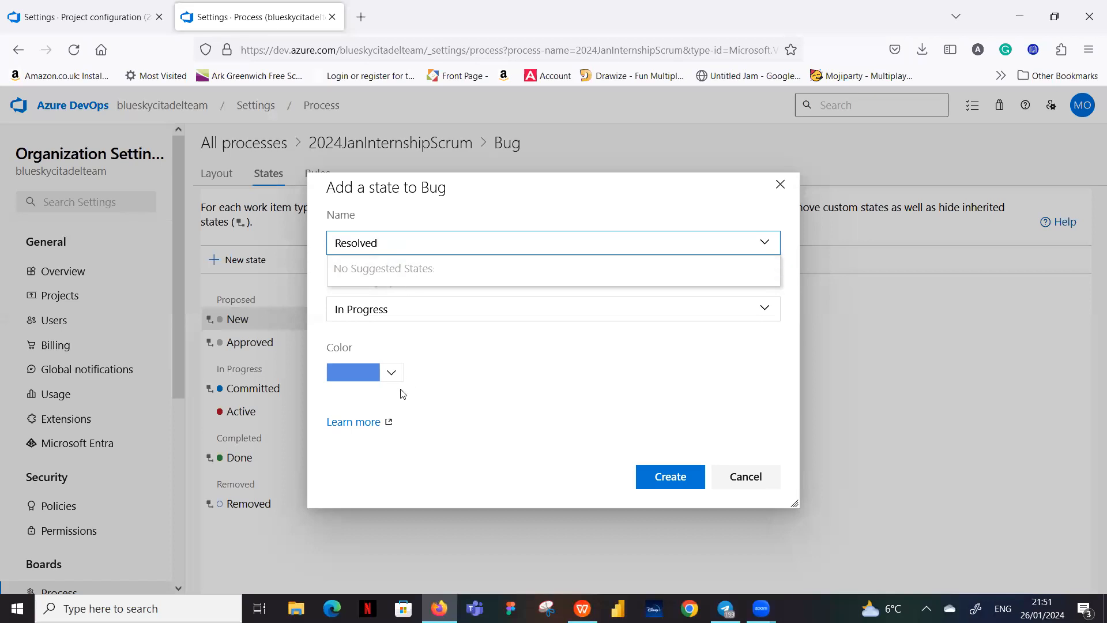
left_click(392, 374)
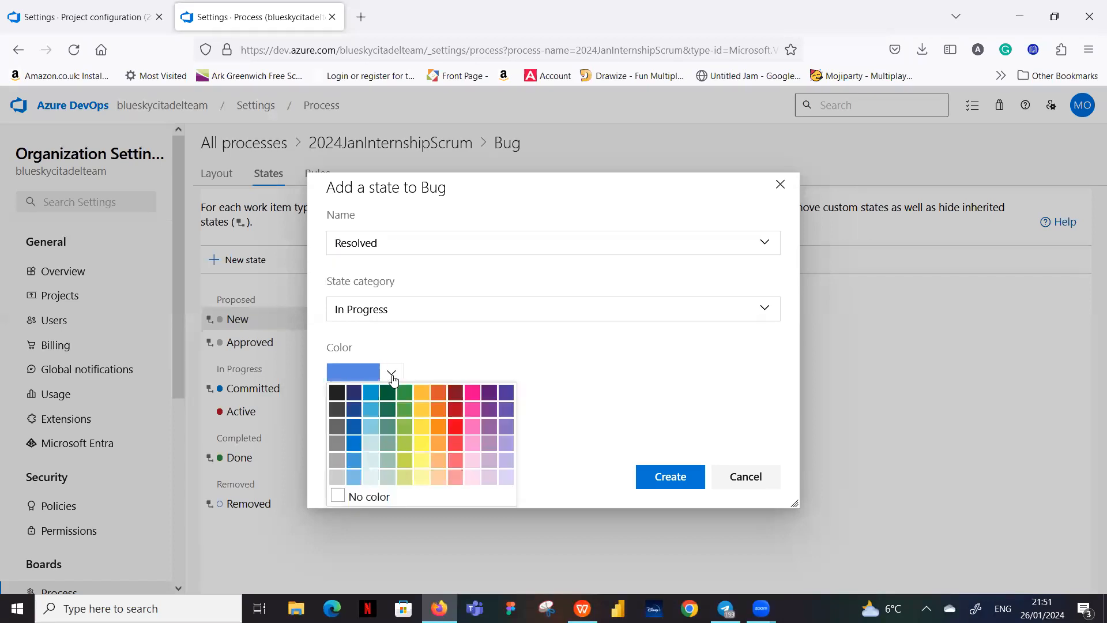
left_click(401, 429)
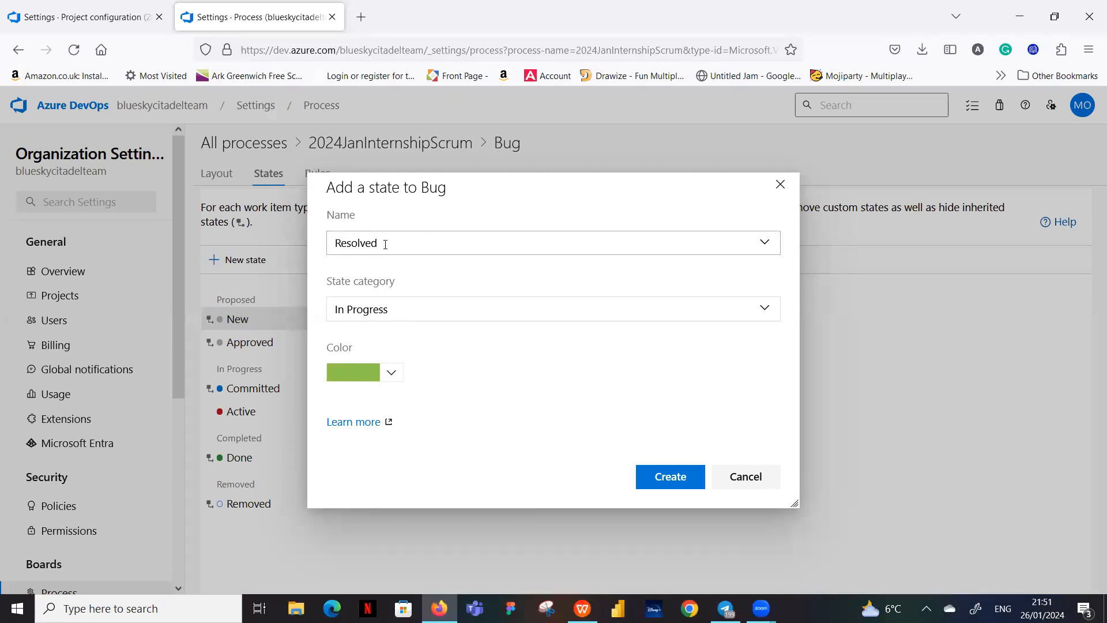
left_click(670, 480)
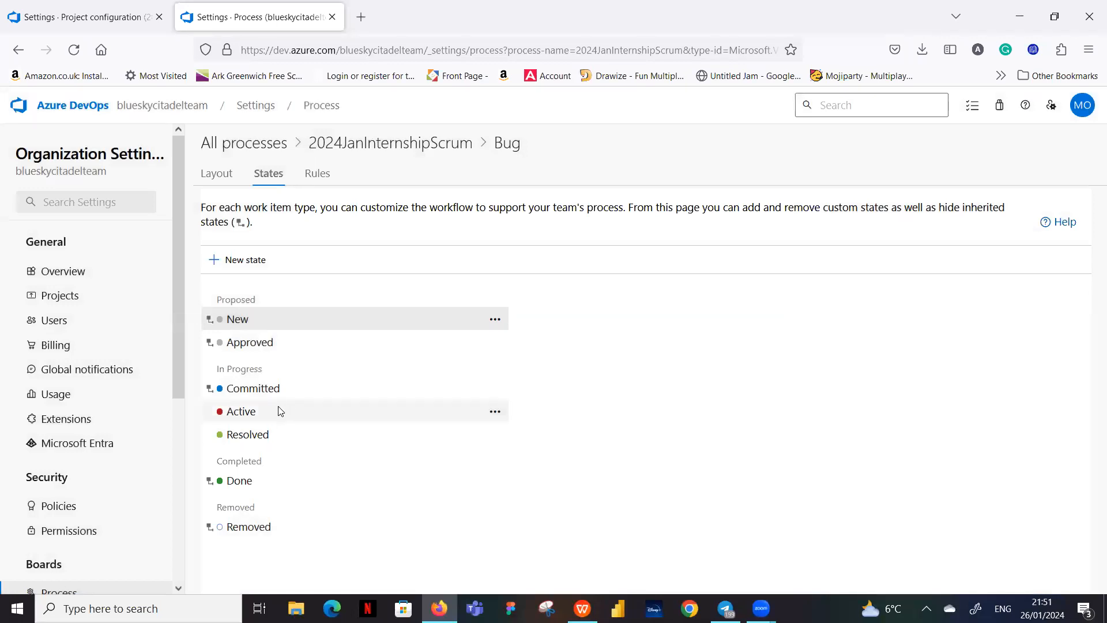
Open the 2024 Jan Internship project and go to its team's Backlog items board
left_click(59, 303)
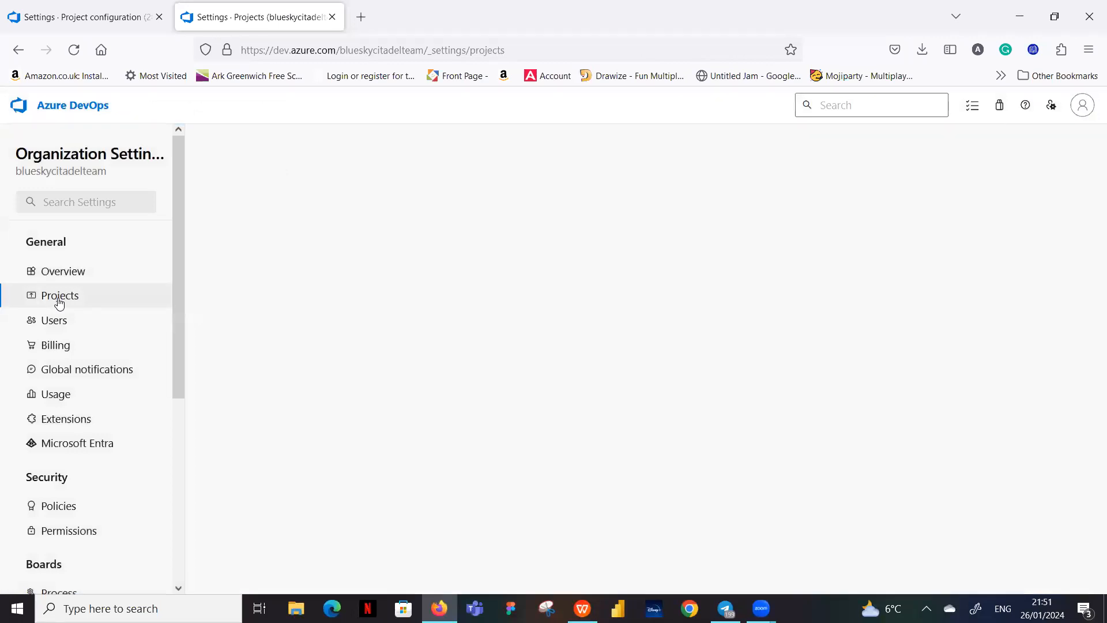
left_click(339, 372)
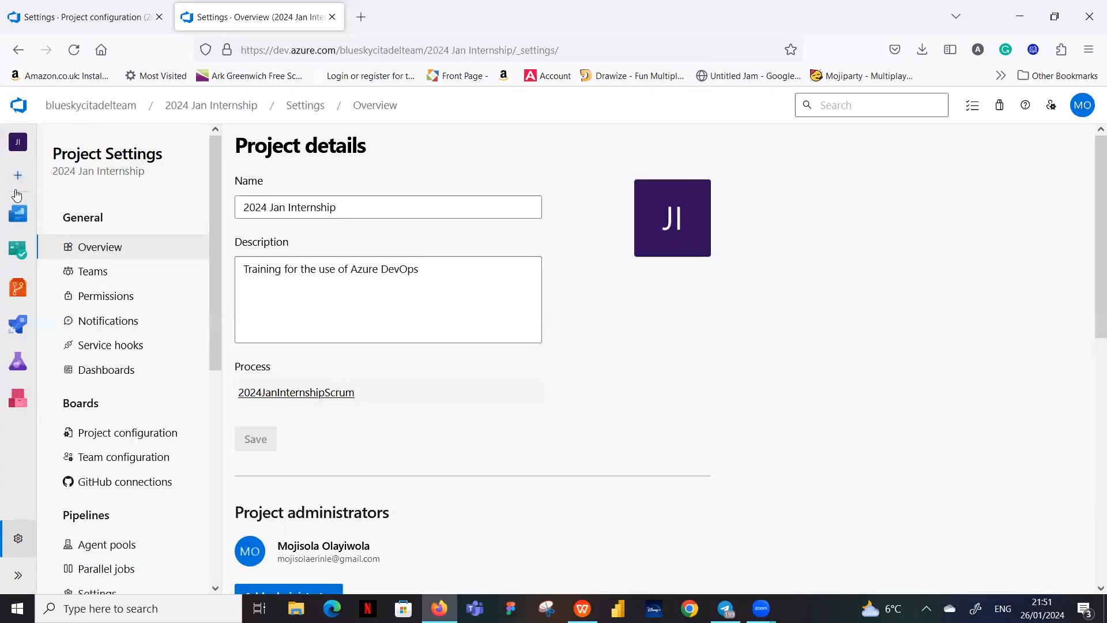
left_click(7, 576)
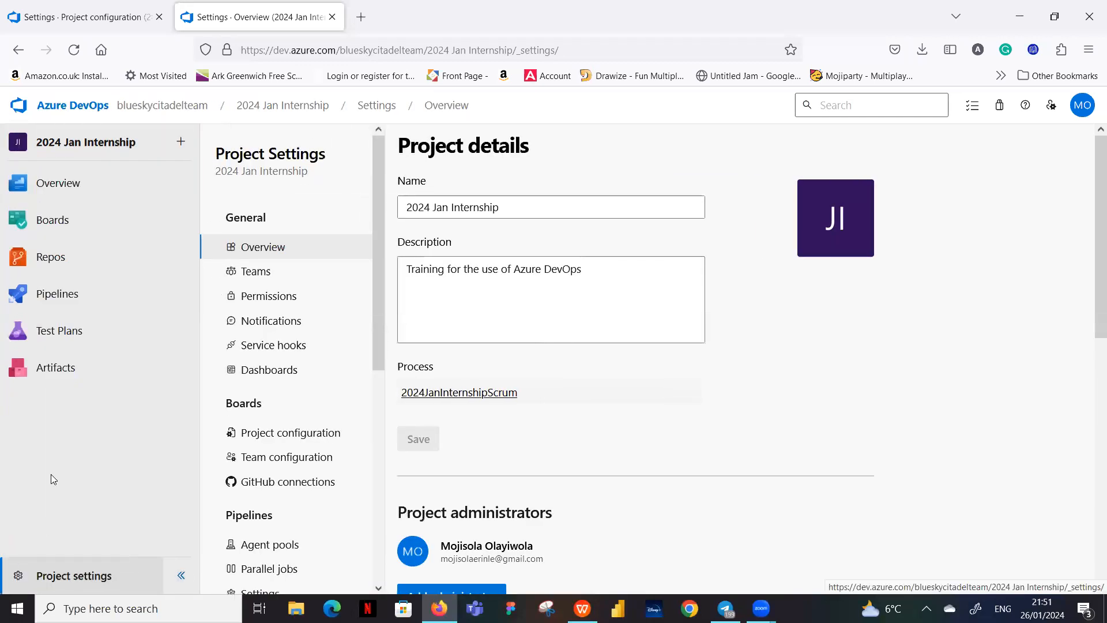
mouse_move(23, 221)
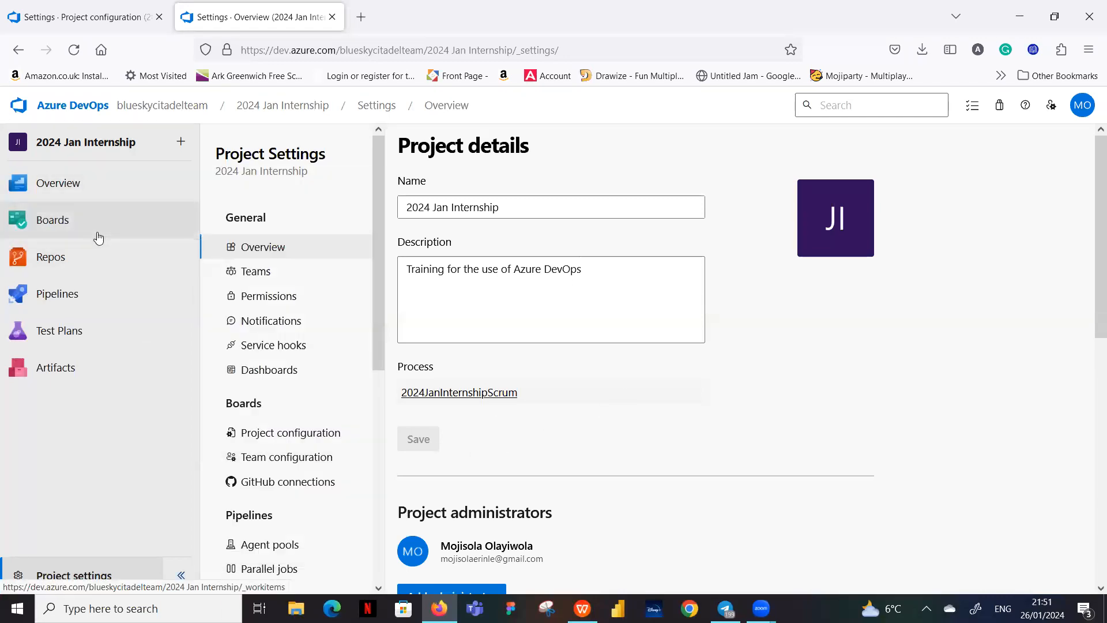
left_click(53, 224)
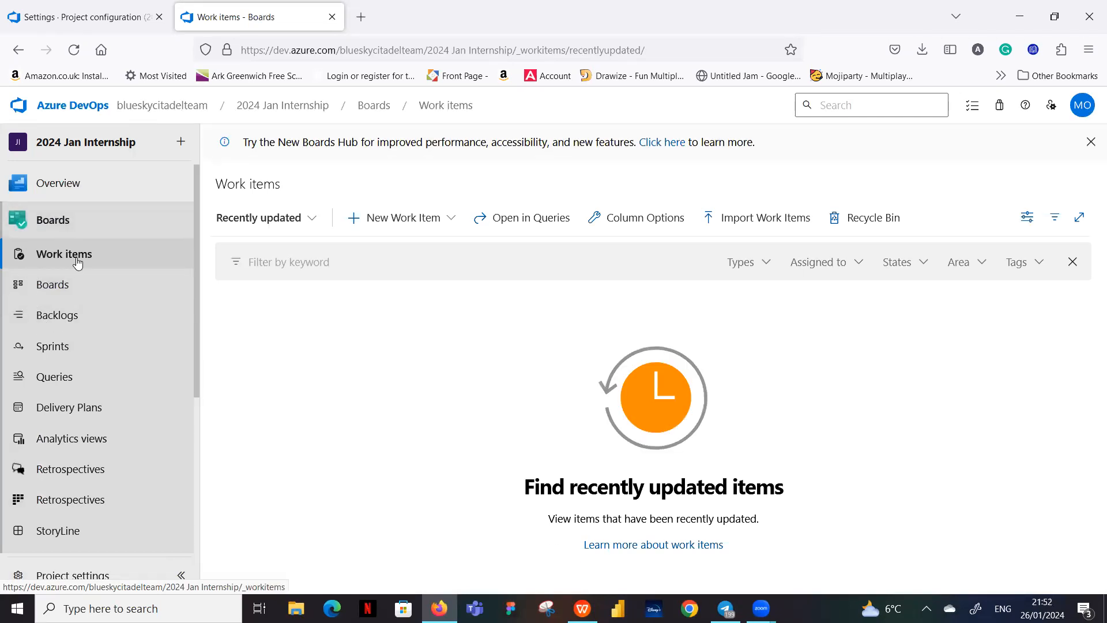
left_click(51, 284)
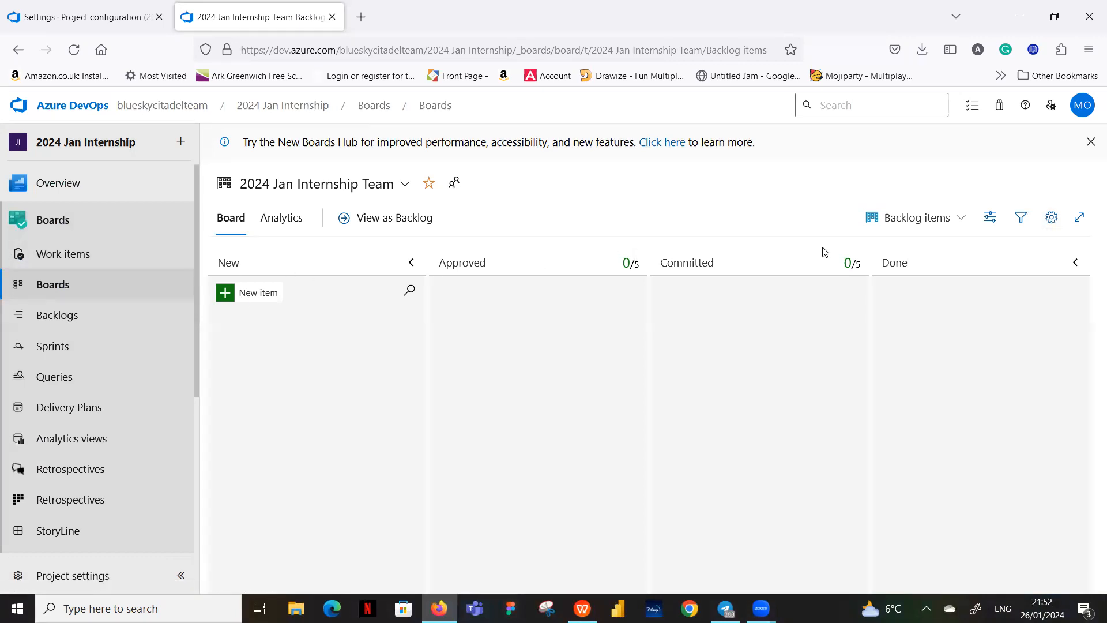
Add a column named In BA between New and Approved in the board's column settings
left_click(1051, 219)
left_click(1051, 219)
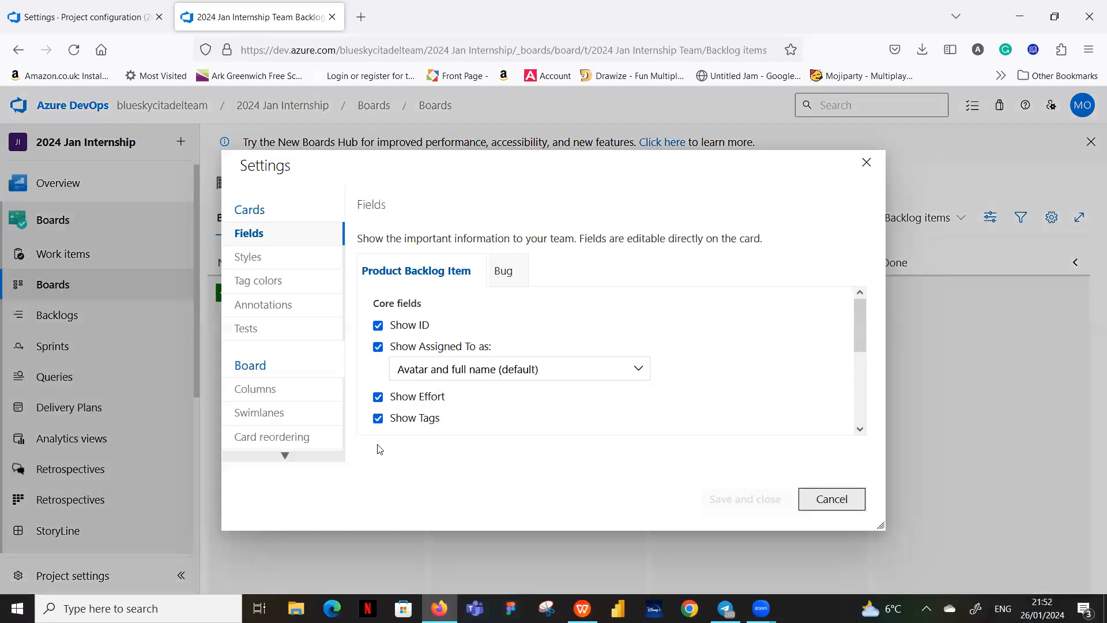
left_click(256, 392)
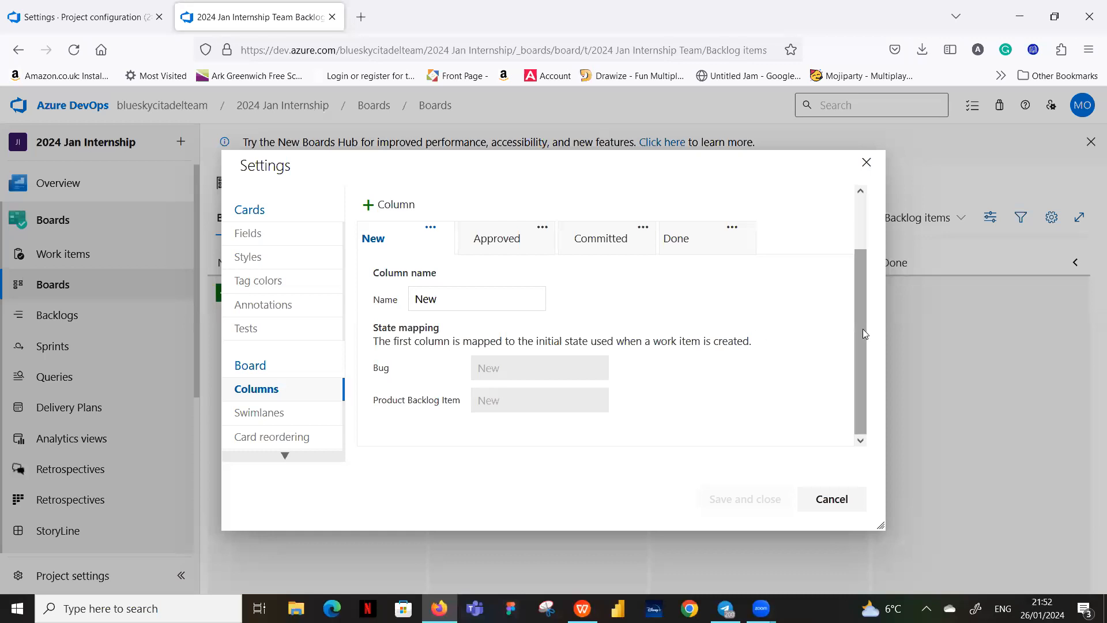
mouse_move(861, 328)
left_mouse_down()
mouse_move(861, 263)
mouse_move(861, 341)
left_mouse_up()
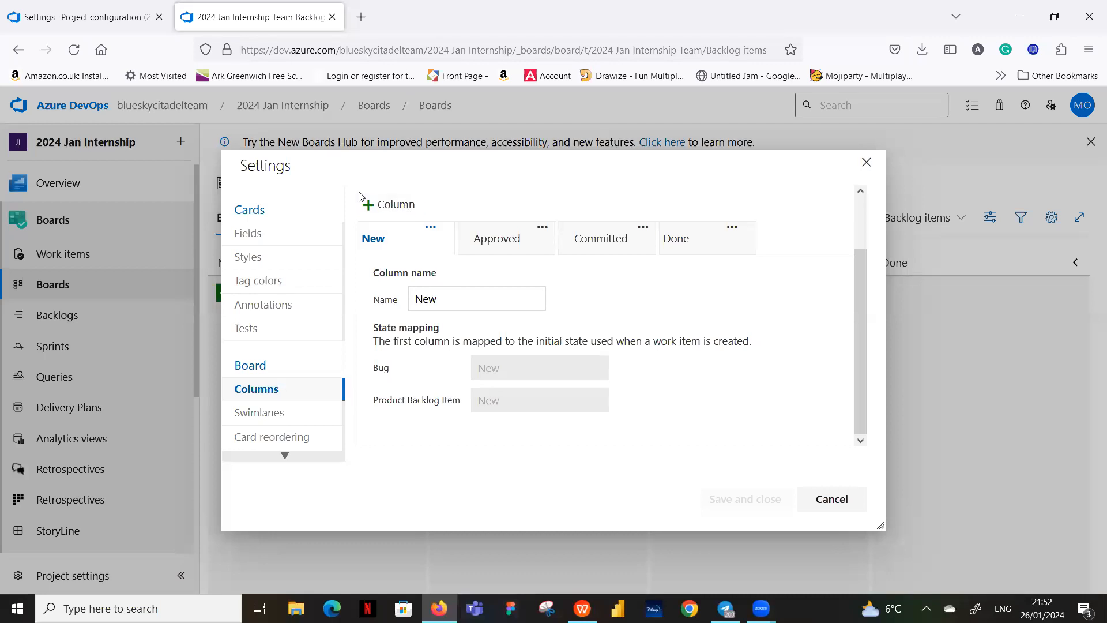
left_click(369, 208)
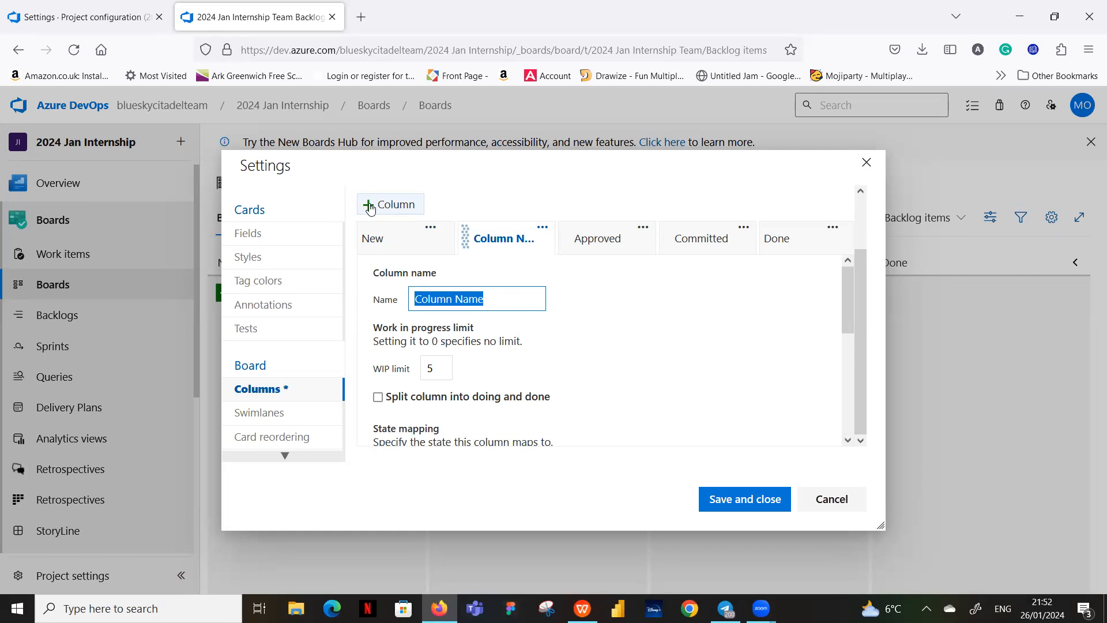
type("i")
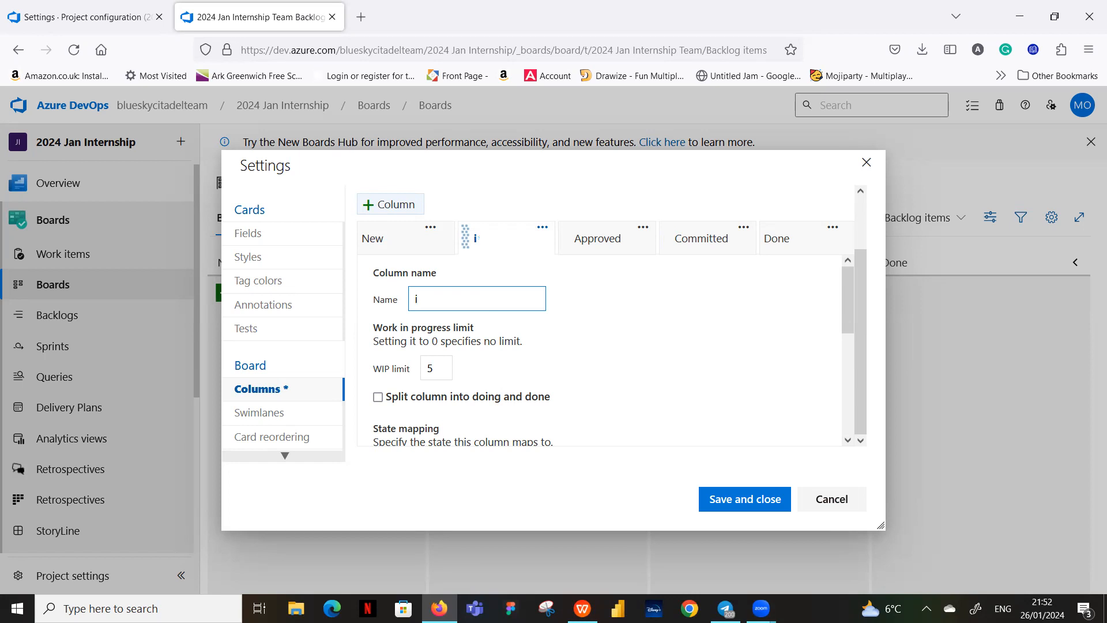
key("BackSpace")
type("In BA")
Set the In BA column's WIP limit to 10 and review its state mapping and definition of done settings
left_click(445, 370)
type("10")
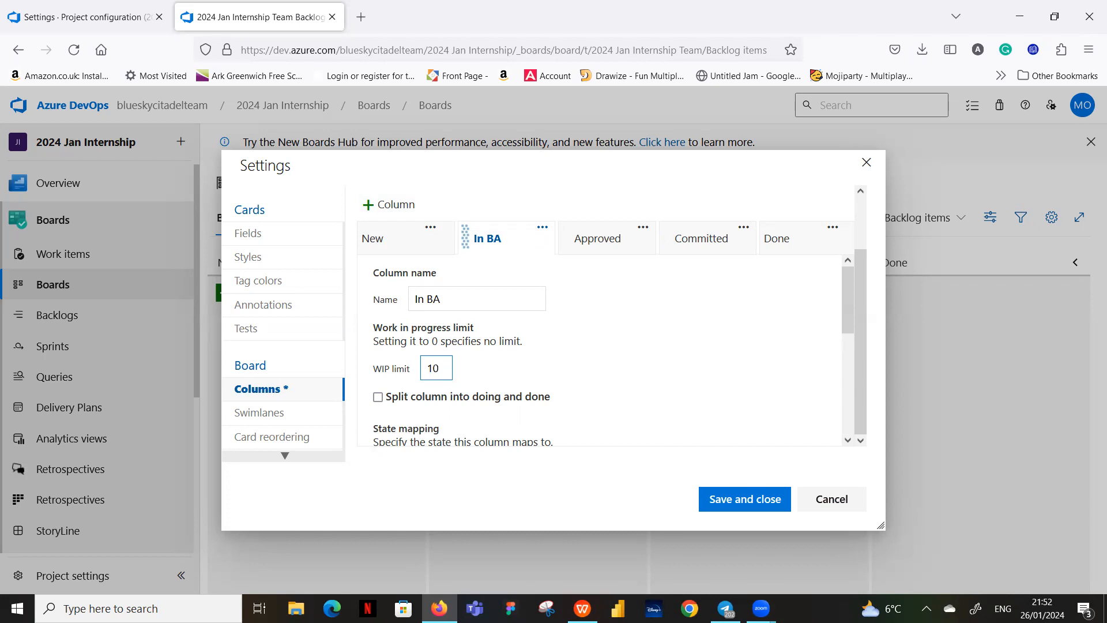
scroll(611, 360, "down", 3)
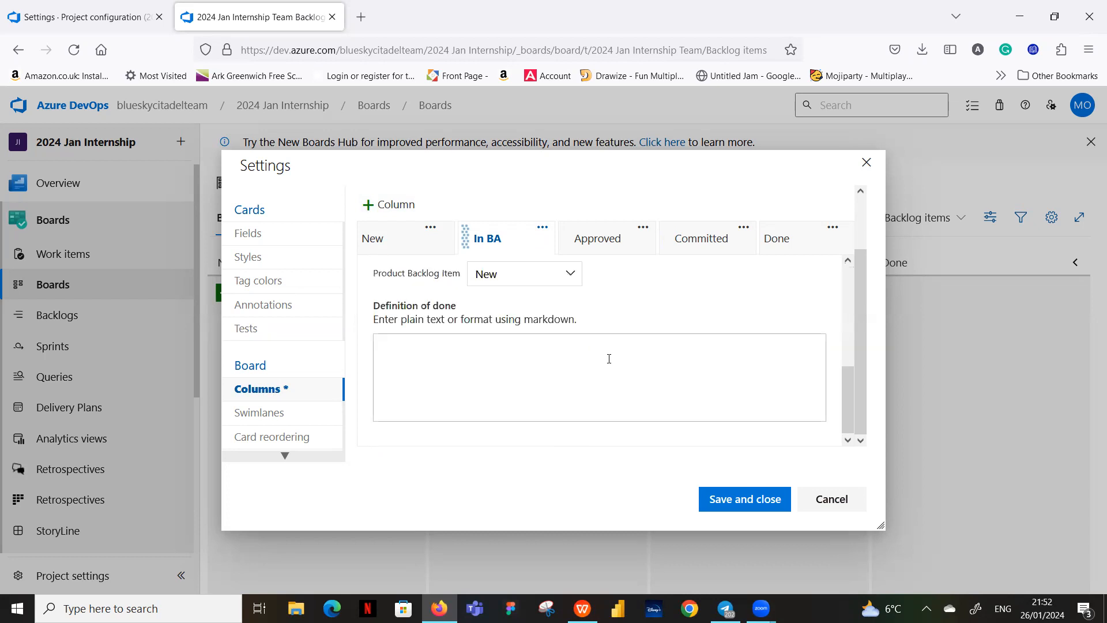
scroll(597, 333, "up", 3)
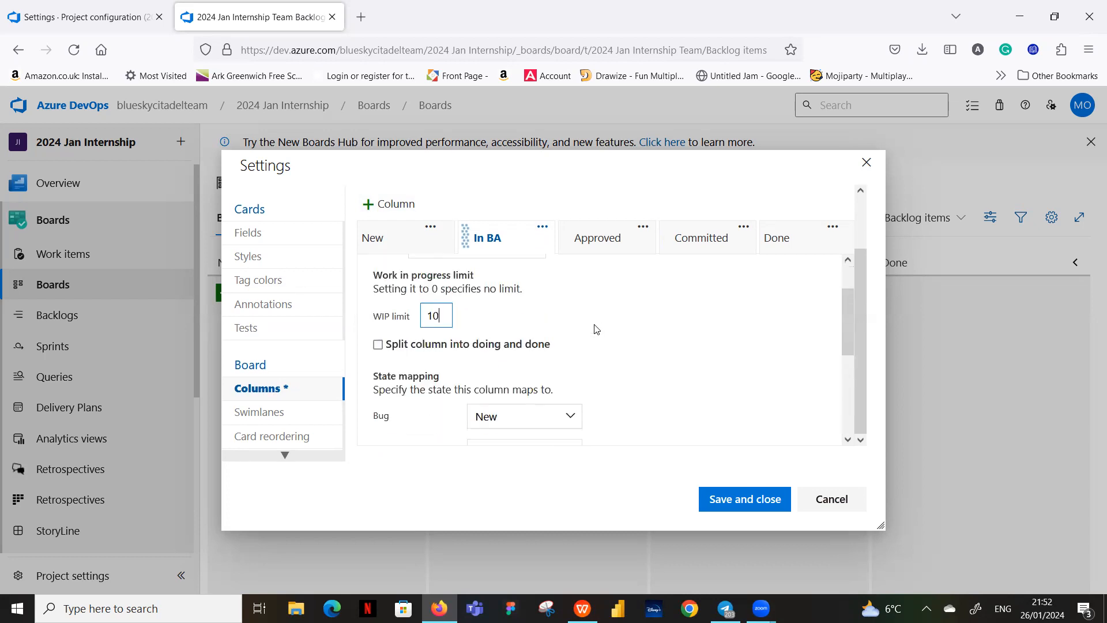
scroll(596, 333, "down", 1)
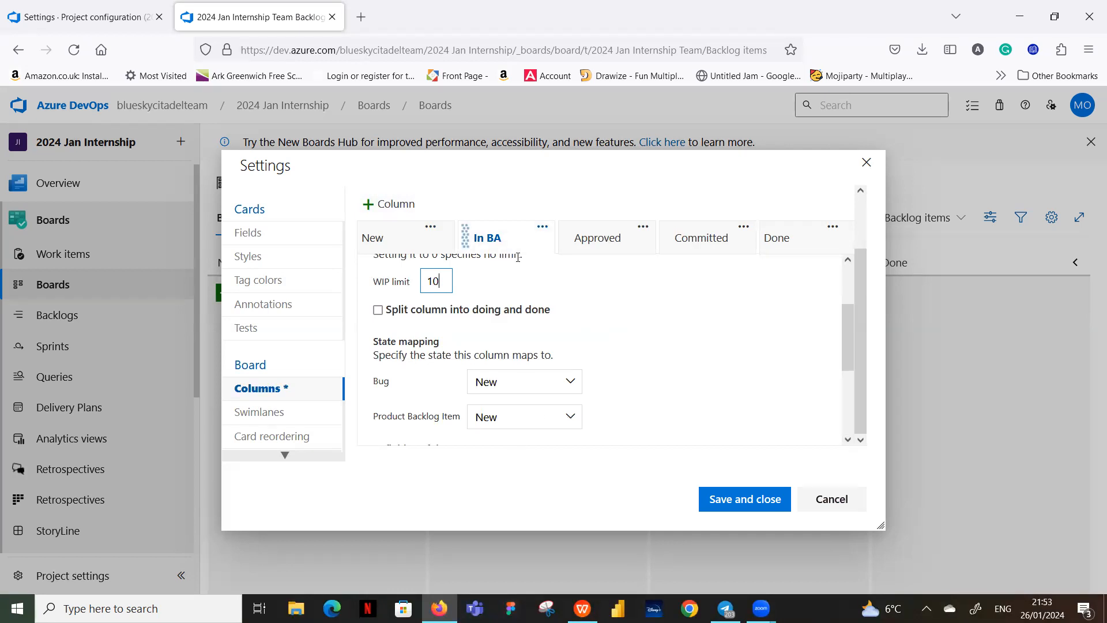
scroll(732, 383, "down", 2)
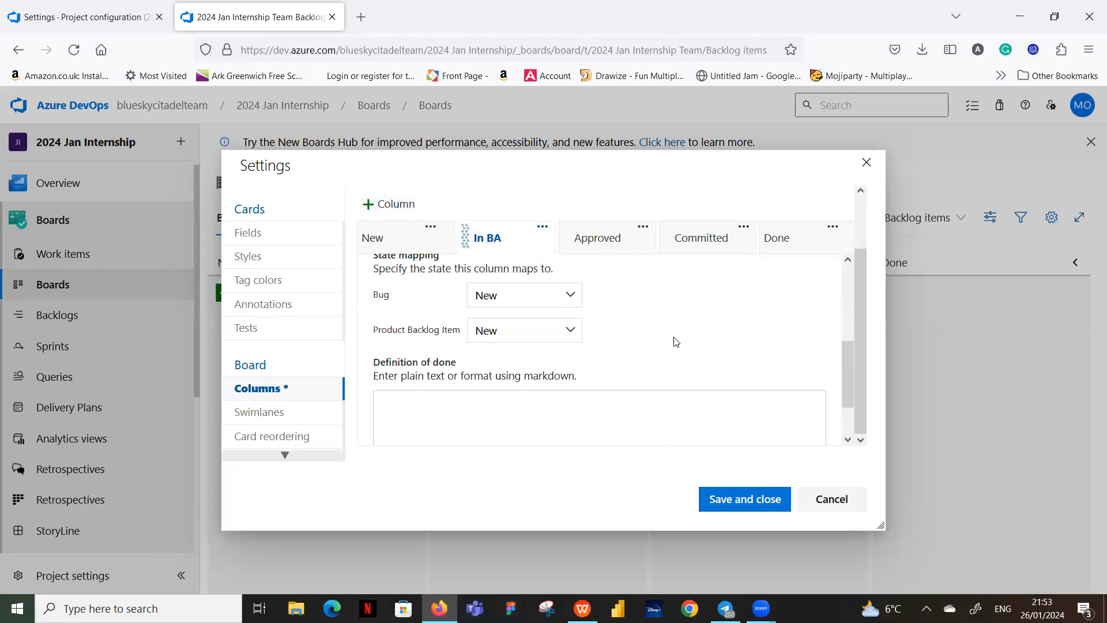
scroll(665, 340, "up", 3)
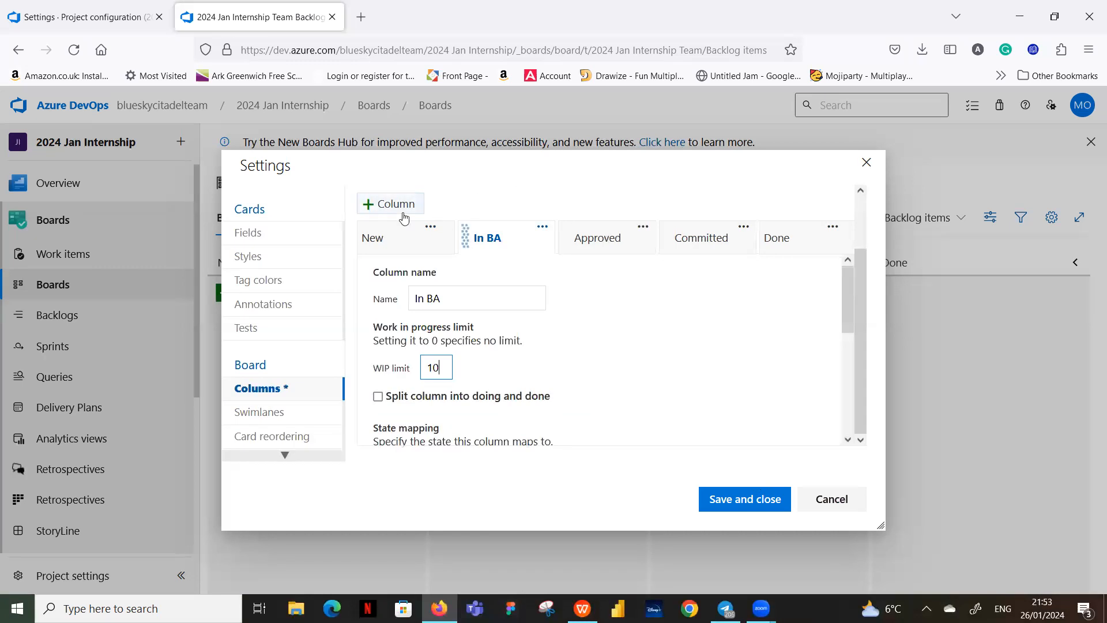
Add a board column named BA Done and map its Product Backlog Item state to BA Done
left_click(371, 205)
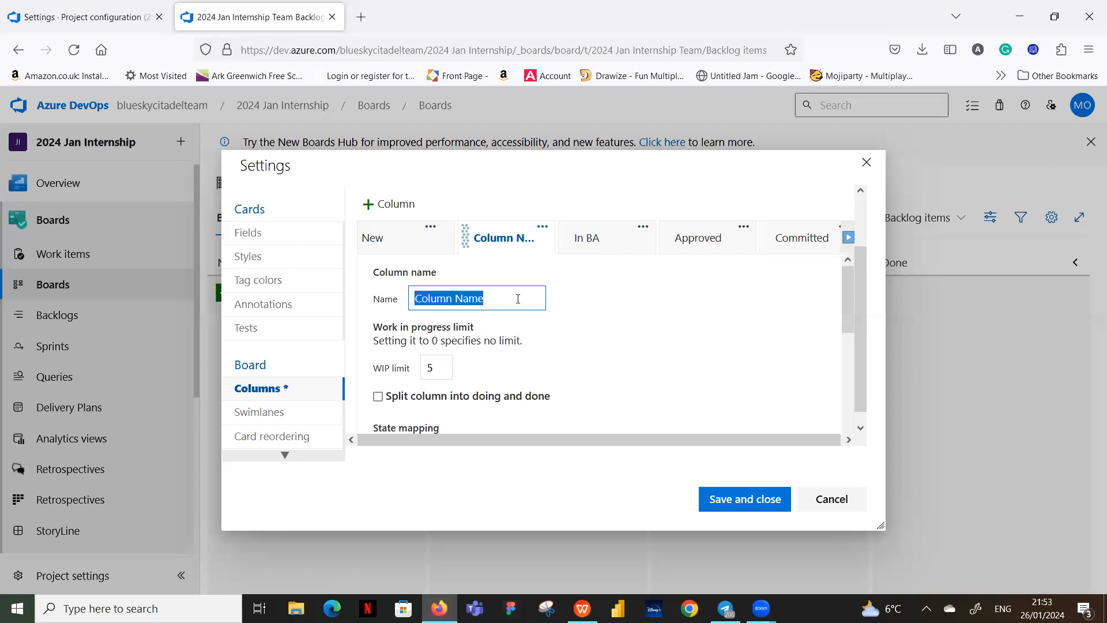
type("BA Done")
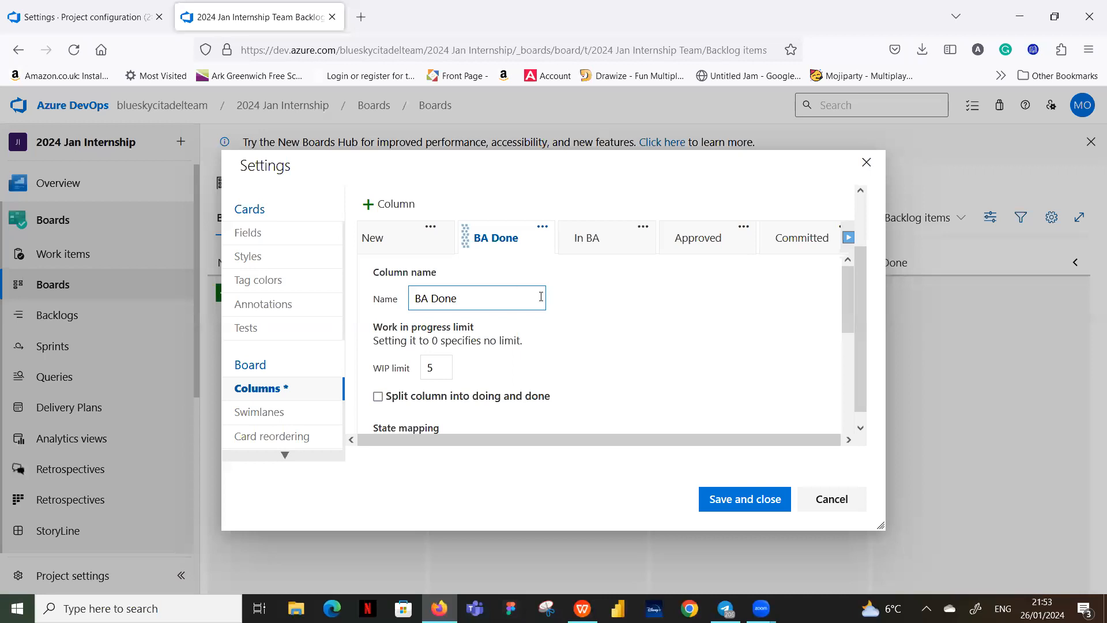
scroll(546, 309, "down", 3)
scroll(546, 309, "up", 3)
scroll(534, 262, "down", 3)
scroll(535, 263, "down", 2)
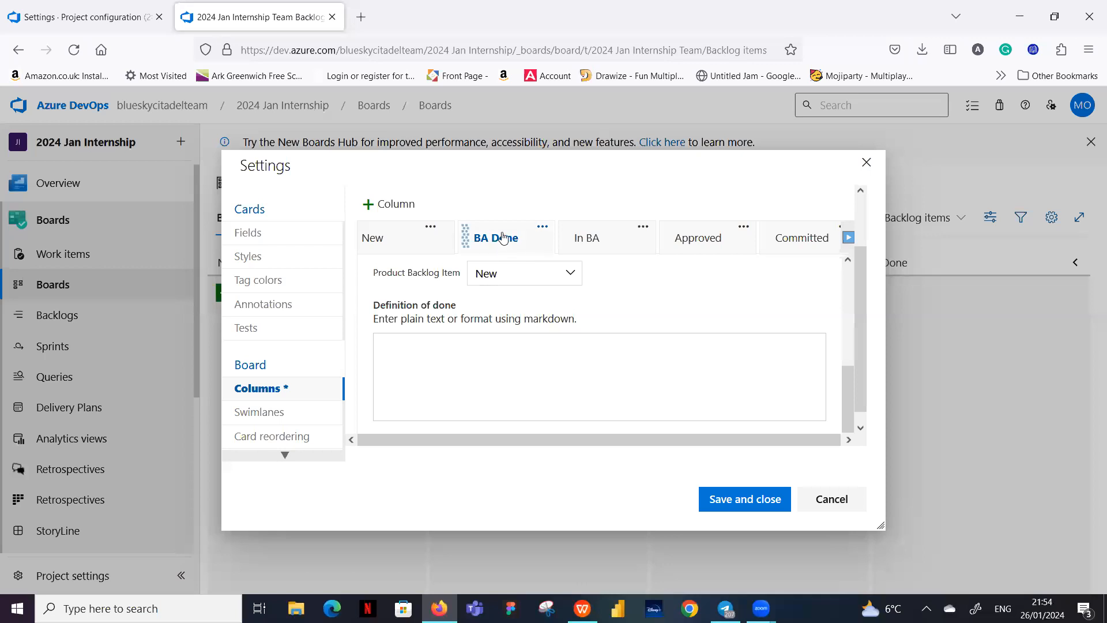
left_click(571, 276)
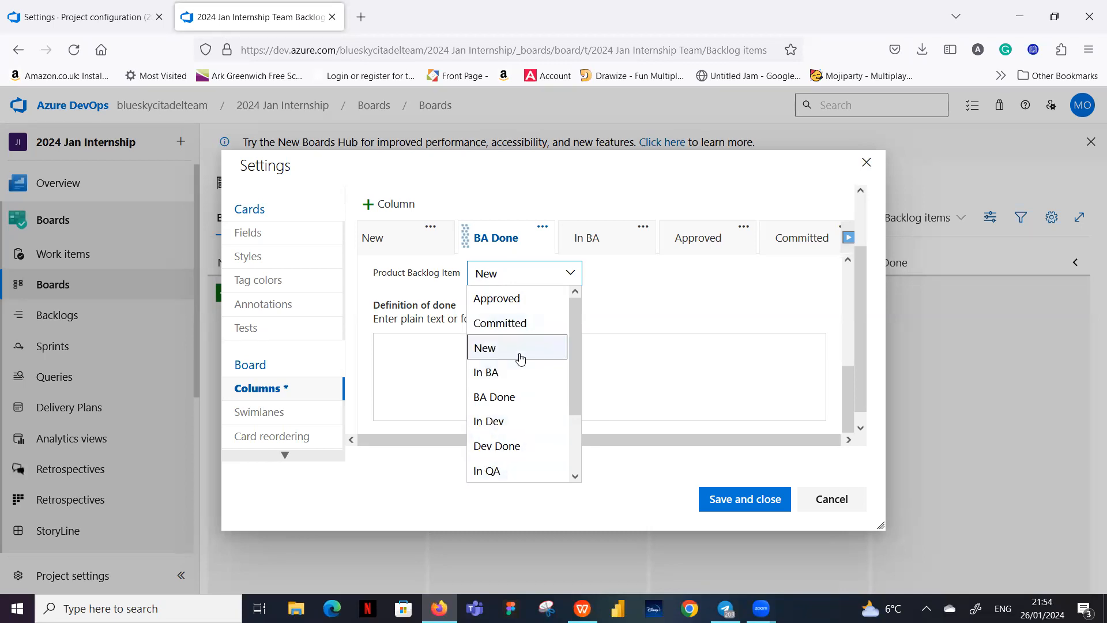
scroll(520, 358, "down", 2)
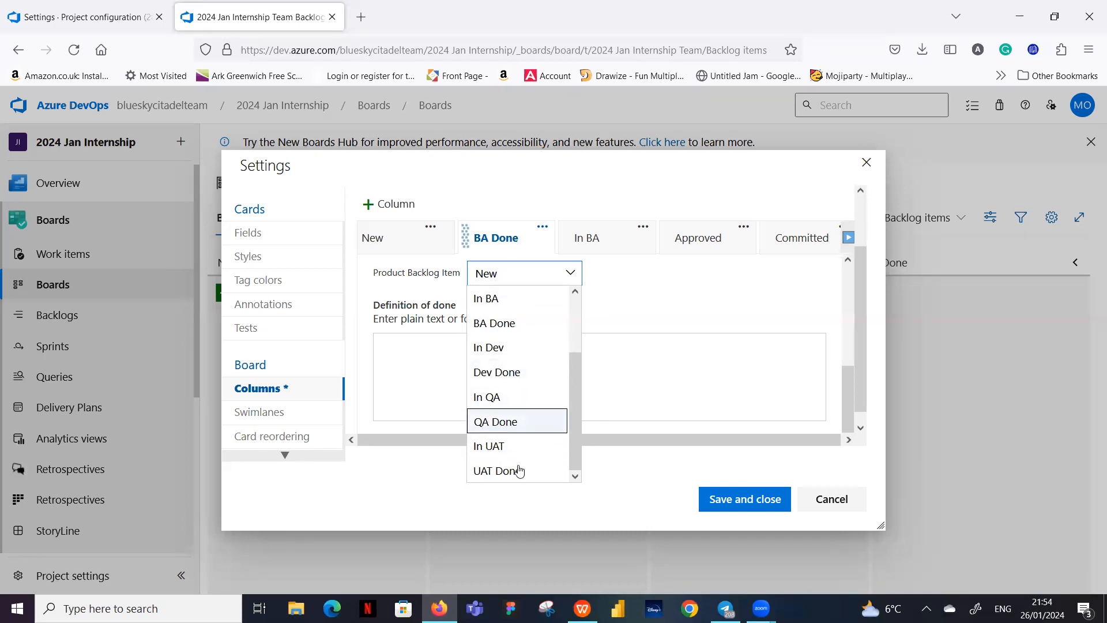
scroll(516, 447, "up", 2)
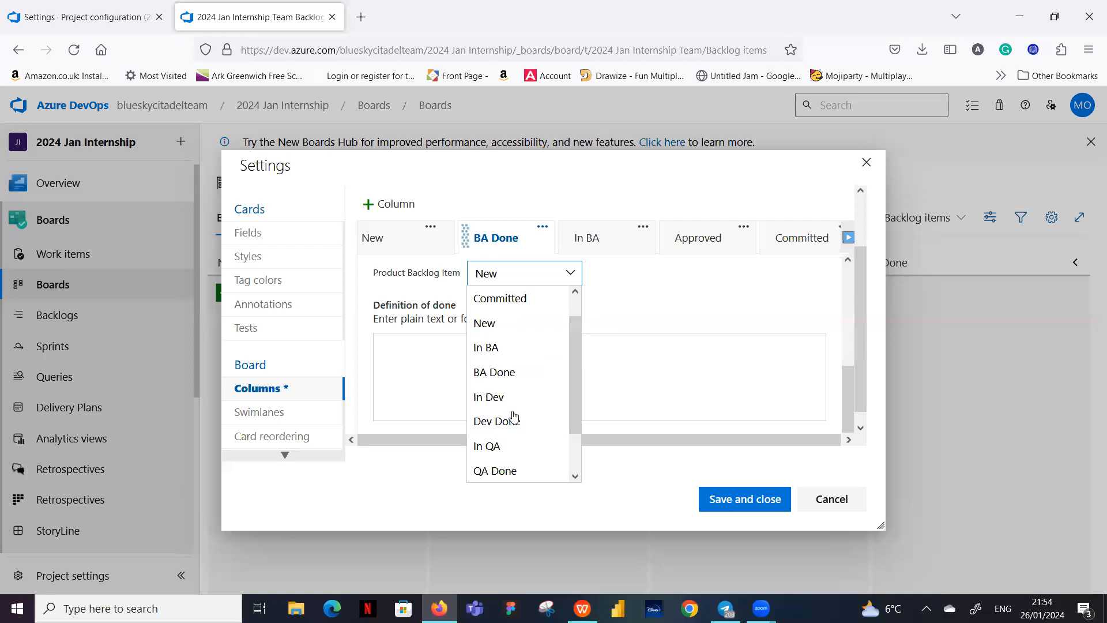
scroll(513, 407, "up", 1)
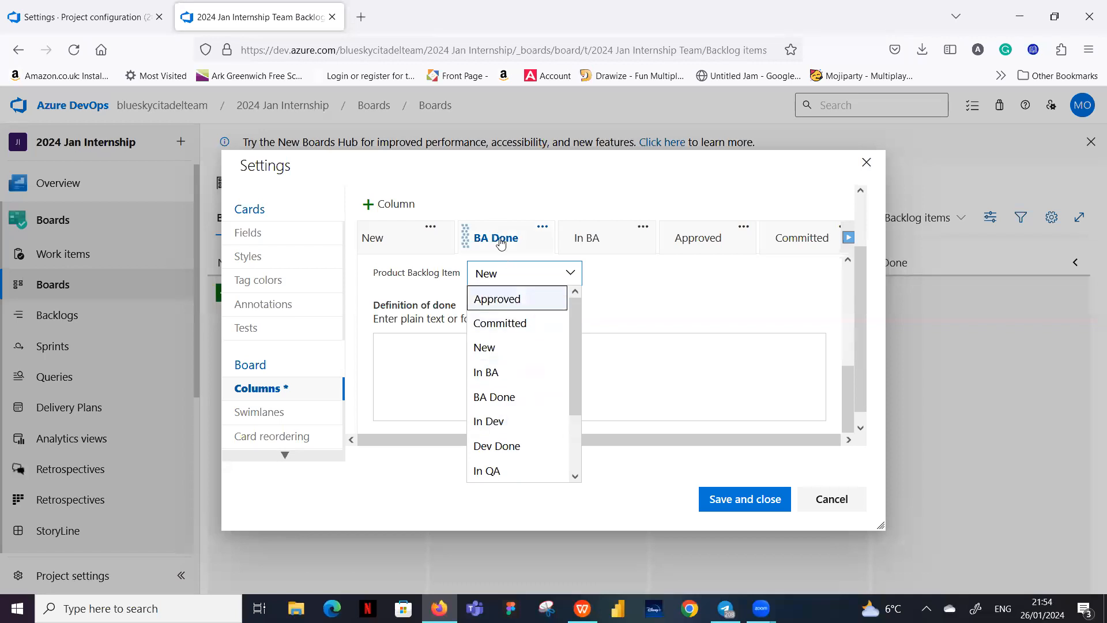
left_click(519, 396)
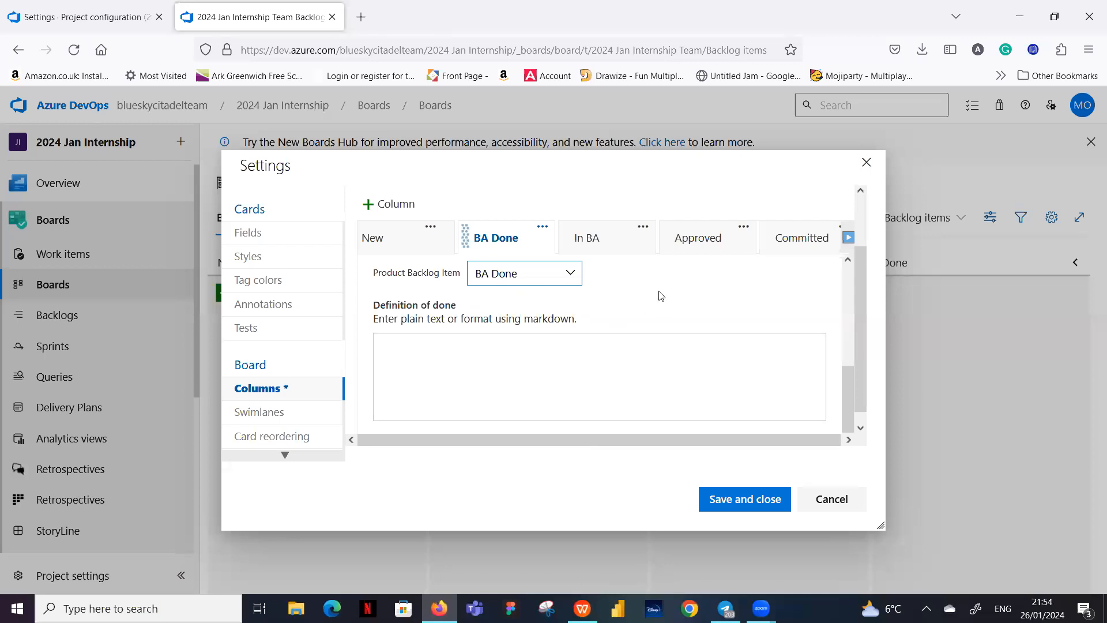
Map the In BA column's Product Backlog Item state to In BA
left_click(608, 239)
scroll(603, 288, "down", 3)
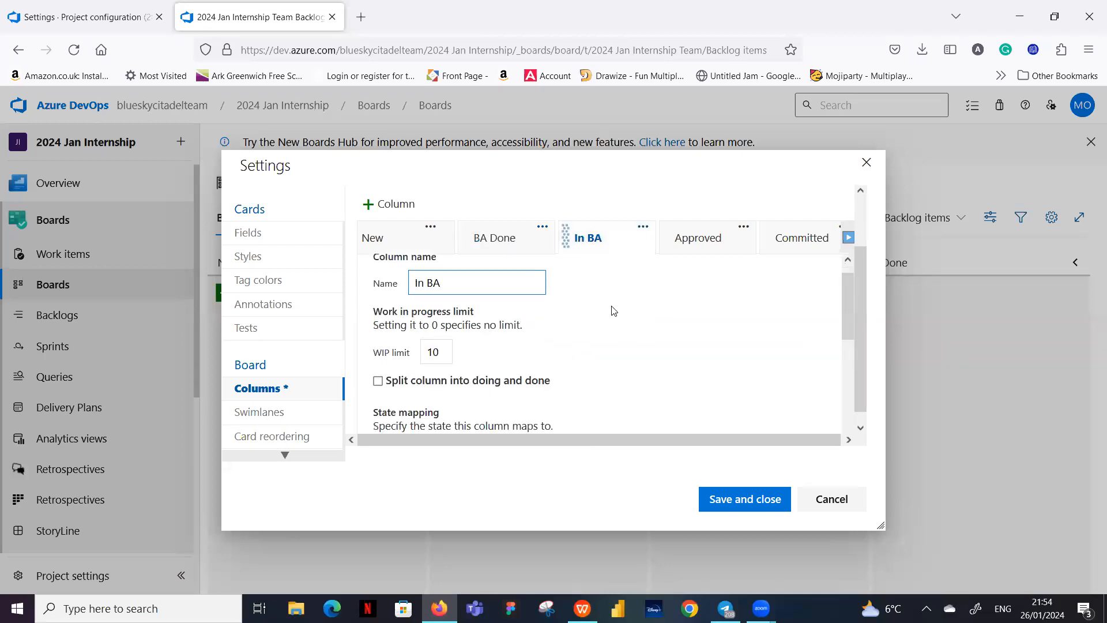
left_click(572, 273)
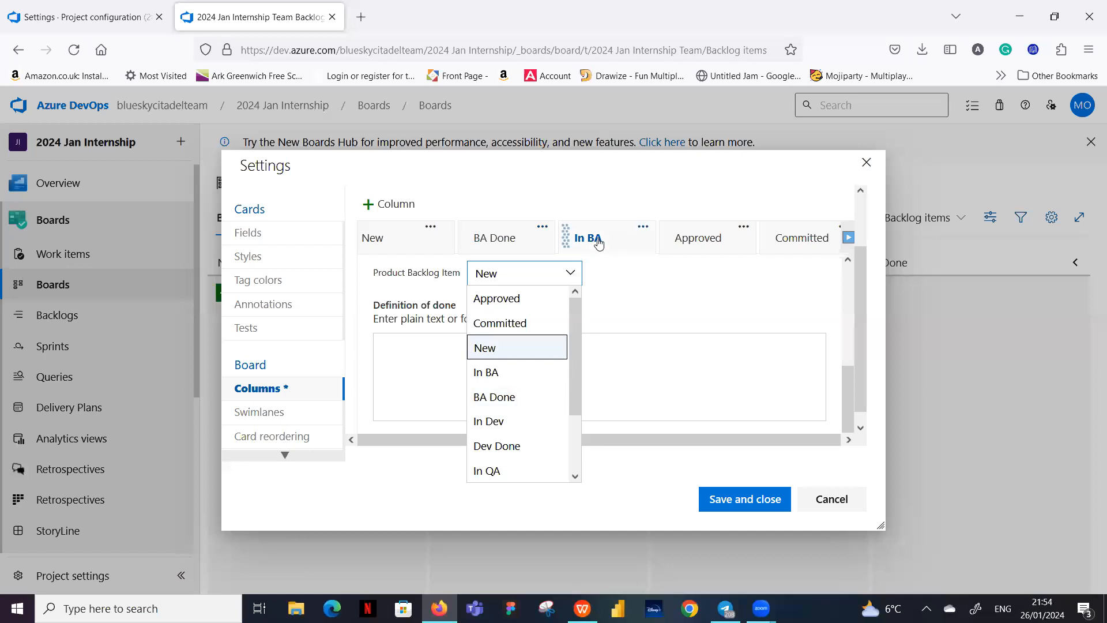
left_click(515, 373)
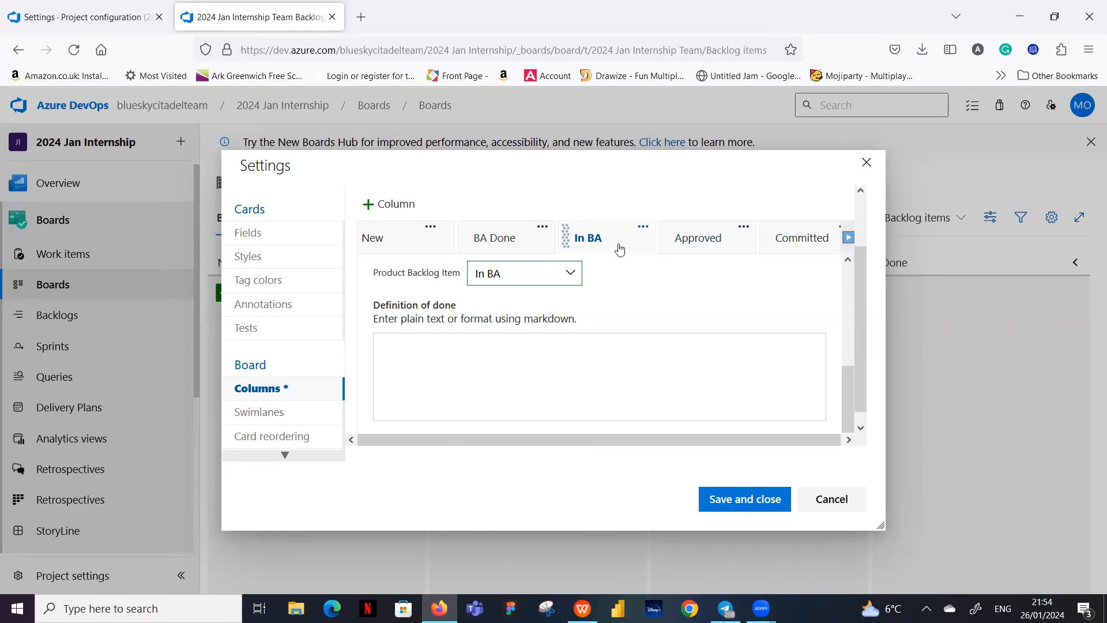
Move the In BA column ahead of the BA Done column
left_click(631, 288)
left_click_drag(570, 242, 566, 242)
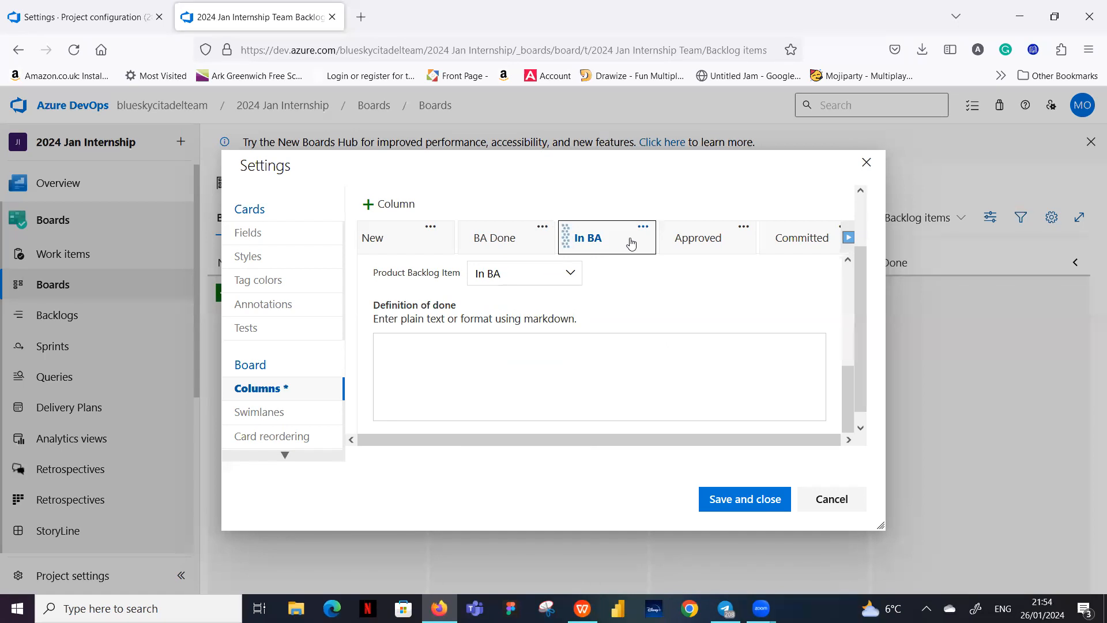
left_click_drag(561, 246, 515, 247)
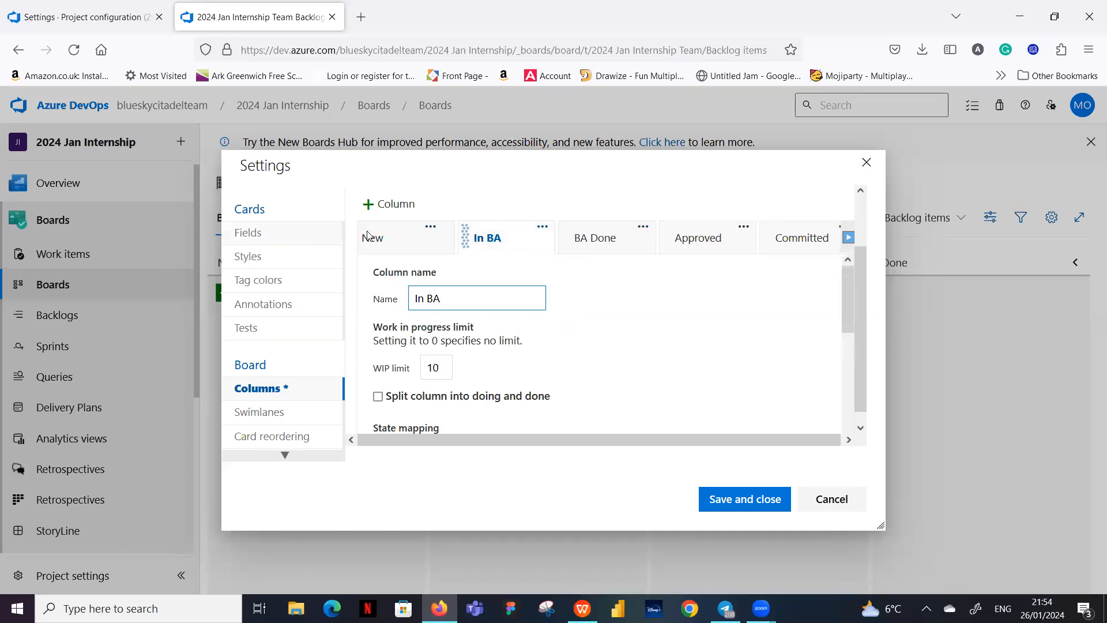
Add a board column named In Dev between the Approved and Committed columns
left_click(618, 241)
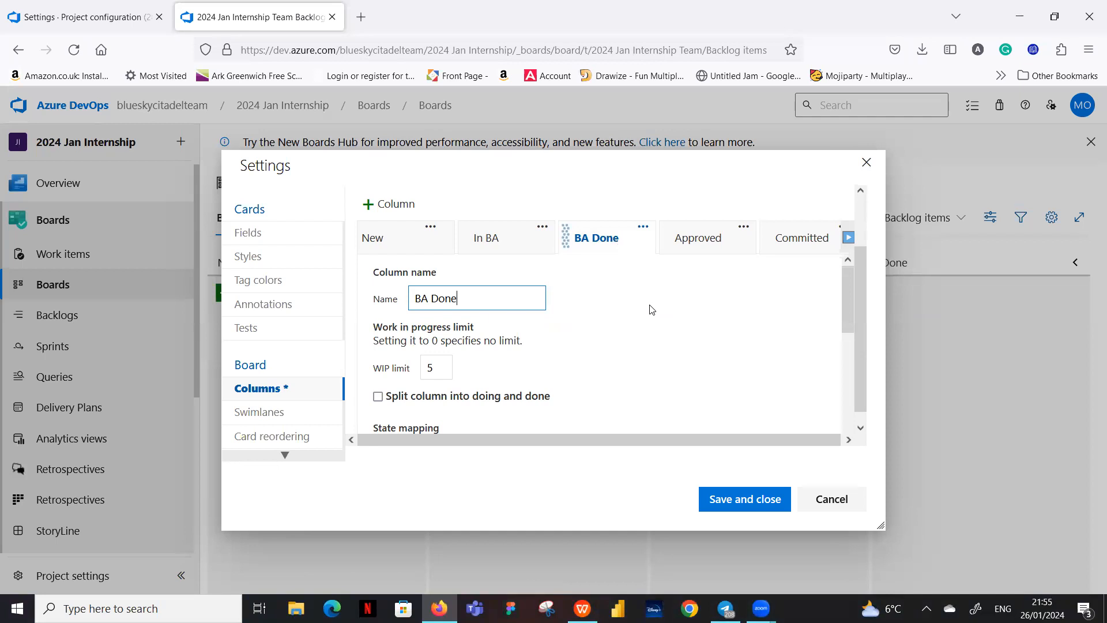
left_click(711, 243)
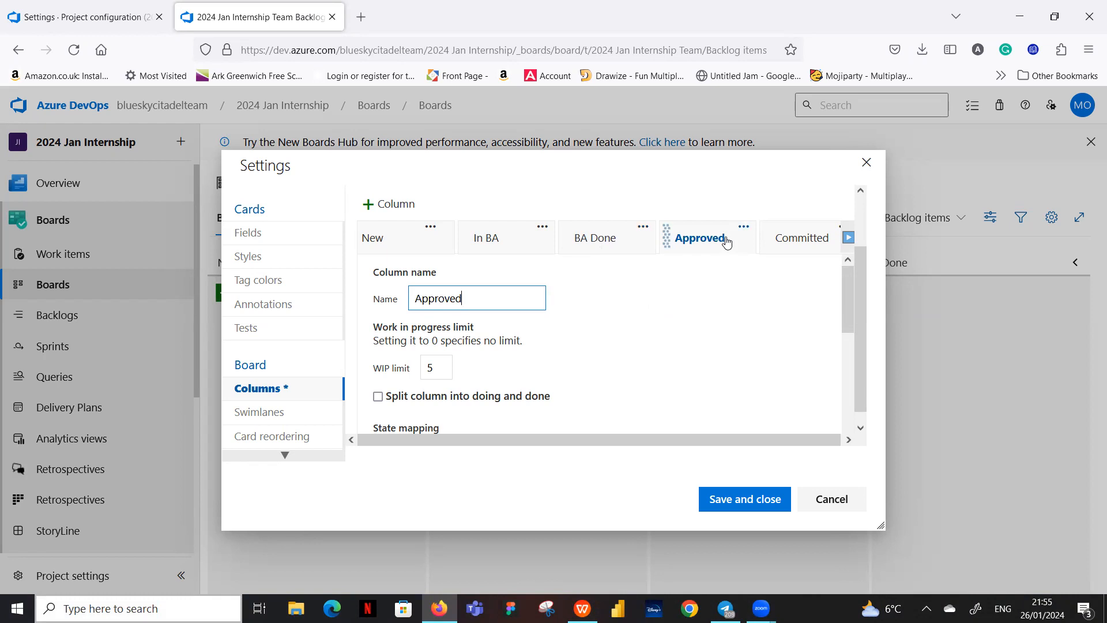
left_click(791, 243)
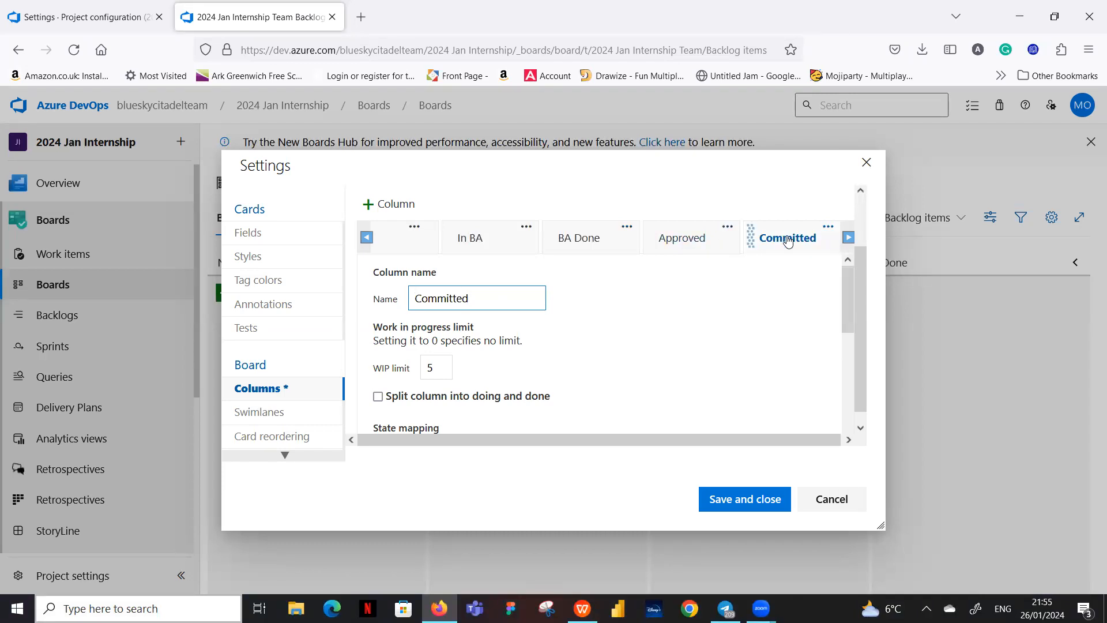
left_click(848, 237)
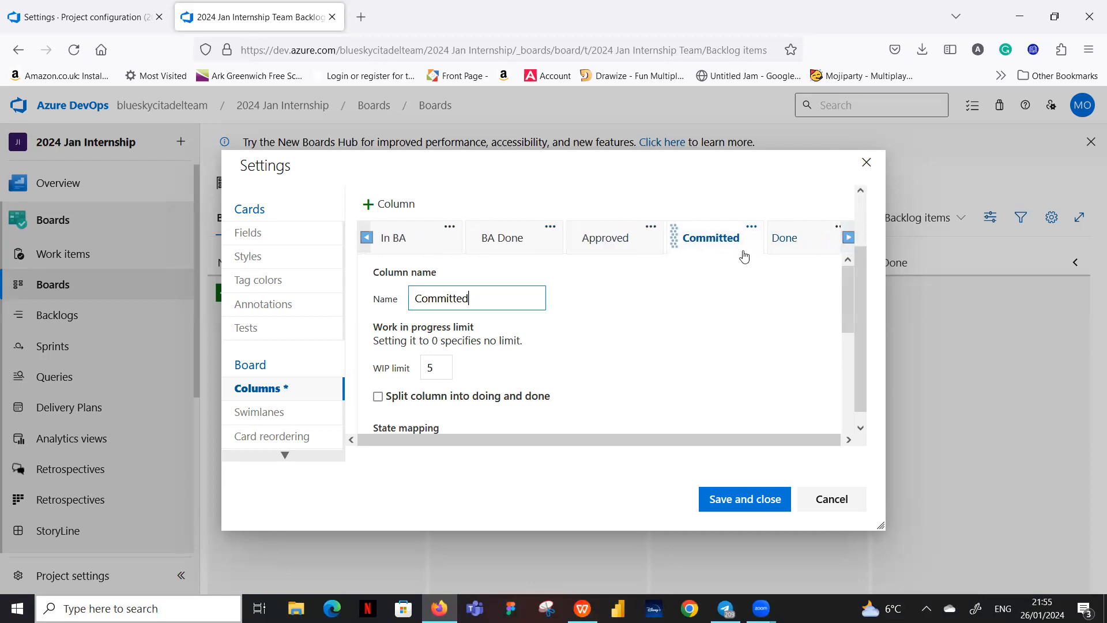
left_click(369, 206)
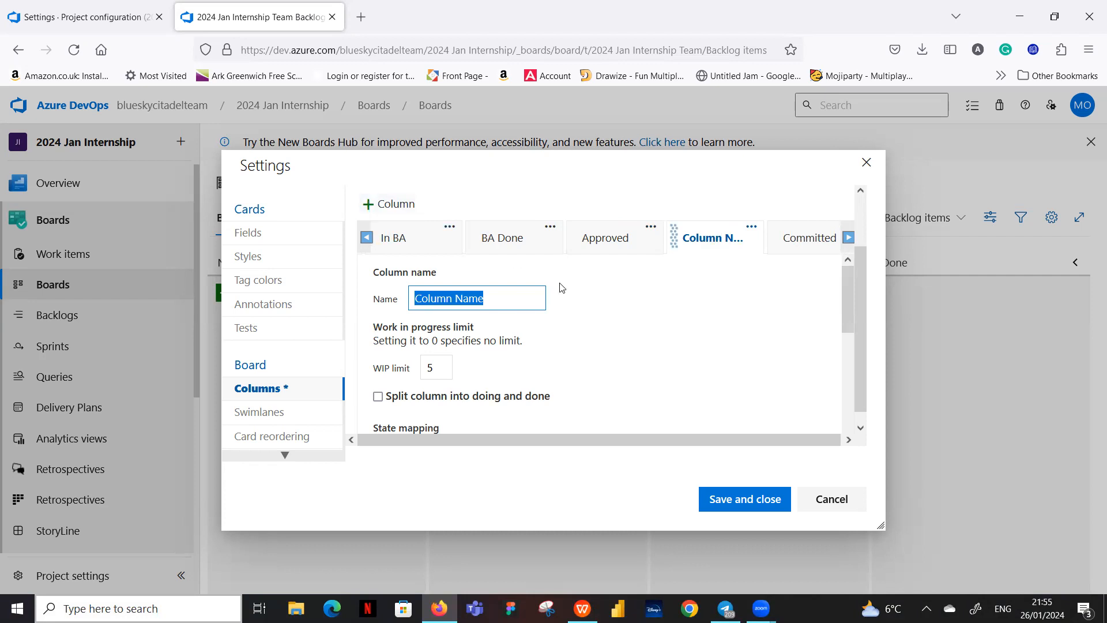
key("BackSpace")
type("iN De")
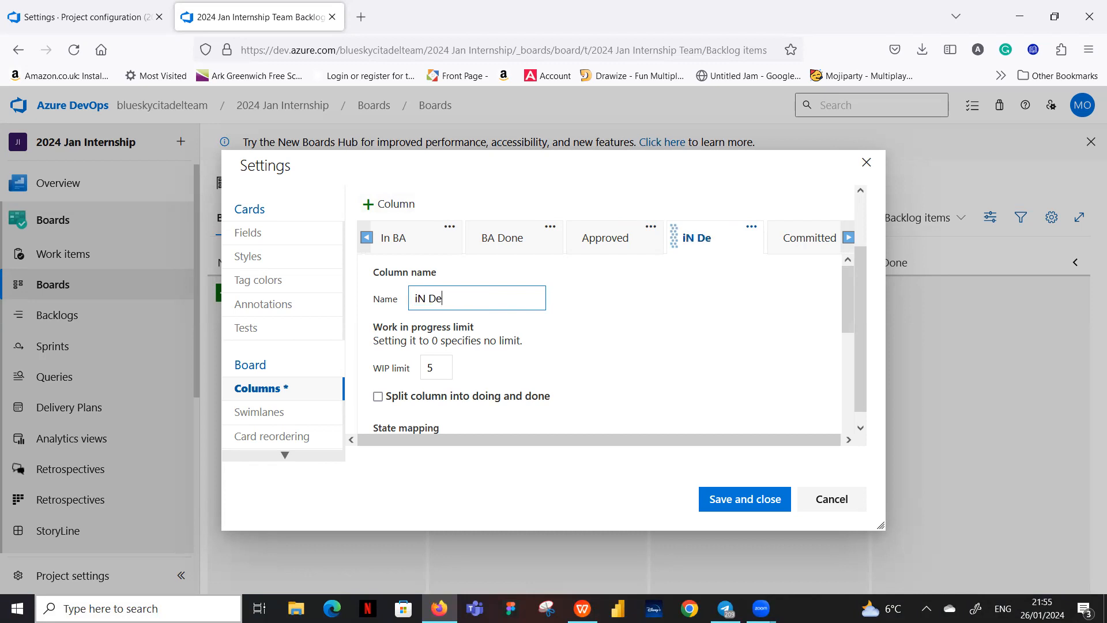
key("BackSpace")
key("BackSpace")
key("BackSpace")
key("BackSpace")
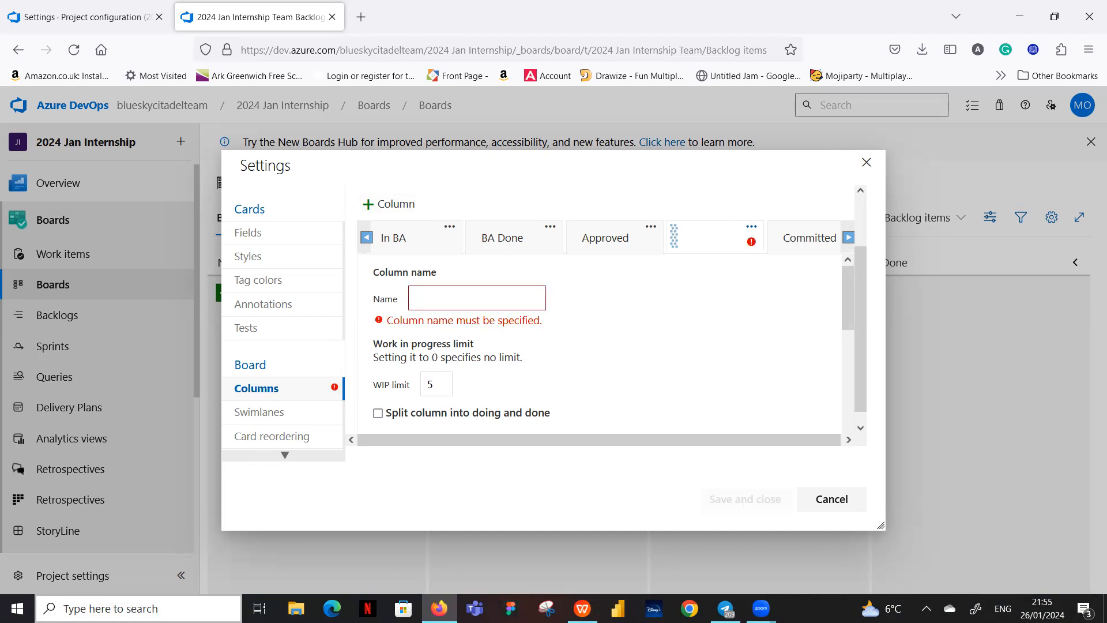
type("In")
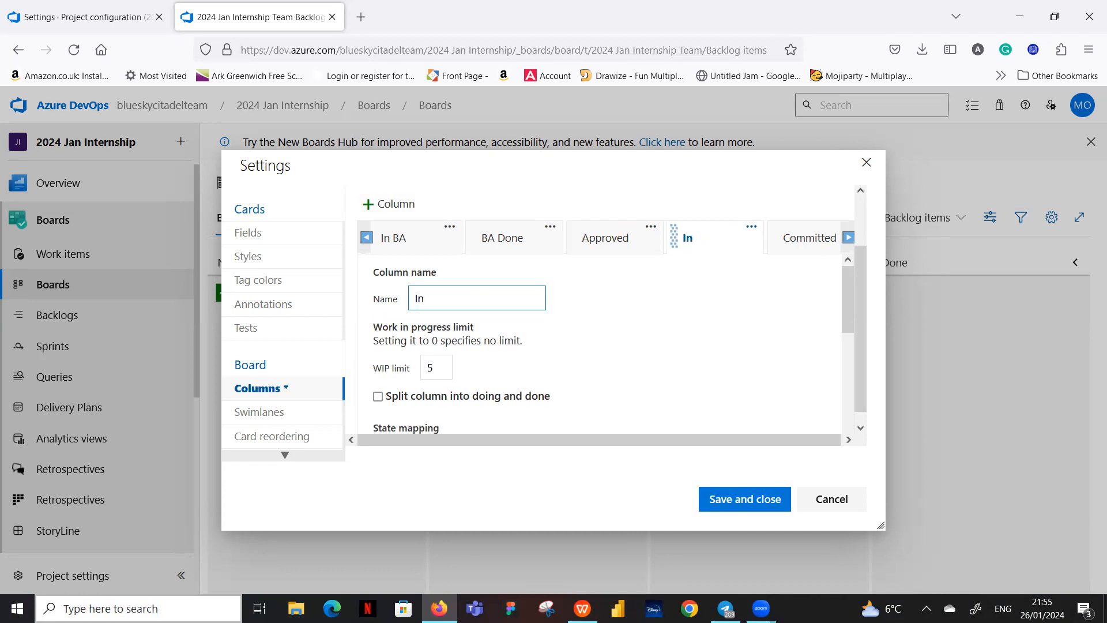
type(" Dev")
Map the In Dev column's Product Backlog Item state to In Dev and its Bug state to Active
scroll(705, 375, "down", 4)
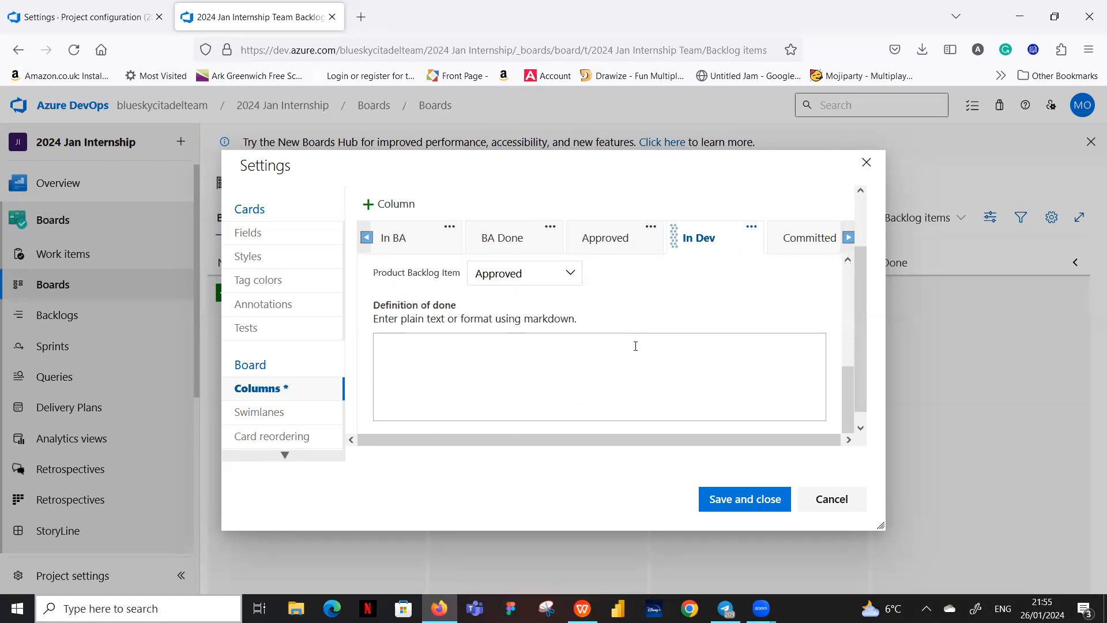
scroll(652, 301, "up", 2)
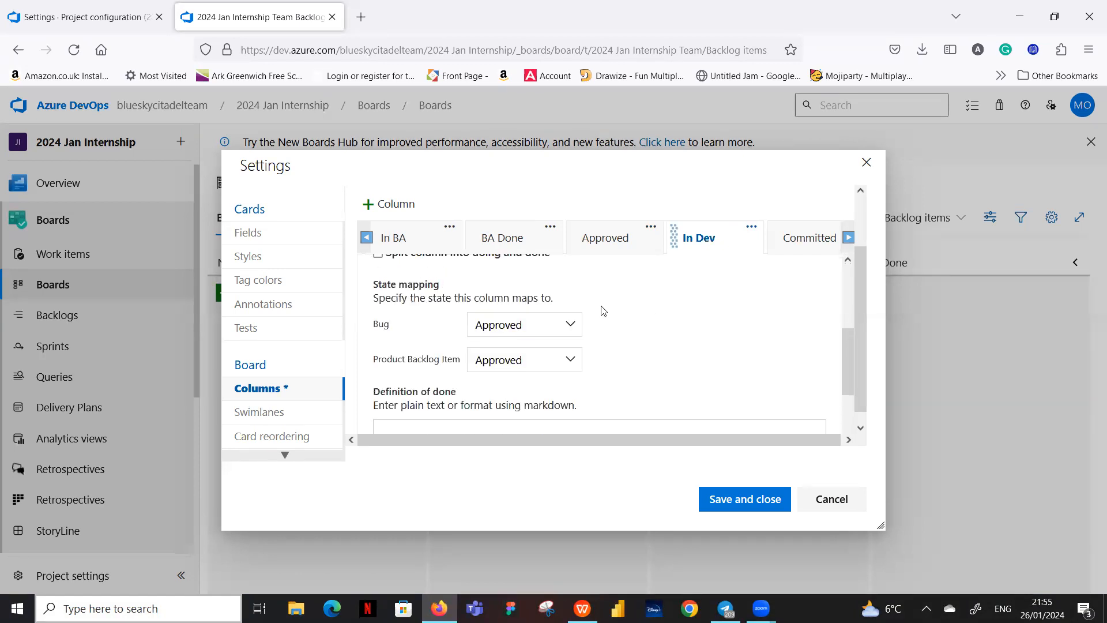
left_click(571, 361)
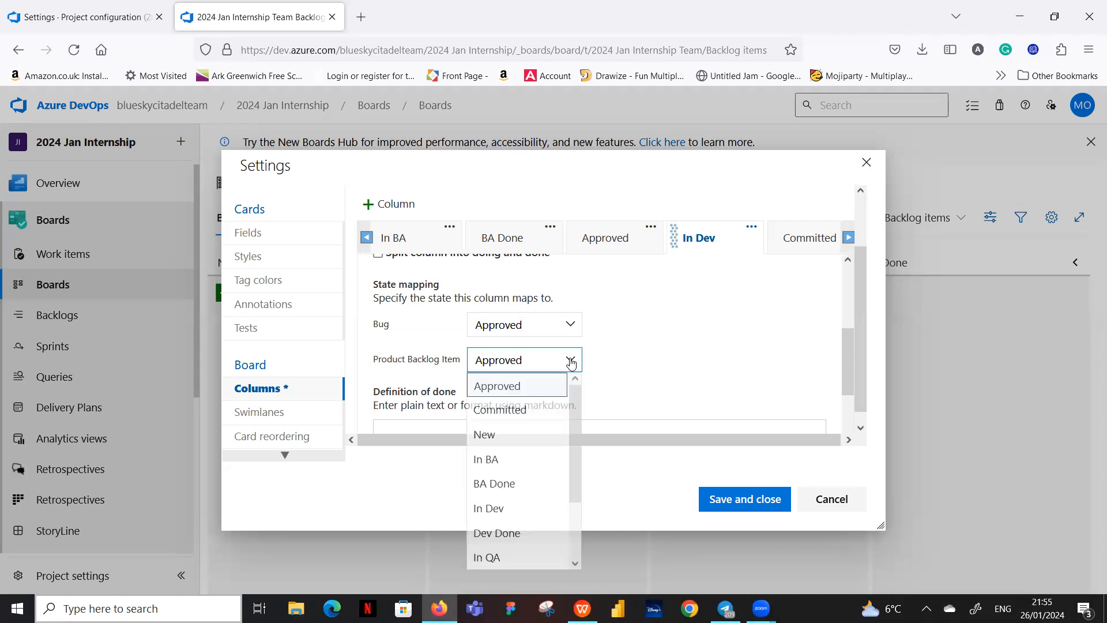
scroll(532, 458, "down", 1)
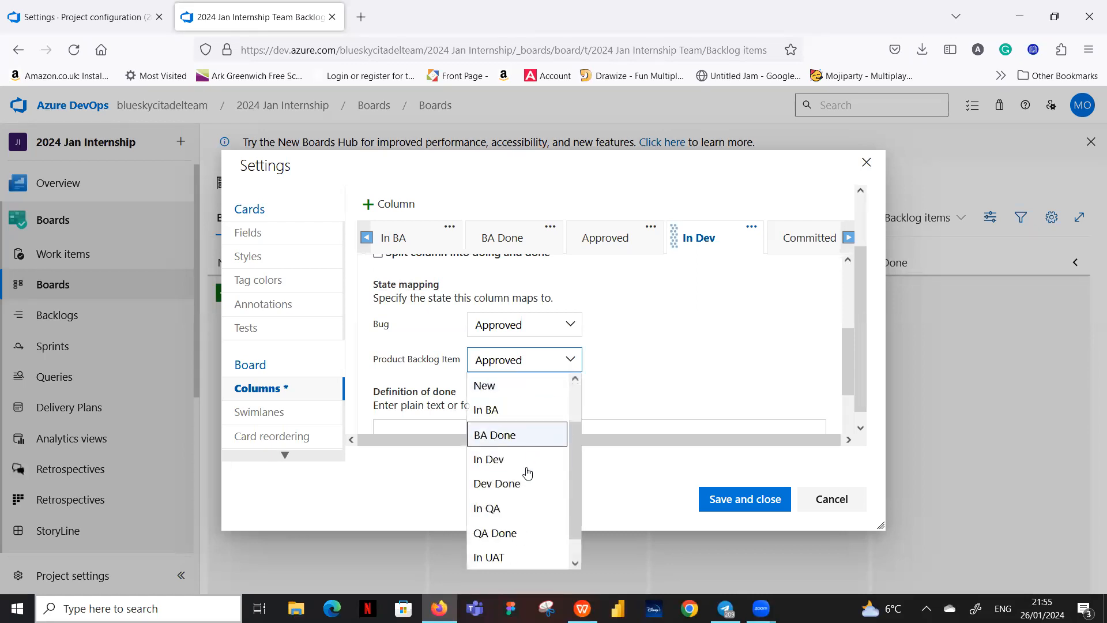
left_click(526, 461)
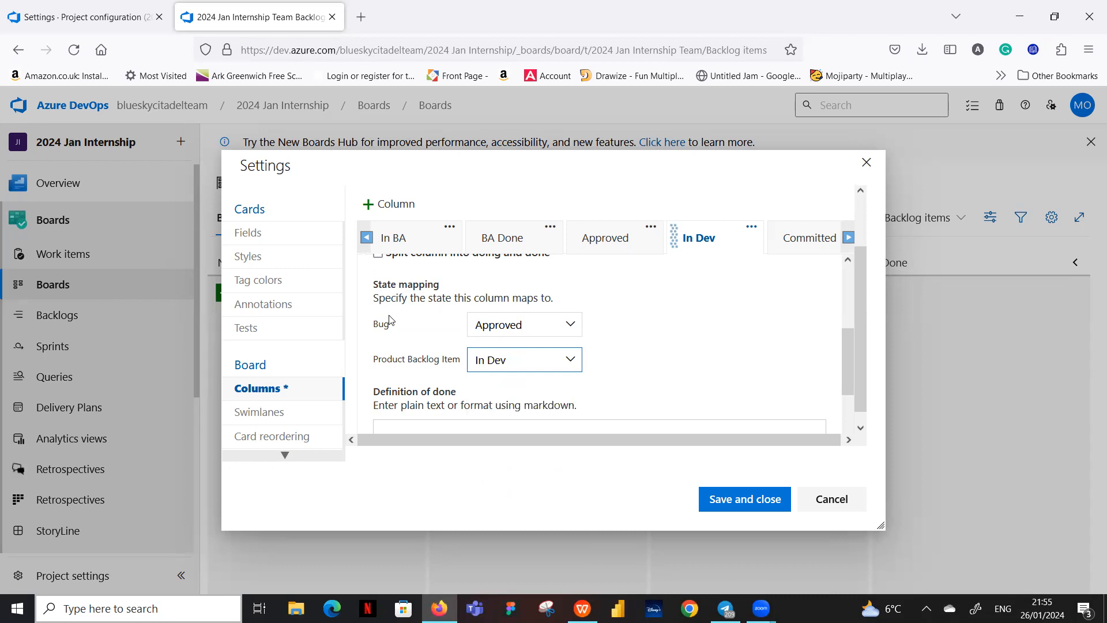
left_click(570, 326)
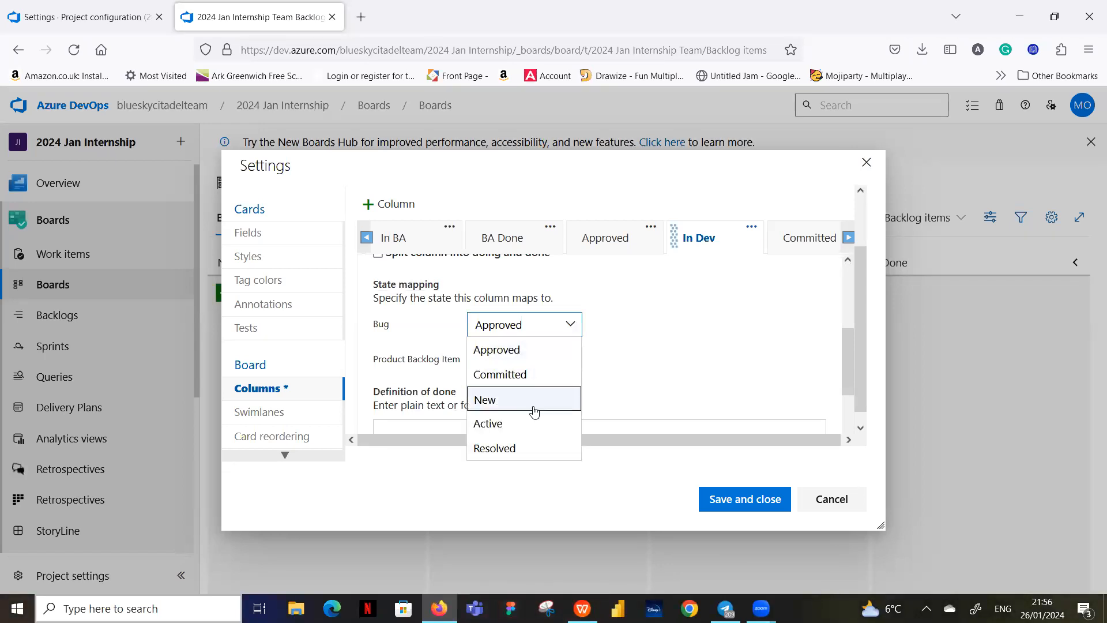
left_click(526, 423)
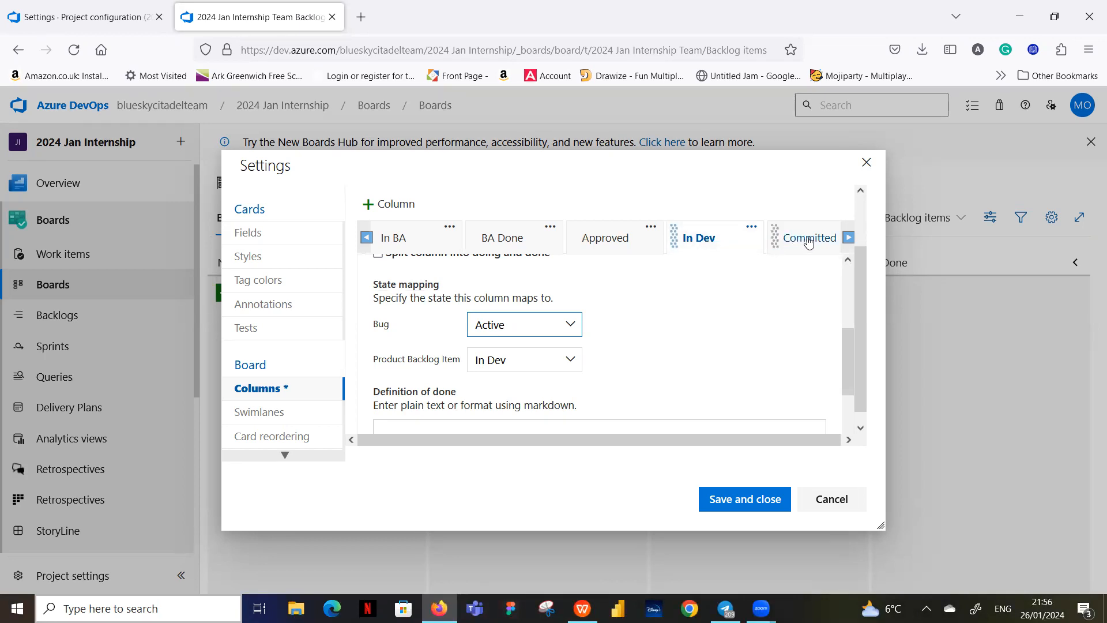
Move the Committed column ahead of In Dev and check its state mapping
left_click_drag(809, 242, 681, 250)
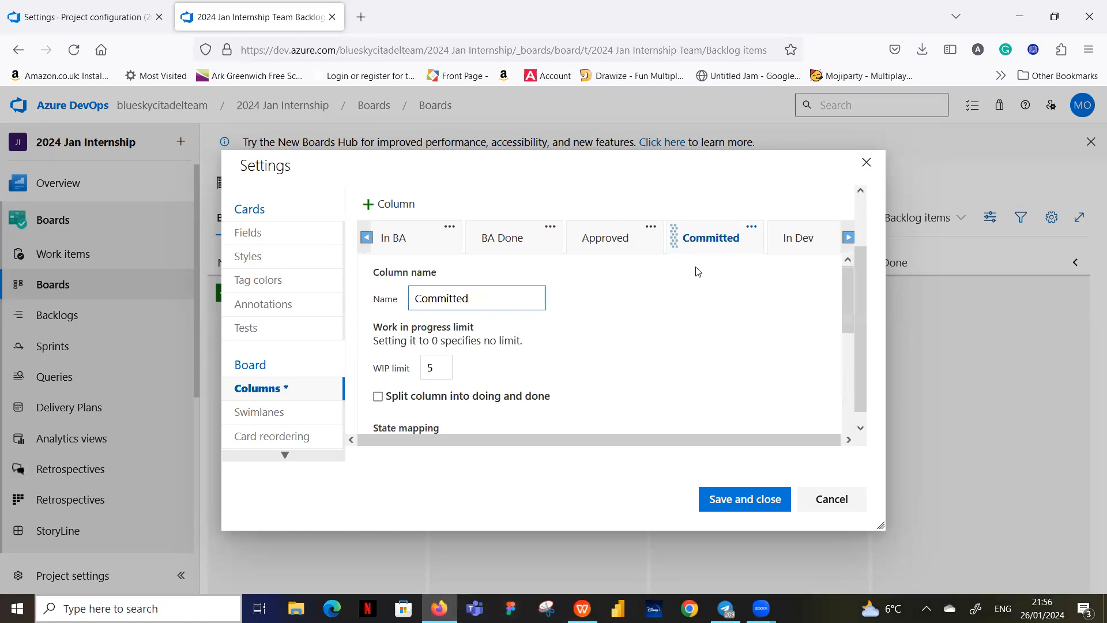
scroll(698, 273, "down", 3)
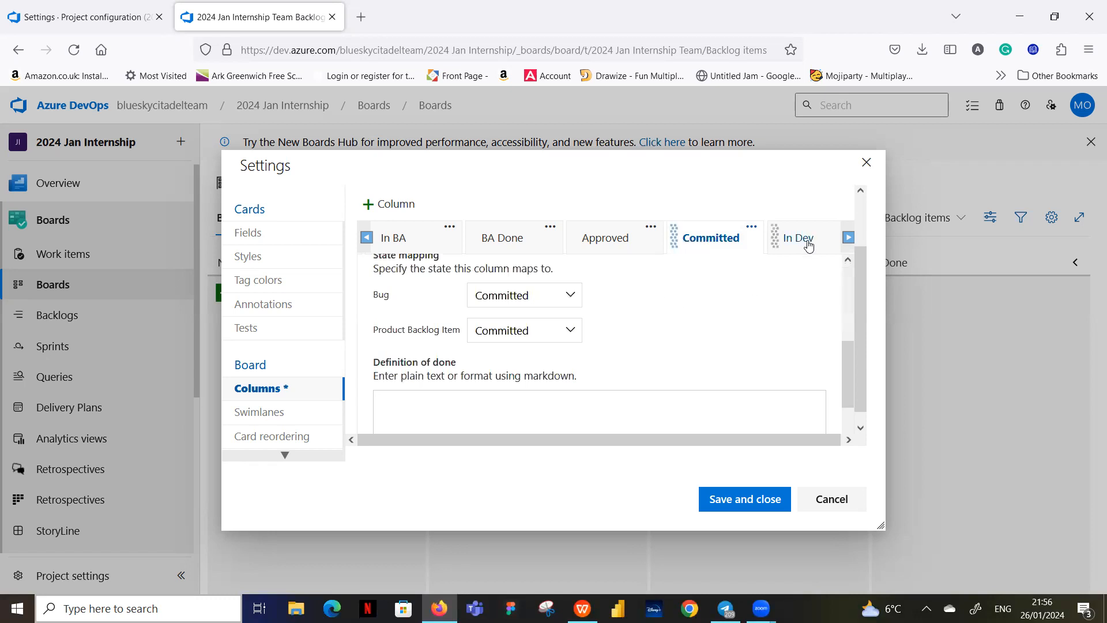
scroll(558, 342, "up", 4)
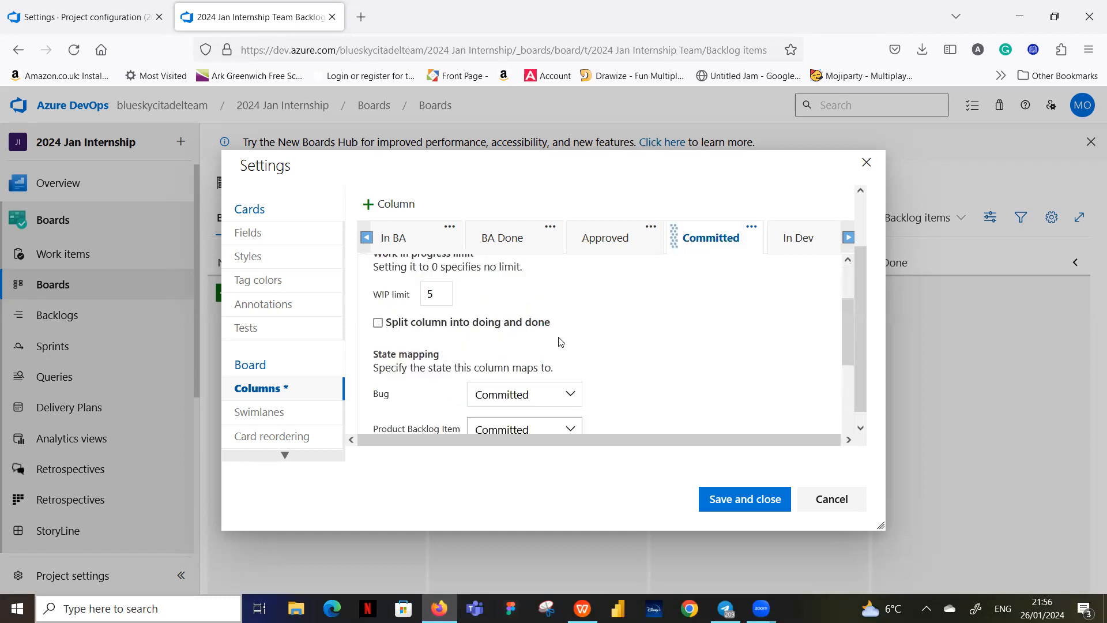
Add a board column named Dev Done between the In Dev and Done columns
left_click(848, 238)
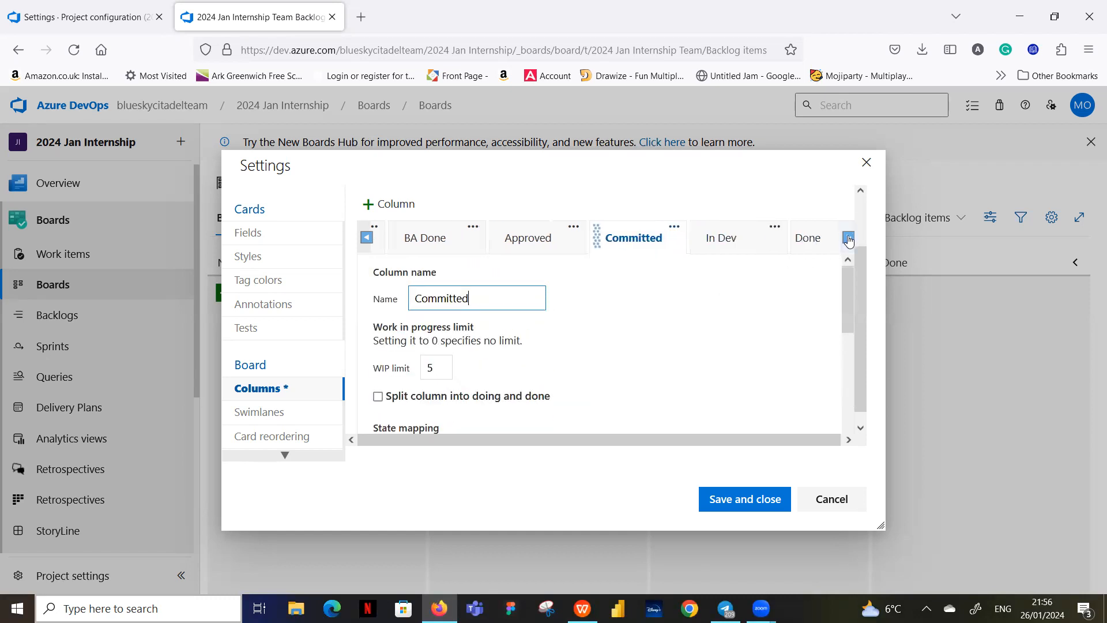
left_click(813, 241)
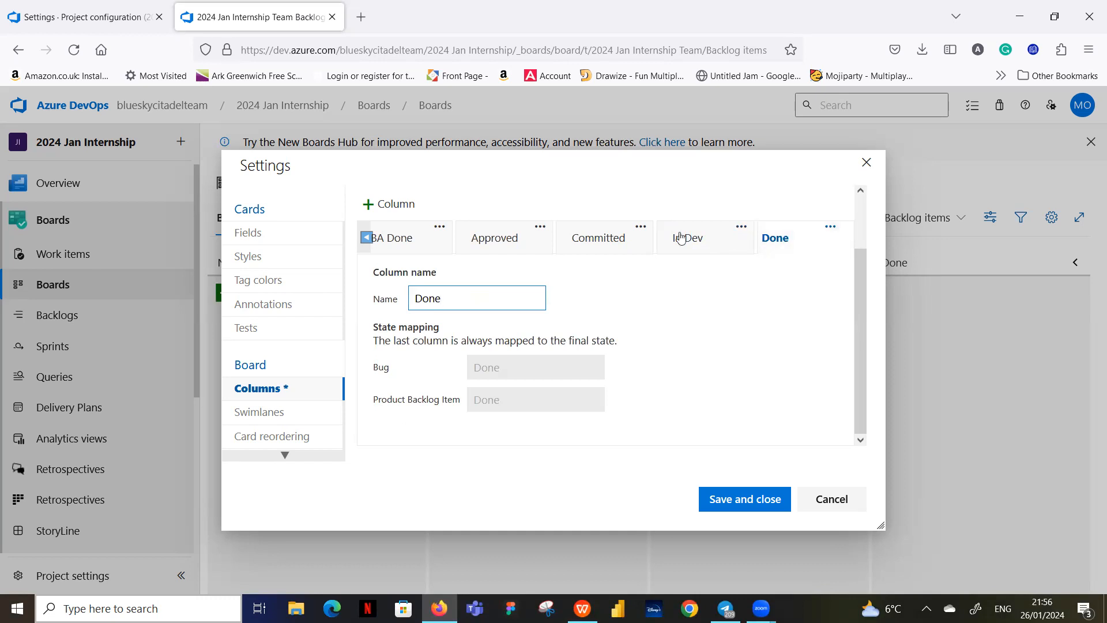
left_click(369, 204)
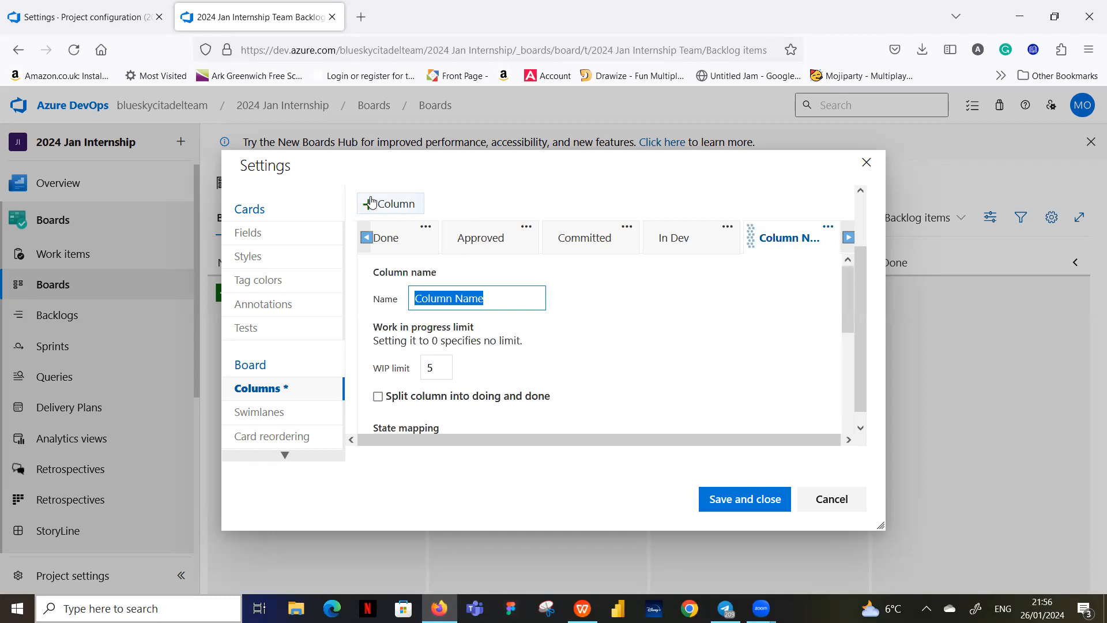
type("Dev Done")
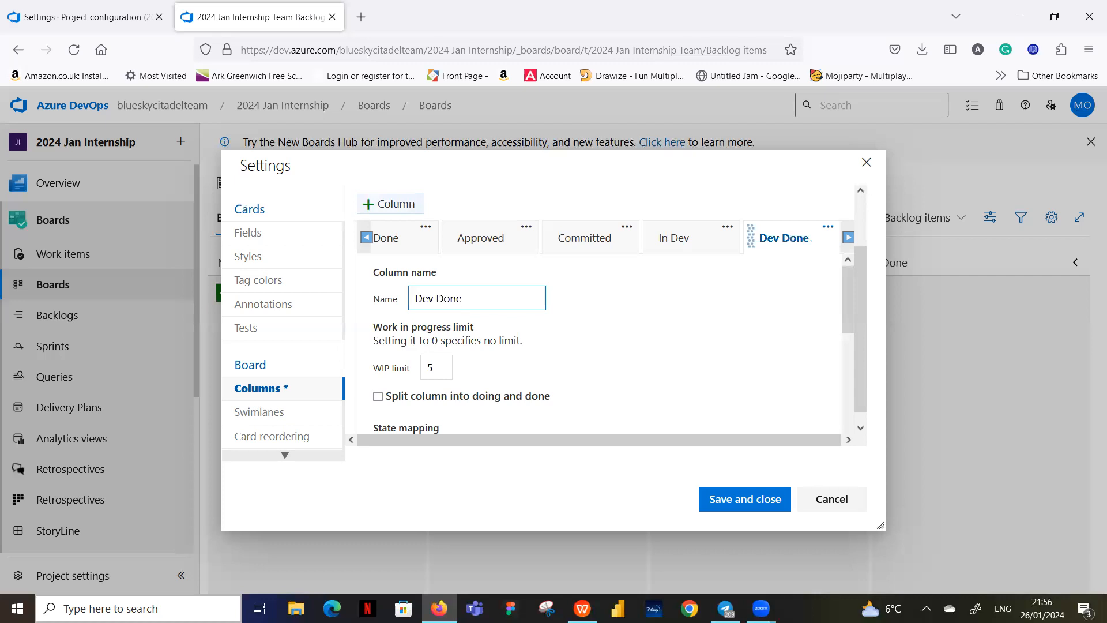
Map the Dev Done column's Product Backlog Item state to Dev Done
scroll(544, 352, "down", 2)
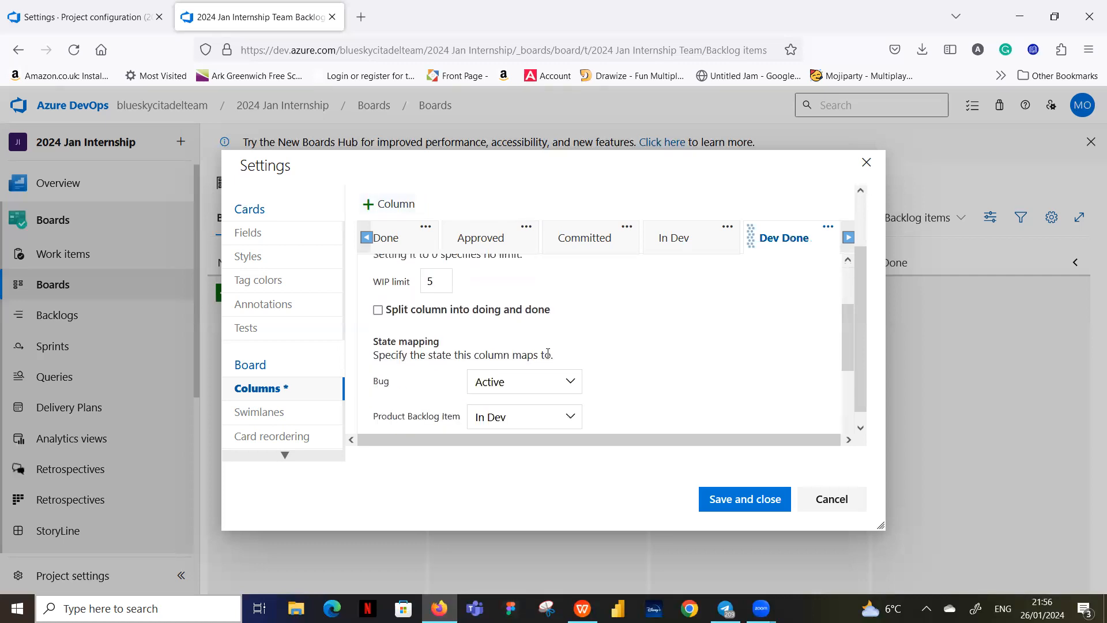
scroll(548, 353, "down", 2)
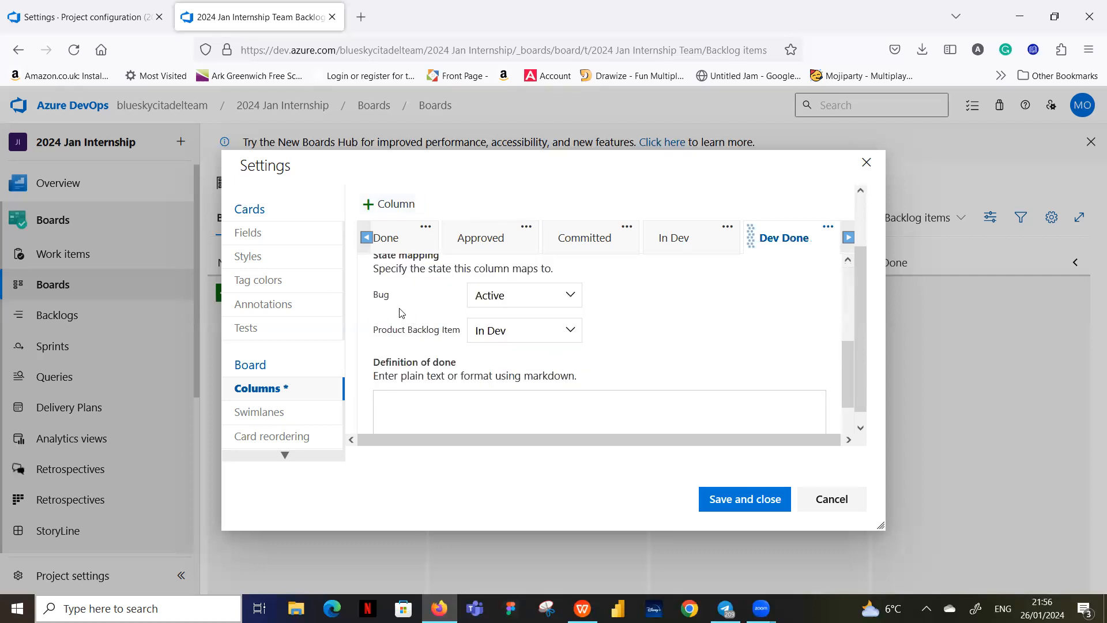
left_click(570, 329)
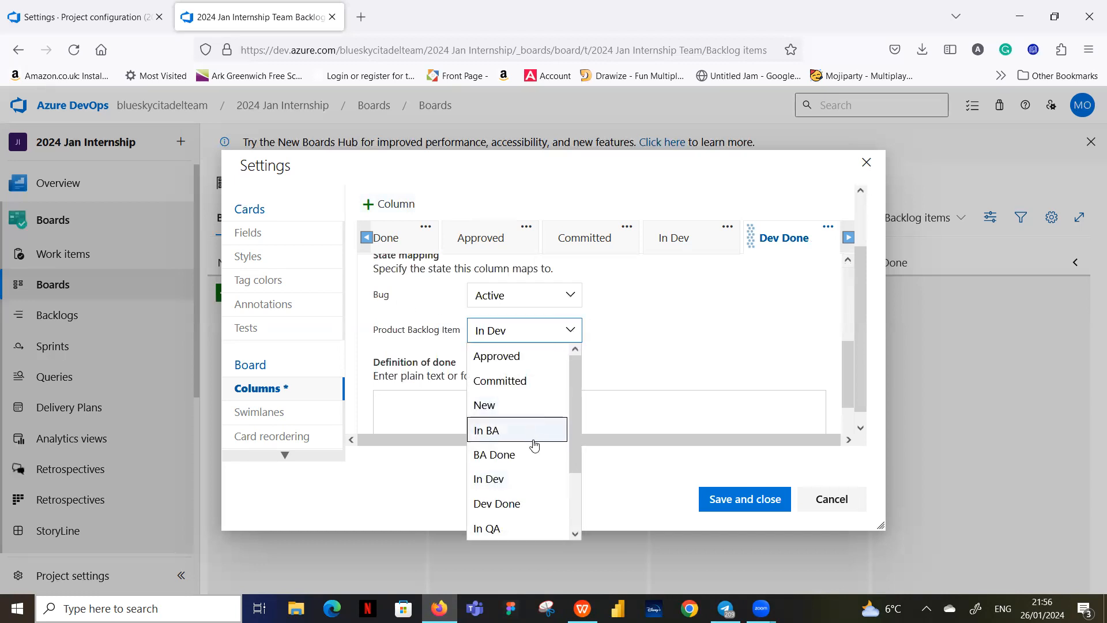
scroll(527, 403, "down", 1)
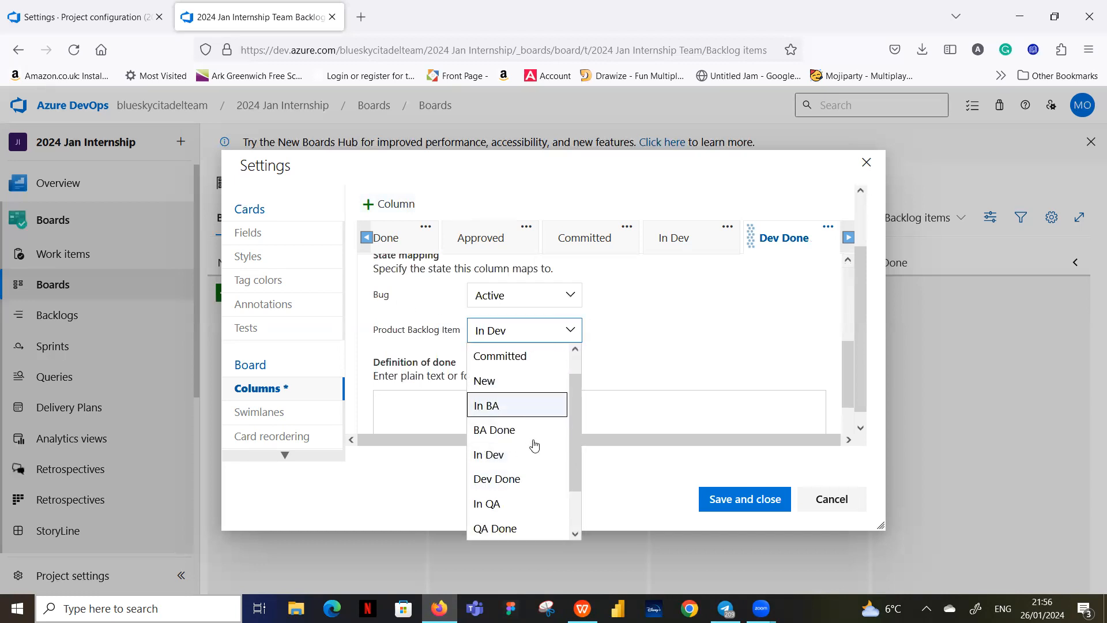
left_click(516, 485)
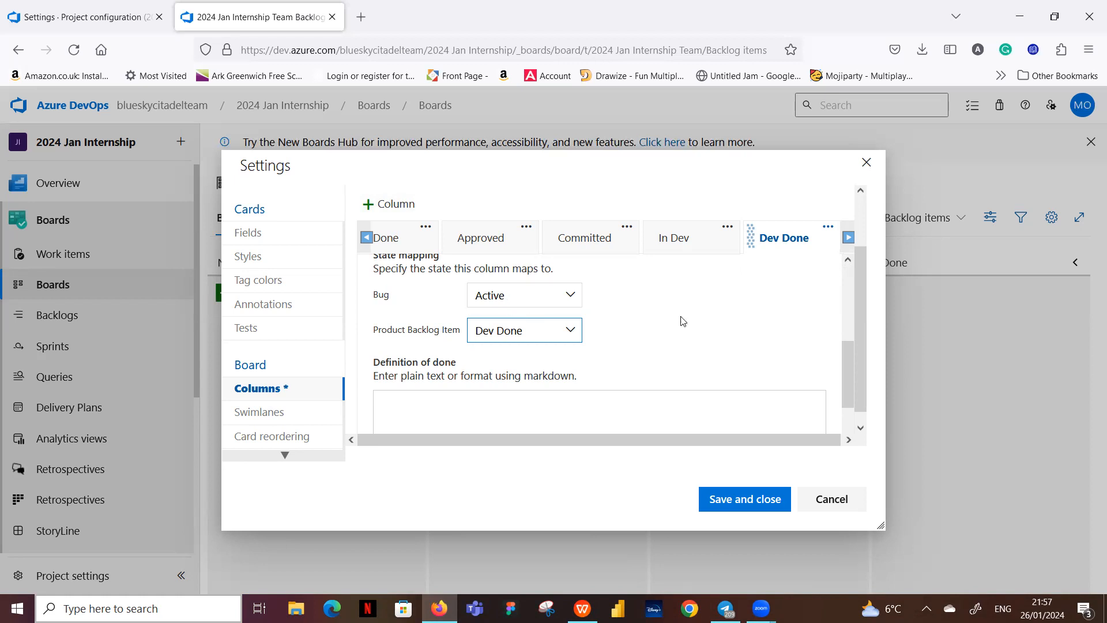
Add a board column named In QA between the Dev Done and Done columns
left_click(847, 238)
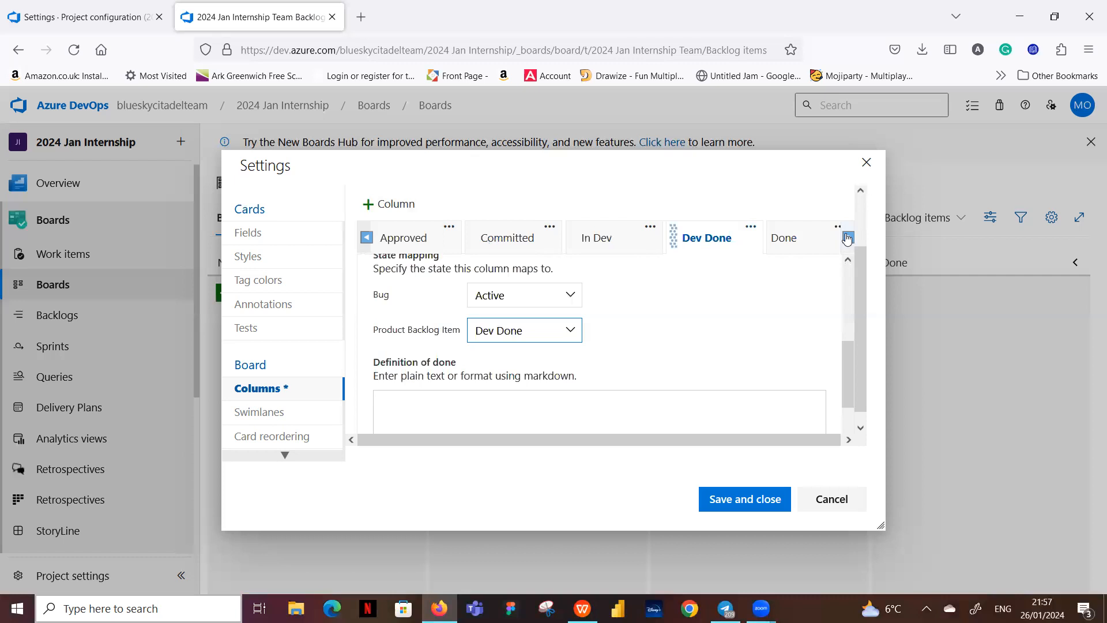
left_click(784, 238)
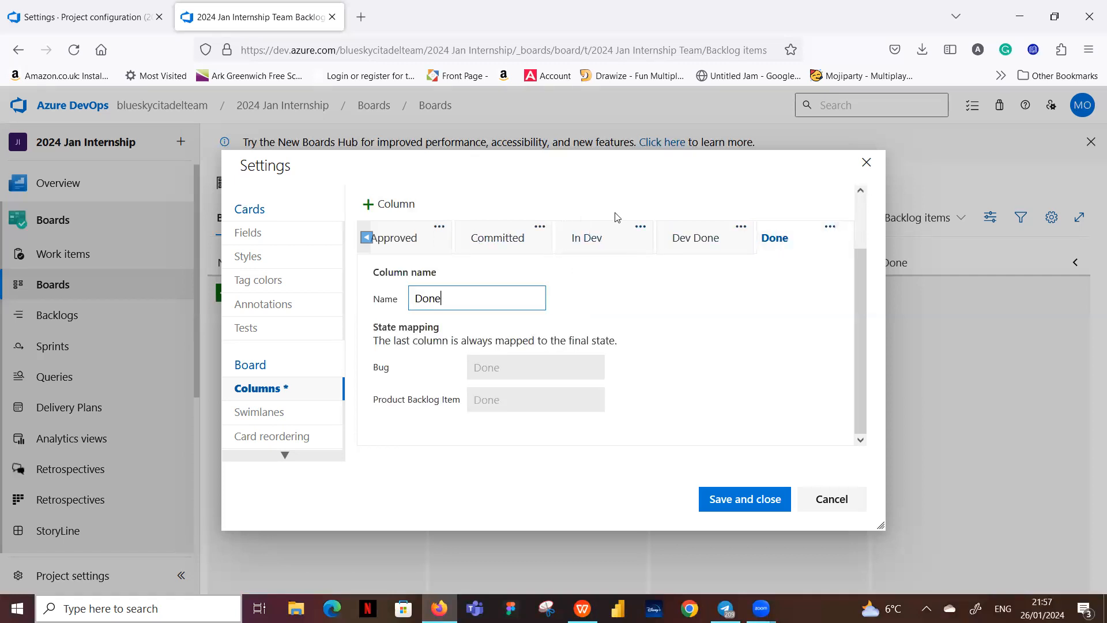
left_click(369, 205)
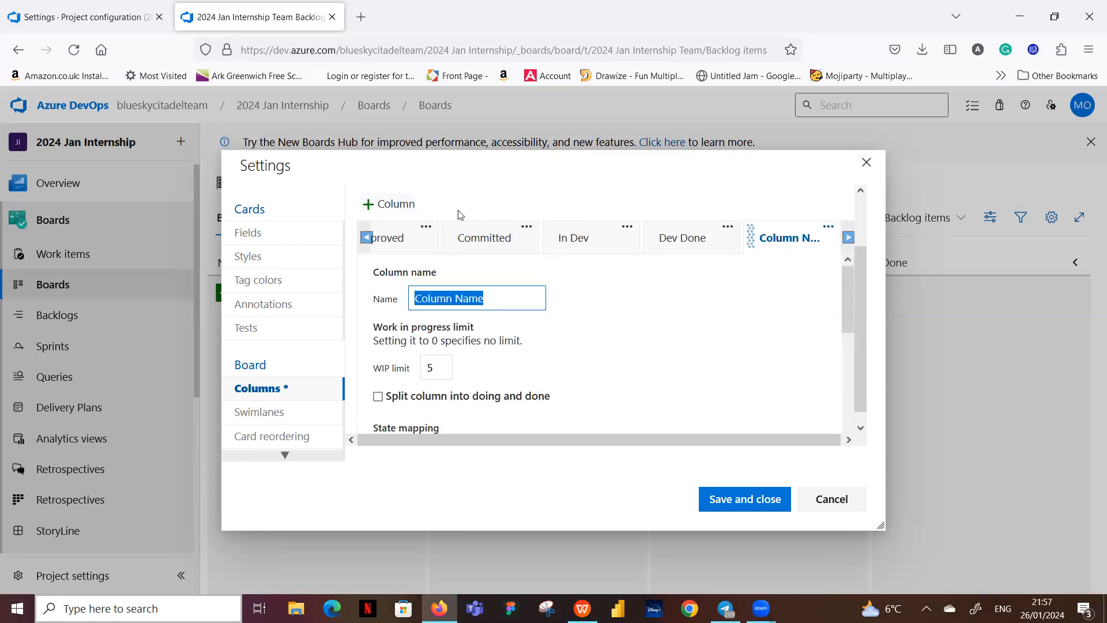
type("QA")
key("BackSpace")
key("BackSpace")
type("In QA")
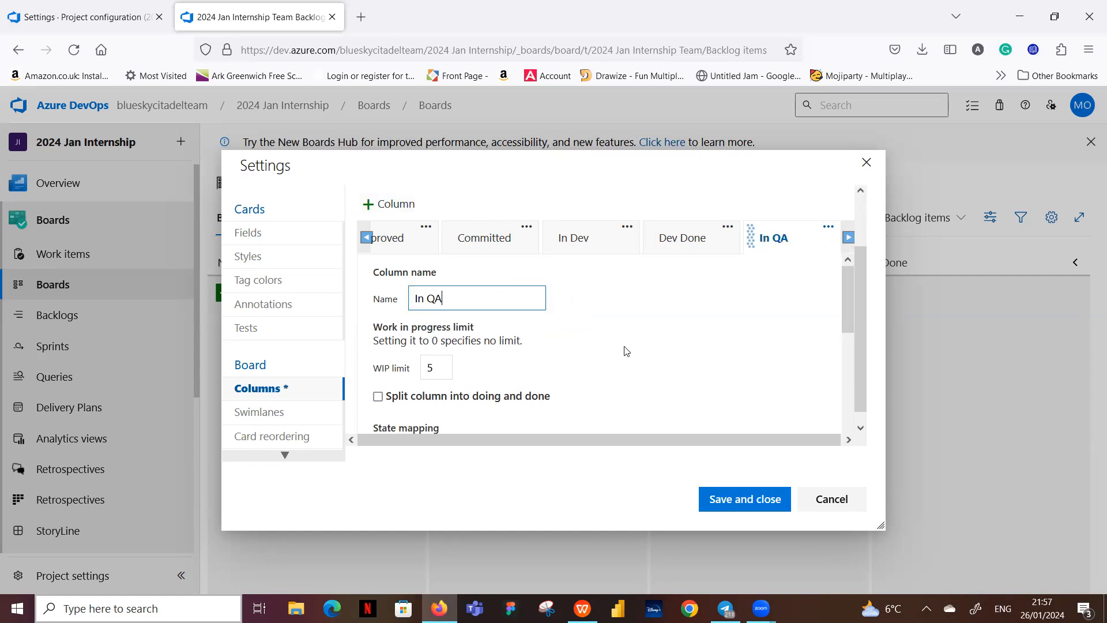
Map the In QA column's Product Backlog Item state to In QA
scroll(627, 350, "down", 3)
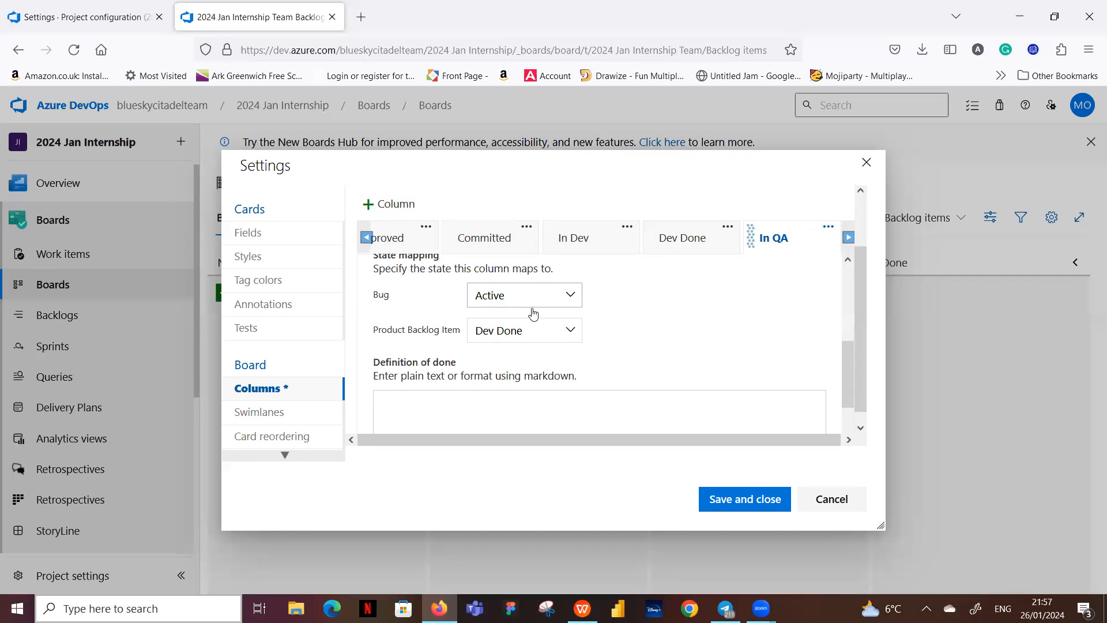
left_click(530, 330)
scroll(540, 444, "down", 1)
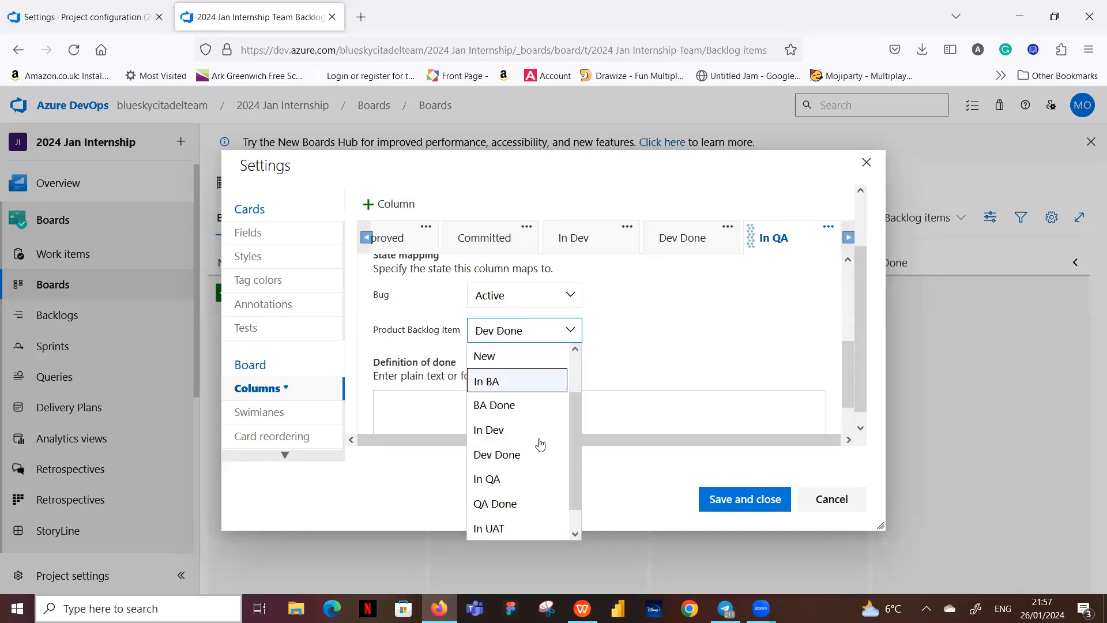
left_click(516, 479)
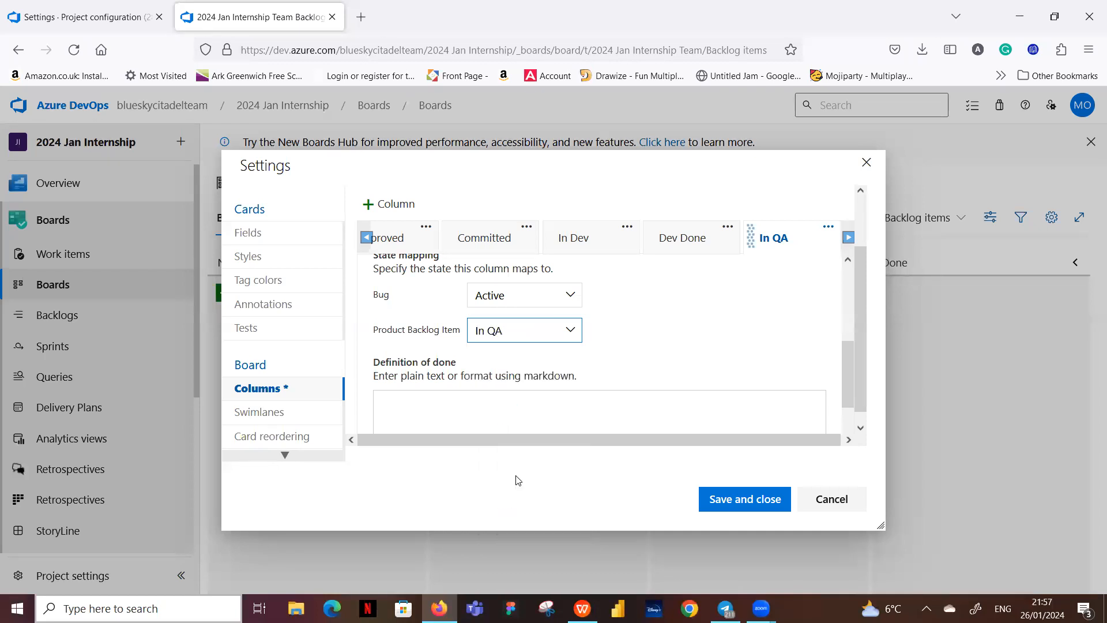
Add a board column named QA Done between the In QA and Done columns
left_click(847, 238)
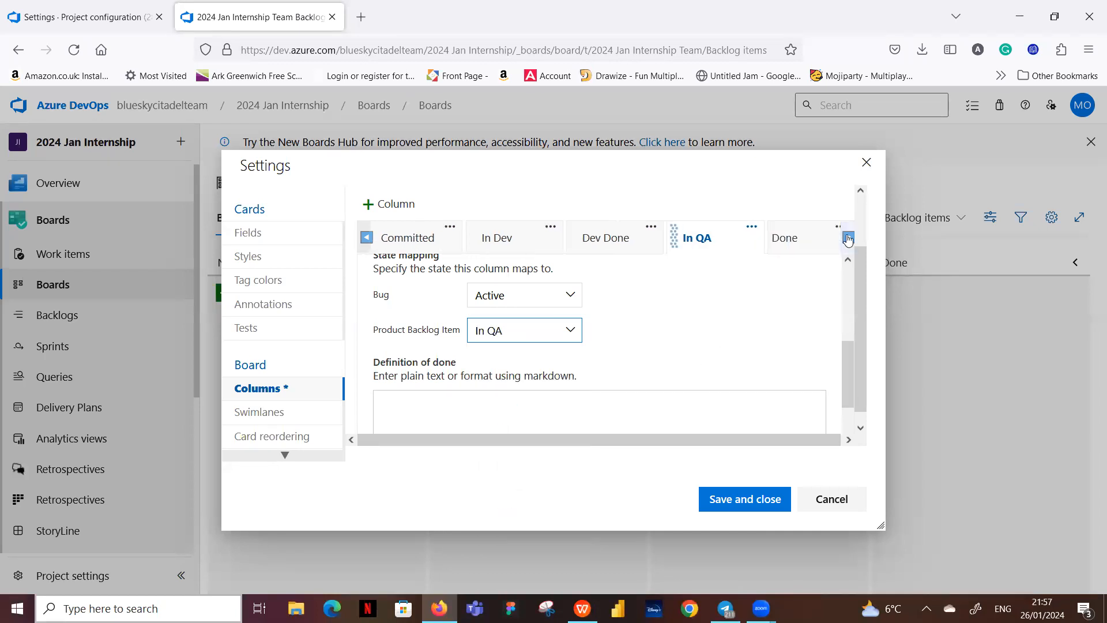
left_click(809, 239)
left_click(391, 203)
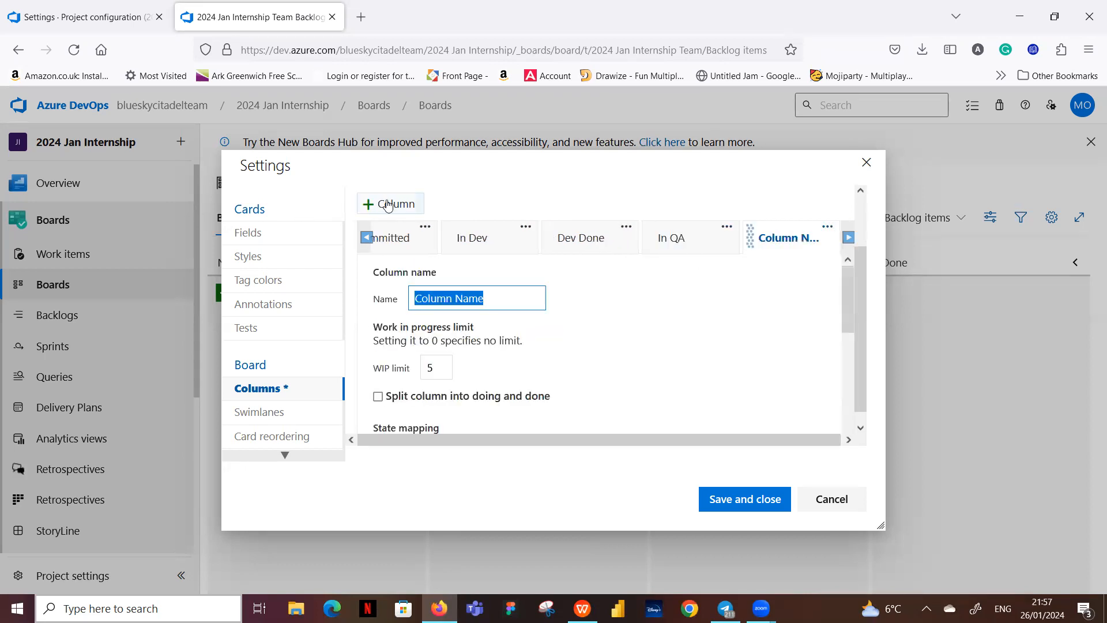
type("QA F")
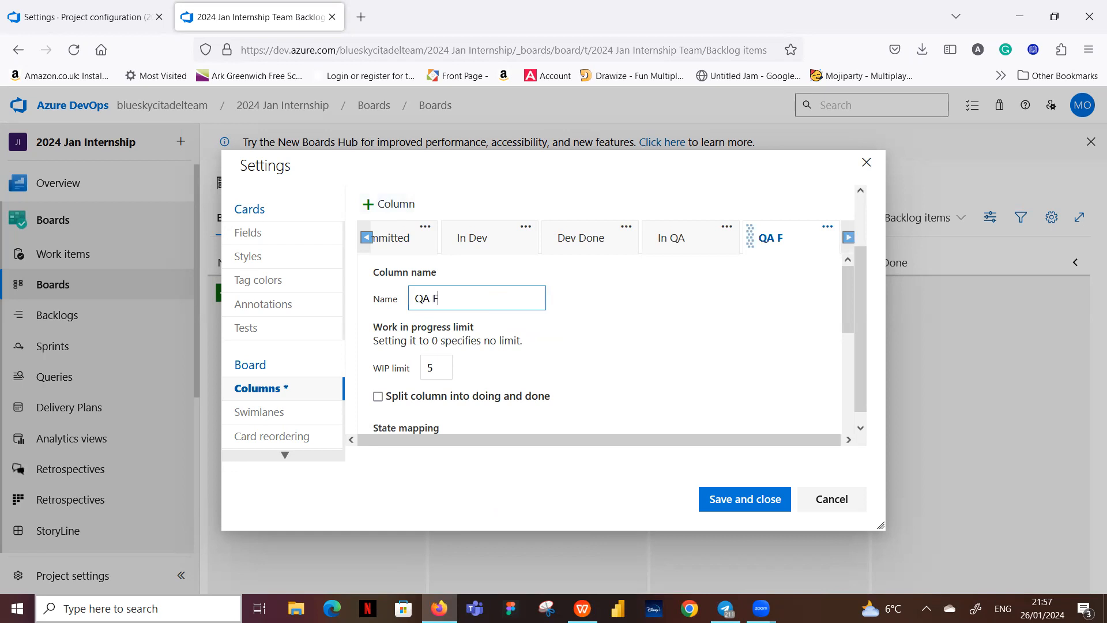
key("BackSpace")
type("Done")
Map the QA Done column's Bug state to Resolved and its Product Backlog Item state to QA Done
scroll(623, 351, "down", 2)
scroll(623, 350, "down", 2)
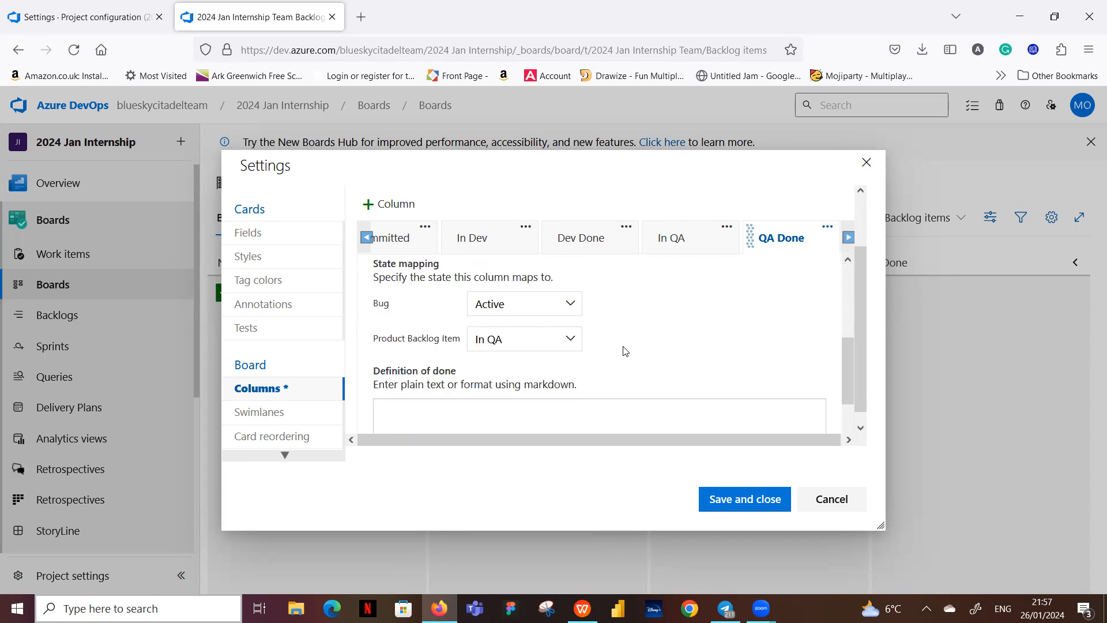
left_click(573, 298)
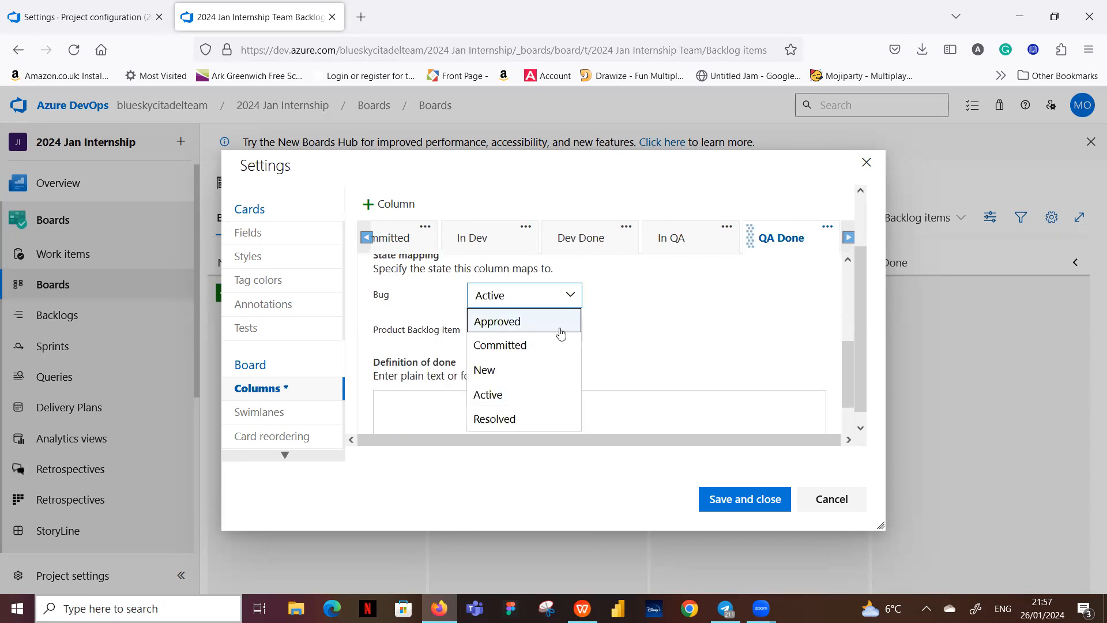
left_click(516, 419)
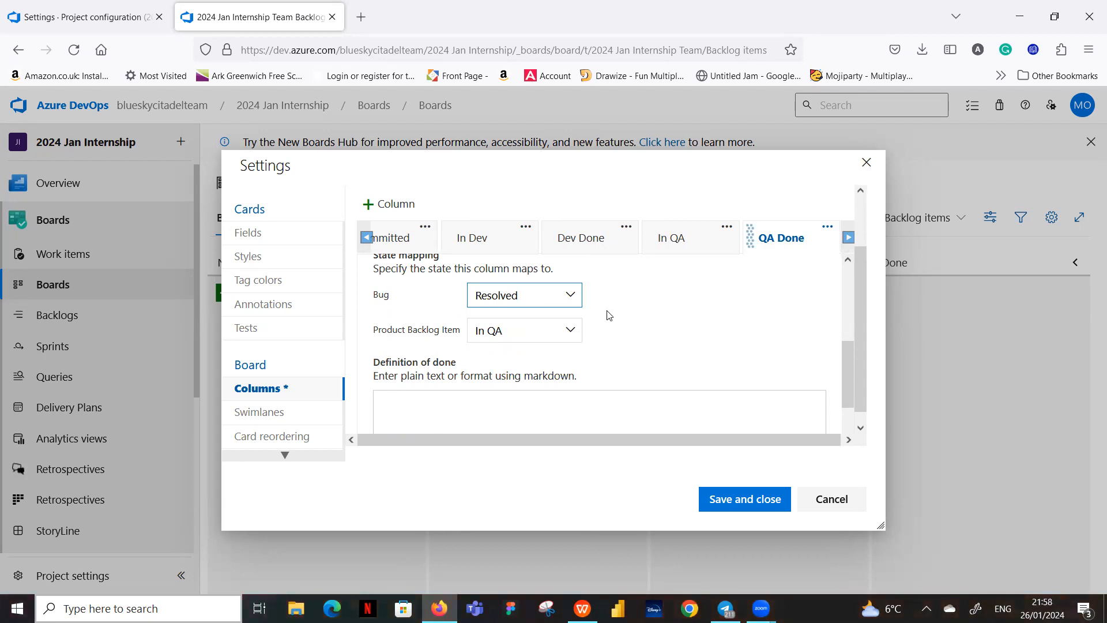
left_click(569, 333)
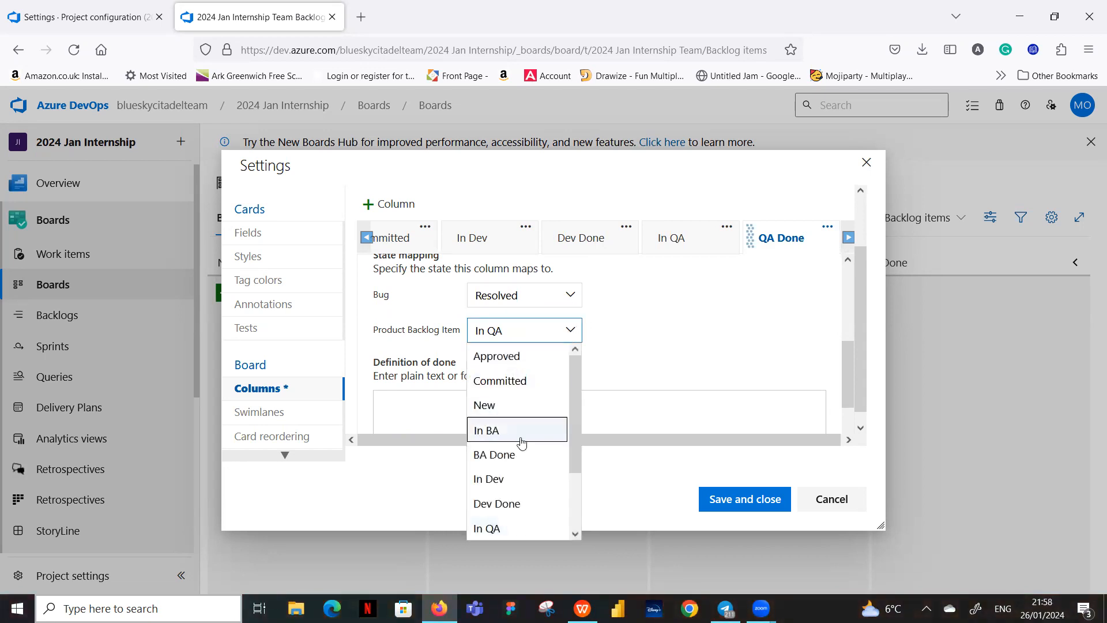
scroll(519, 452, "down", 1)
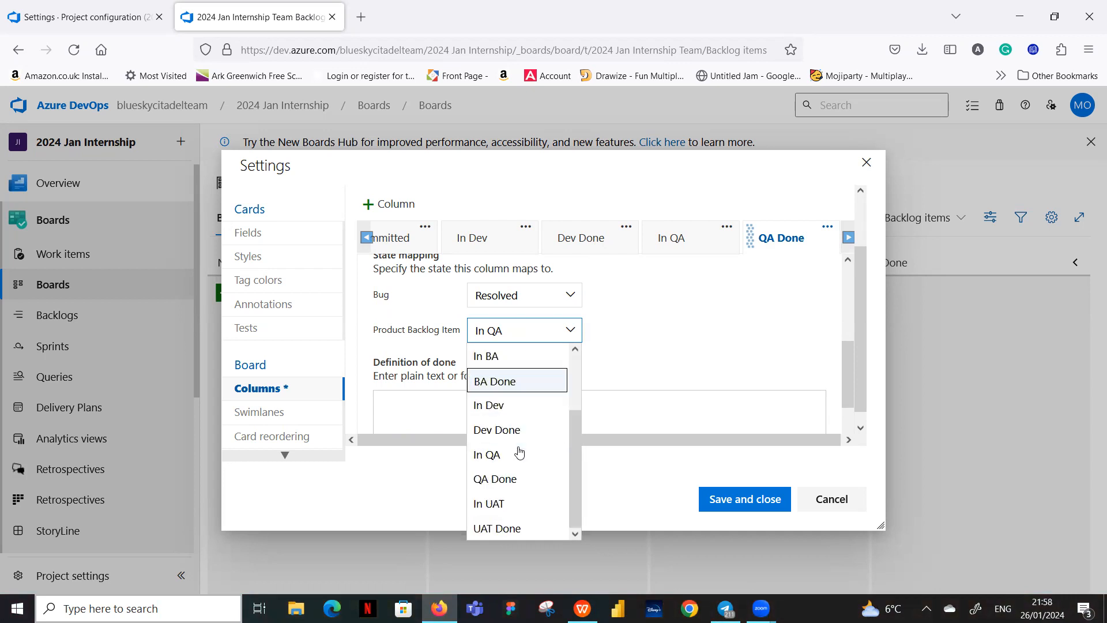
left_click(512, 482)
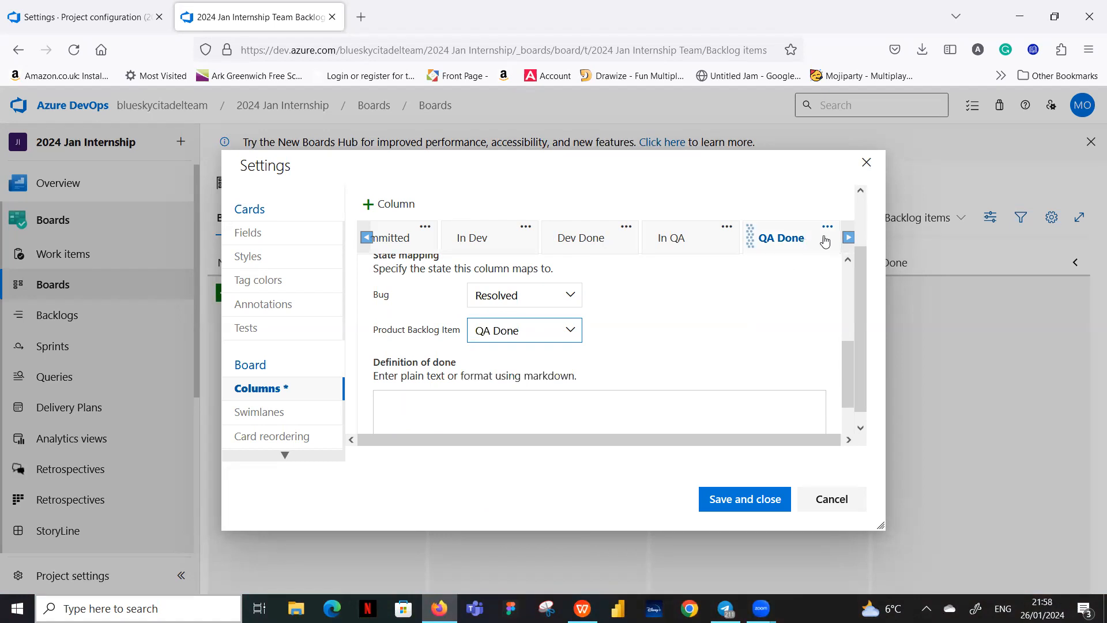
Add a board column named In UAT between the QA Done and Done columns
left_click(848, 240)
left_click(813, 238)
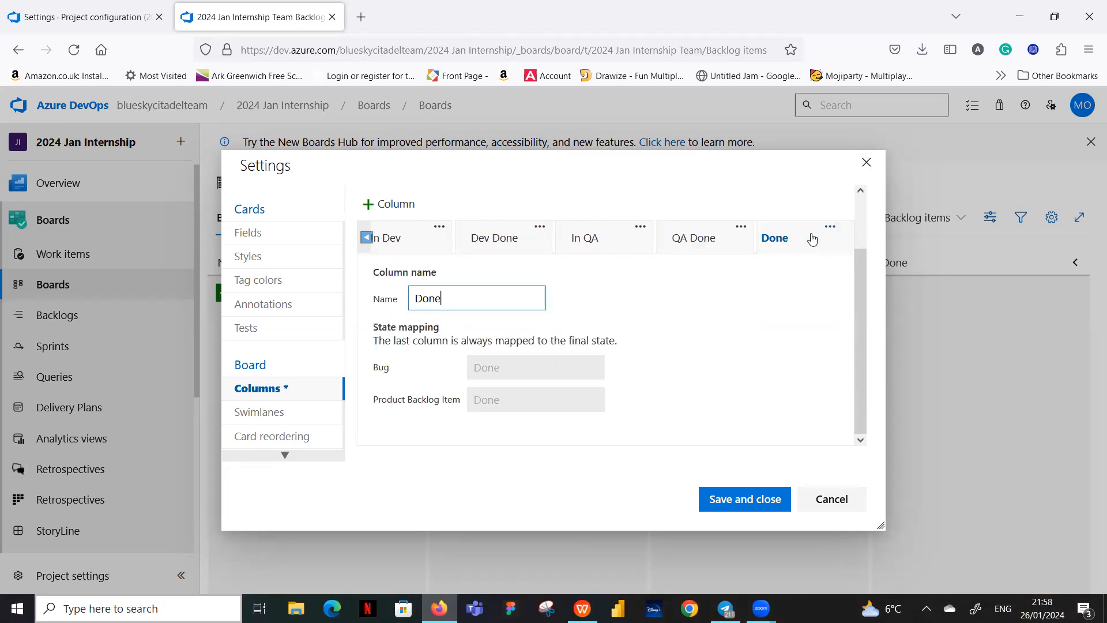
left_click(389, 204)
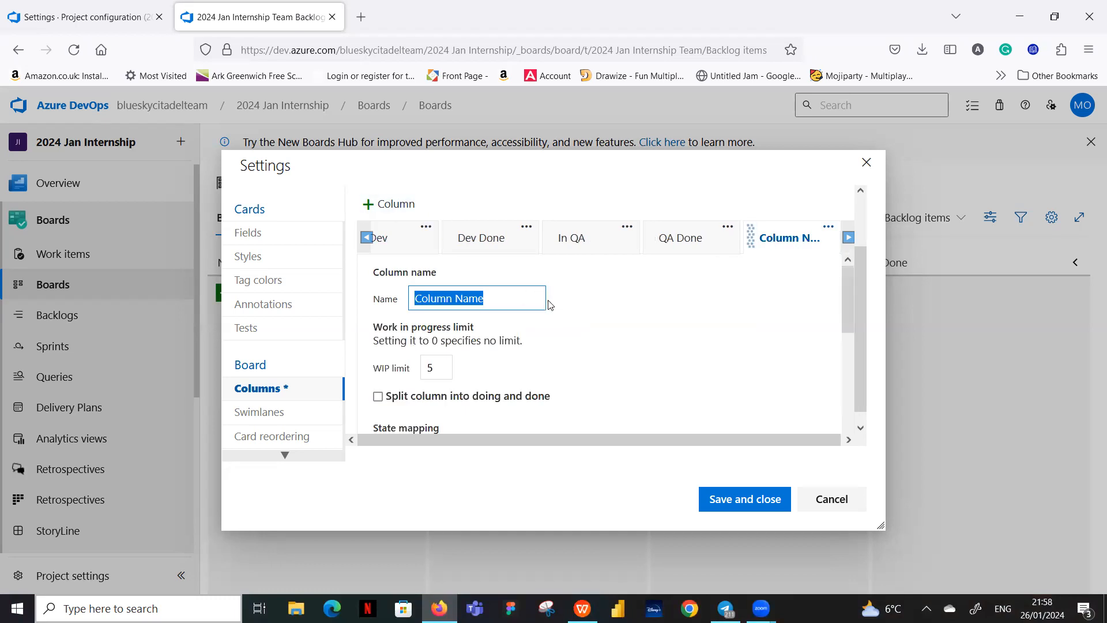
type("i")
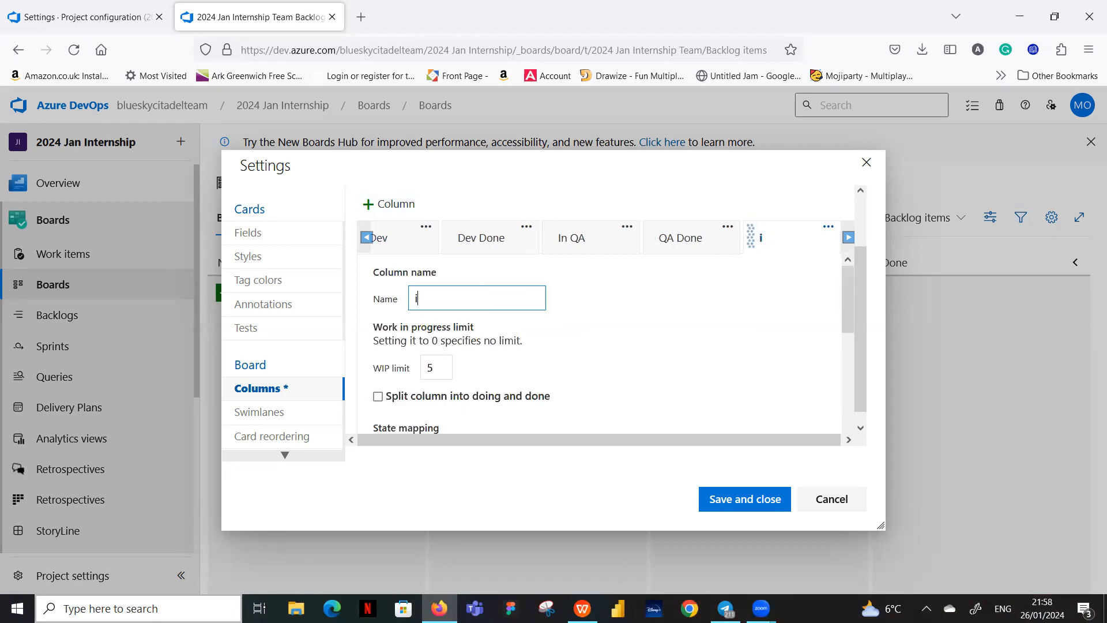
key("BackSpace")
type("In UAT")
Map the In UAT column's Product Backlog Item state to In UAT
scroll(648, 330, "down", 3)
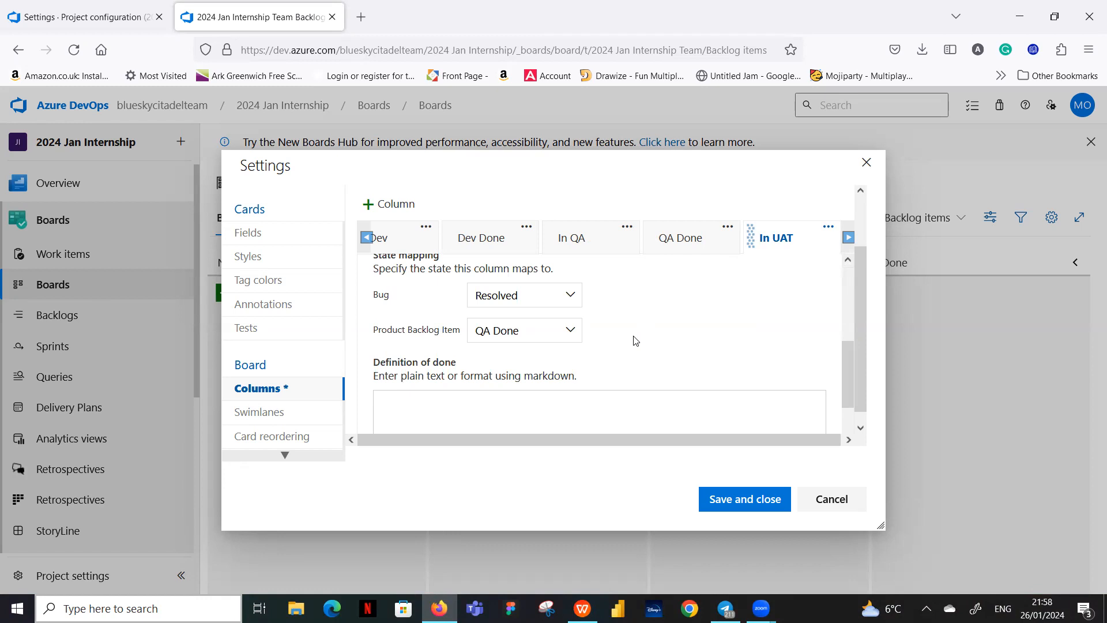
left_click(571, 330)
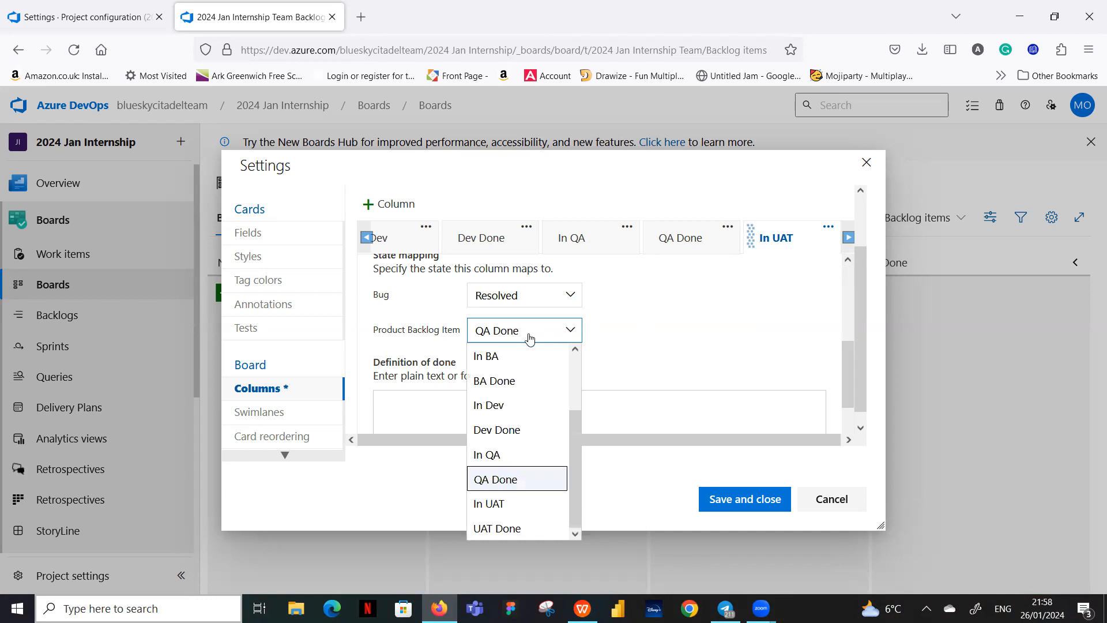
left_click(528, 505)
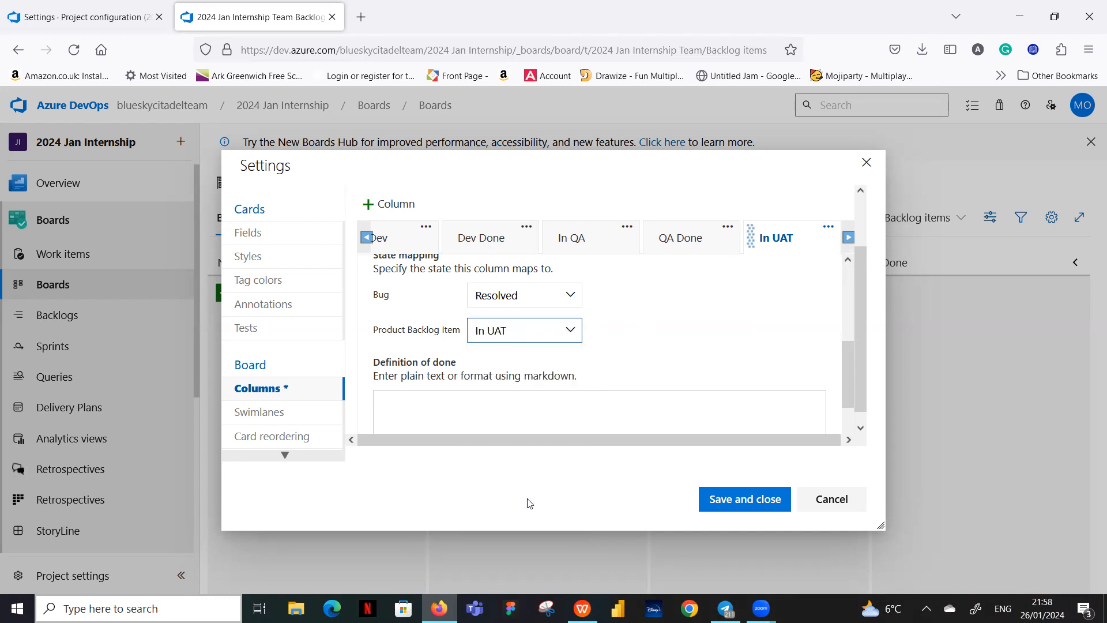
left_click(675, 325)
Add a board column named UAT Done between the In UAT and Done columns
left_click(848, 237)
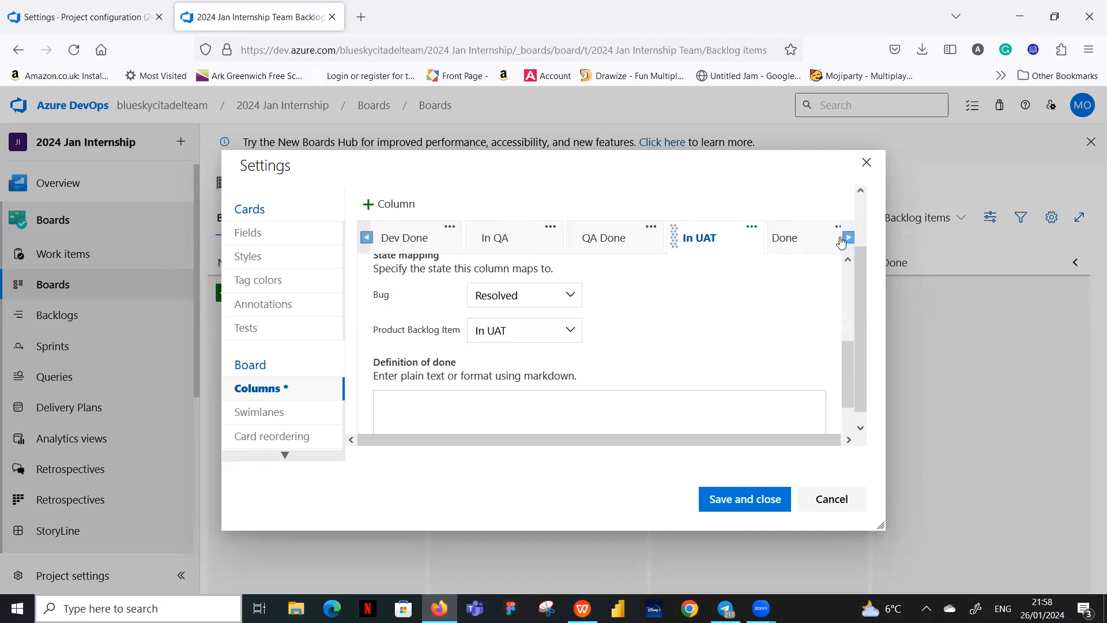
left_click(808, 238)
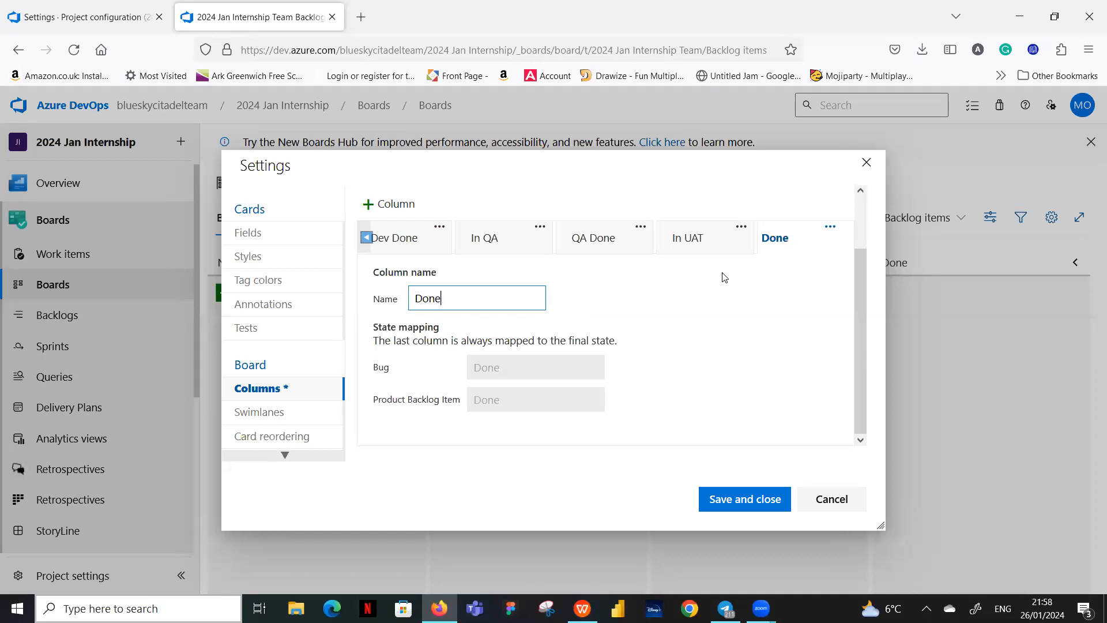
left_click(369, 205)
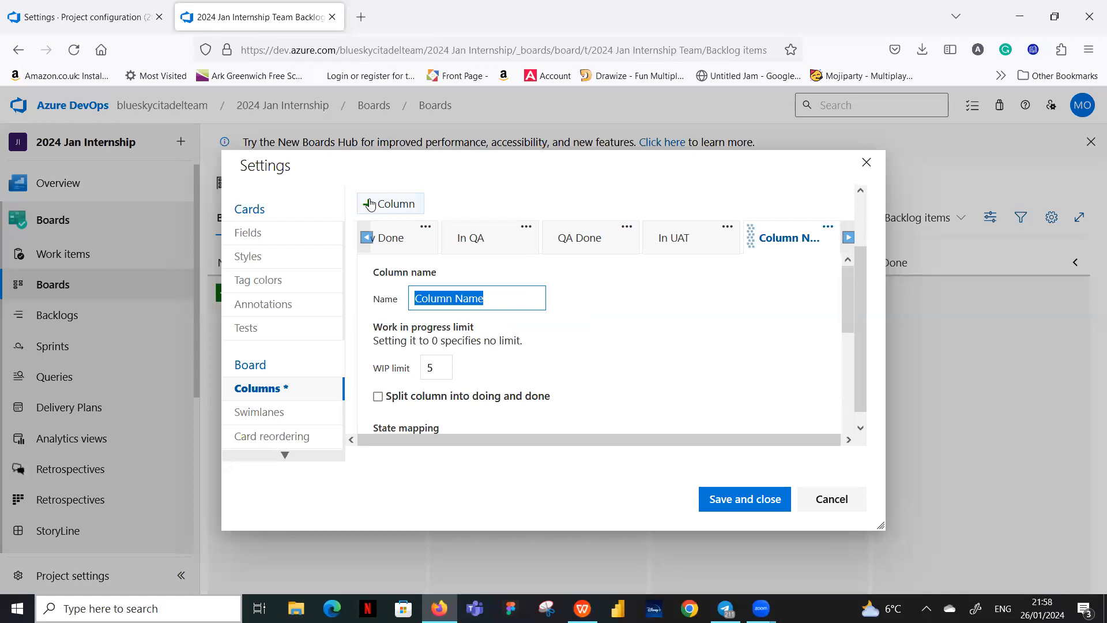
type("U")
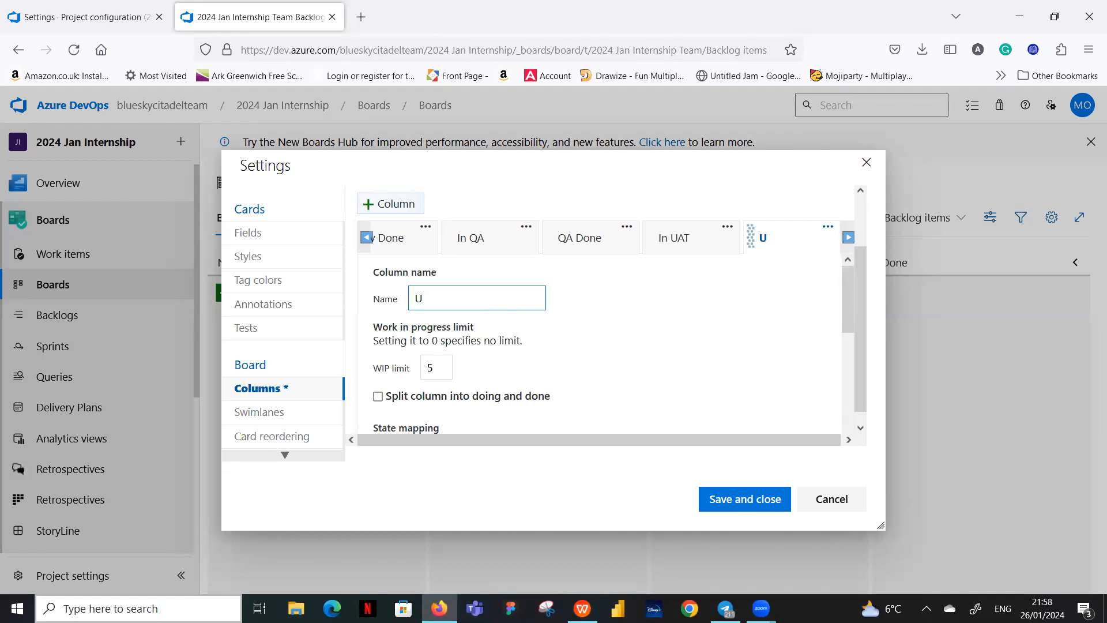
type("AT Done")
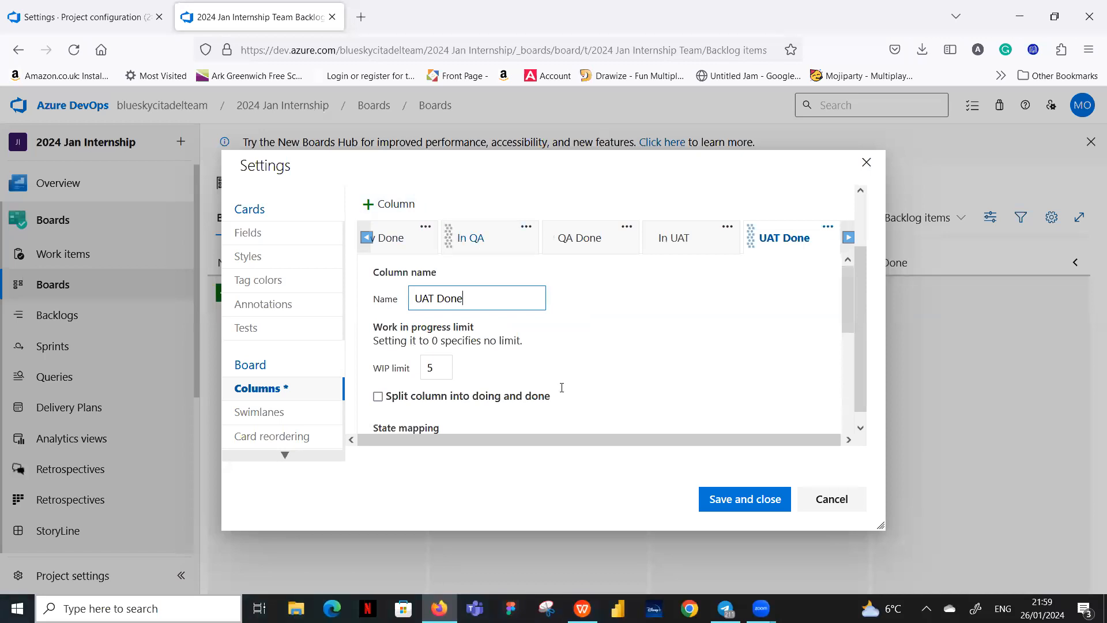
Map the UAT Done column's Product Backlog Item state to UAT Done
scroll(493, 386, "down", 5)
left_click(570, 273)
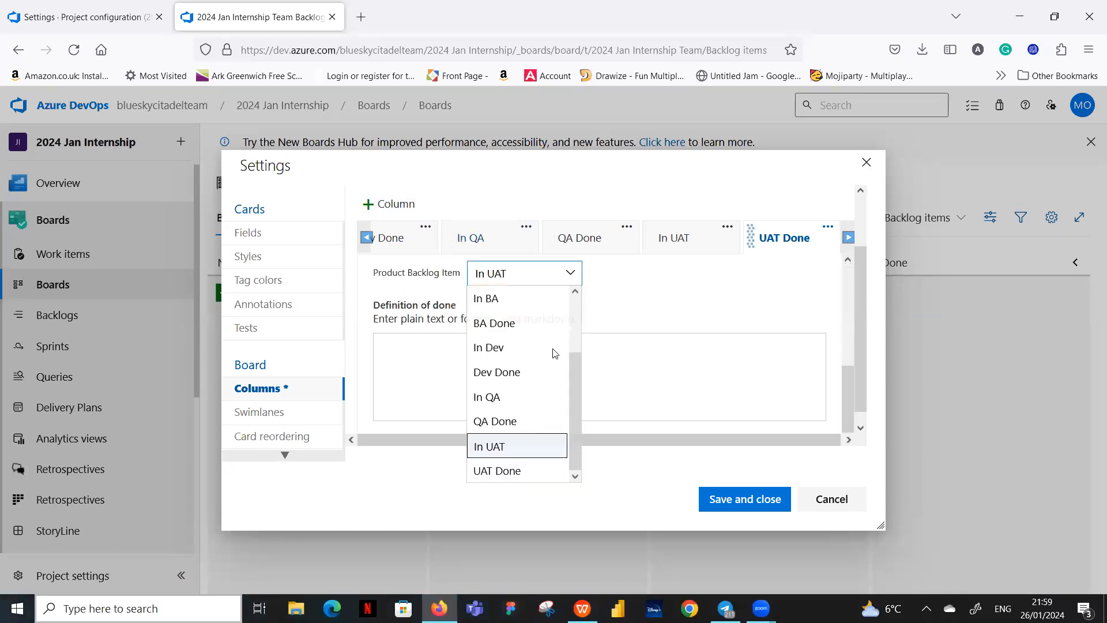
left_click(515, 470)
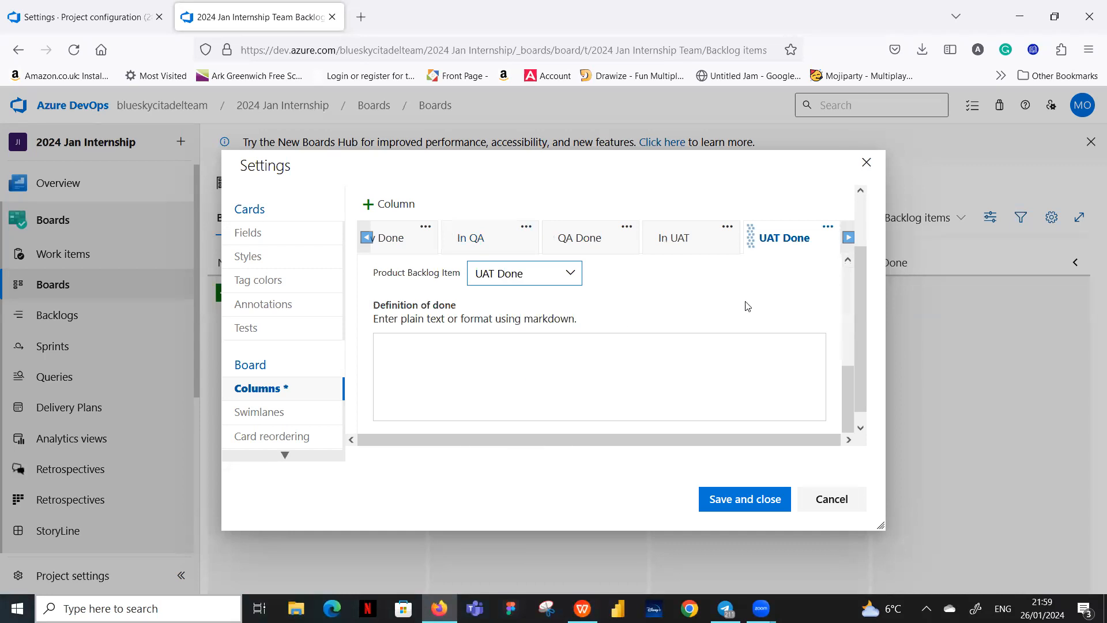
left_click(847, 238)
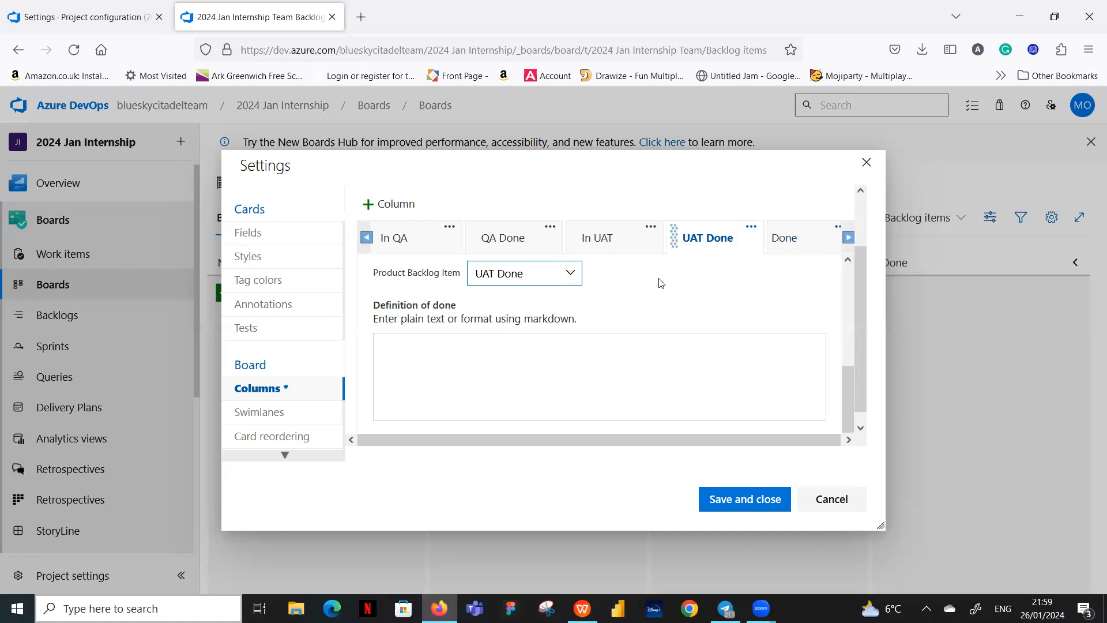
Save and close the board column settings, and look over the board's columns from New through Done
left_click(732, 502)
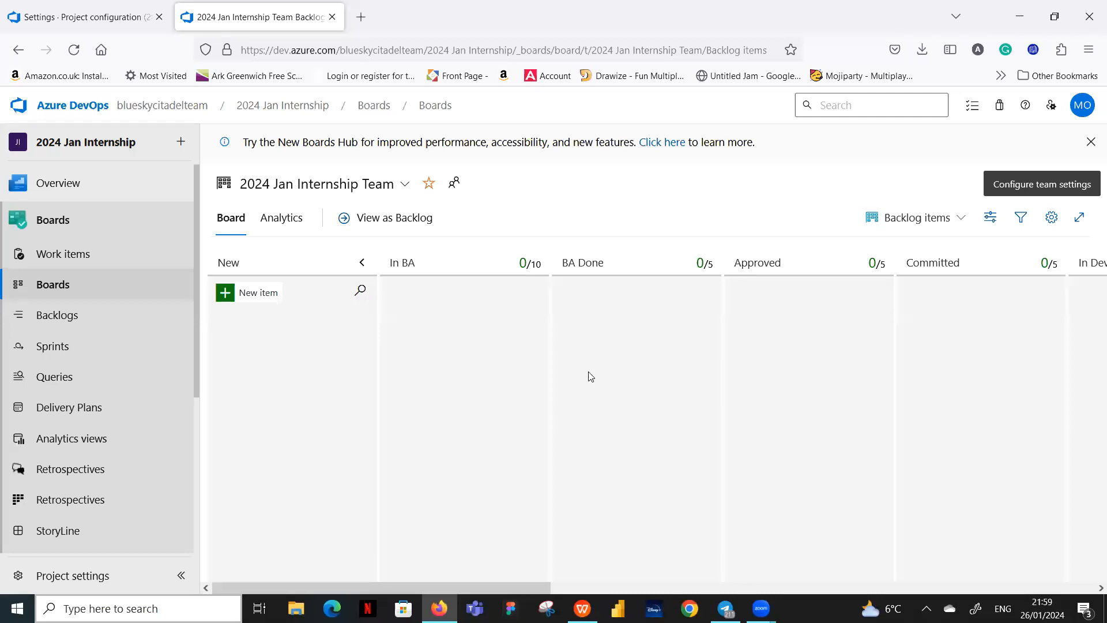
left_click_drag(455, 585, 1003, 598)
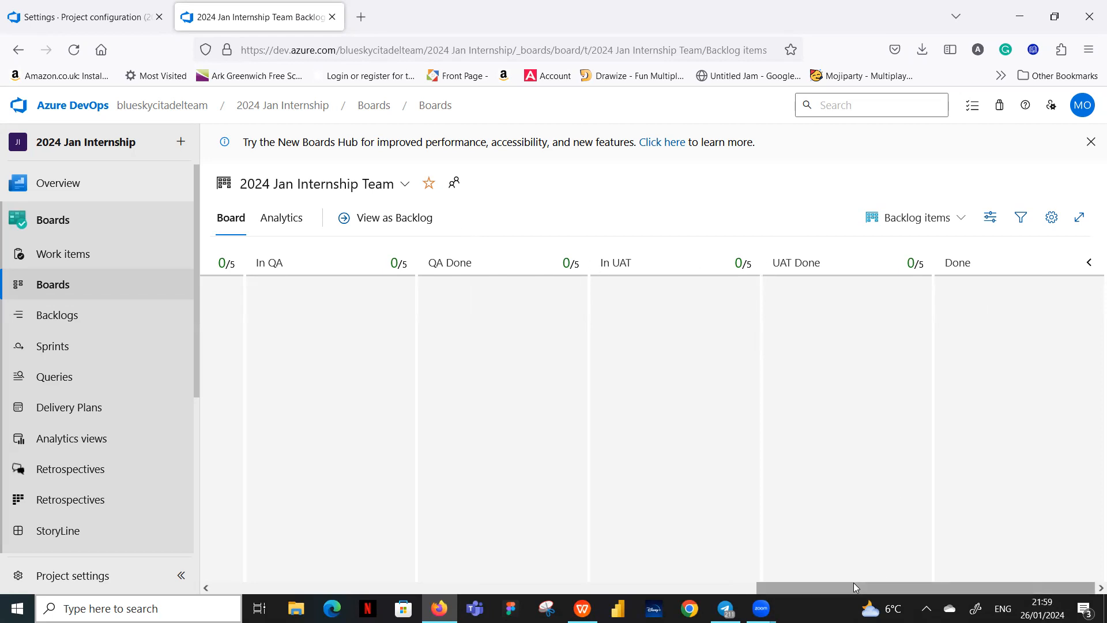
left_click_drag(853, 583, 282, 558)
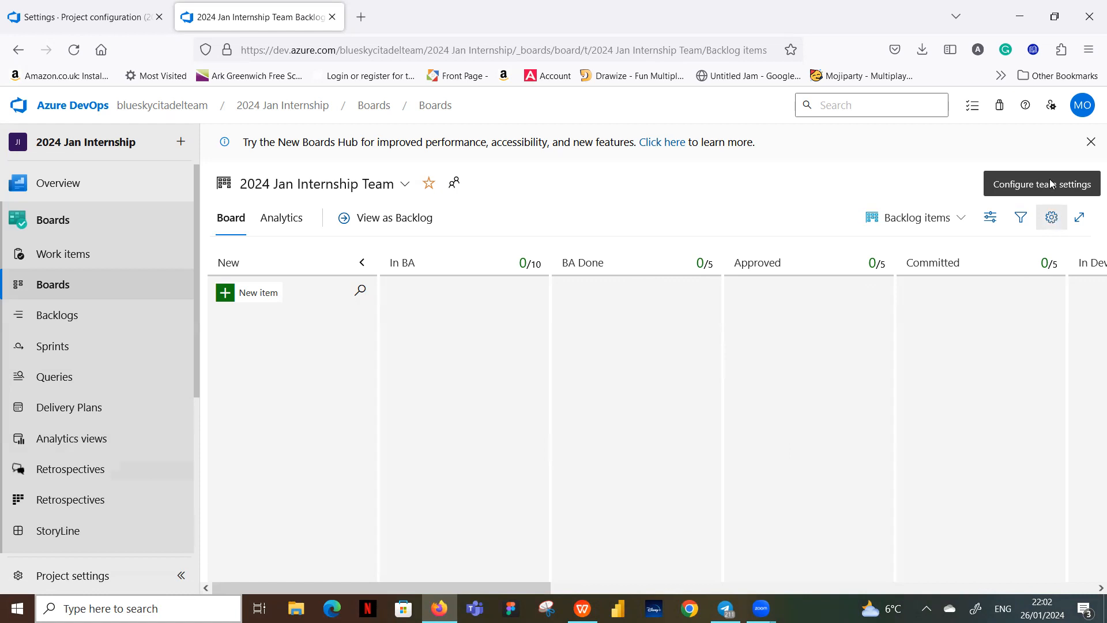
Open the board's card settings and examine the core, additional and empty field options for Product Backlog Item cards
left_click(1052, 218)
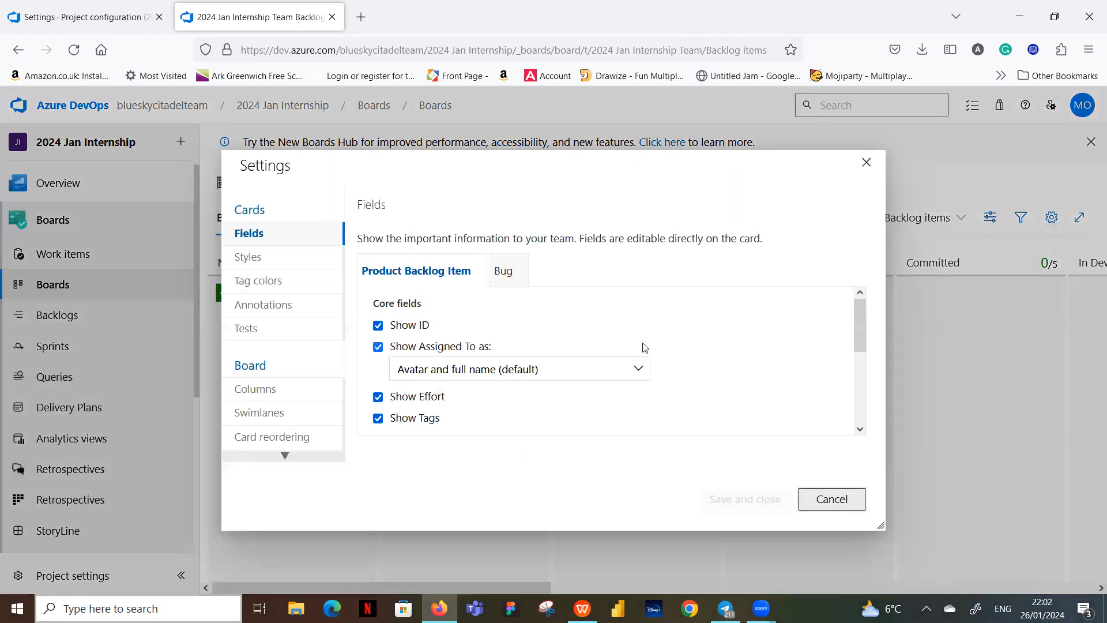
left_click(839, 499)
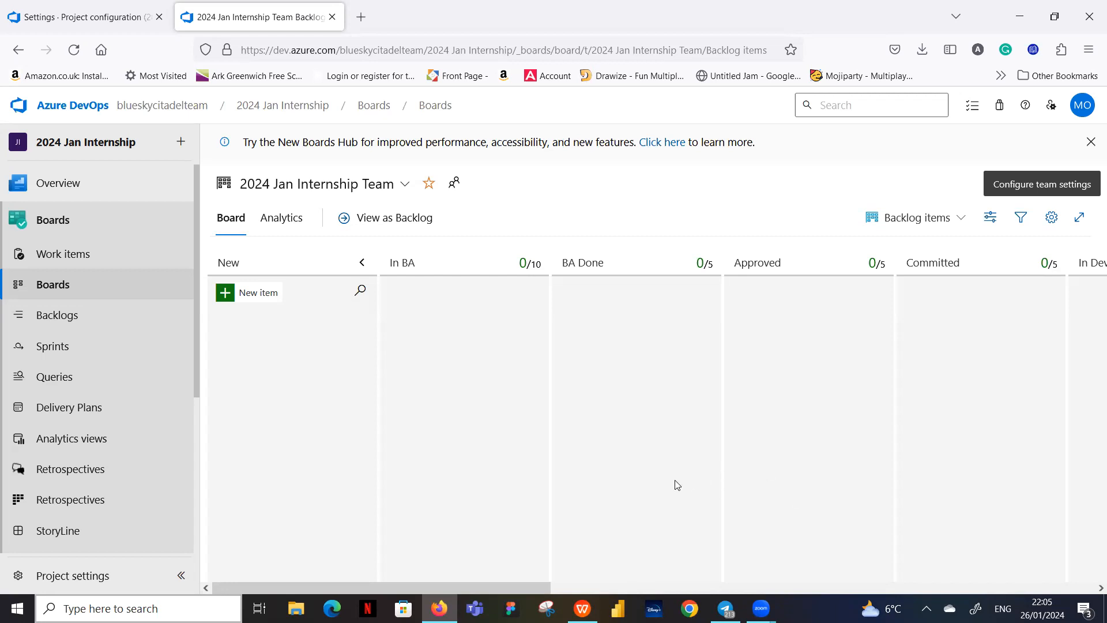
left_click(1051, 219)
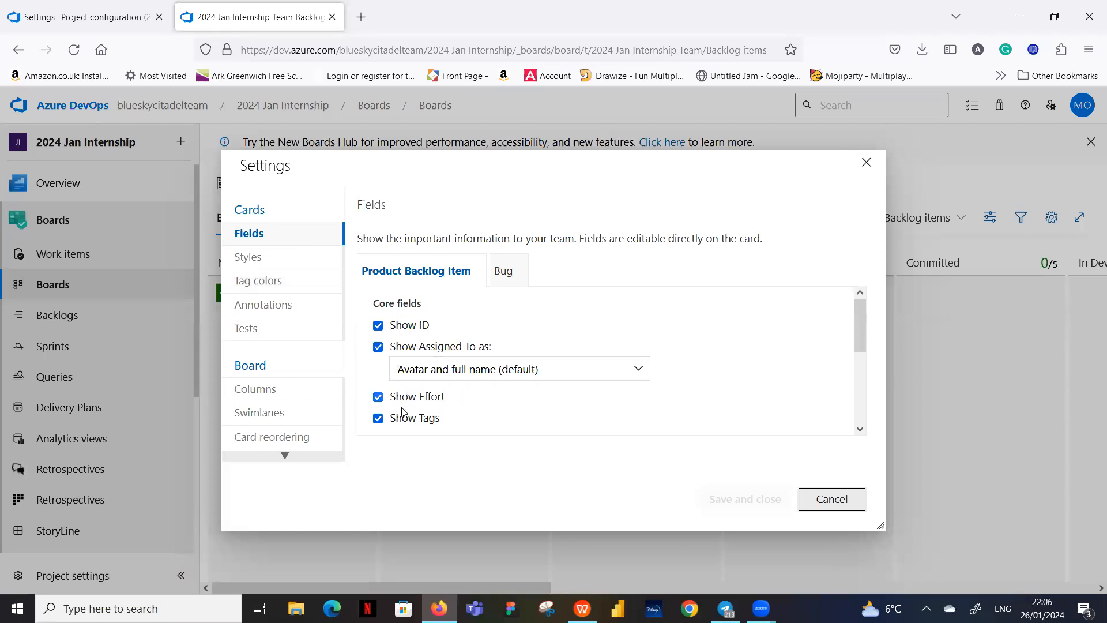
scroll(482, 399, "down", 2)
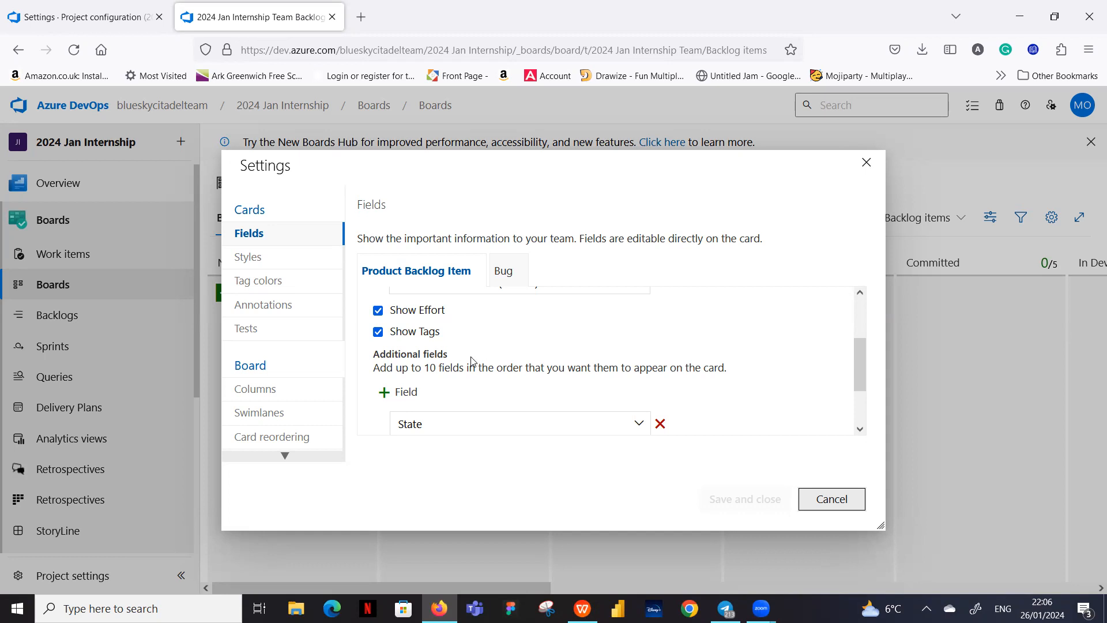
scroll(472, 363, "down", 2)
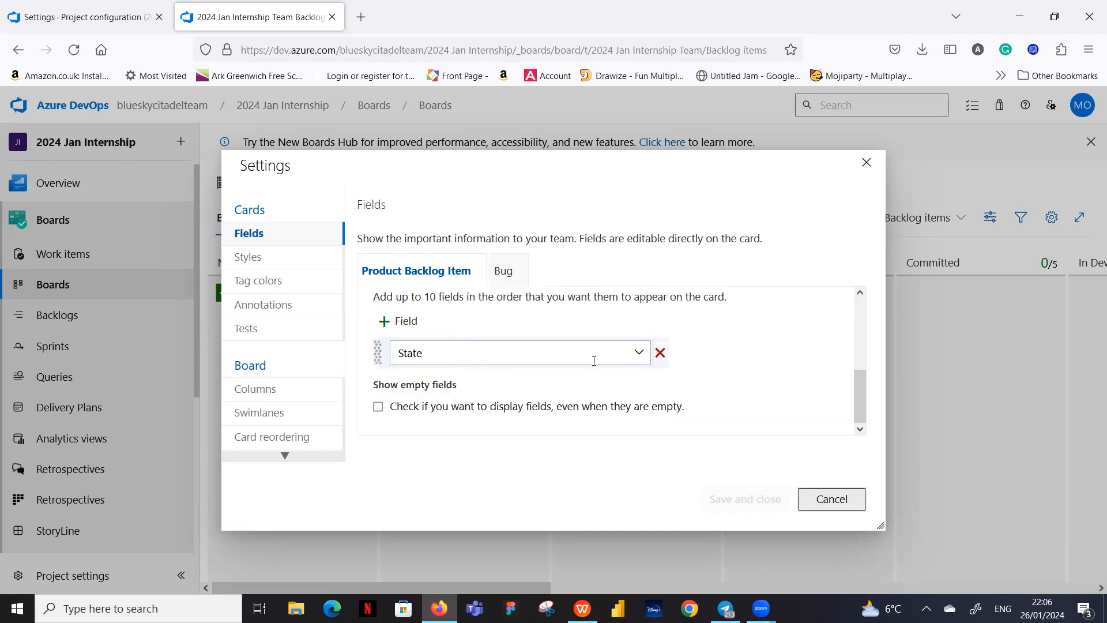
scroll(722, 367, "up", 2)
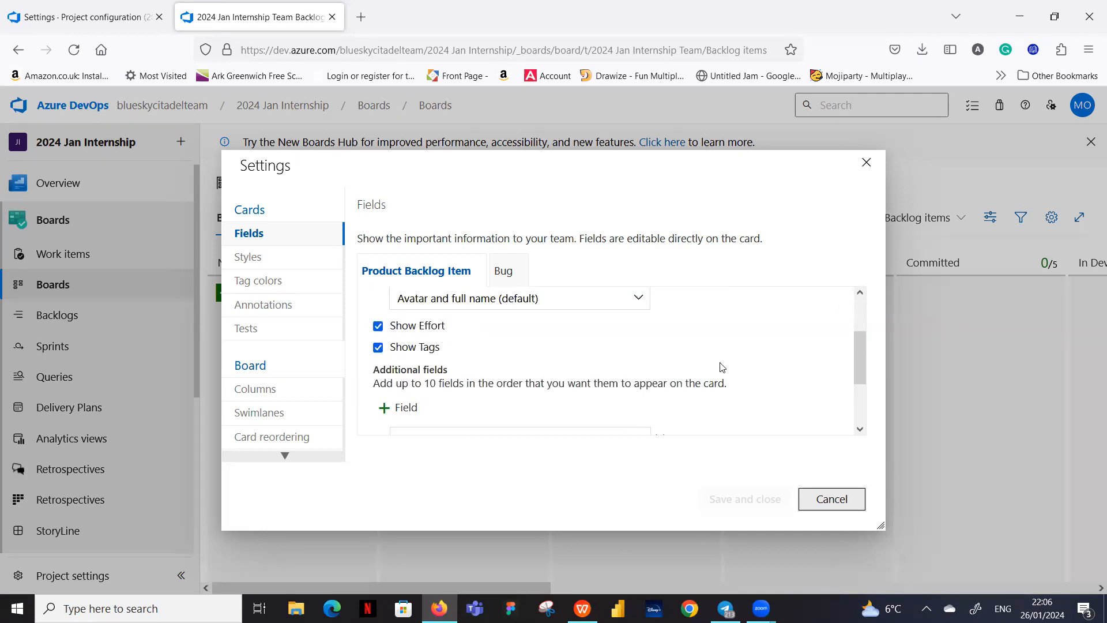
scroll(722, 367, "up", 2)
scroll(722, 368, "down", 2)
scroll(722, 367, "up", 2)
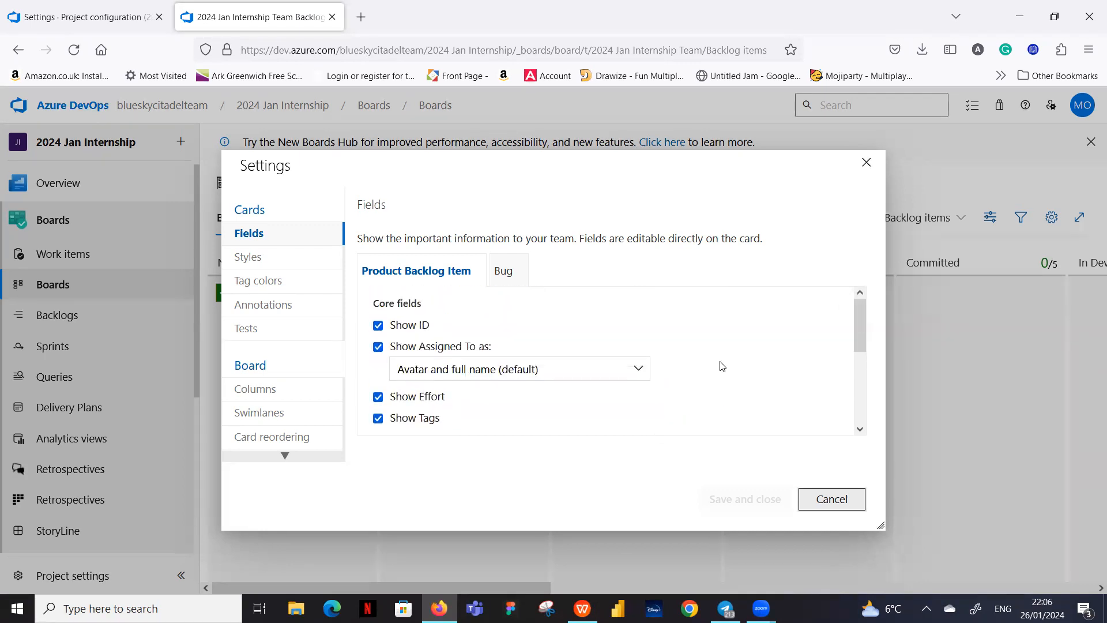
scroll(722, 367, "down", 2)
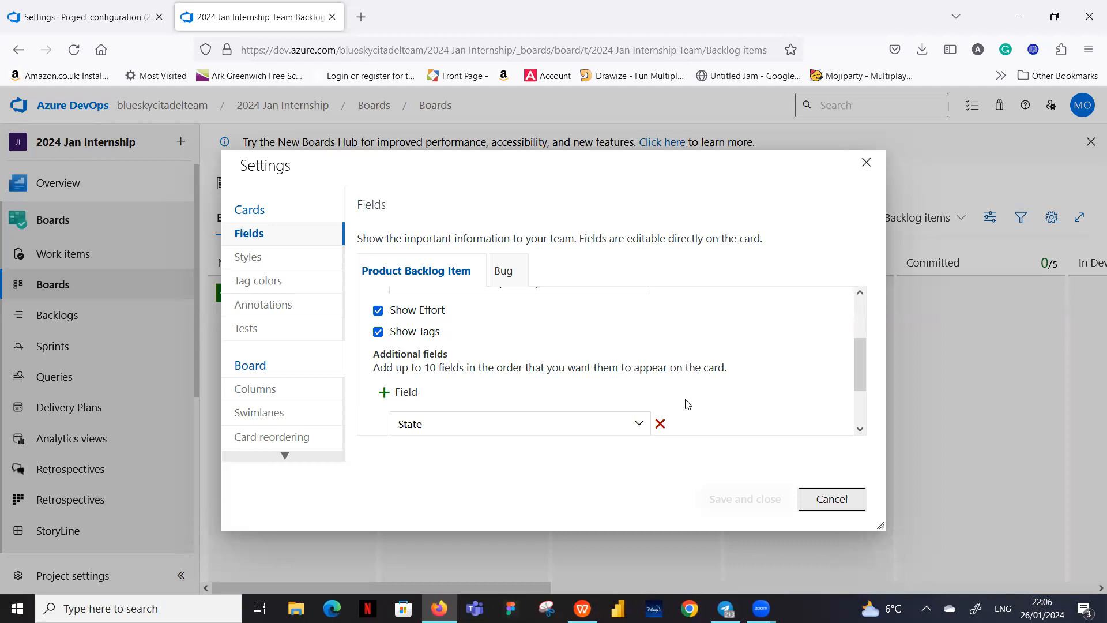
scroll(685, 403, "down", 2)
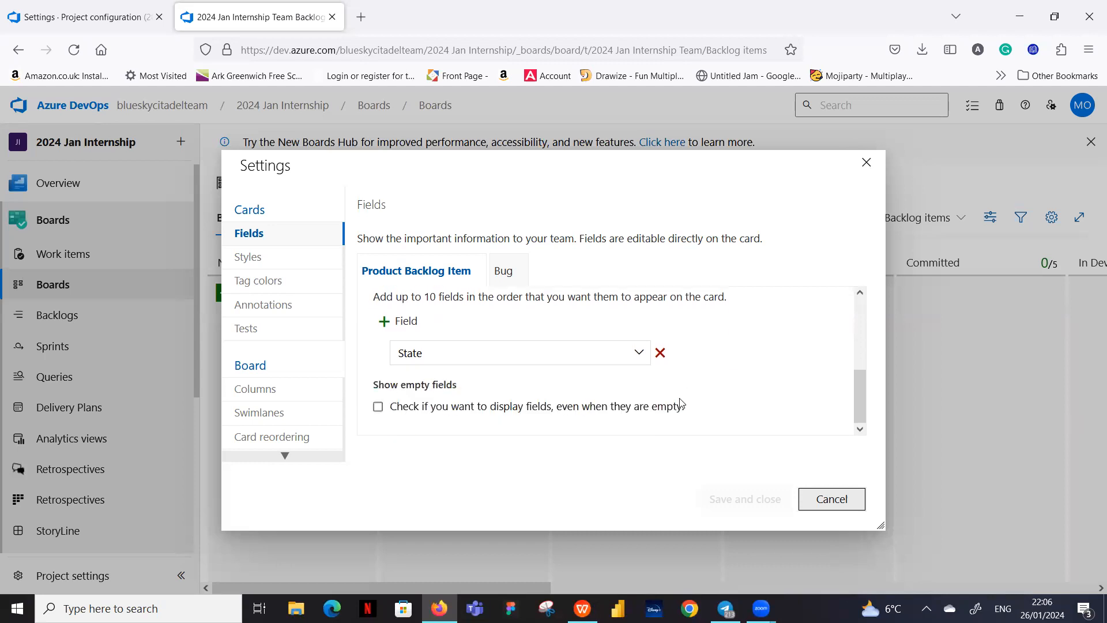
Add several blank additional field rows below State for the Product Backlog Item cards
left_click(386, 327)
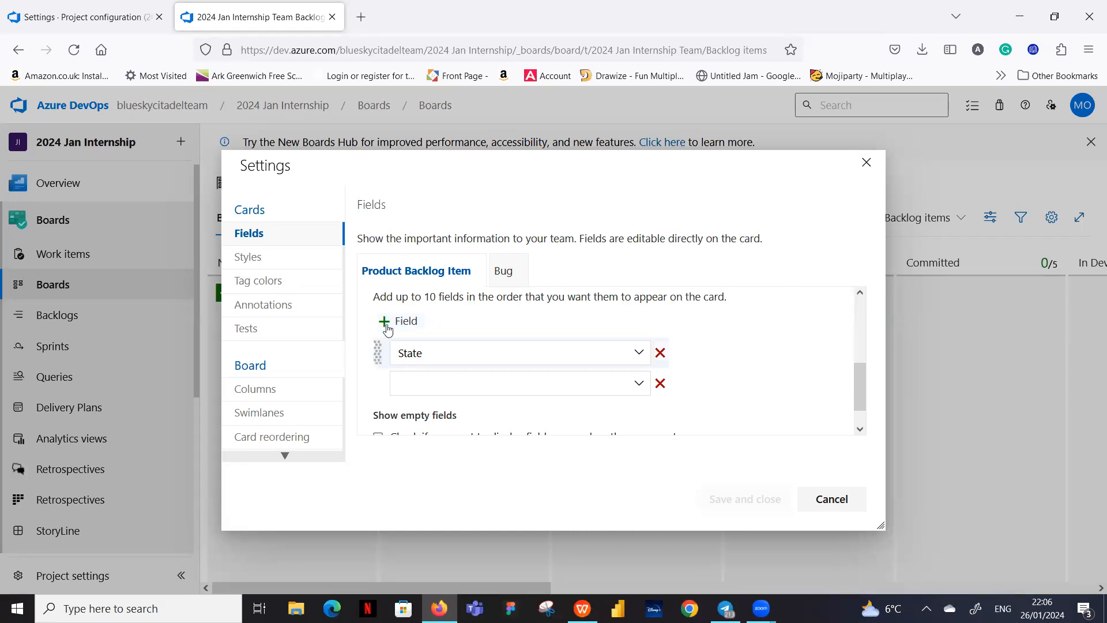
left_click(385, 322)
scroll(382, 317, "down", 1)
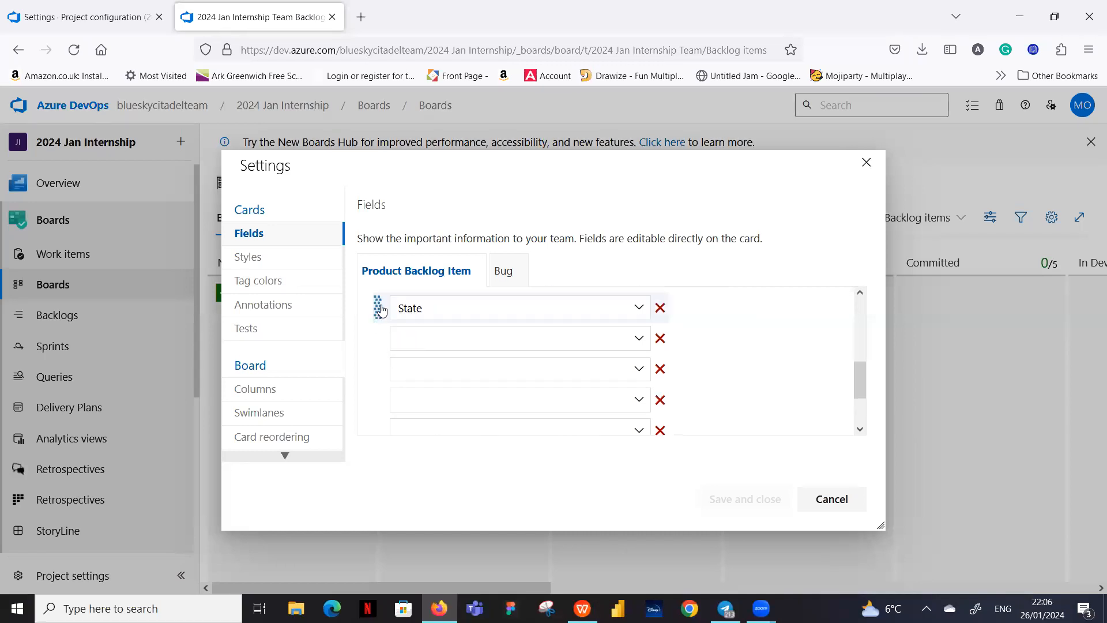
scroll(440, 304, "up", 3)
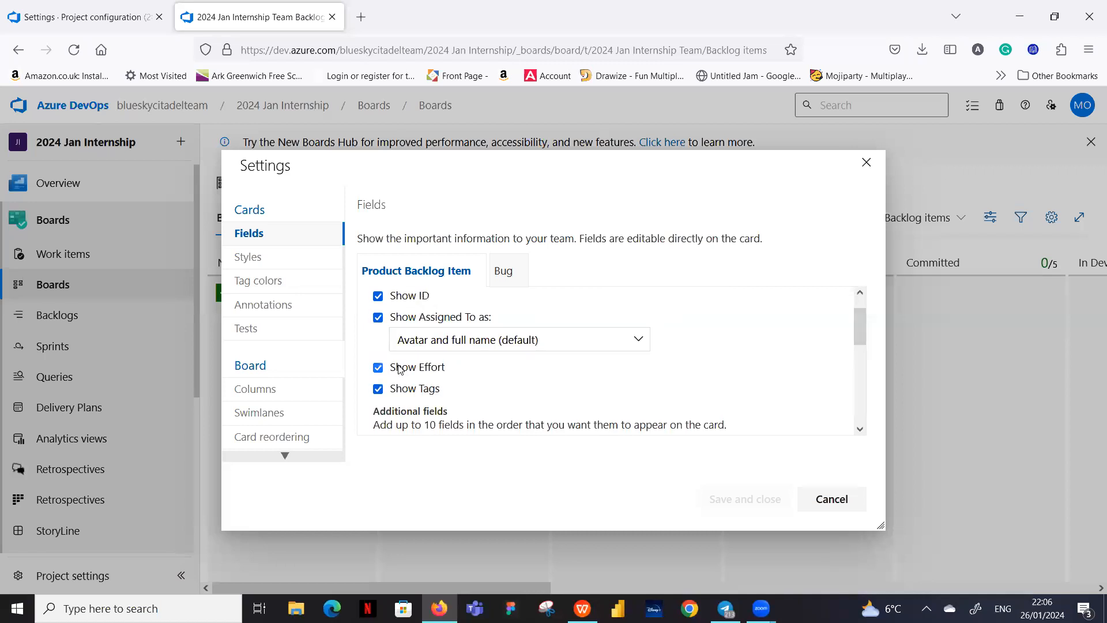
scroll(400, 369, "down", 3)
scroll(378, 366, "down", 3)
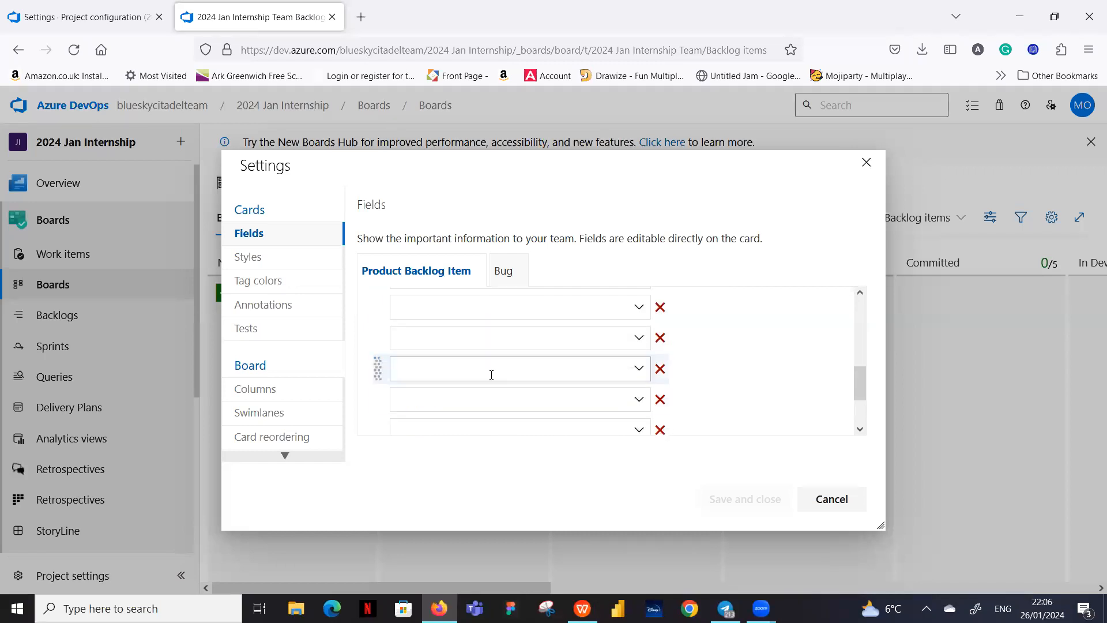
scroll(491, 375, "up", 4)
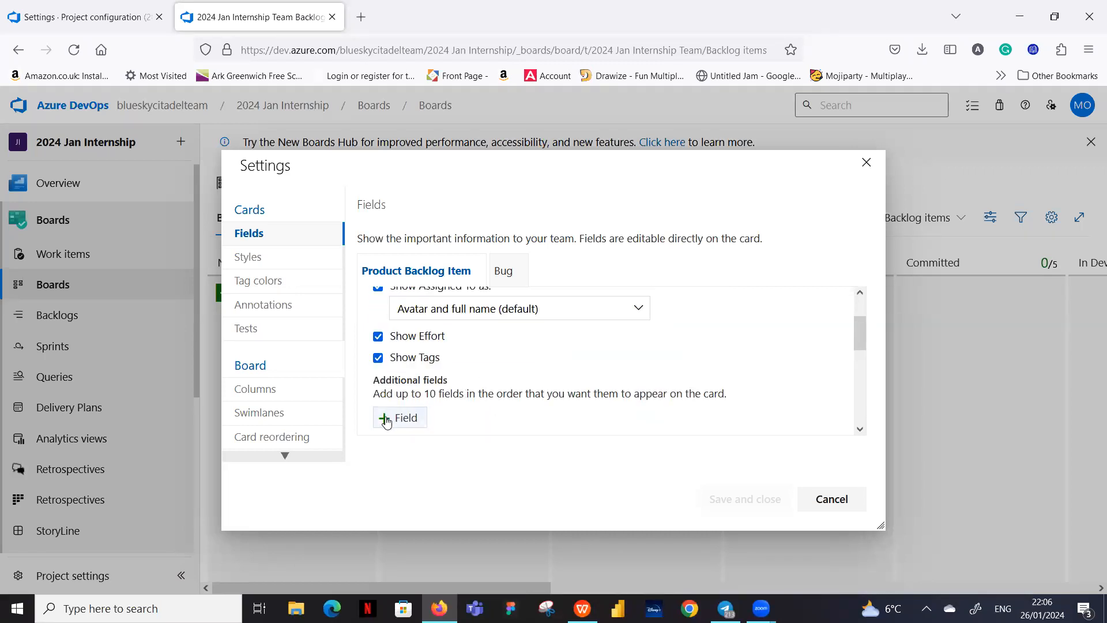
left_click(386, 420)
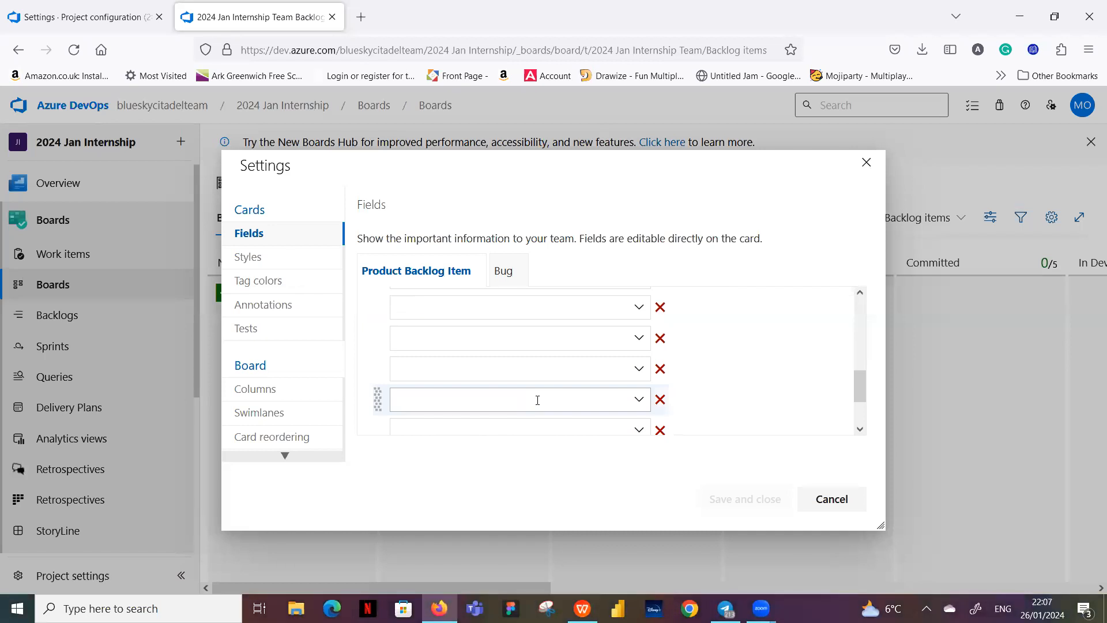
Set the first blank additional field below State to Area Path for the Product Backlog Item cards
scroll(663, 353, "up", 3)
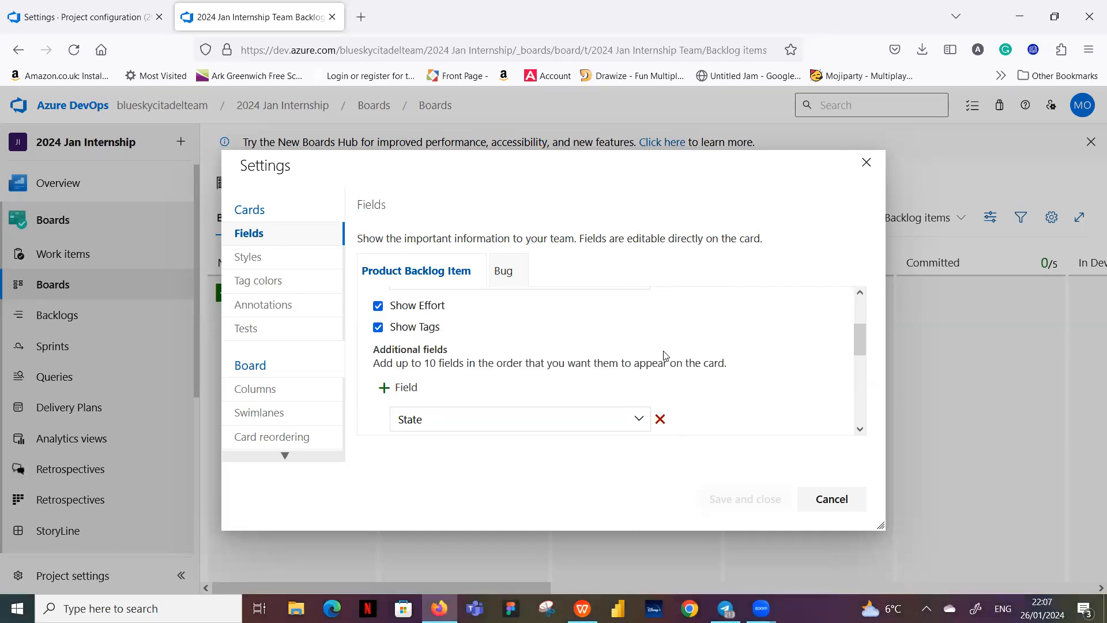
scroll(669, 360, "down", 2)
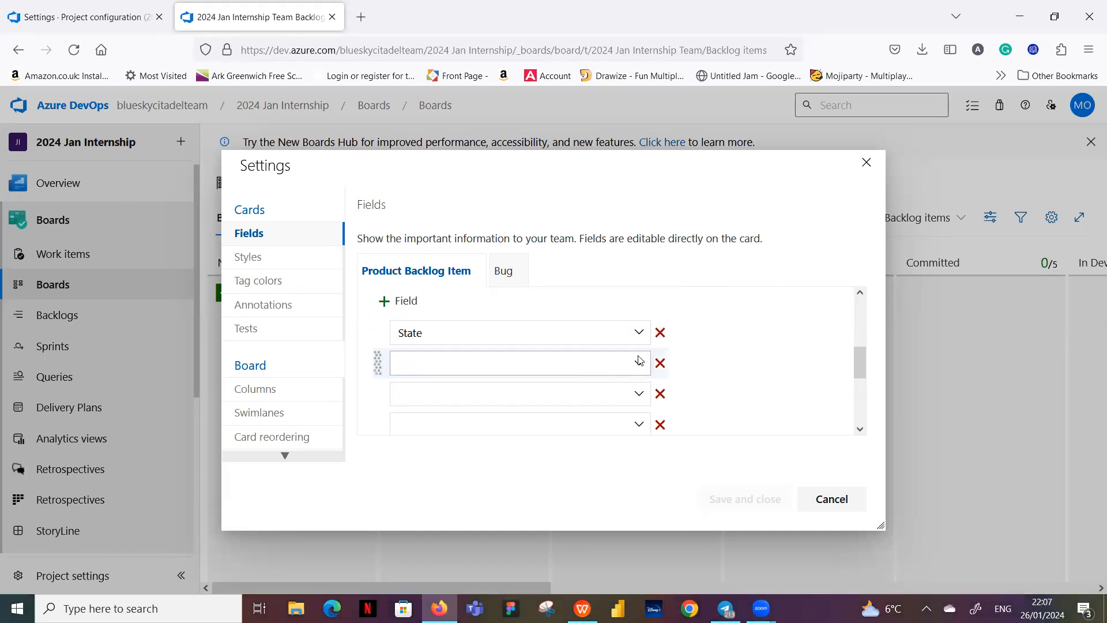
left_click(638, 364)
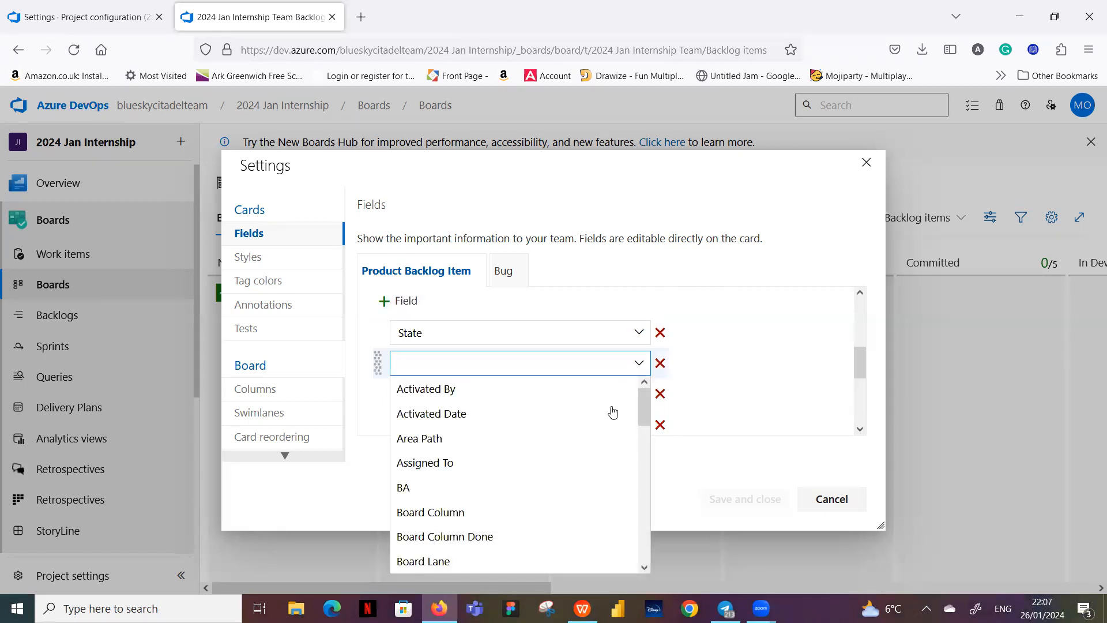
left_click(576, 442)
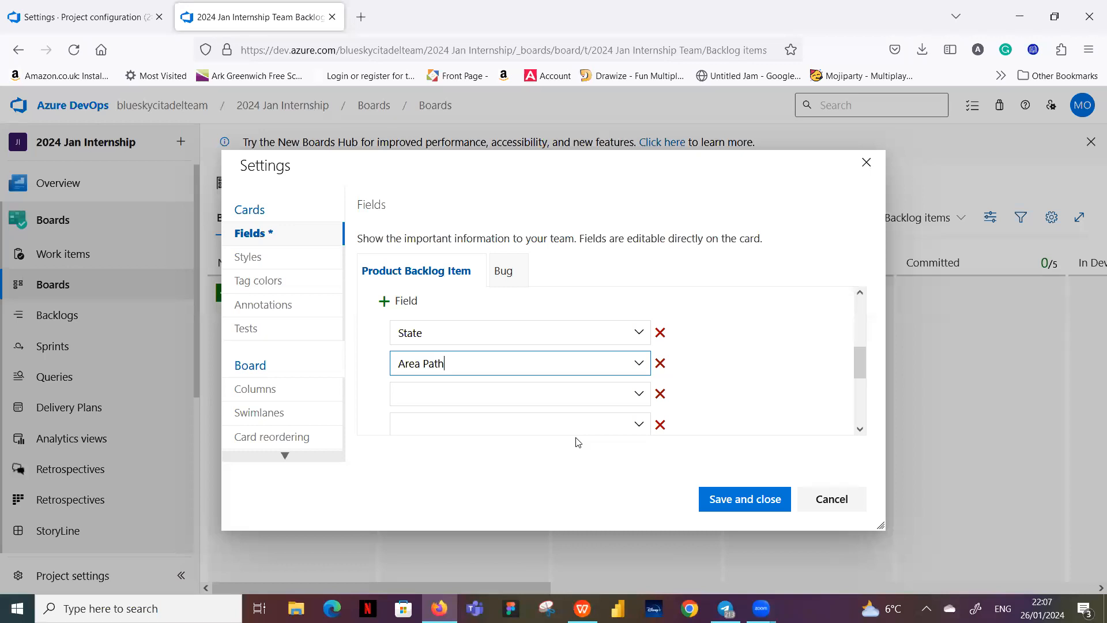
Set the additional field below Area Path to Board Column for the Product Backlog Item cards
scroll(733, 346, "down", 3)
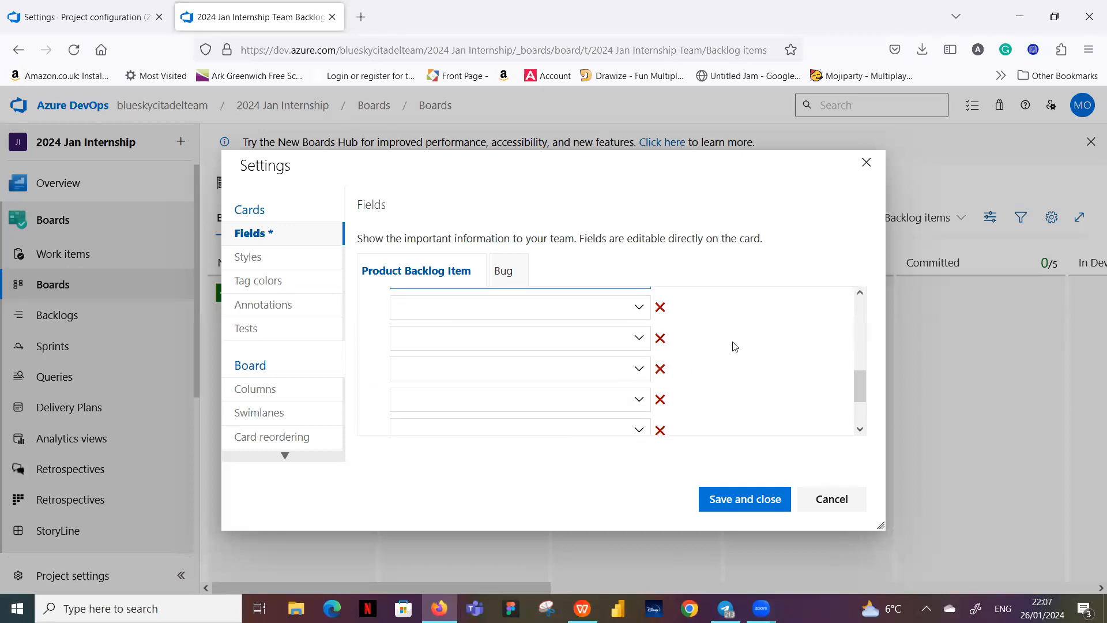
scroll(735, 346, "up", 3)
left_click(639, 395)
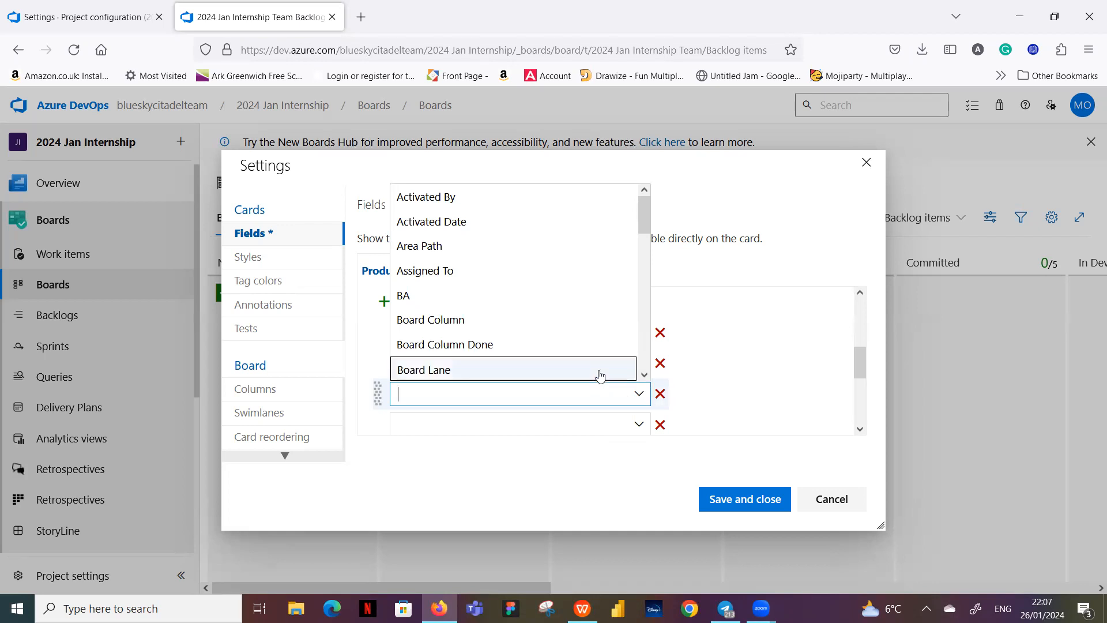
left_click(735, 282)
scroll(740, 313, "up", 1)
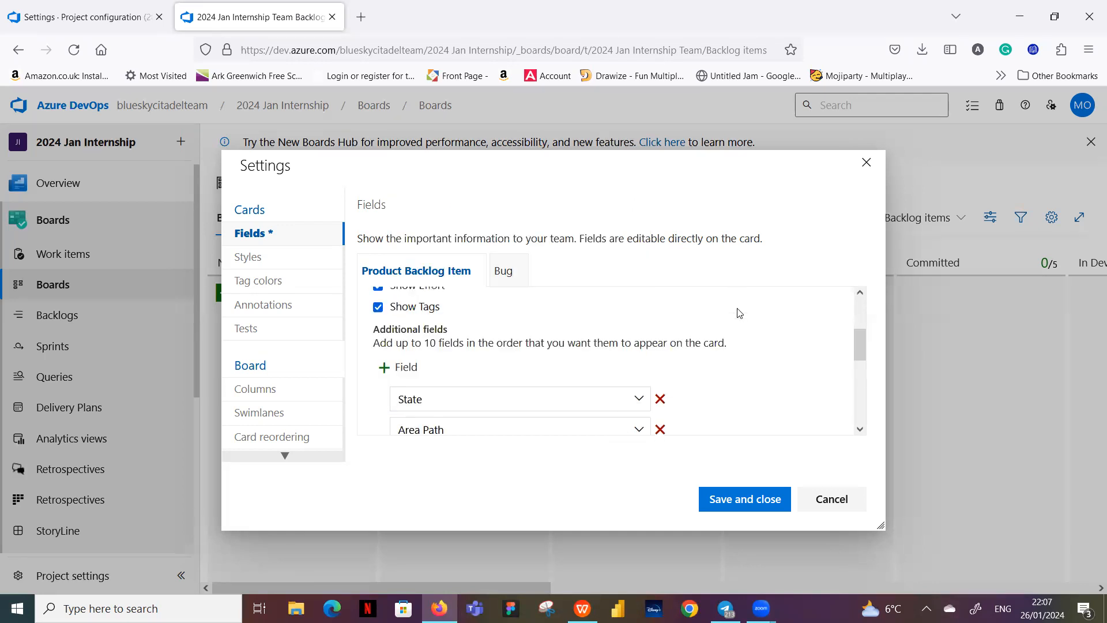
scroll(740, 314, "up", 2)
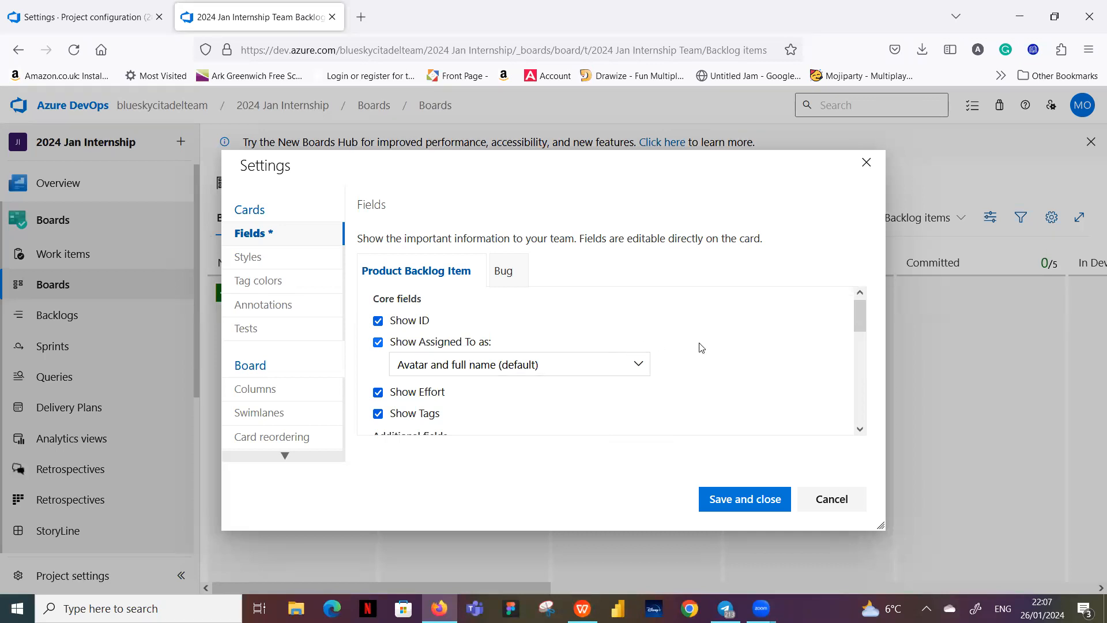
scroll(701, 347, "down", 3)
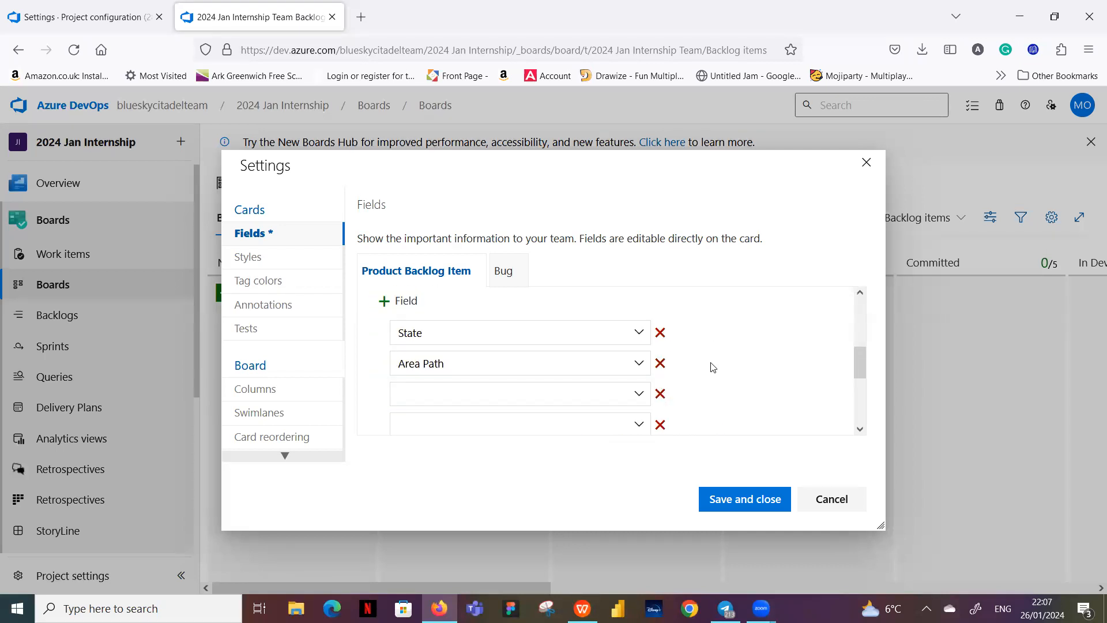
scroll(713, 366, "down", 2)
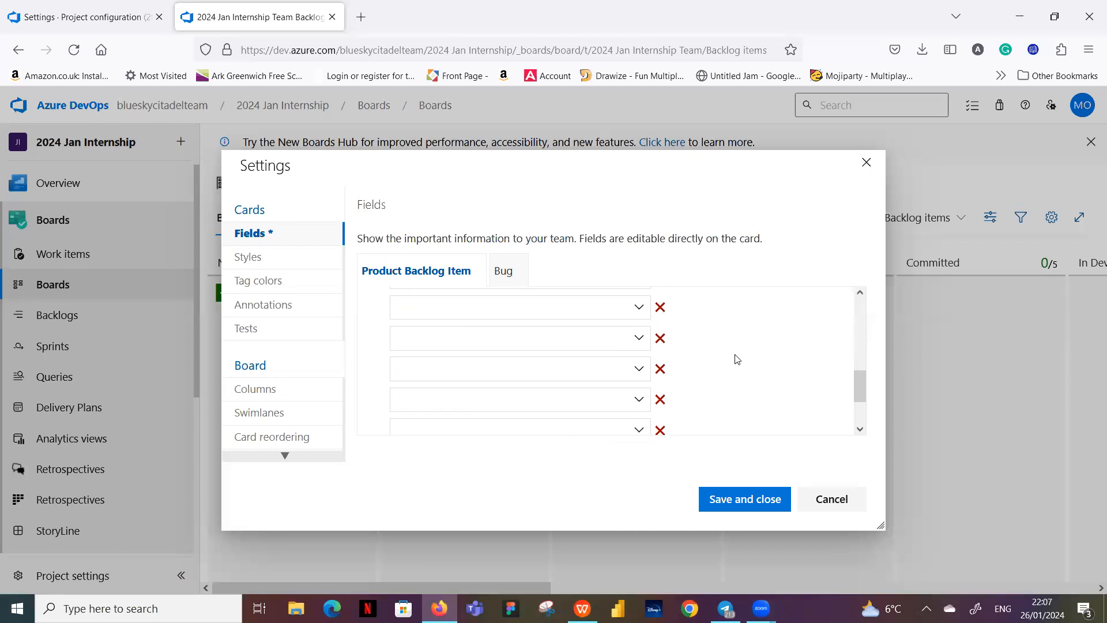
scroll(738, 358, "up", 2)
left_click(637, 394)
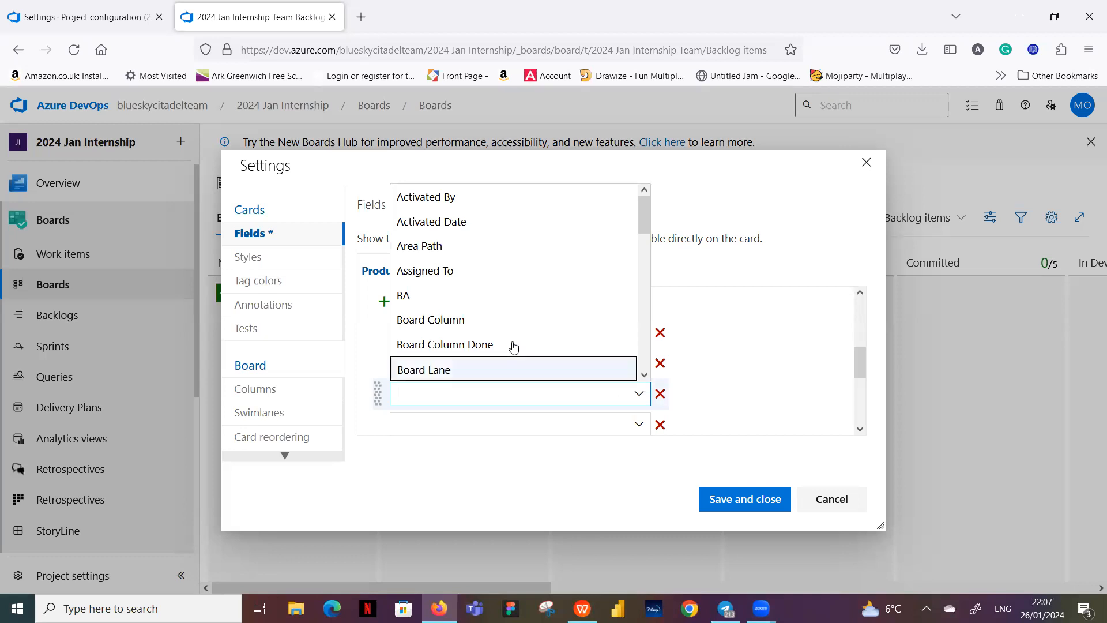
left_click(508, 320)
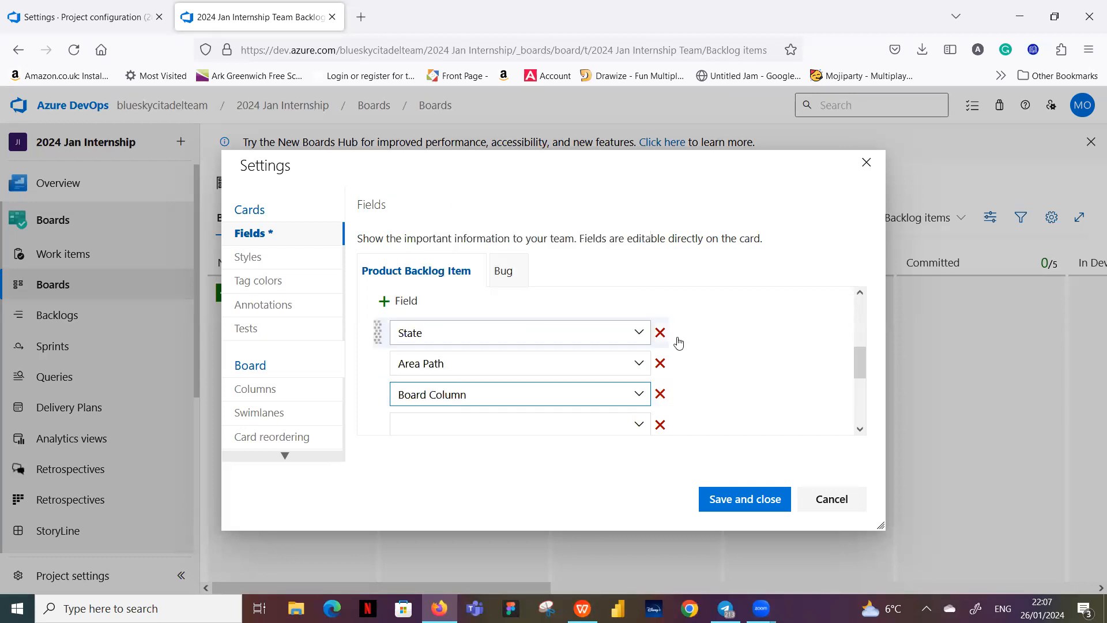
Set the additional field below Board Column to Created By for the Product Backlog Item cards
scroll(715, 371, "down", 1)
scroll(716, 371, "down", 2)
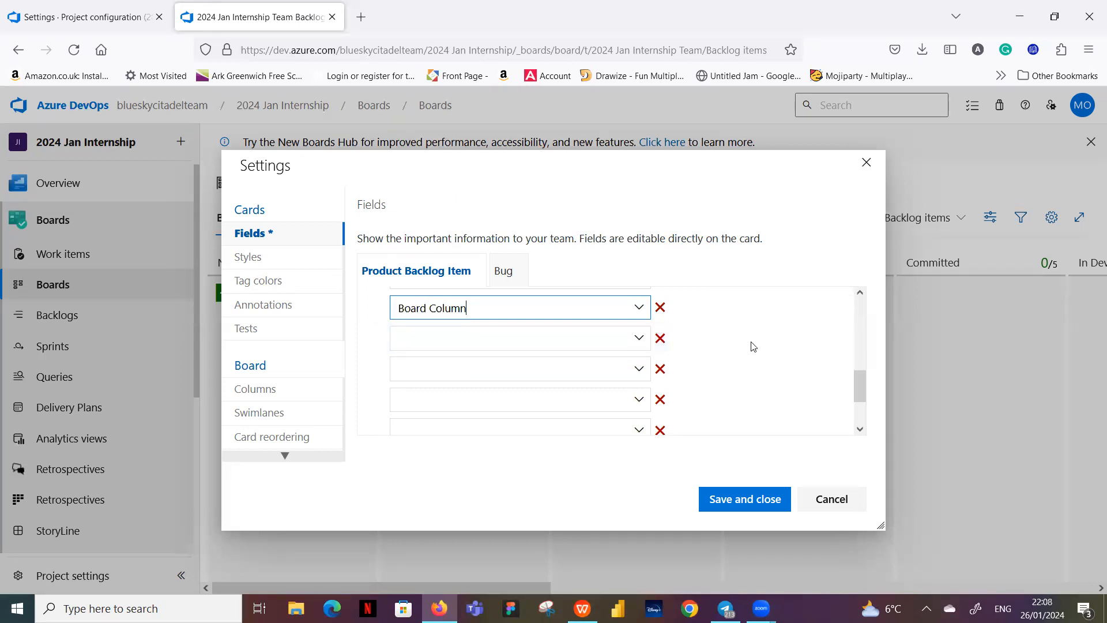
left_click(639, 341)
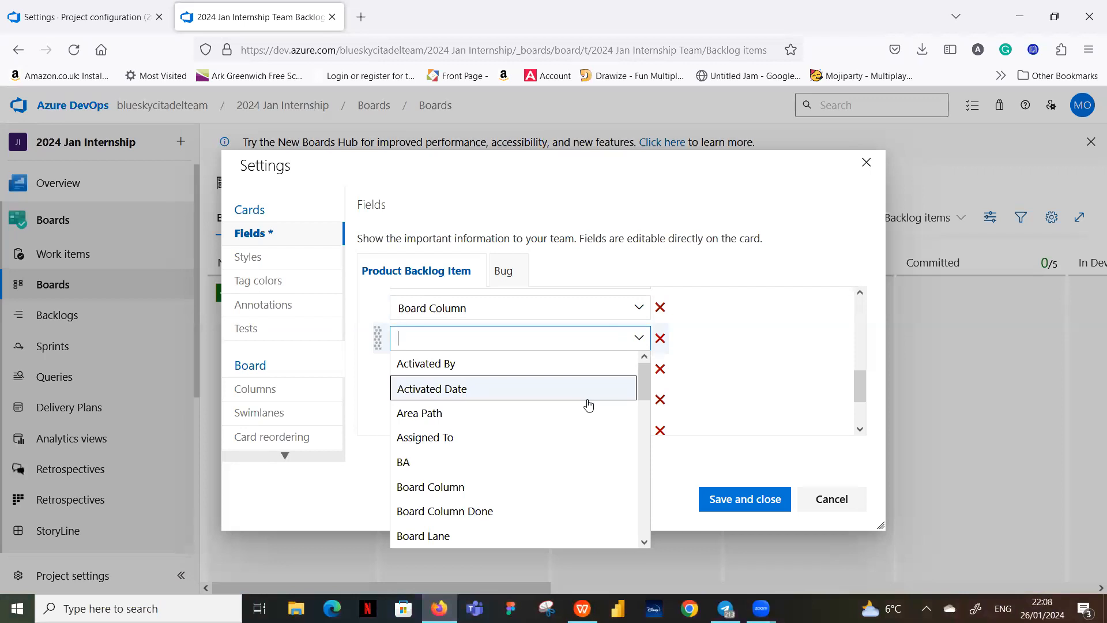
scroll(579, 410, "down", 3)
scroll(580, 410, "down", 2)
scroll(579, 411, "down", 1)
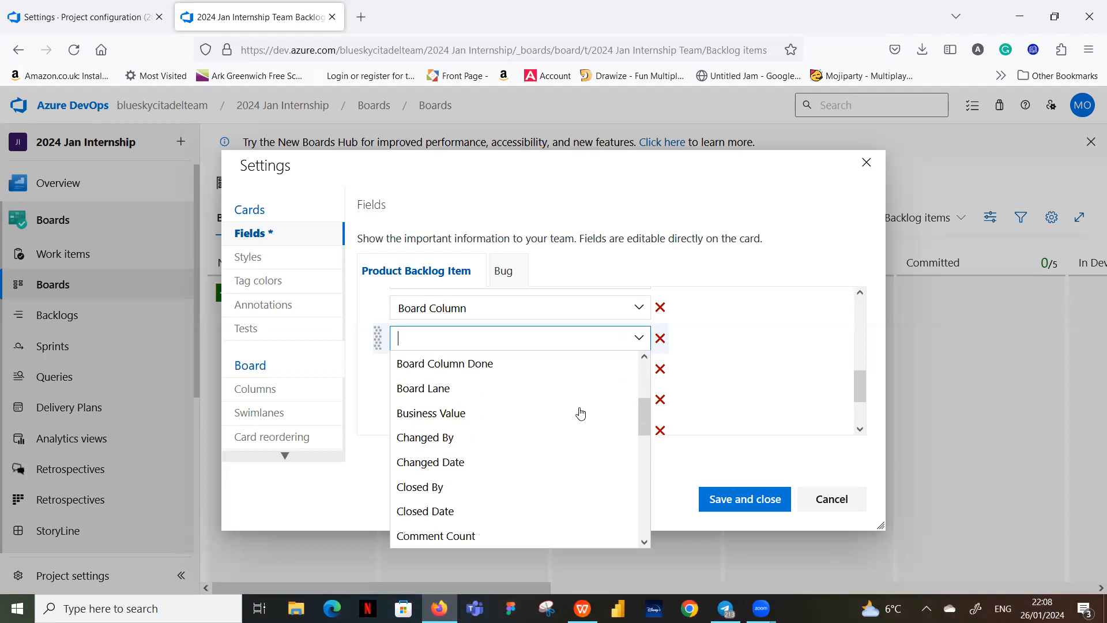
scroll(531, 402, "down", 3)
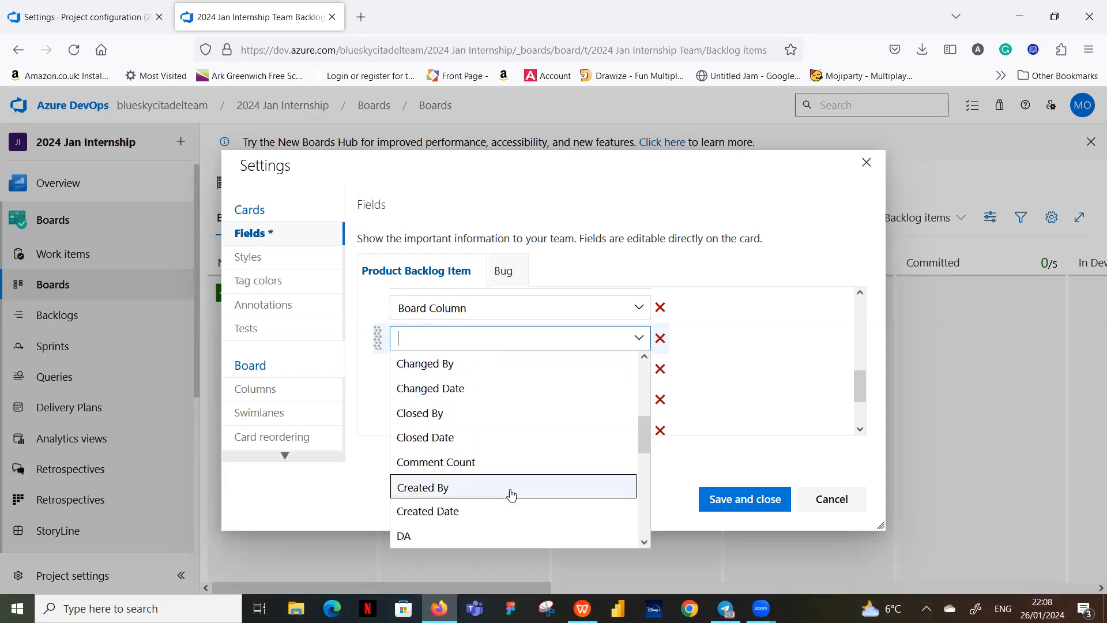
left_click(512, 487)
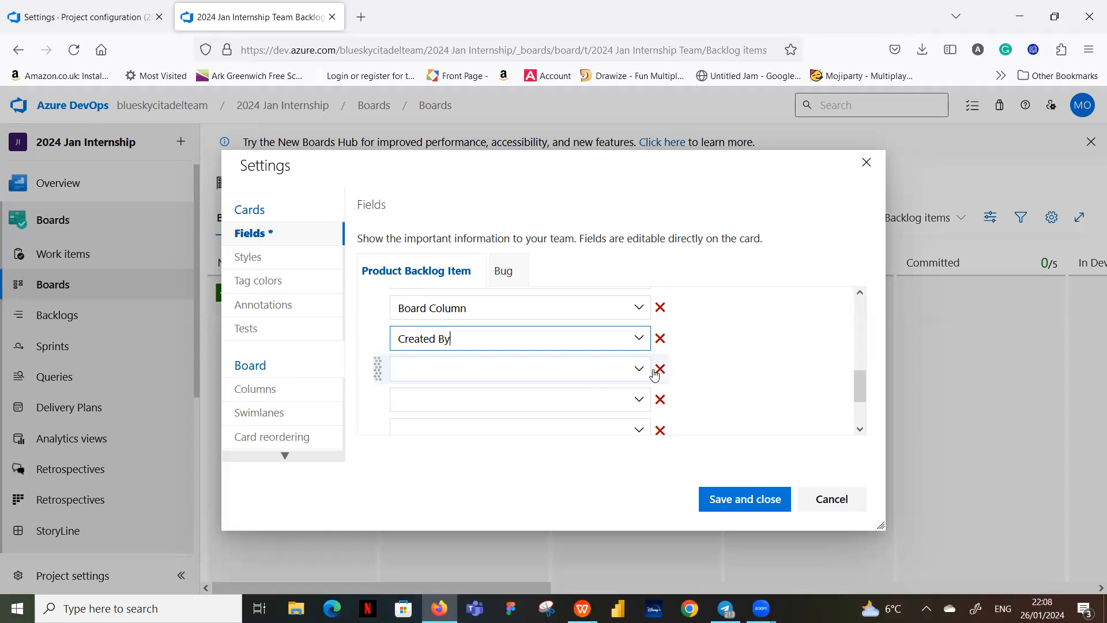
Set the additional field below Created By to Iteration Path for the Product Backlog Item cards
left_click(636, 373)
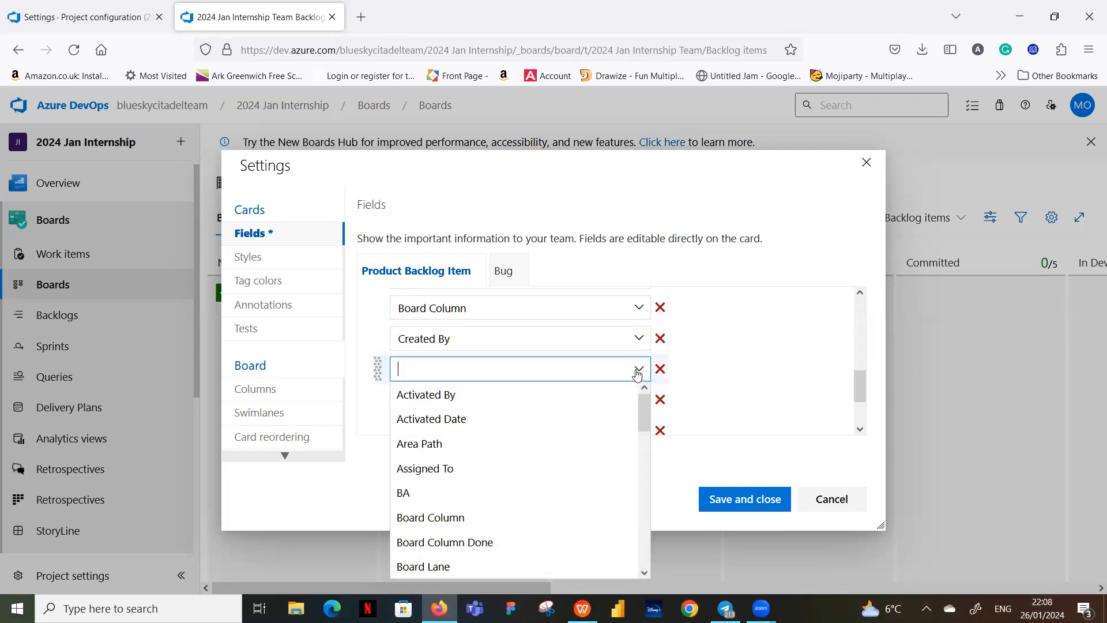
scroll(579, 436, "down", 3)
scroll(579, 436, "down", 4)
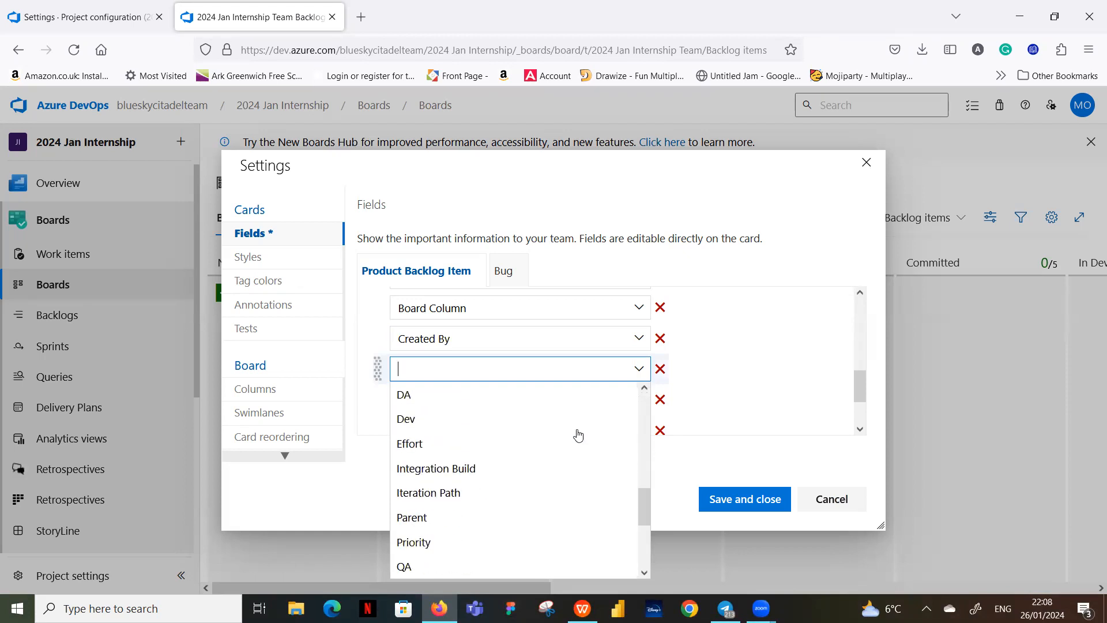
scroll(578, 436, "down", 1)
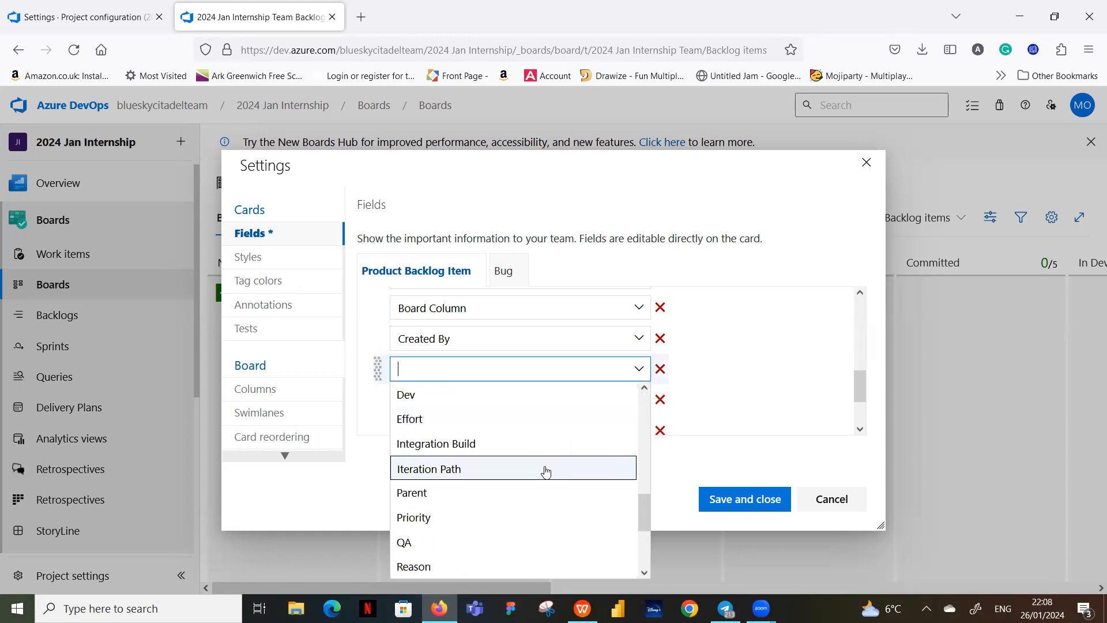
left_click(546, 470)
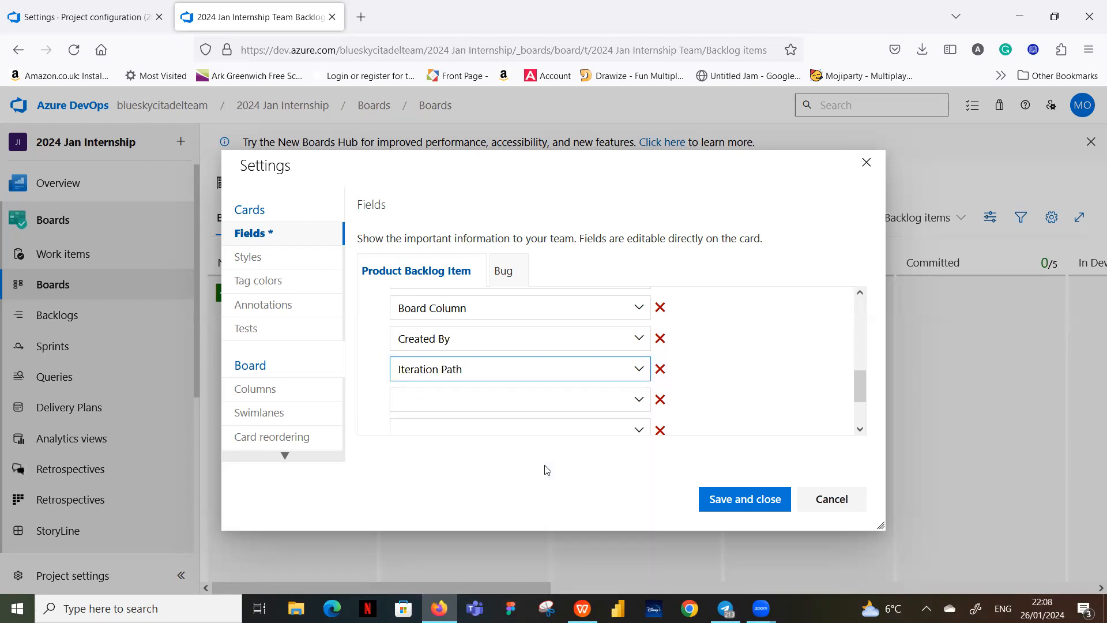
Set the additional field below Iteration Path to Work Item Type for the Product Backlog Item cards
scroll(721, 407, "up", 3)
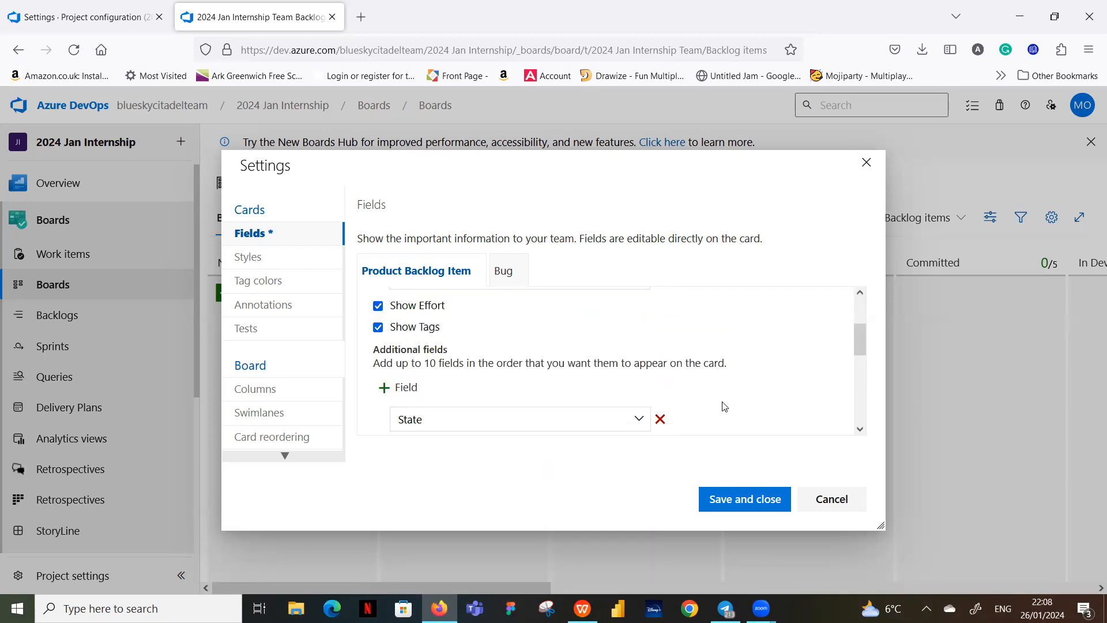
scroll(722, 407, "down", 3)
left_click(644, 403)
left_click(644, 403)
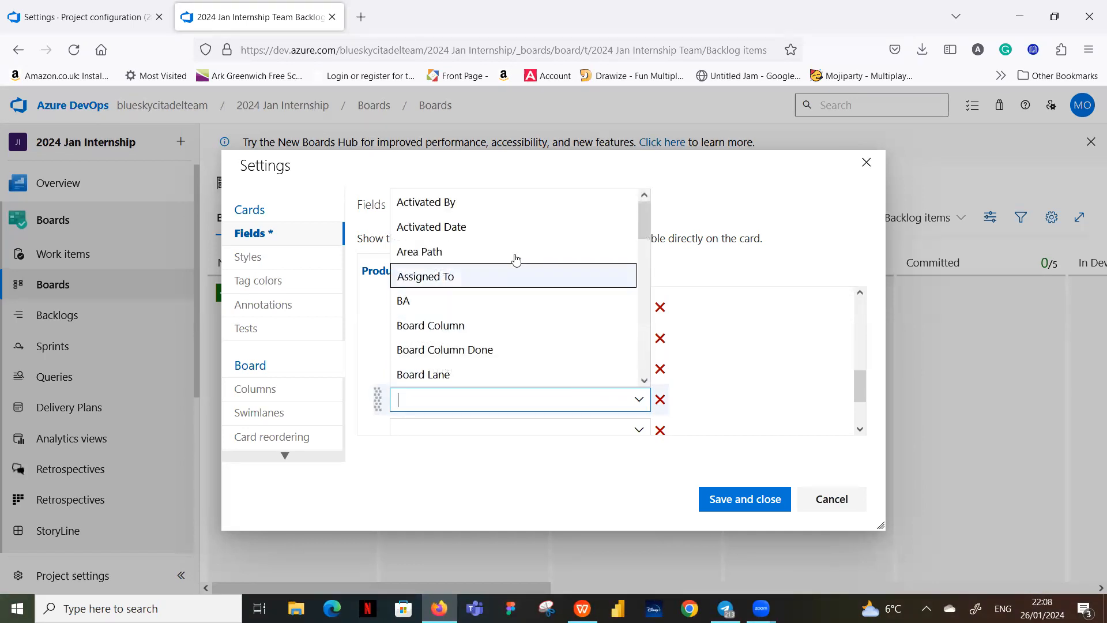
scroll(514, 254, "down", 3)
scroll(516, 271, "down", 5)
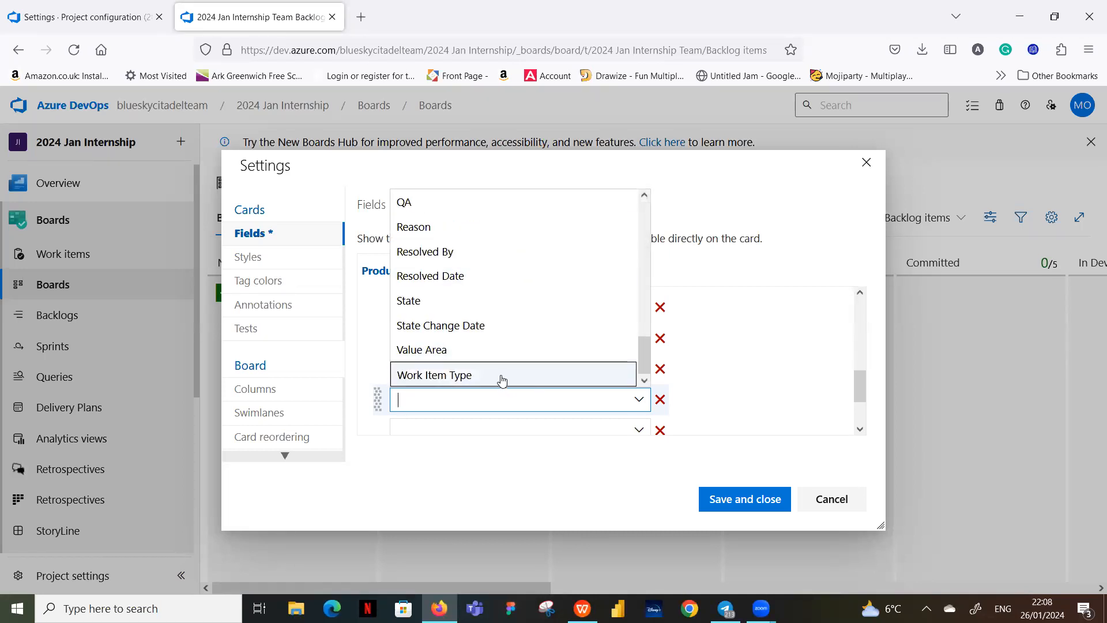
left_click(517, 375)
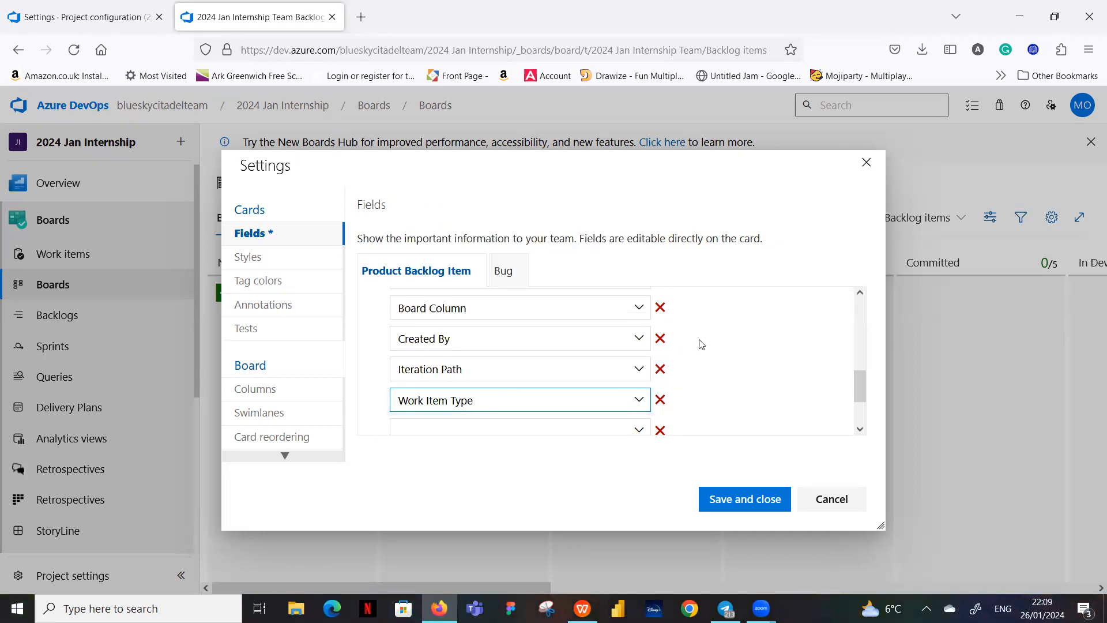
Remove the leftover blank field row below Work Item Type and enable displaying empty fields on the Product Backlog Item cards
scroll(702, 344, "down", 3)
left_click(660, 352)
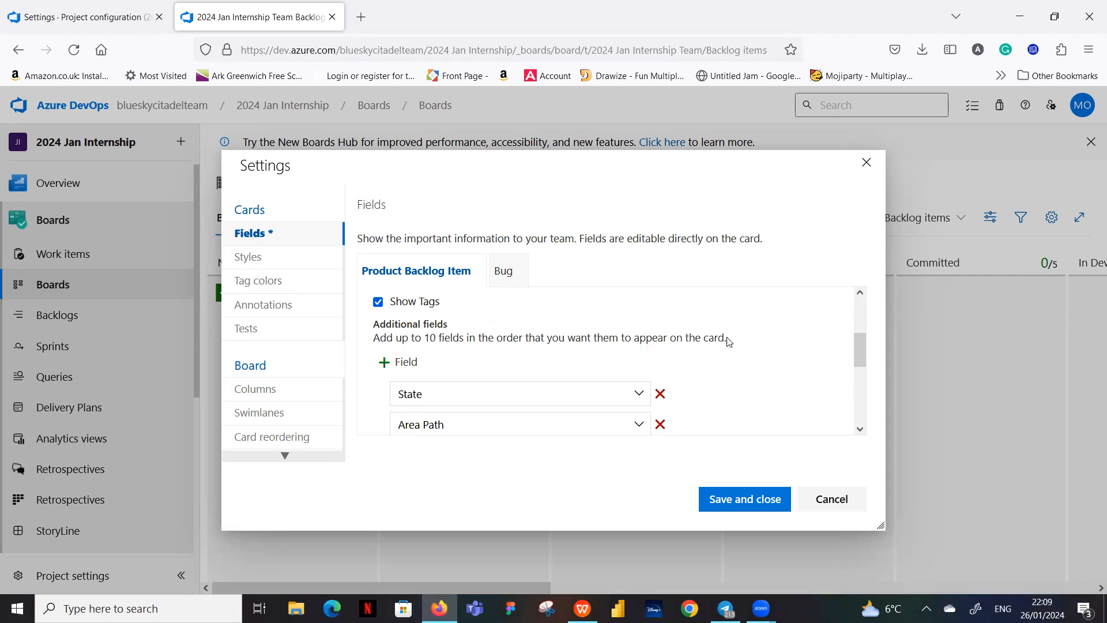
scroll(698, 323, "down", 5)
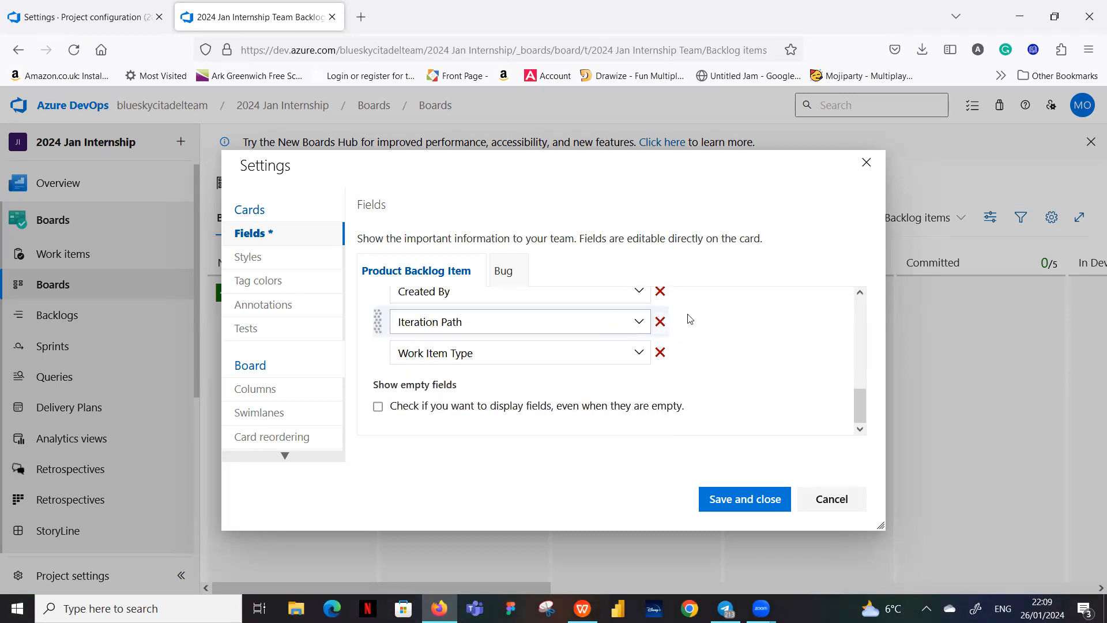
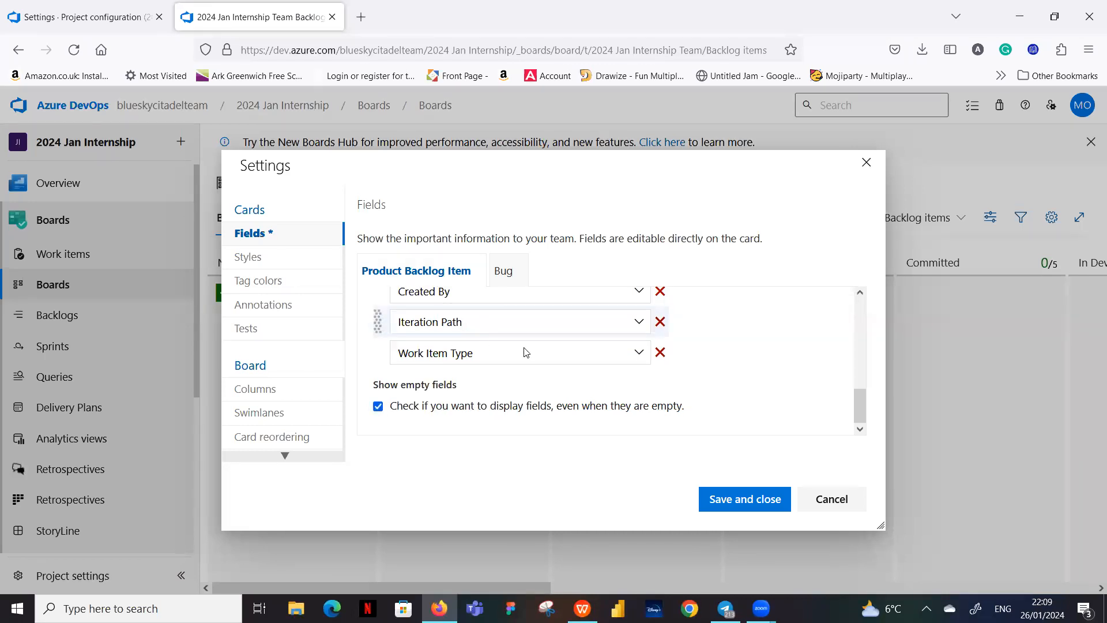
Switch to the Bug card fields and add five blank additional field rows below State
left_click(503, 273)
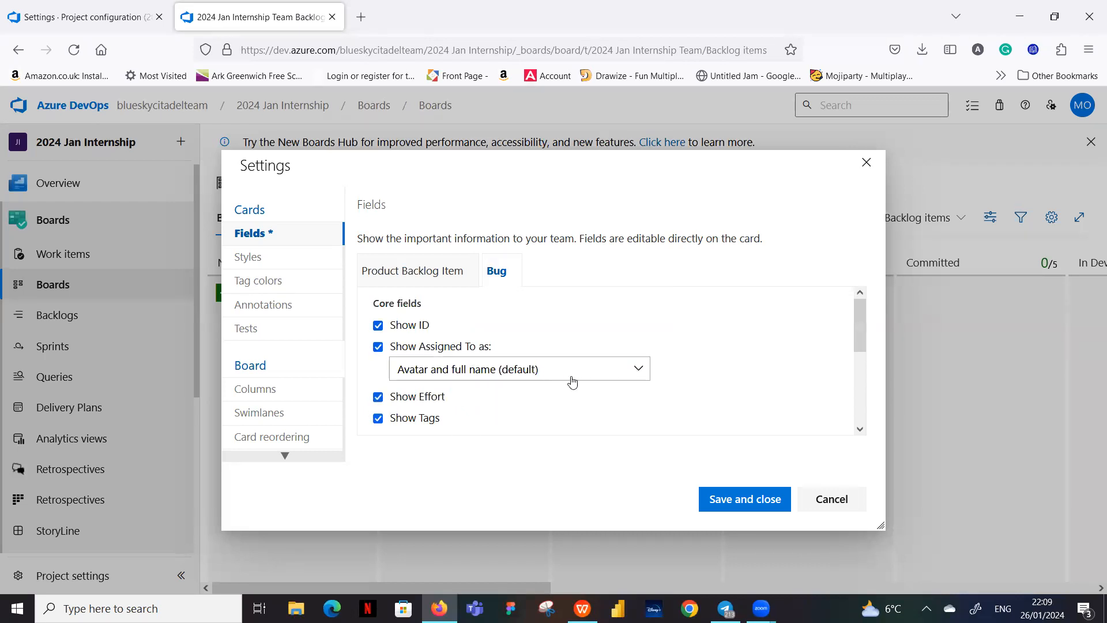
scroll(571, 381, "down", 2)
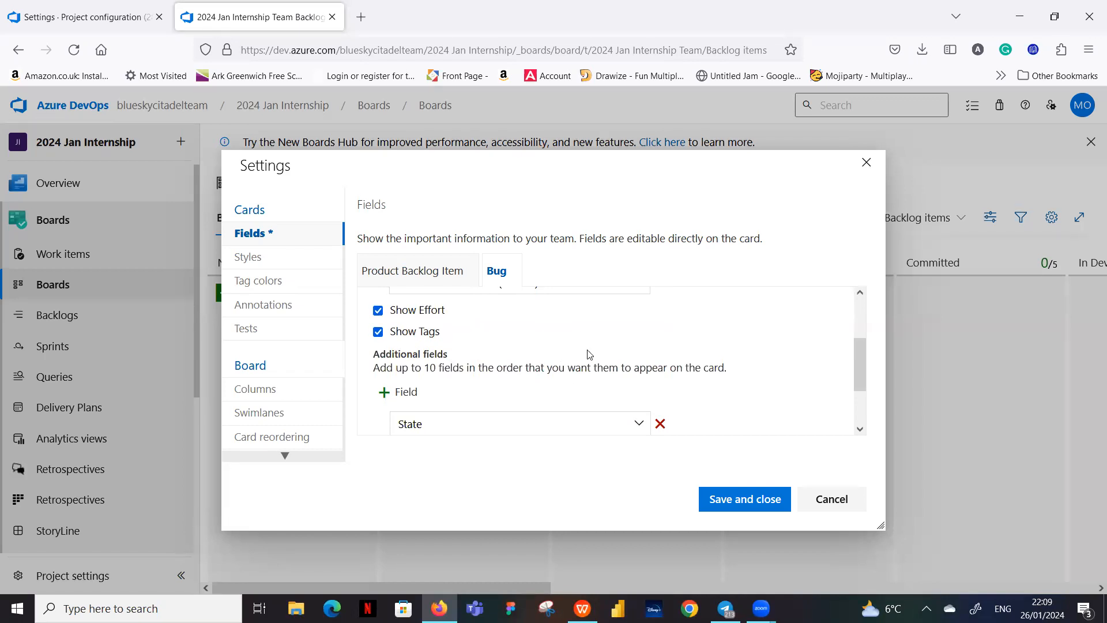
scroll(589, 354, "down", 1)
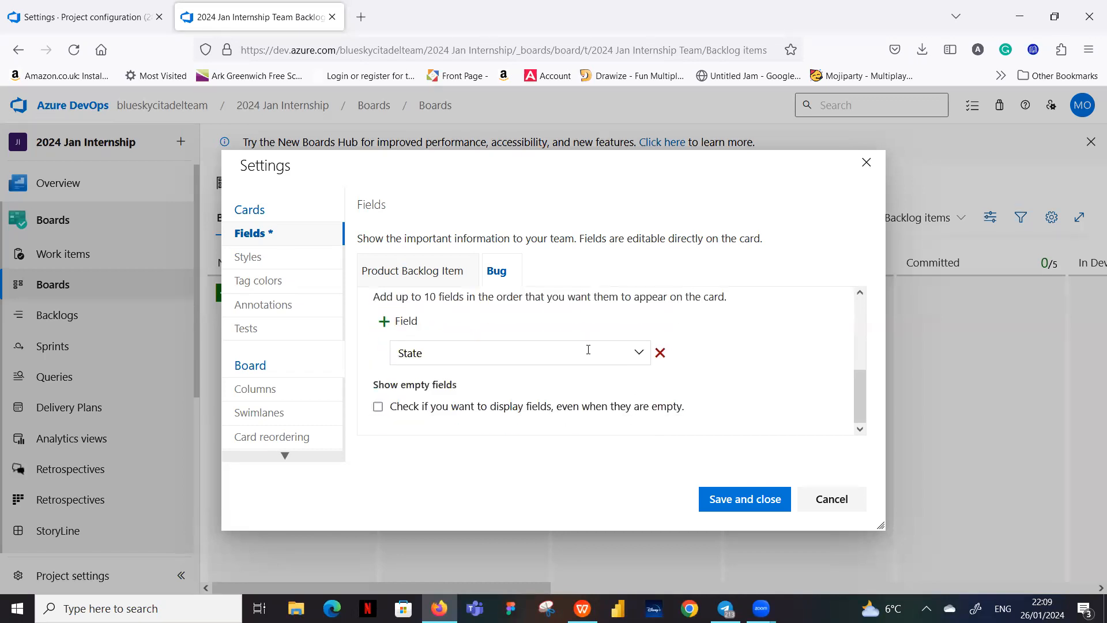
left_click(386, 326)
left_click(386, 326)
left_click(386, 325)
left_click(381, 313)
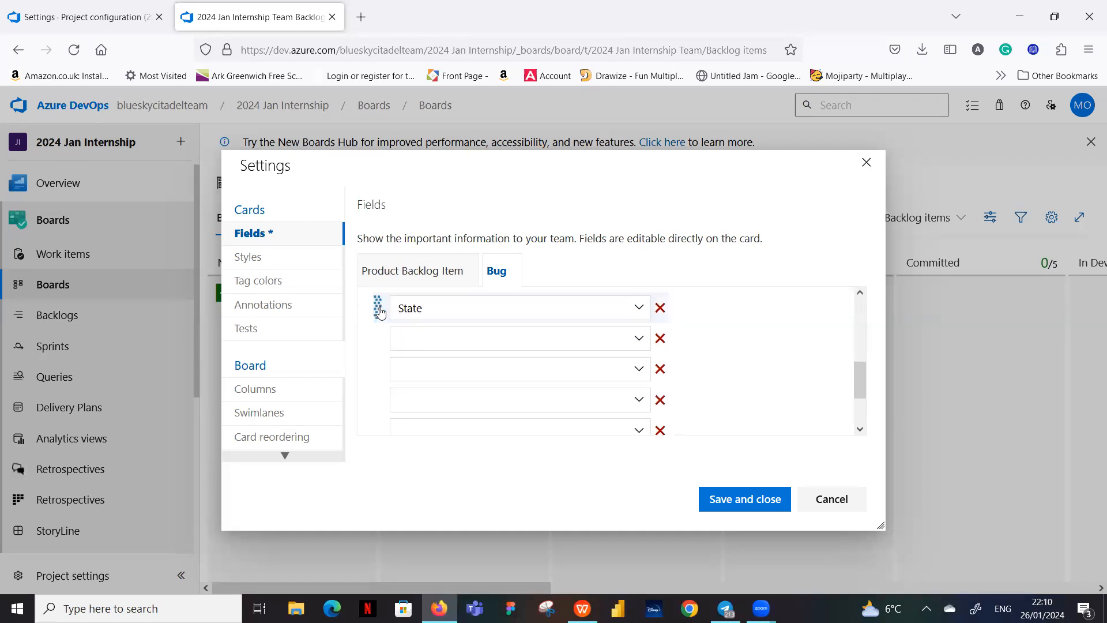
scroll(771, 336, "down", 2)
scroll(668, 369, "up", 2)
scroll(496, 360, "up", 2)
left_click(386, 370)
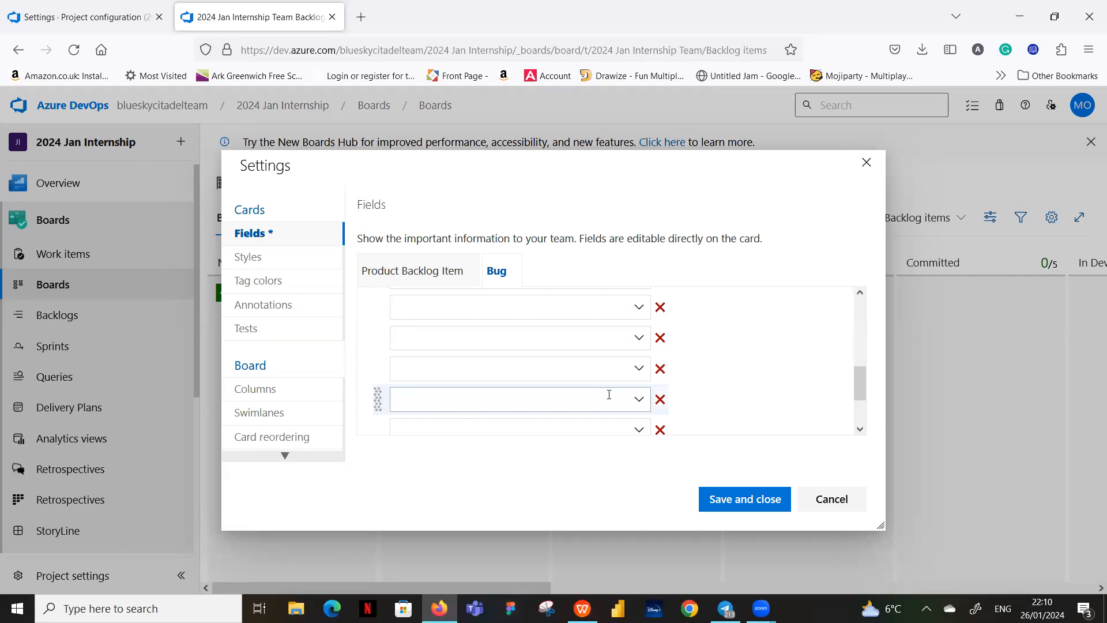
Set the first blank additional field below State to Created By for the Bug cards
scroll(609, 395, "up", 2)
scroll(610, 400, "up", 2)
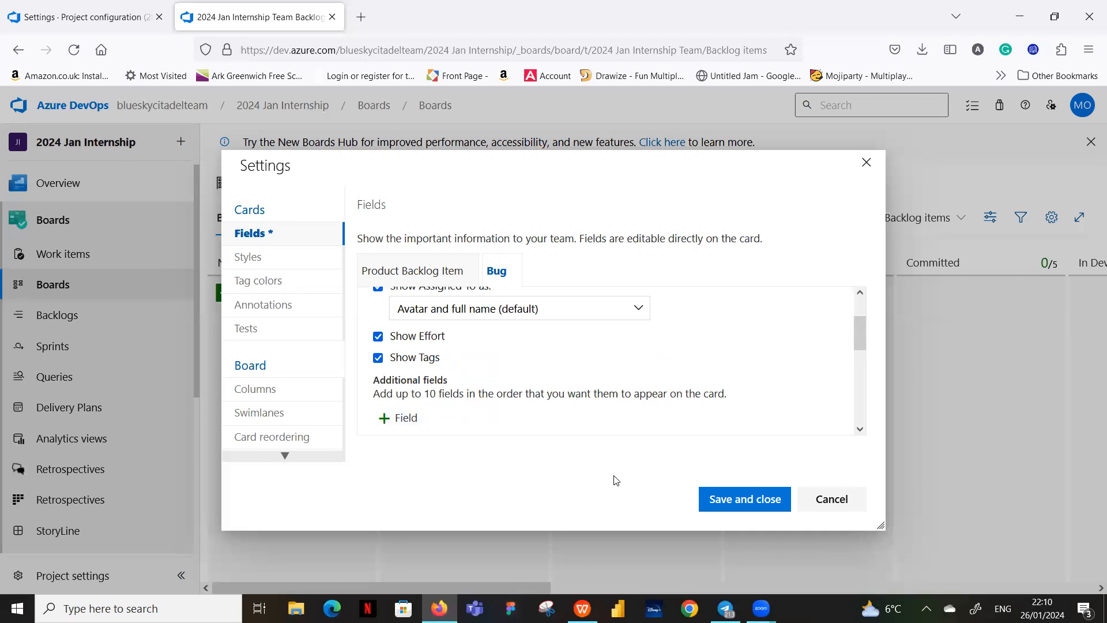
scroll(645, 387, "down", 3)
left_click(637, 397)
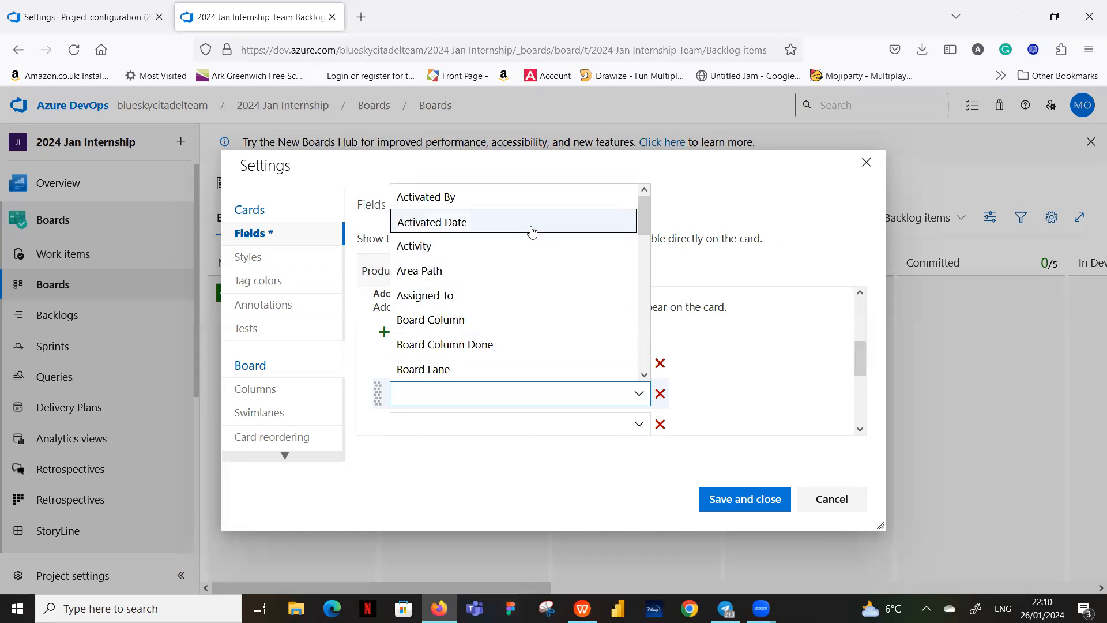
scroll(531, 233, "down", 1)
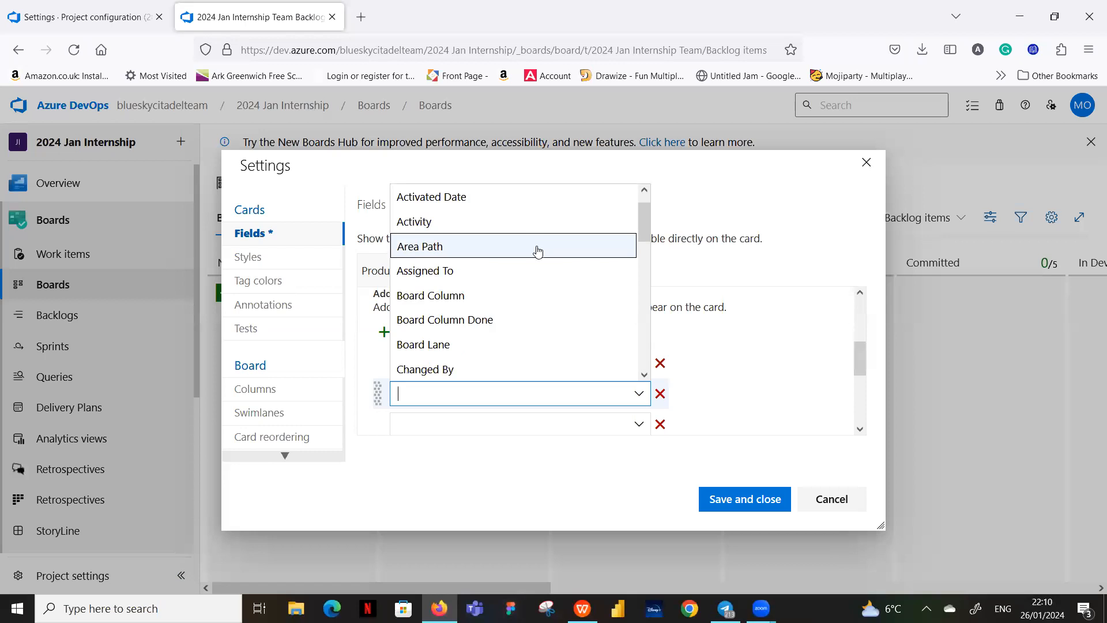
scroll(537, 254, "down", 2)
scroll(539, 265, "down", 3)
scroll(542, 287, "down", 2)
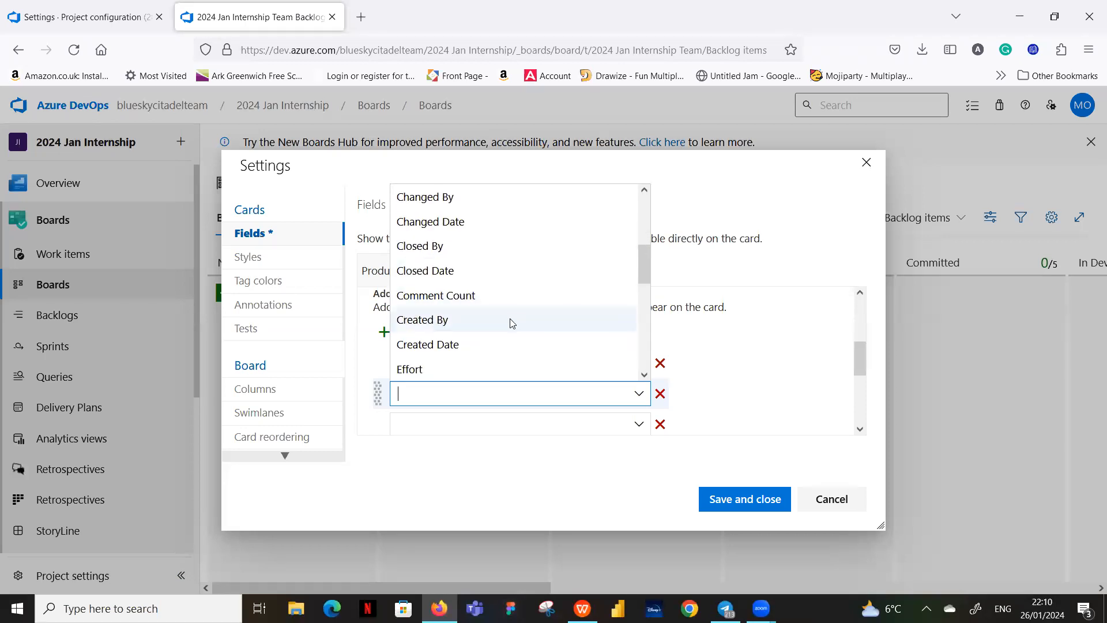
left_click(509, 320)
Set the additional field below Created By to Priority for the Bug cards
scroll(715, 356, "down", 3)
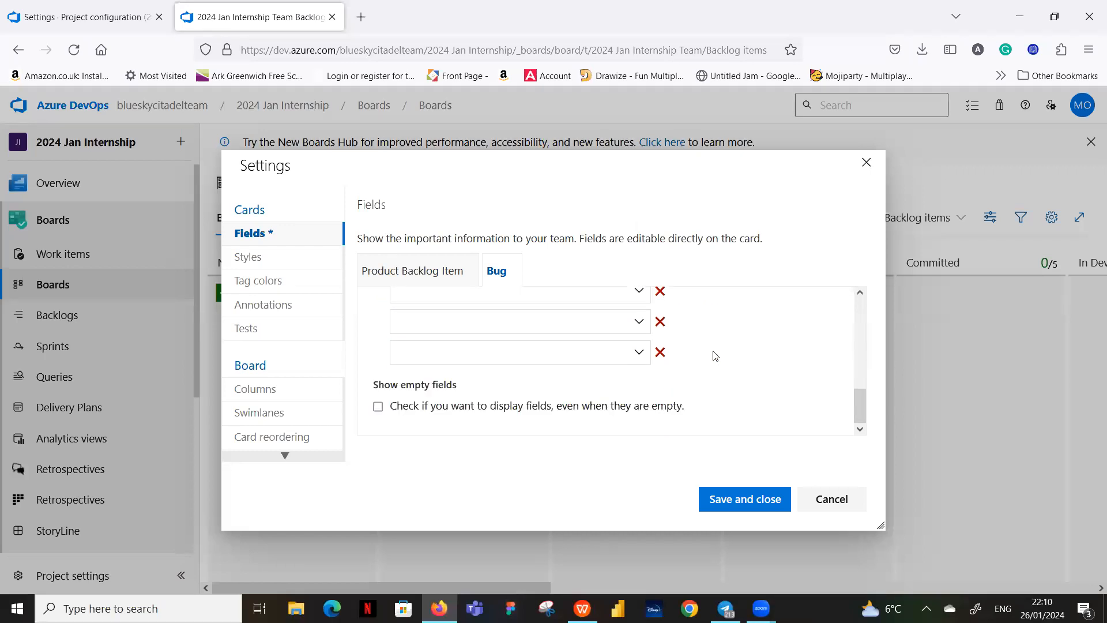
scroll(712, 357, "up", 2)
left_click(639, 348)
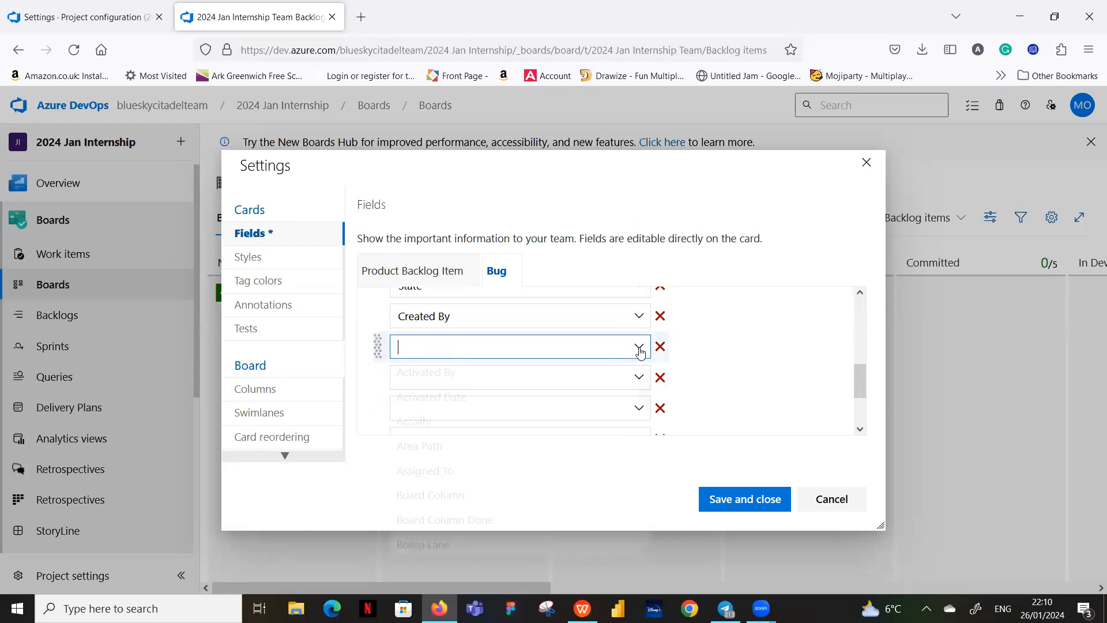
scroll(568, 406, "down", 3)
scroll(568, 406, "down", 3)
scroll(570, 407, "down", 1)
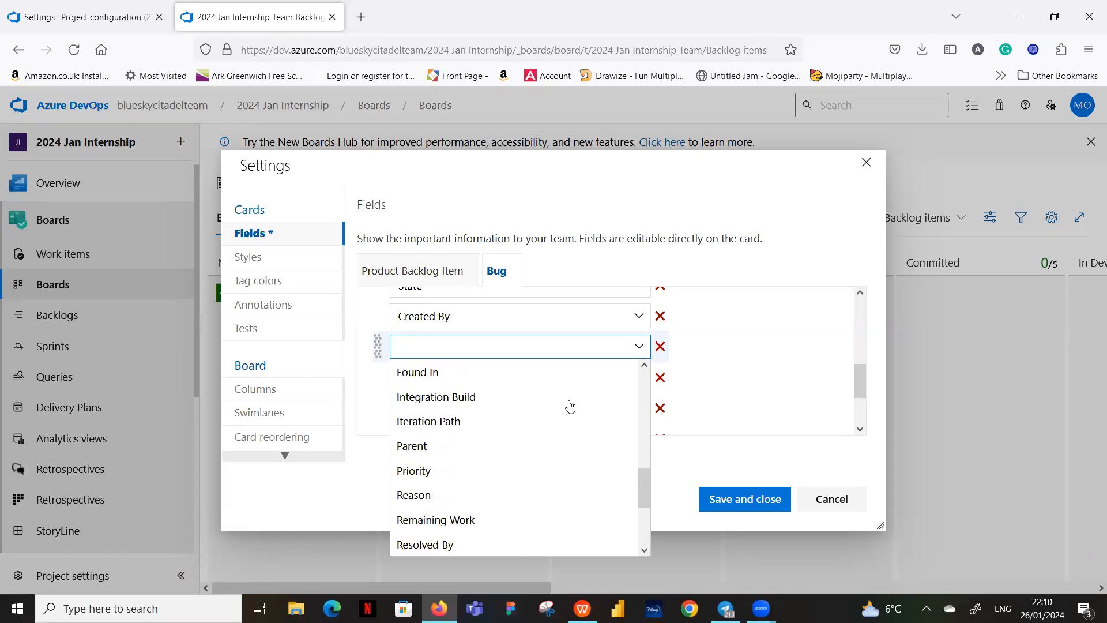
scroll(570, 406, "down", 2)
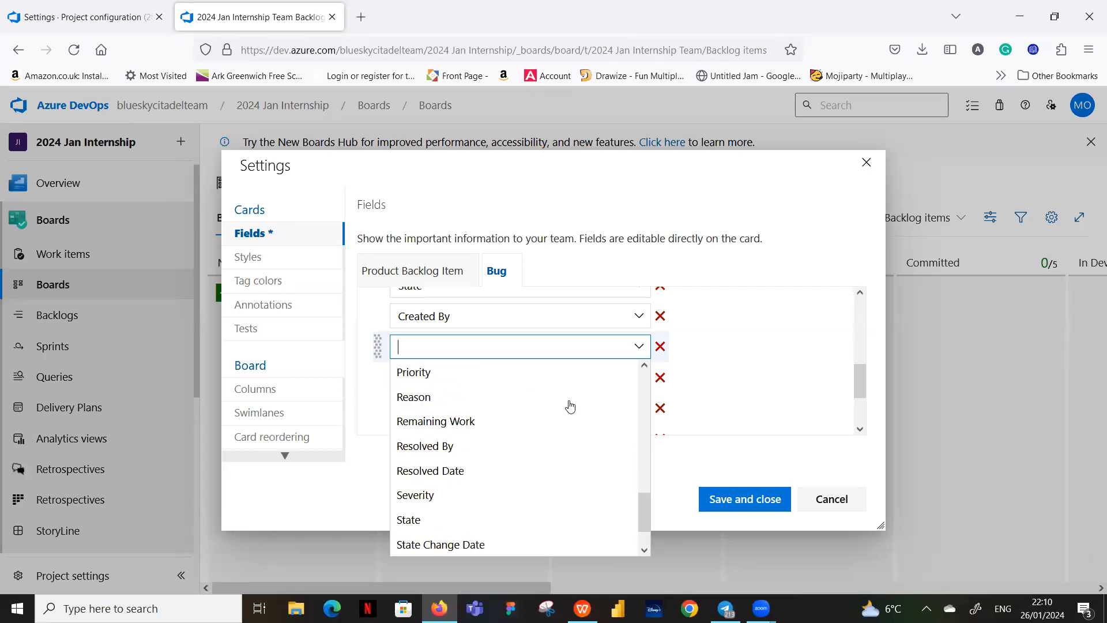
left_click(545, 373)
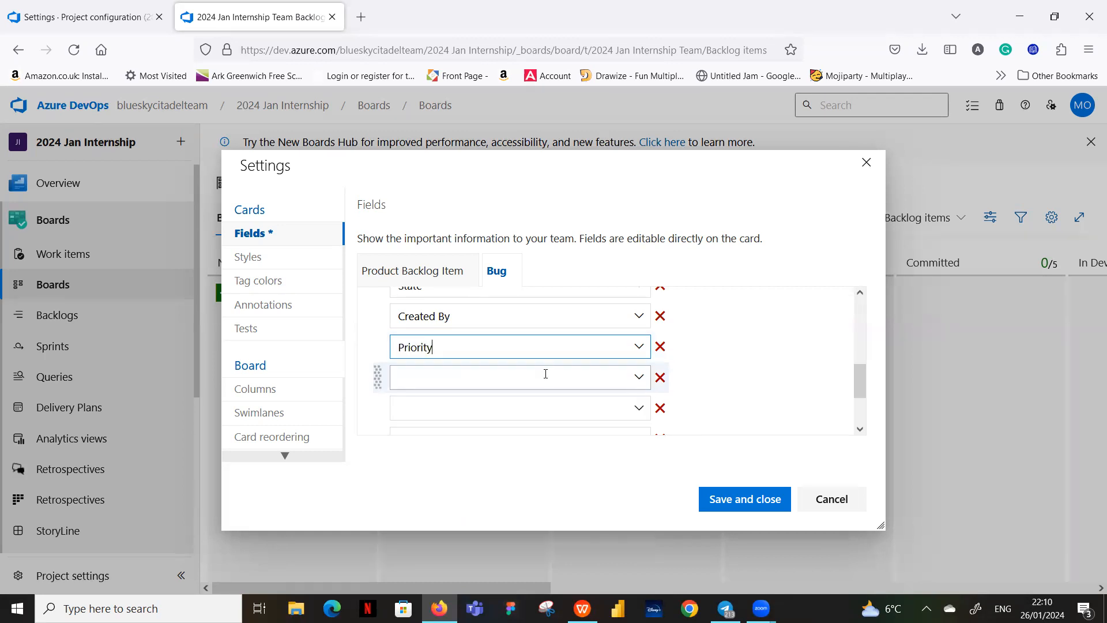
Set the blank field below Priority to Severity for the Bug cards and remove the Priority field row
left_click(637, 378)
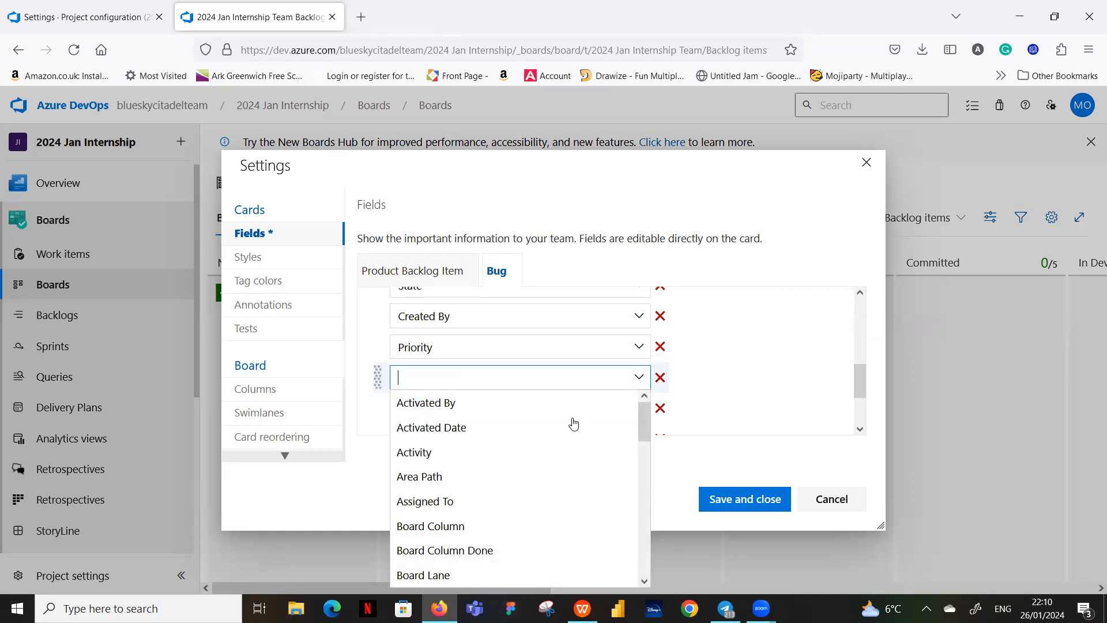
scroll(572, 423, "down", 1)
scroll(572, 422, "down", 2)
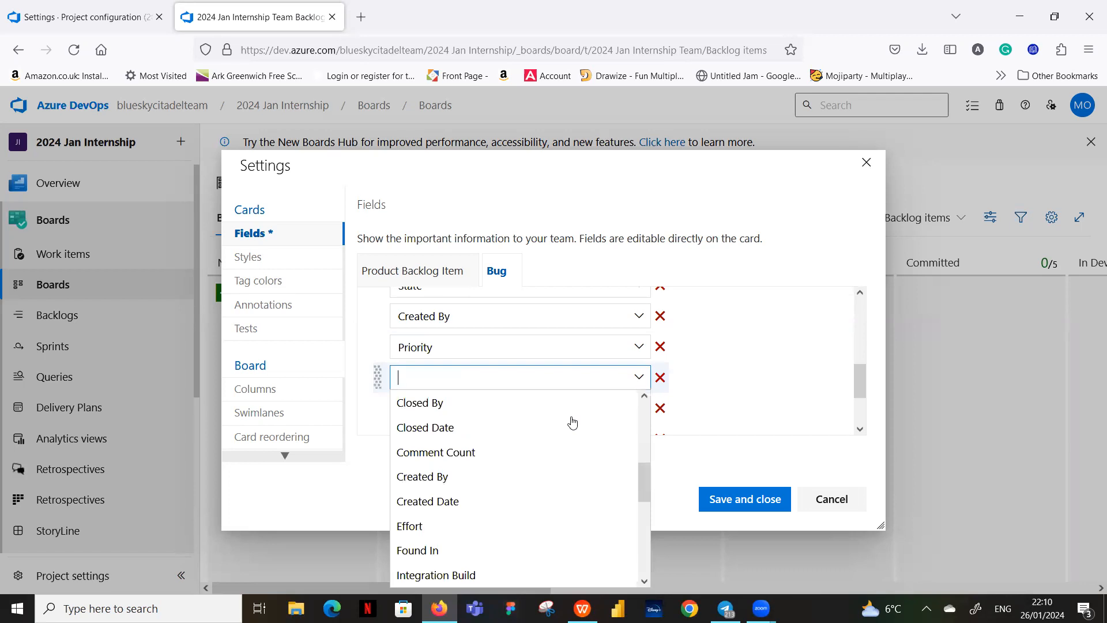
scroll(572, 424, "down", 4)
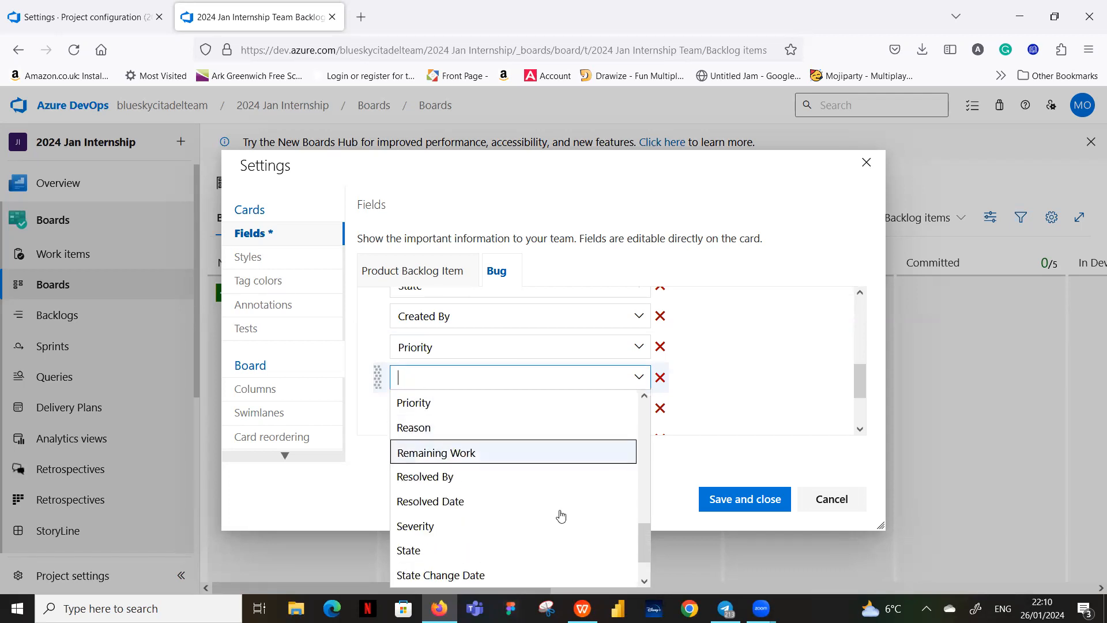
left_click(501, 526)
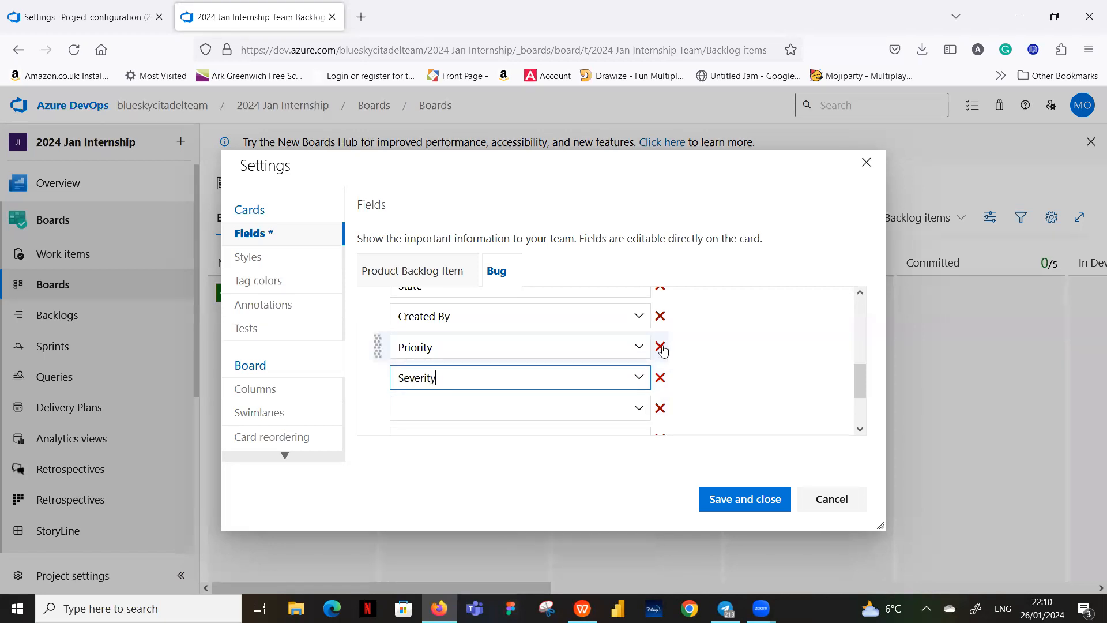
scroll(663, 349, "up", 3)
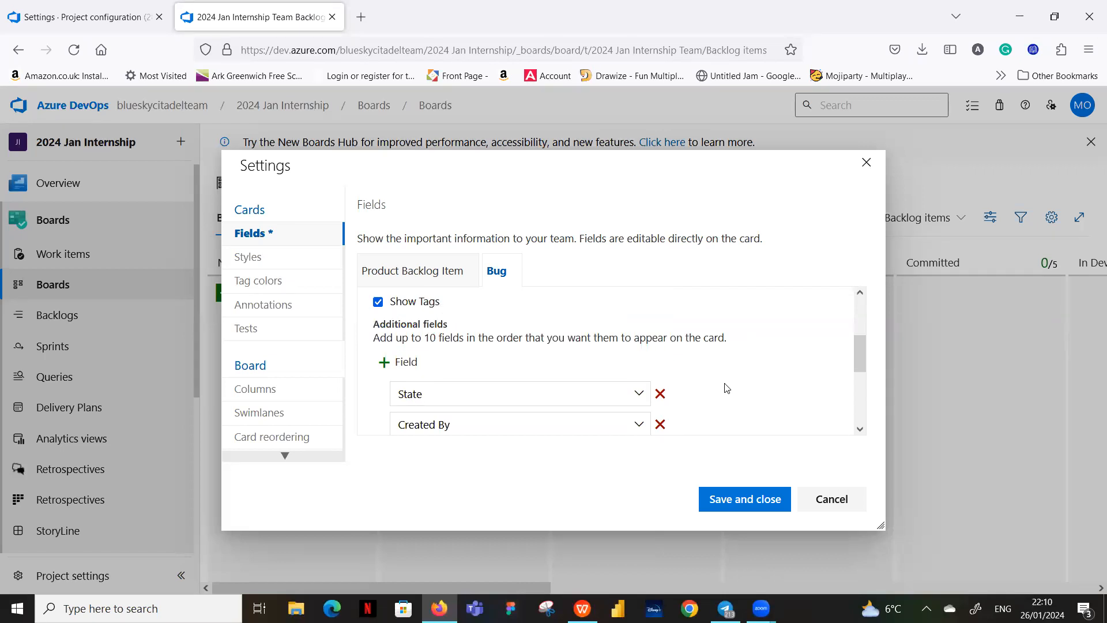
scroll(727, 388, "down", 5)
scroll(727, 388, "up", 2)
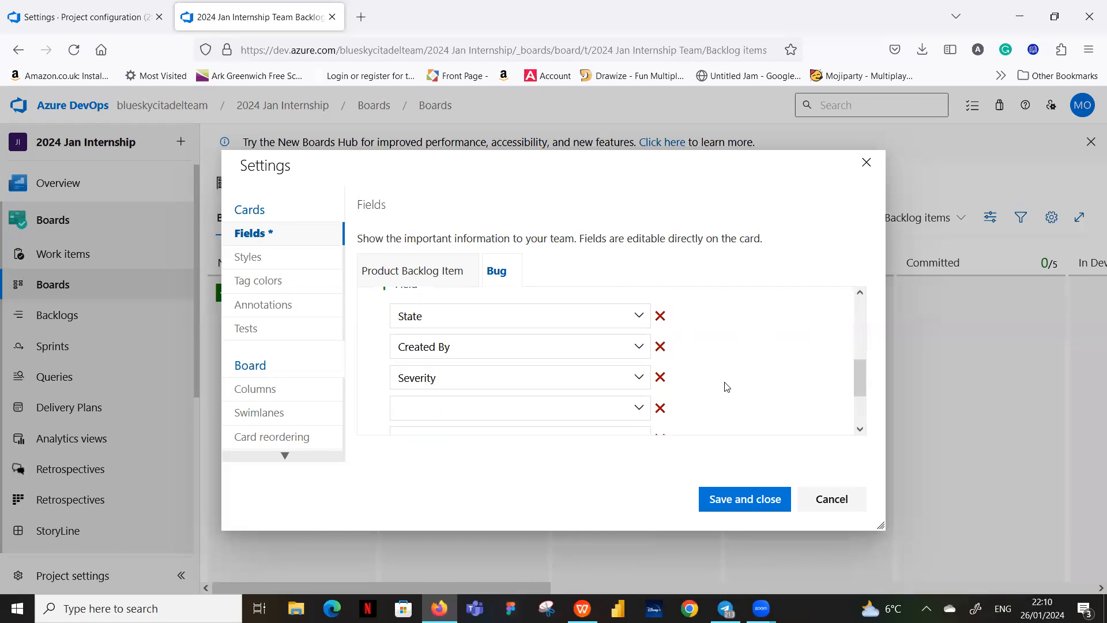
scroll(728, 385, "down", 2)
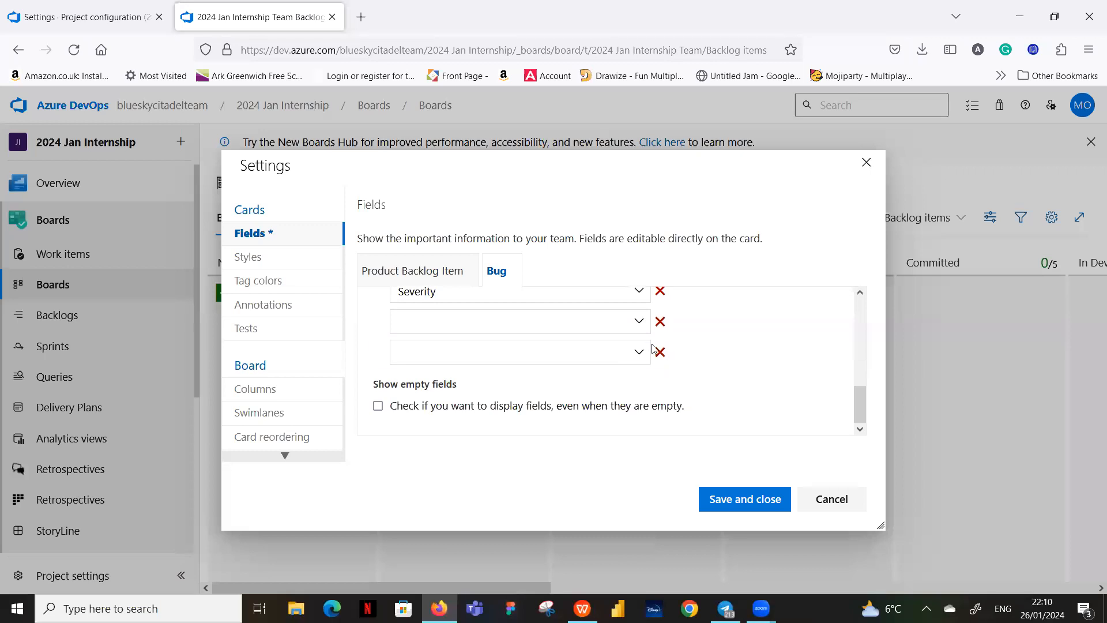
Set the blank additional field below Severity to Resolved By for the Bug cards
left_click(639, 324)
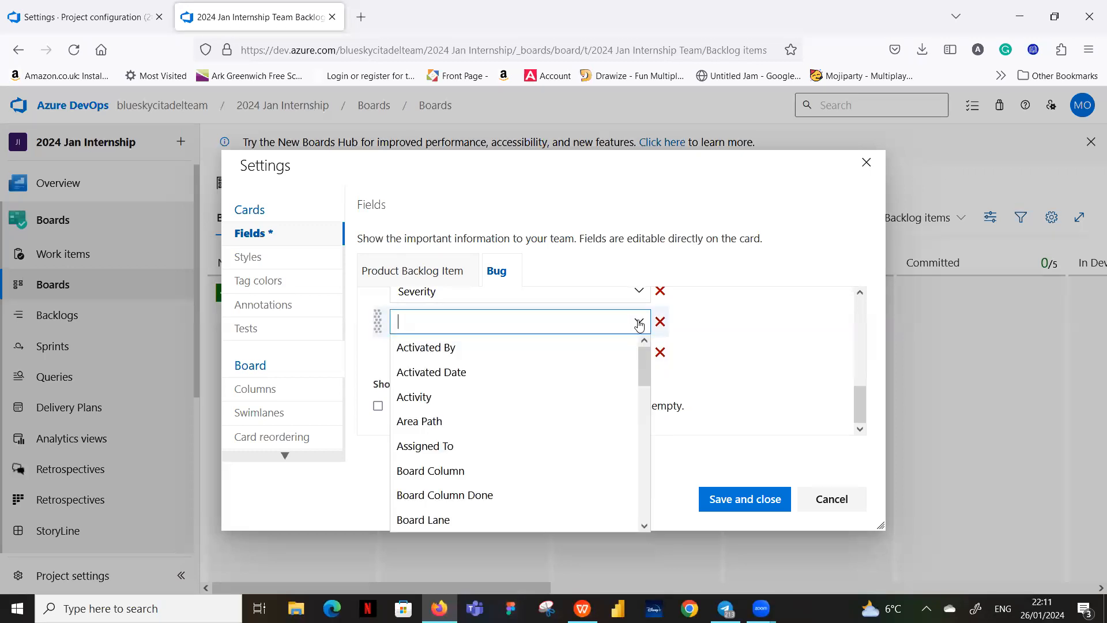
scroll(546, 392, "down", 4)
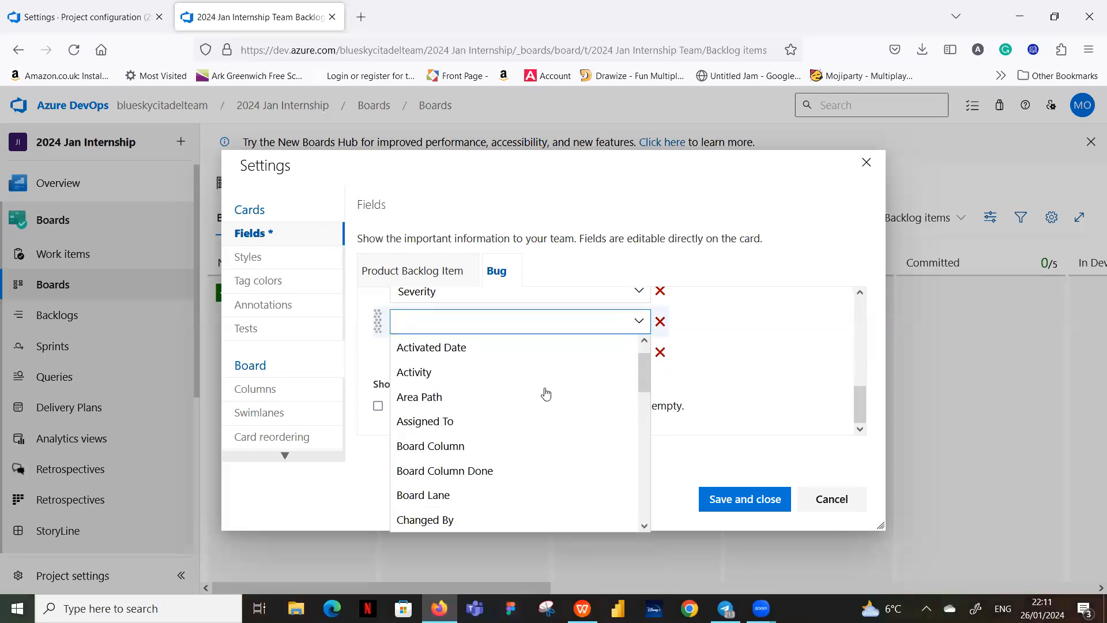
scroll(548, 399, "down", 4)
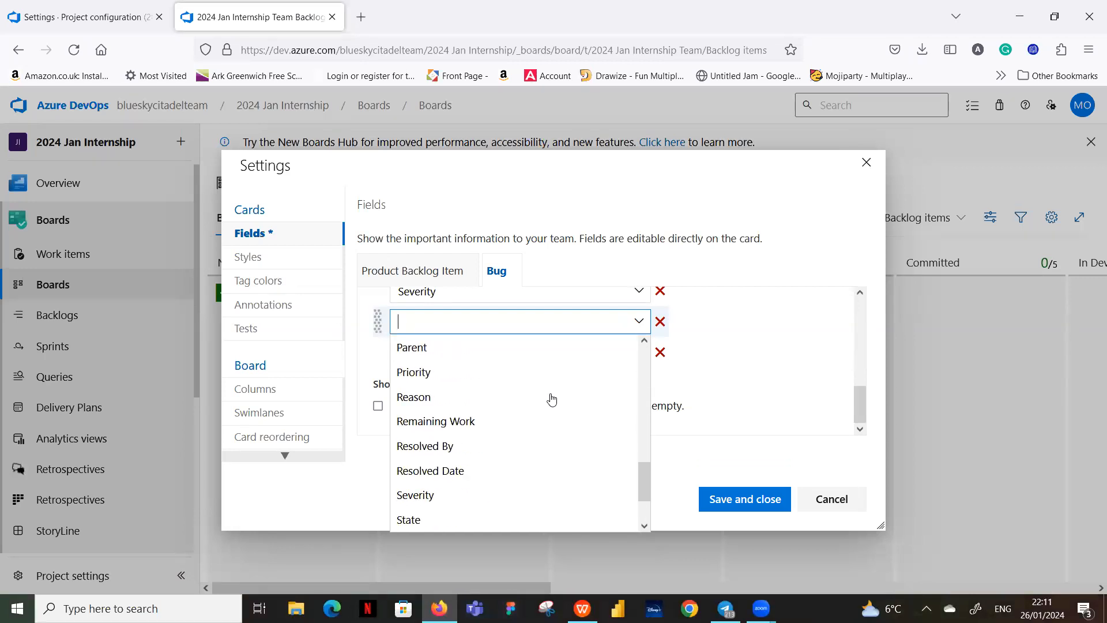
scroll(551, 399, "down", 1)
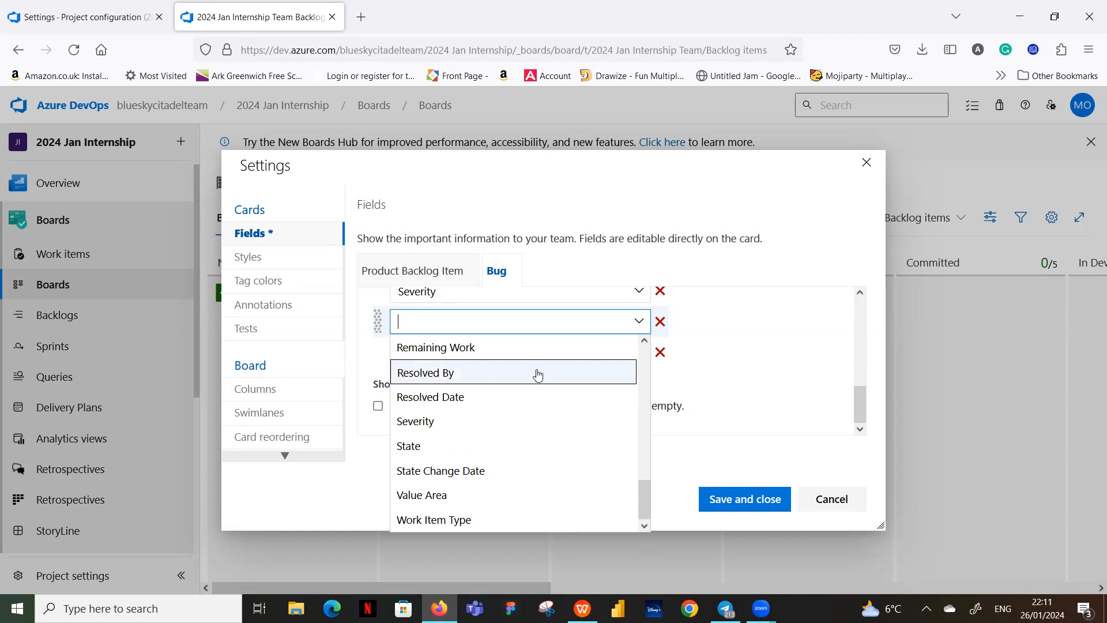
left_click(543, 373)
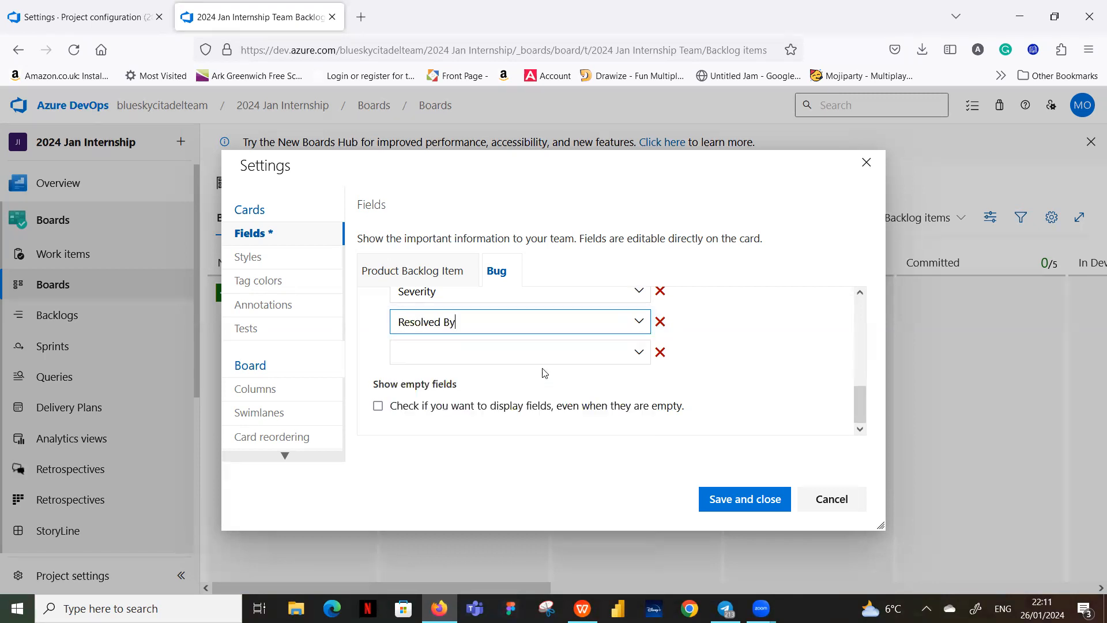
Set the last blank additional field, below Resolved By, to Work Item Type for the Bug cards
left_click(640, 355)
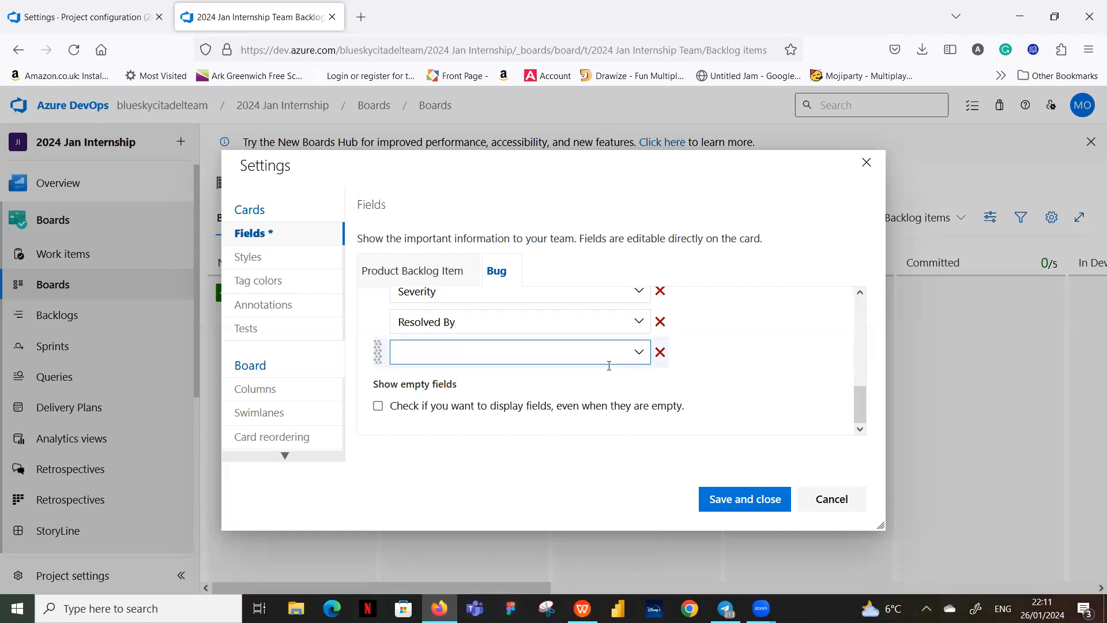
scroll(525, 430, "down", 4)
scroll(542, 447, "down", 5)
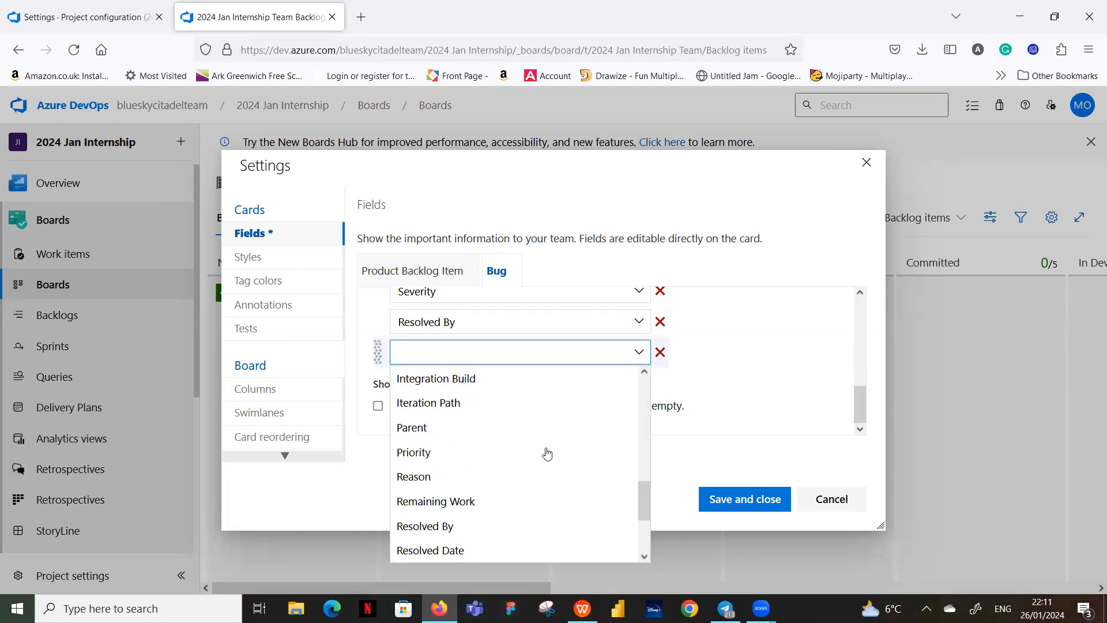
left_click(513, 551)
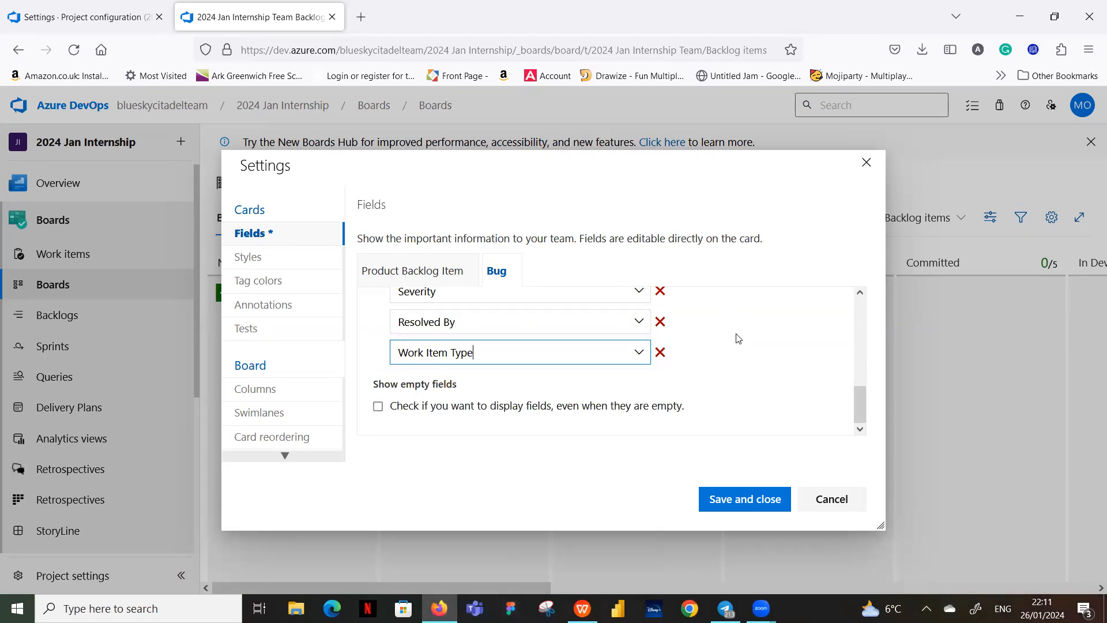
Turn on the display of empty fields for the Bug cards and save the board settings
scroll(738, 339, "up", 10)
scroll(735, 339, "down", 10)
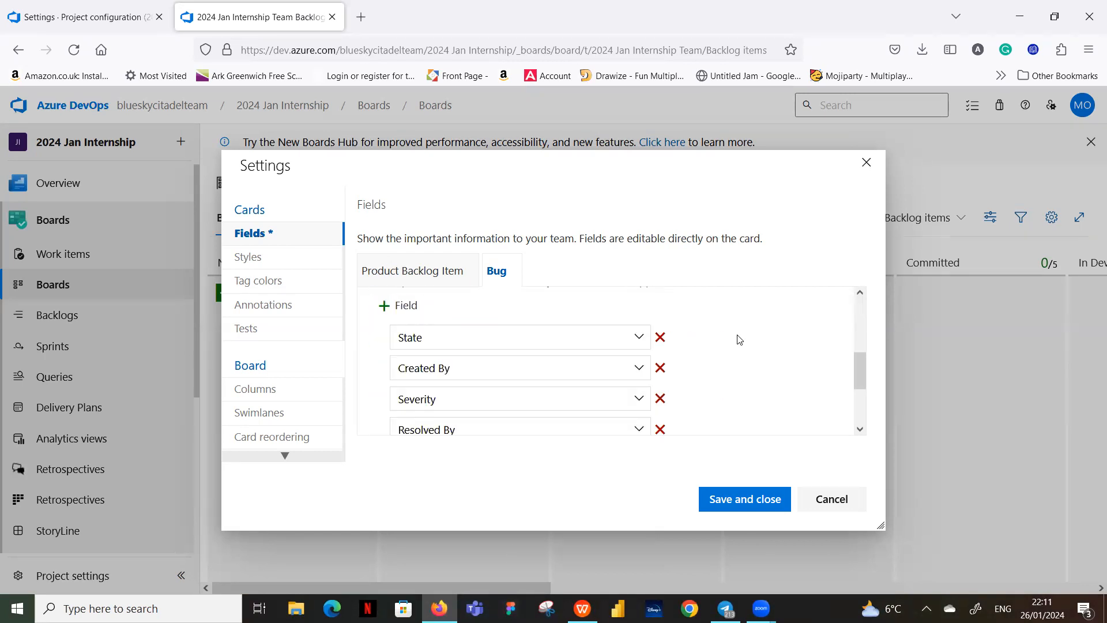
left_click(377, 407)
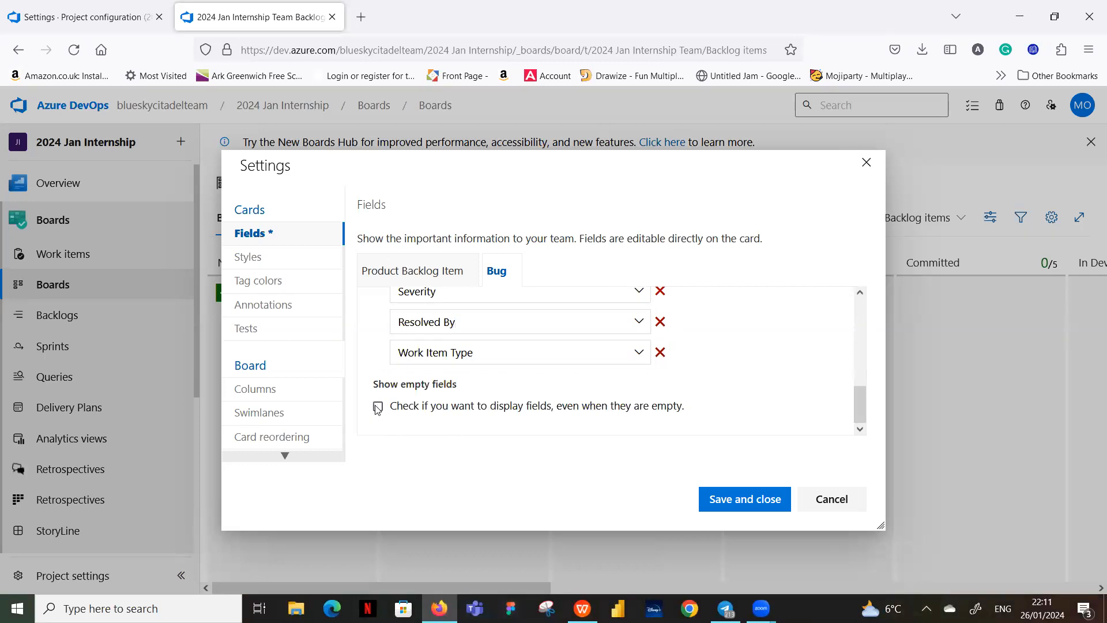
left_click(736, 501)
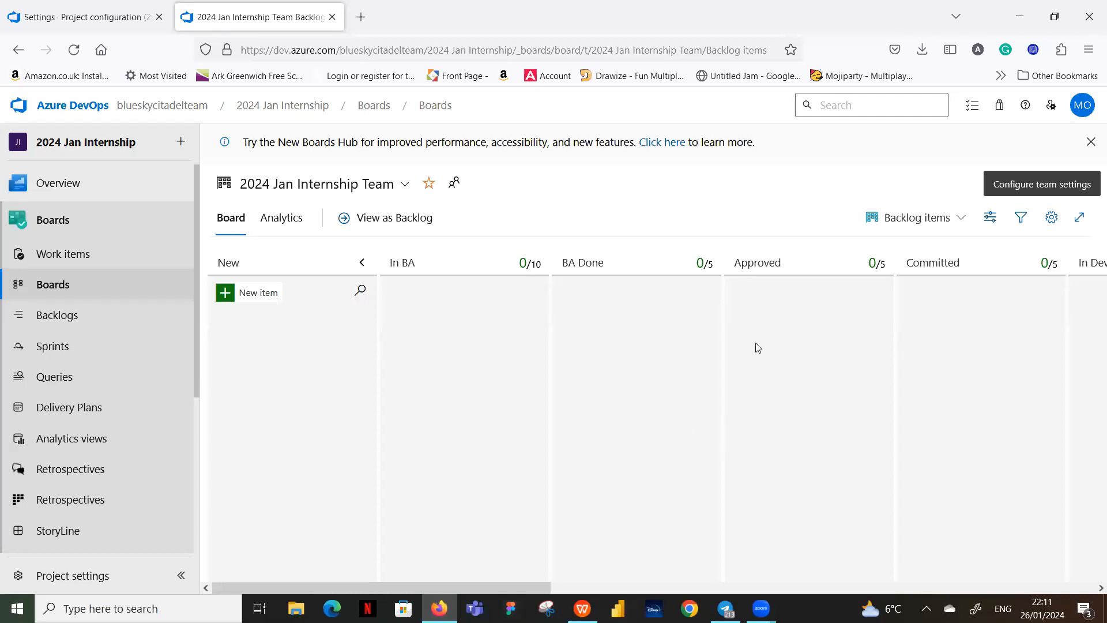
Add a Product Backlog Item titled Demo to the New column and assign it to the first listed team member
left_click(228, 294)
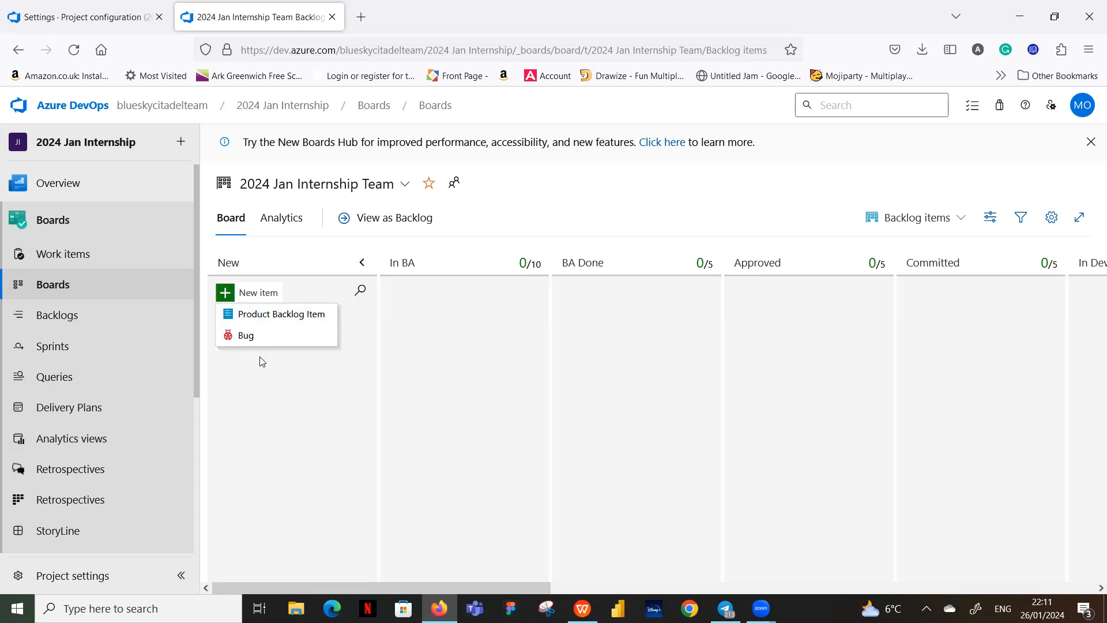
left_click(283, 315)
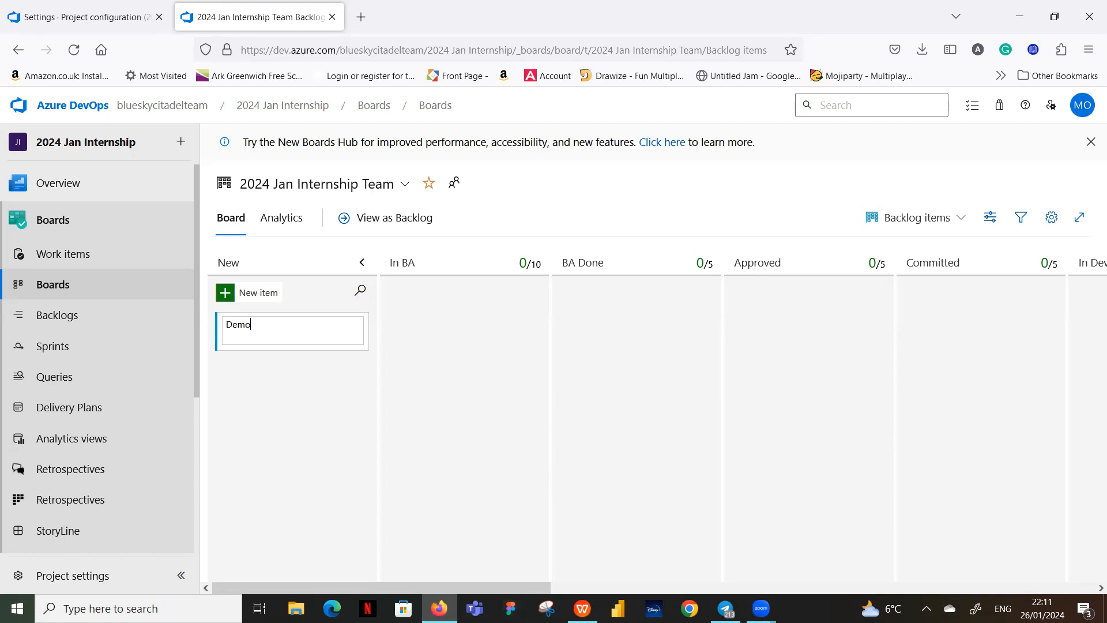
key("Return")
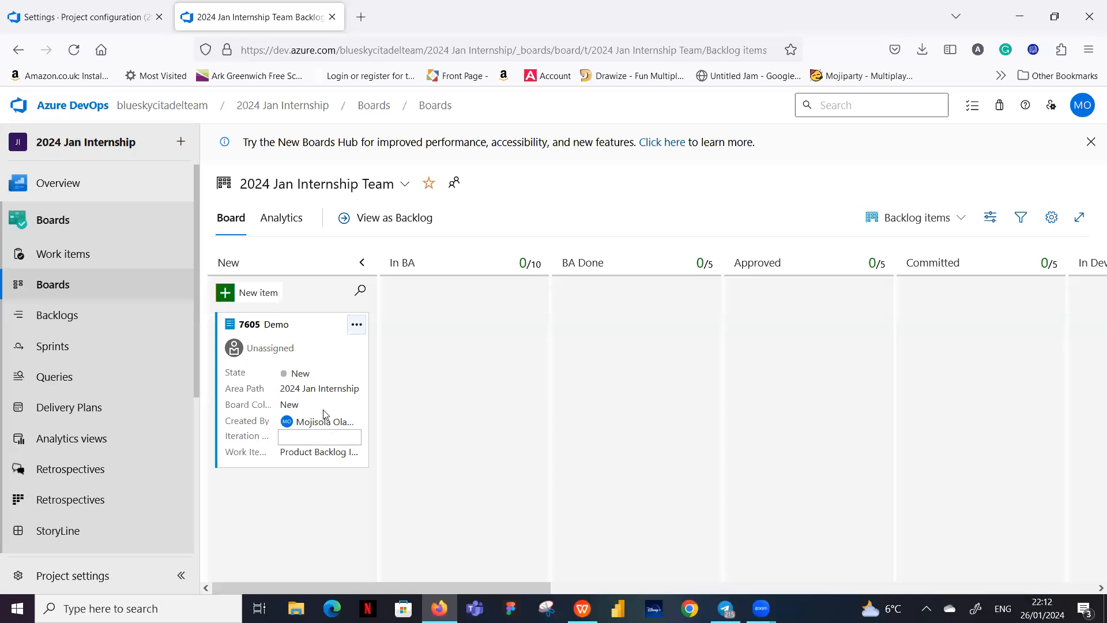
left_click(295, 348)
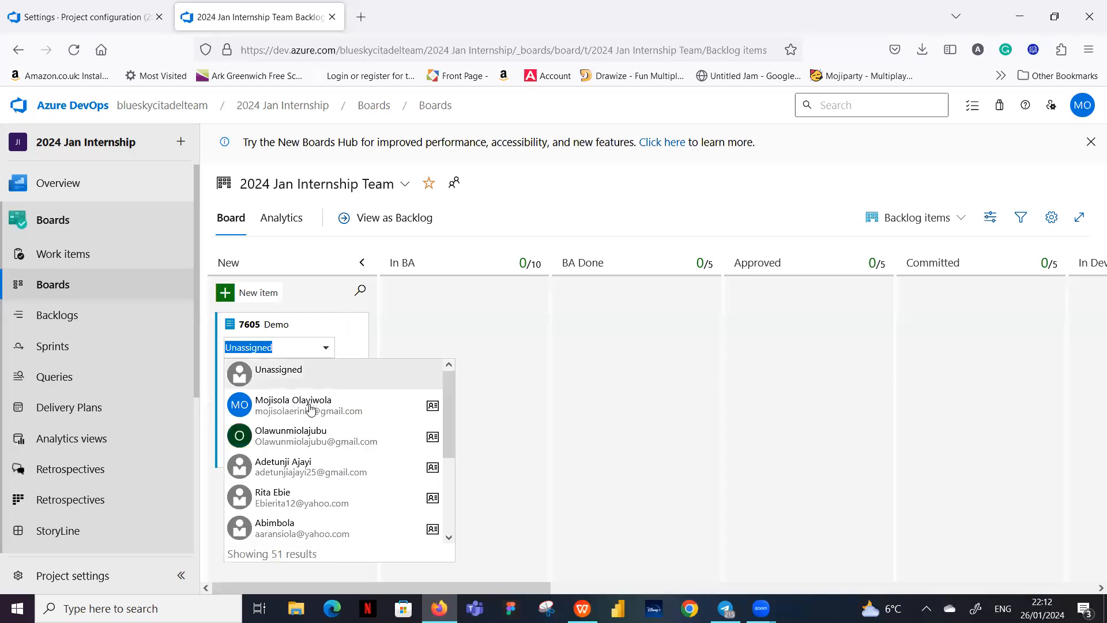
left_click(310, 408)
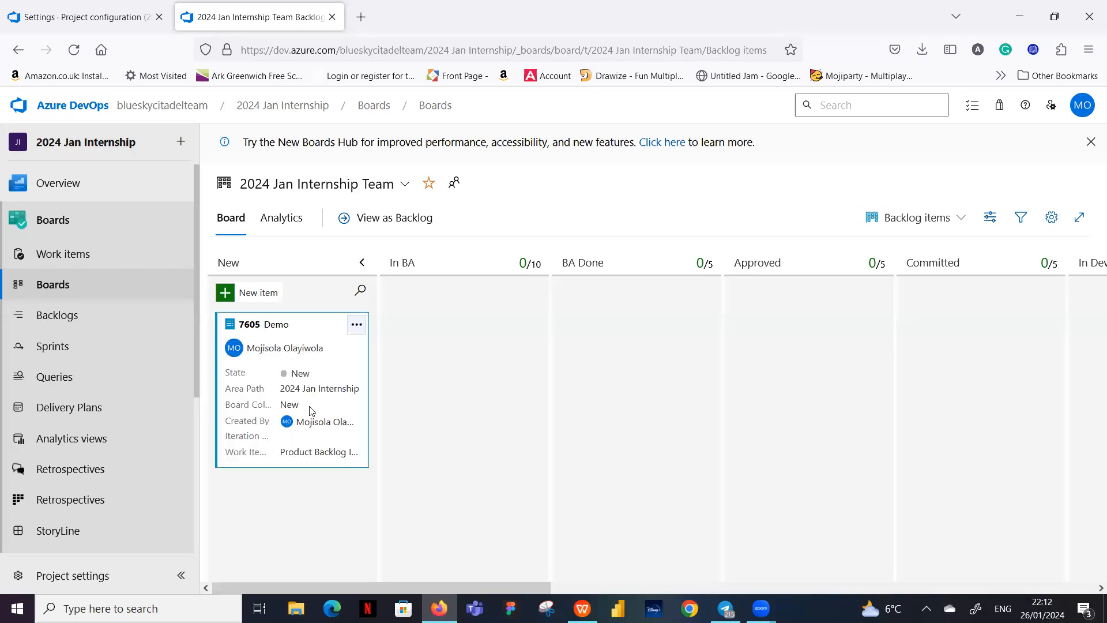
Reassign the Demo item to a different team member, found by searching for their first name
left_click(324, 354)
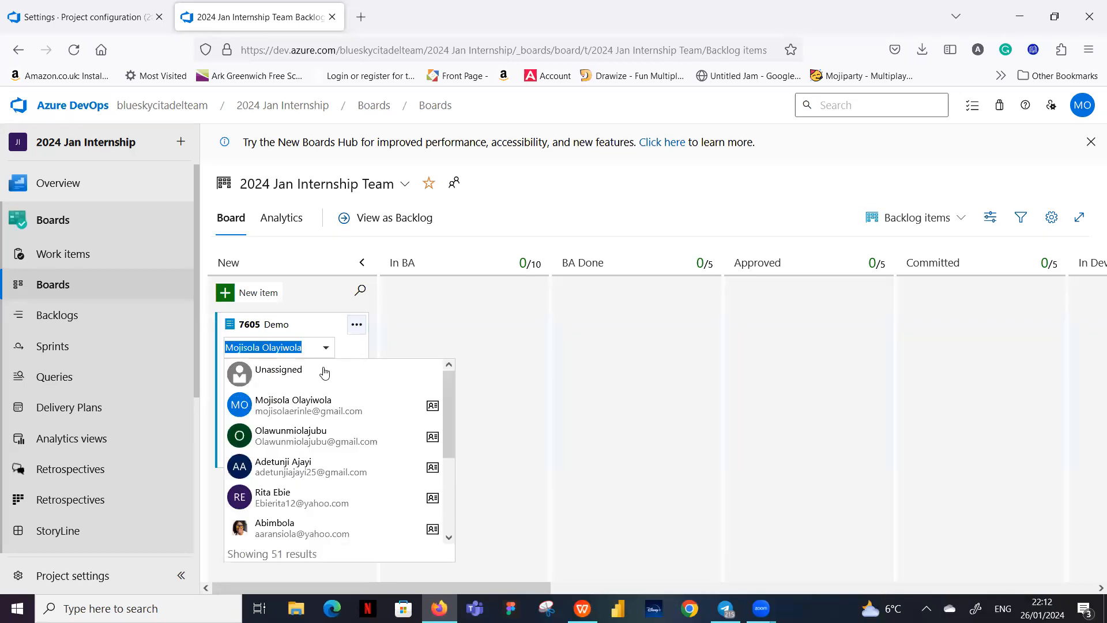
scroll(337, 458, "down", 3)
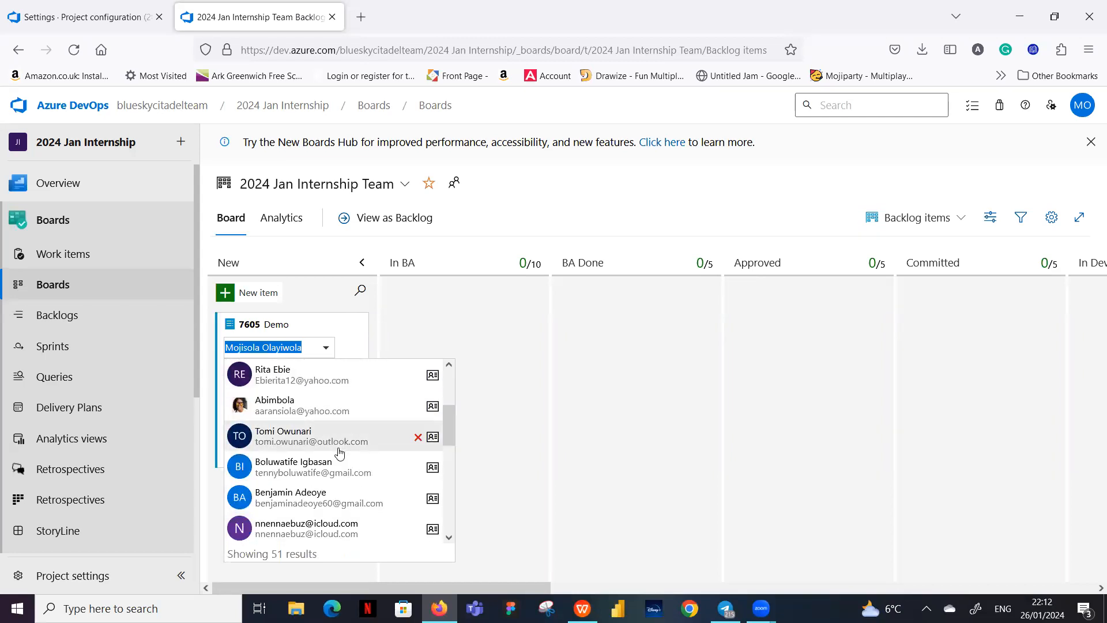
scroll(338, 455, "up", 3)
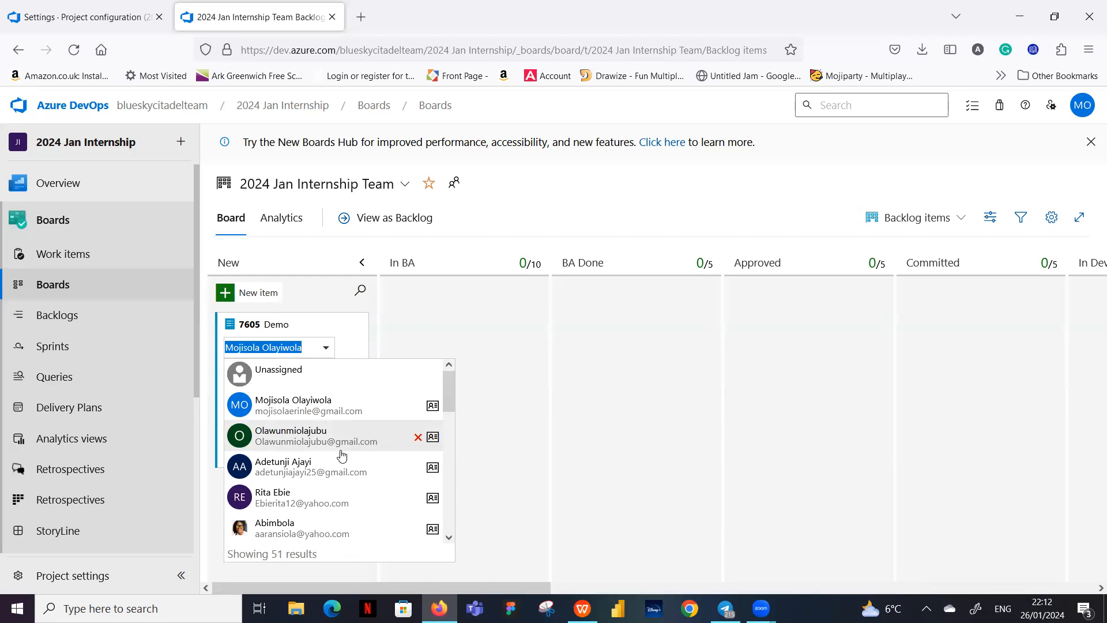
type("tomi")
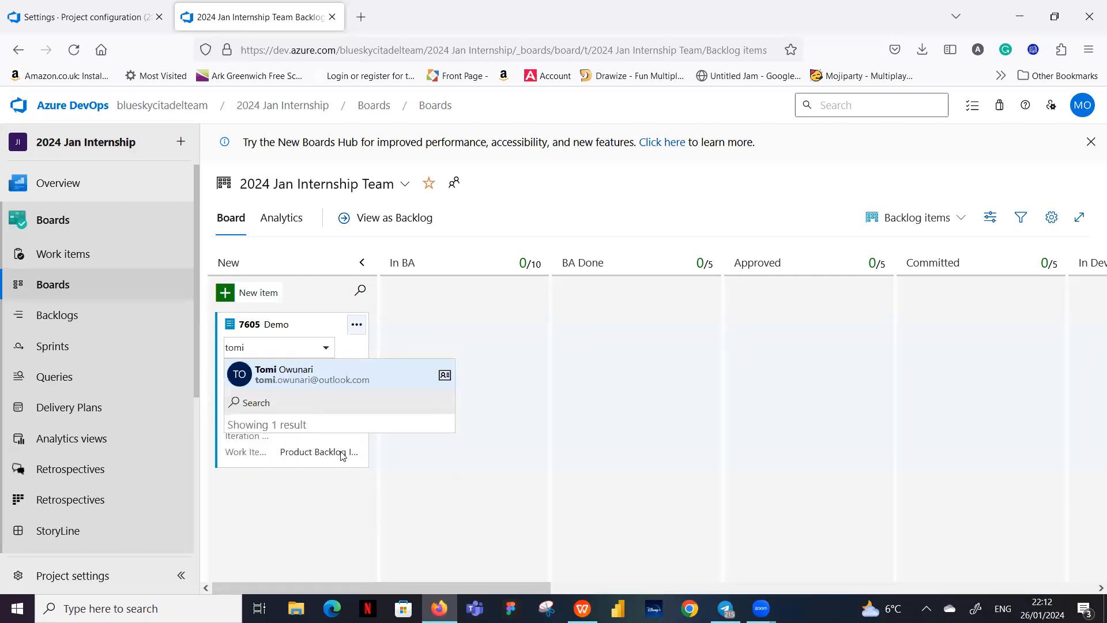
left_click(307, 376)
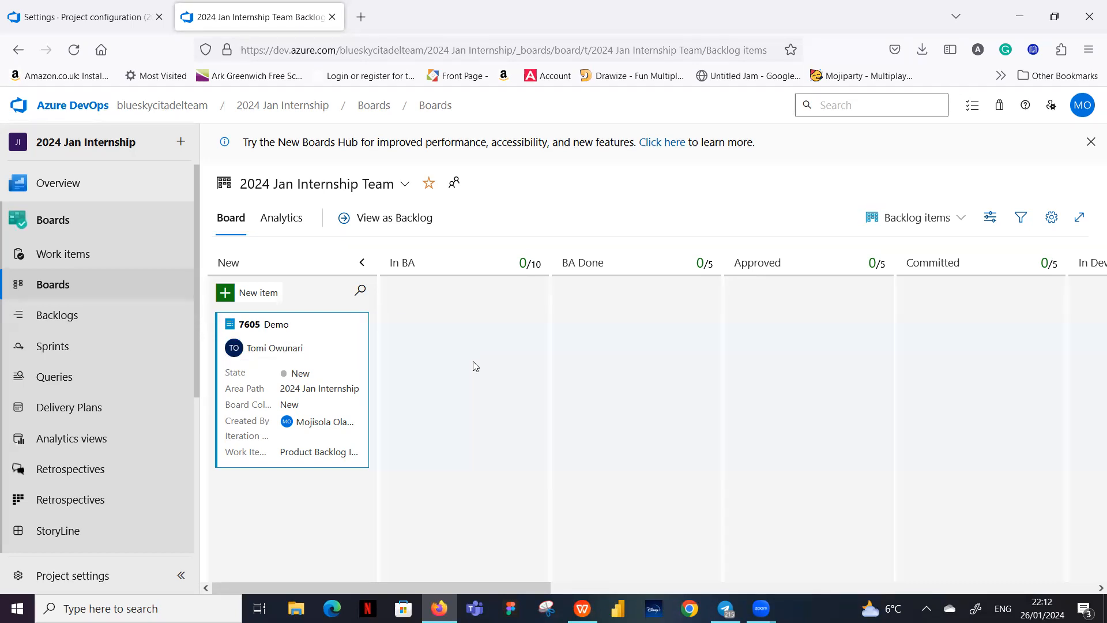
Add a Bug titled Demo Deffects to the New column
left_click(260, 294)
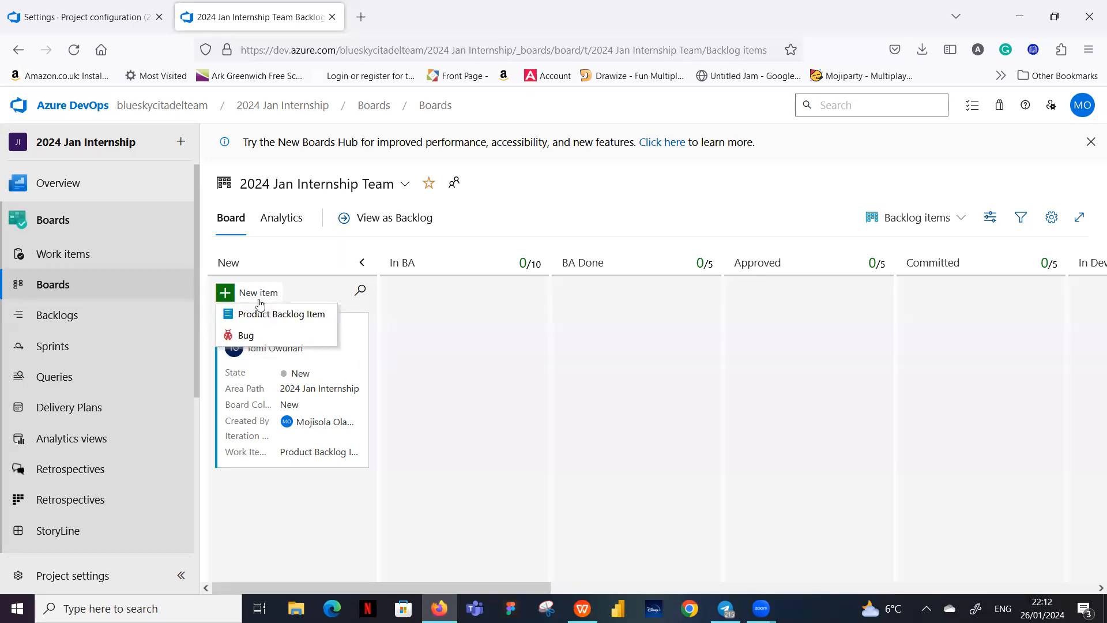
left_click(258, 334)
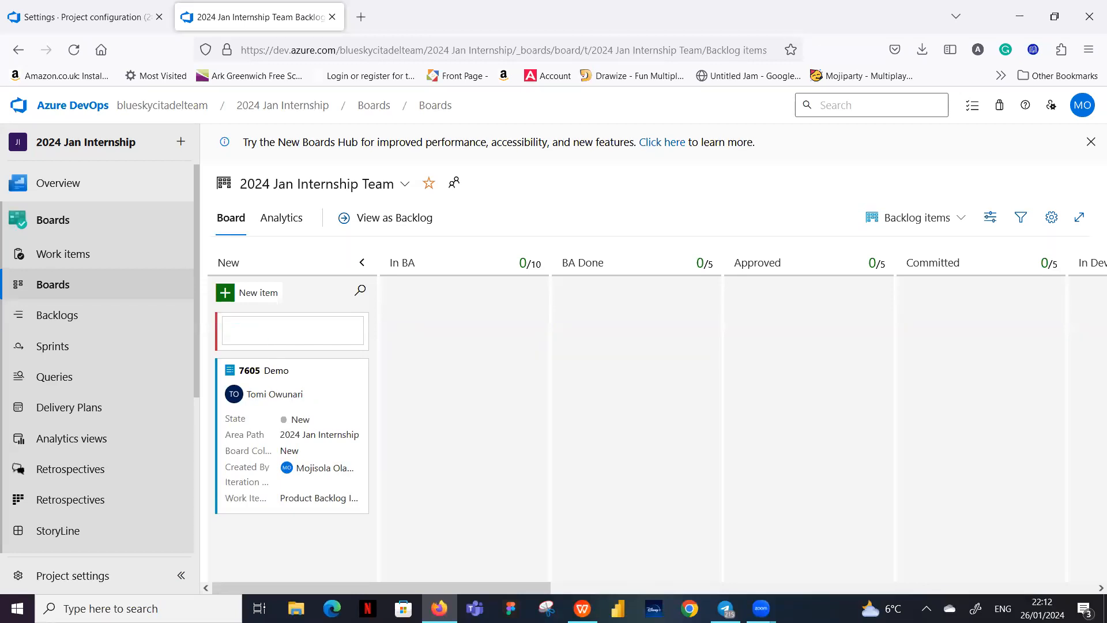
type("Demo Deffects")
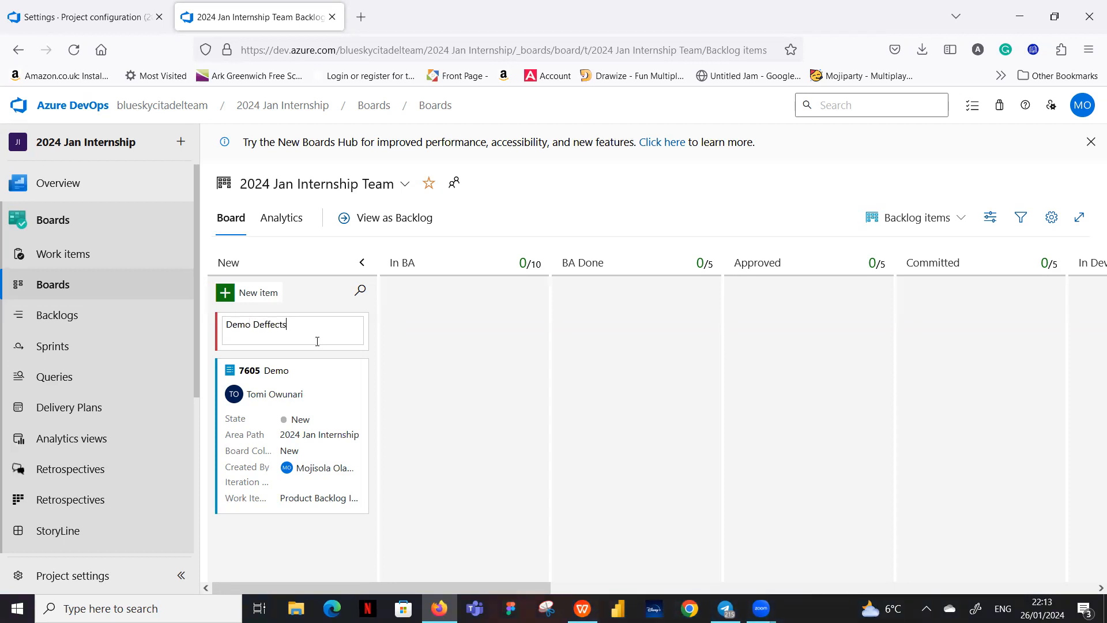
left_click(437, 401)
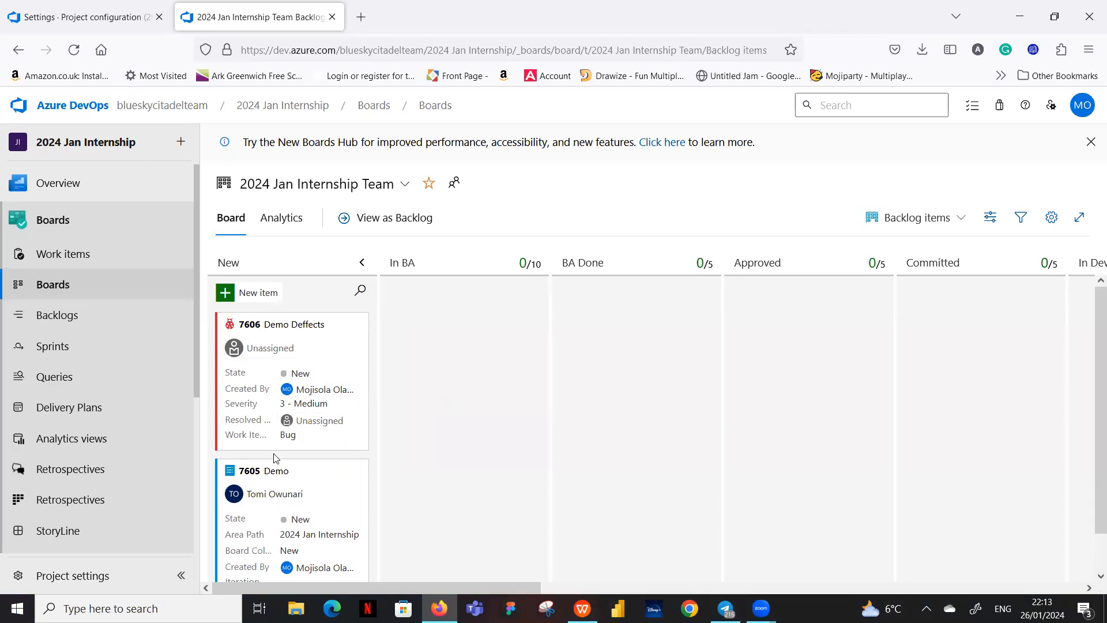
Assign the Demo Deffects bug to a team member found by searching for their first name
left_click(306, 348)
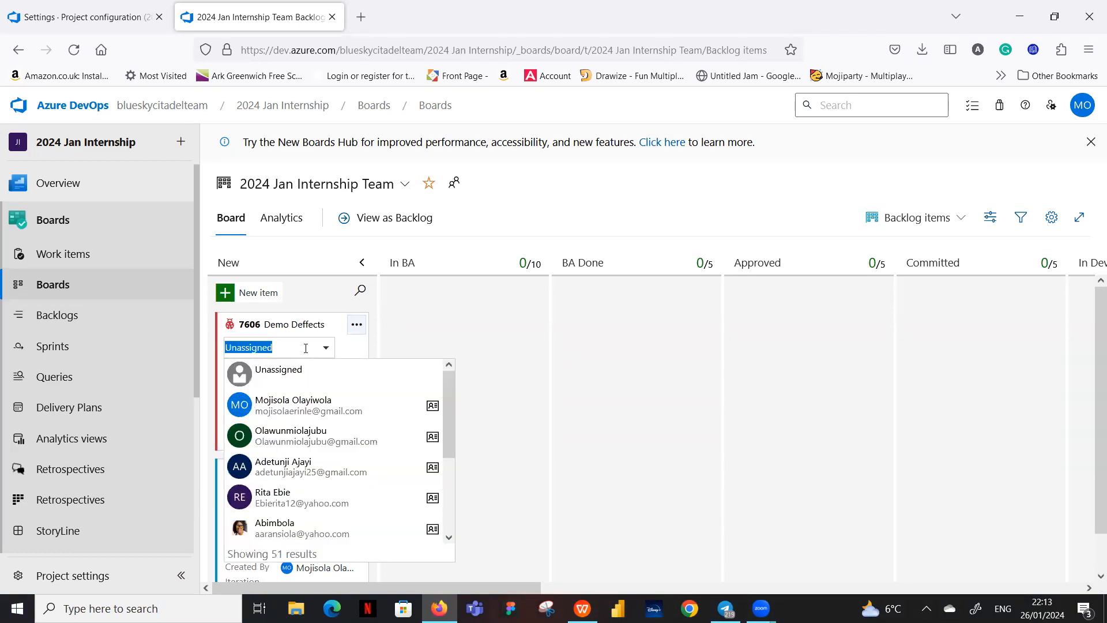
type("rita")
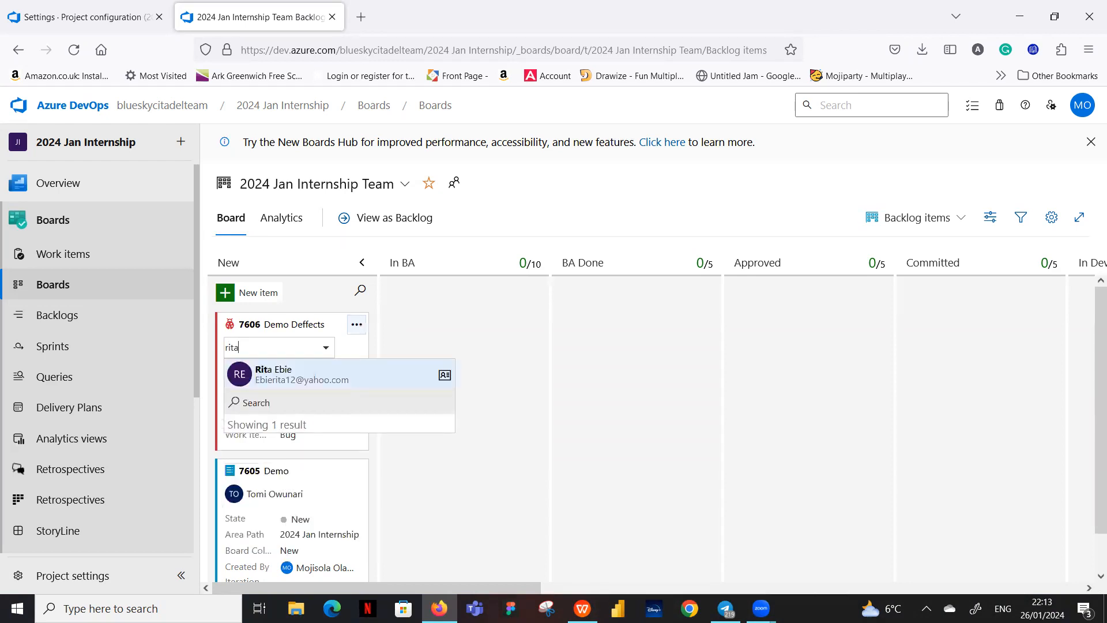
left_click(291, 374)
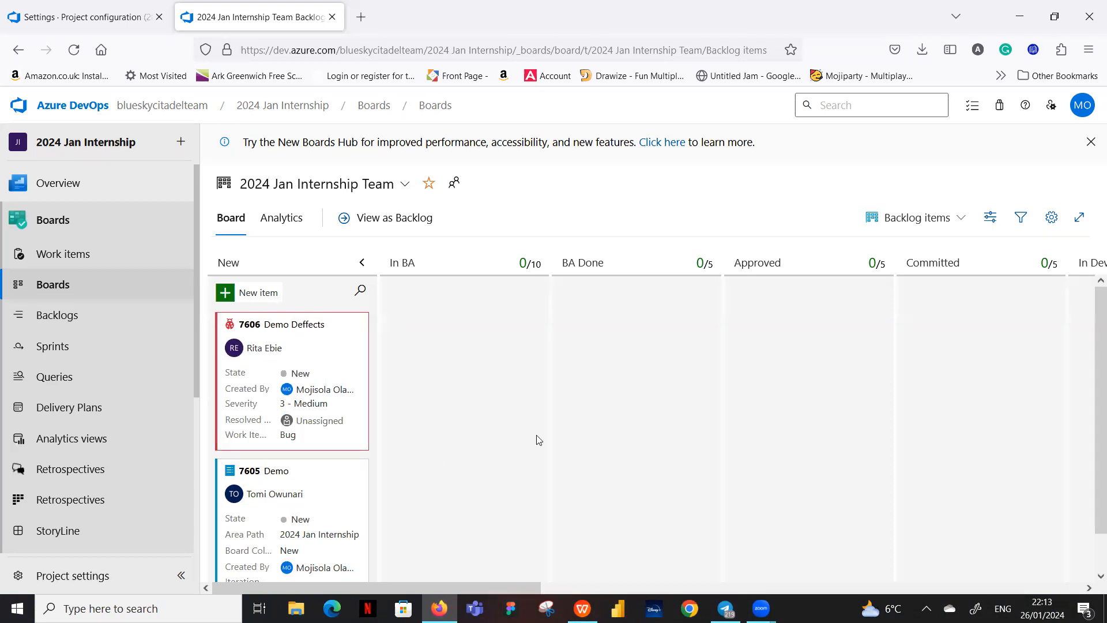
Move the Demo card from the New column to In BA and set its State to BA Done
scroll(536, 440, "down", 1)
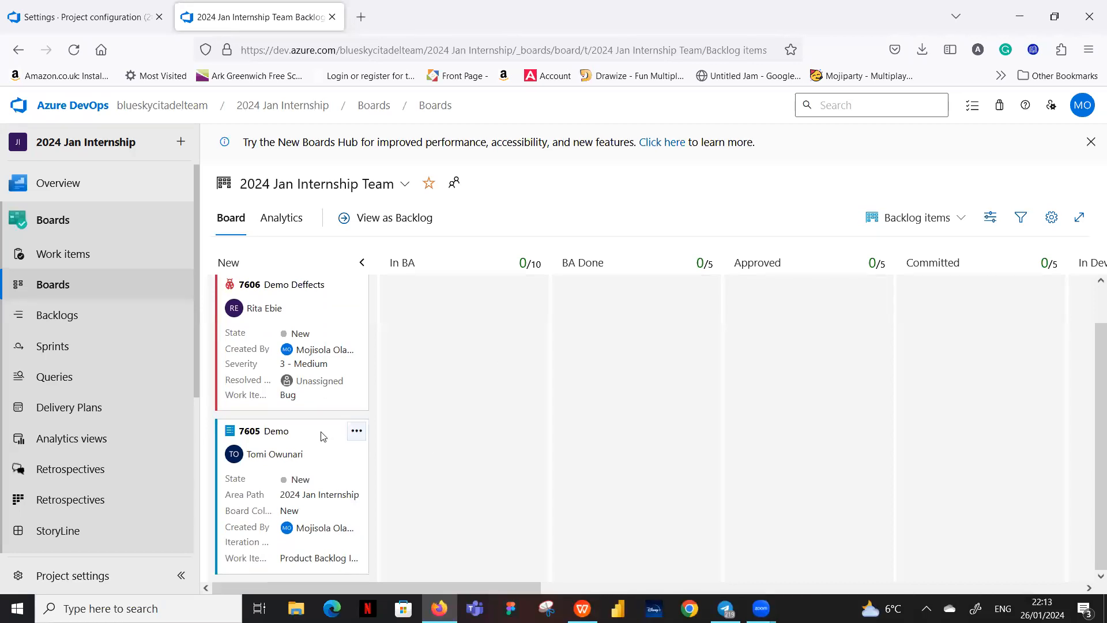
left_click_drag(322, 436, 489, 295)
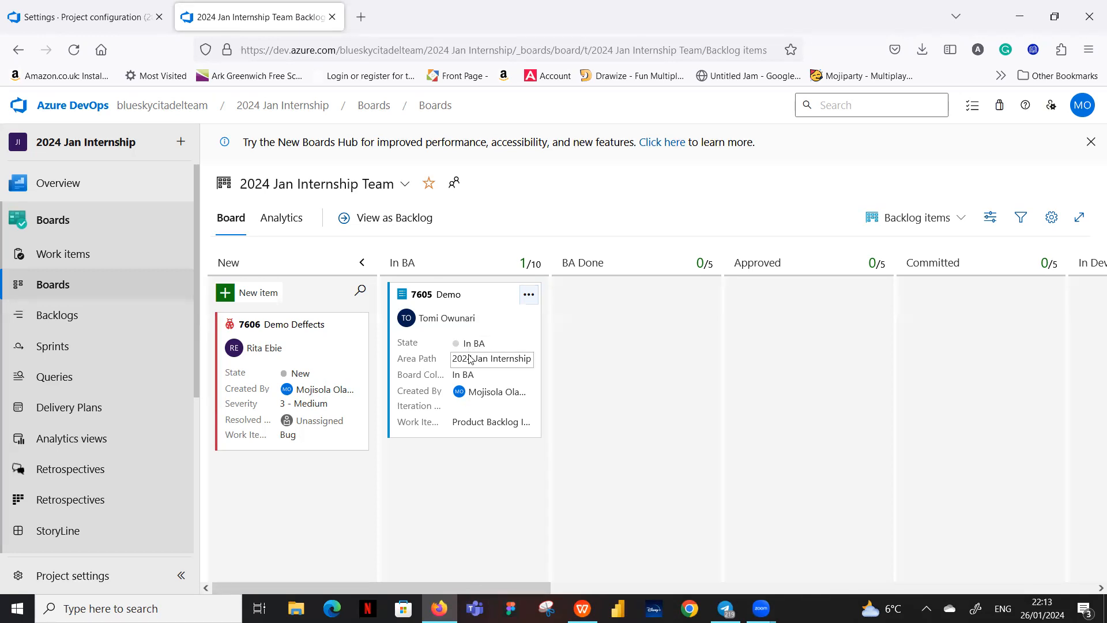
left_click(511, 343)
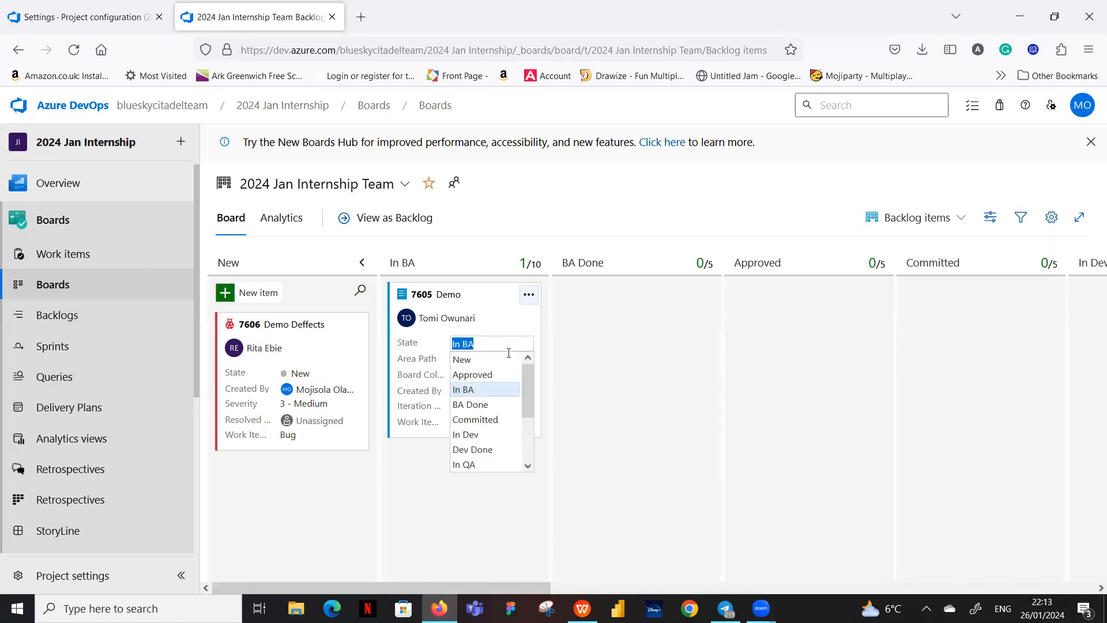
left_click(493, 405)
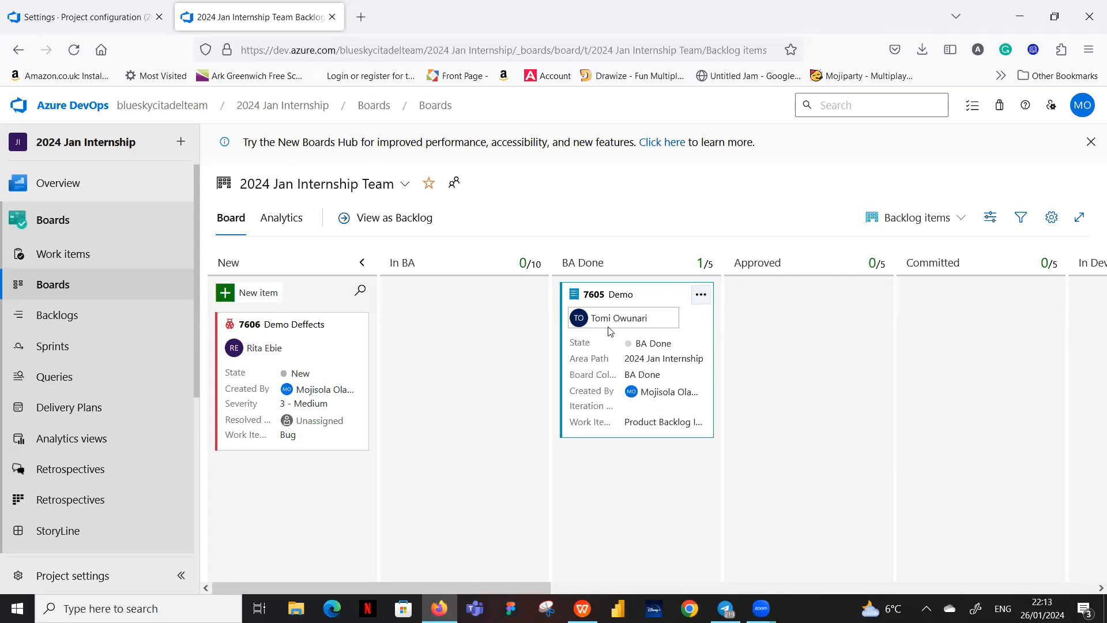
Set the State of the Demo card to Approved
left_click(678, 340)
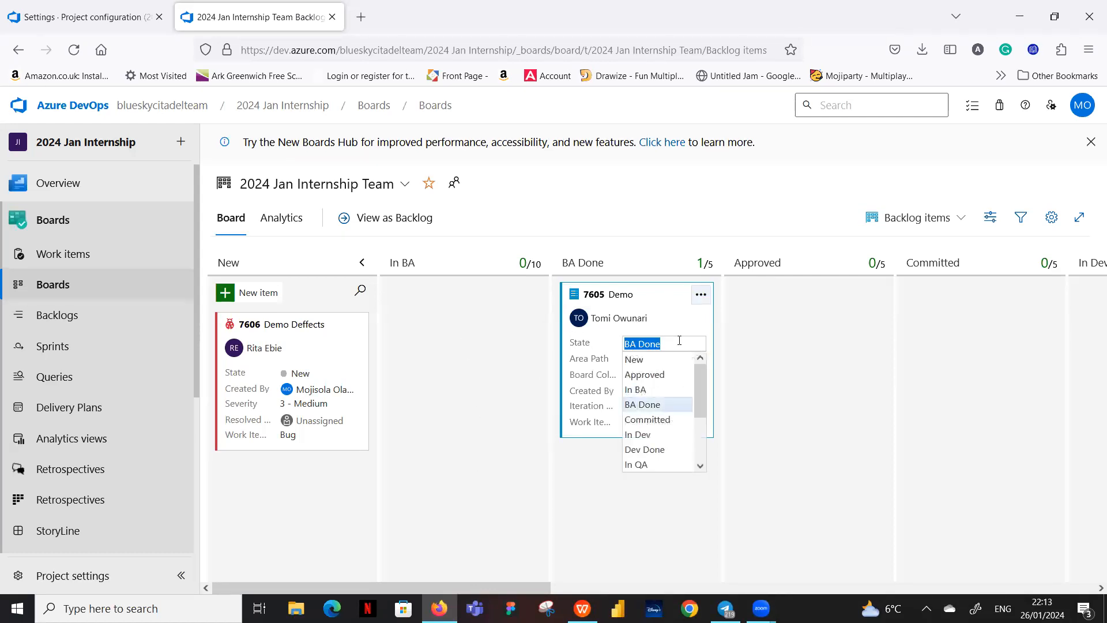
left_click(646, 374)
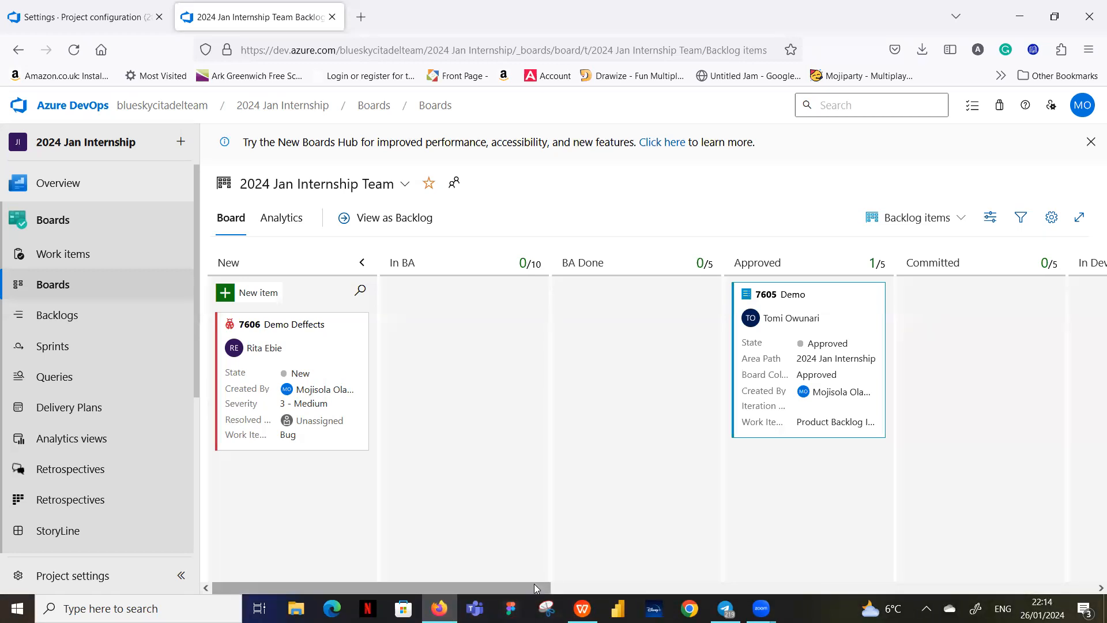
scroll(650, 582, "right", 5)
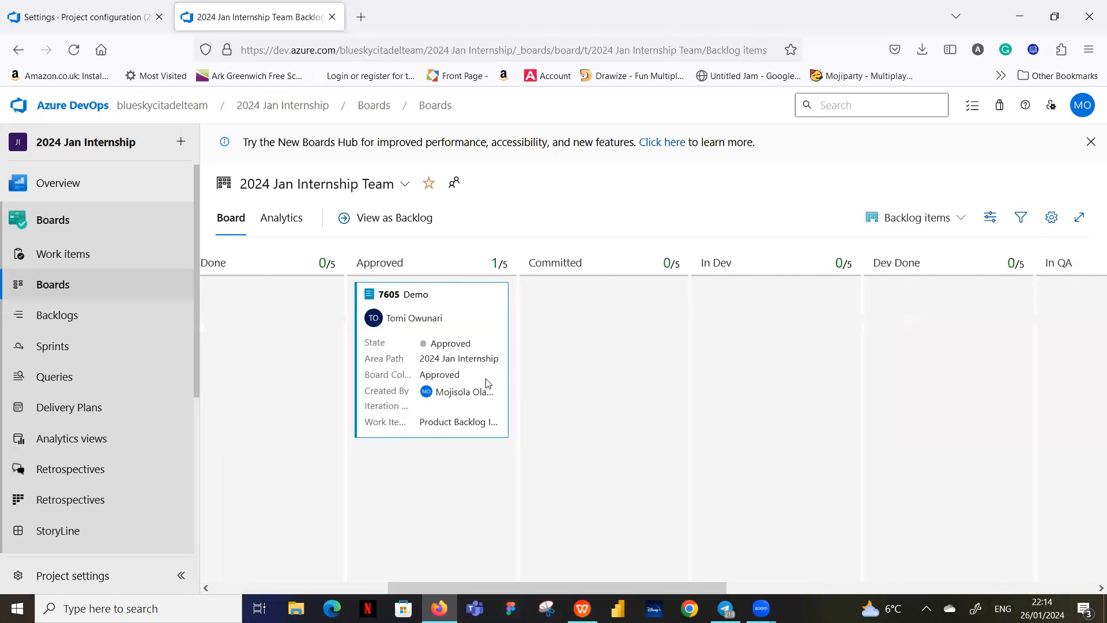
Set the State of the Demo card to Committed, then move the card to the In Dev column
left_click(474, 345)
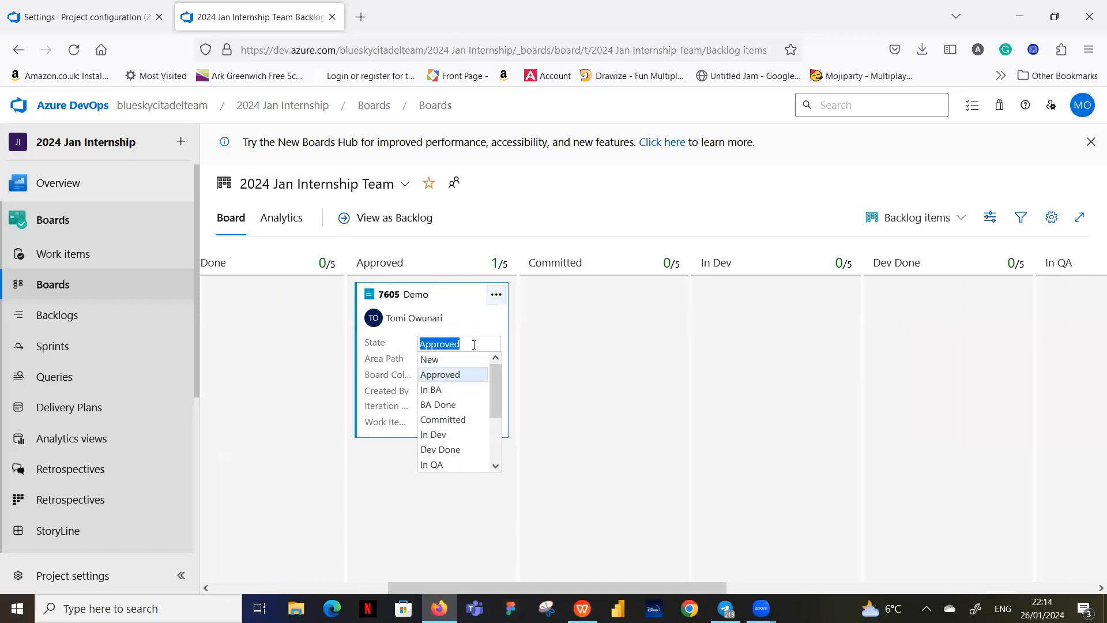
left_click(455, 420)
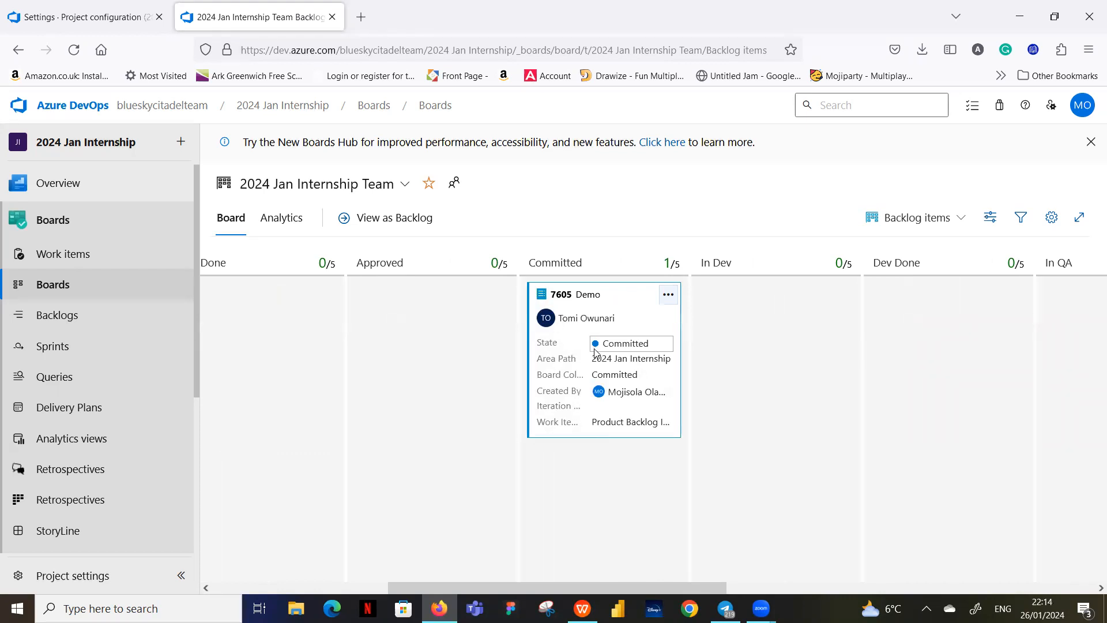
left_click_drag(620, 295, 744, 305)
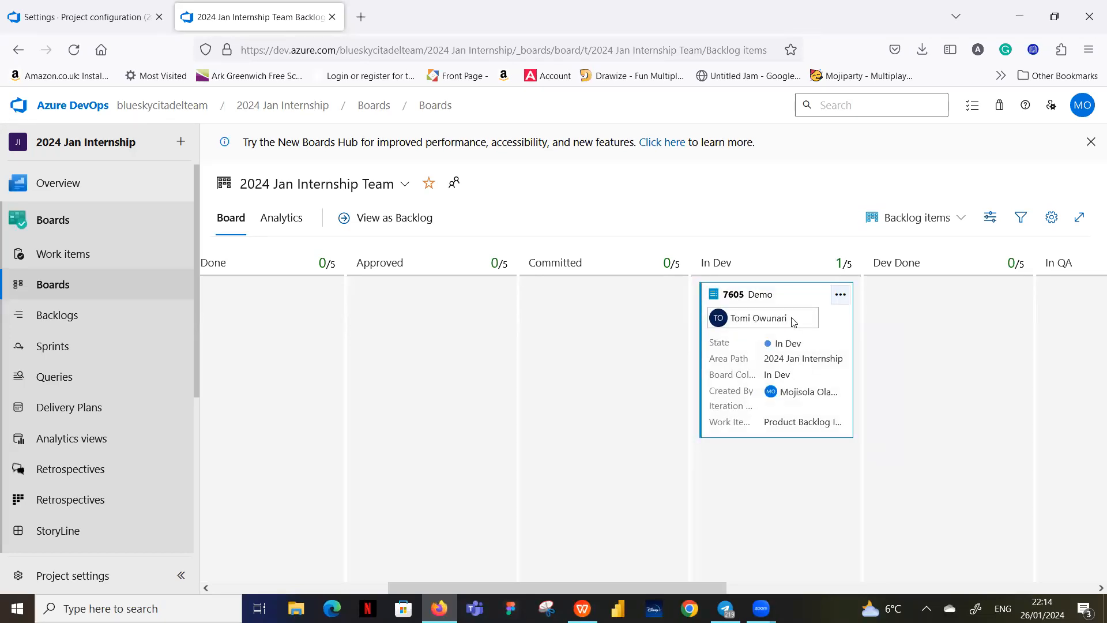
Reassign the Demo card to the team member acting as developer and move it to the Dev Done column
left_click(793, 319)
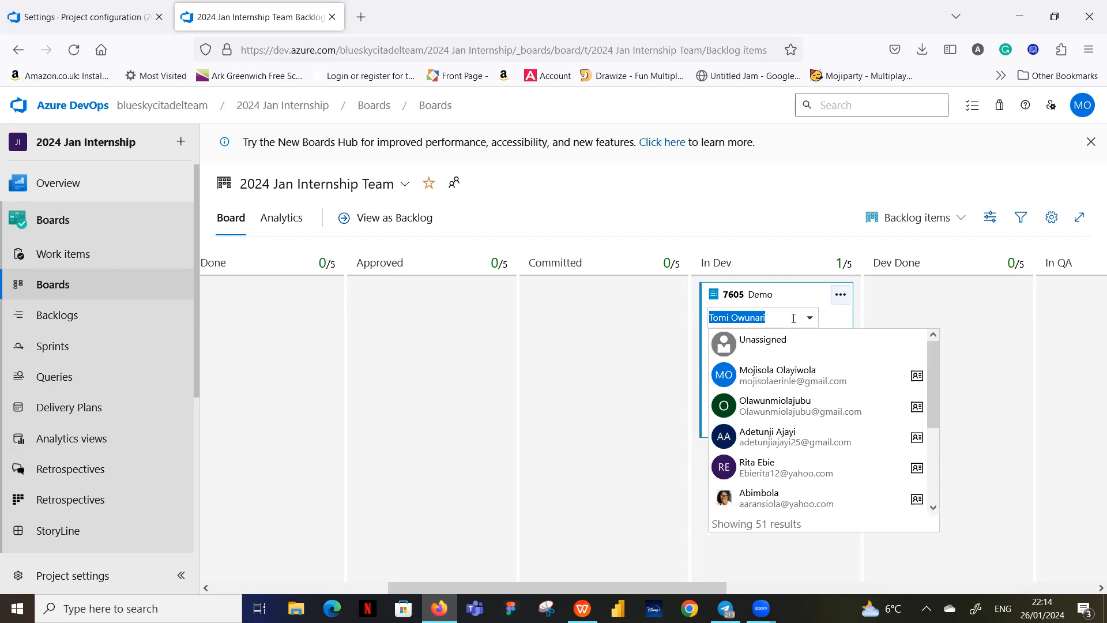
left_click(784, 499)
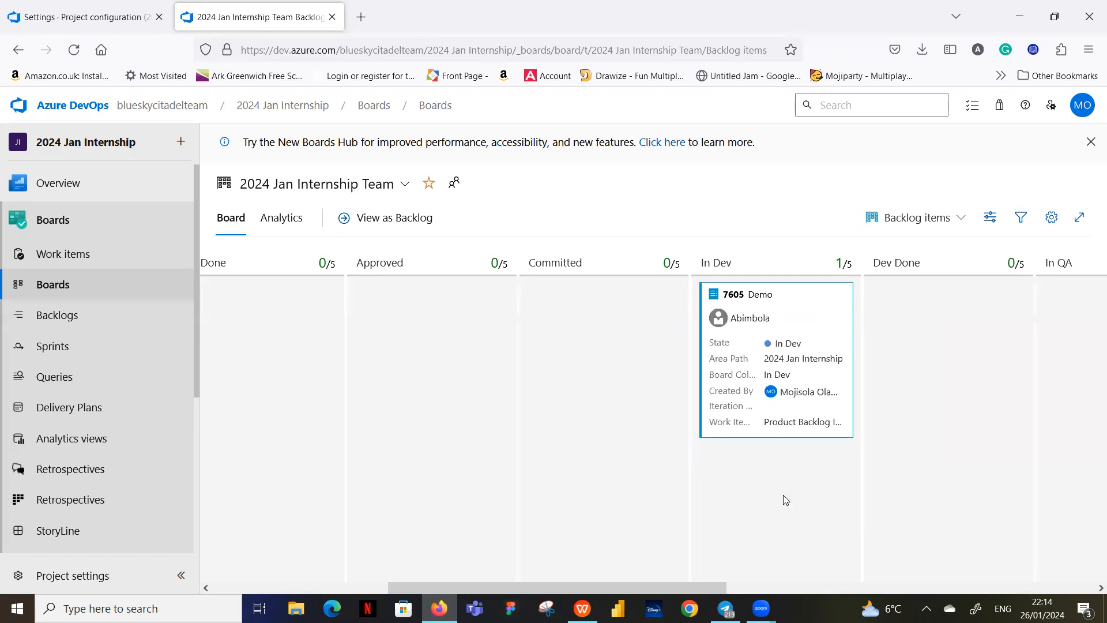
left_click_drag(642, 577, 764, 572)
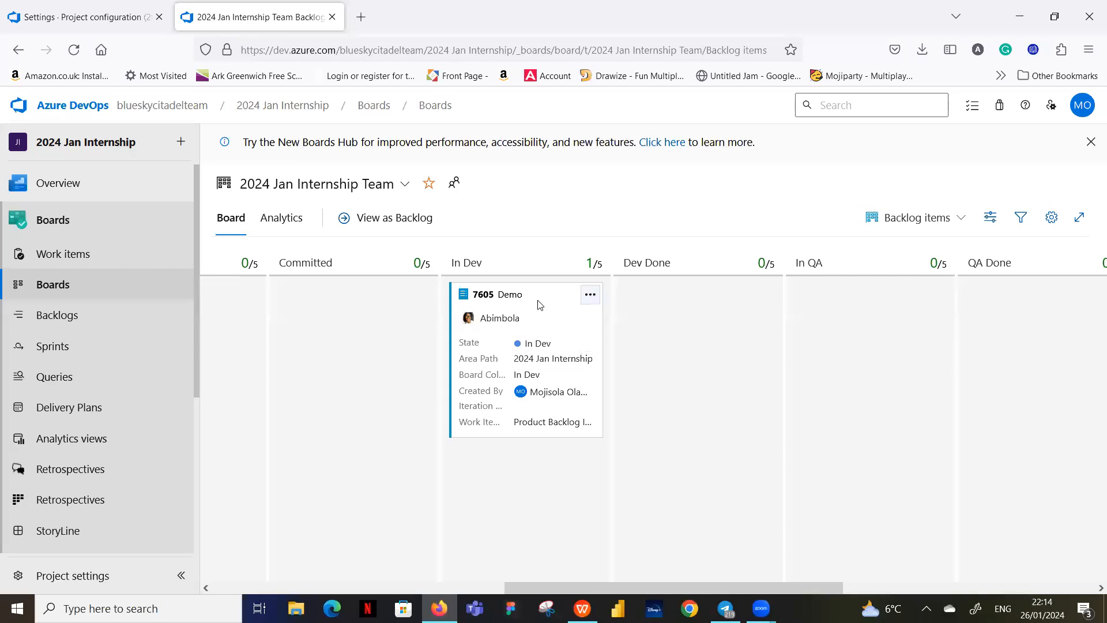
left_click_drag(538, 304, 698, 322)
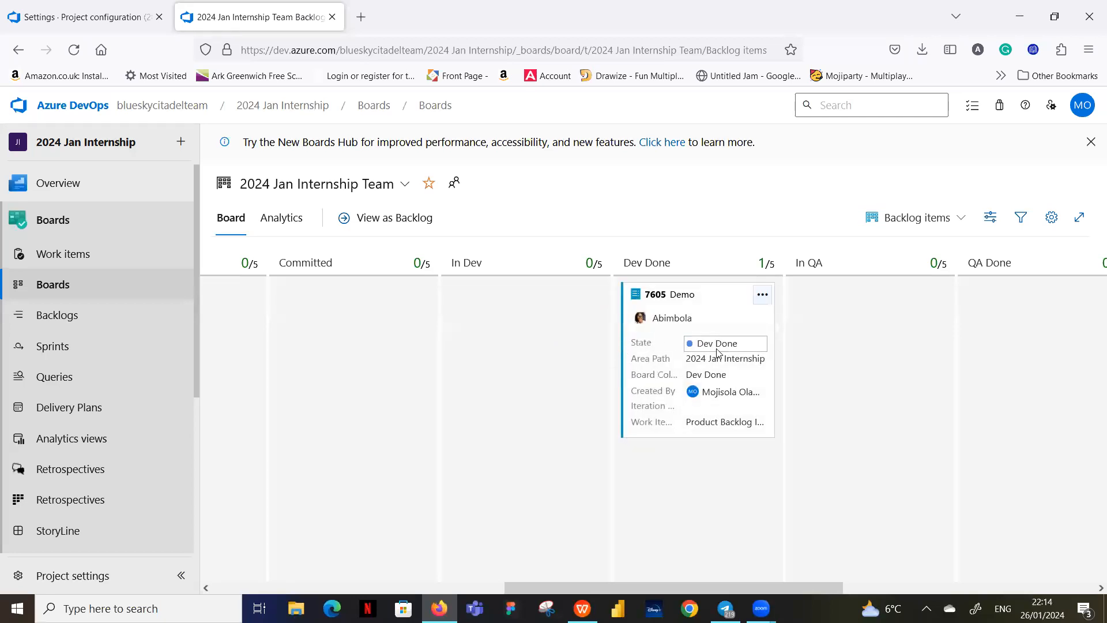
Move the Demo card to In QA and reassign it to the QA team member found by searching for their first name
left_click_drag(675, 584, 755, 571)
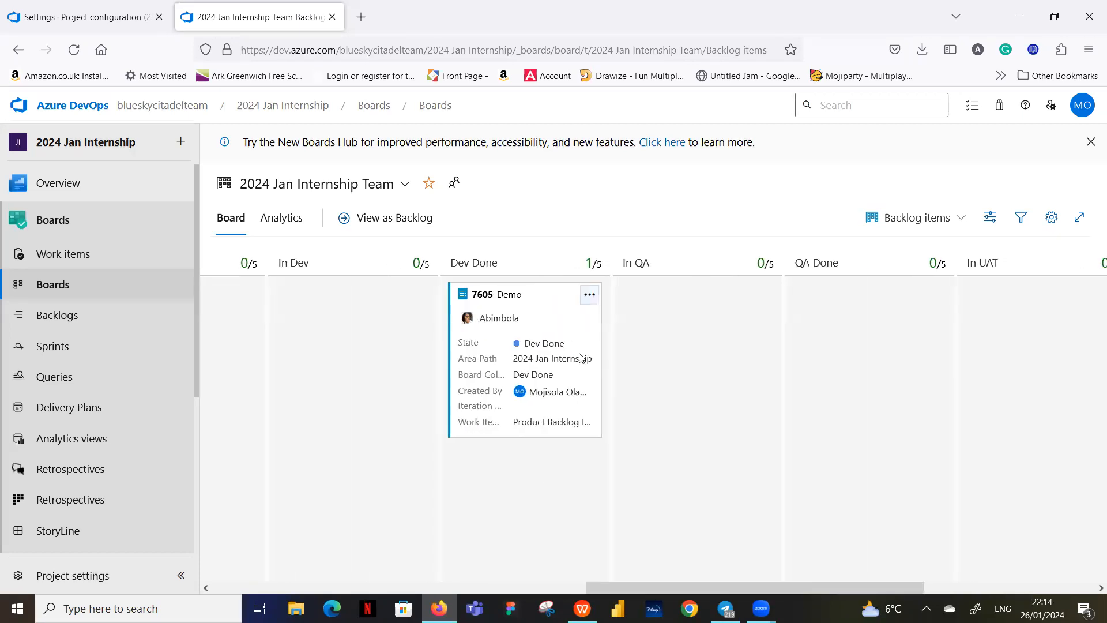
left_click_drag(547, 323, 677, 421)
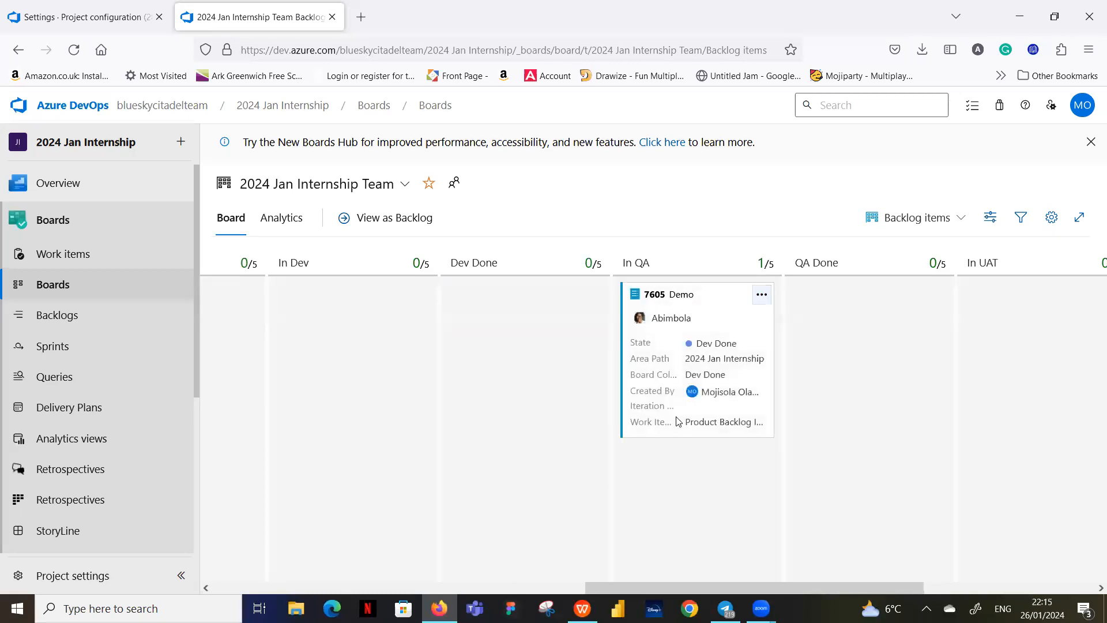
left_click(696, 321)
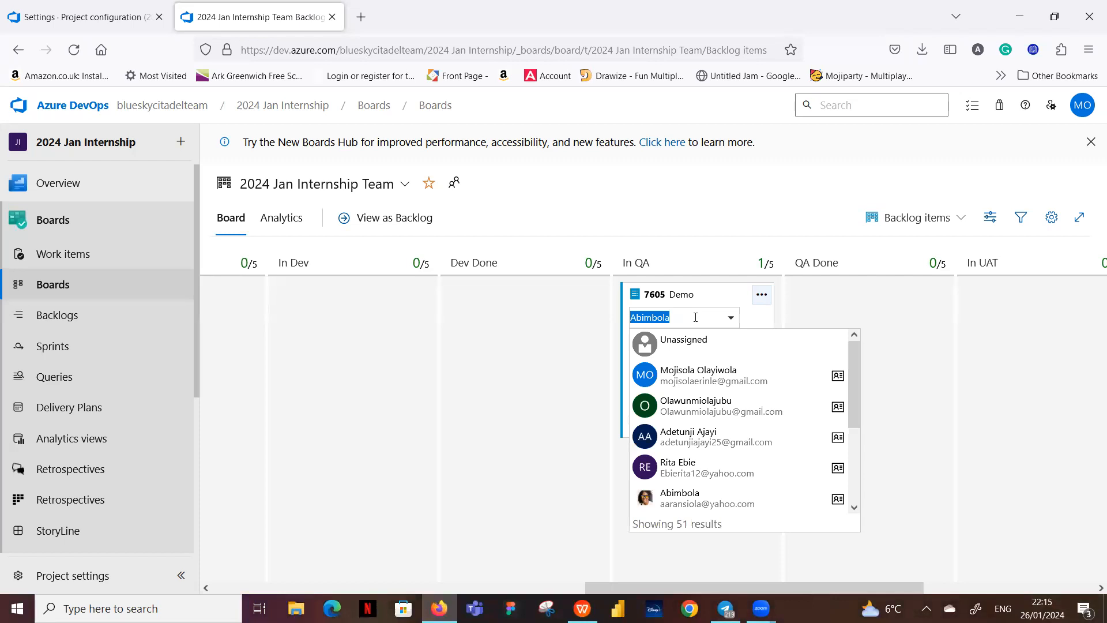
type("rita")
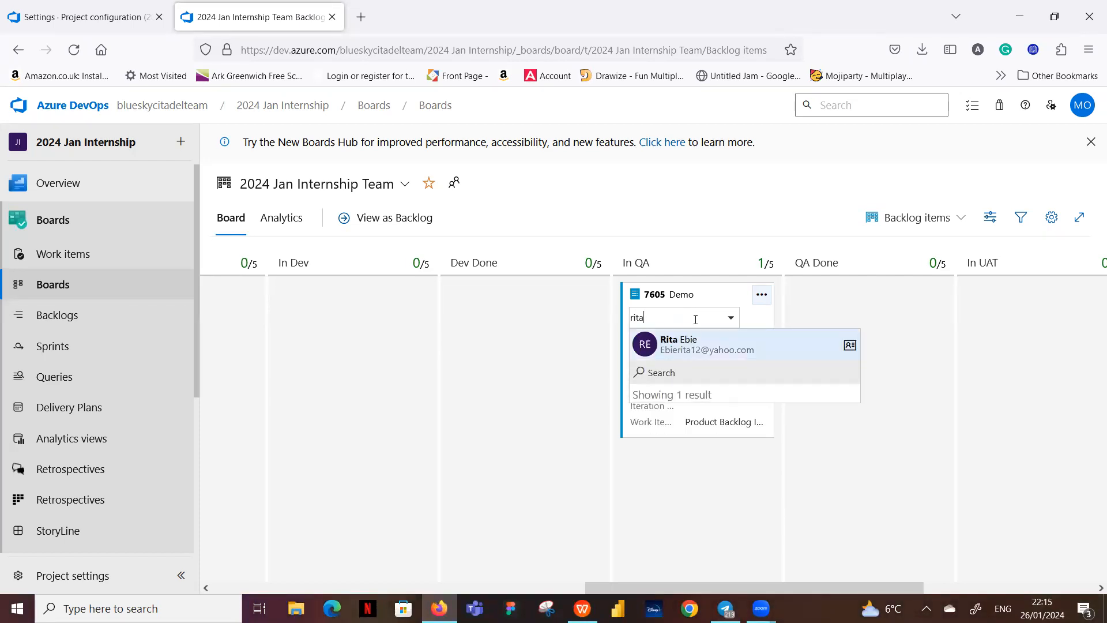
left_click(692, 344)
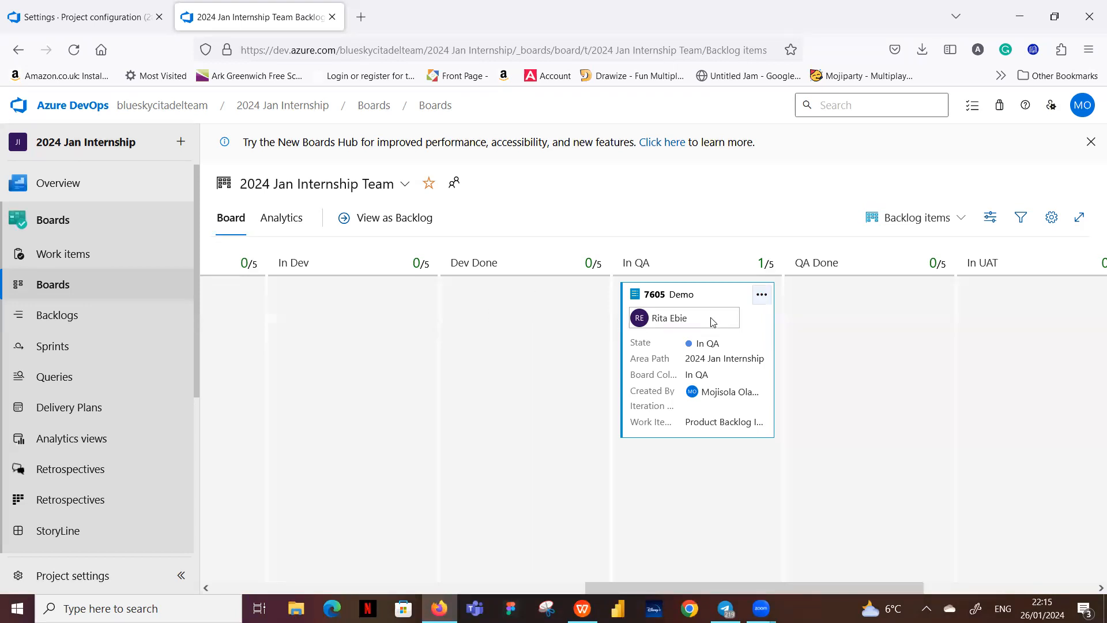
Move the Demo card to the QA Done column and on to In UAT
left_click_drag(731, 308, 897, 300)
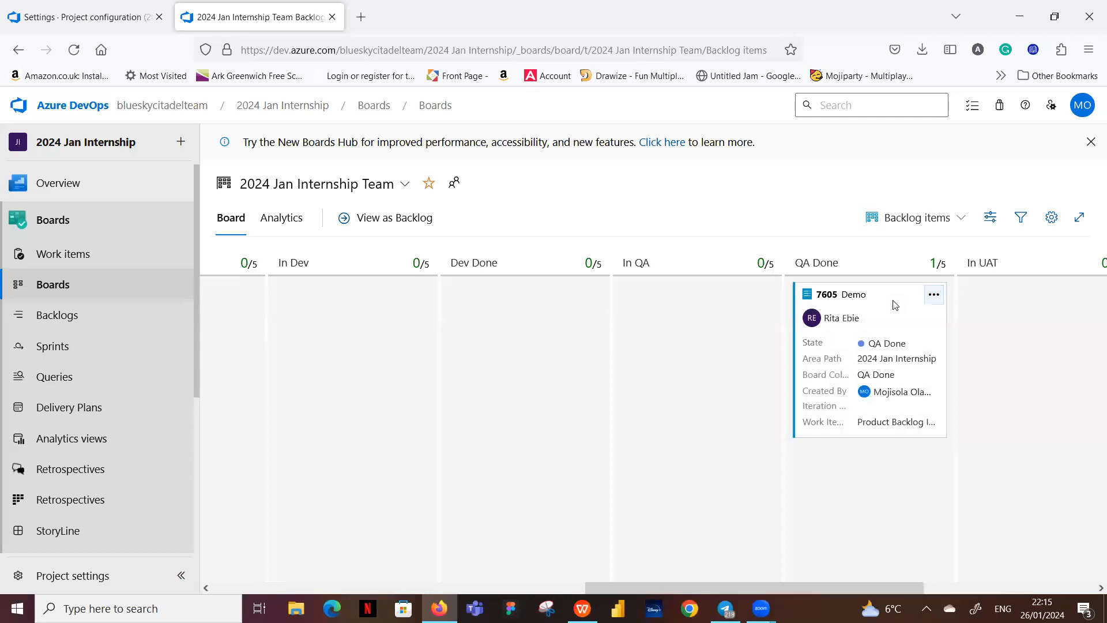
left_click_drag(722, 581, 862, 575)
left_click_drag(654, 346, 788, 295)
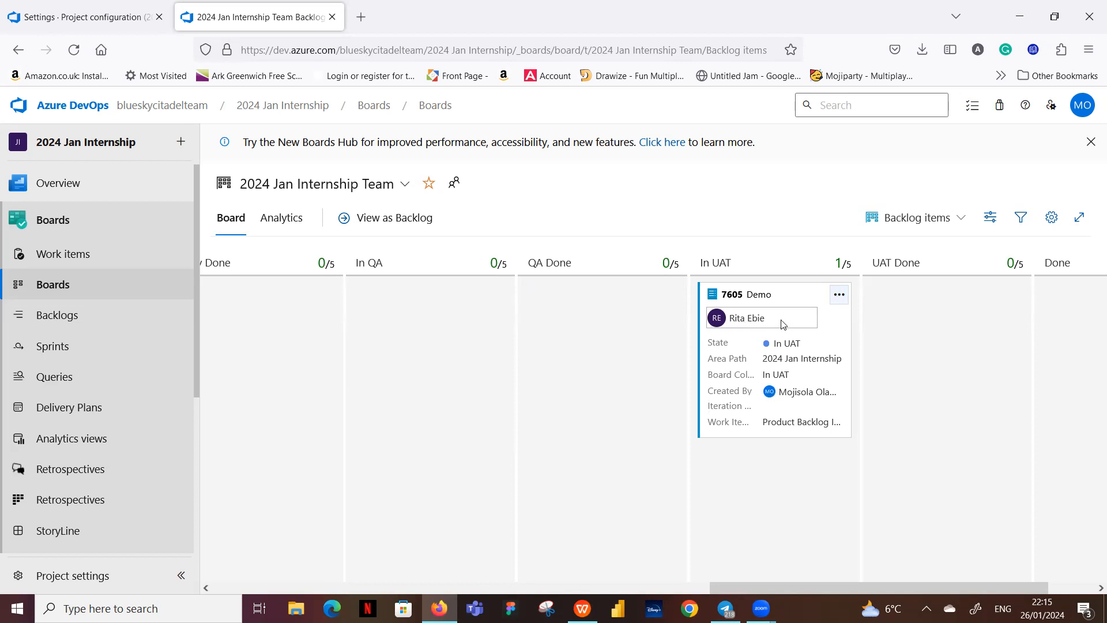
Open the Demo work item and fill its BA and Dev fields with the responsible team members, searching each by first name
left_click(760, 296)
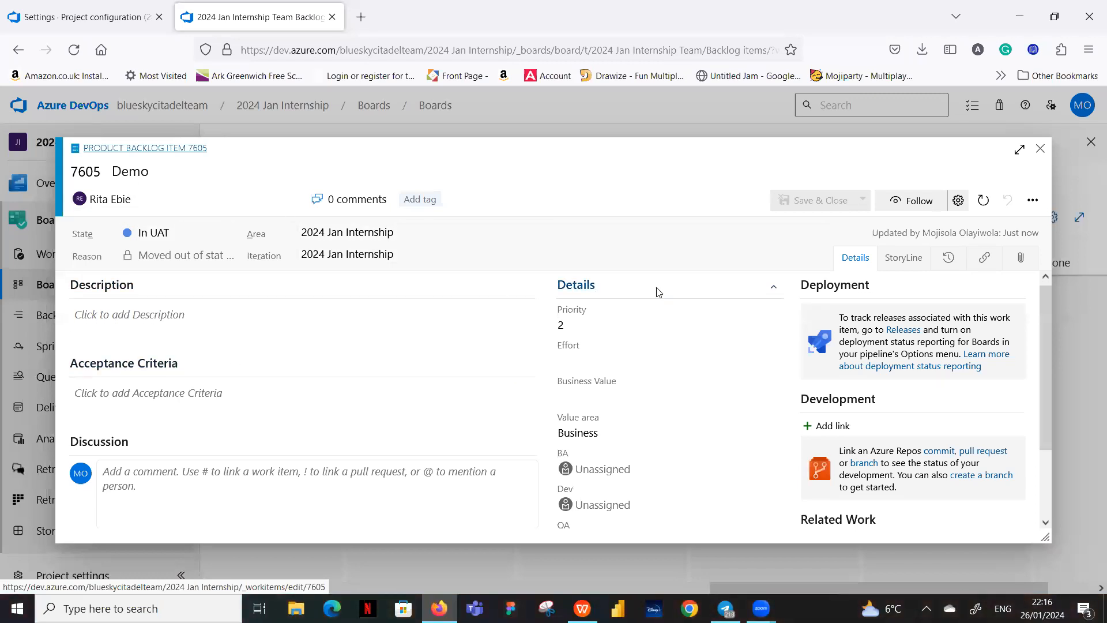
scroll(663, 346, "down", 2)
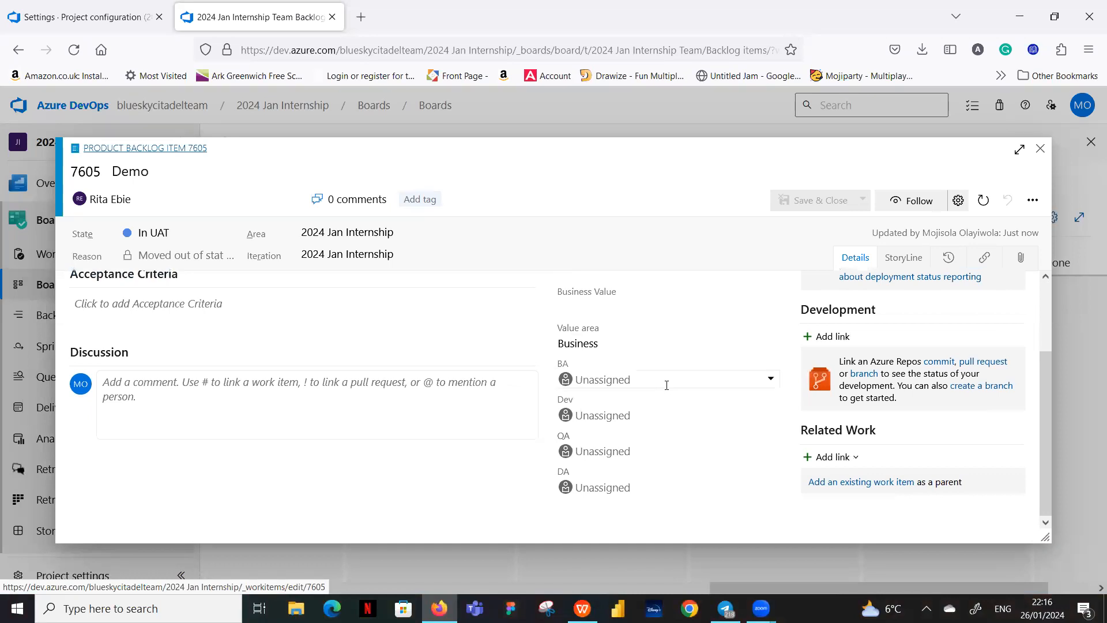
left_click(666, 385)
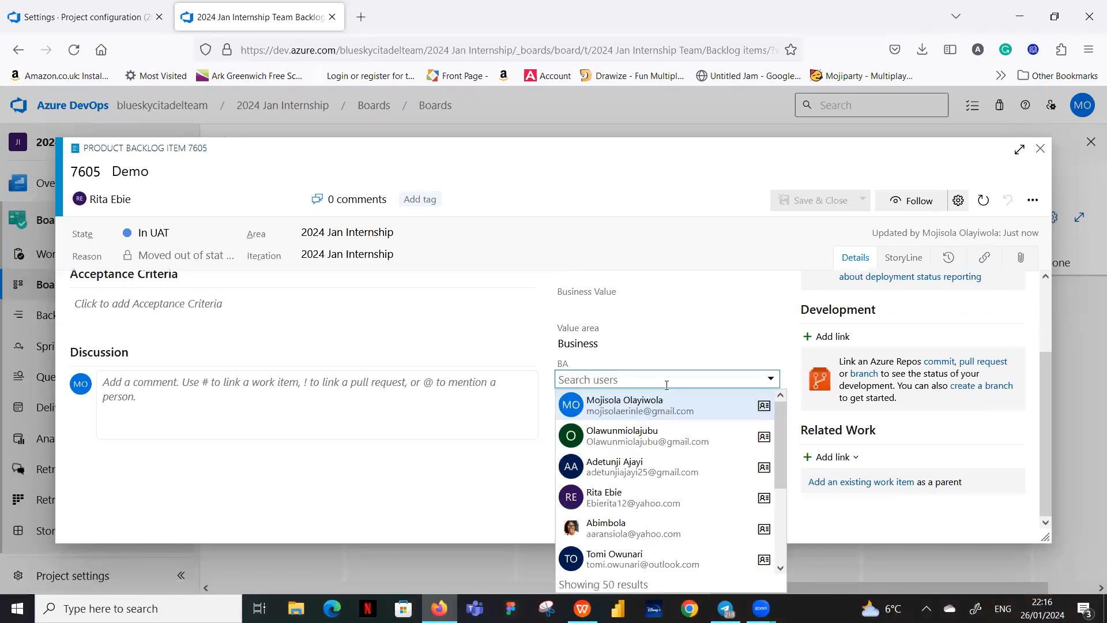
type("tomi")
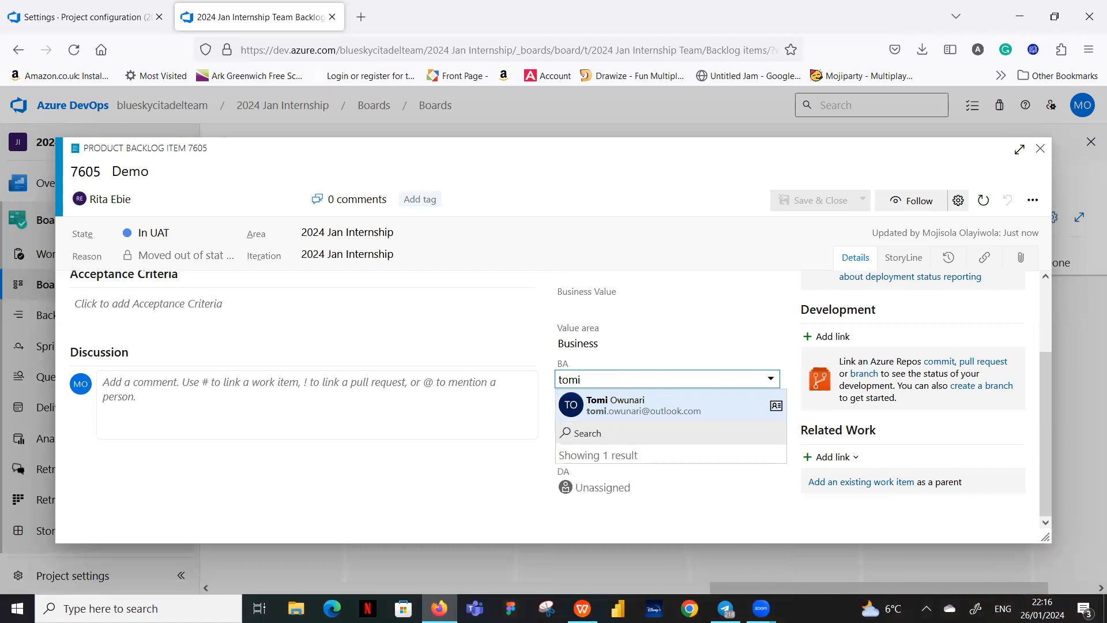
left_click(686, 406)
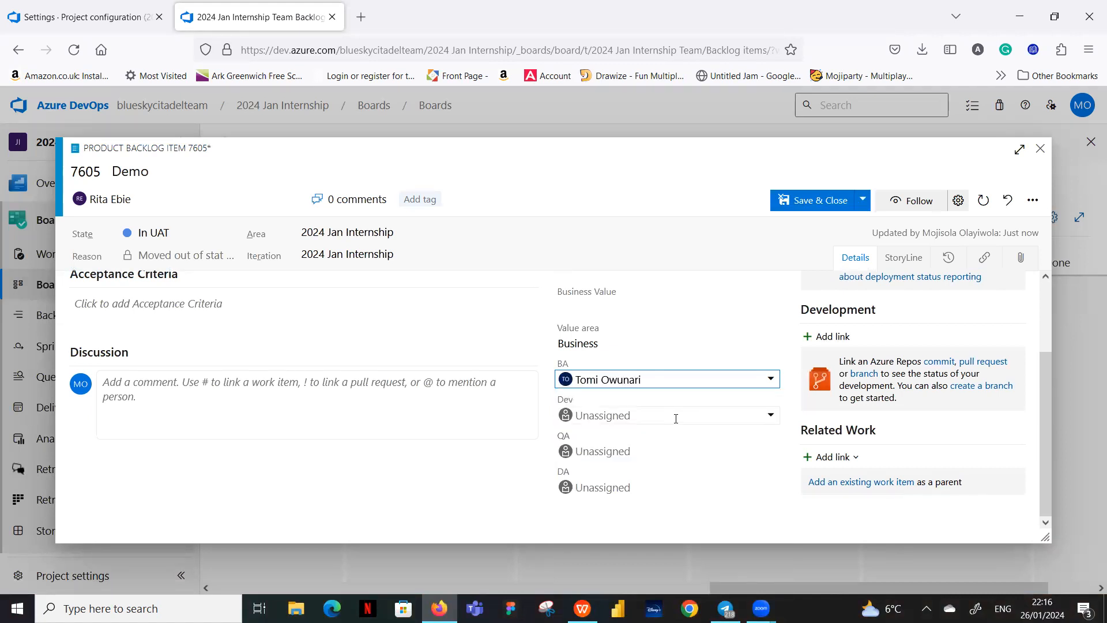
left_click(676, 419)
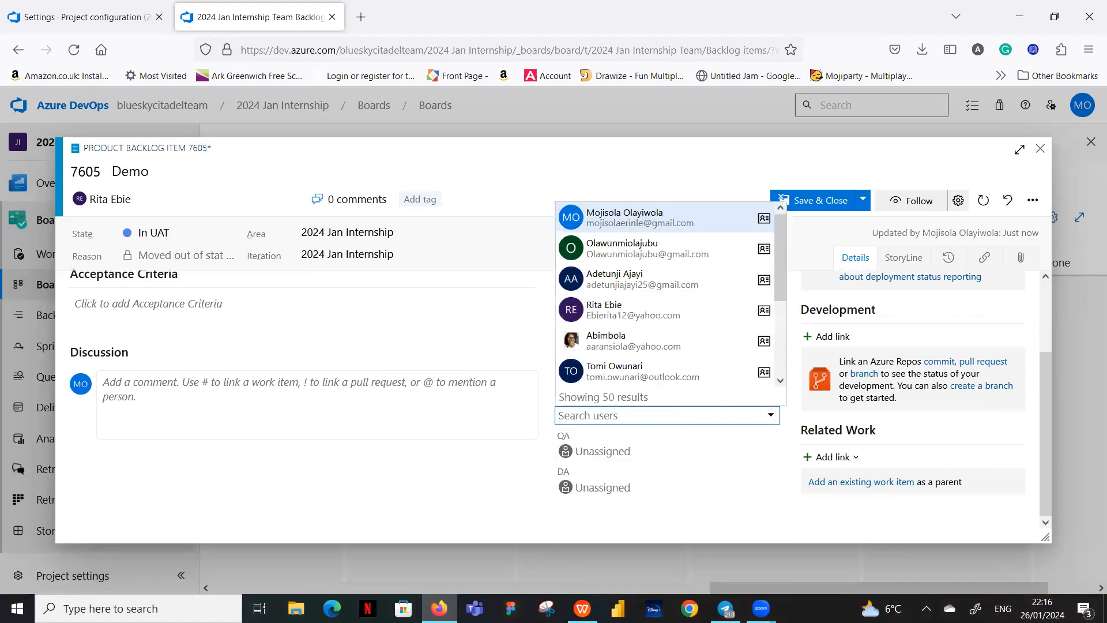
type("abim")
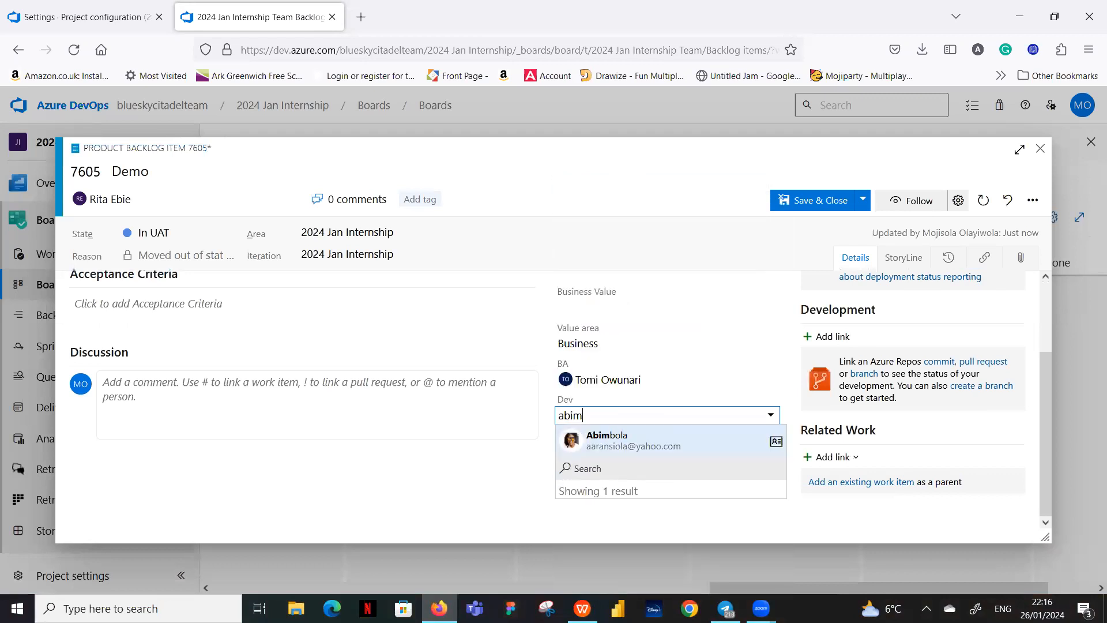
left_click(662, 439)
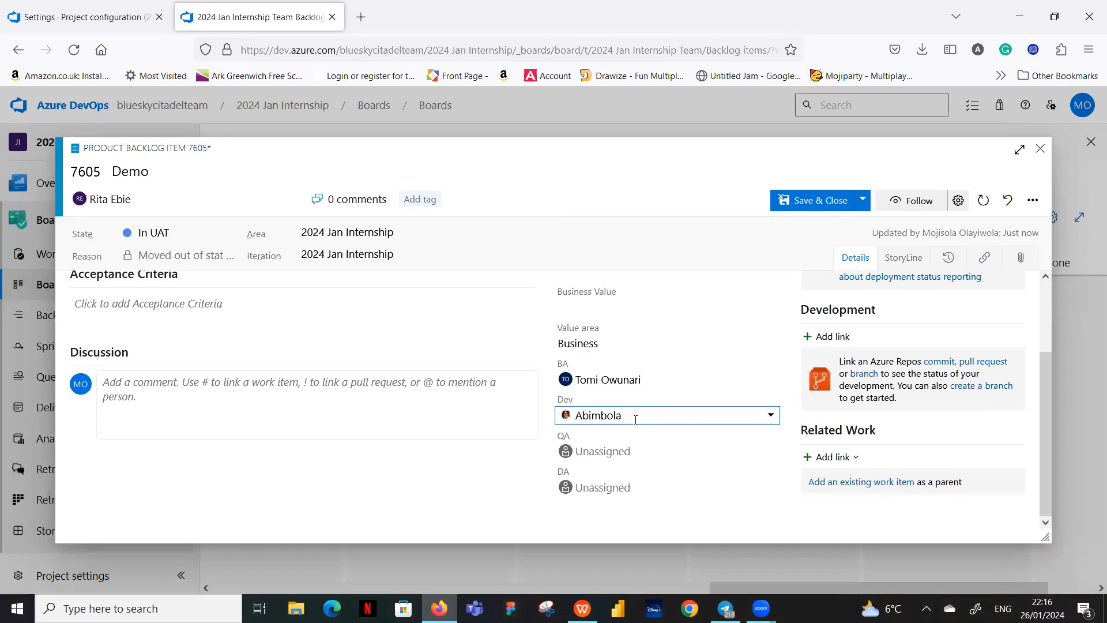
Fill the Demo item's QA and DA fields with the responsible team members, searching each by first name
left_click(649, 449)
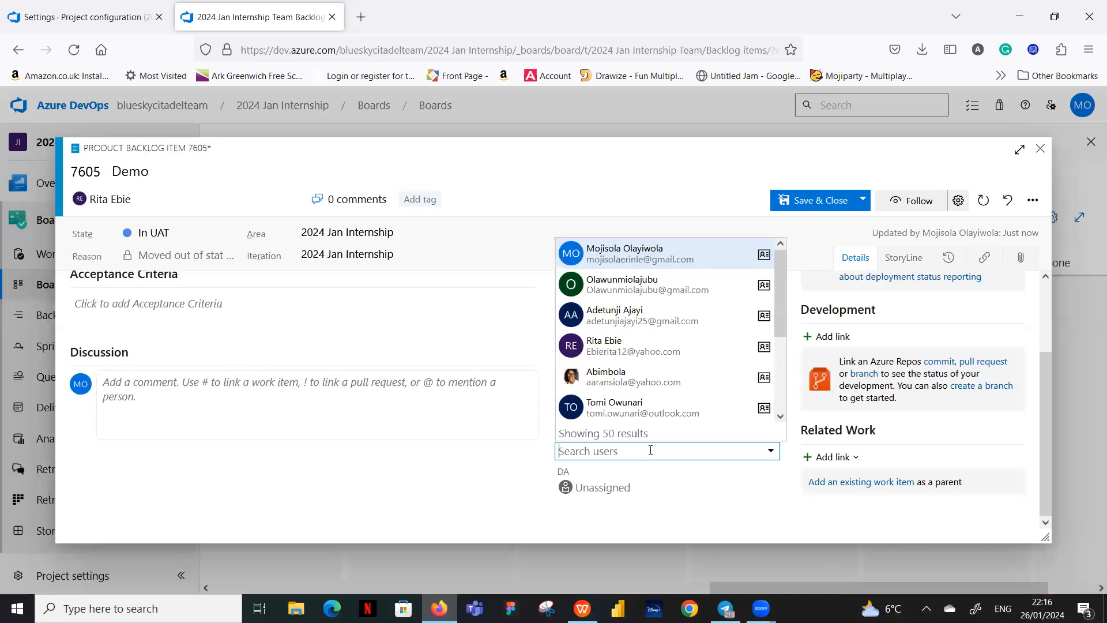
type("rita")
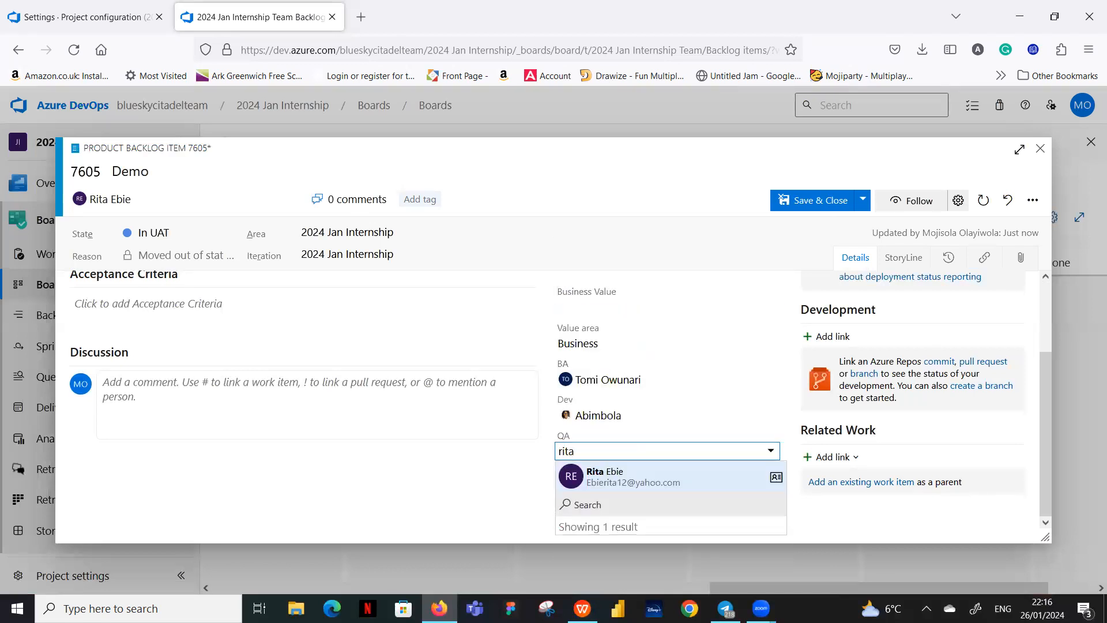
left_click(661, 482)
left_click(661, 485)
type("olawunmi")
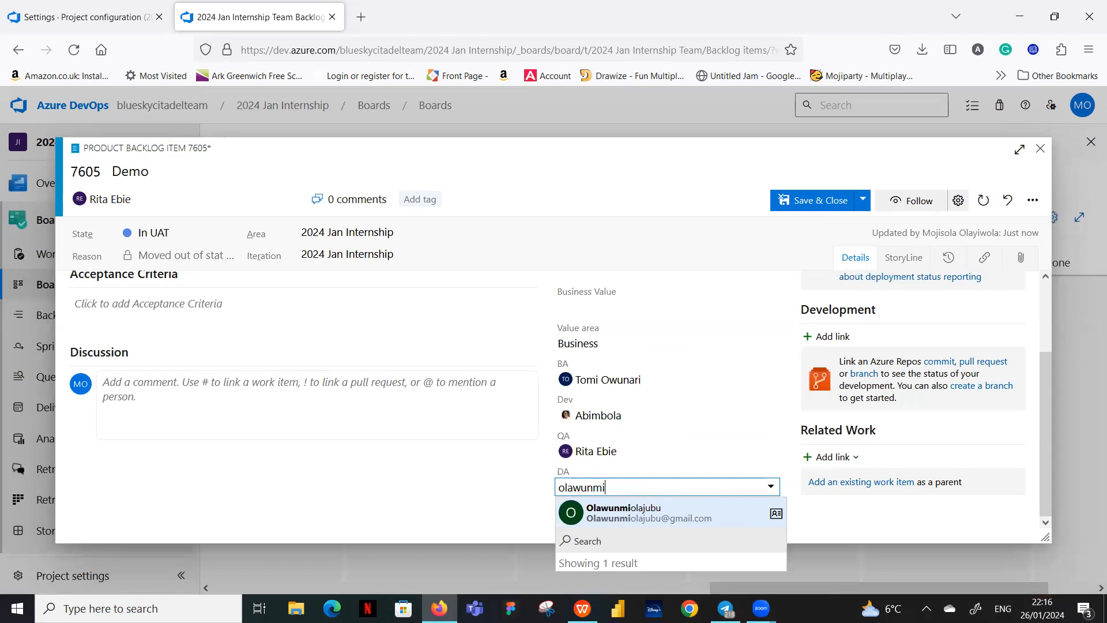
left_click(661, 511)
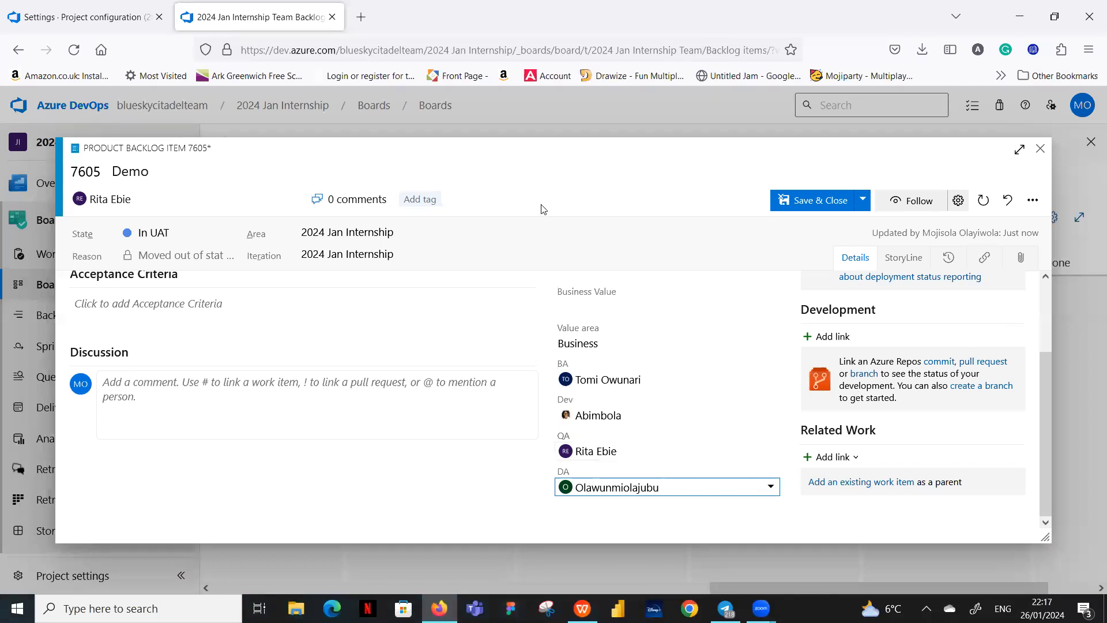
Add a tag with a team member's capitalised first name to the Demo item, then save and close it
left_click(421, 200)
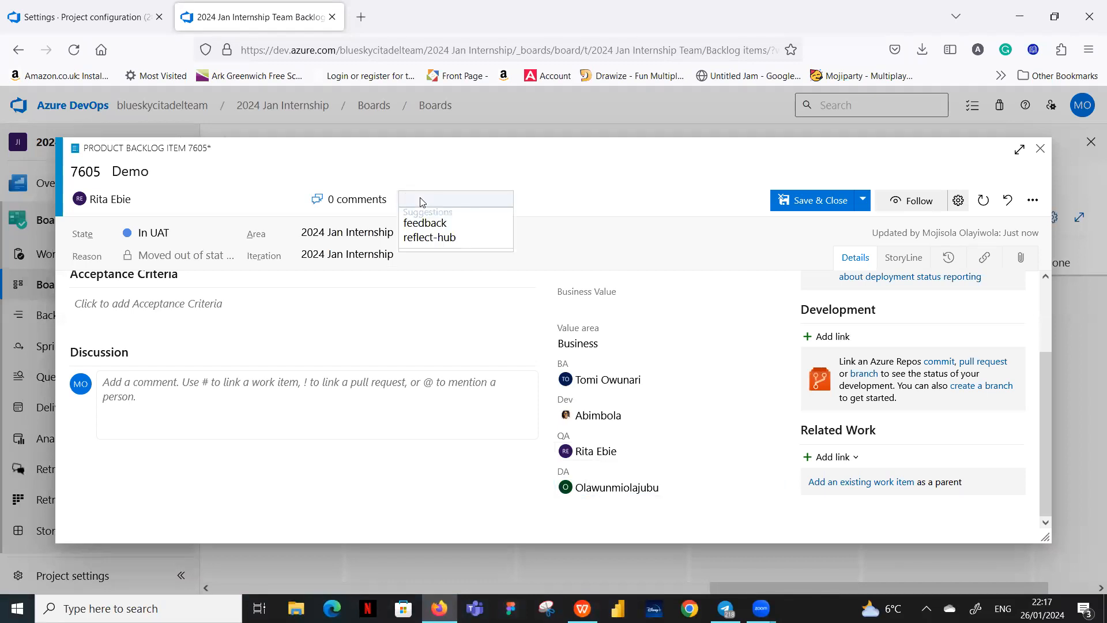
type("adetunji")
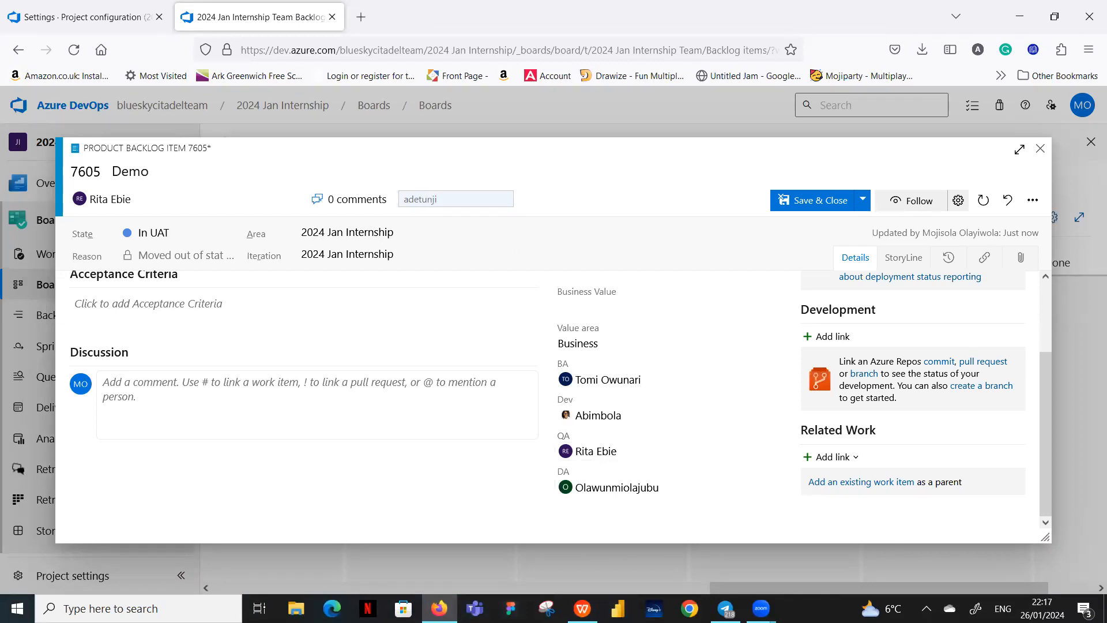
left_click(411, 199)
key("BackSpace")
type("A")
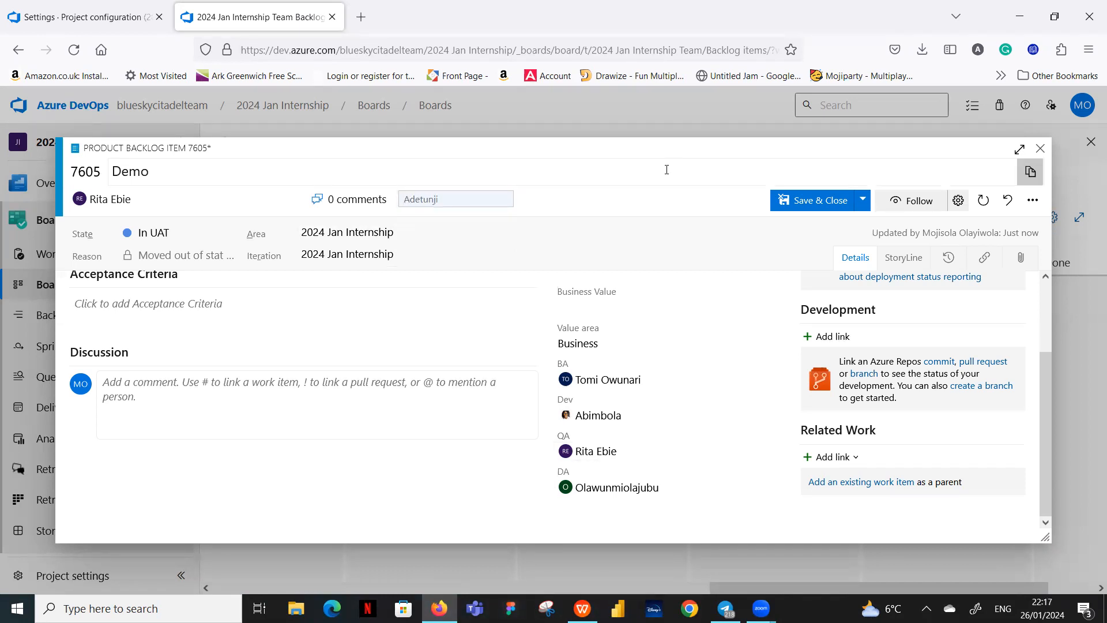
left_click(714, 172)
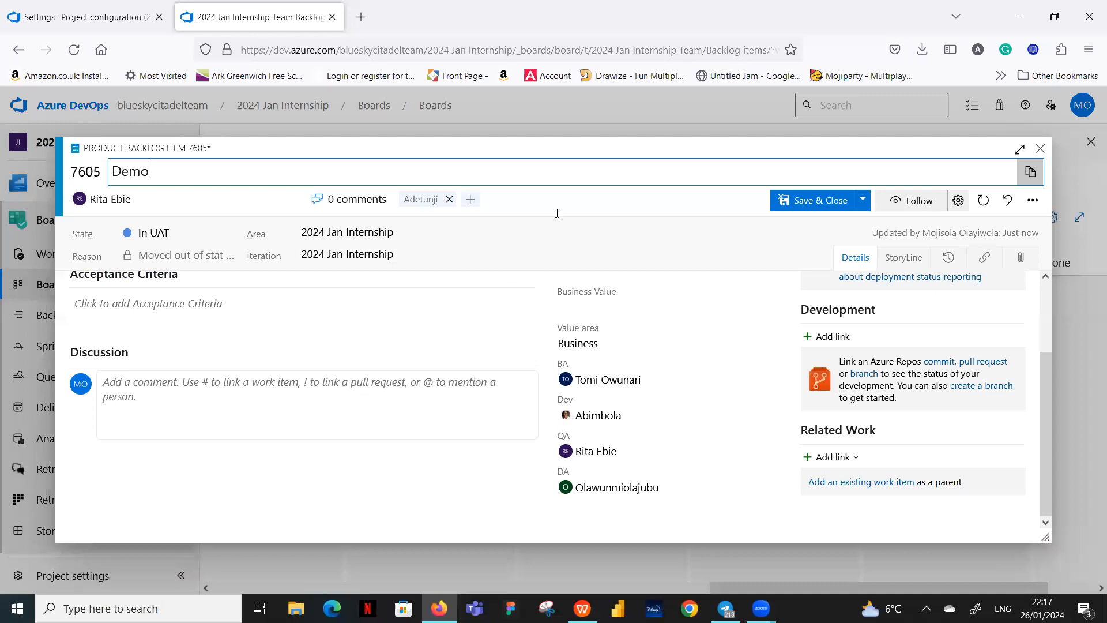
left_click(829, 205)
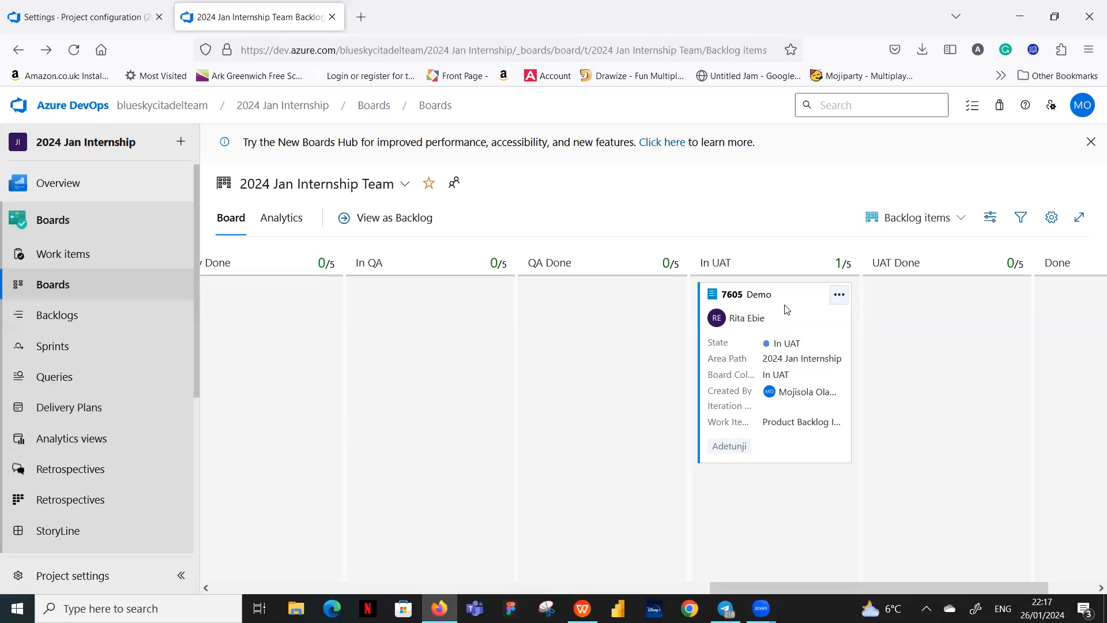
Move the Demo card from In UAT to the UAT Done column and on to Done
left_click_drag(800, 314, 956, 307)
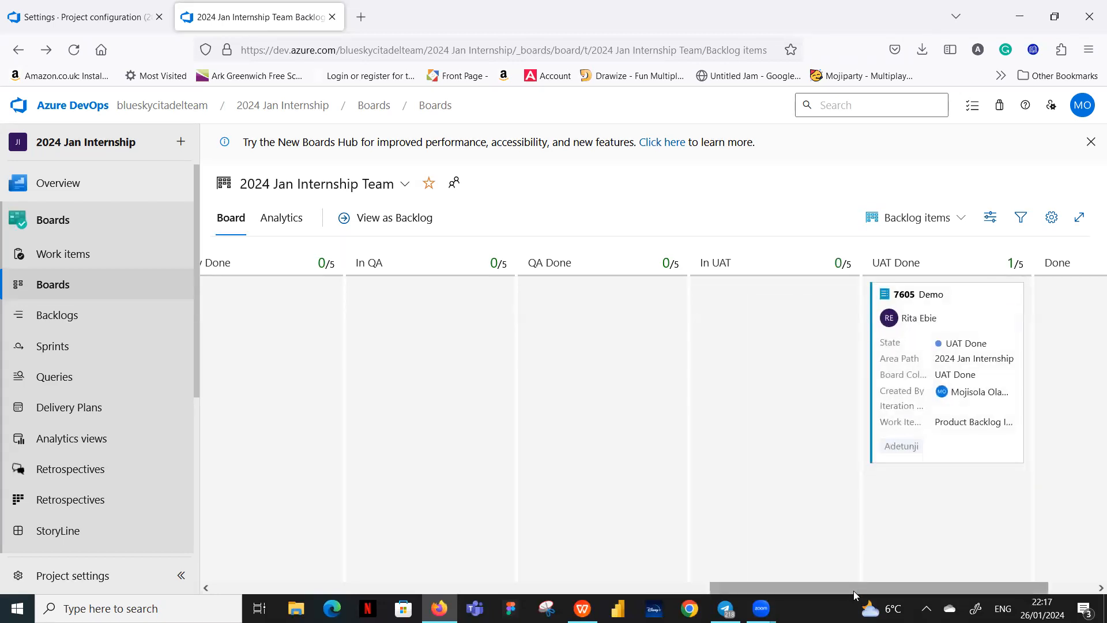
left_click_drag(854, 587, 946, 587)
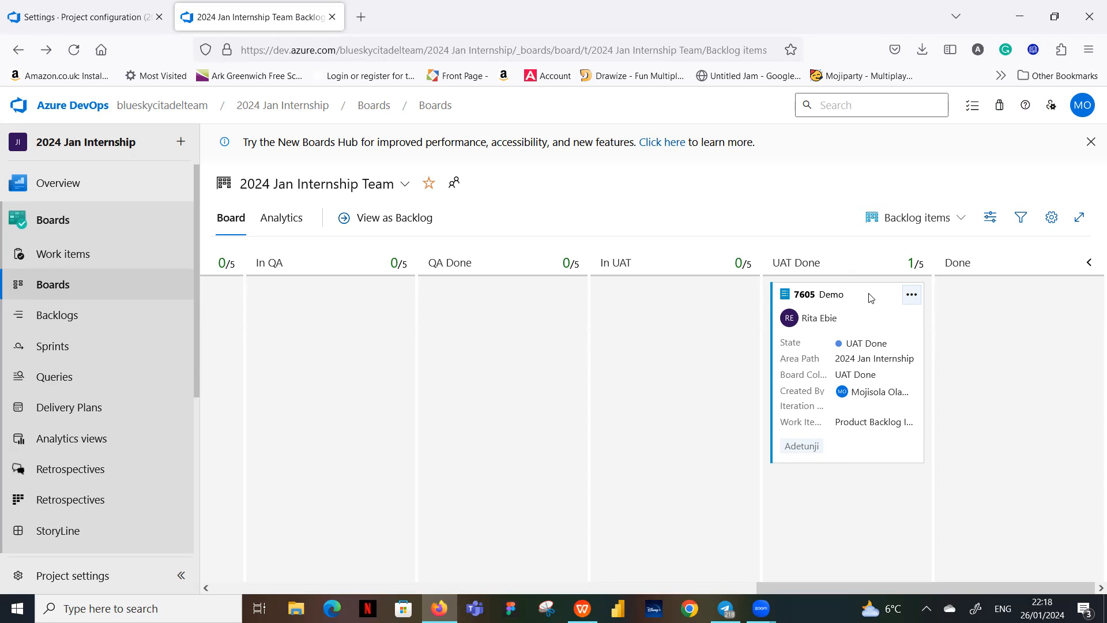
left_click_drag(870, 298, 993, 370)
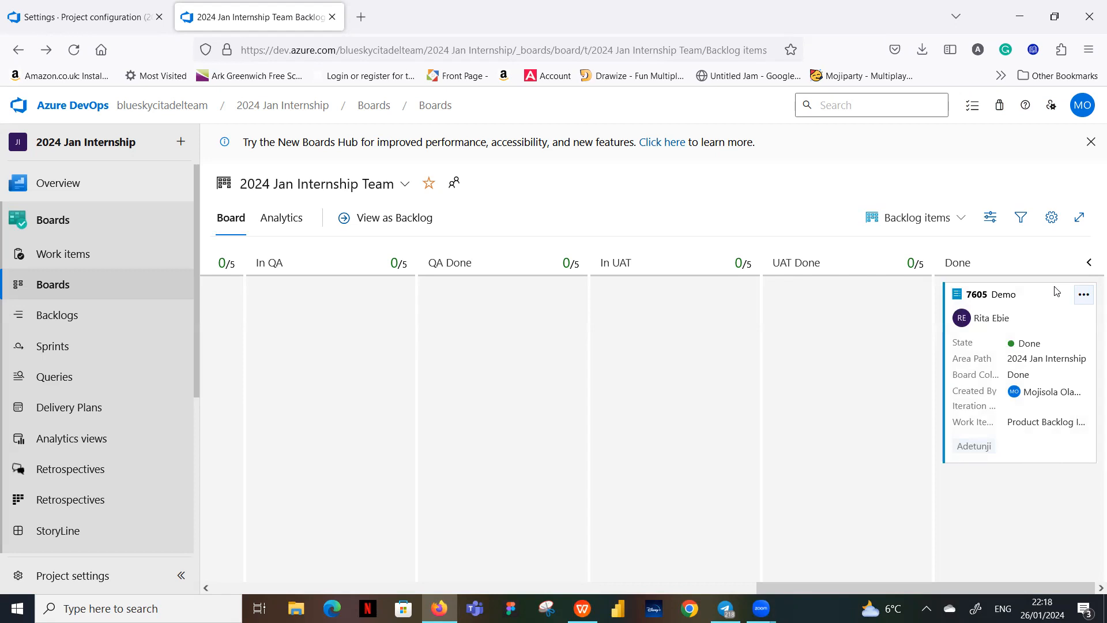
mouse_move(1051, 294)
left_mouse_down()
mouse_move(1007, 316)
mouse_move(1049, 286)
left_mouse_up()
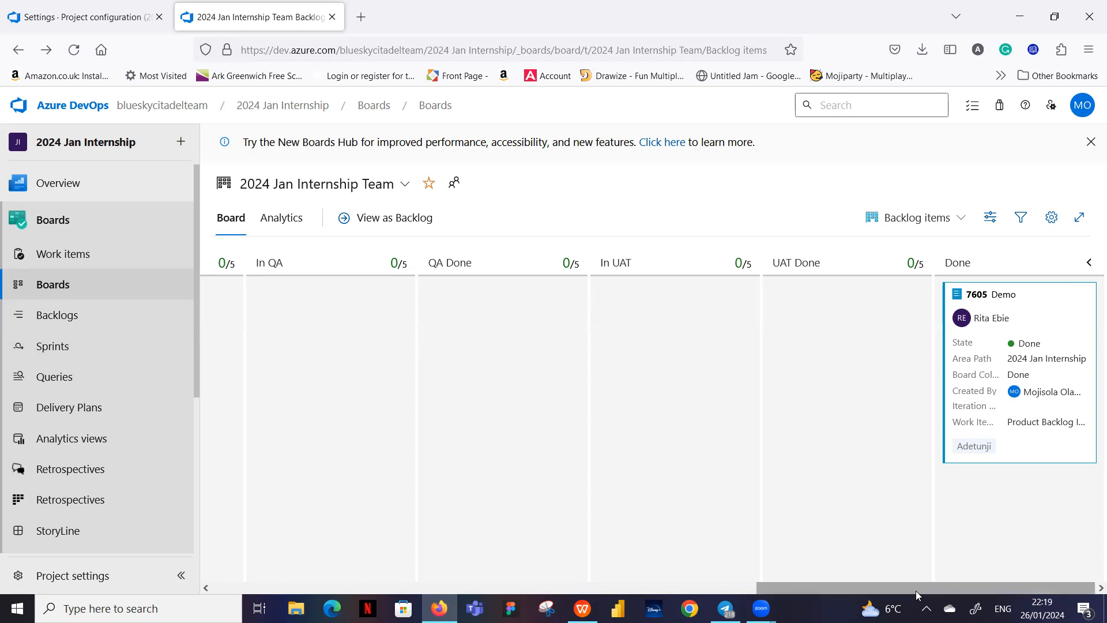
Move the Demo Deffects bug card from New through Committed to In Dev and reassign it to another team member
left_click_drag(914, 588, 272, 528)
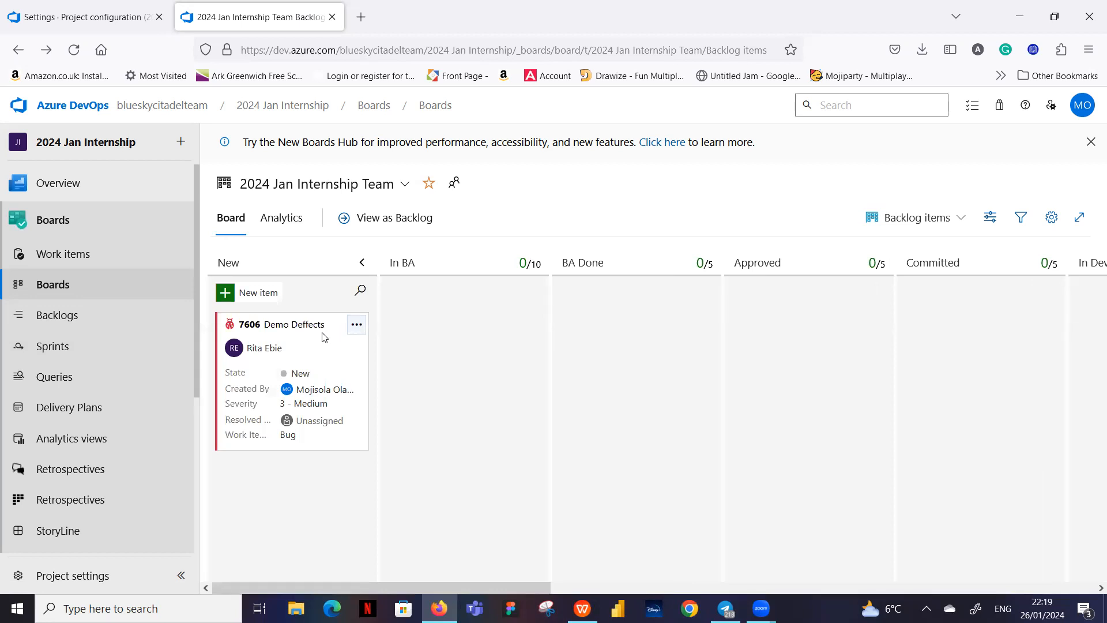
left_click_drag(326, 346, 1020, 329)
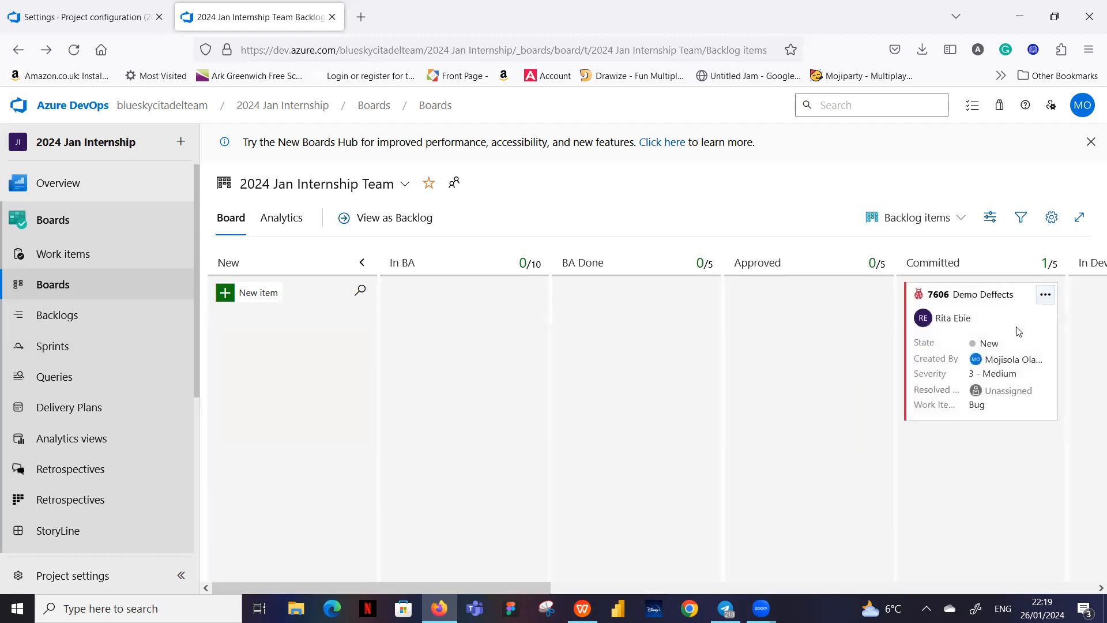
left_click_drag(528, 583, 830, 583)
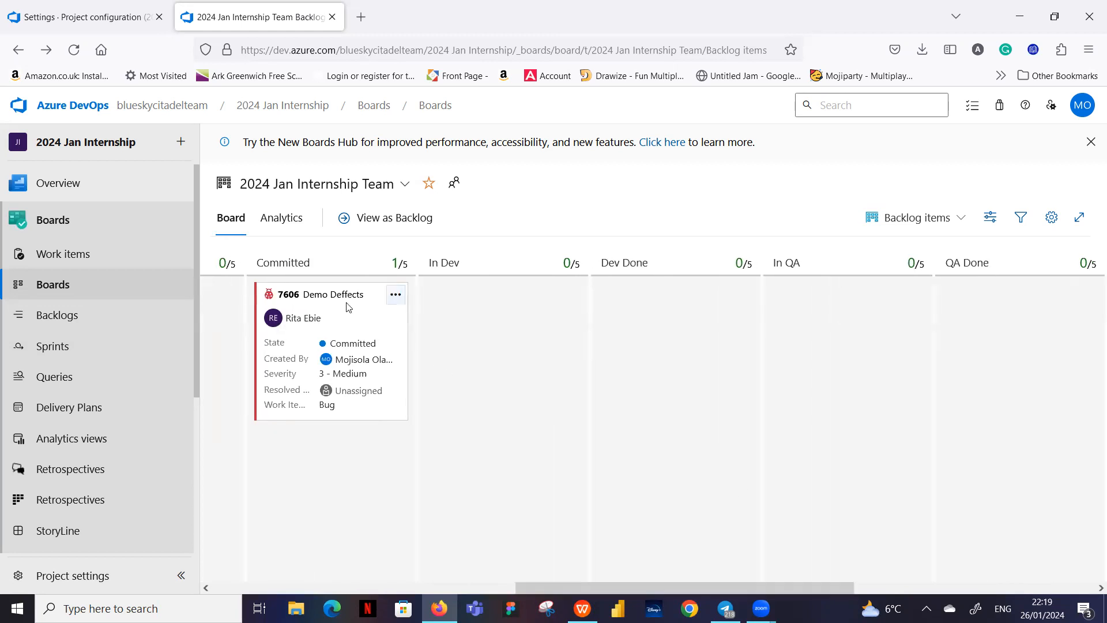
left_click_drag(347, 306, 521, 322)
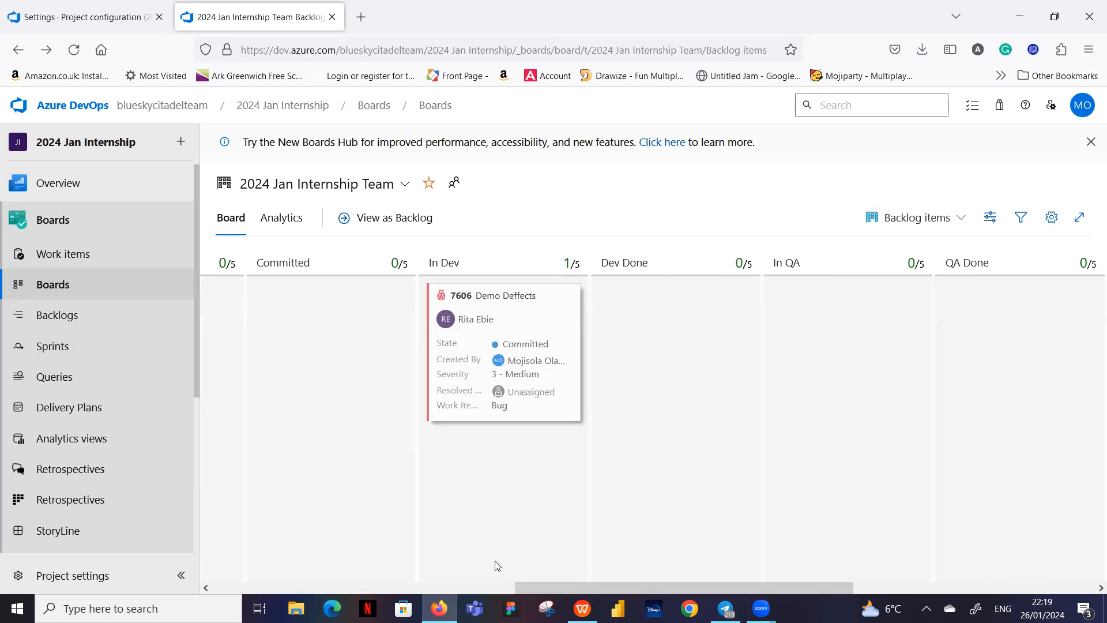
left_click(522, 313)
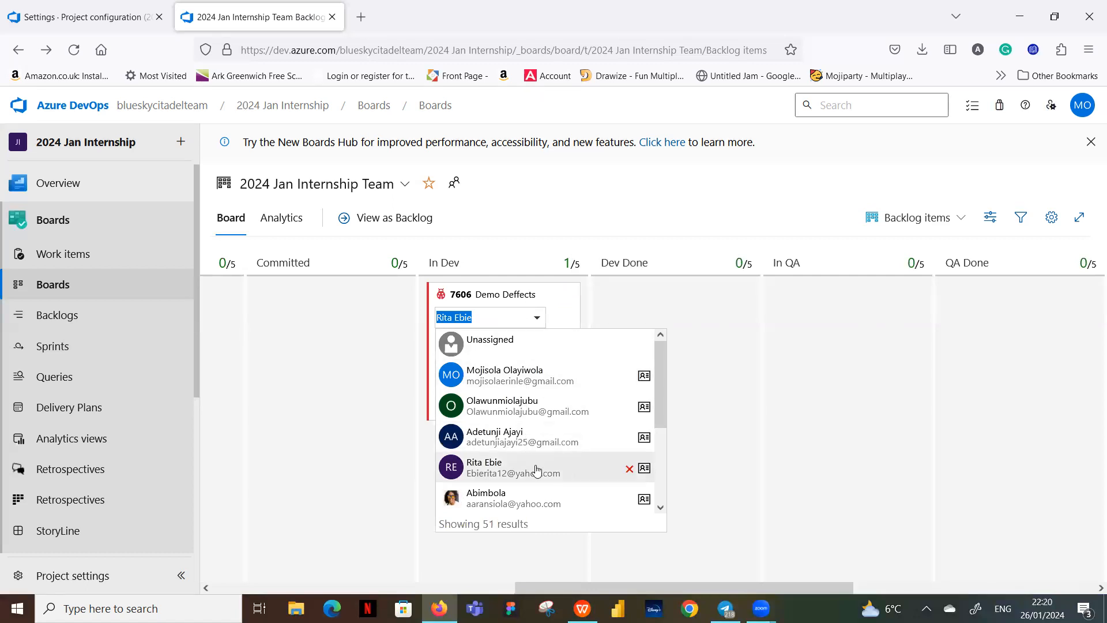
left_click(522, 497)
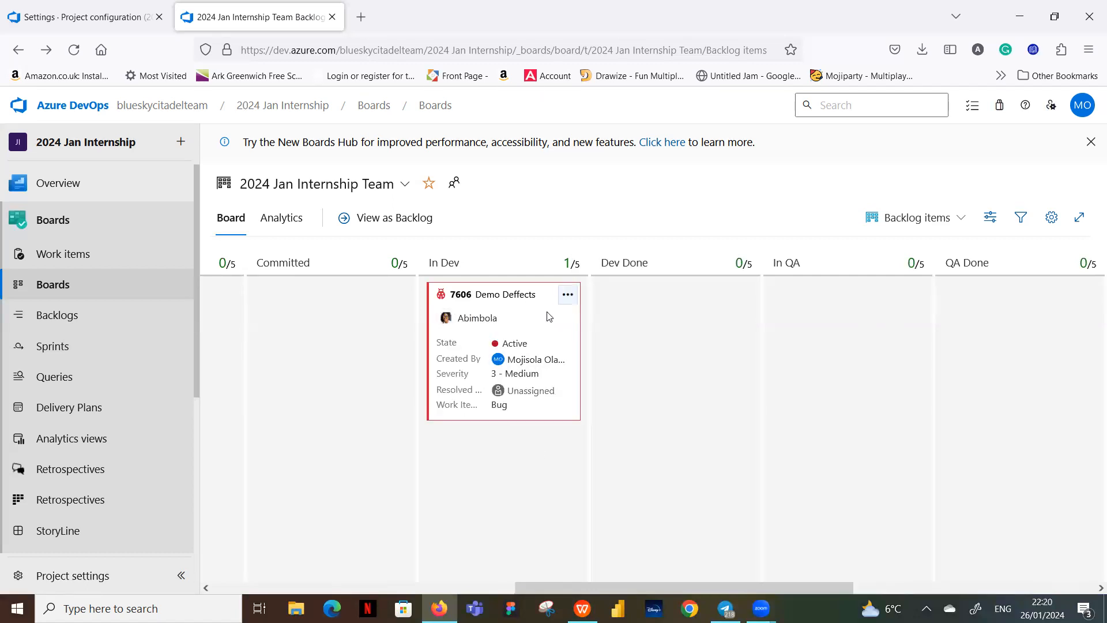
Move the Demo Deffects bug card through Dev Done and In QA to QA Done
left_click_drag(546, 306, 712, 304)
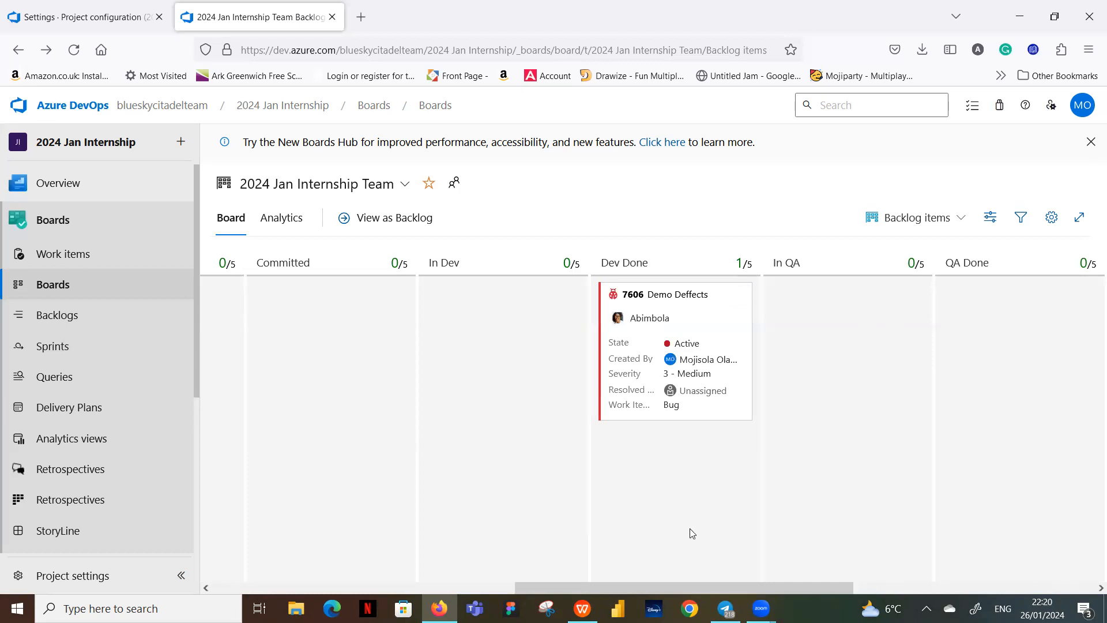
left_click_drag(680, 587, 764, 574)
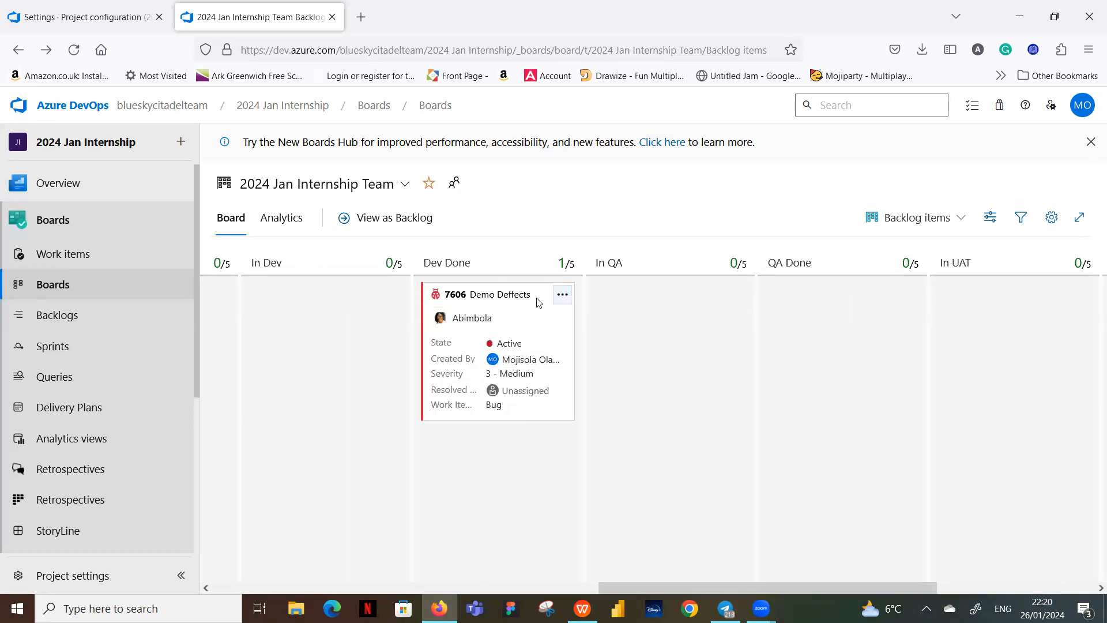
left_click_drag(536, 304, 706, 300)
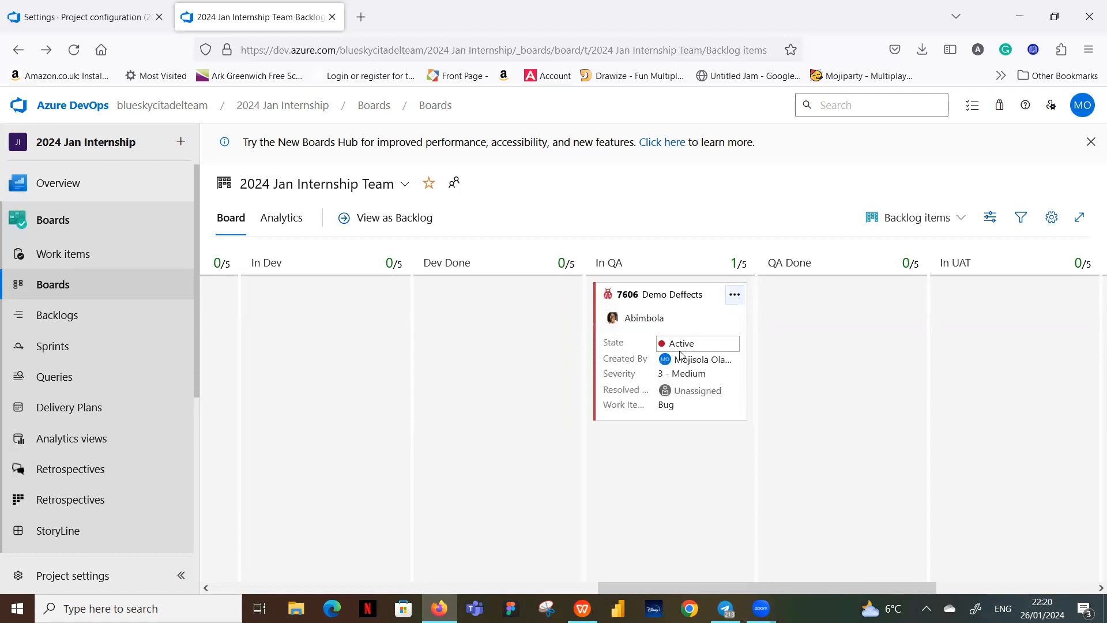
left_click_drag(703, 308, 872, 306)
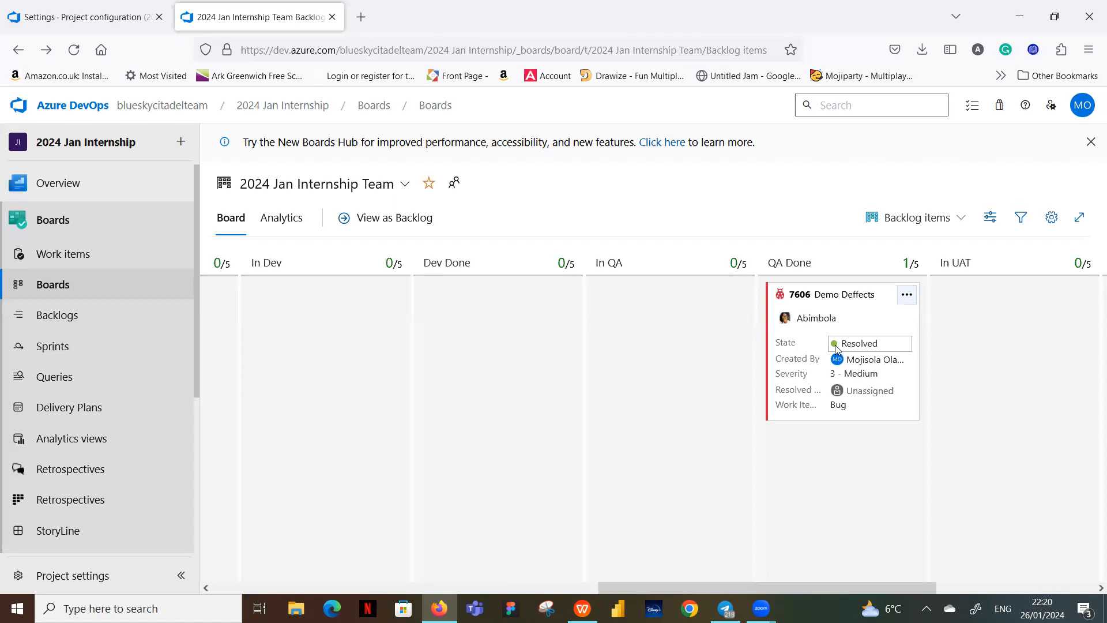
left_click_drag(747, 587, 898, 585)
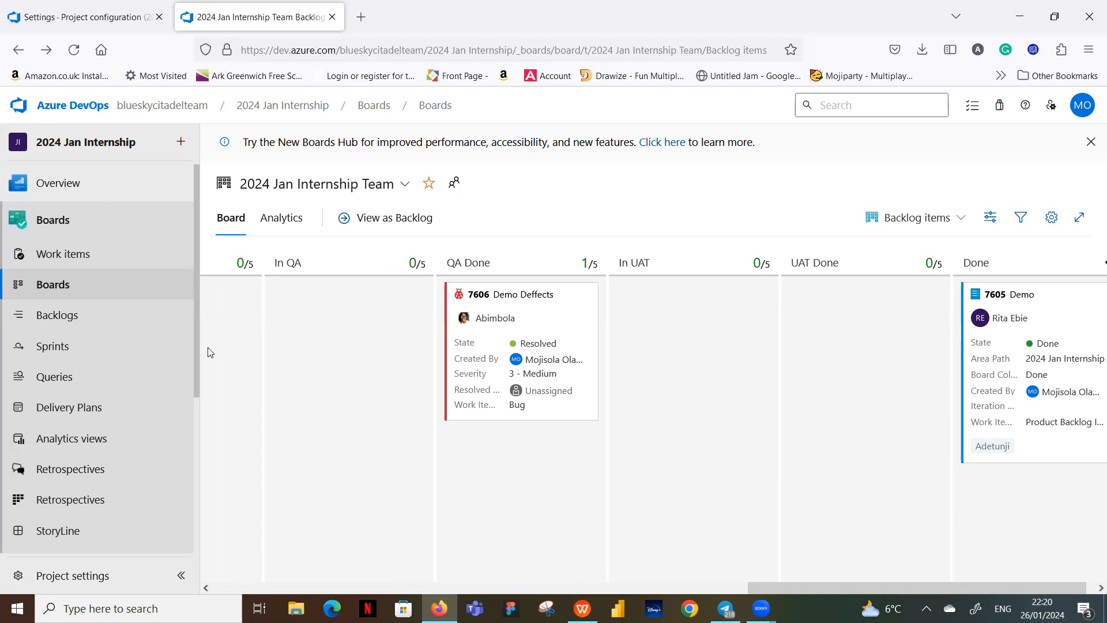
left_click(507, 295)
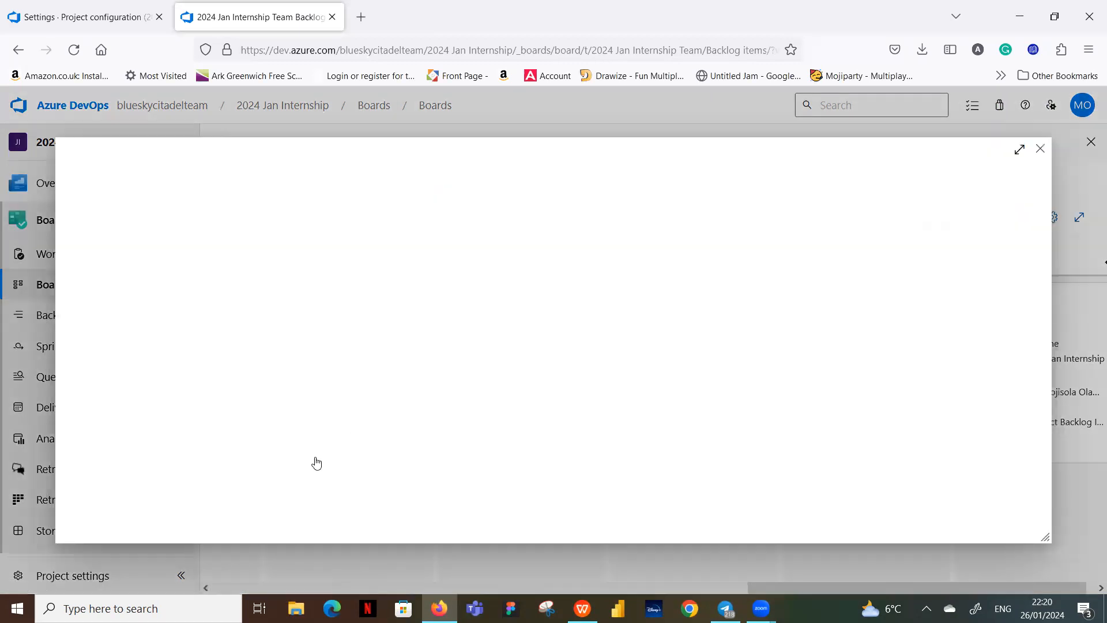
scroll(228, 428, "down", 1)
scroll(229, 428, "down", 2)
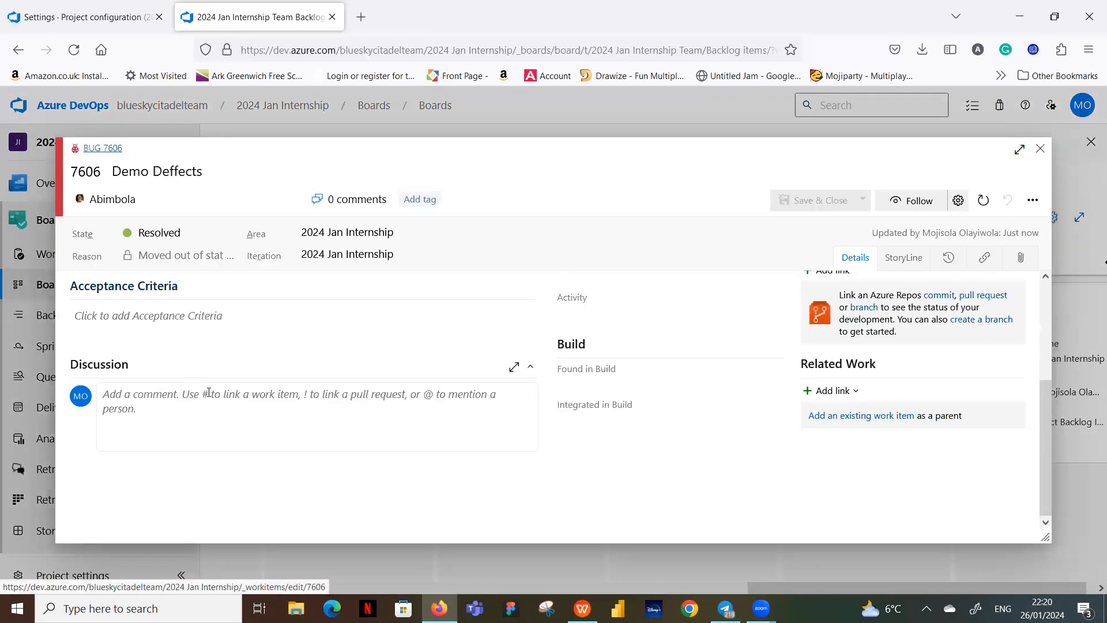
left_click(265, 397)
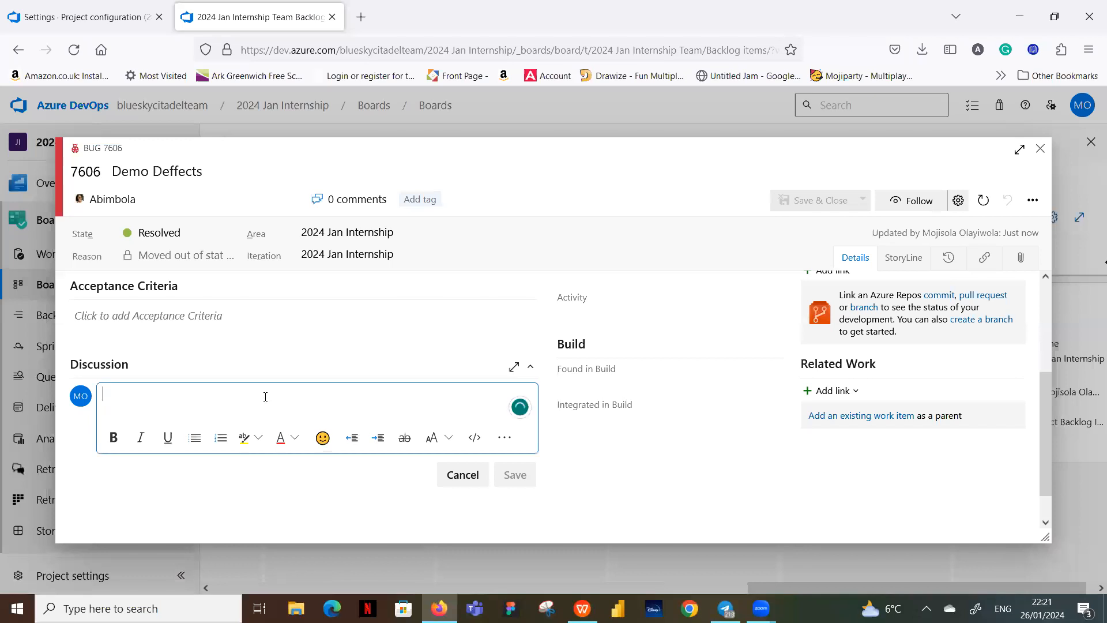
type("@")
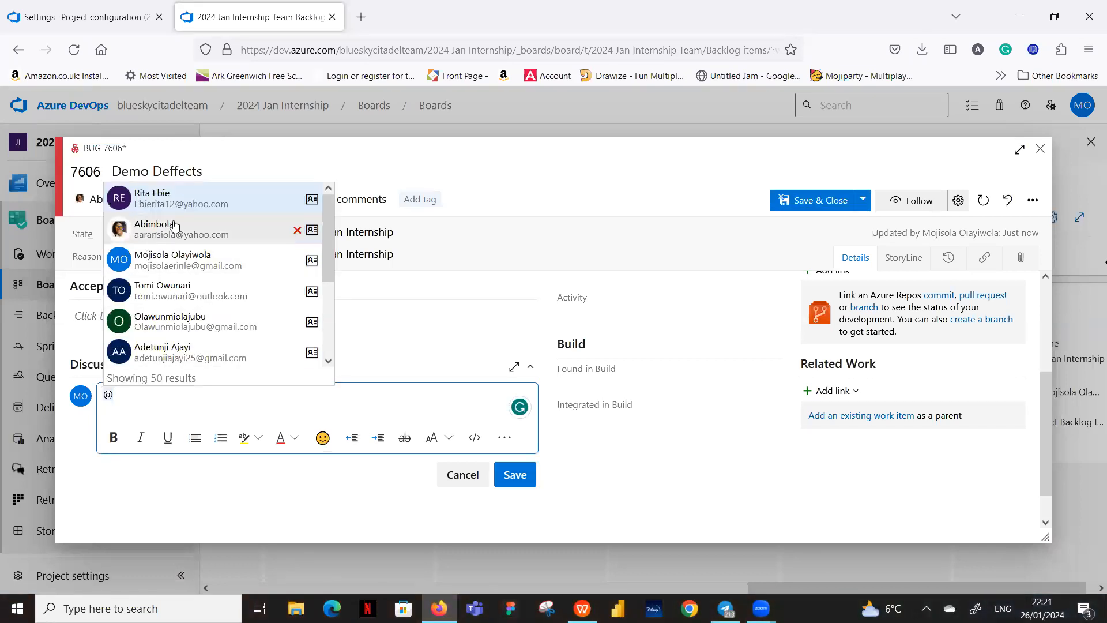
left_click(175, 228)
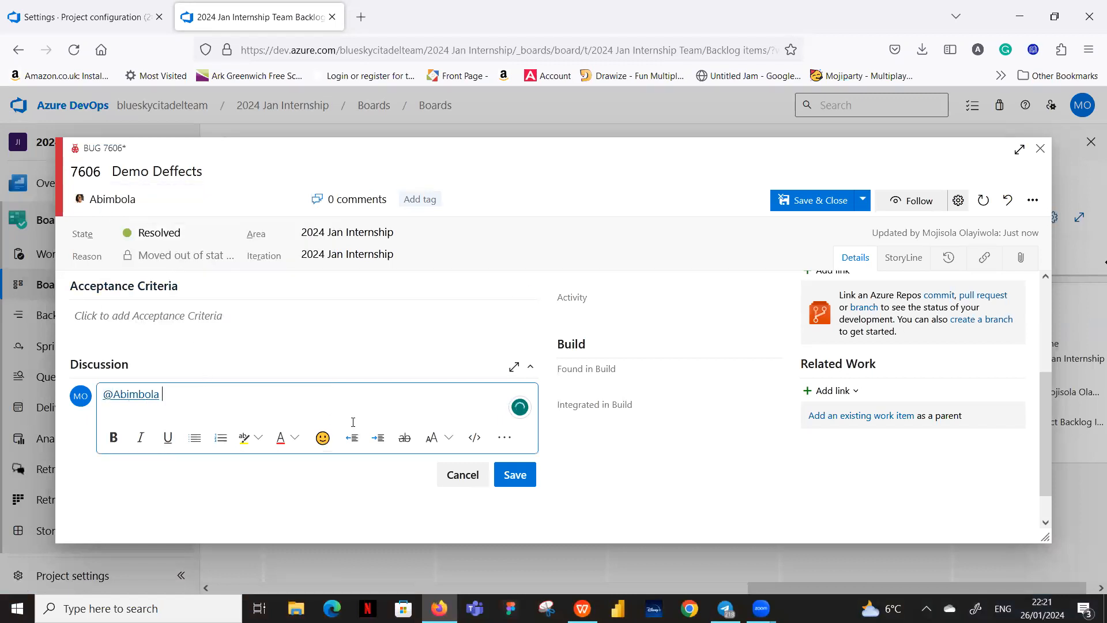
left_click(527, 471)
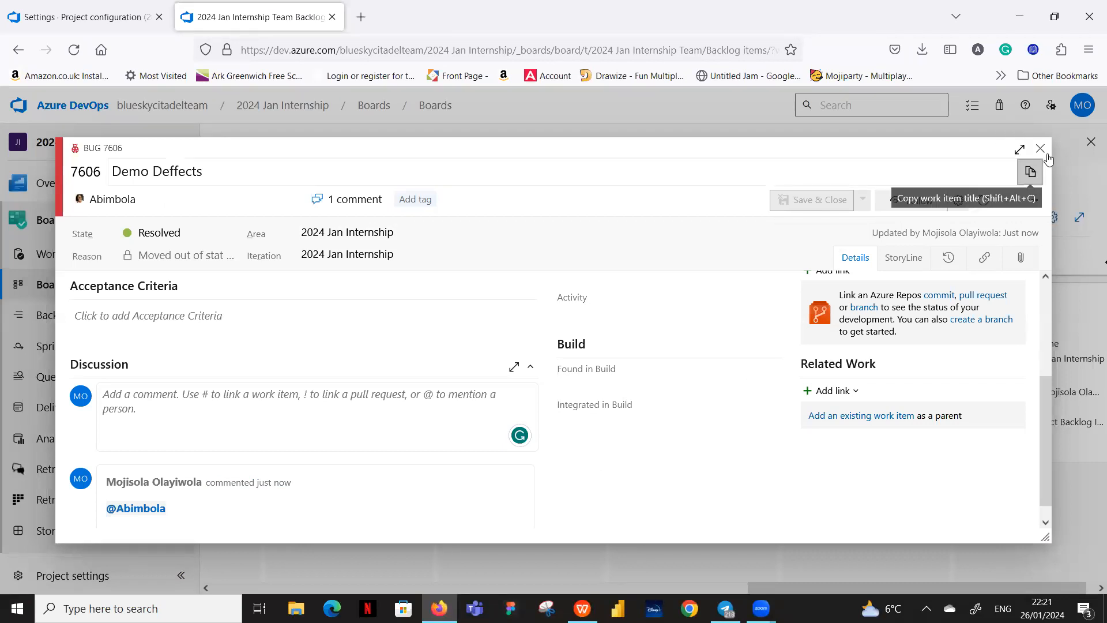
key("Escape")
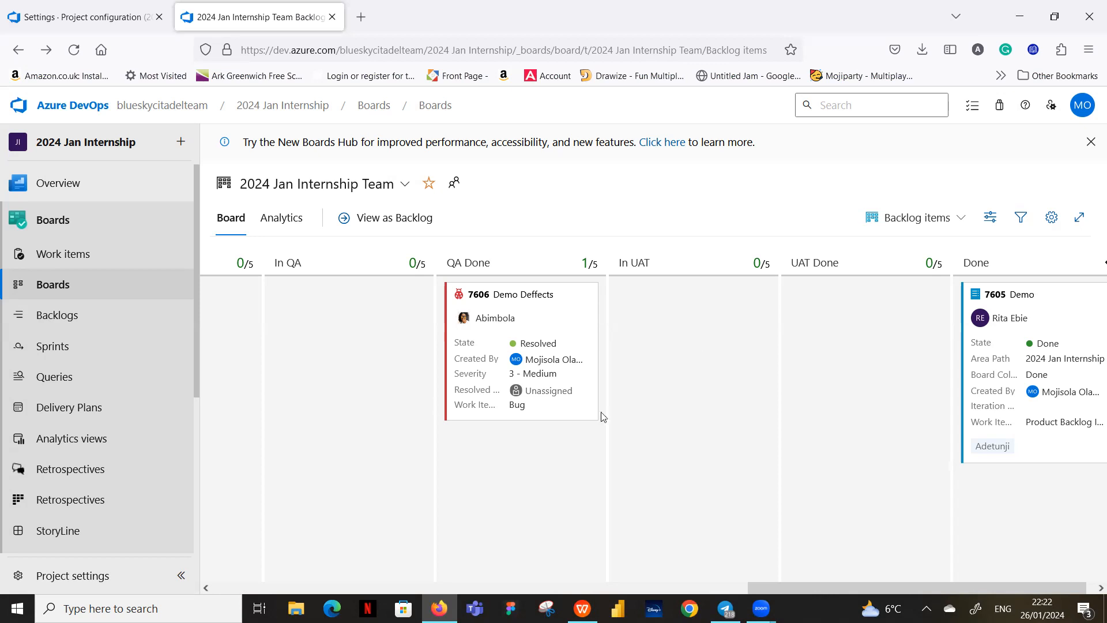
Open the project's Overview summary and look through the Test Plans, Repos and Boards sections it offers
left_click(57, 185)
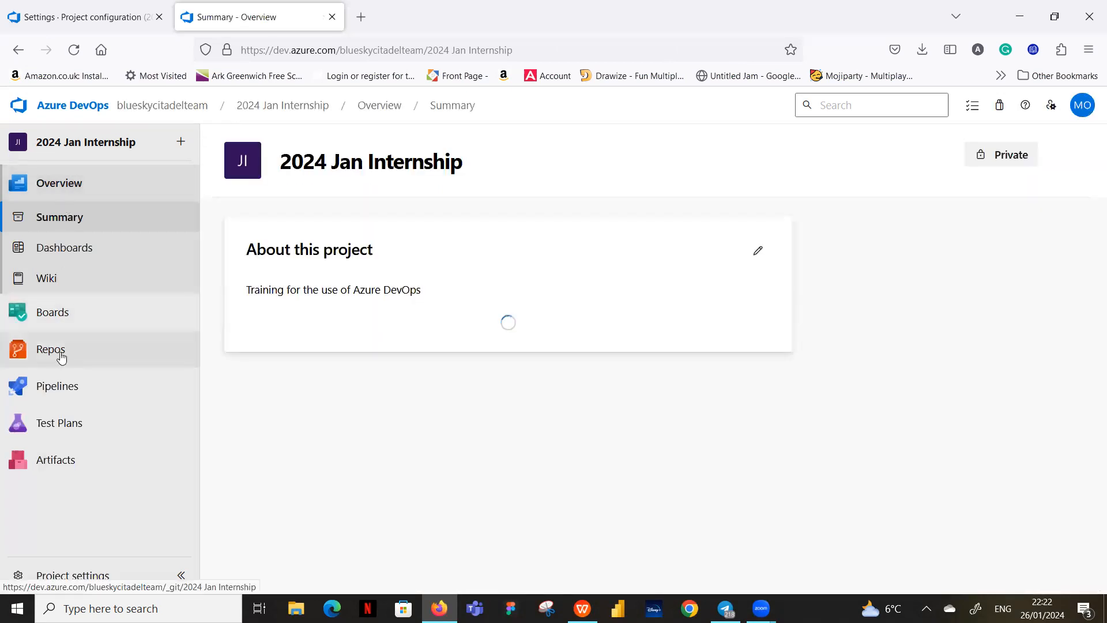
mouse_move(79, 435)
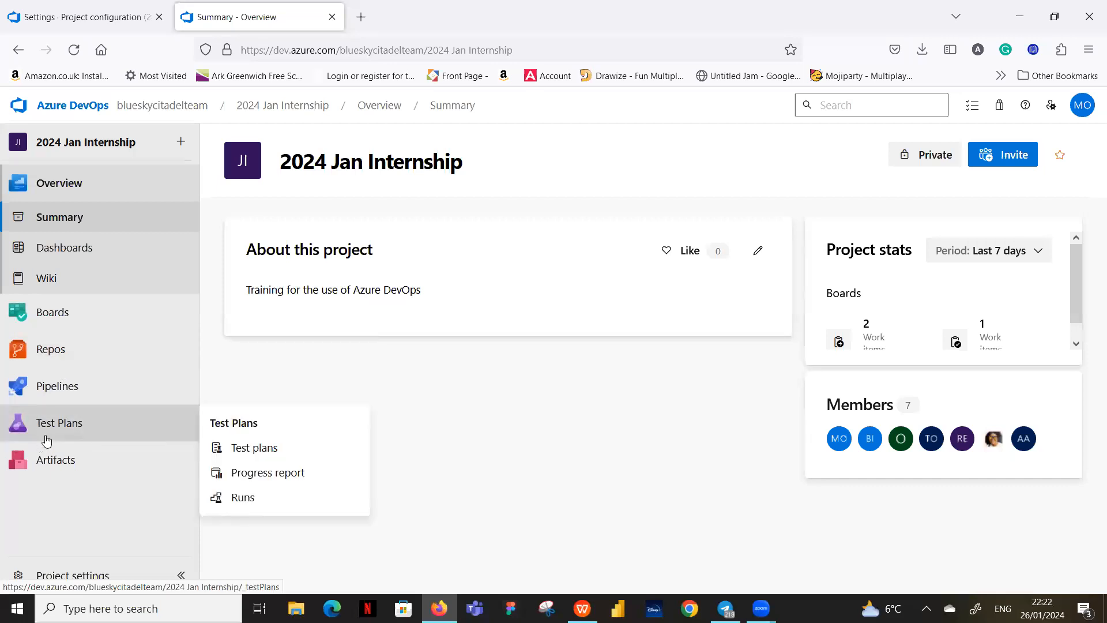
mouse_move(69, 336)
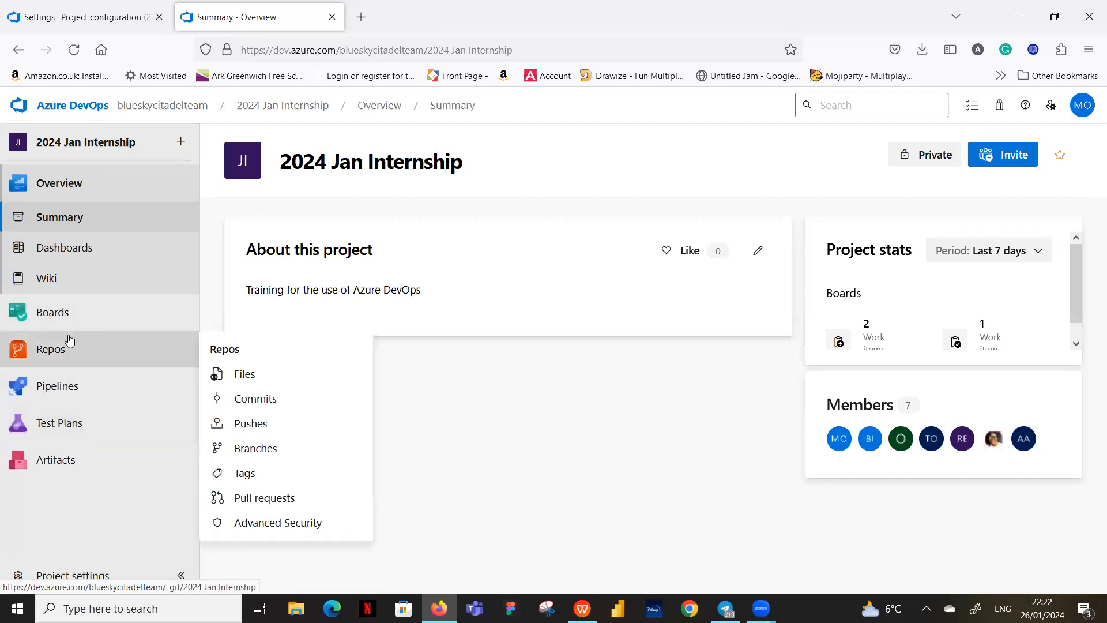
mouse_move(55, 398)
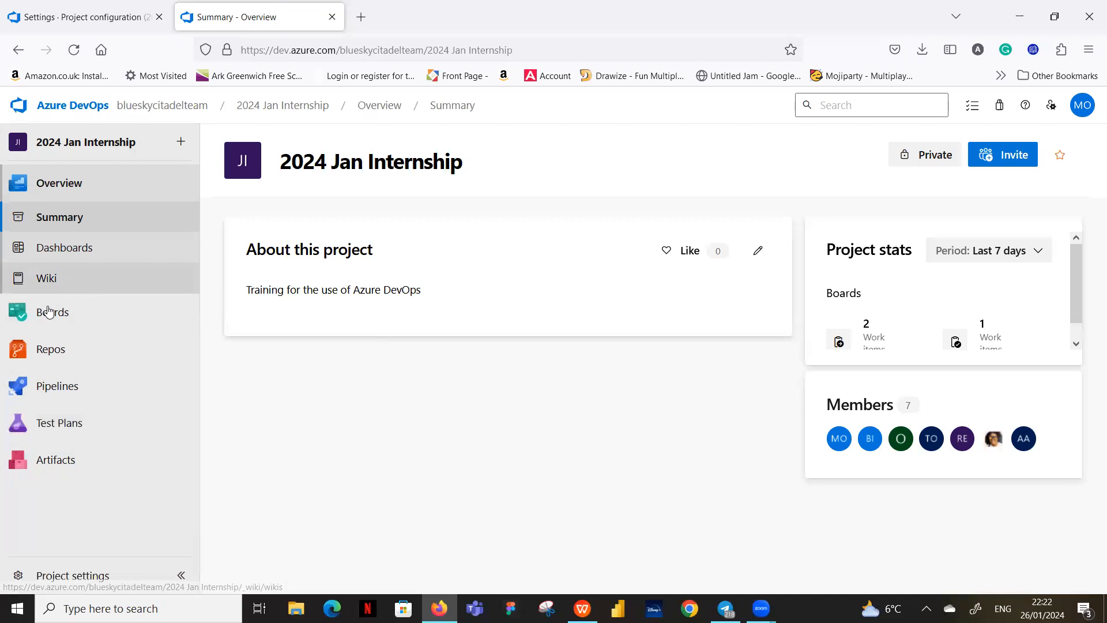
mouse_move(51, 316)
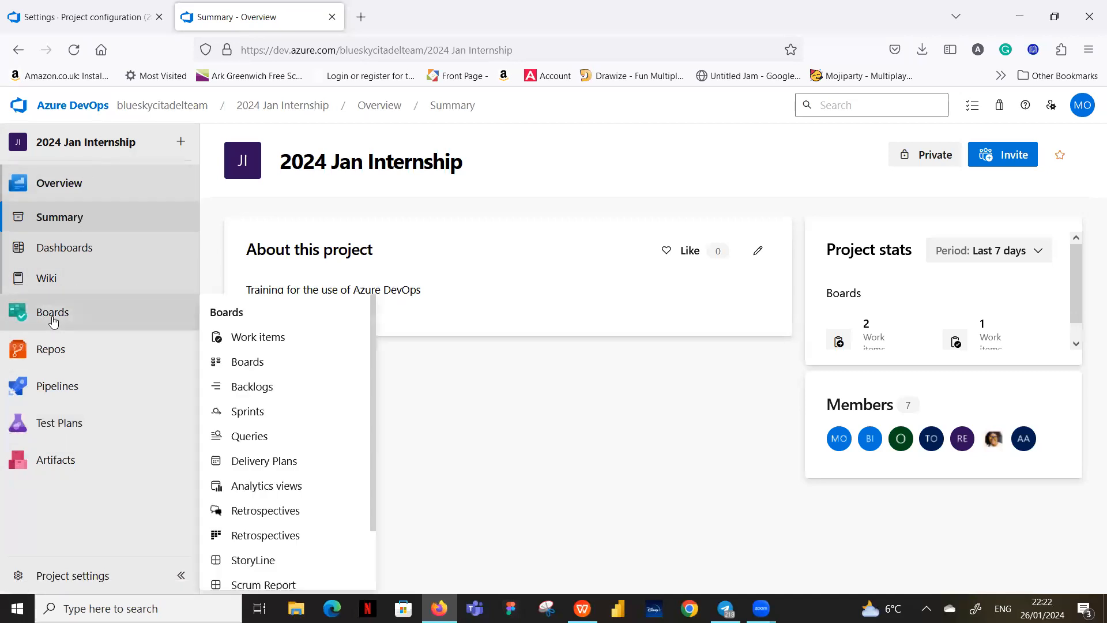
Look at the Appgami new retrospective form without creating one, and go to the team's other Retrospectives page
left_click(52, 319)
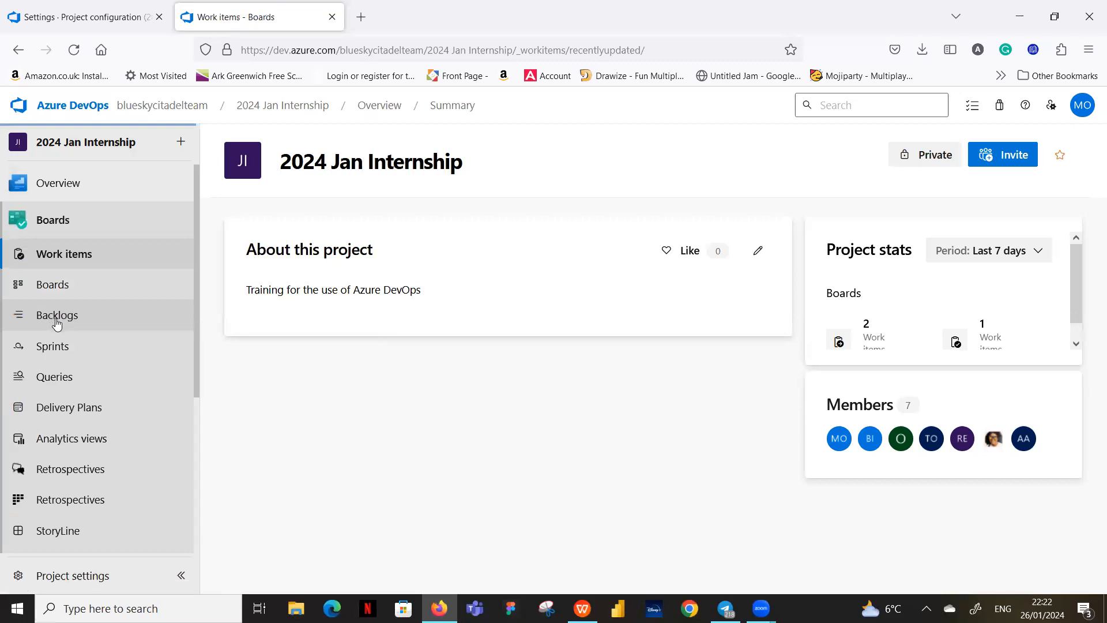
scroll(56, 324, "down", 3)
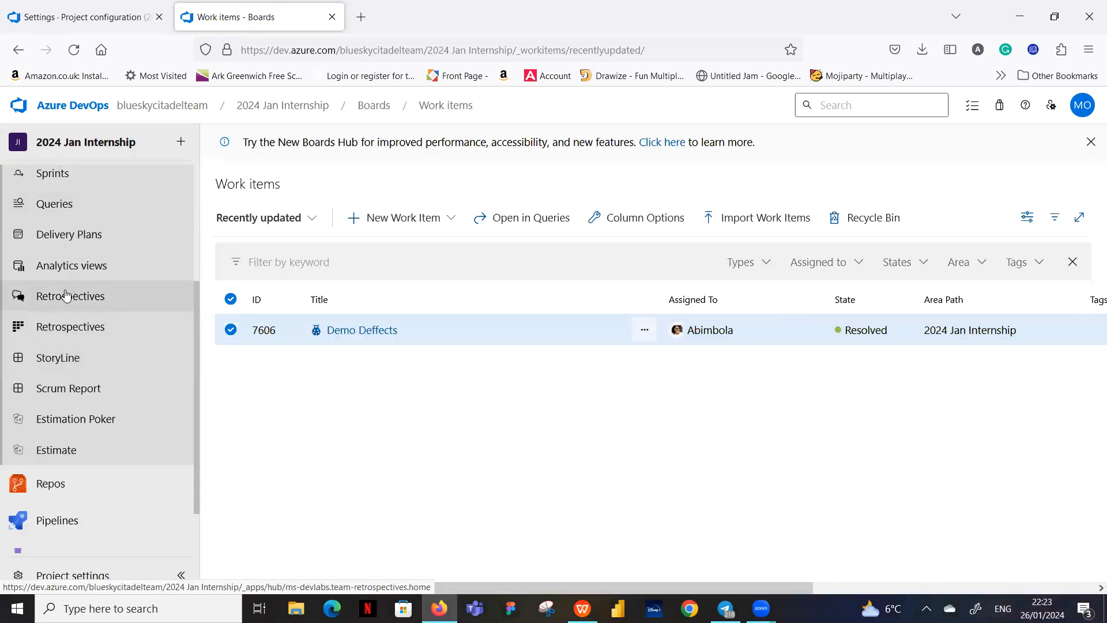
left_click(55, 330)
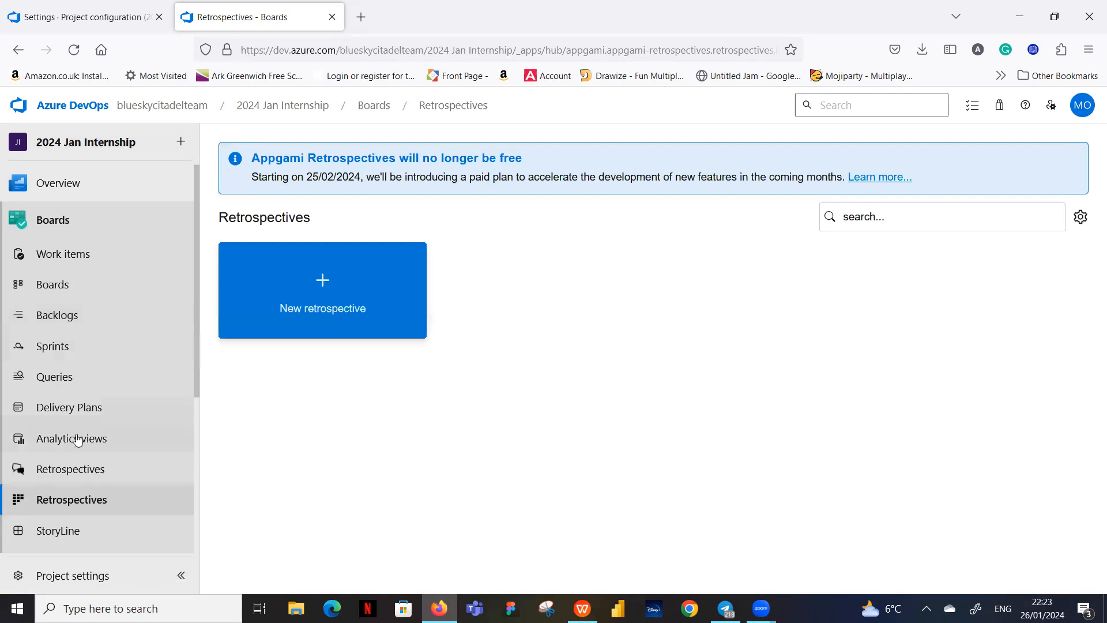
left_click(323, 281)
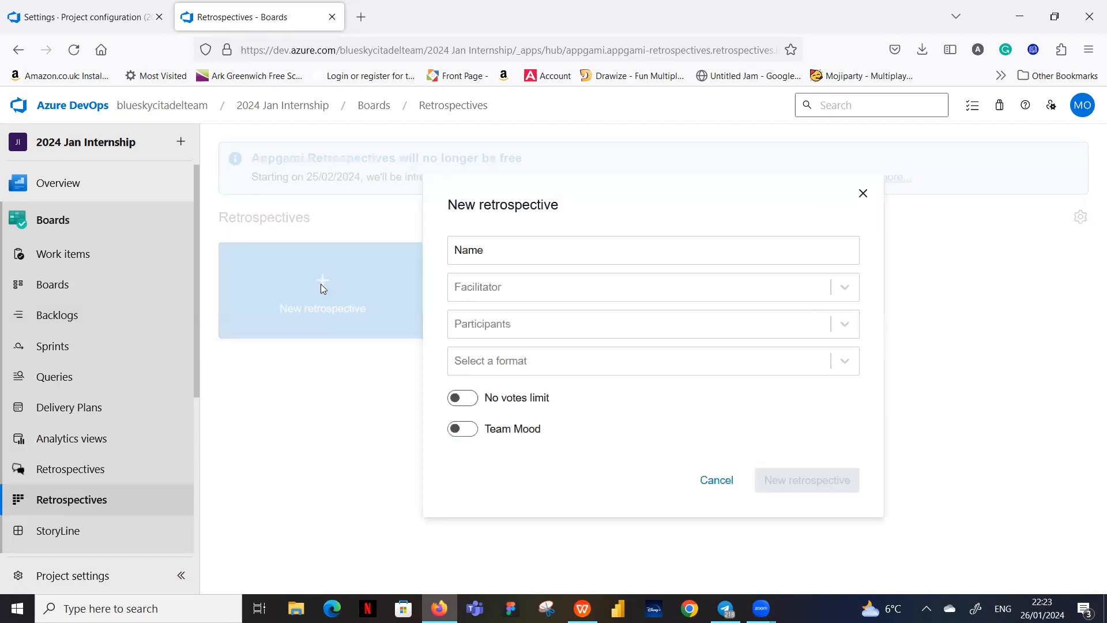
left_click(863, 194)
left_click(58, 474)
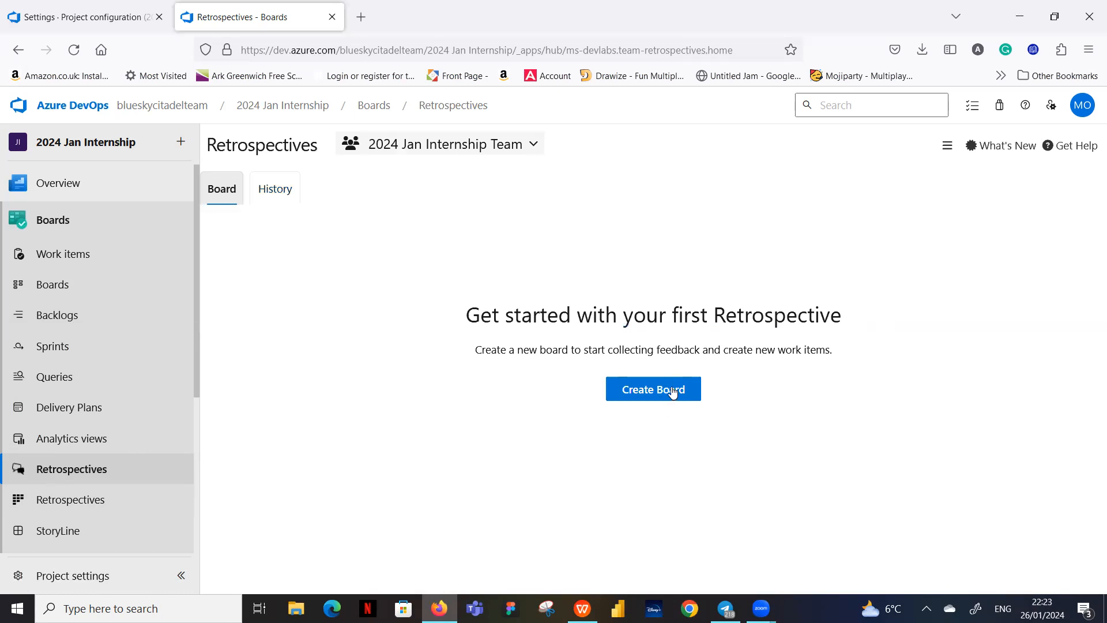
left_click(654, 390)
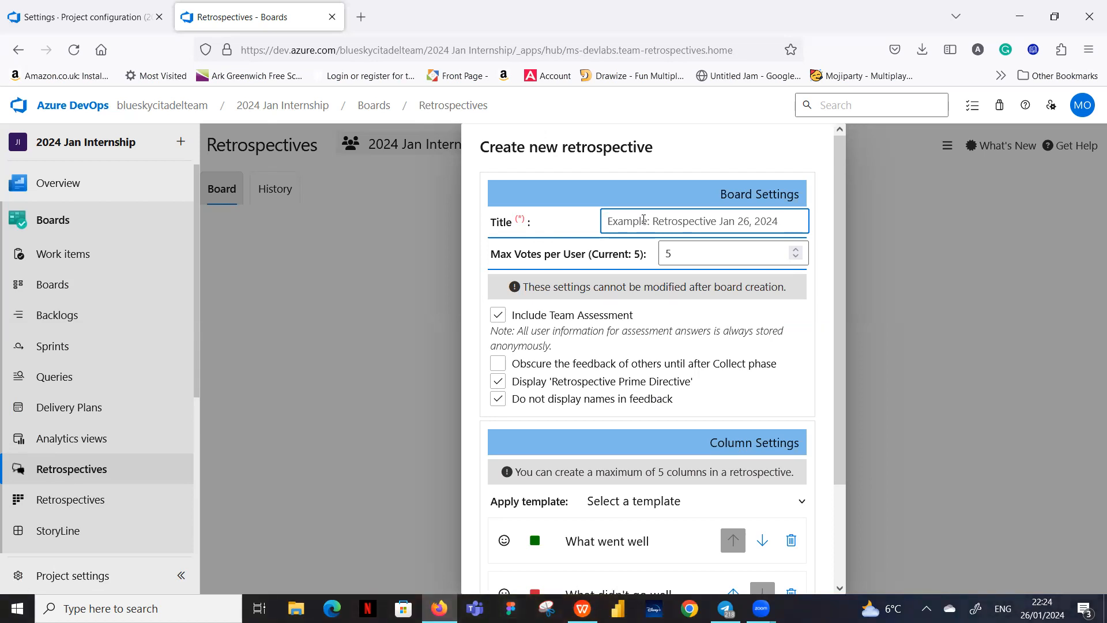
type("Sprint 1")
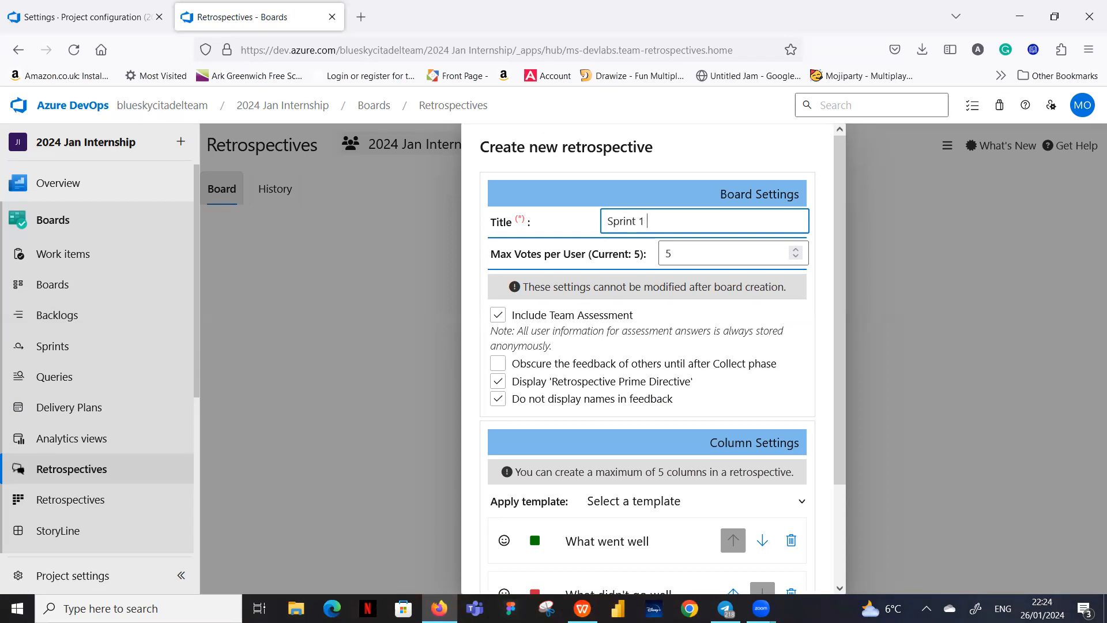
type(" Retro")
left_click(493, 368)
scroll(726, 405, "down", 2)
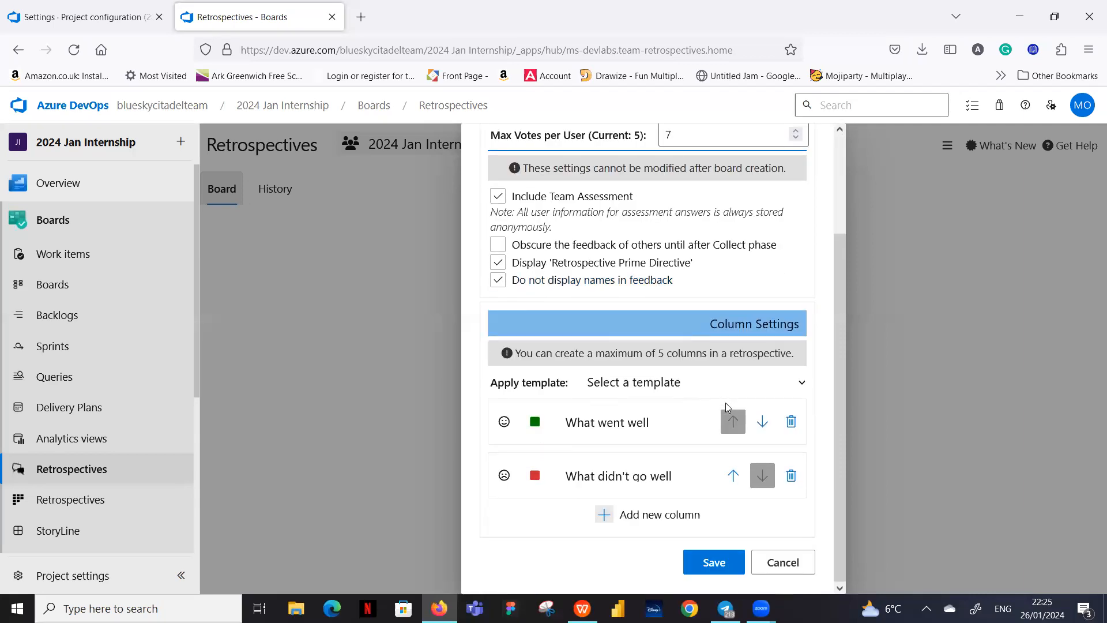
left_click(801, 385)
scroll(648, 138, "down", 1)
scroll(650, 126, "up", 1)
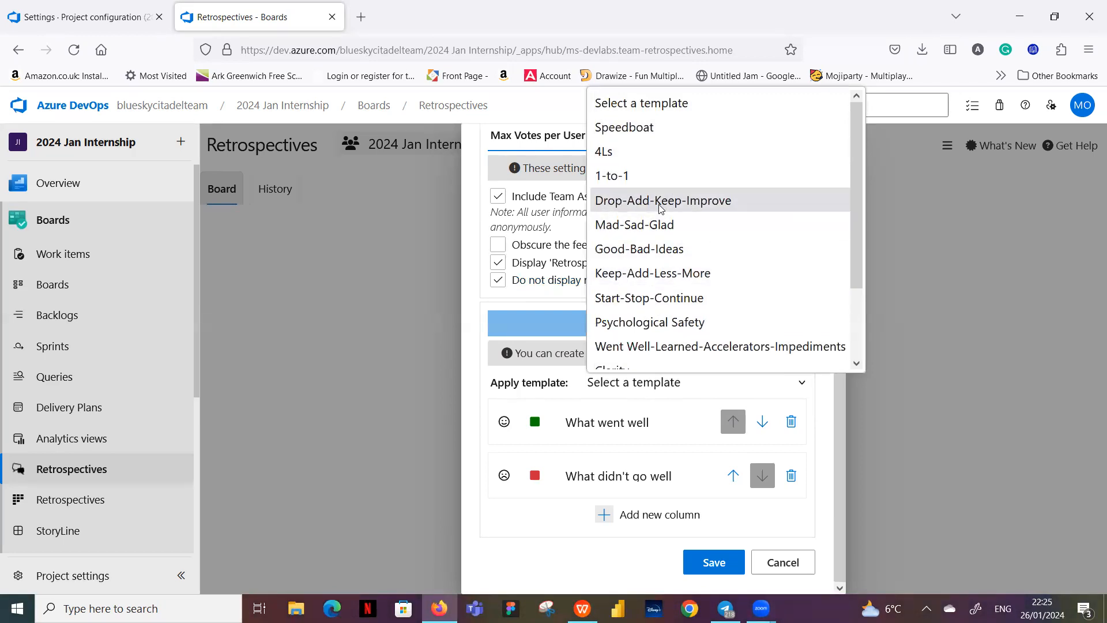
left_click(391, 385)
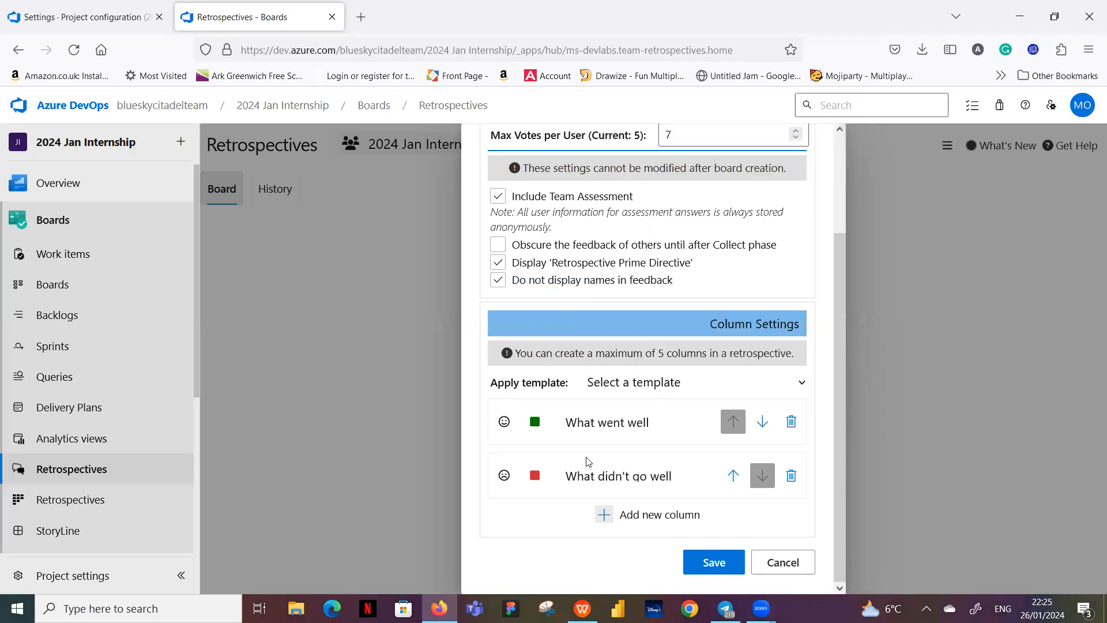
left_click(390, 383)
Start a new team retrospective titled "Sprint 1 Retro" with a maximum of 7 votes per user
left_click(665, 391)
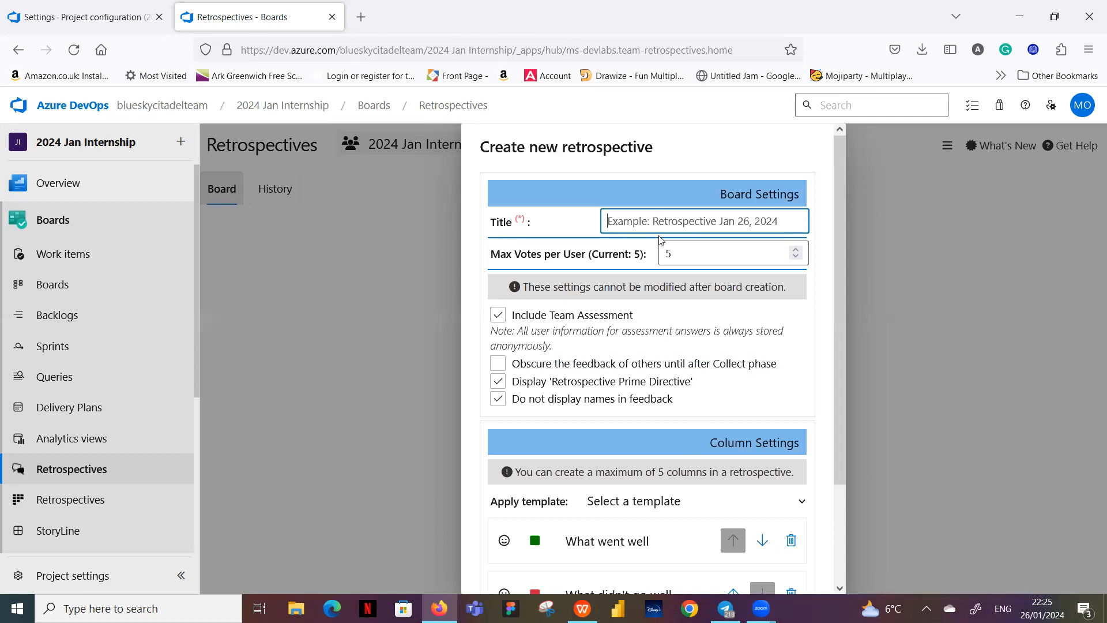
type("Sprint")
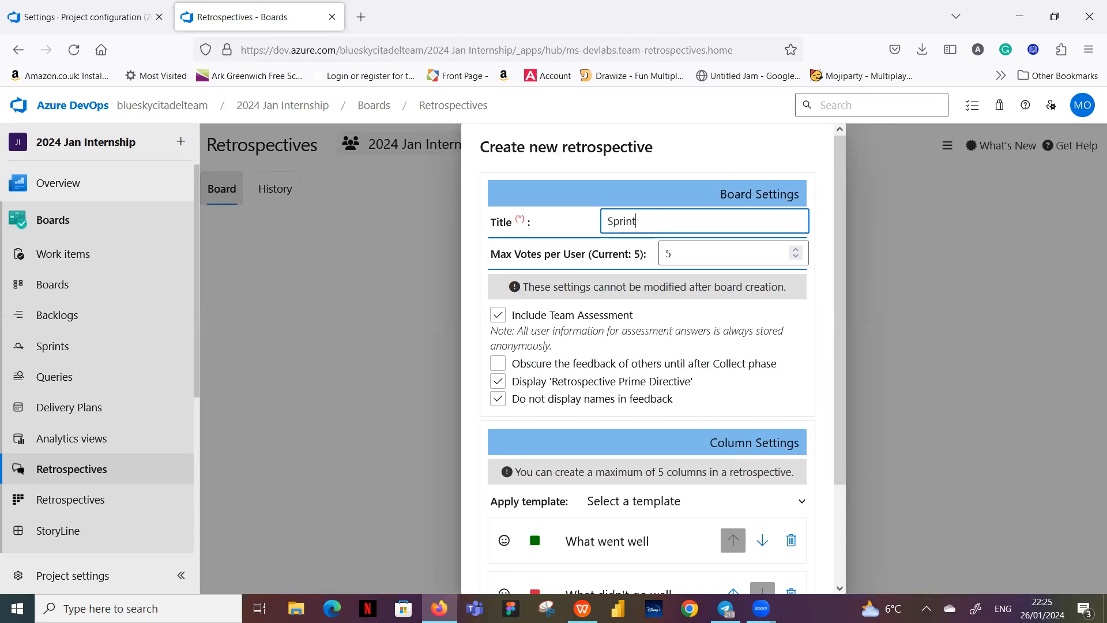
type(" 1 Retro")
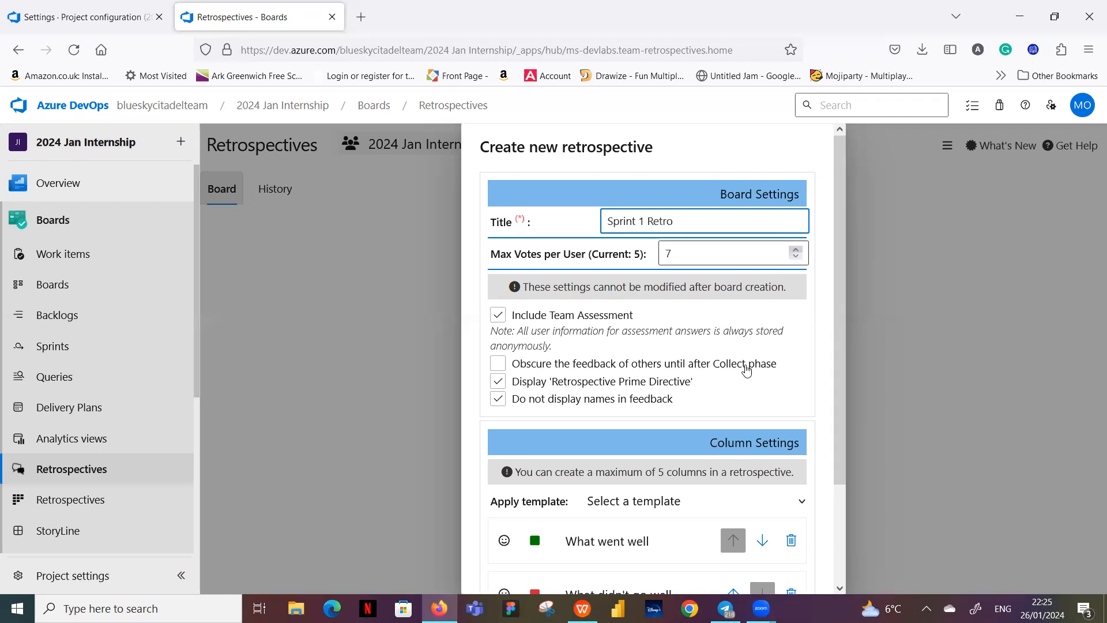
Add two new columns below What didn't go well in the retrospective's column settings
scroll(724, 410, "down", 2)
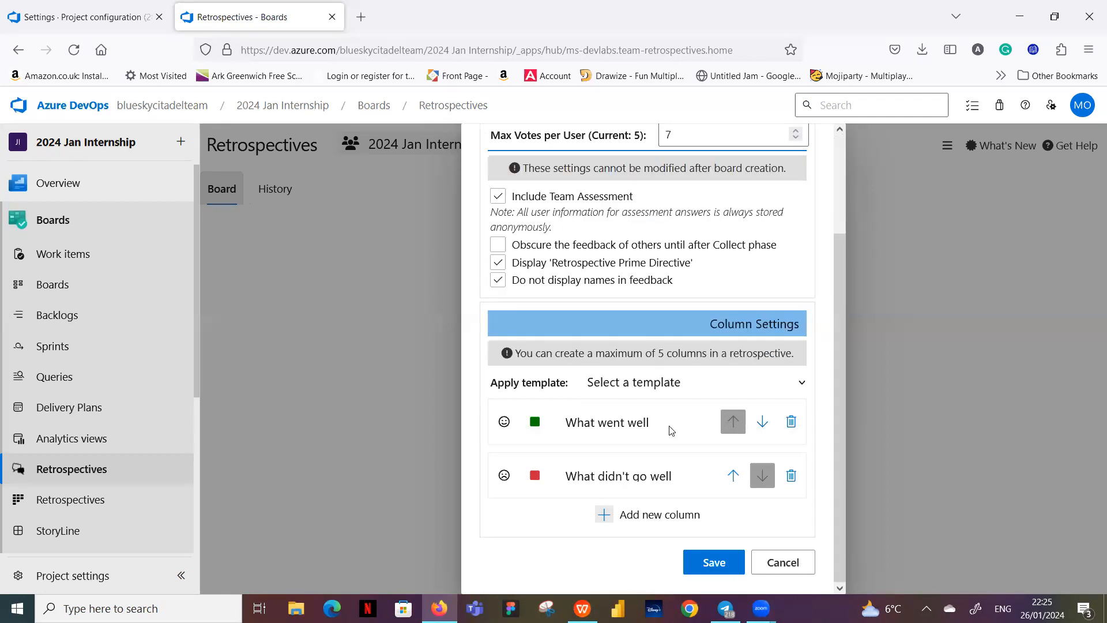
left_click(607, 517)
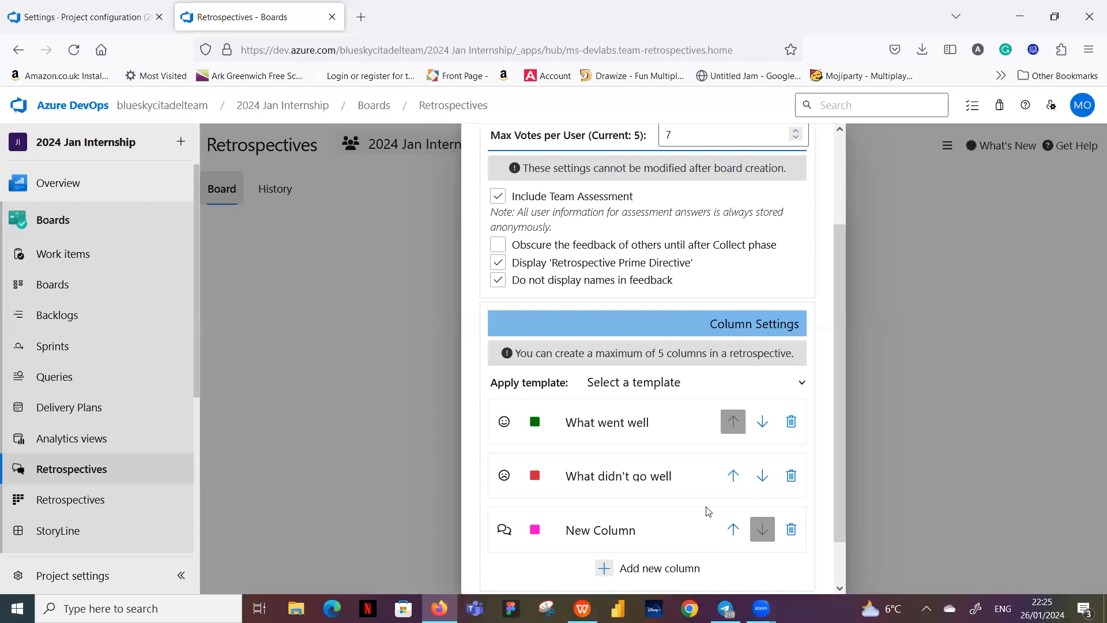
scroll(708, 512, "down", 1)
left_click(604, 514)
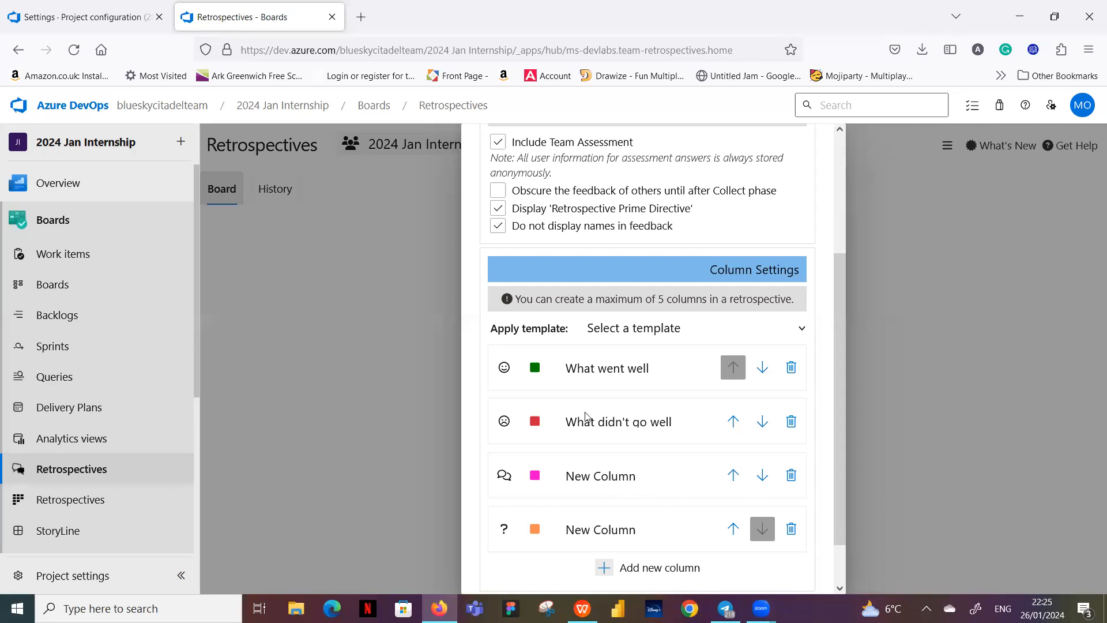
Look through the available retrospective column templates without applying one
left_click(802, 329)
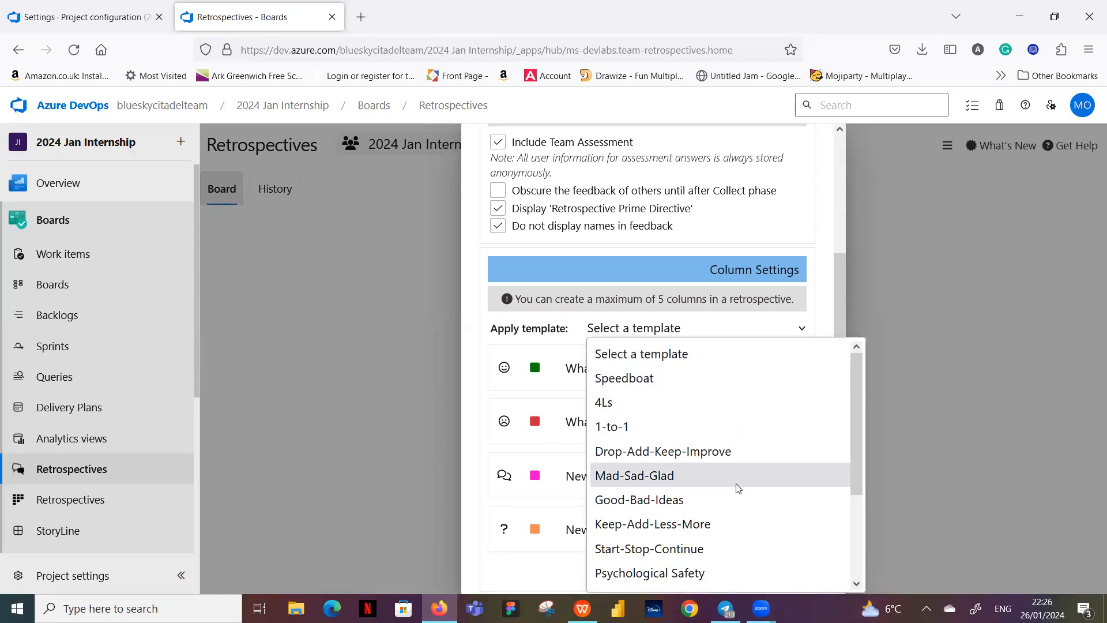
scroll(742, 486, "down", 3)
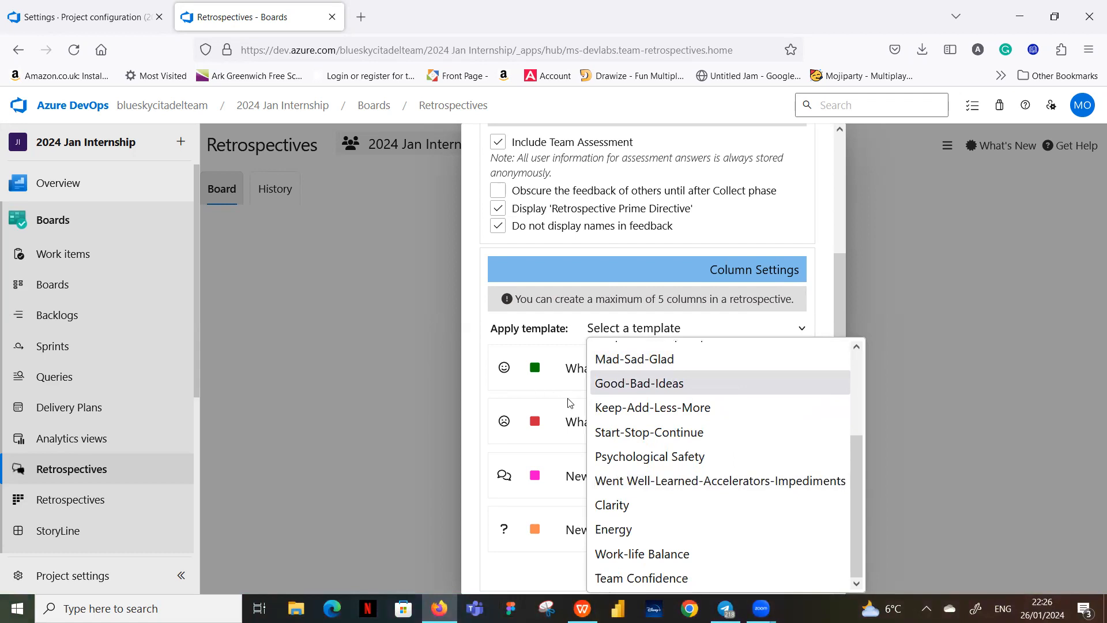
left_click(555, 530)
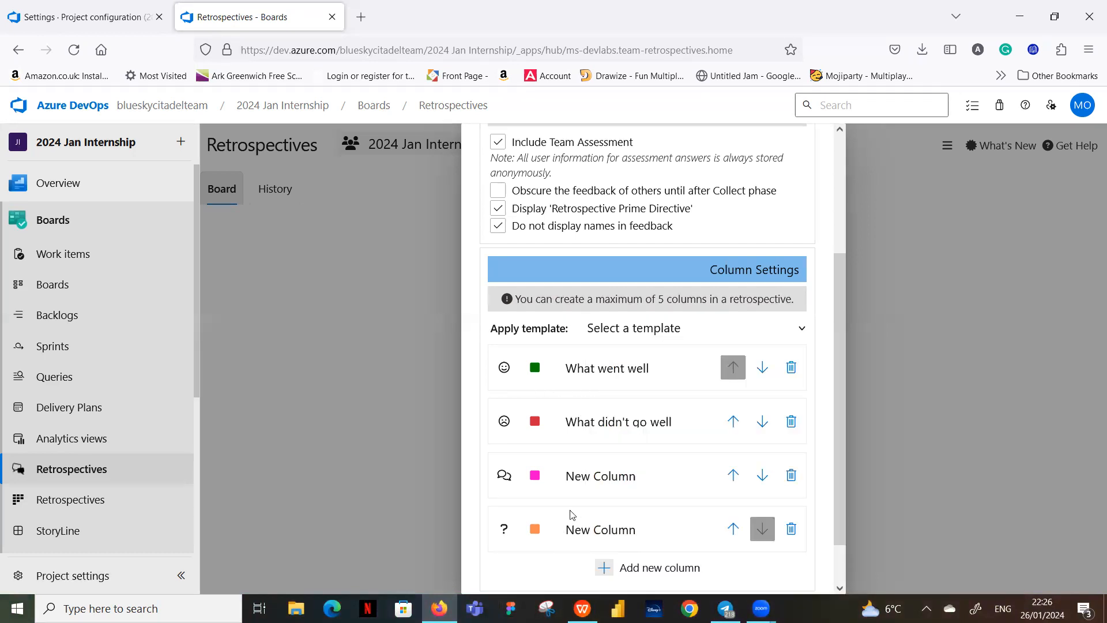
Rename the first of the two added retrospective columns to "Improvements"
left_click(634, 481)
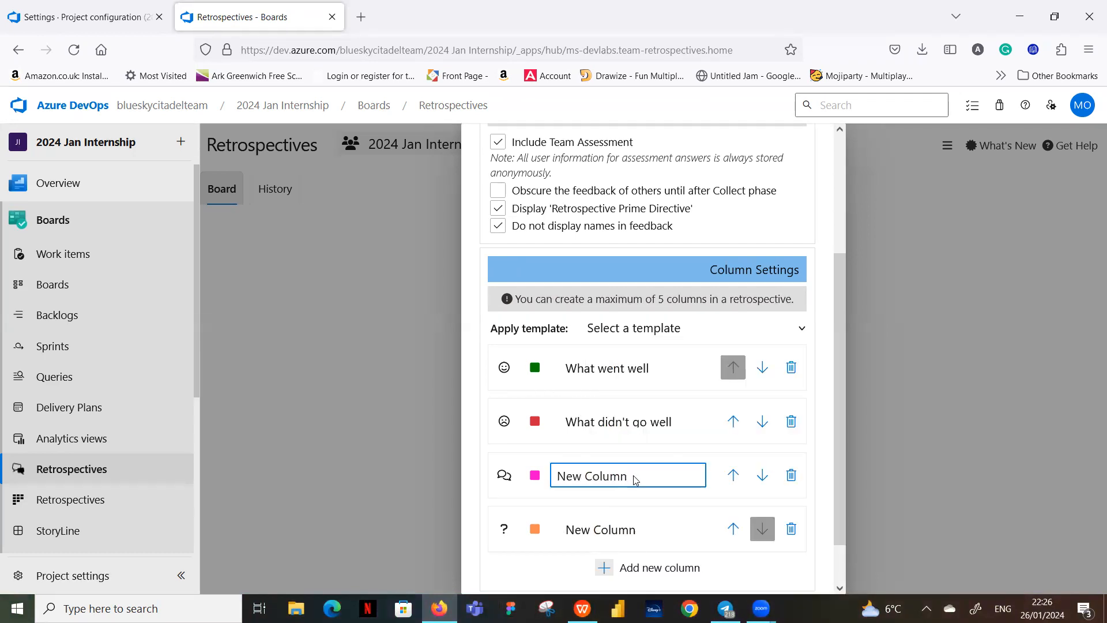
key("BackSpace")
key("BackSpace")
key("BackSpace")
key("BackSpace")
key("BackSpace")
key("BackSpace")
key("BackSpace")
key("BackSpace")
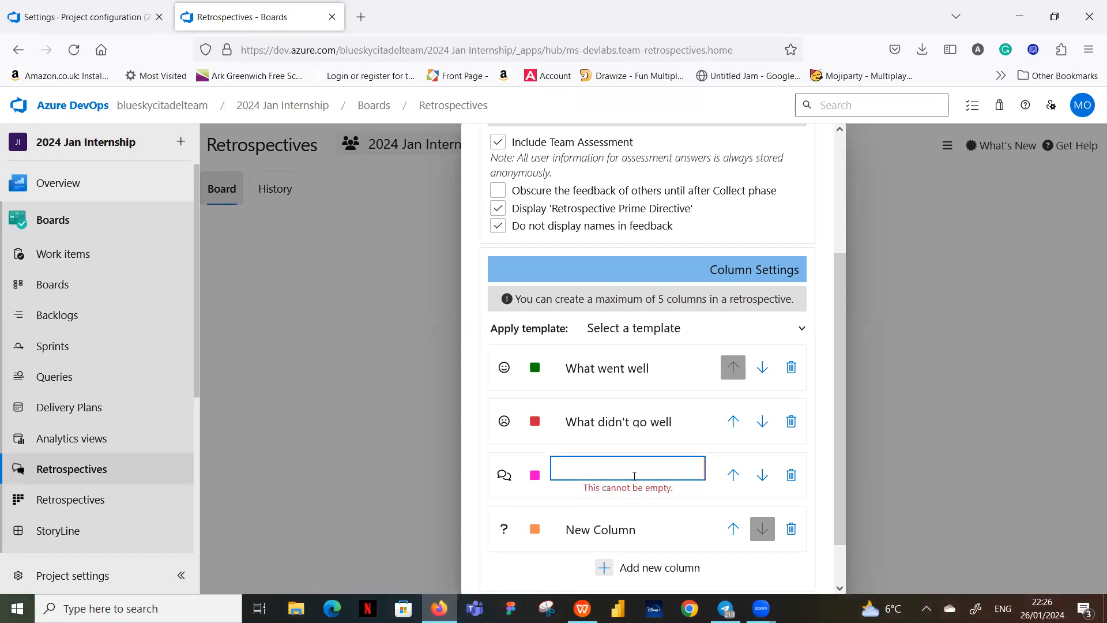
type("Improvements")
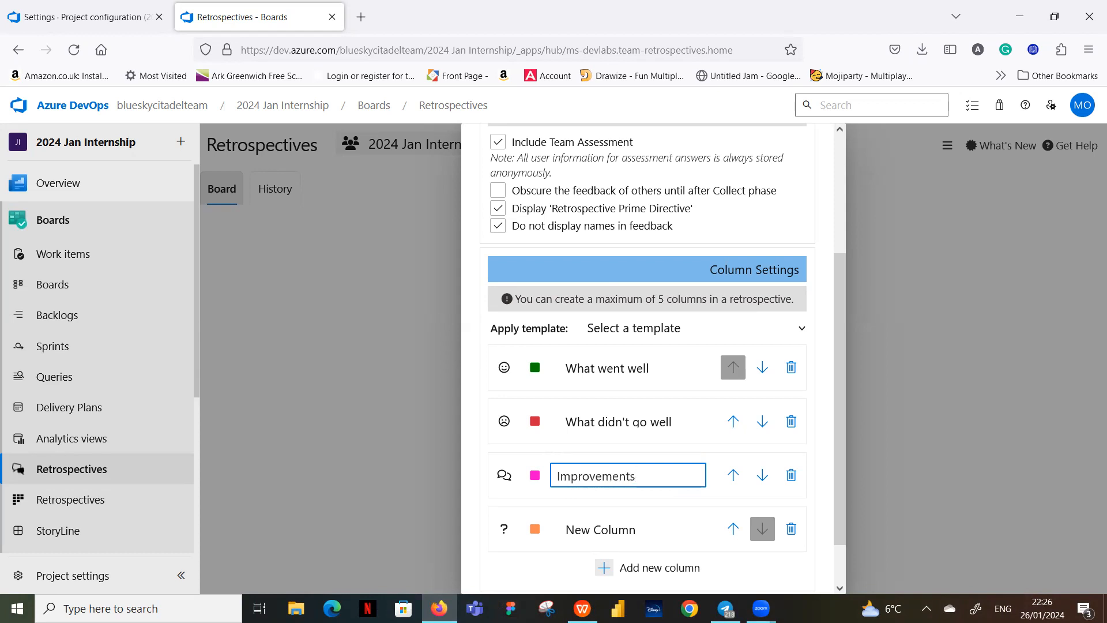
Rename the last retrospective column to "Action Plans" and save the new retrospective board
left_click(611, 531)
left_click(634, 530)
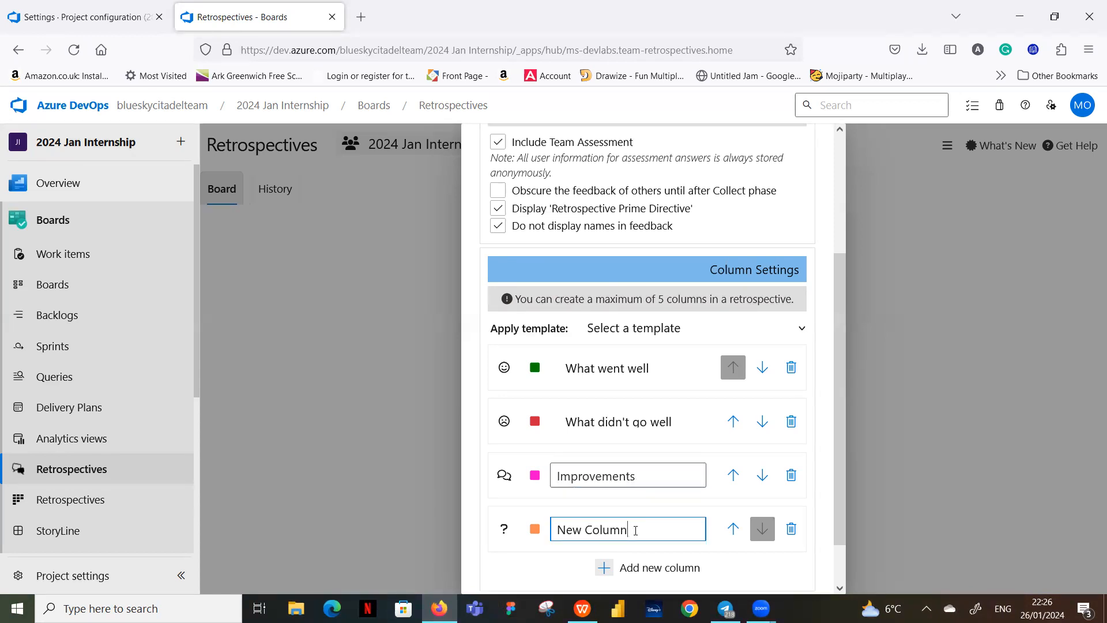
left_click_drag(629, 530, 553, 528)
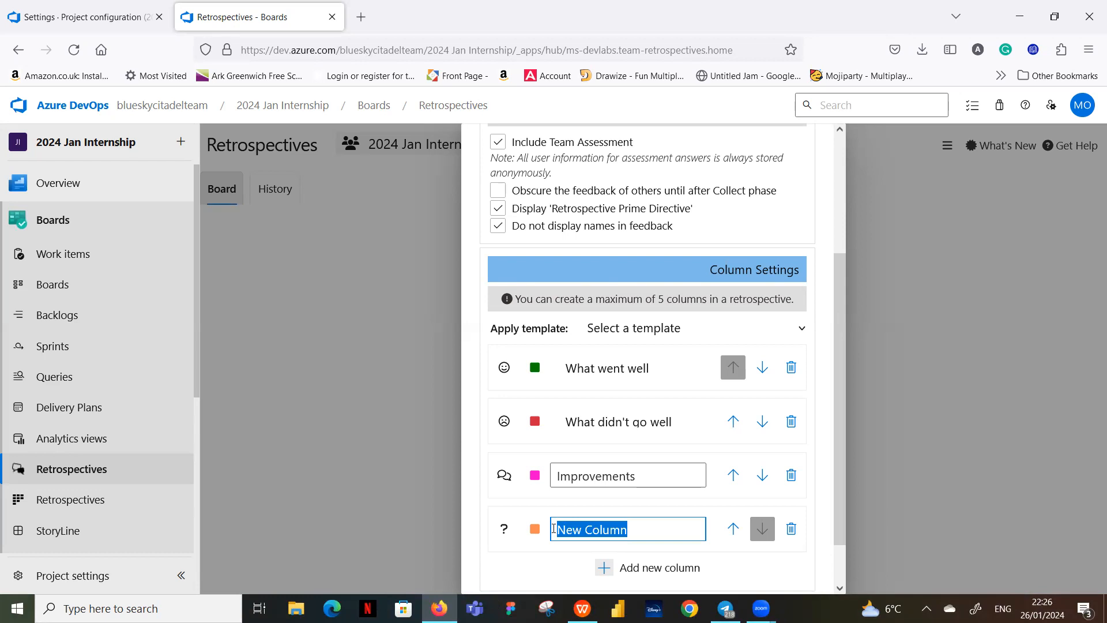
type("Act")
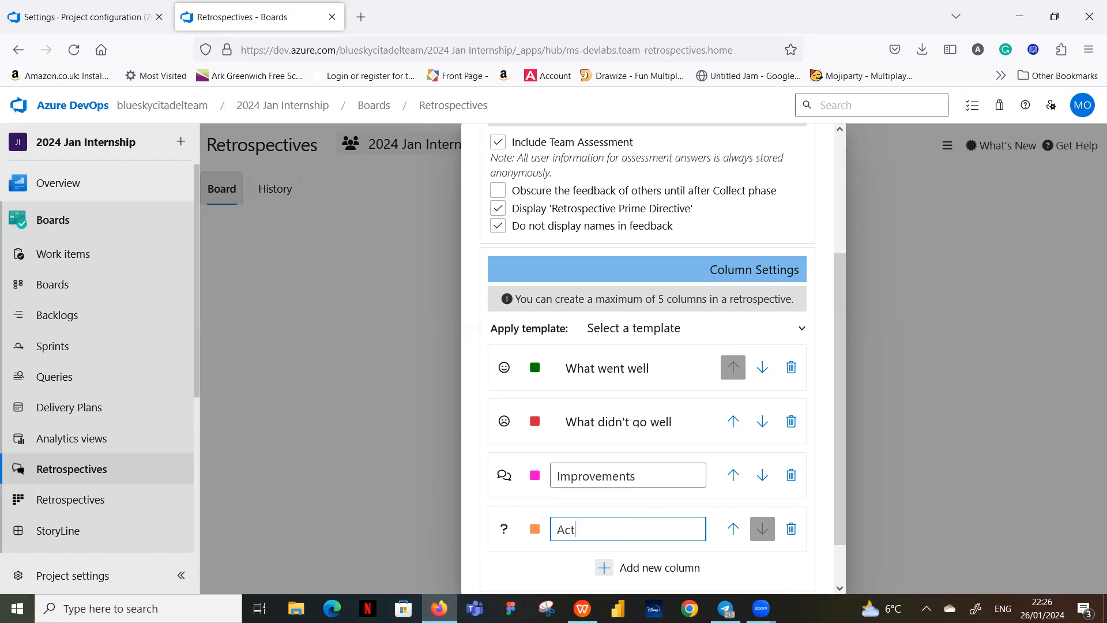
type("ion Plans")
scroll(670, 404, "down", 2)
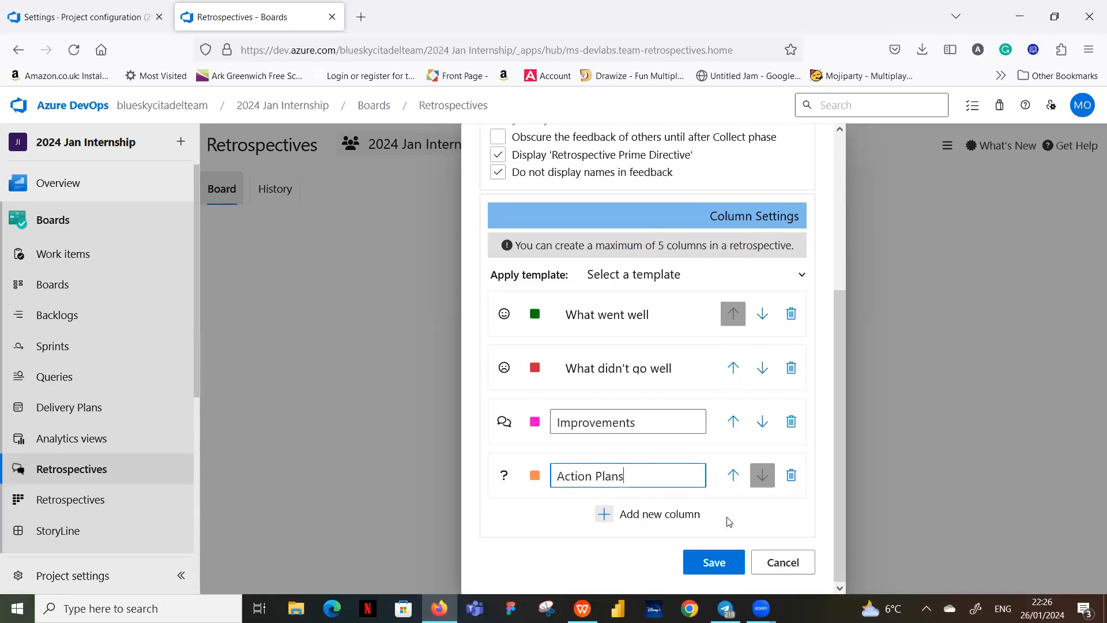
left_click(714, 562)
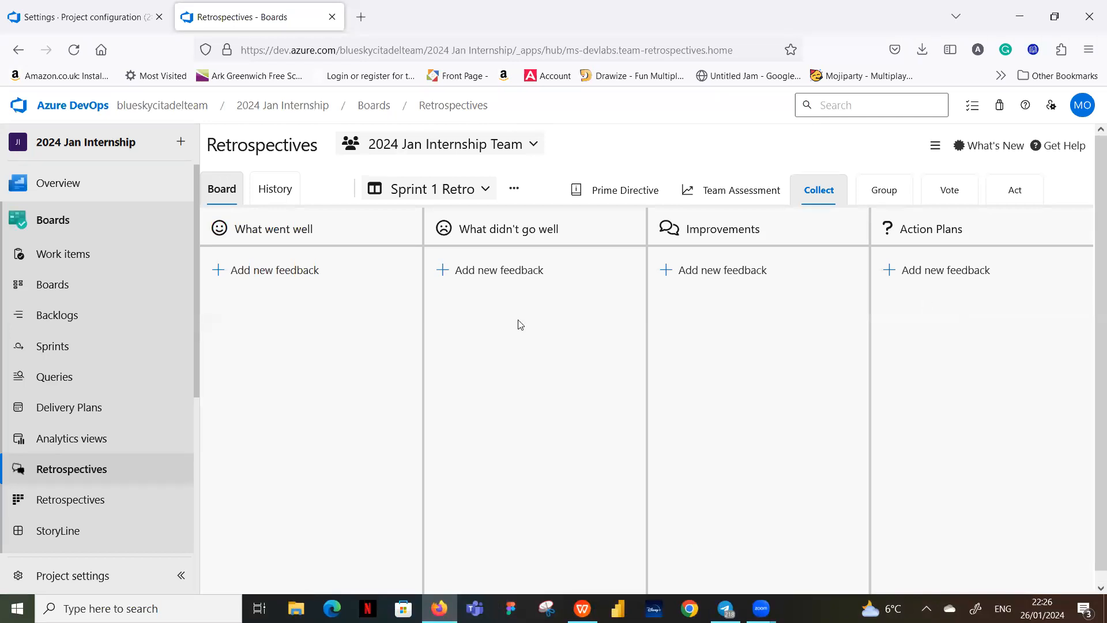
Add a feedback card with placeholder text to the What went well column and delete it again
left_click(222, 274)
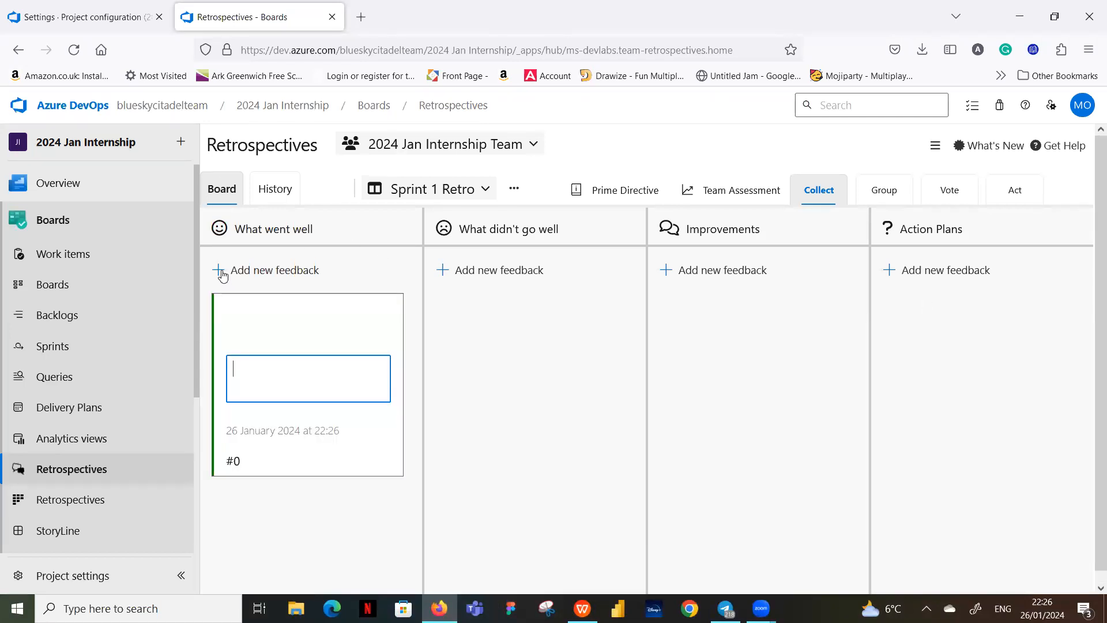
type("v jkhguytyduitoyi")
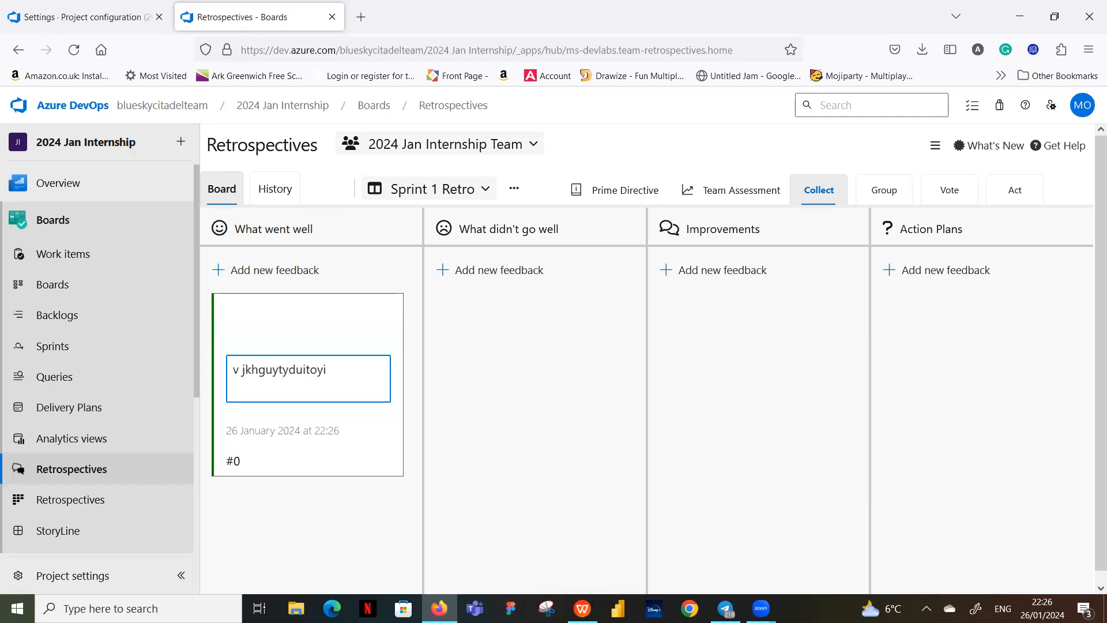
left_click(342, 544)
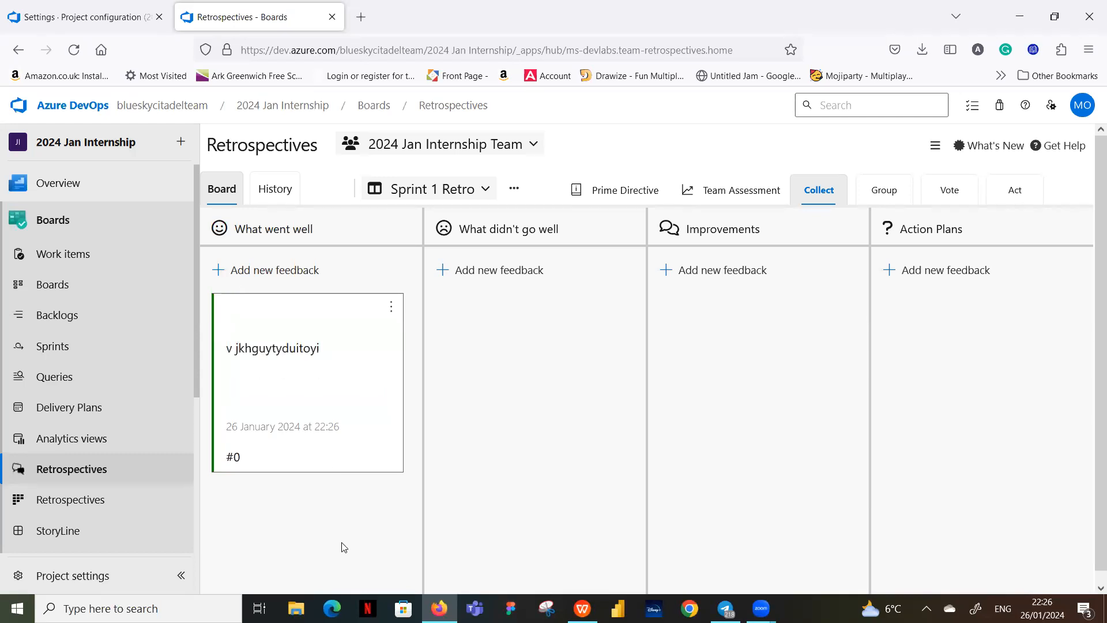
left_click(391, 309)
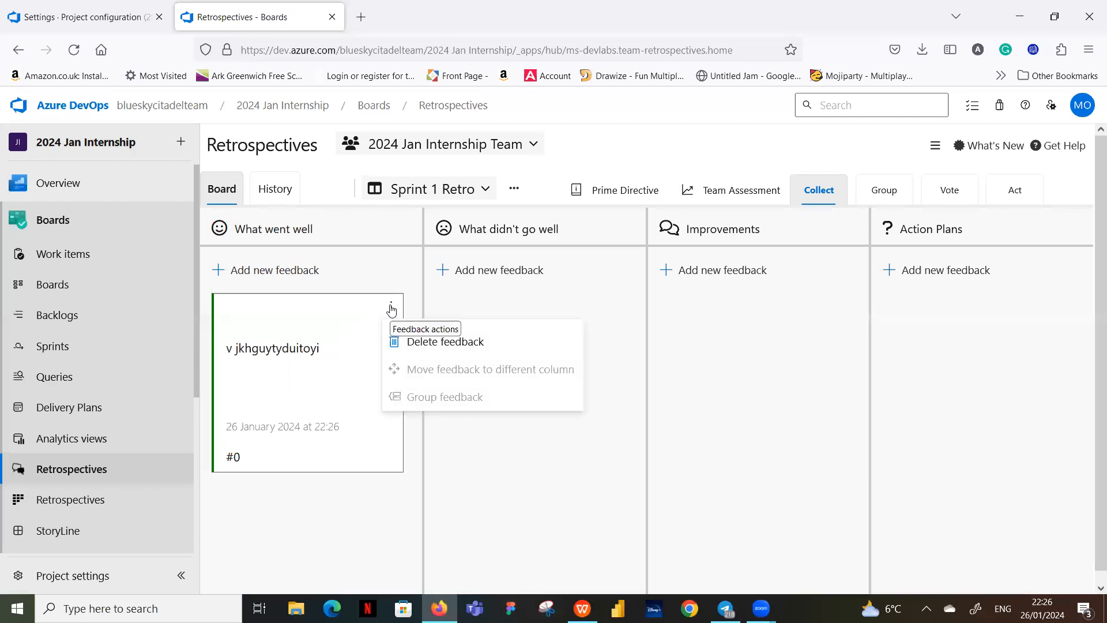
left_click(445, 342)
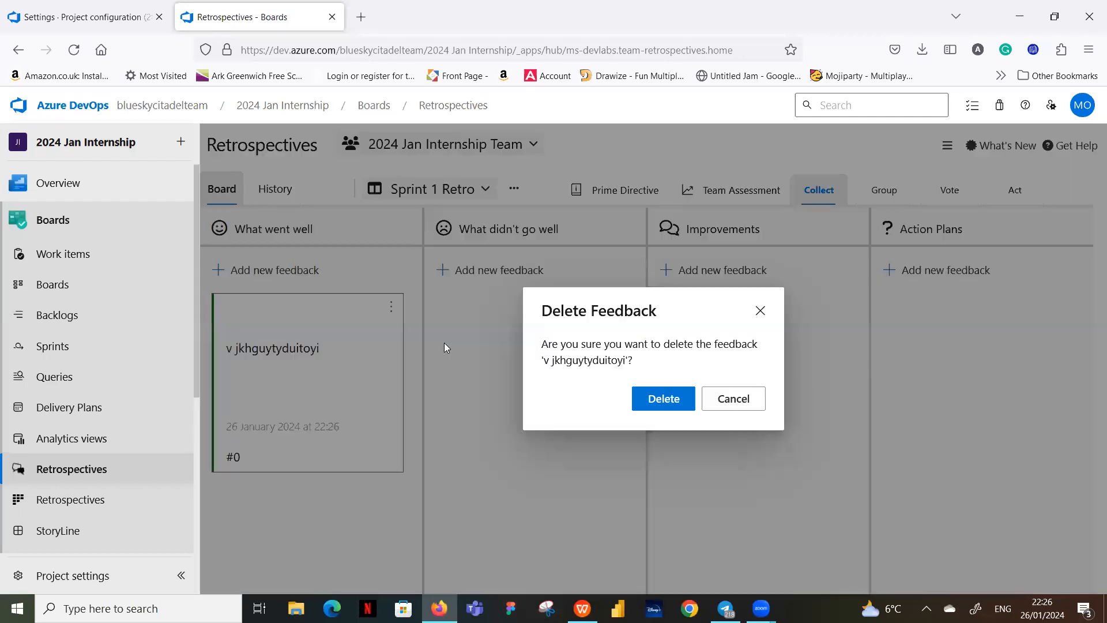
left_click(673, 398)
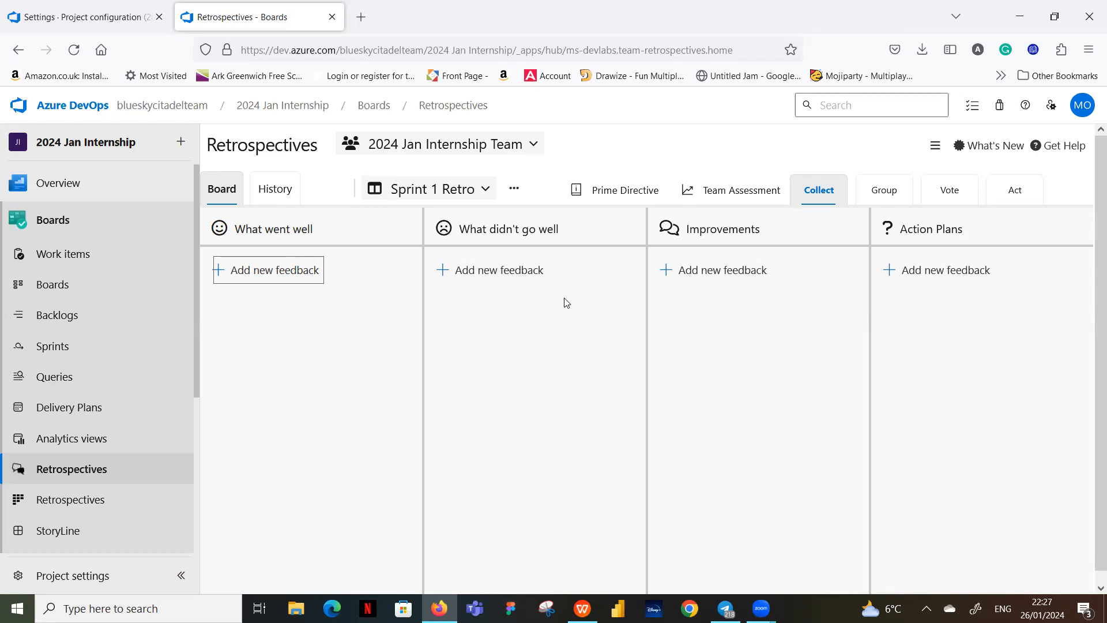
Look over the project's Boards extensions and open the team's Overview dashboard
scroll(482, 365, "down", 1)
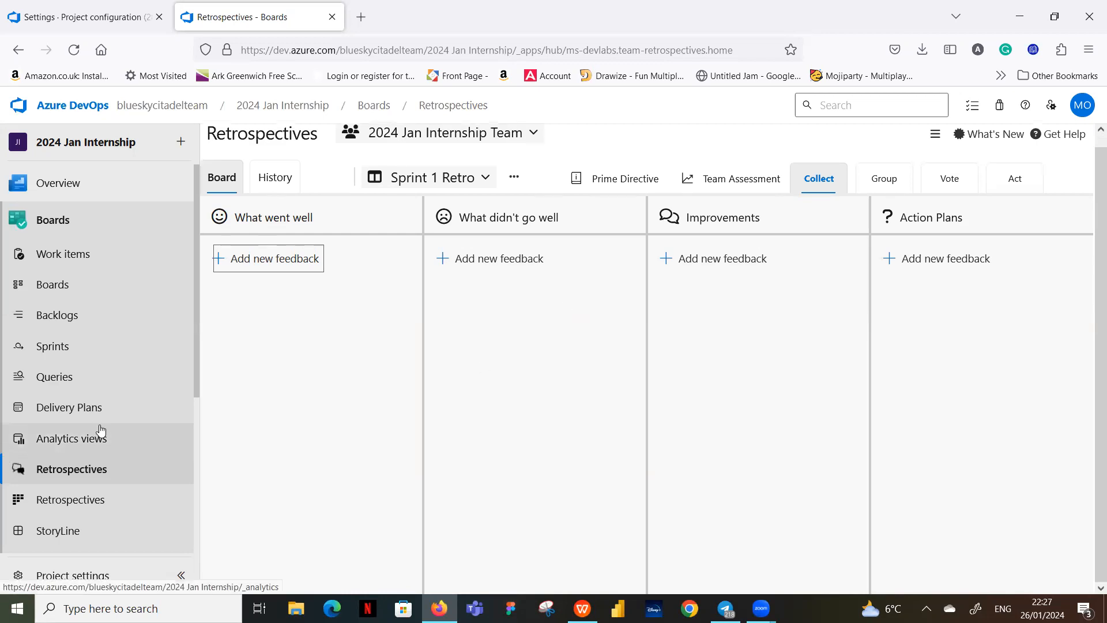
scroll(101, 429, "down", 4)
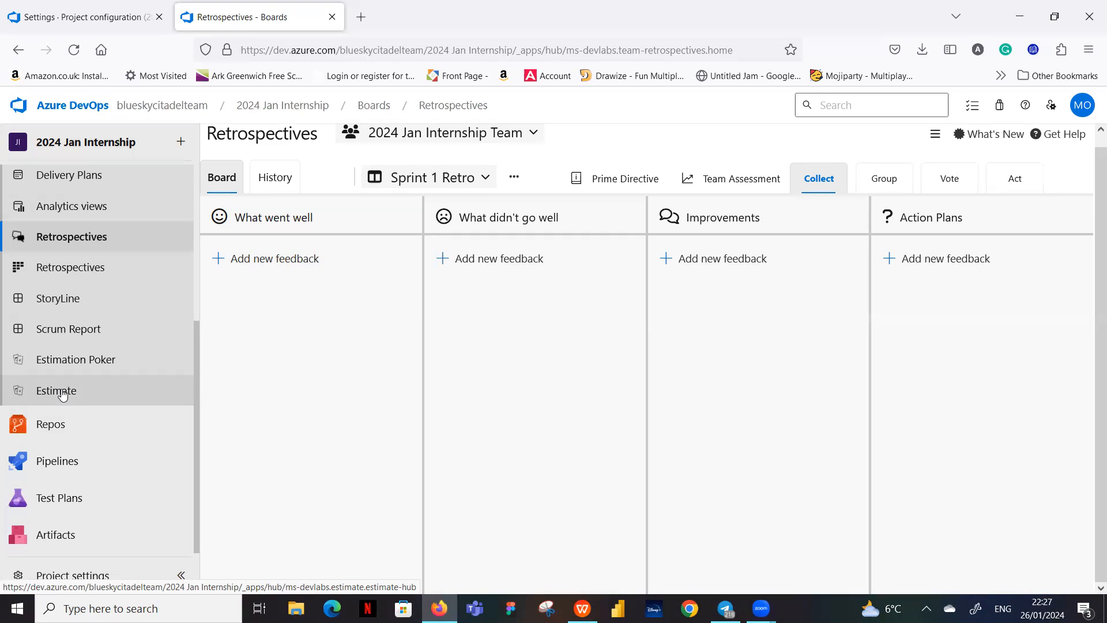
scroll(92, 369, "up", 4)
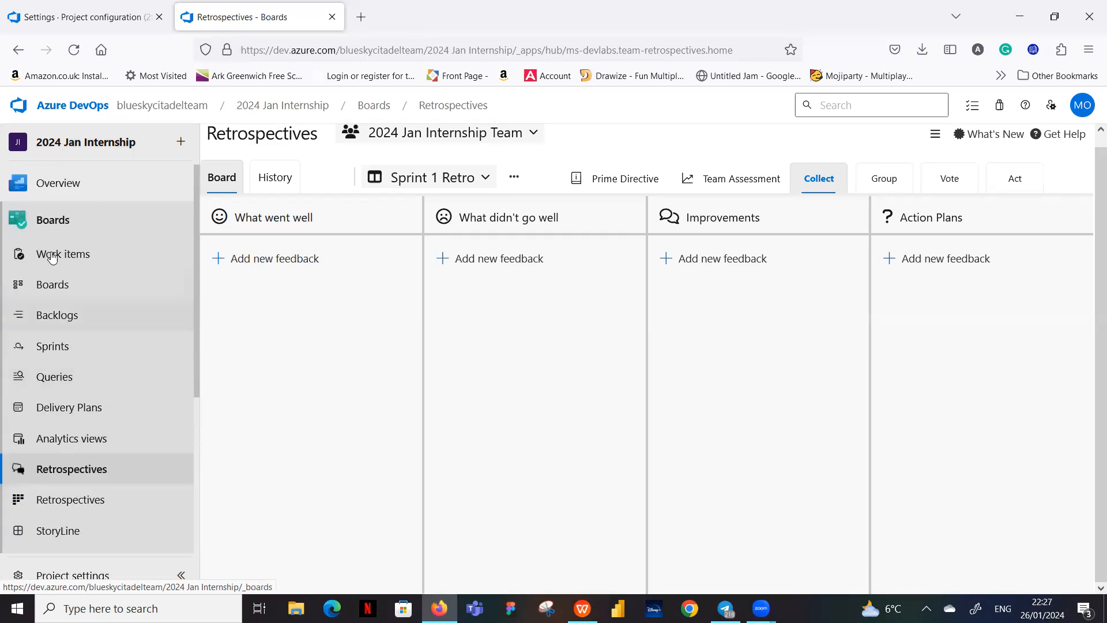
left_click(57, 183)
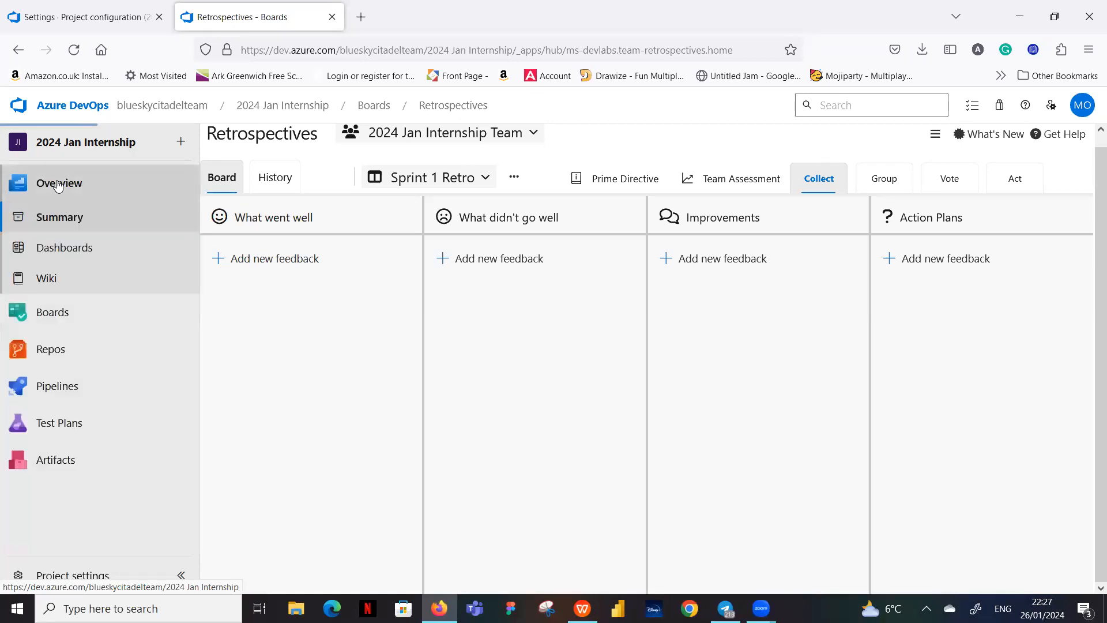
left_click(79, 248)
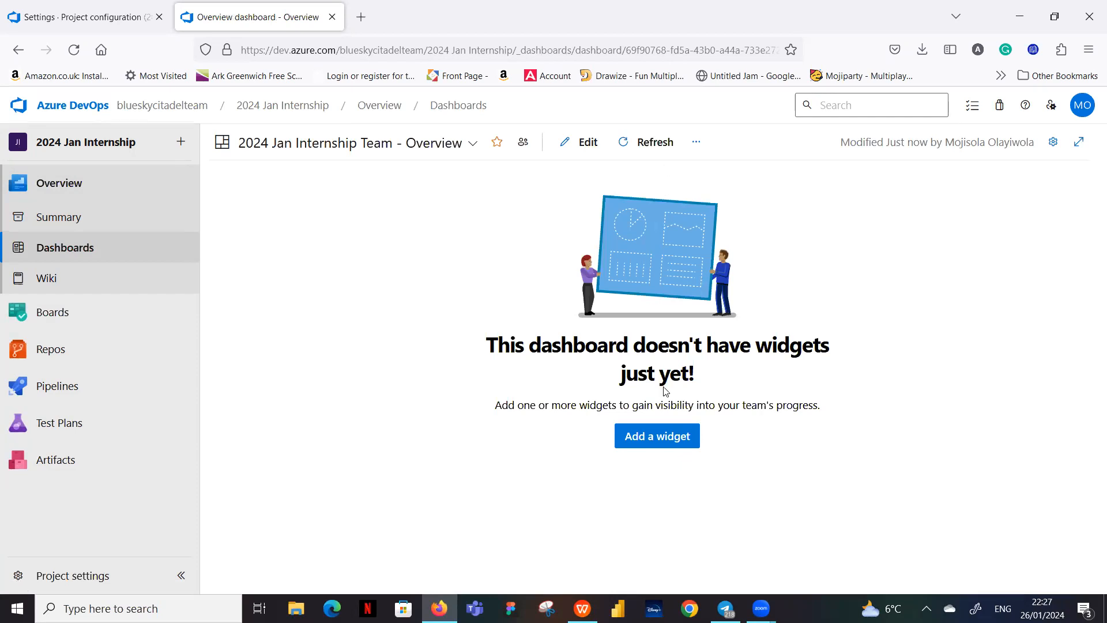
Start adding widgets to the empty team dashboard and place a Burndown widget on it
left_click(665, 439)
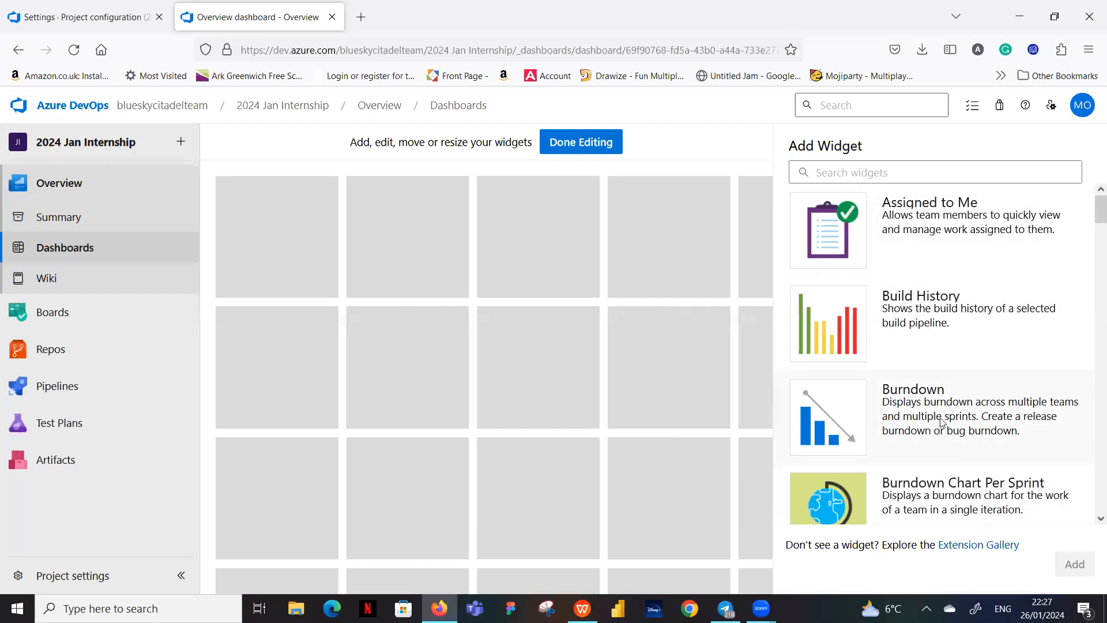
left_click(988, 416)
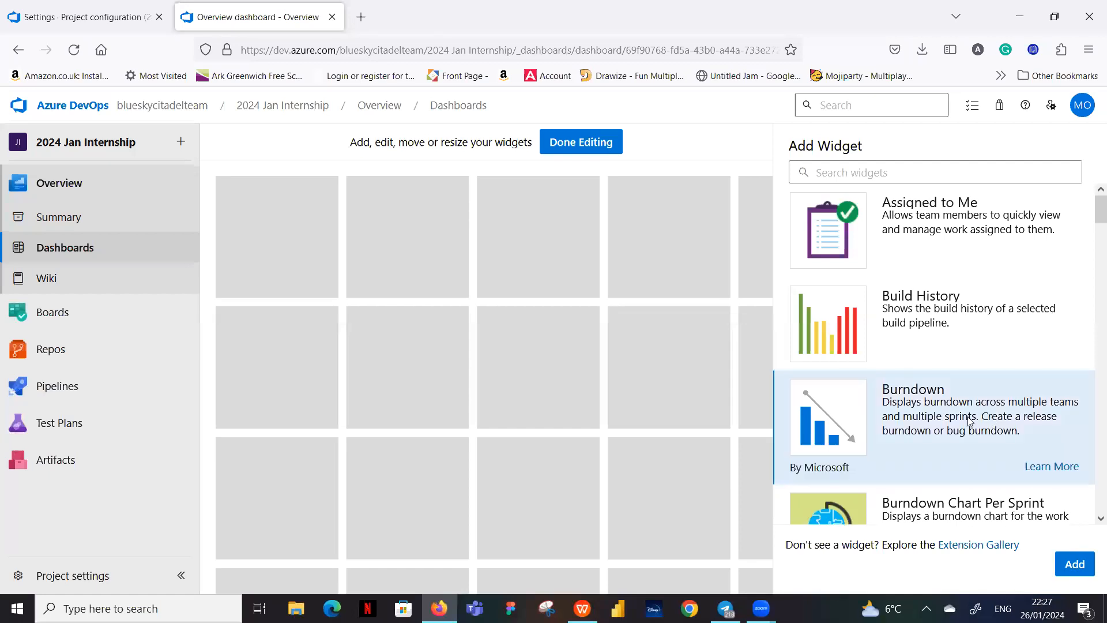
left_click(1076, 565)
Add a Burnup widget to the team dashboard and browse further down the widget catalogue
scroll(953, 364, "down", 3)
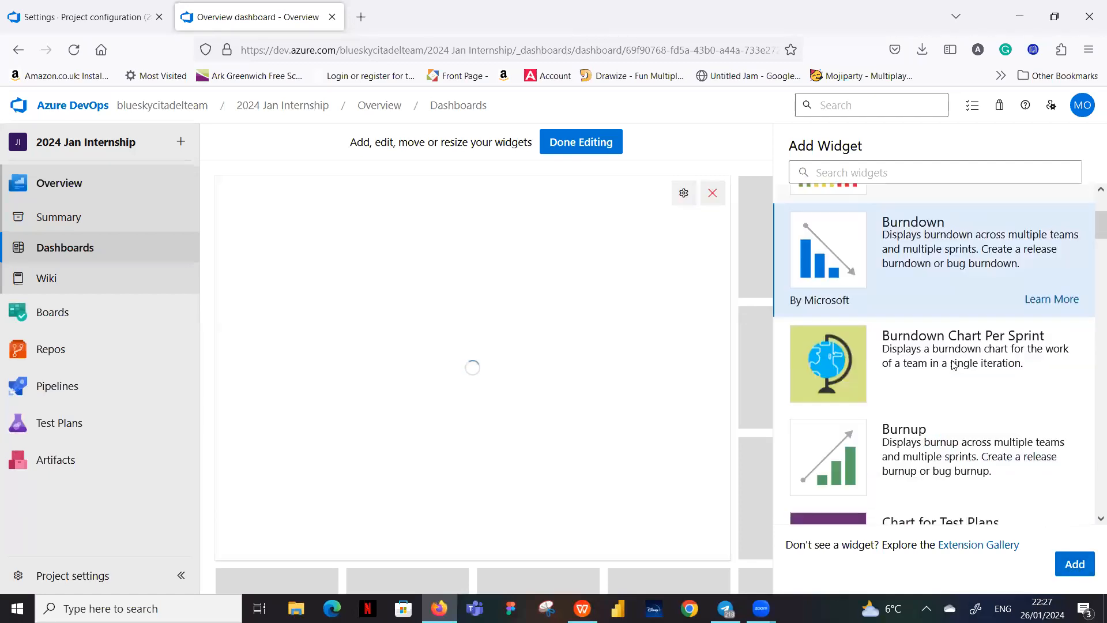
scroll(954, 365, "down", 3)
scroll(954, 365, "up", 3)
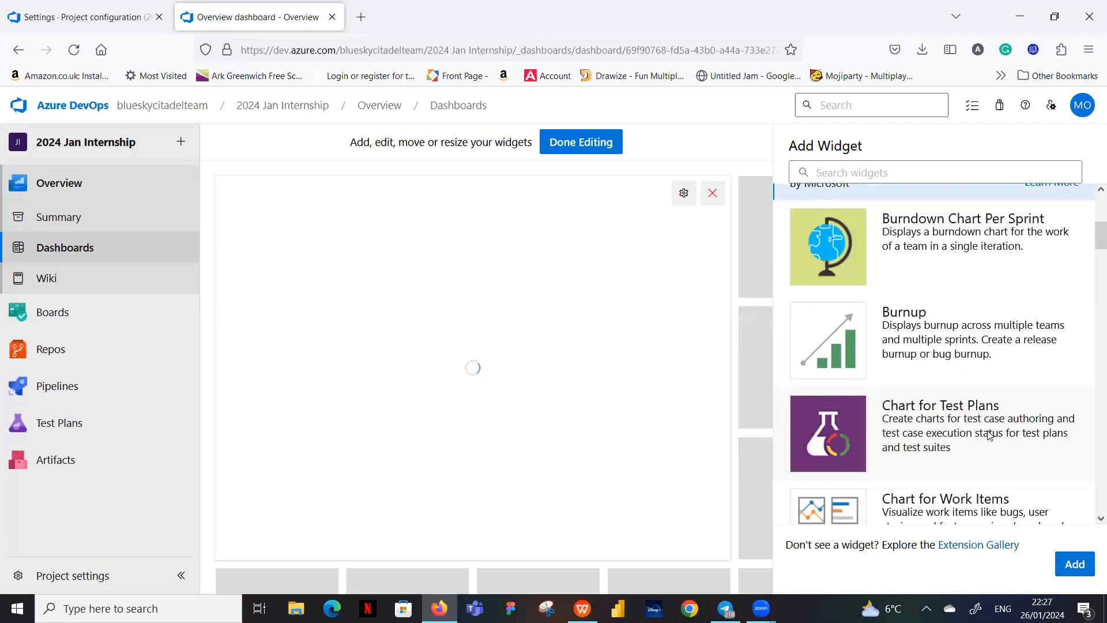
left_click(988, 450)
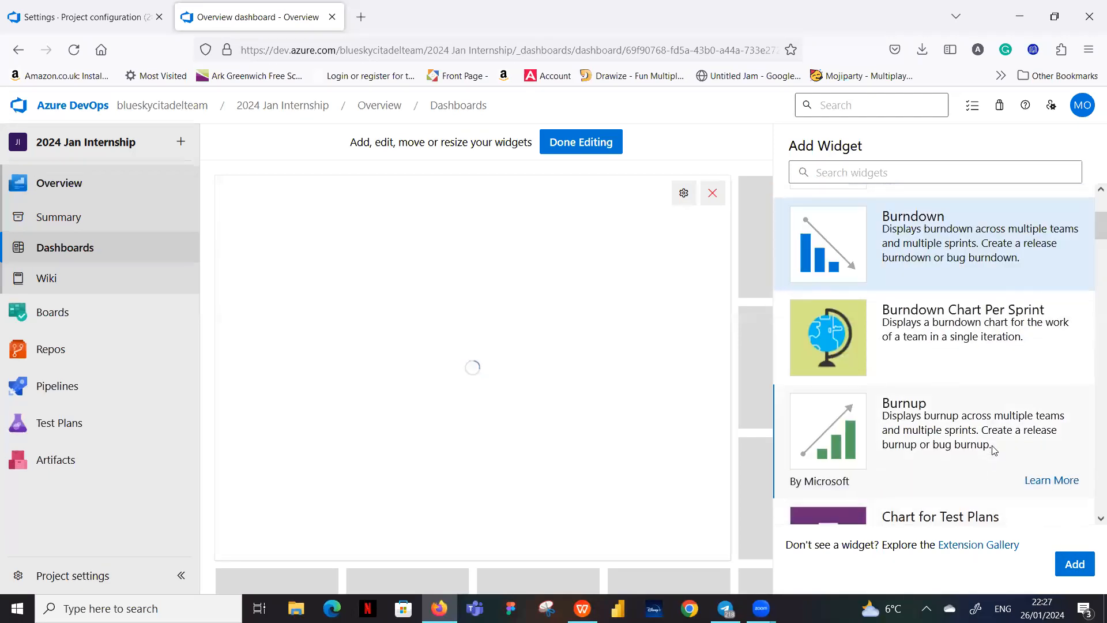
left_click(1067, 564)
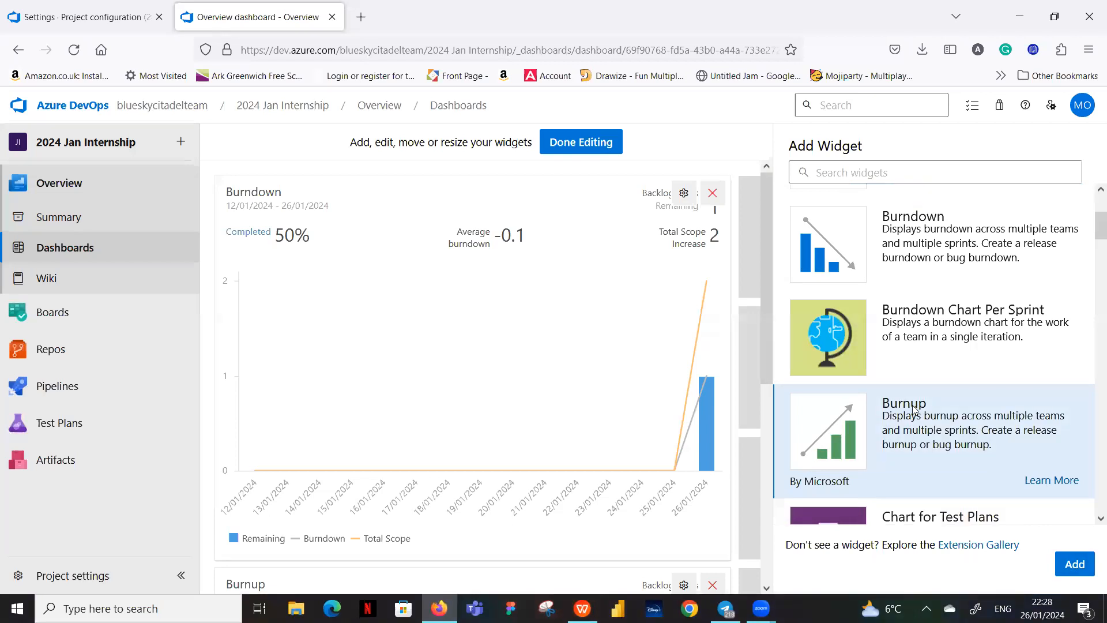
scroll(910, 426, "down", 4)
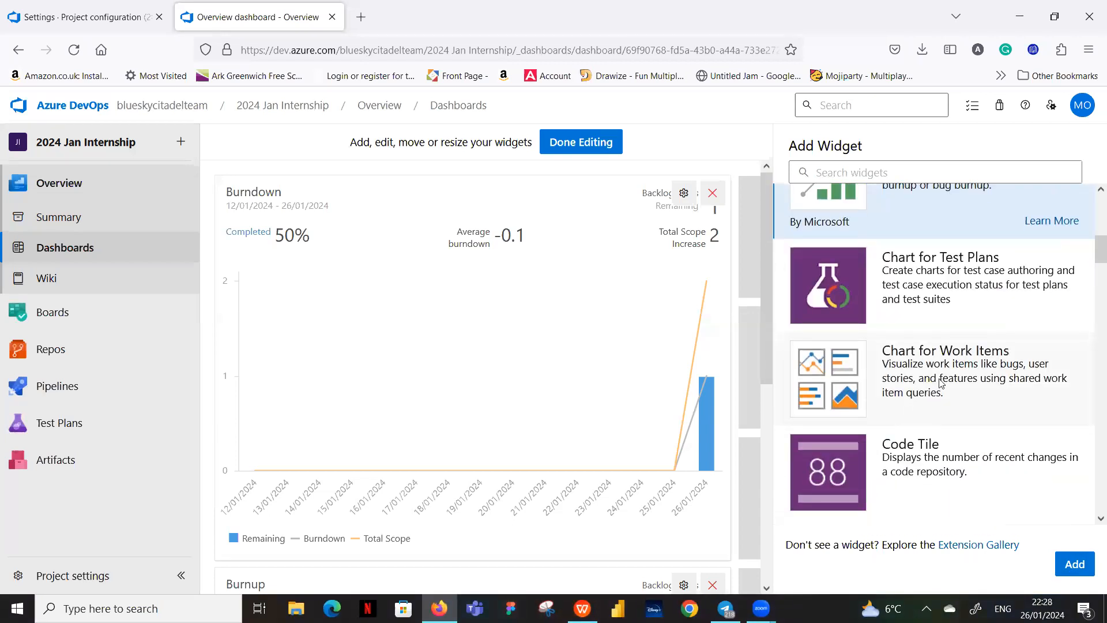
Find the Sprint Burndown widget in the catalogue and add it to the team dashboard
scroll(945, 378, "down", 3)
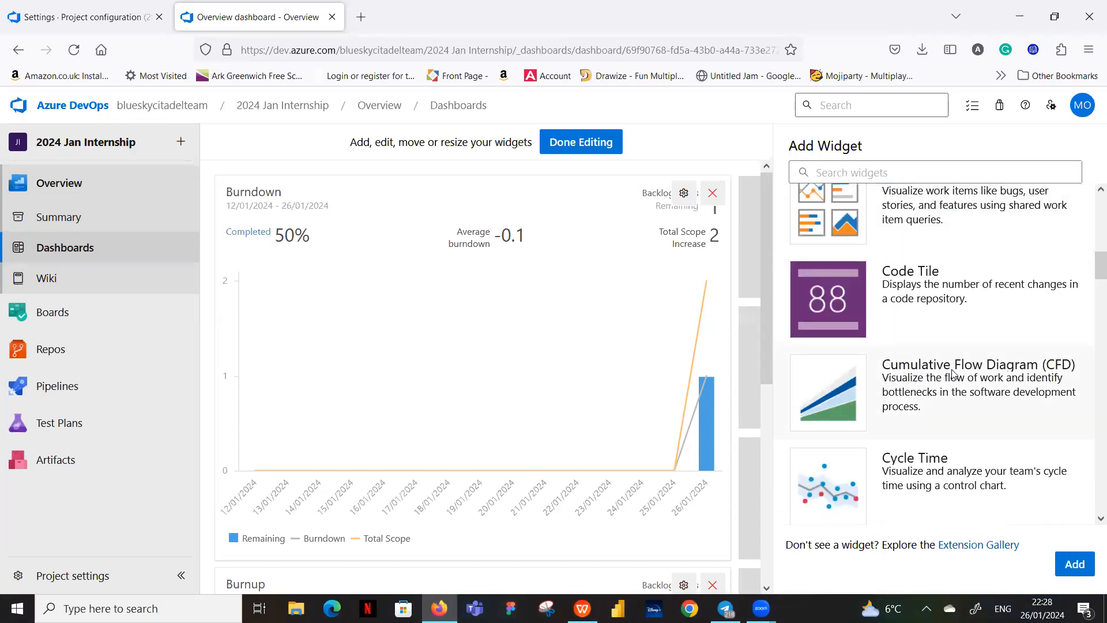
scroll(952, 374, "down", 9)
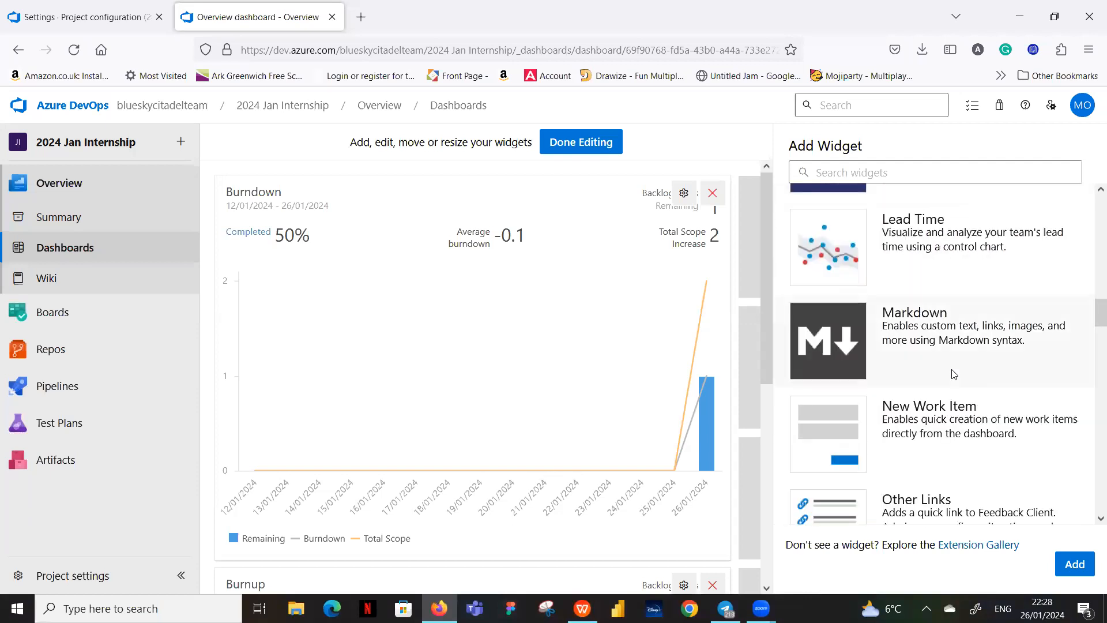
scroll(956, 367, "down", 3)
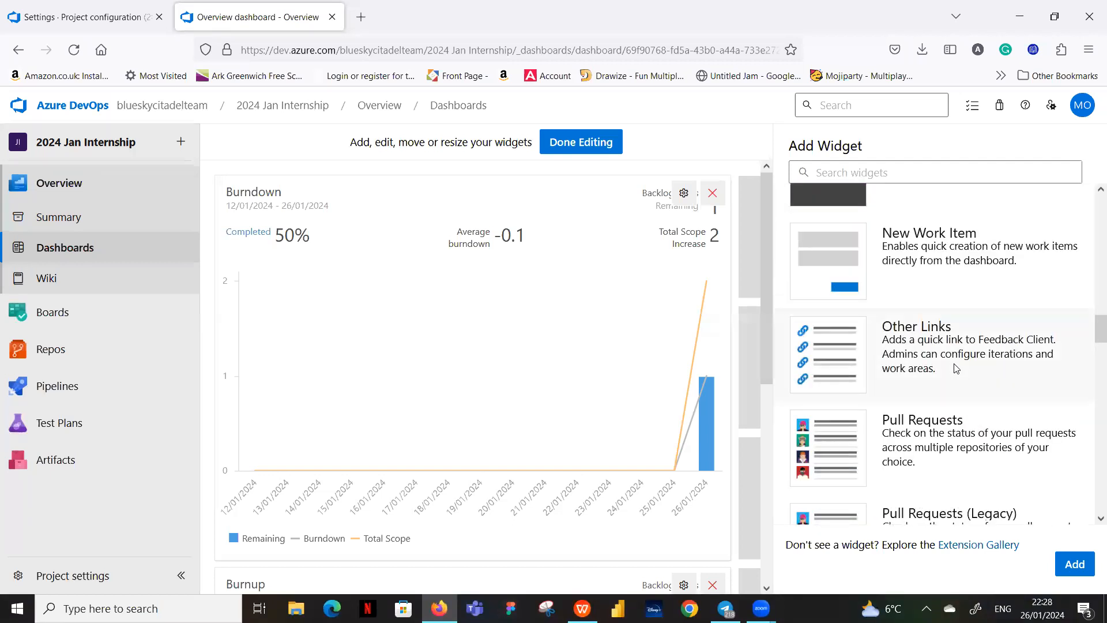
scroll(934, 374, "down", 1)
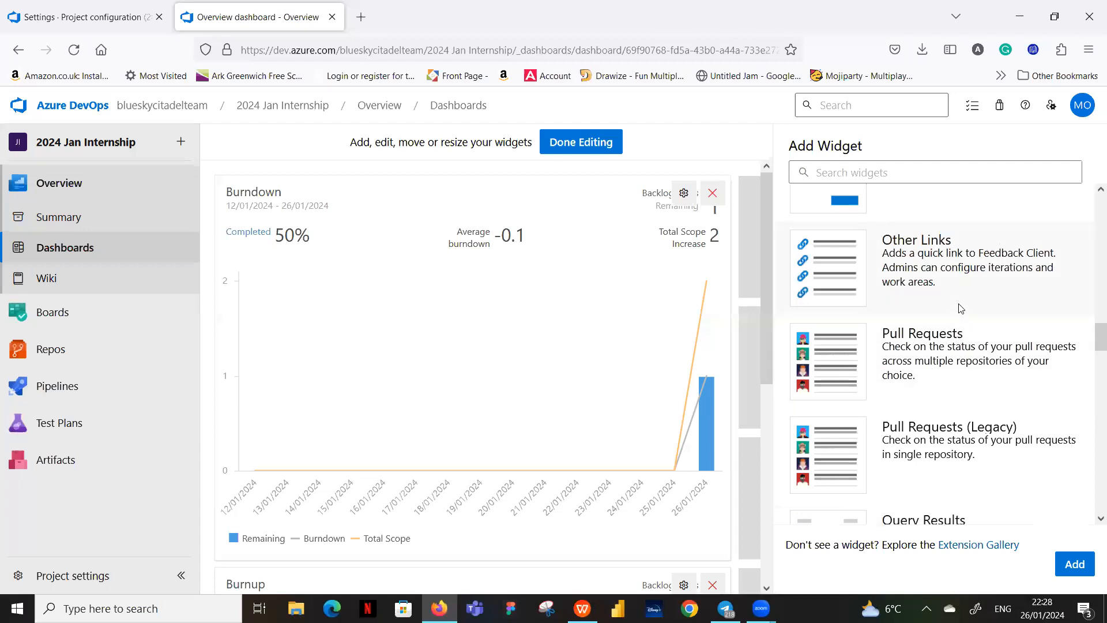
scroll(960, 312, "down", 1)
scroll(961, 314, "down", 3)
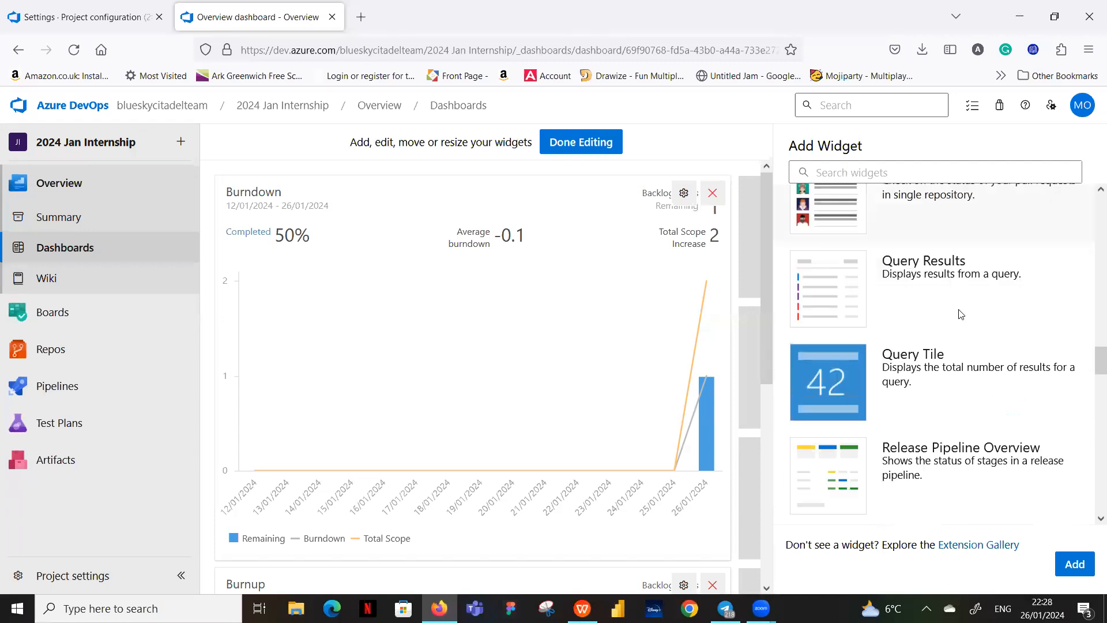
scroll(960, 314, "down", 5)
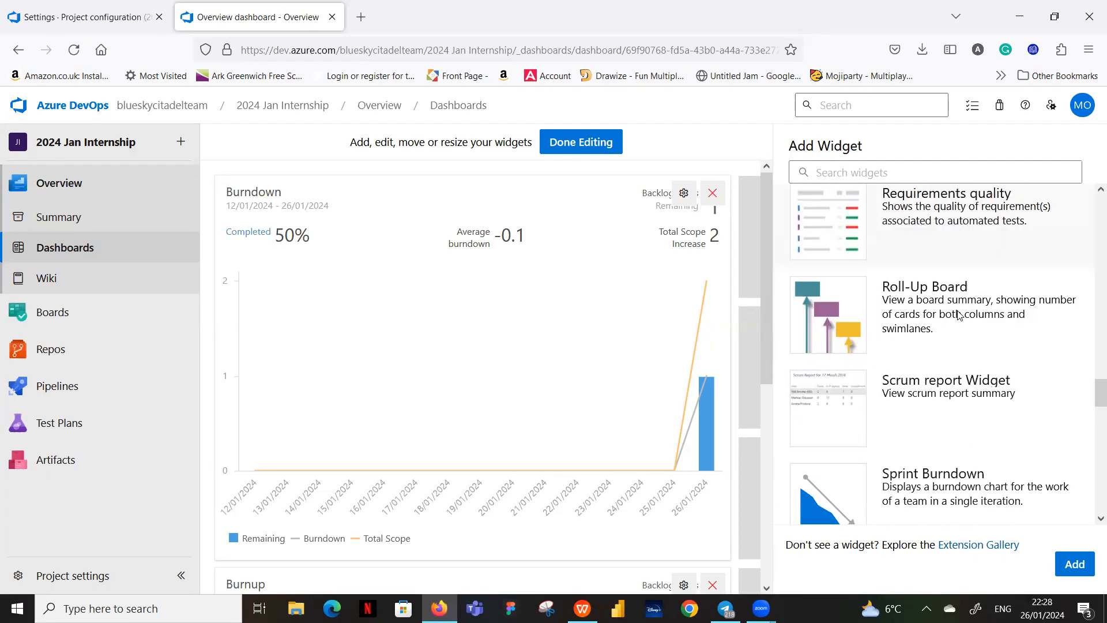
scroll(959, 314, "down", 2)
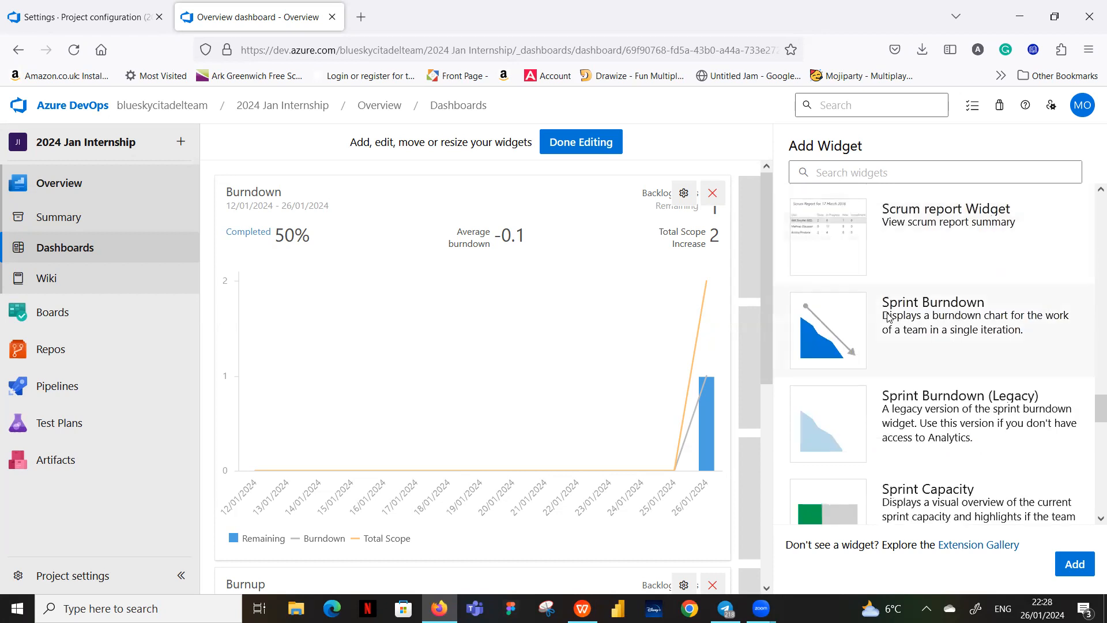
left_click(1026, 311)
left_click(1075, 564)
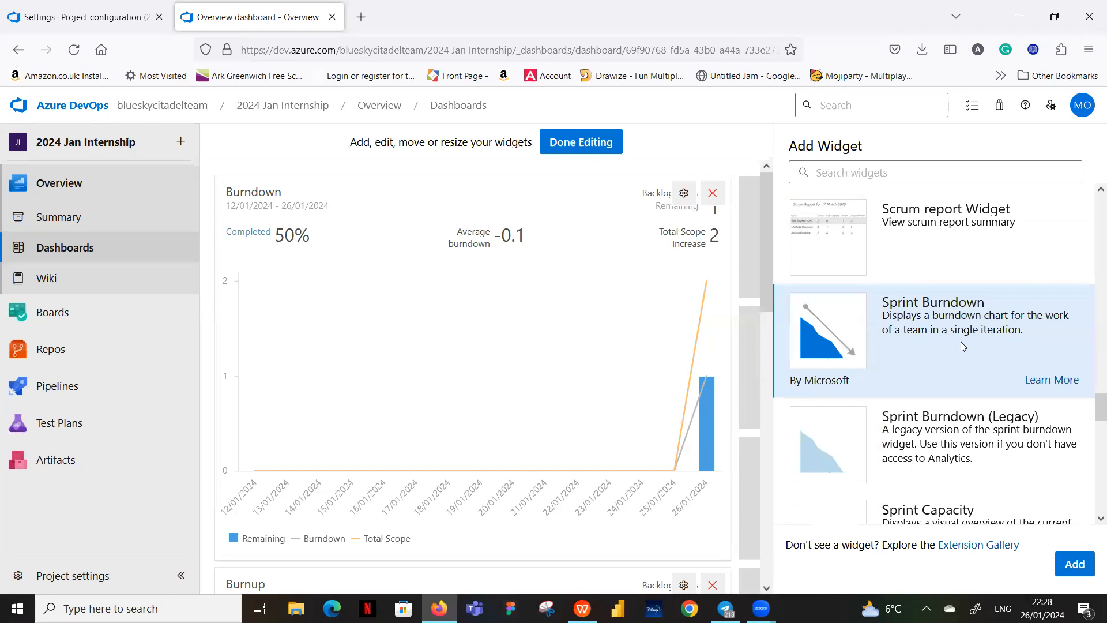
Add a Sprint Capacity widget to the team dashboard and select the Sprint Goal Widget in the catalogue
scroll(961, 342, "down", 3)
left_click(987, 345)
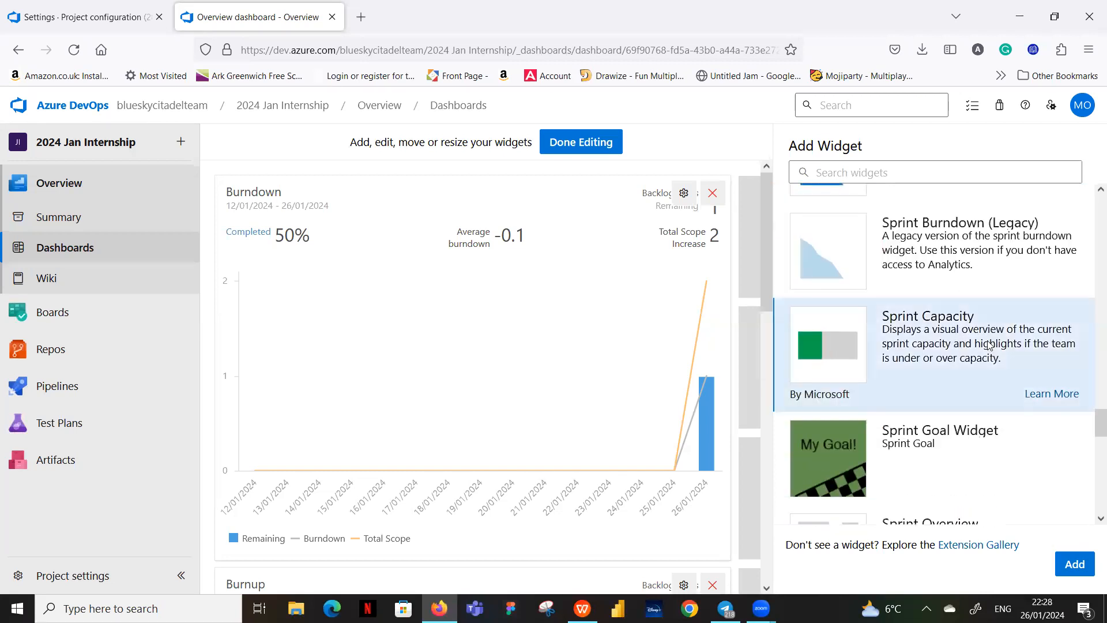
left_click(1076, 566)
left_click(968, 463)
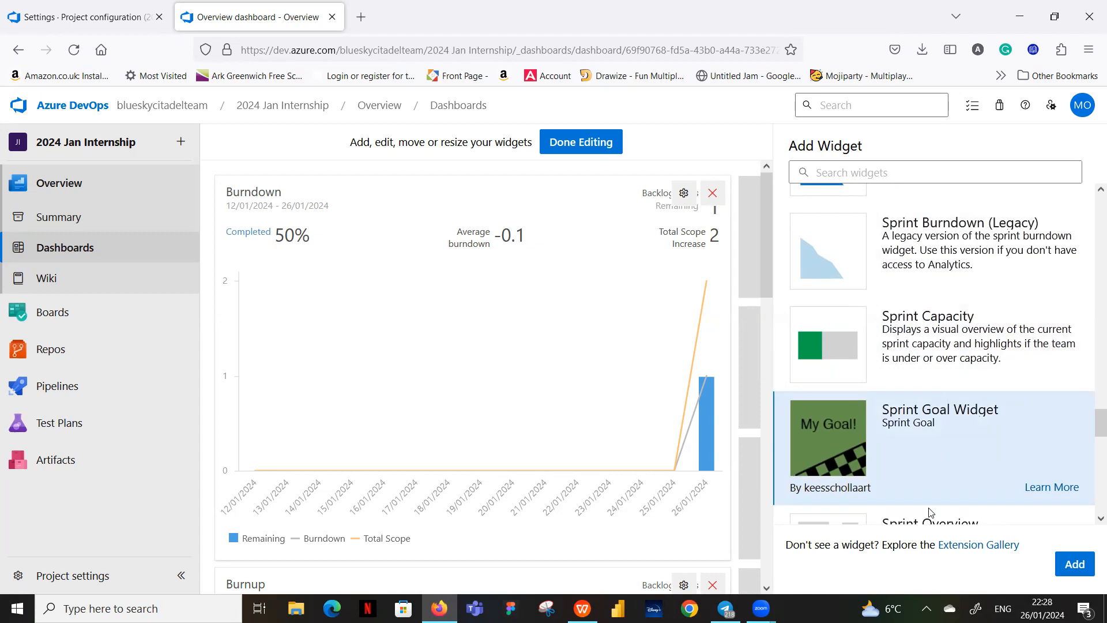
Open the Extension Gallery and look over the featured, popular and trending Azure DevOps extensions
left_click(962, 545)
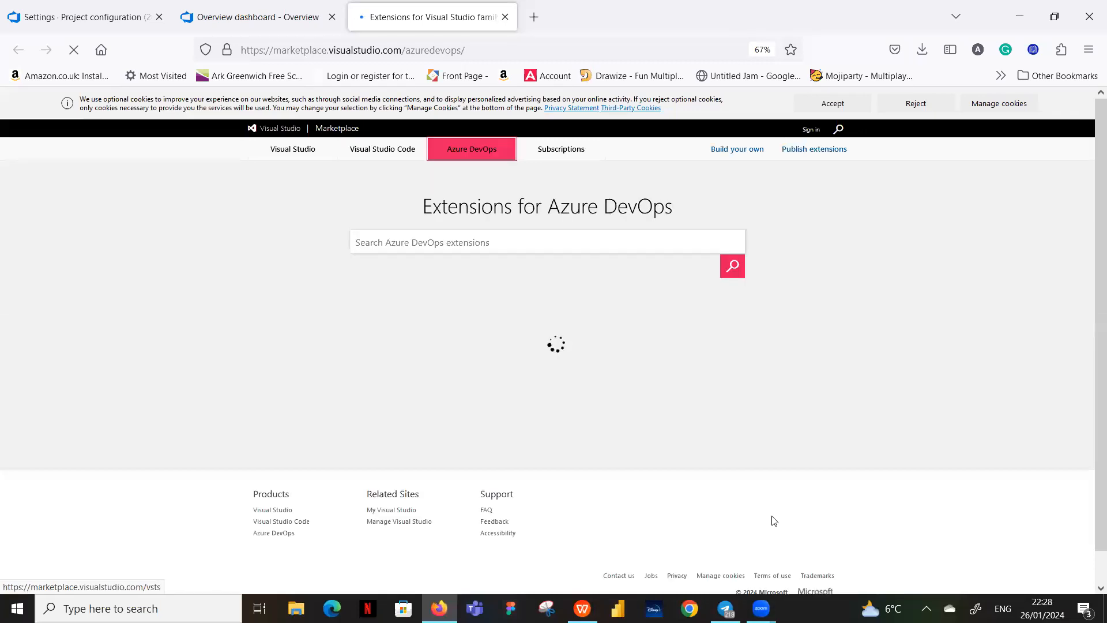
left_click(518, 239)
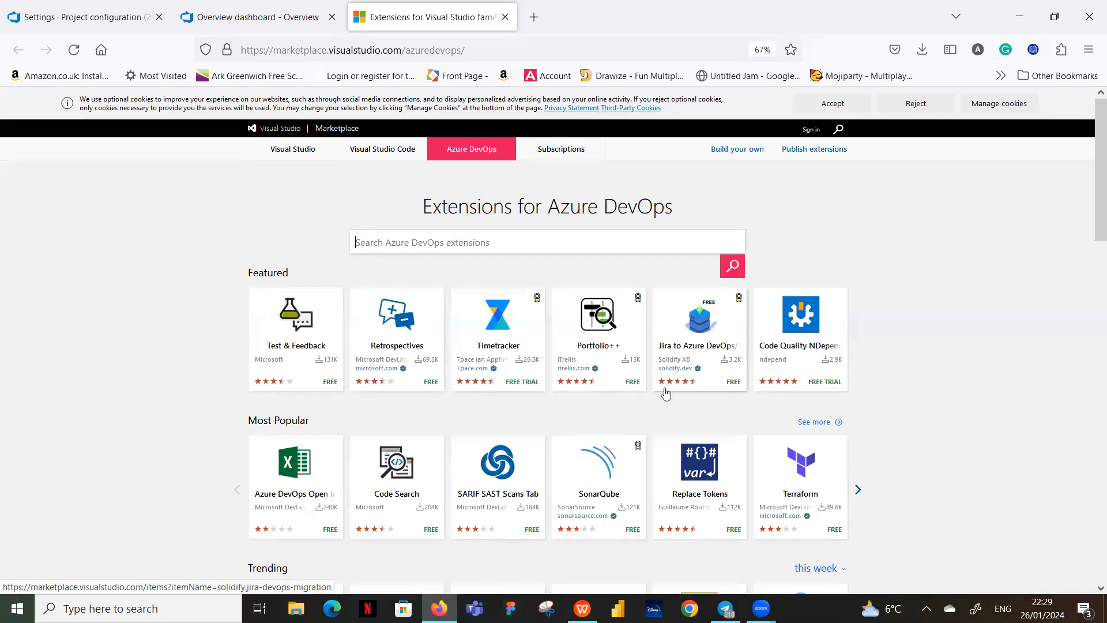
scroll(663, 392, "down", 2)
scroll(602, 478, "down", 2)
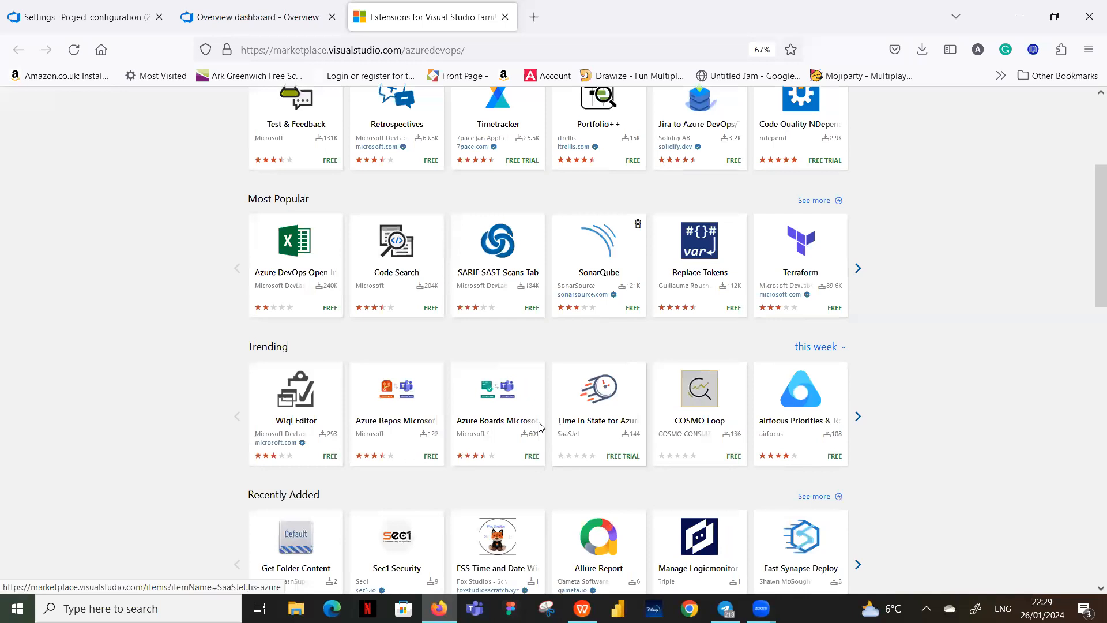
scroll(510, 427, "up", 4)
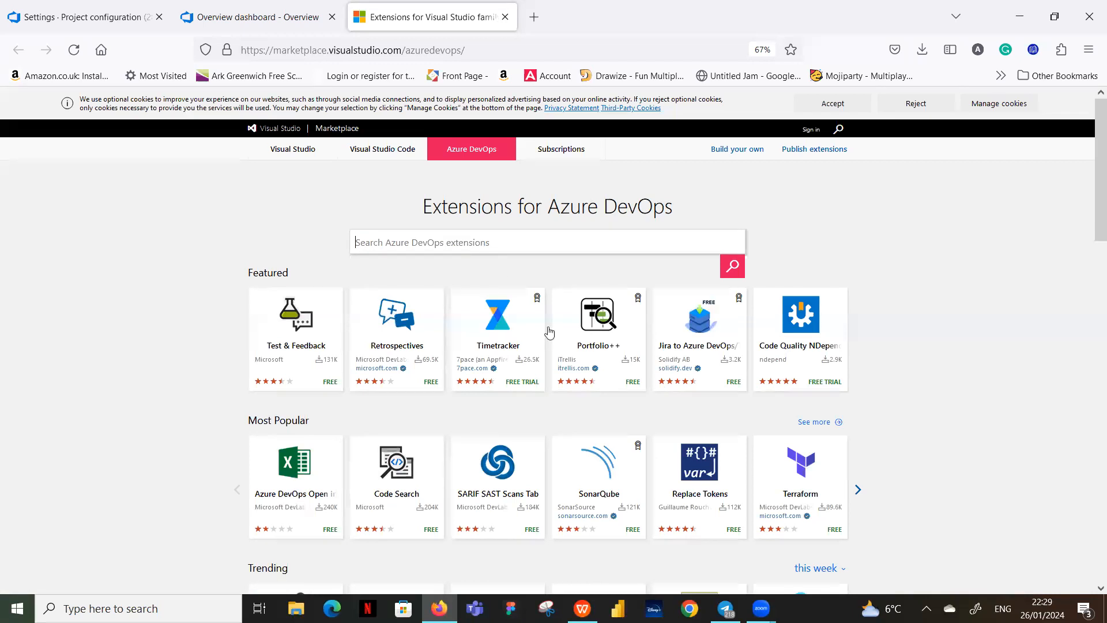
scroll(688, 398, "down", 2)
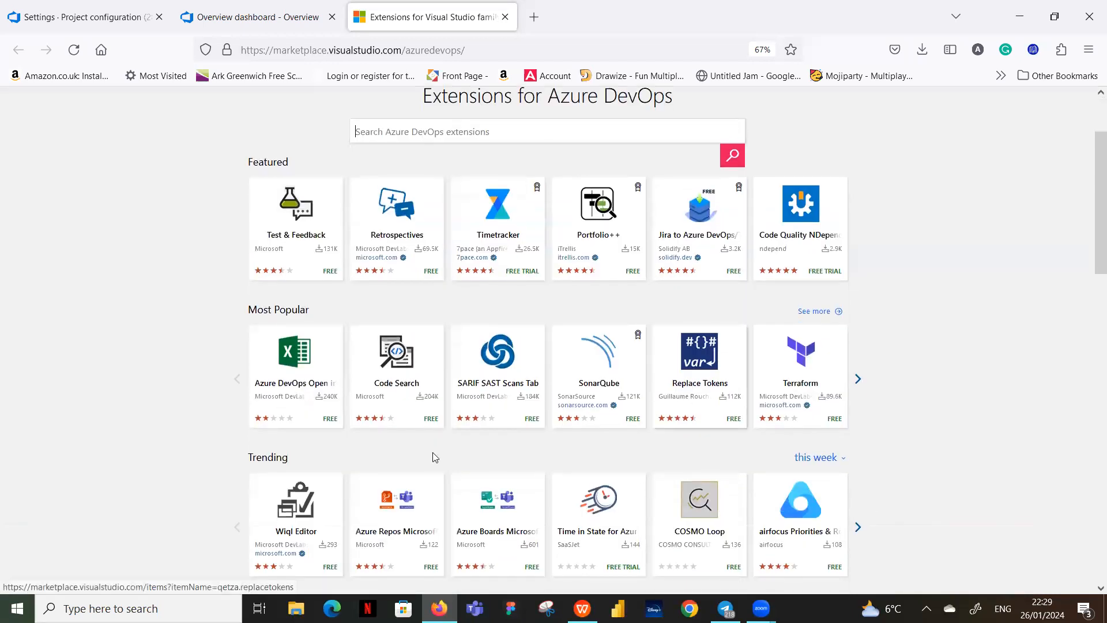
scroll(664, 406, "up", 1)
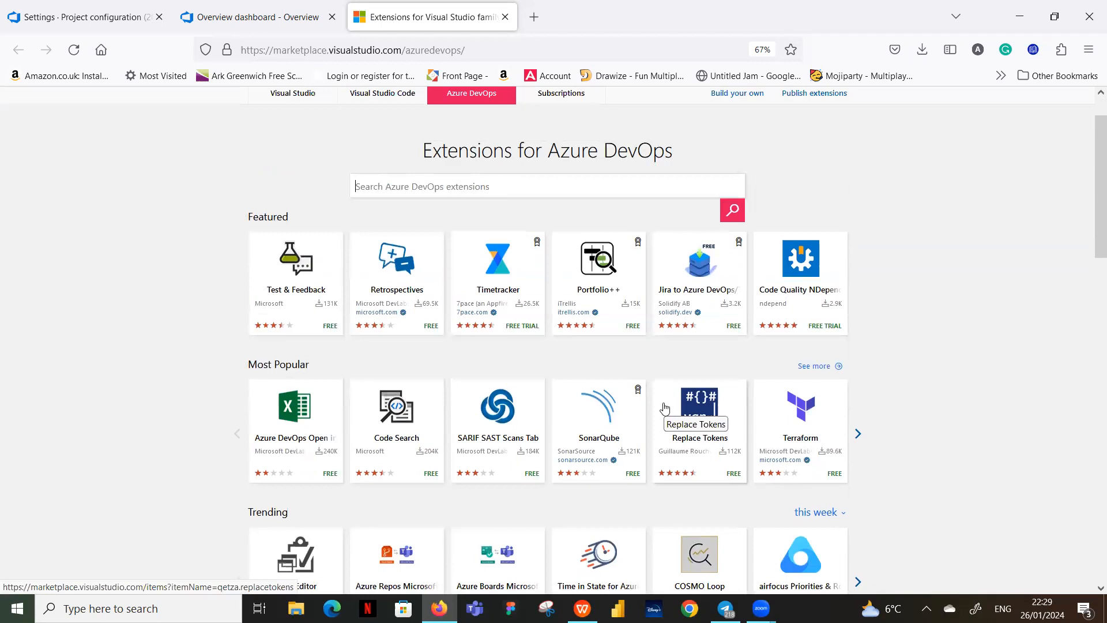
scroll(664, 407, "up", 1)
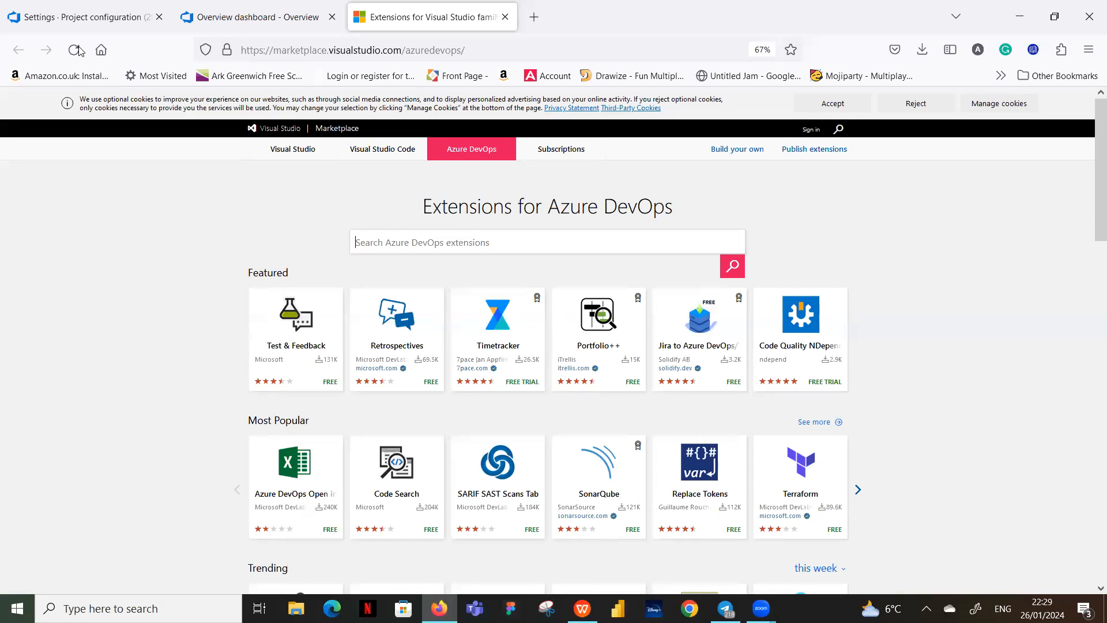
Return to the team's Overview dashboard and finish editing its widgets
left_click(257, 23)
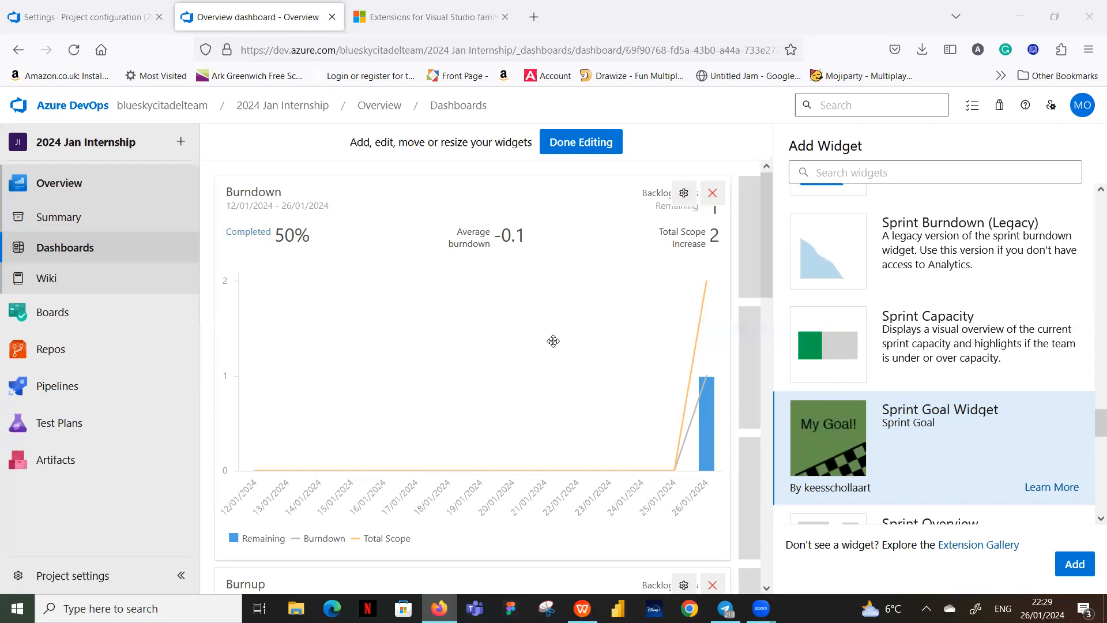
scroll(539, 258, "down", 3)
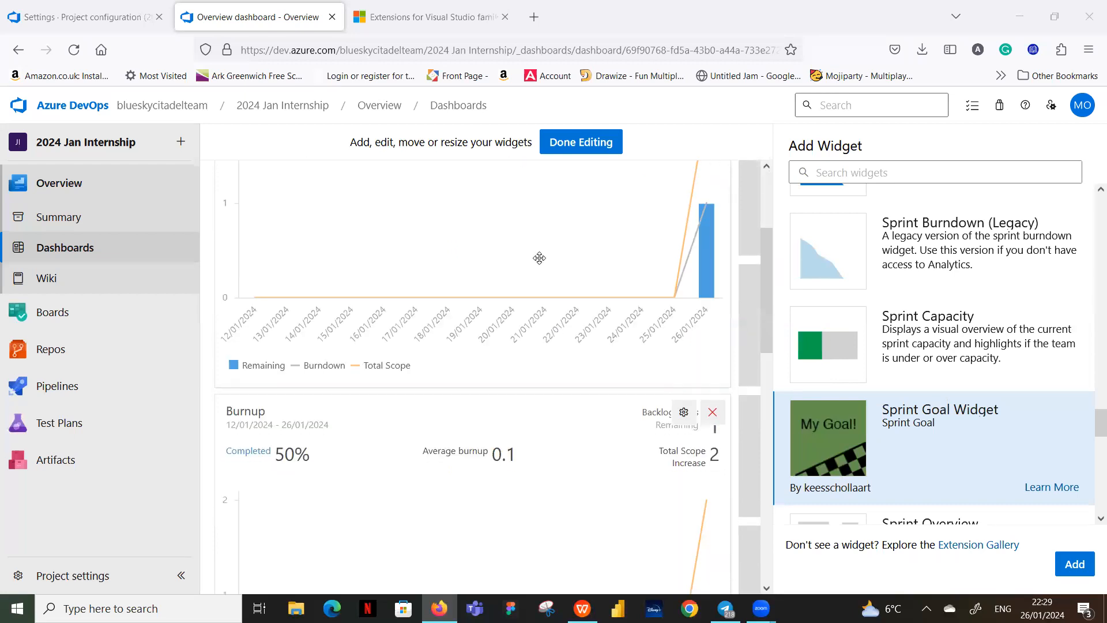
left_click(580, 141)
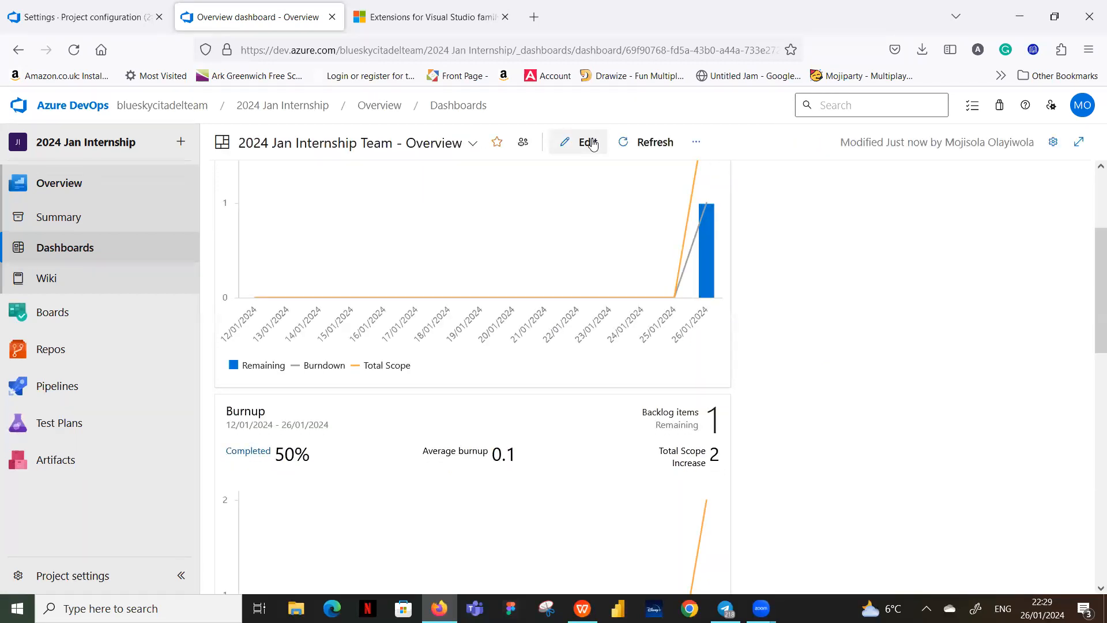
Look over all the widgets on the team dashboard and the options available for the Burndown widget
scroll(615, 363, "down", 10)
scroll(611, 364, "down", 1)
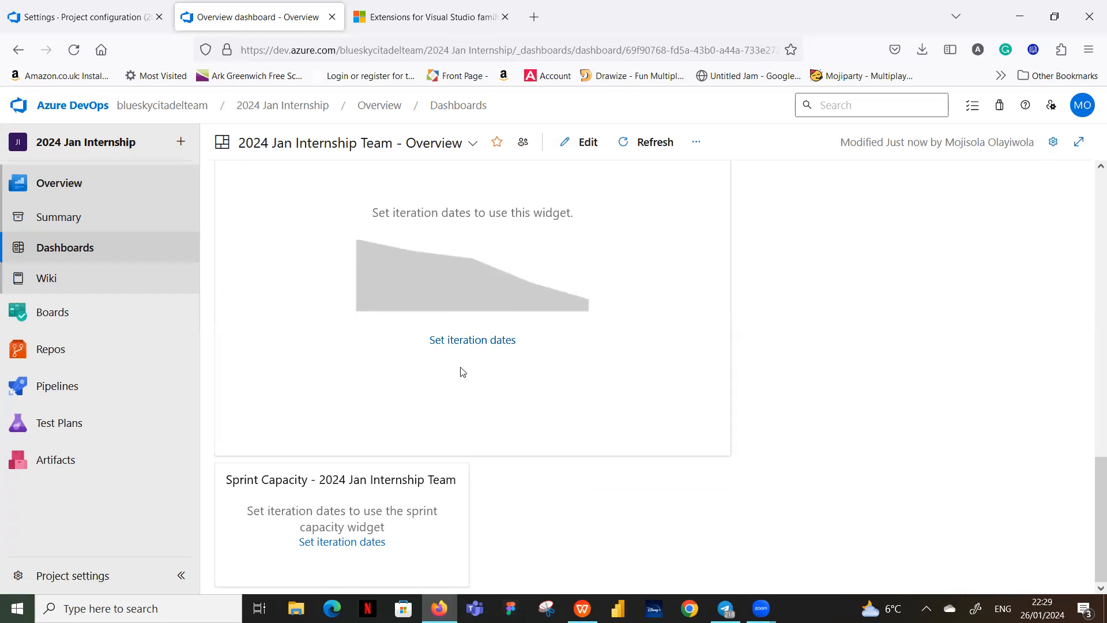
scroll(461, 371, "up", 10)
scroll(464, 377, "up", 4)
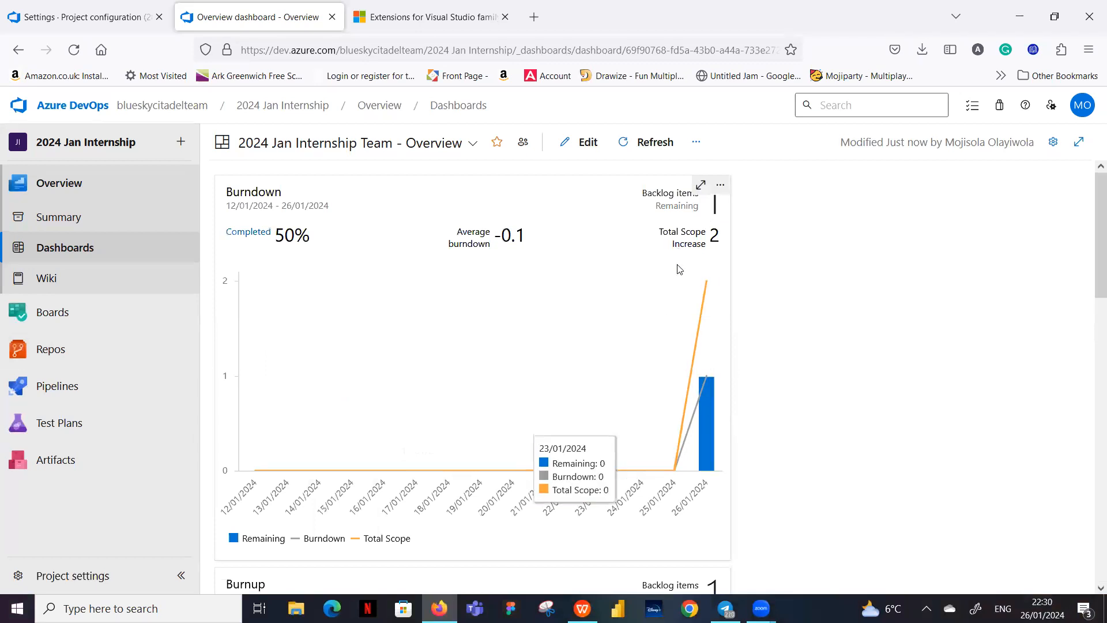
left_click(720, 187)
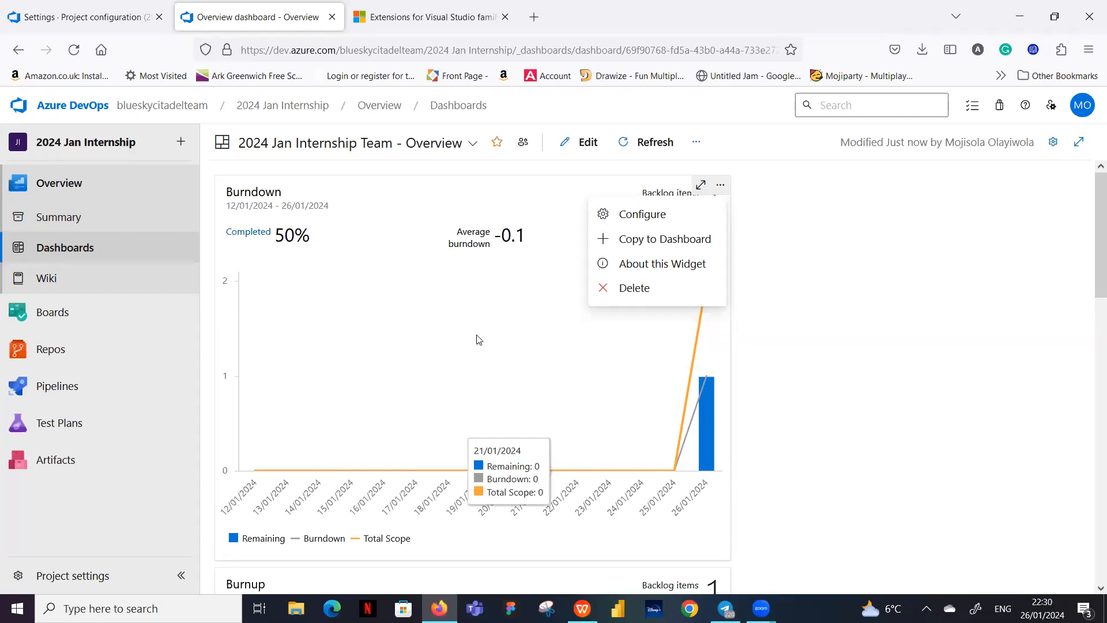
left_click(1009, 358)
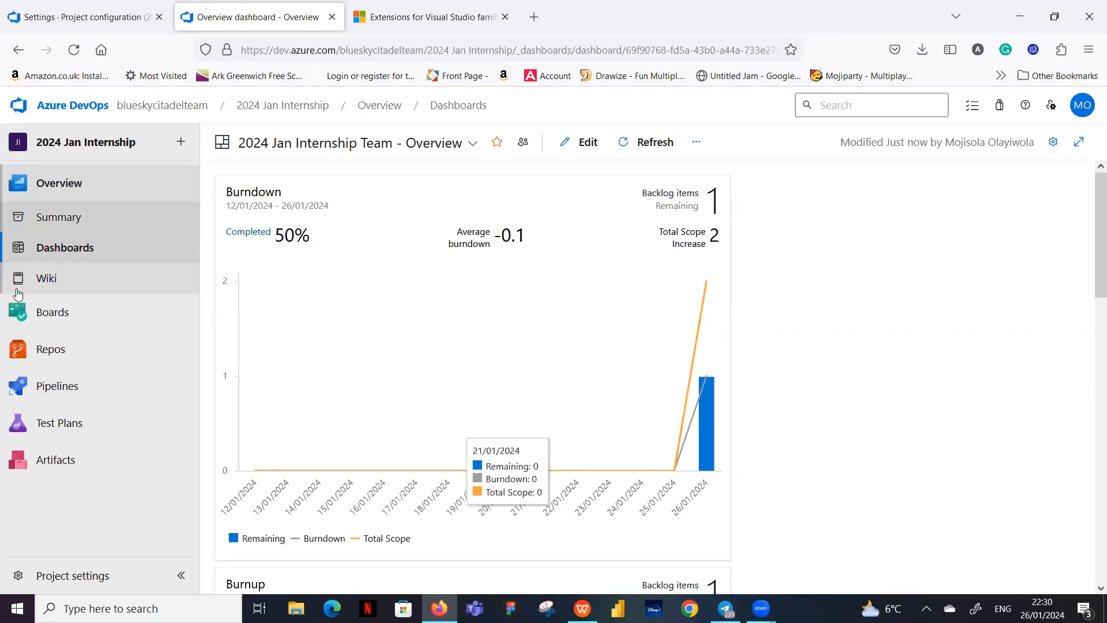
Create the project wiki with a first page titled 2024 Jan Internship, save it and close the editor
left_click(55, 279)
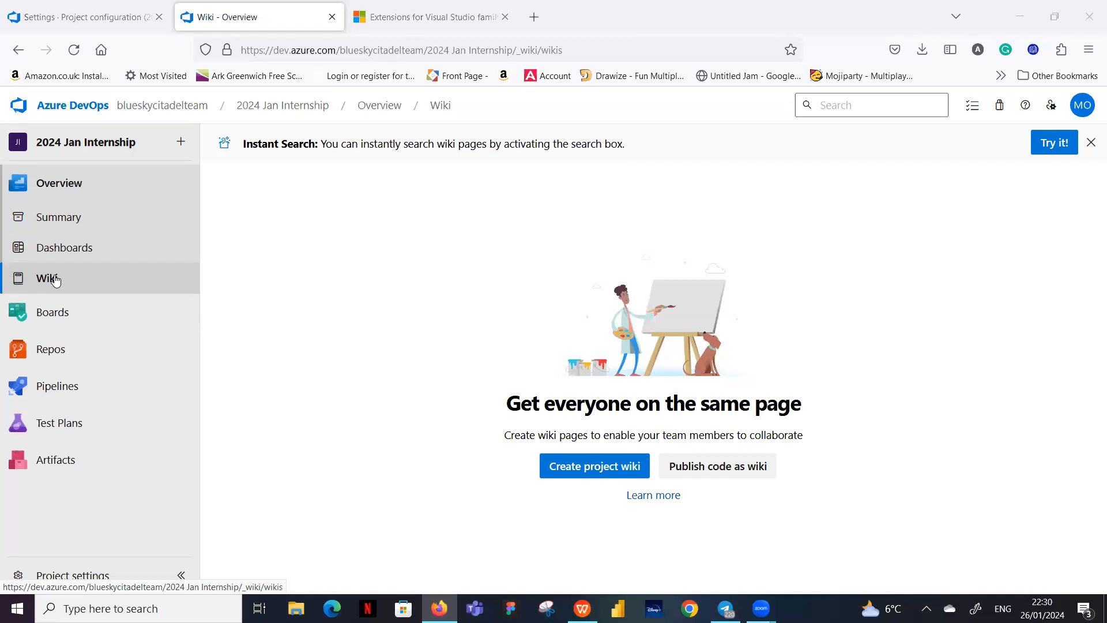
left_click(603, 464)
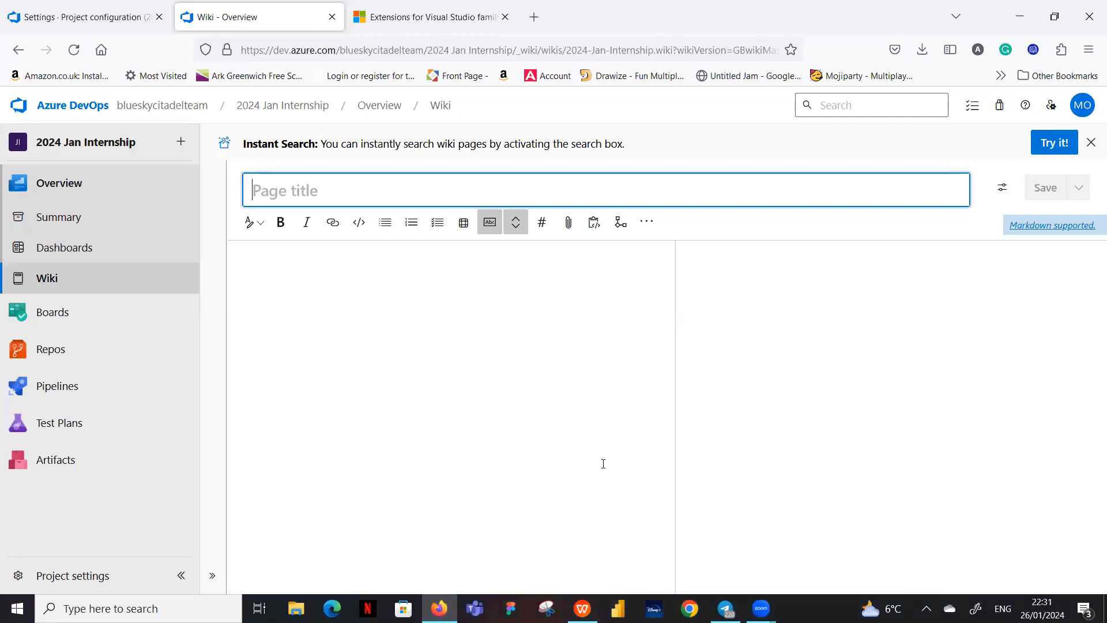
type("2024")
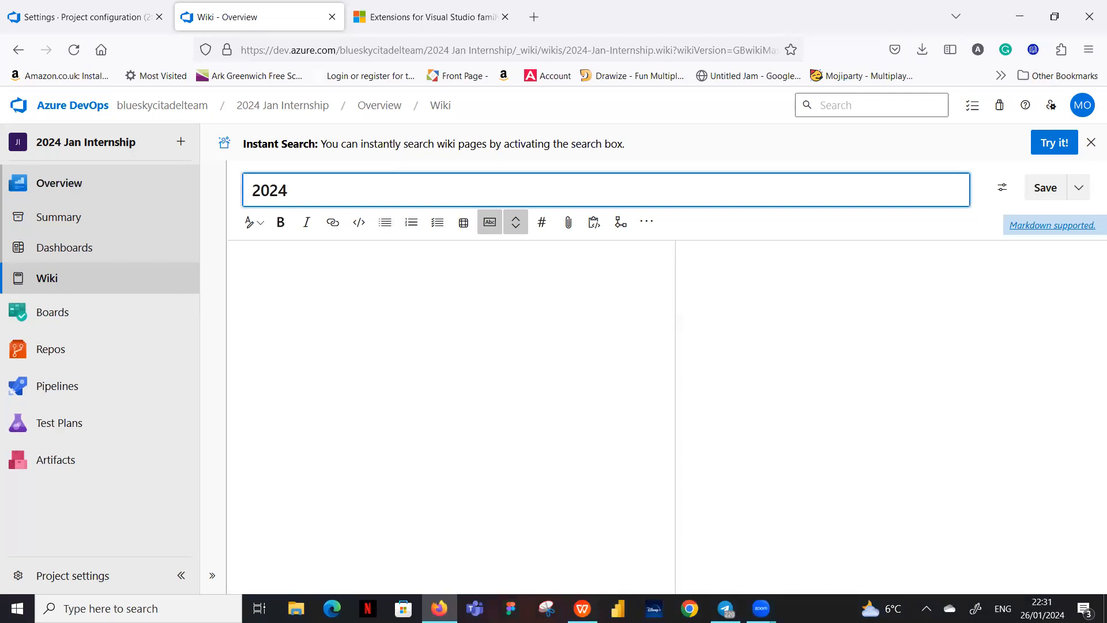
type(" Jan Internship")
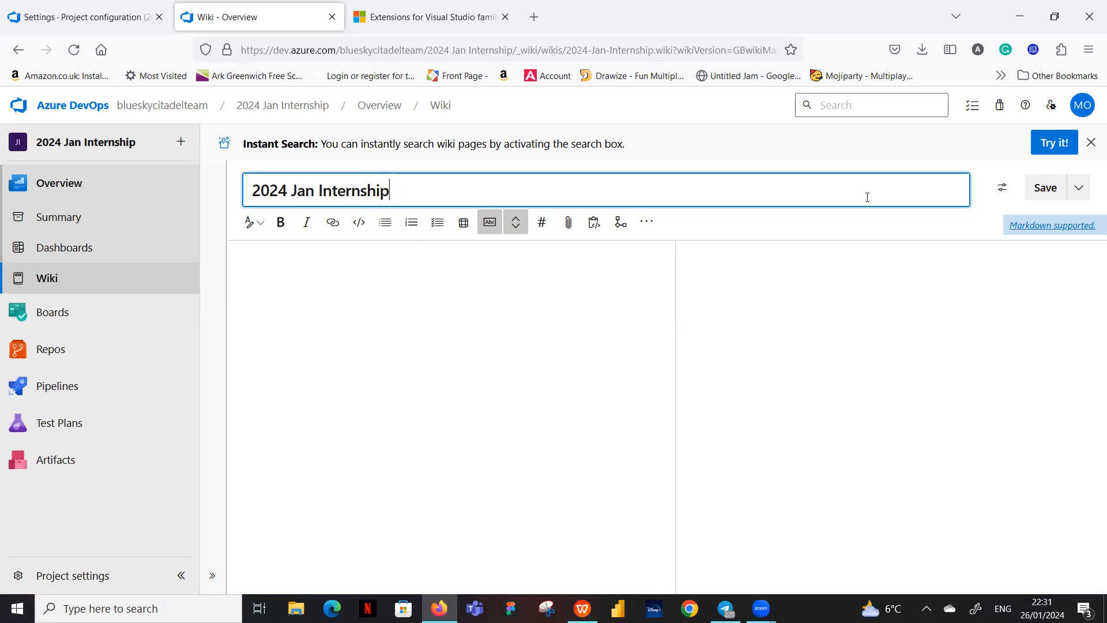
left_click(1045, 188)
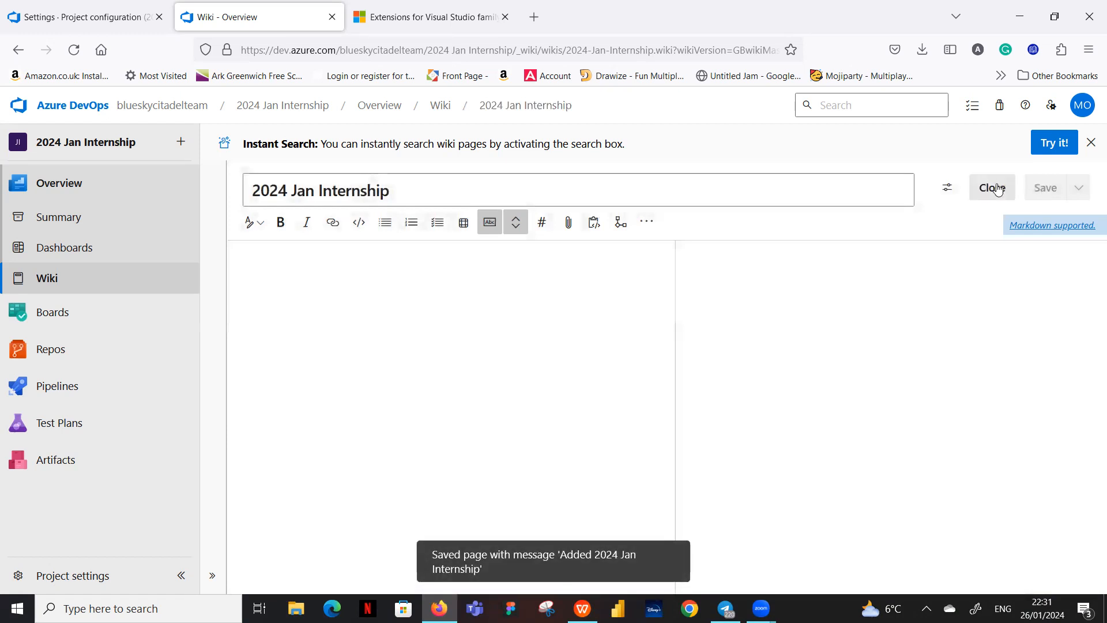
left_click(992, 188)
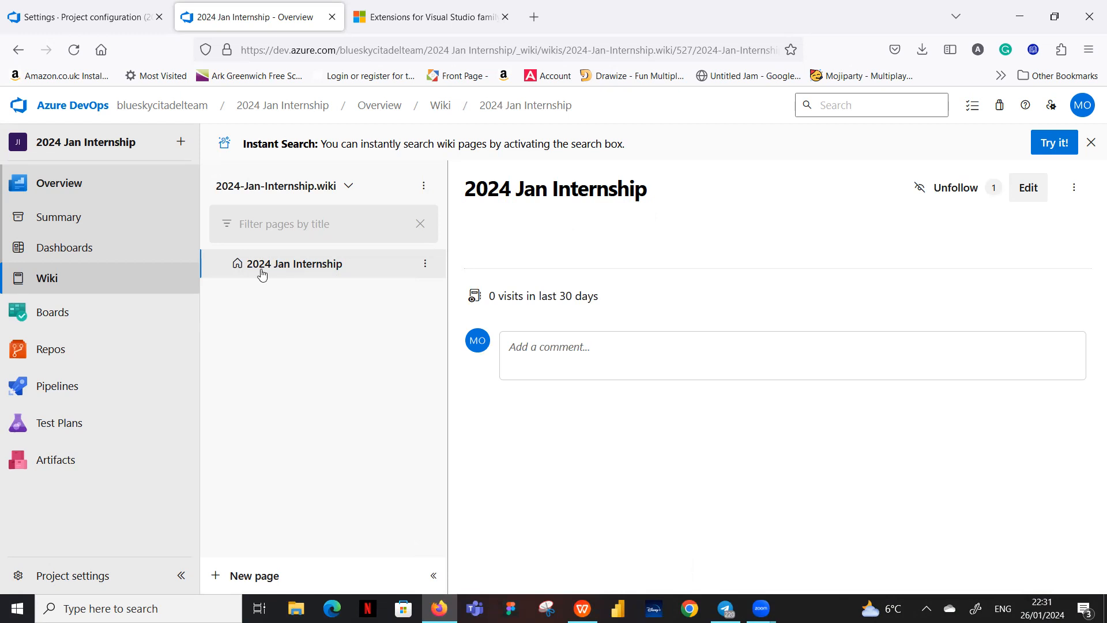
Add a sub-page titled Team Members Info under the 2024 Jan Internship wiki page and save it
left_click(427, 265)
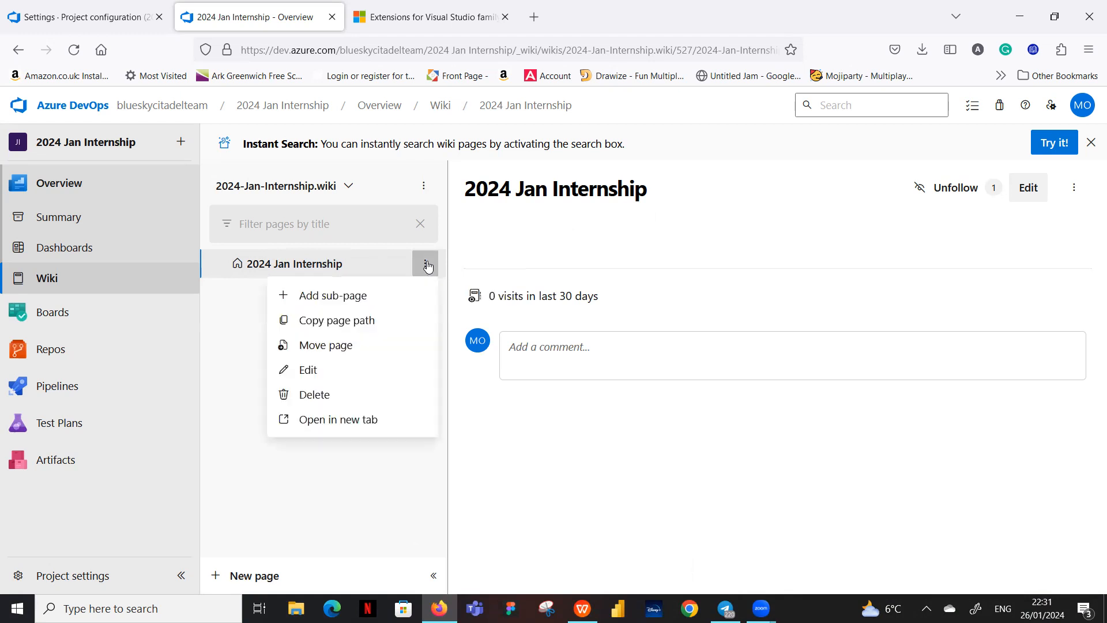
left_click(352, 297)
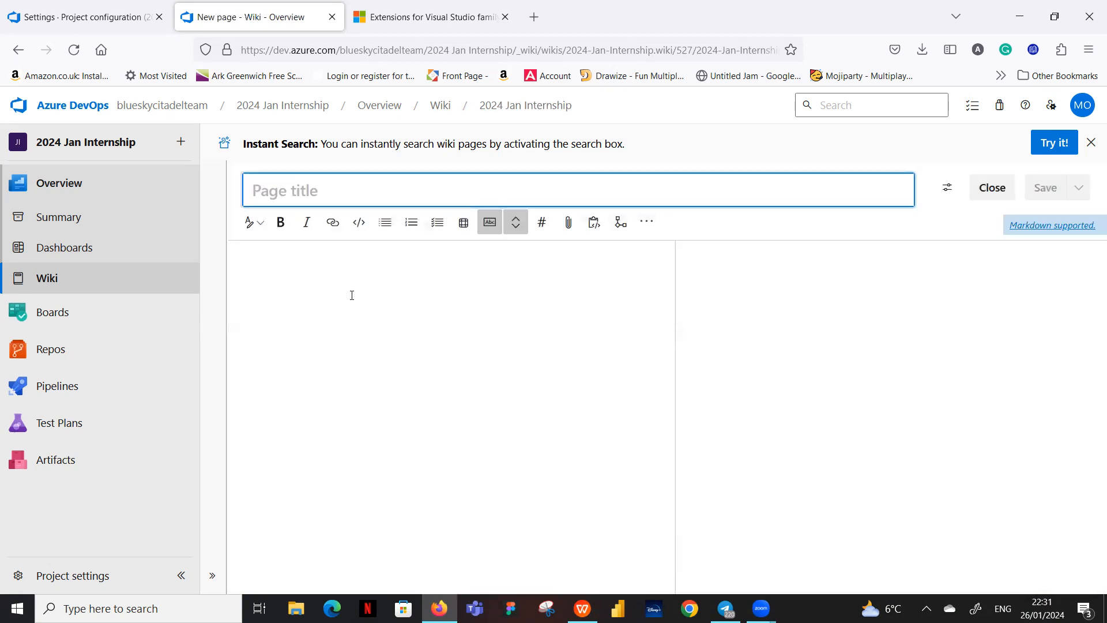
type("T")
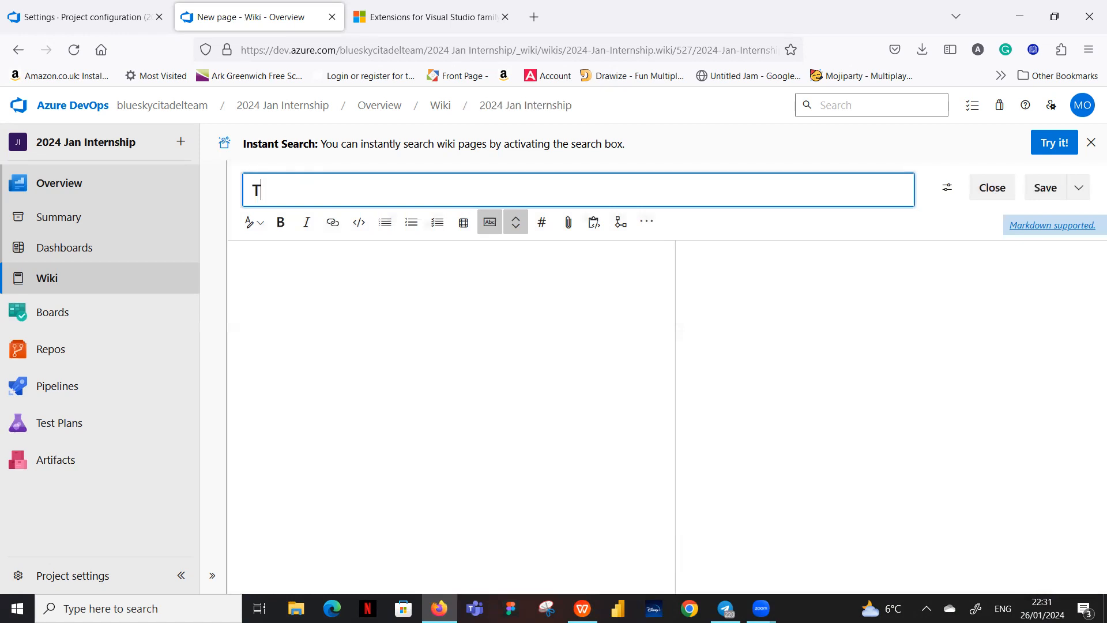
type("eam Member")
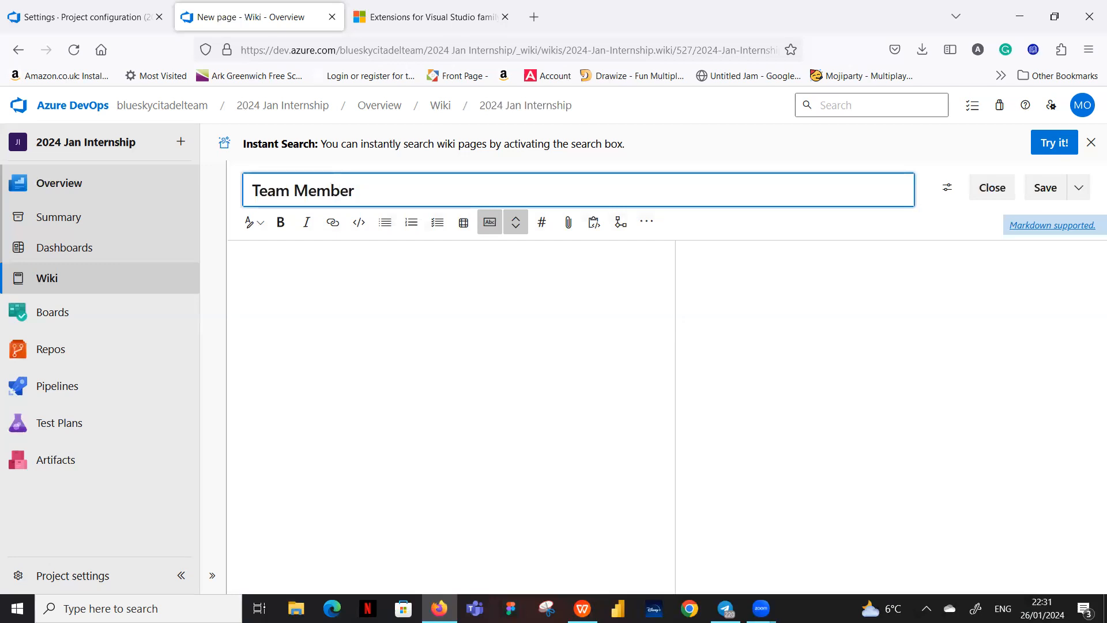
type("s Info")
left_click(1048, 197)
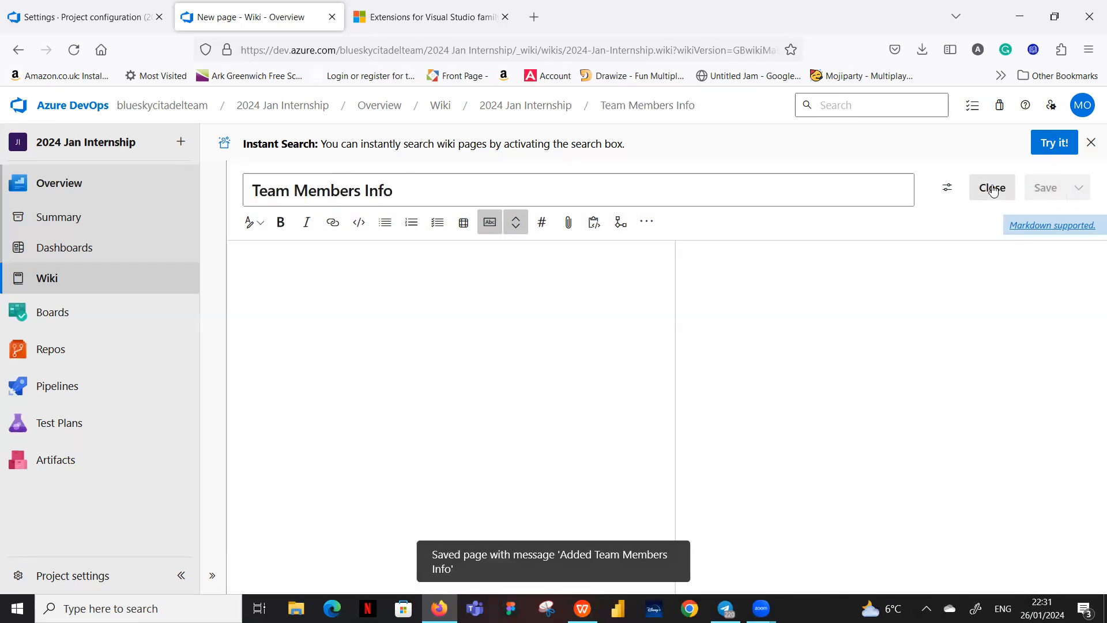
Close the Team Members Info editor, add and save a sub-page titled Project Info under the 2024 Jan Internship wiki page, and close it
left_click(992, 191)
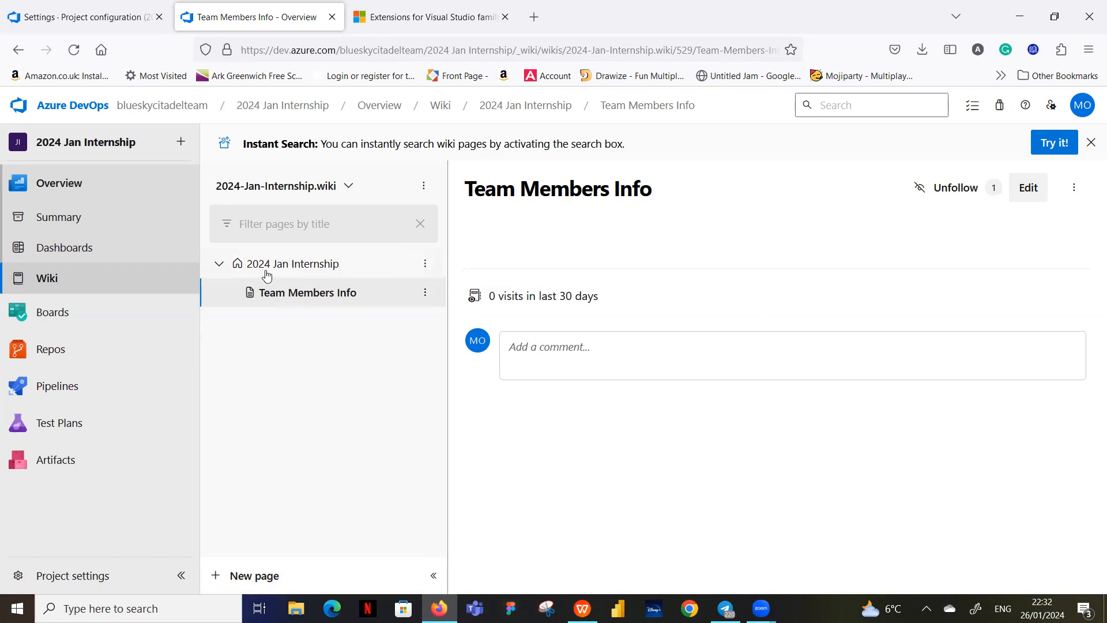
left_click(424, 264)
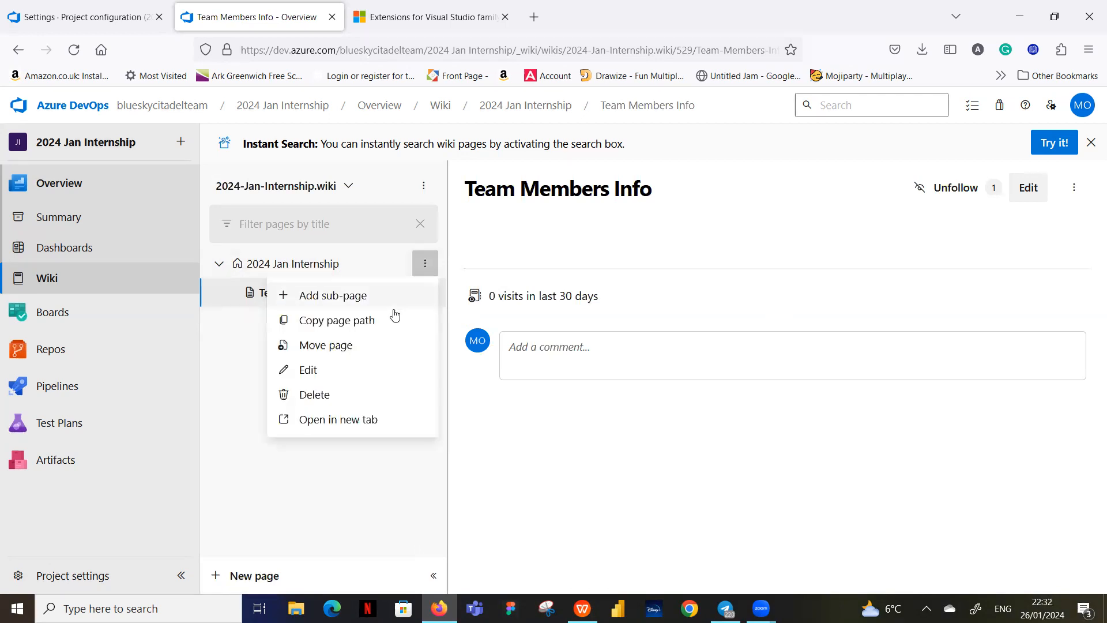
left_click(344, 298)
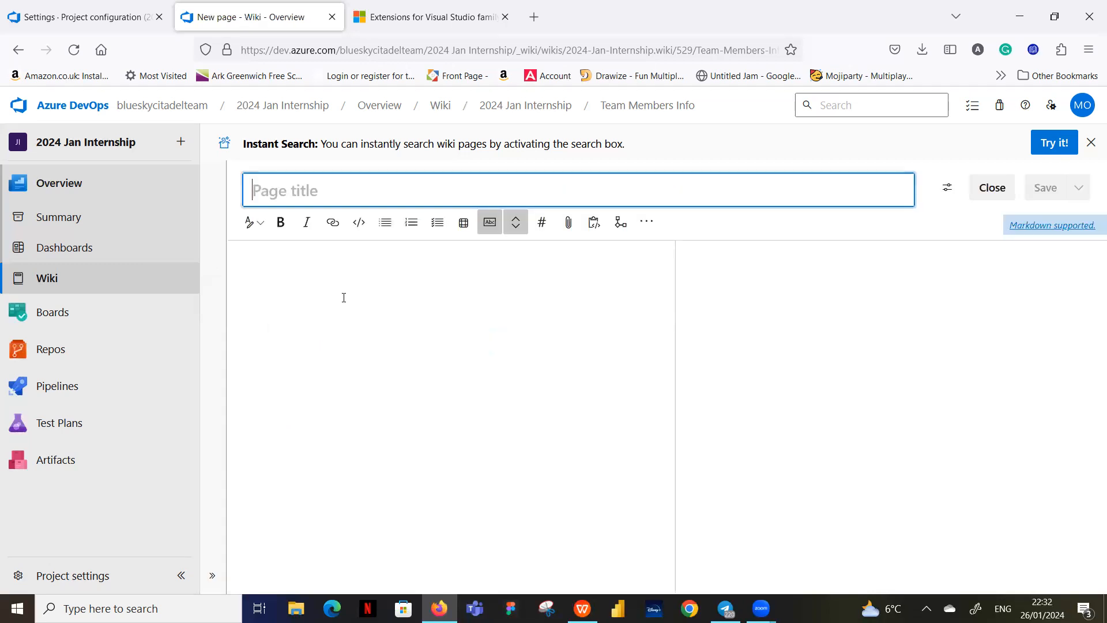
type("Proje")
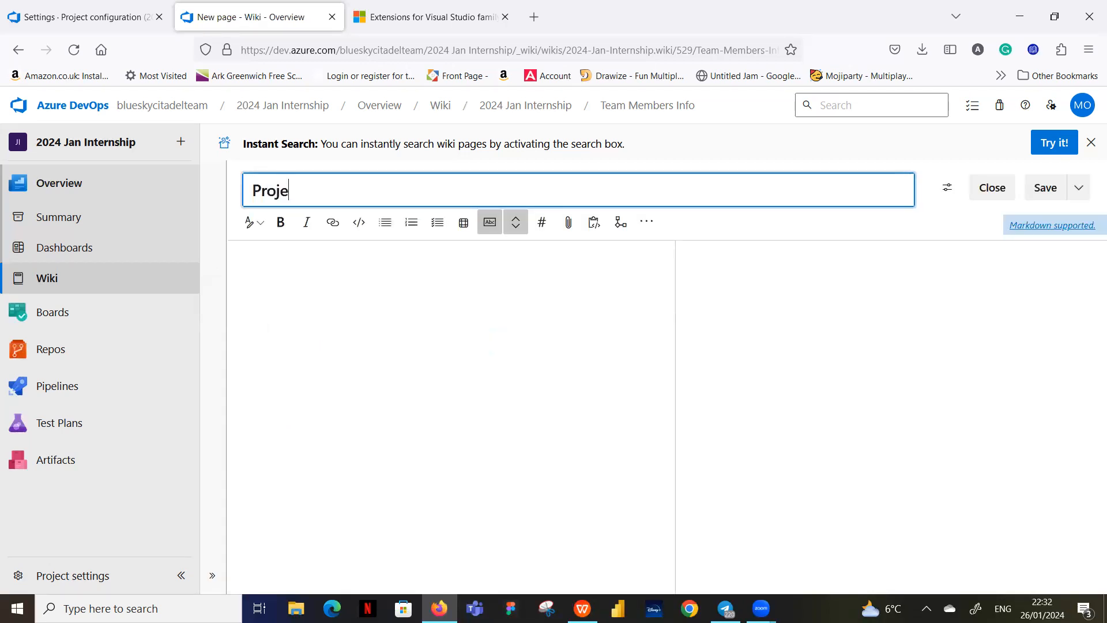
type("ct Info")
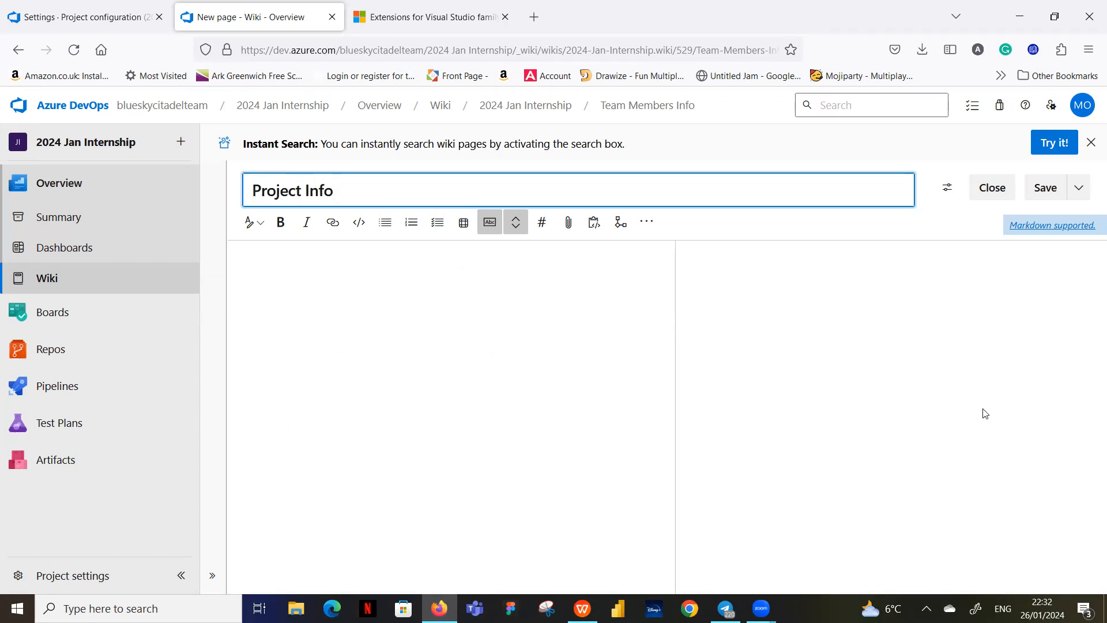
left_click(1038, 190)
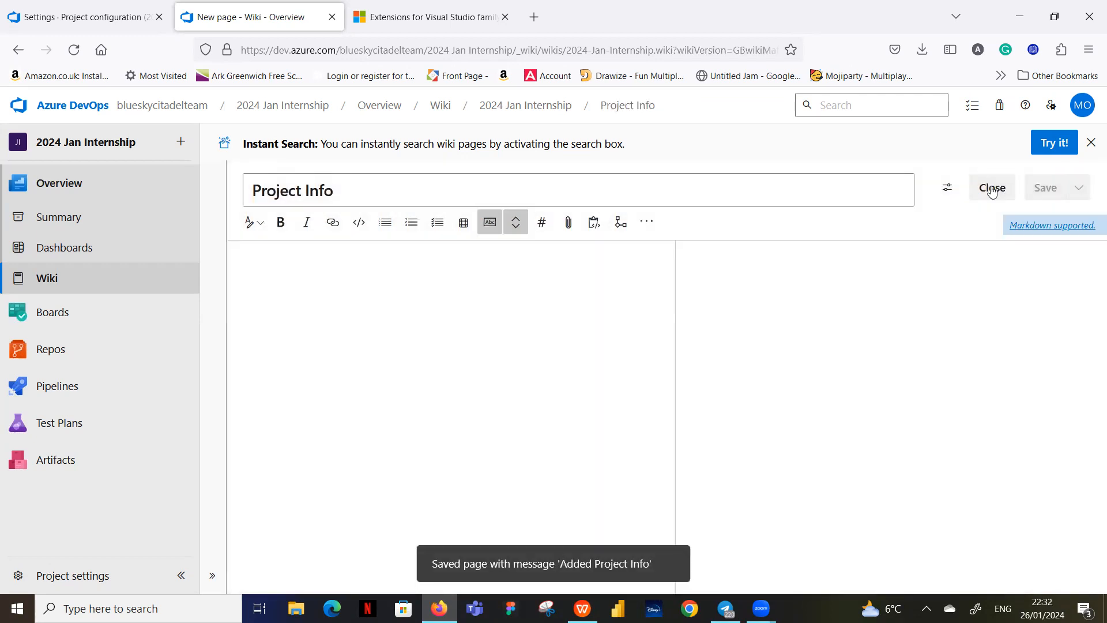
left_click(991, 190)
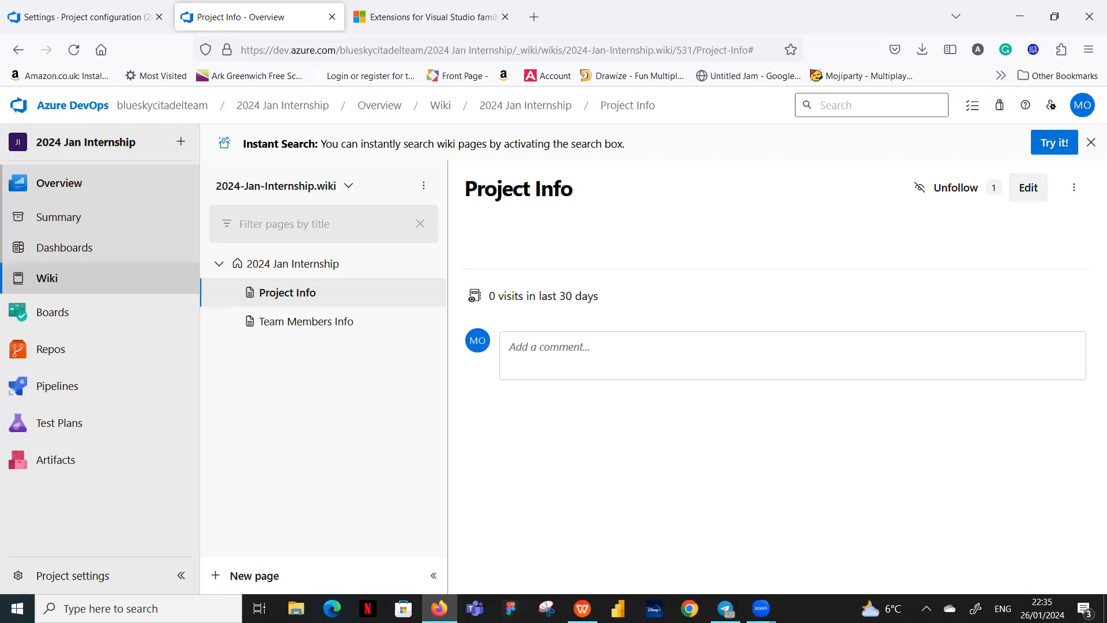
Open the project's Boards area on its work items and browse the further Boards tools down to Scrum Report and Estimate
mouse_move(43, 306)
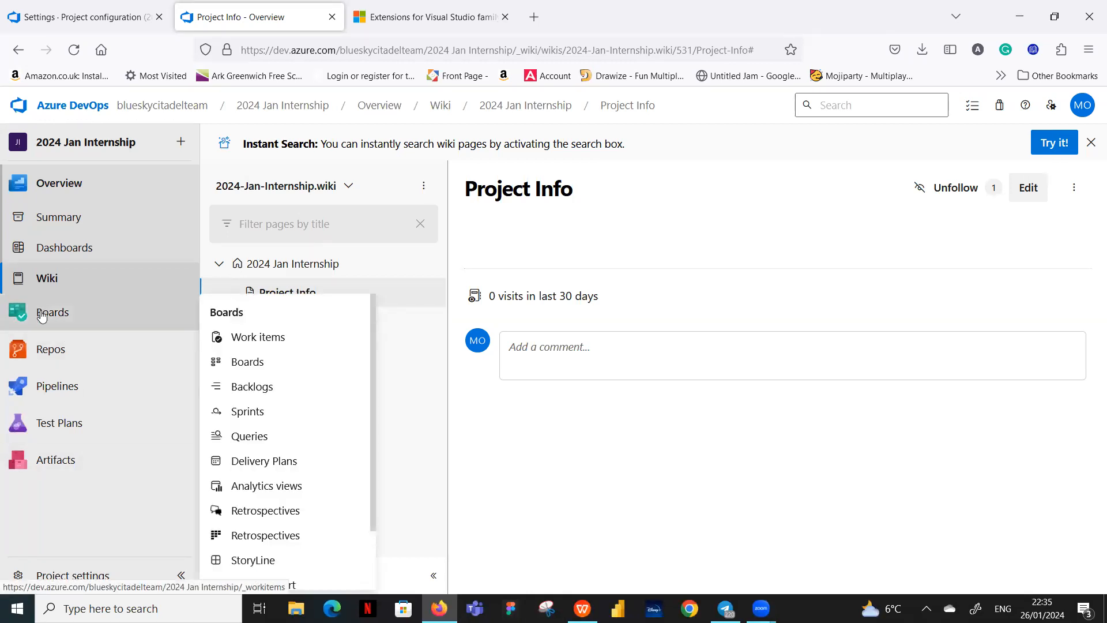
left_click(42, 316)
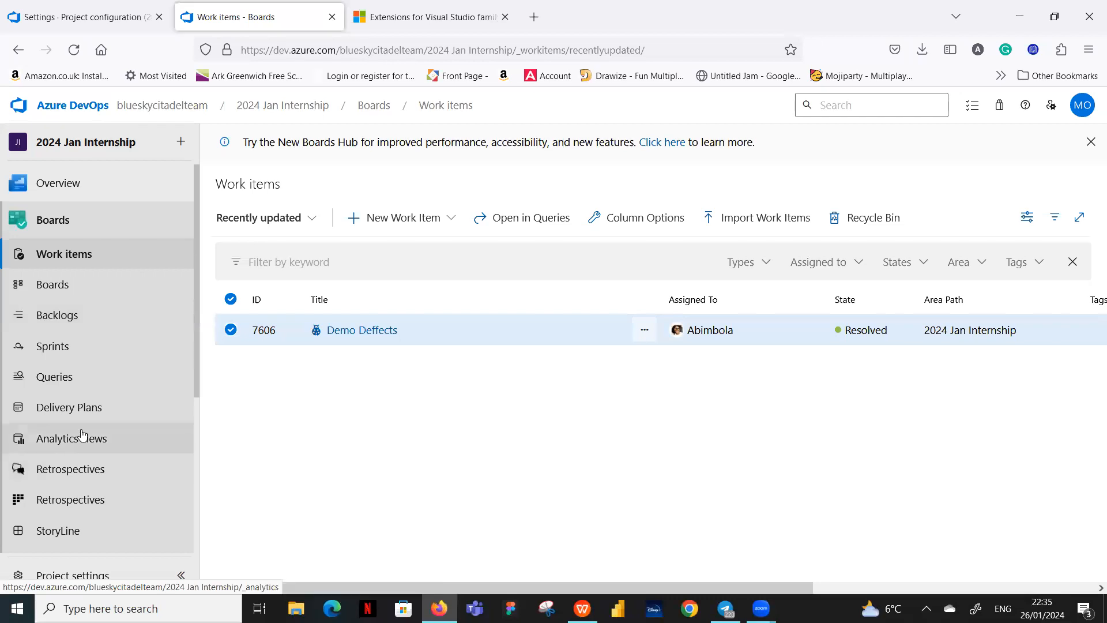
scroll(94, 402, "down", 3)
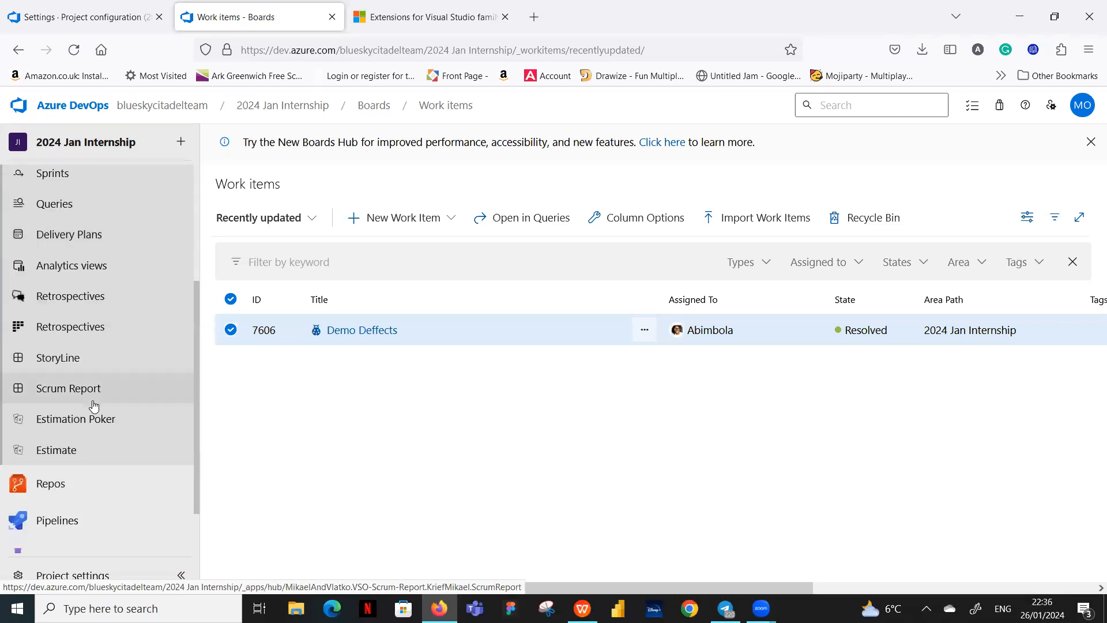